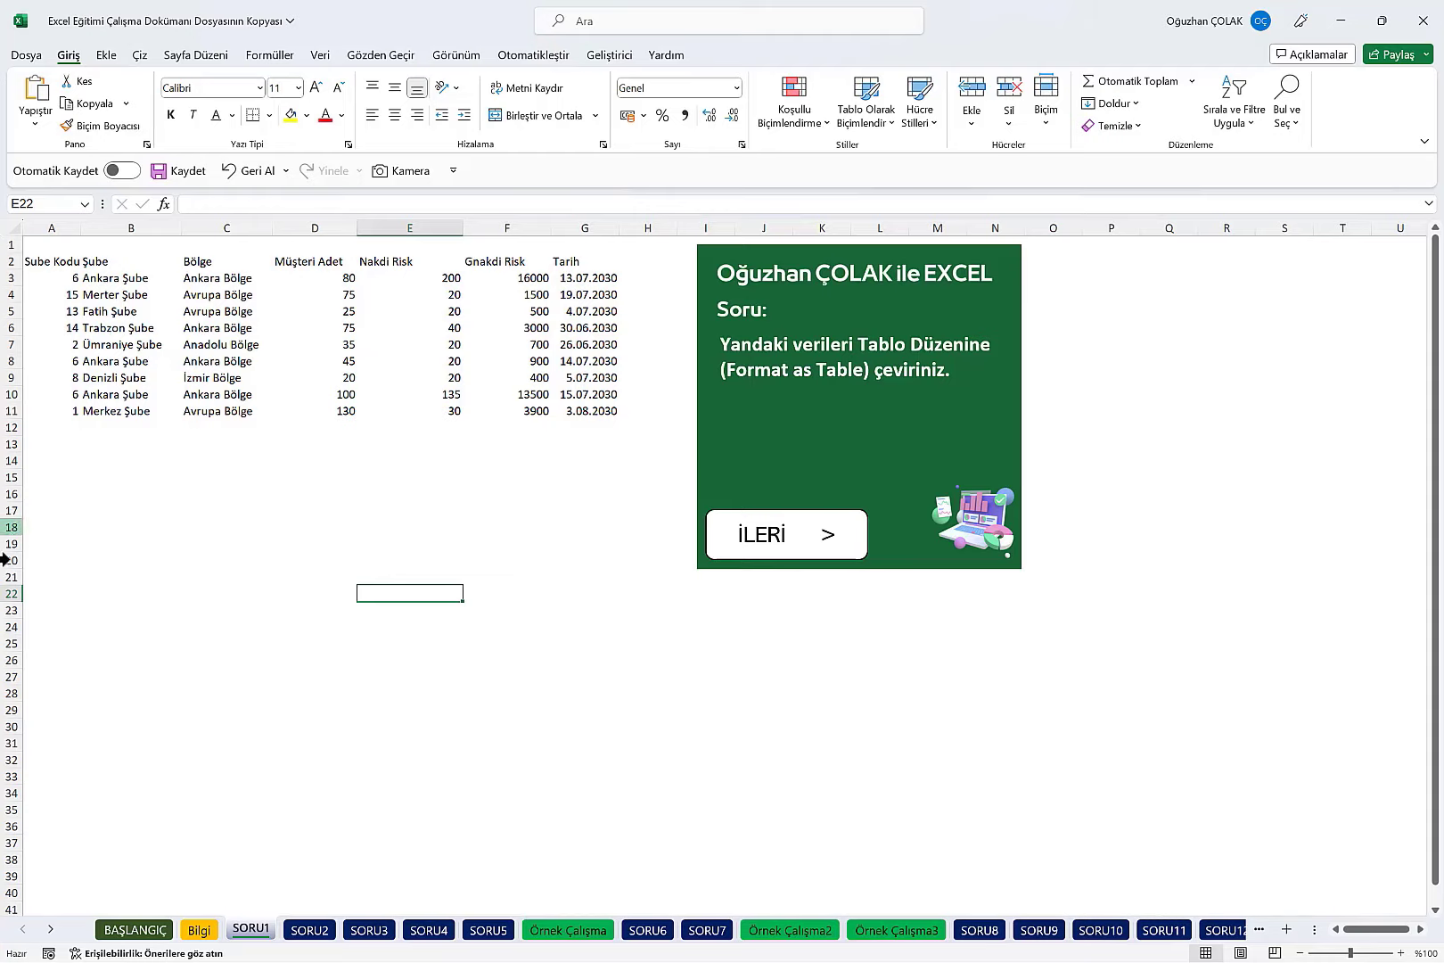
Step: Practice selecting row 22, column F, columns C–R, and cells D8, C15 and C14
{"action": "left_click", "coordinate": [7, 593]}
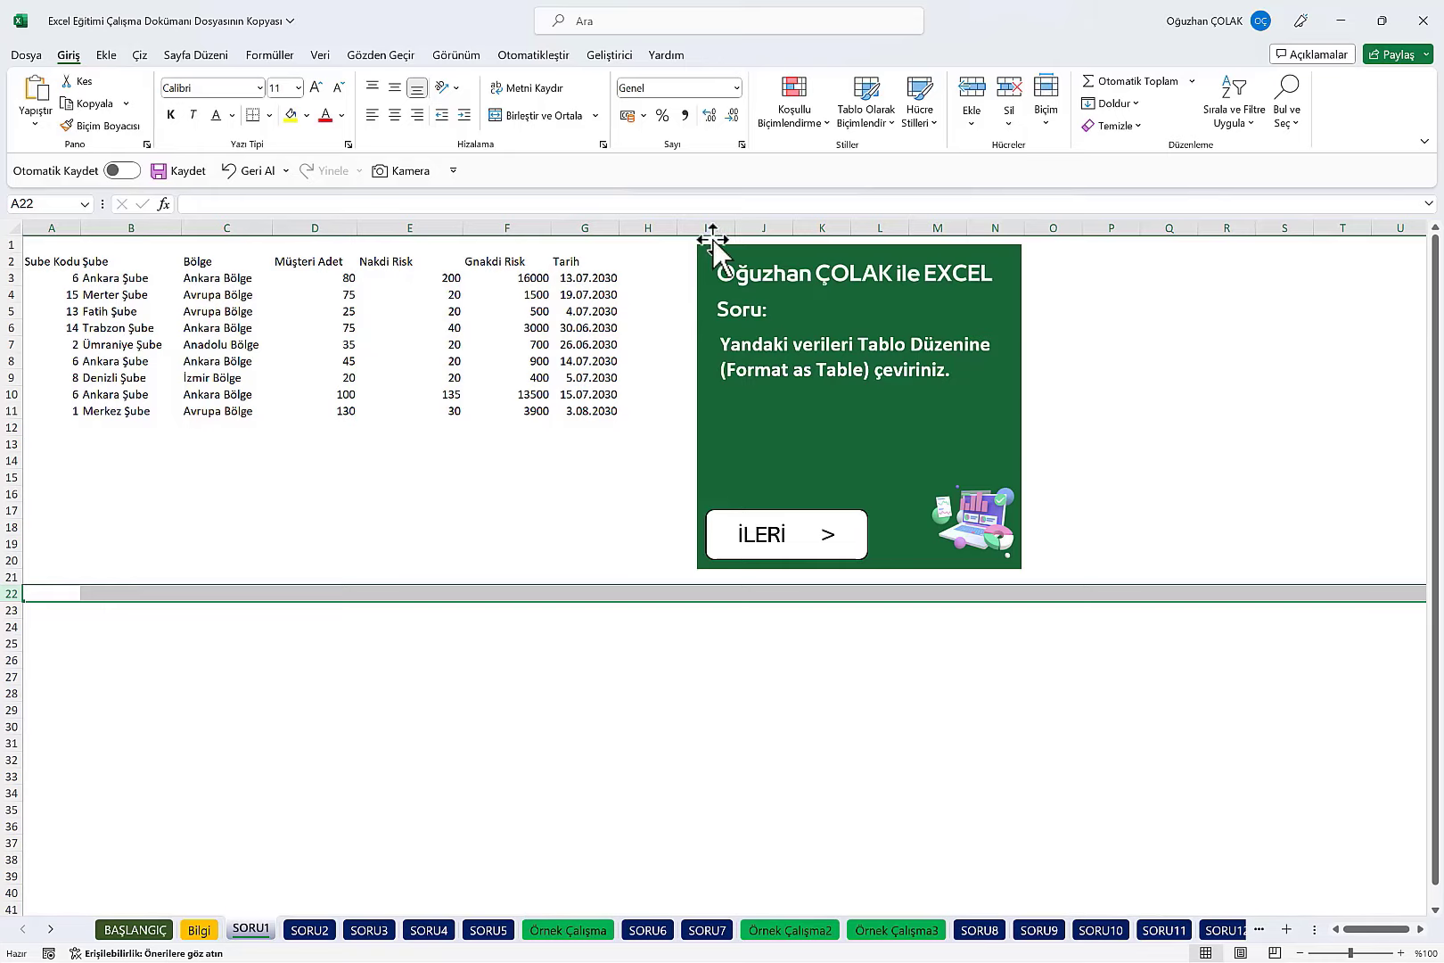
{"action": "left_click", "coordinate": [514, 219]}
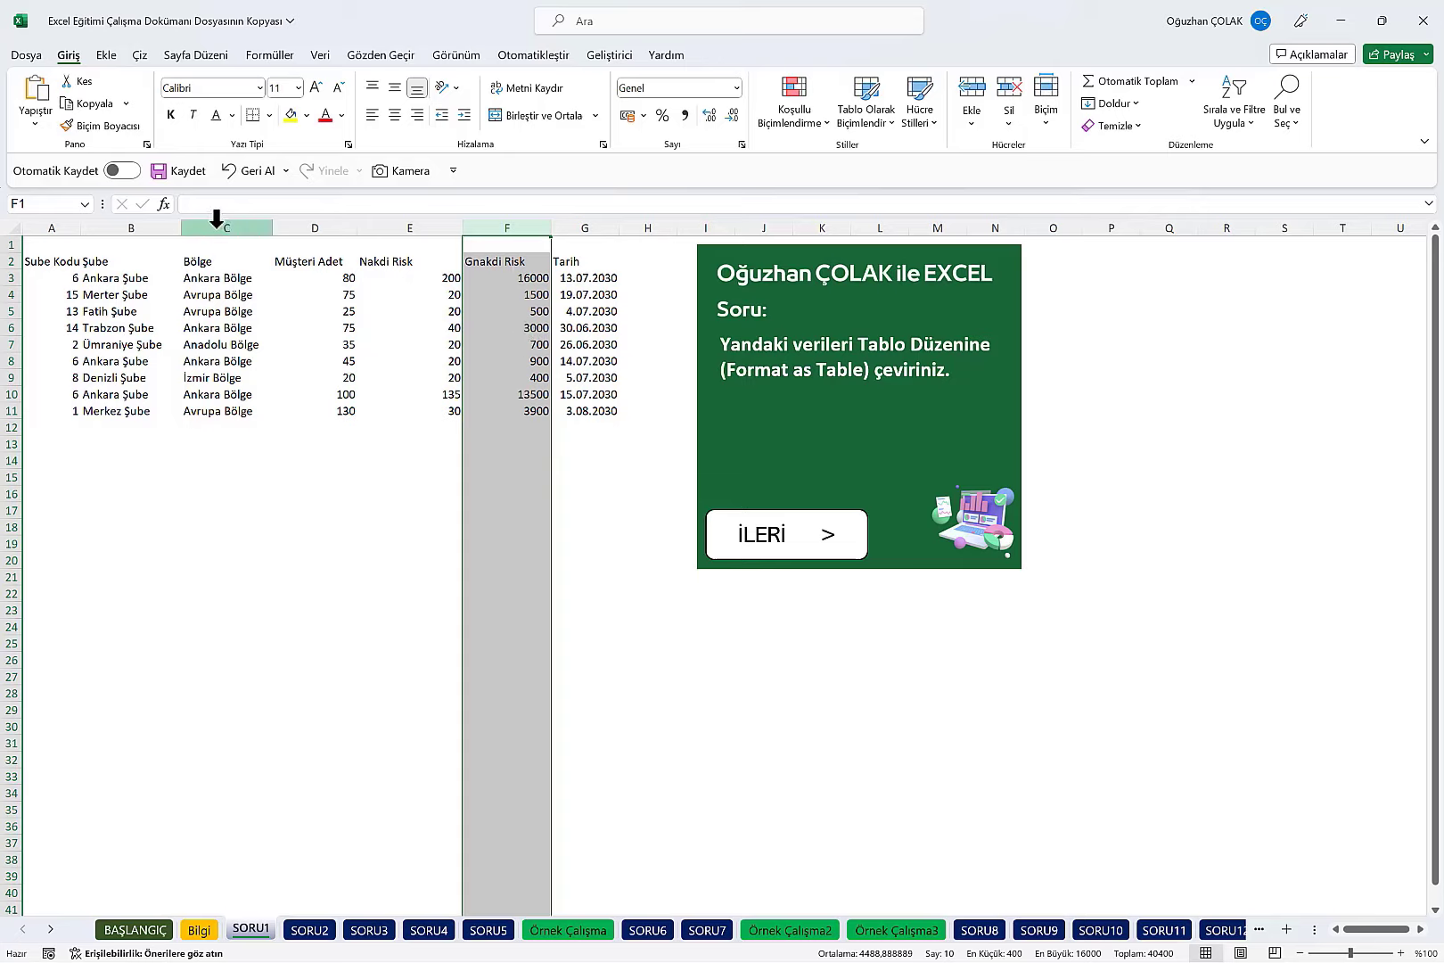
{"action": "left_click_drag", "start_coordinate": [216, 219], "coordinate": [1239, 223]}
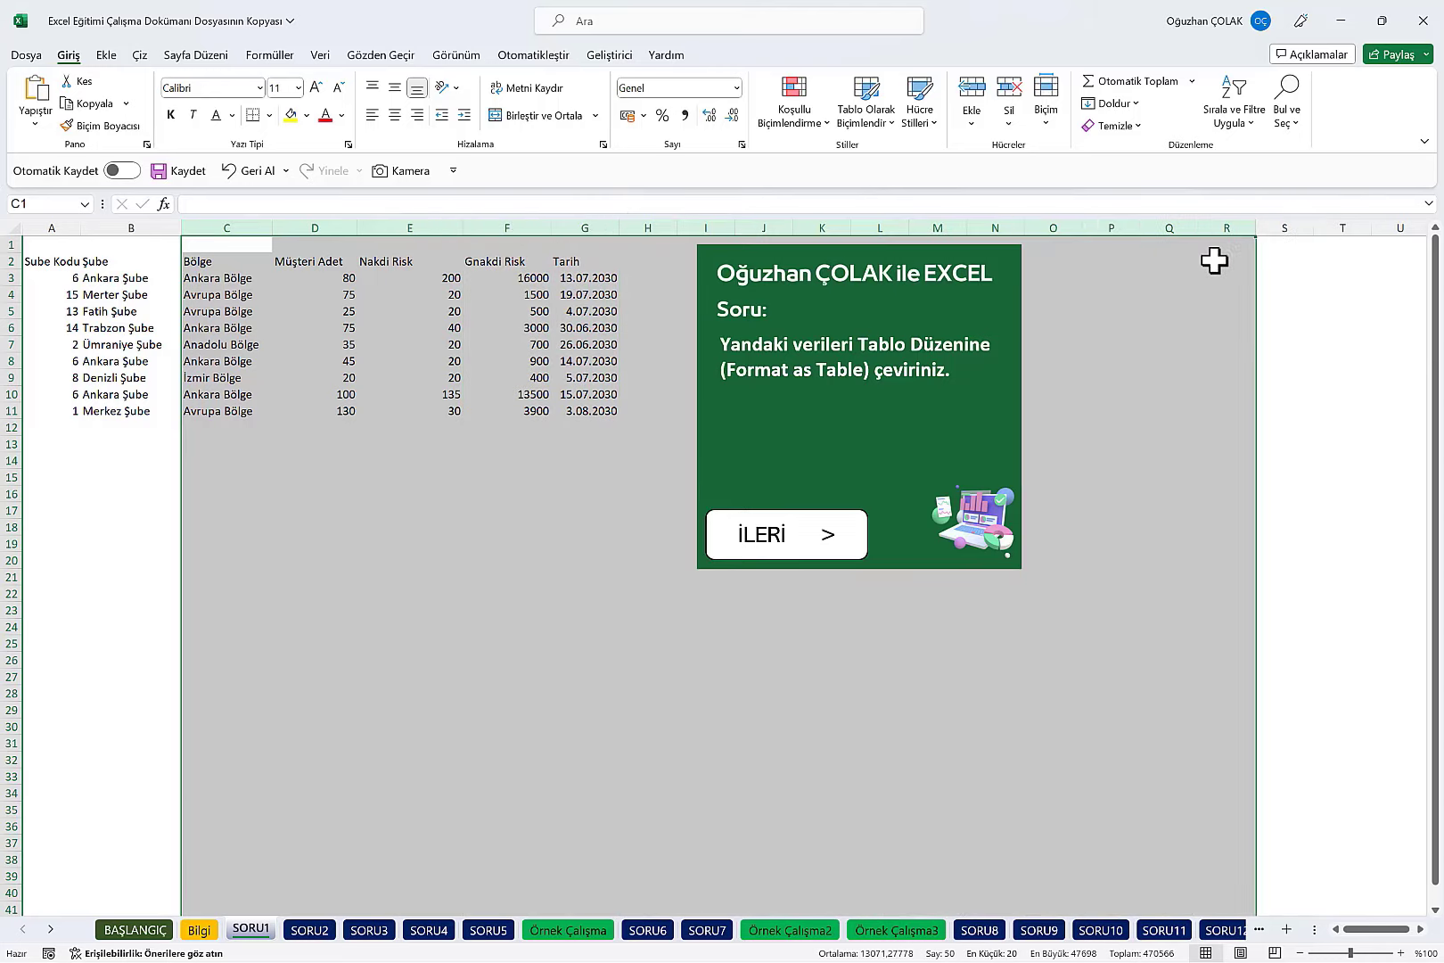
{"action": "left_click", "coordinate": [301, 359]}
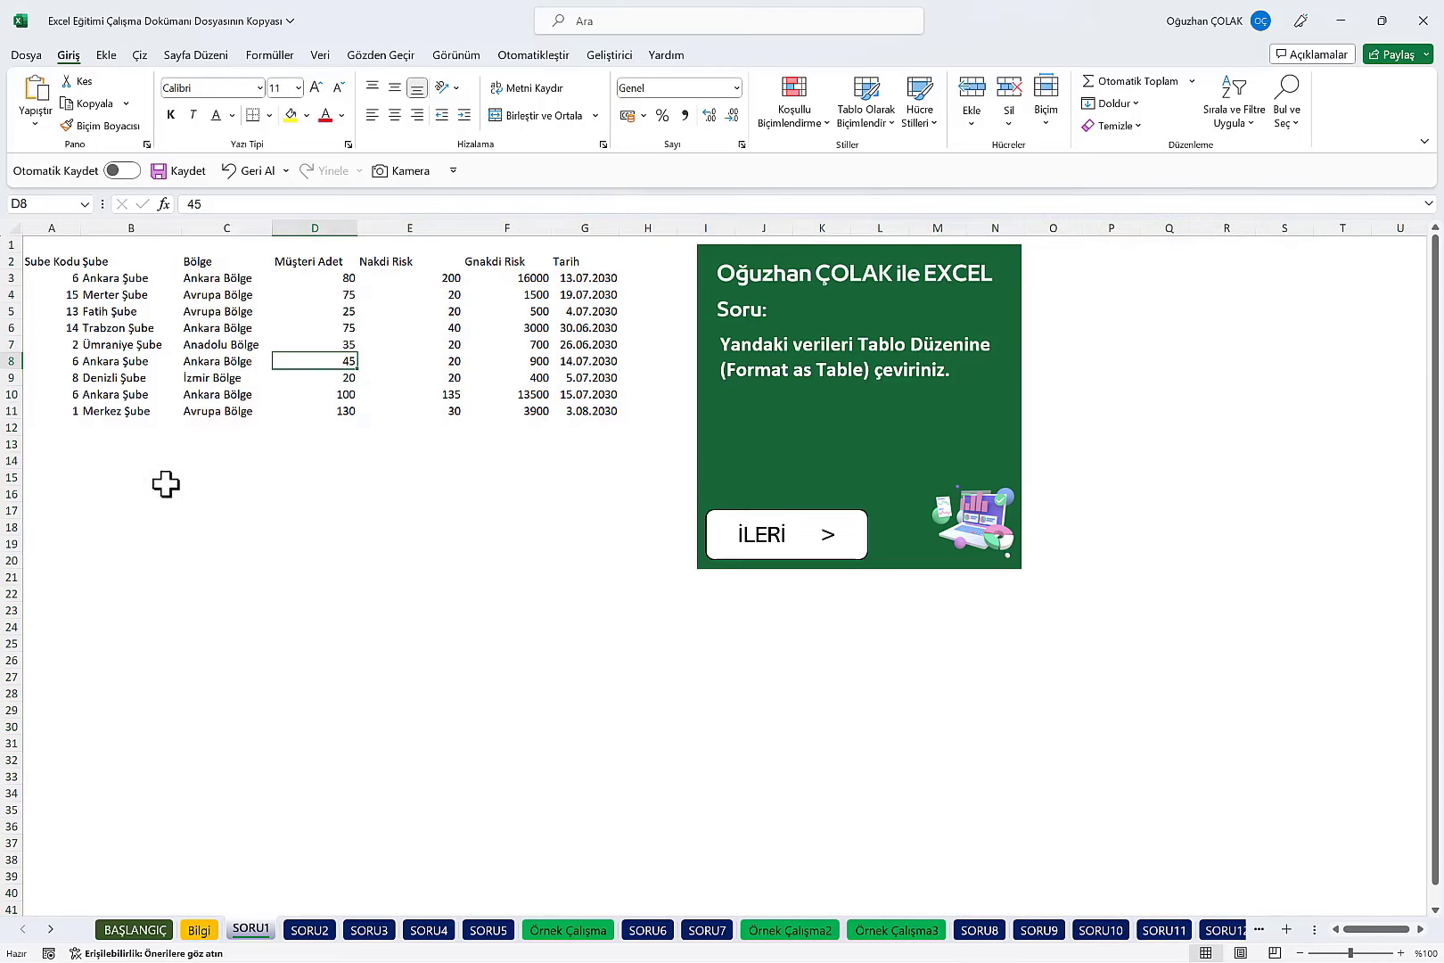
{"action": "left_click", "coordinate": [225, 475]}
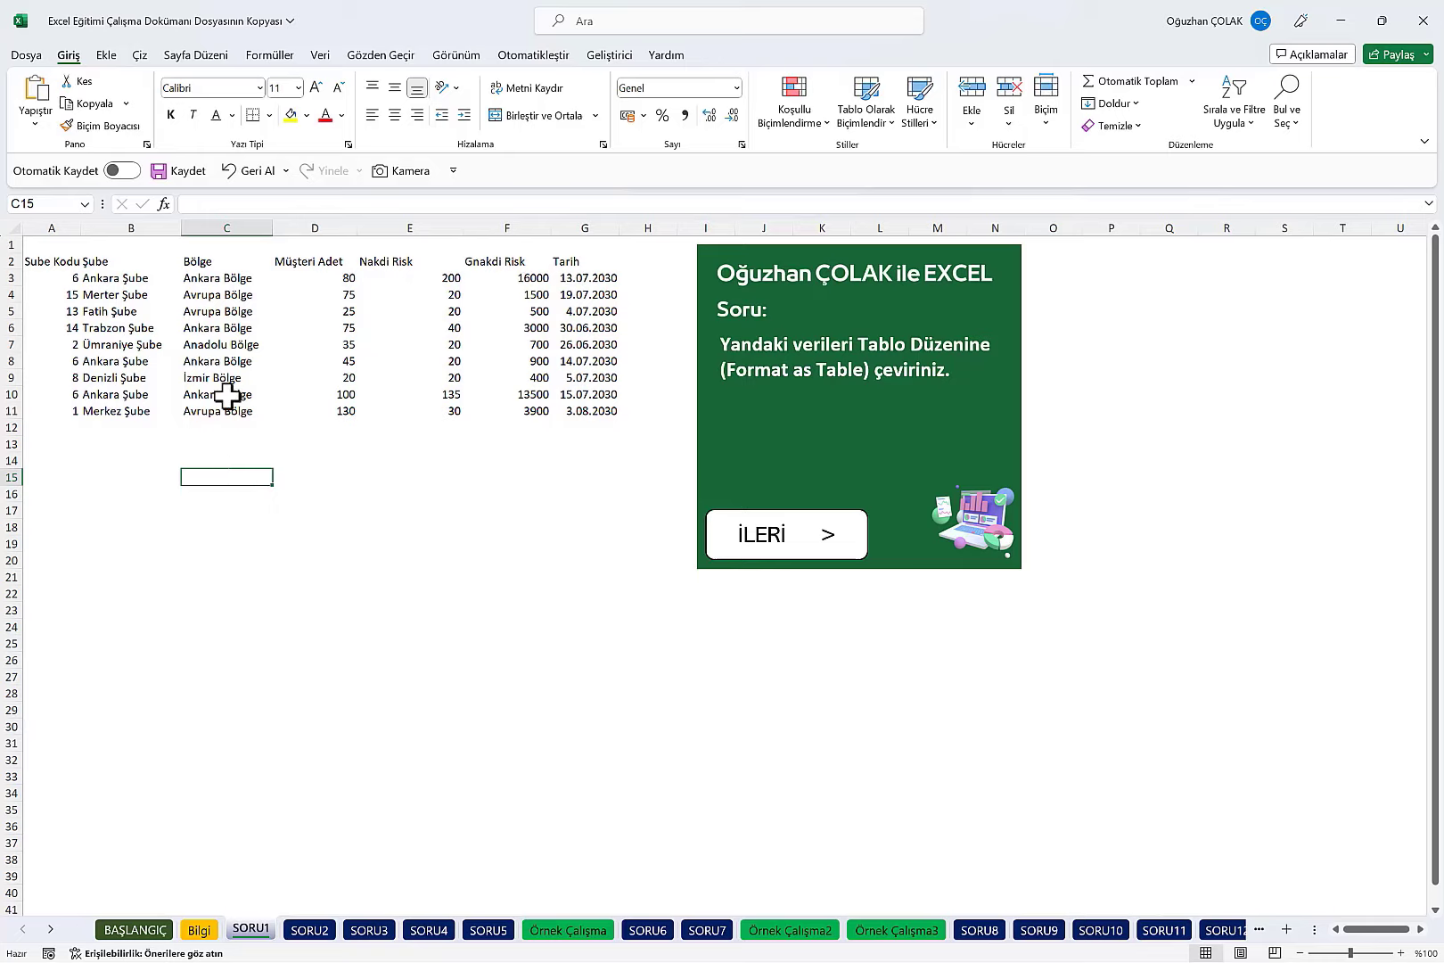
{"action": "left_click", "coordinate": [230, 227]}
{"action": "left_click", "coordinate": [9, 460], "text": "ctrl"}
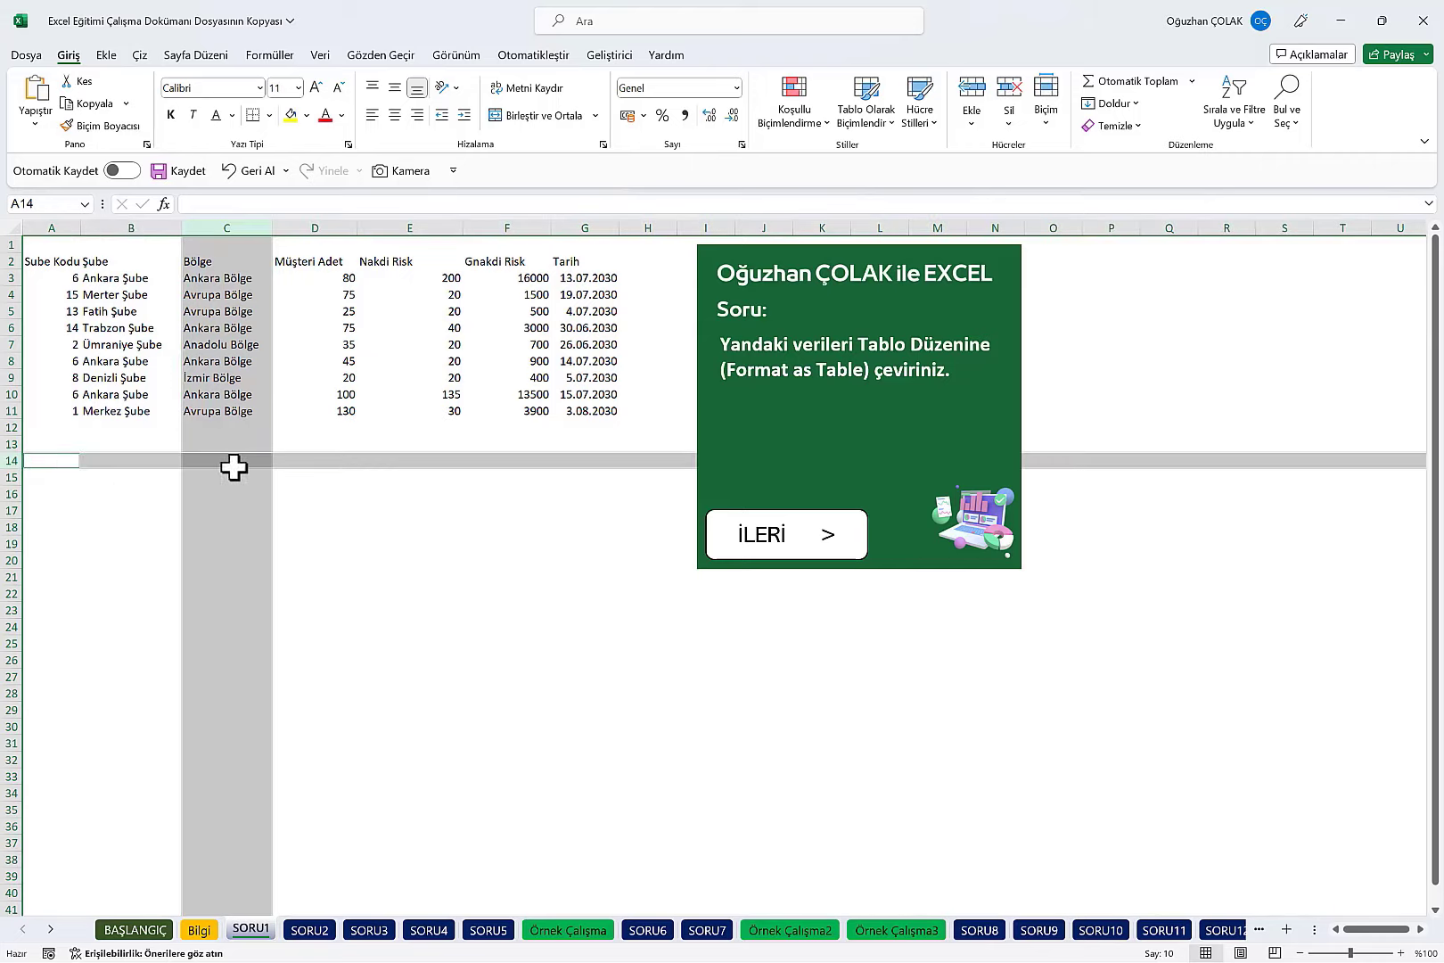
{"action": "left_click", "coordinate": [246, 460]}
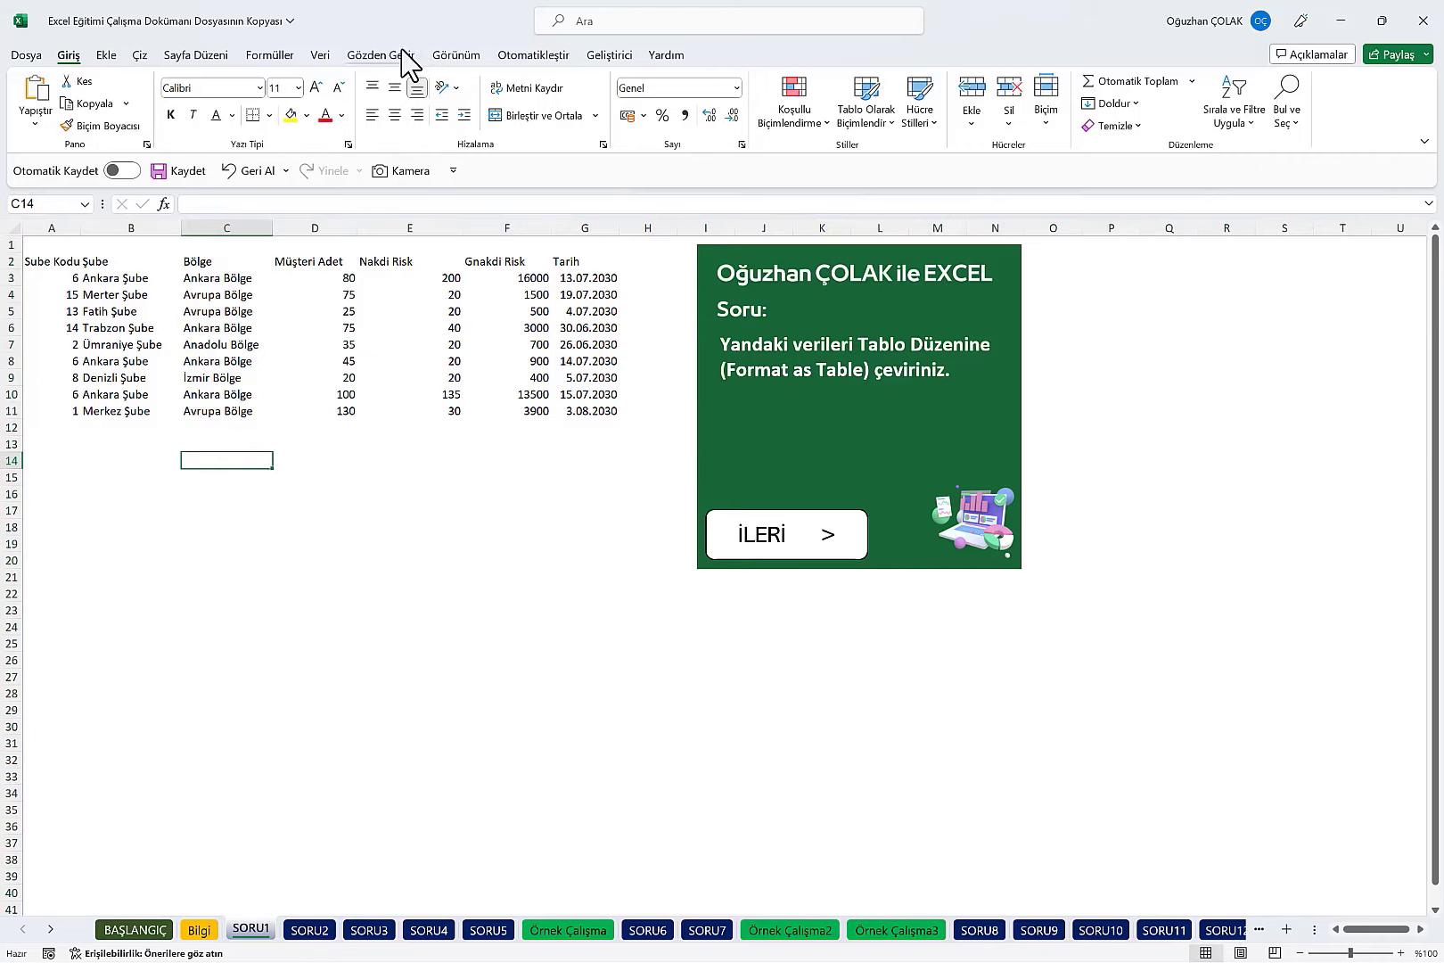
Step: Turn on gridlines for the SORU1 sheet, then pick cells E18 and C17
{"action": "left_click", "coordinate": [456, 55]}
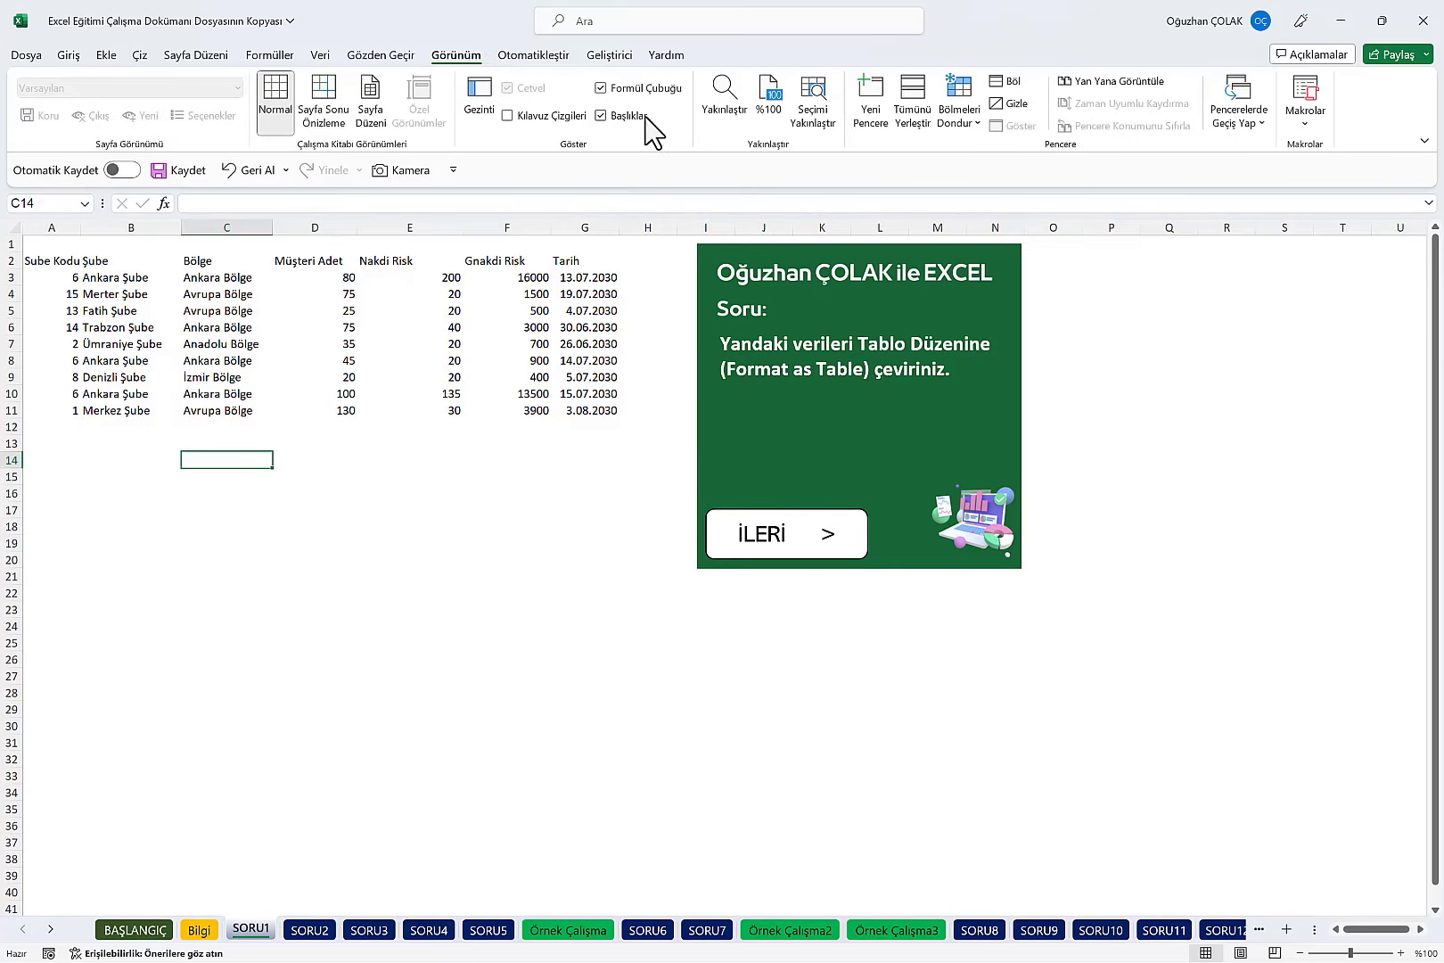
{"action": "left_click", "coordinate": [507, 115]}
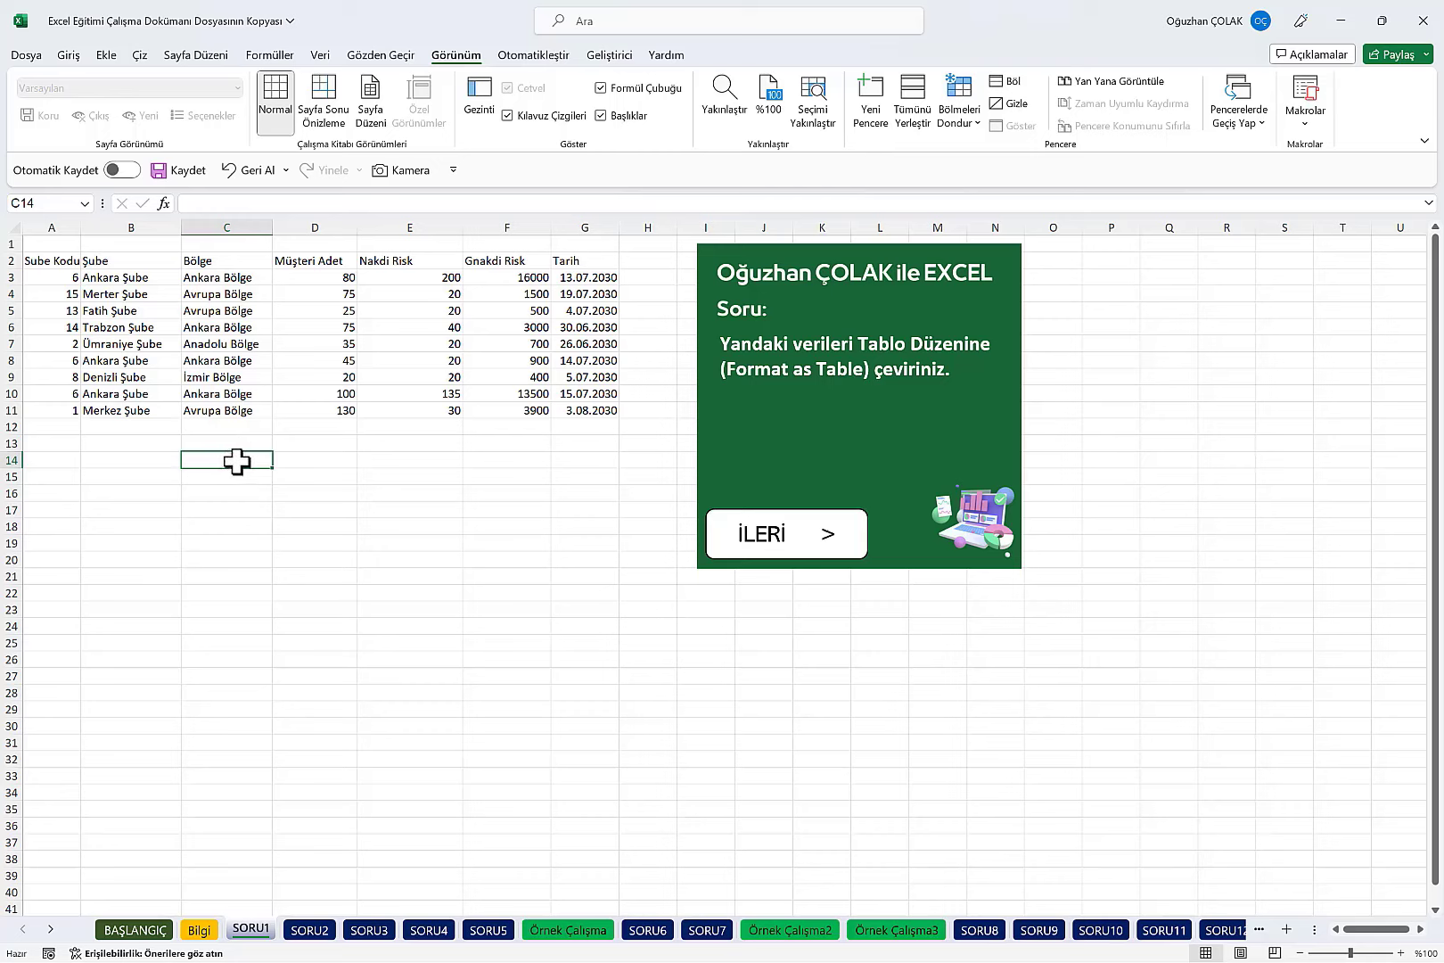
{"action": "left_click", "coordinate": [421, 528]}
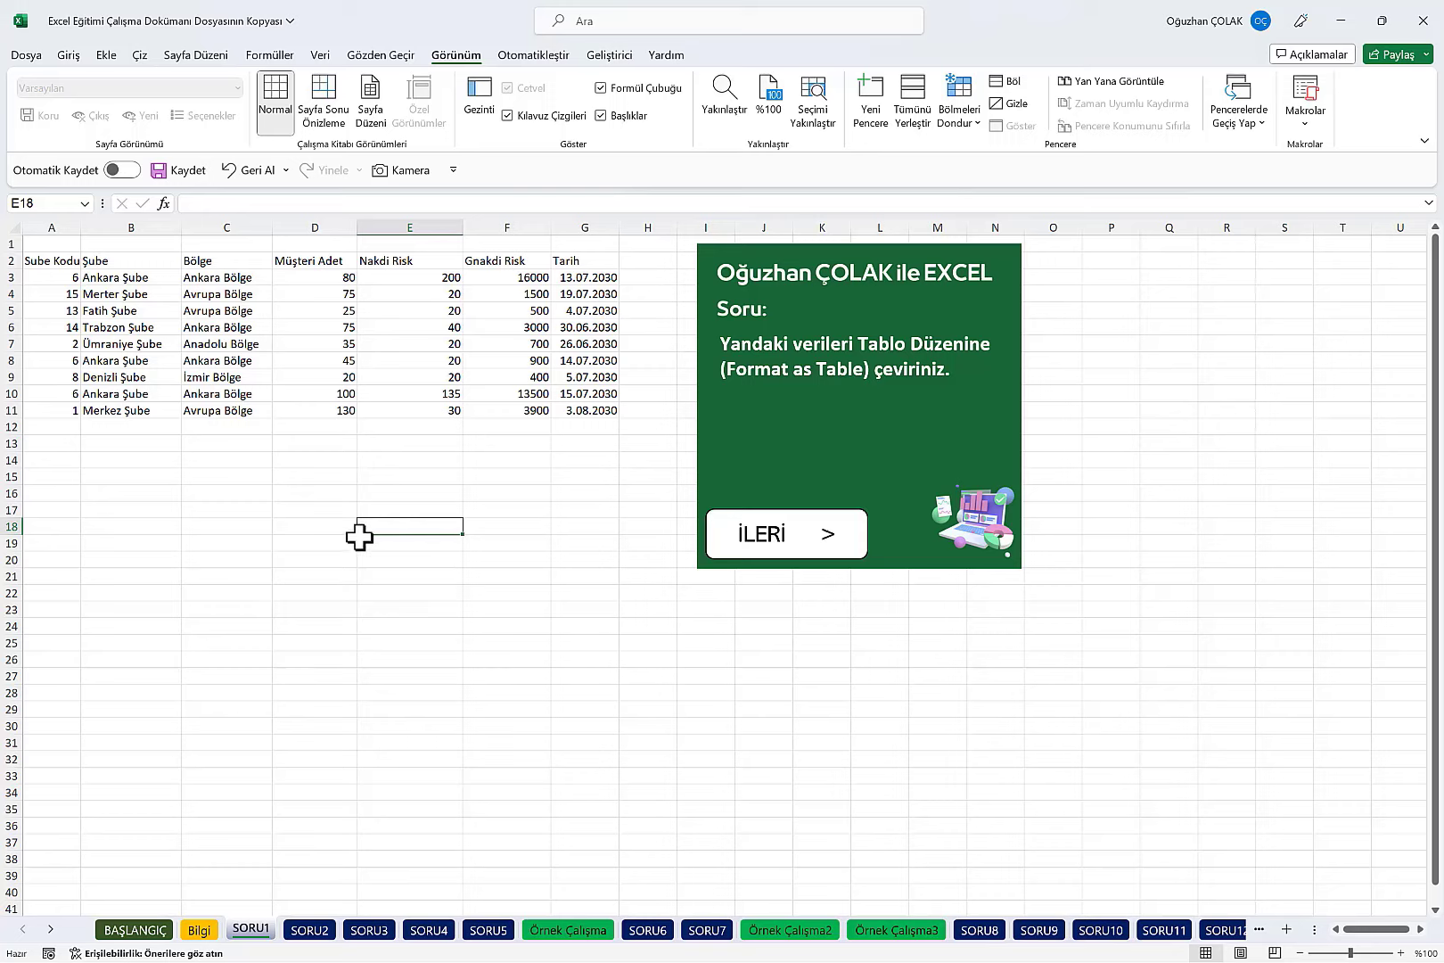
{"action": "left_click", "coordinate": [221, 505]}
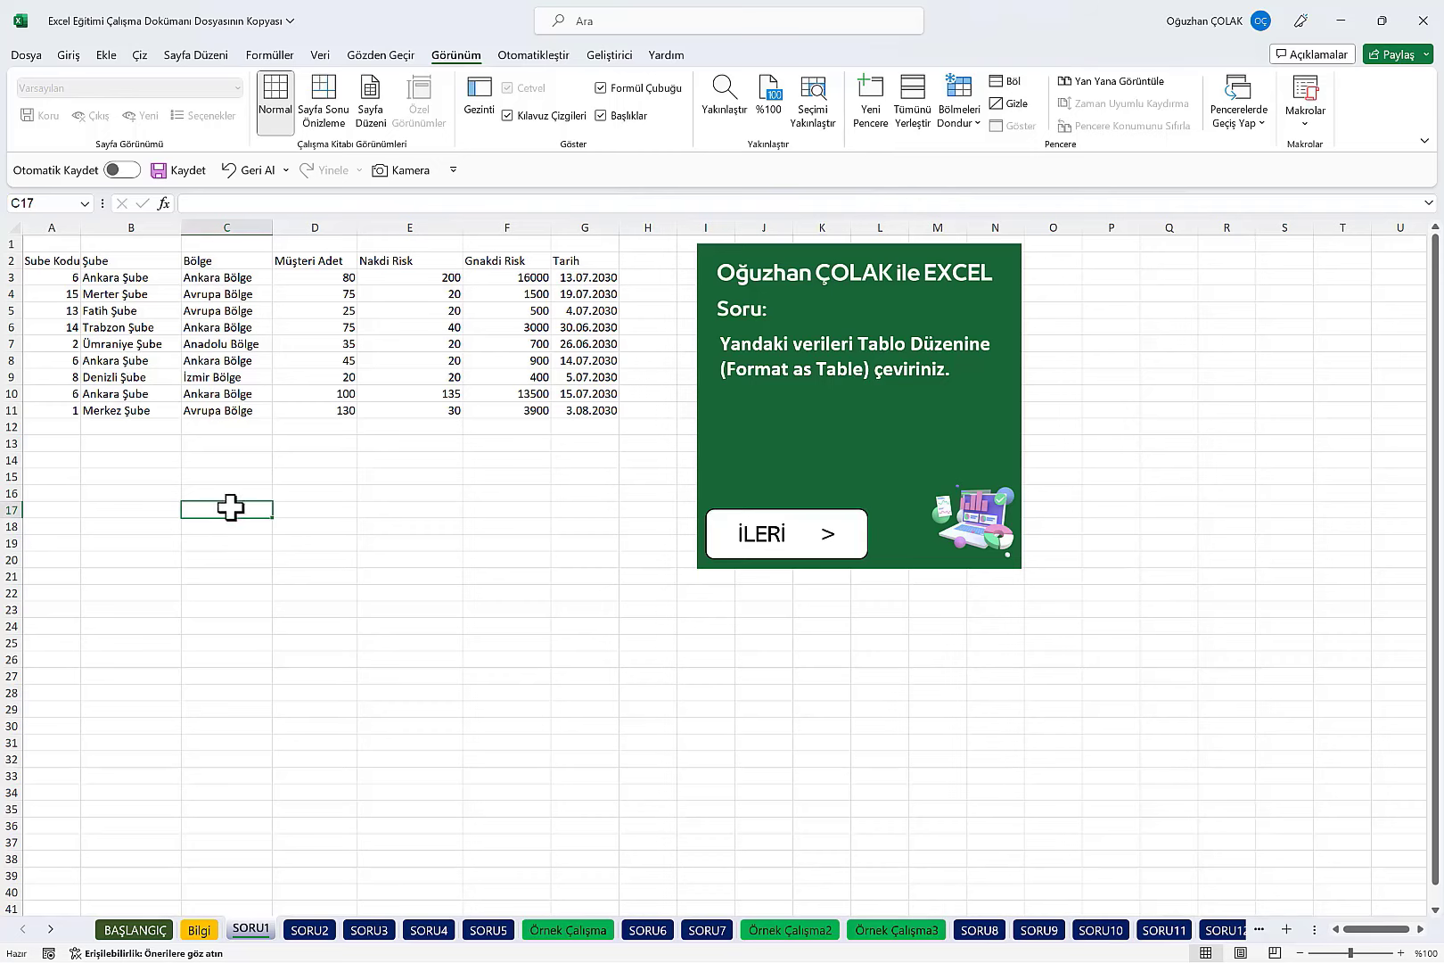
{"action": "left_click_drag", "start_coordinate": [219, 510], "coordinate": [378, 603]}
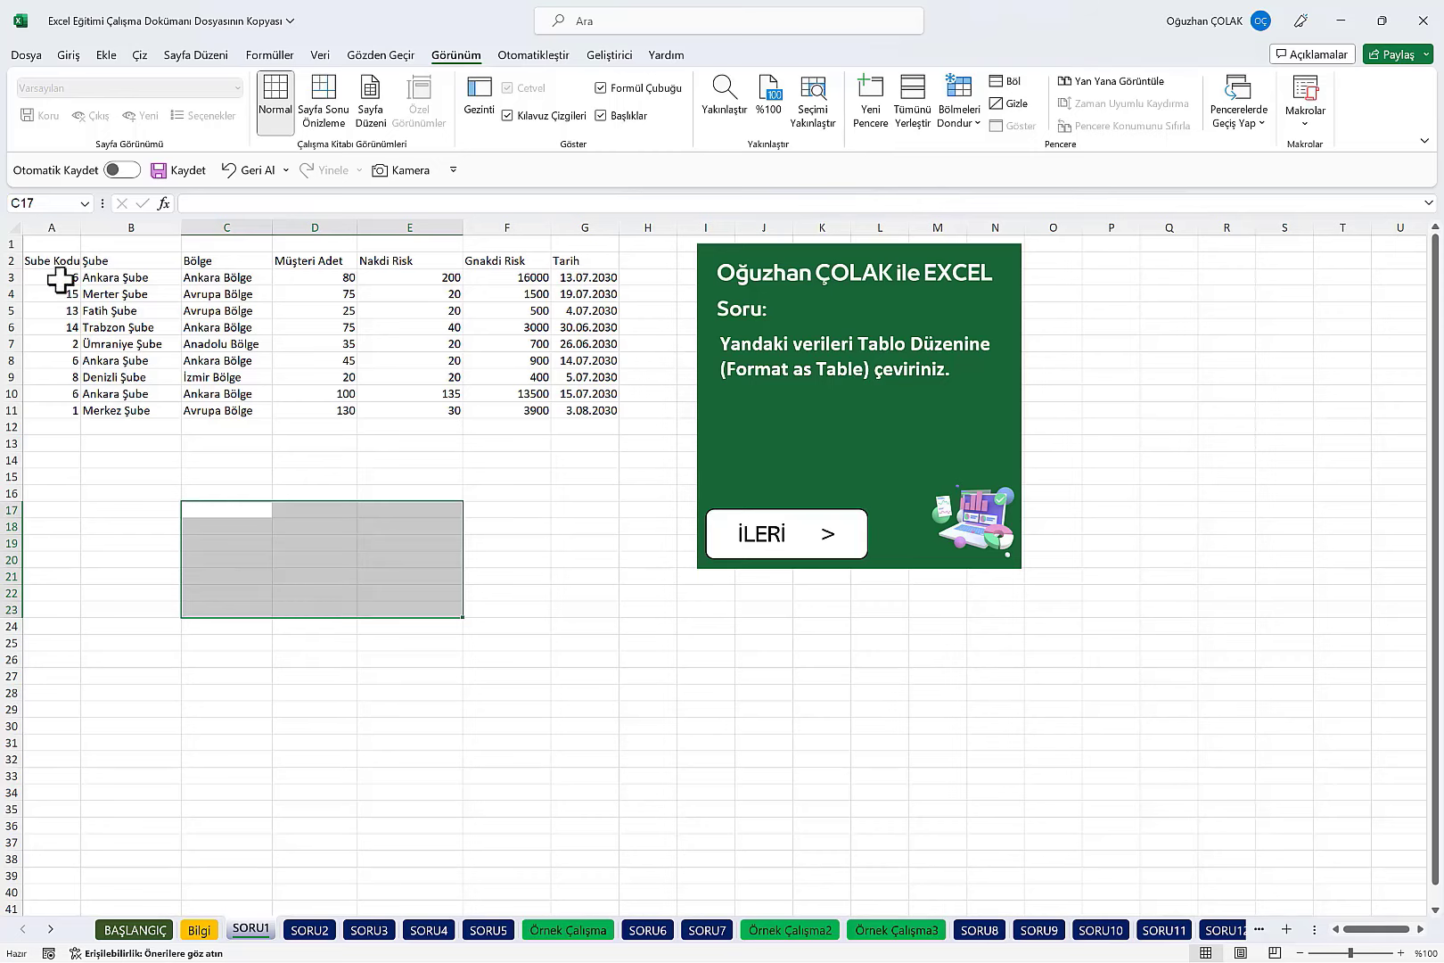
{"action": "mouse_move", "coordinate": [217, 511]}
{"action": "left_mouse_down"}
{"action": "mouse_move", "coordinate": [406, 541]}
{"action": "mouse_move", "coordinate": [408, 604]}
{"action": "left_mouse_up"}
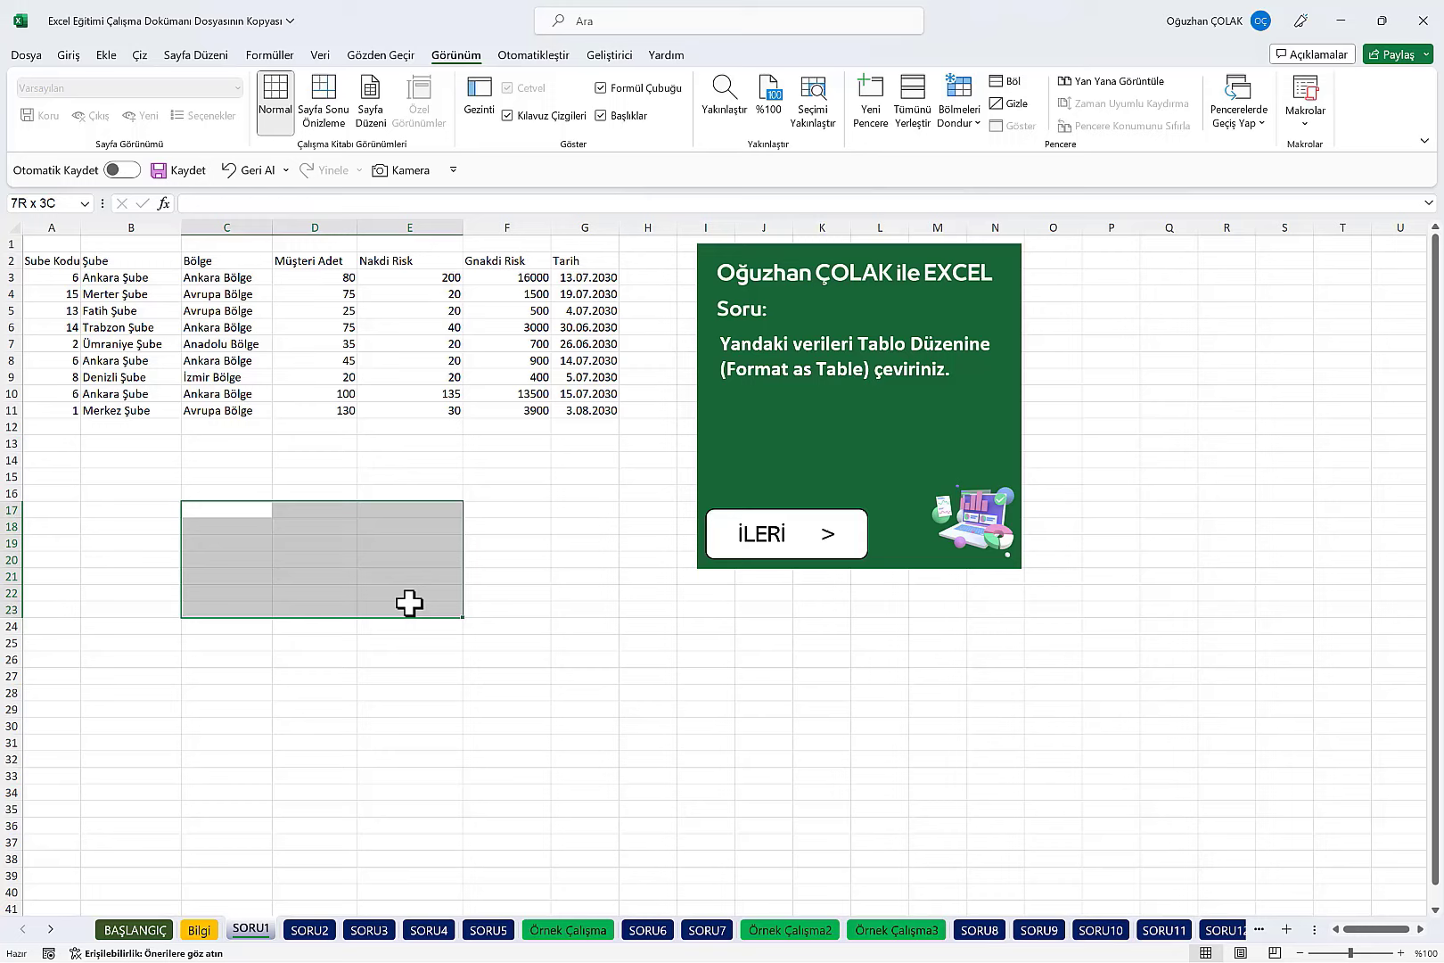
{"action": "left_click_drag", "start_coordinate": [410, 604], "coordinate": [407, 602]}
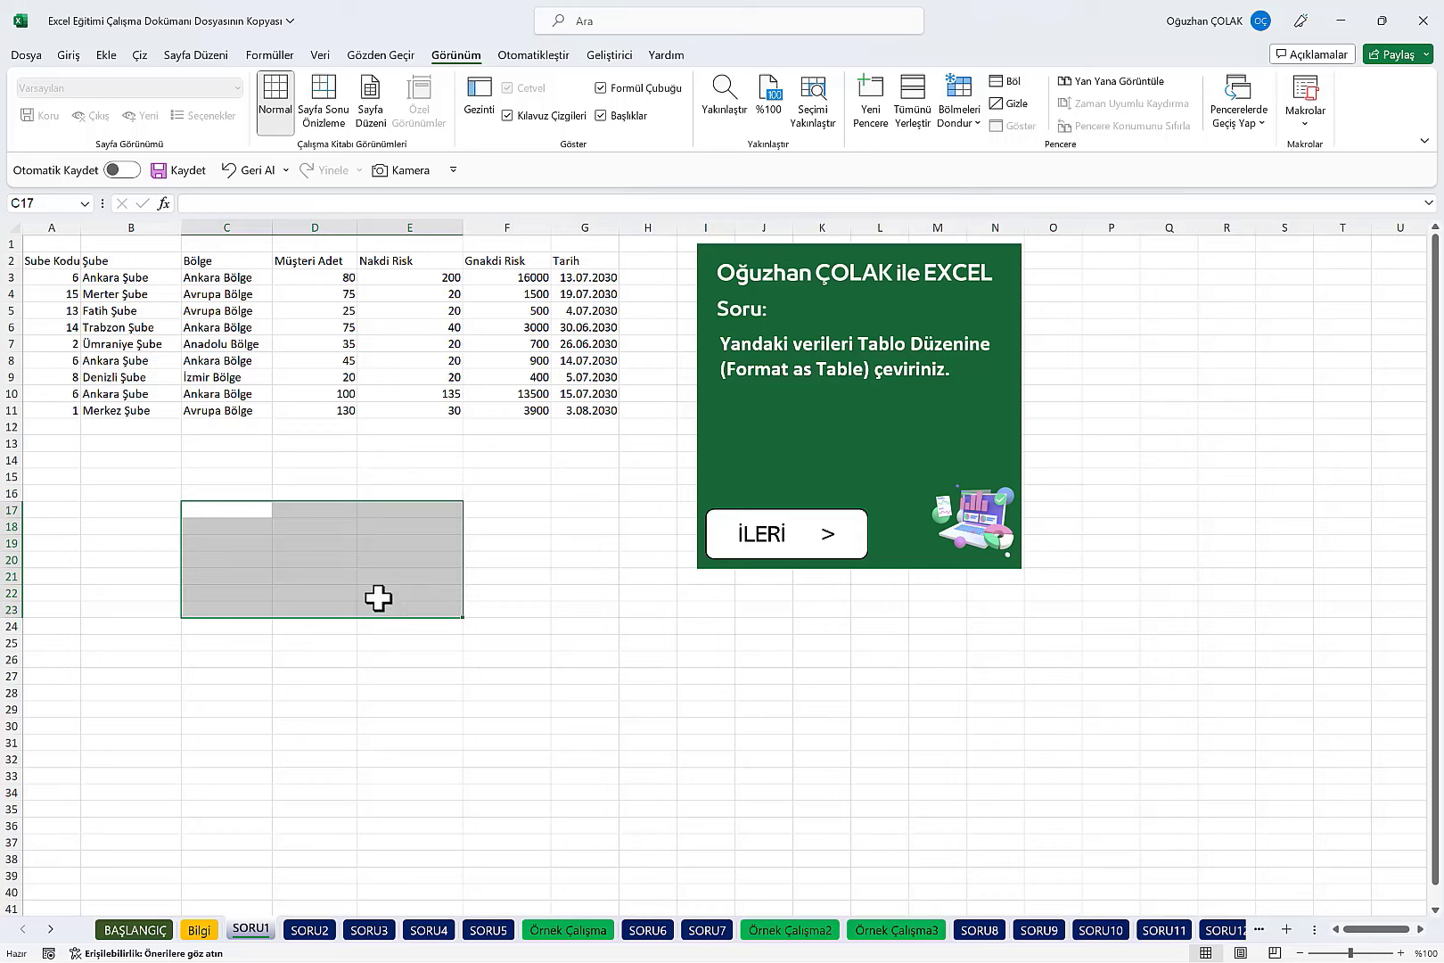
{"action": "left_click", "coordinate": [346, 558]}
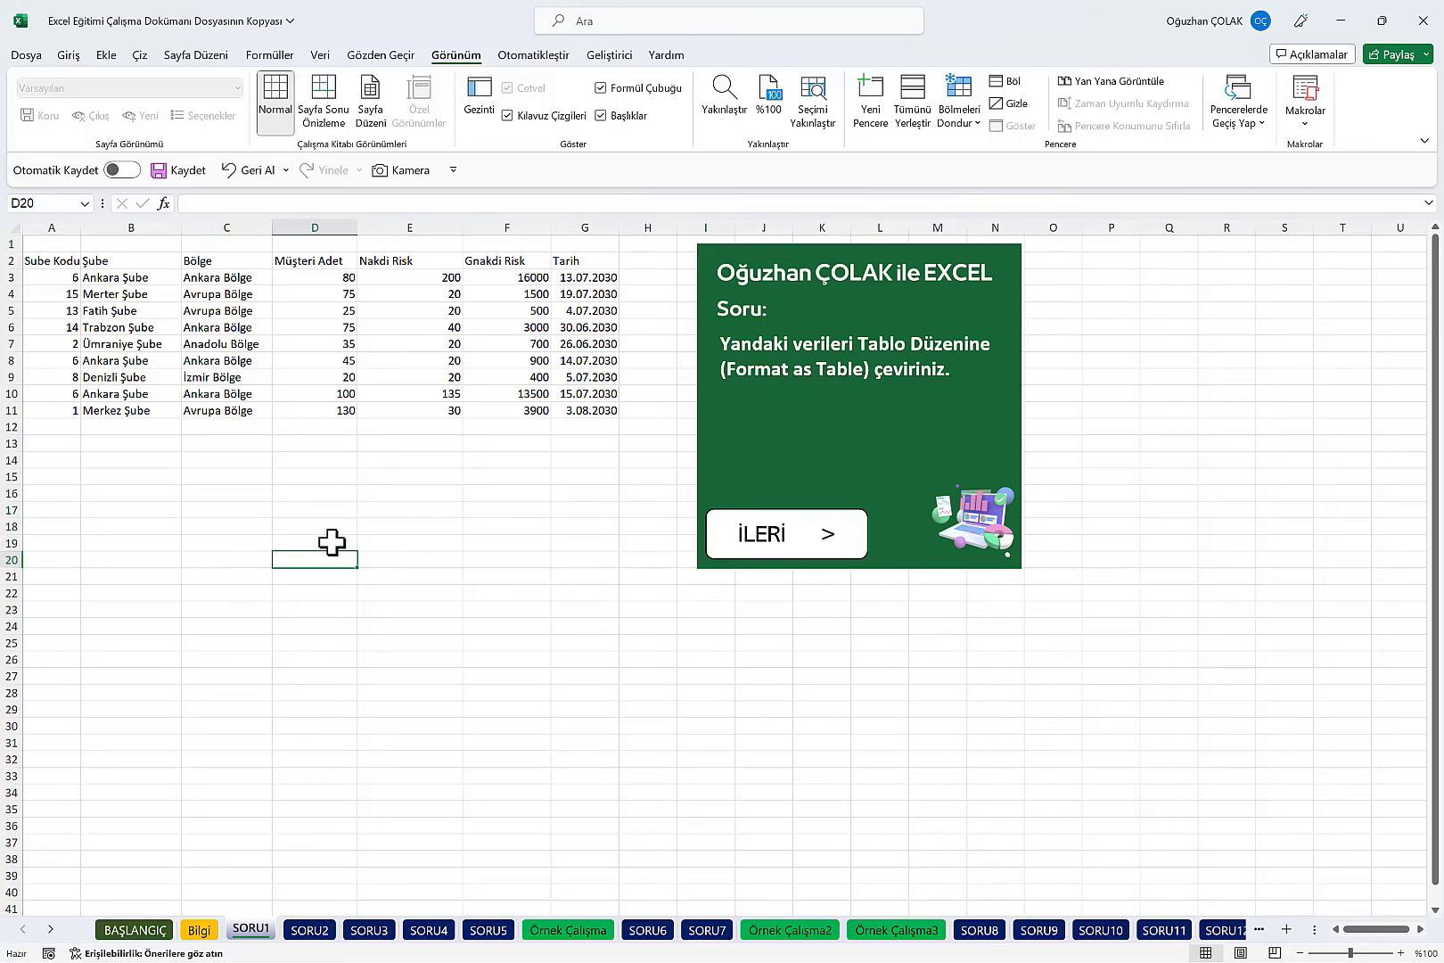
{"action": "left_click", "coordinate": [331, 542]}
{"action": "left_click", "coordinate": [223, 295]}
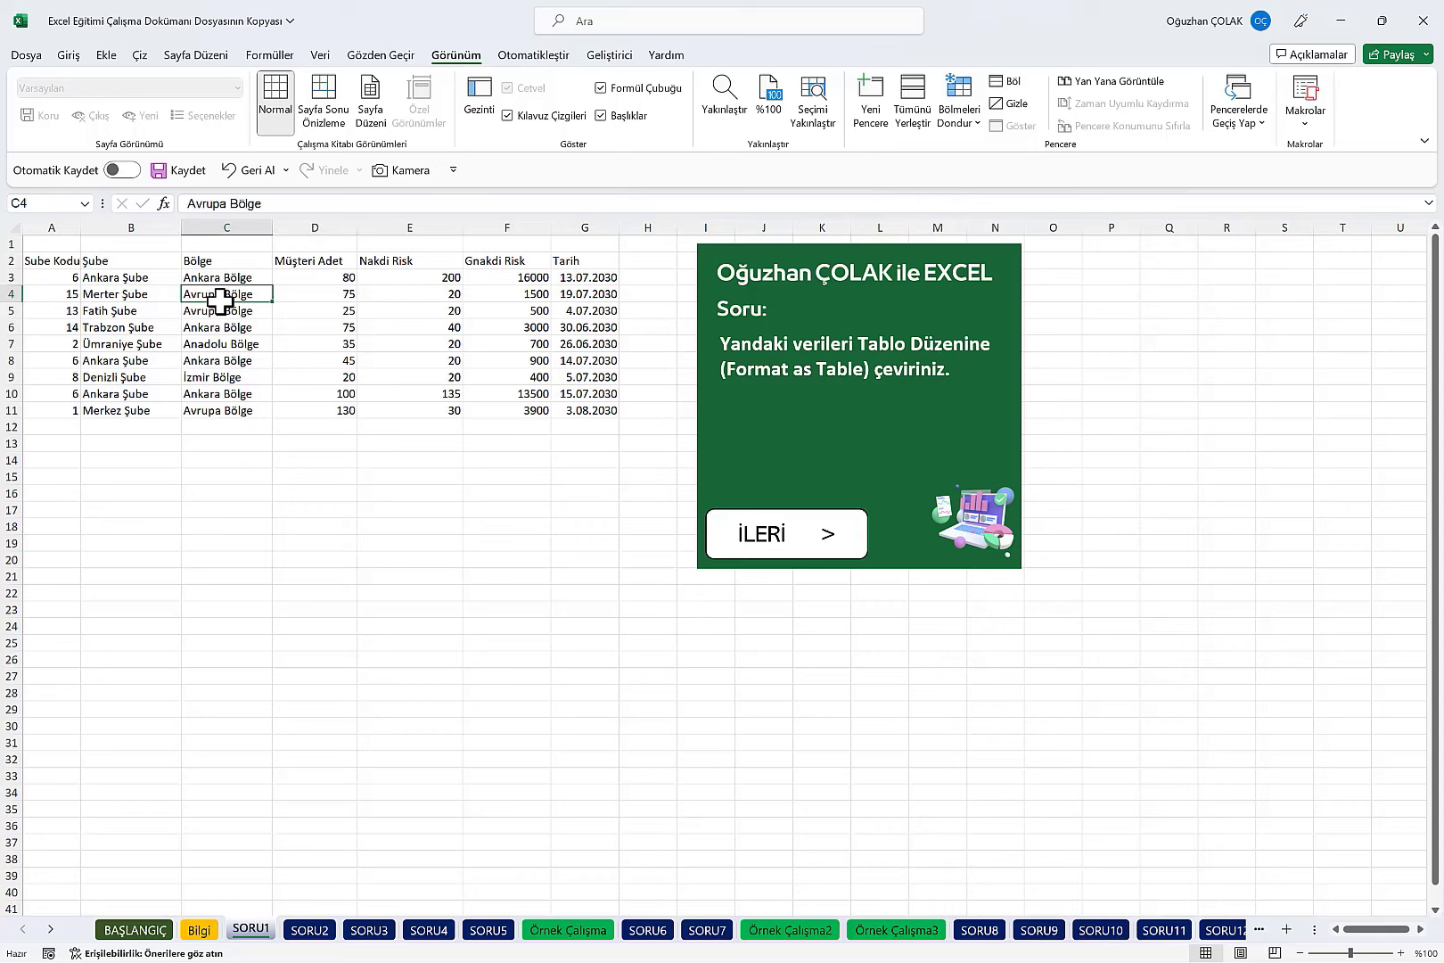
{"action": "left_click", "coordinate": [332, 309]}
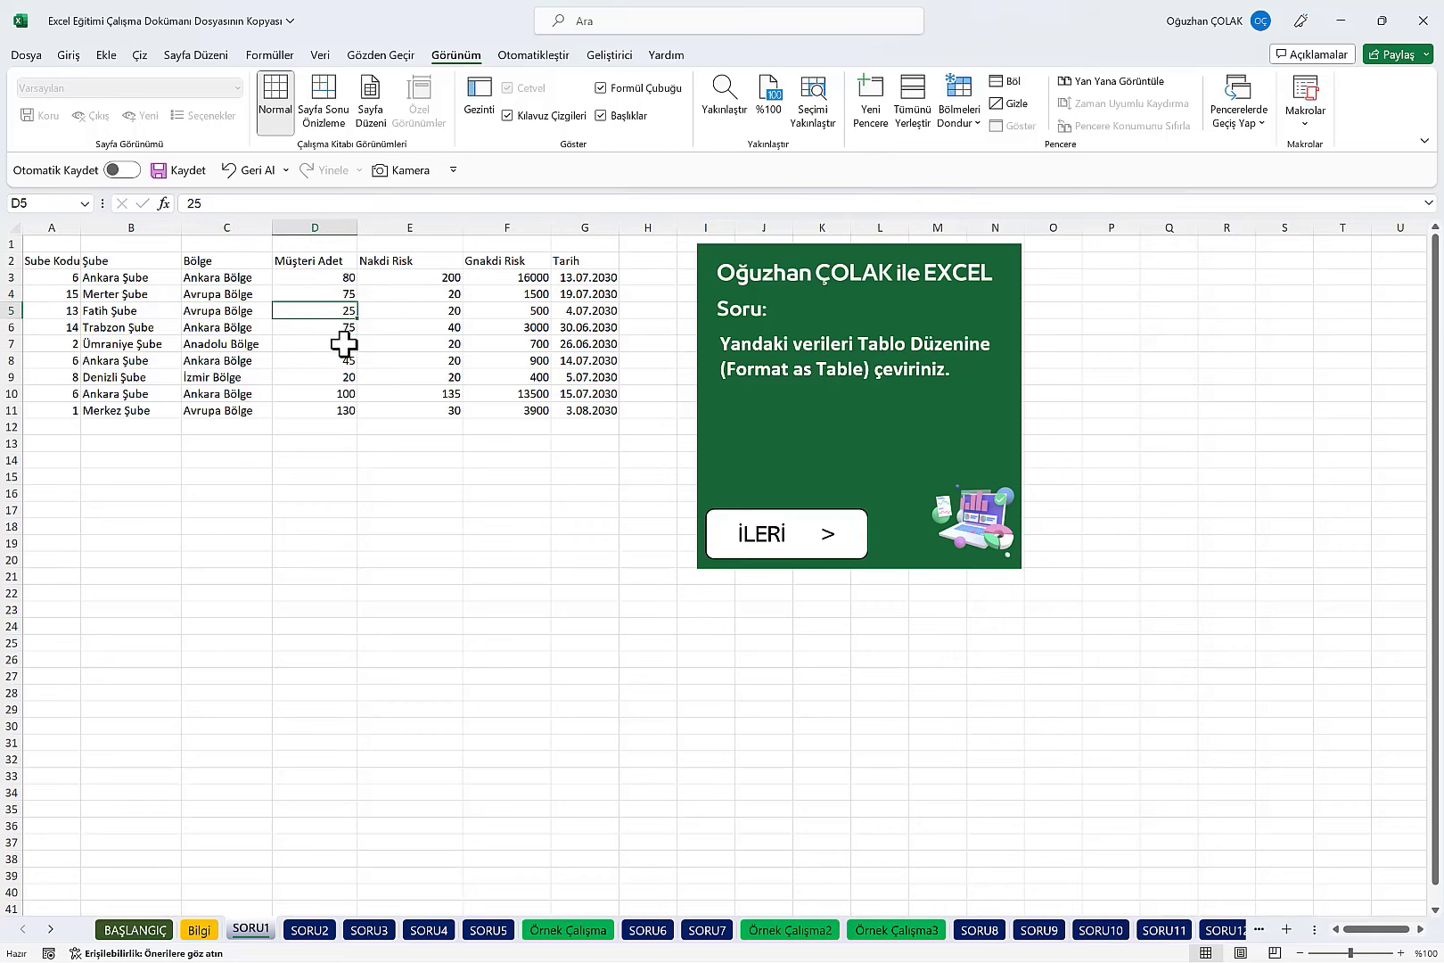
{"action": "left_click", "coordinate": [313, 490]}
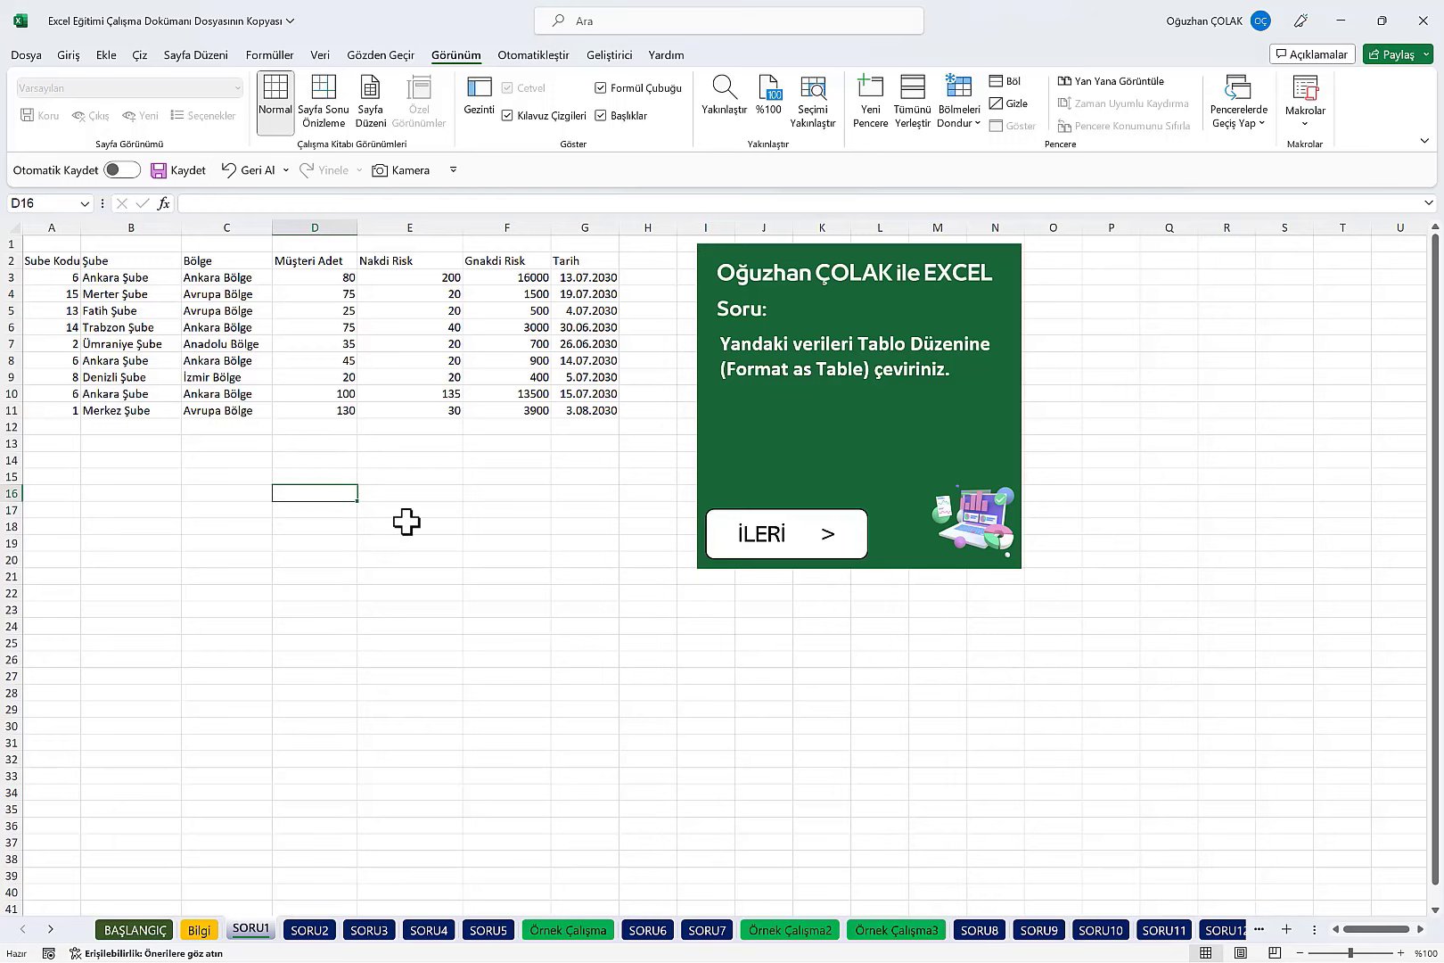
Step: Enter 'Ankara Şube' in D16 and 155 beside it in E16
{"action": "type", "text": "Ankara Şu"}
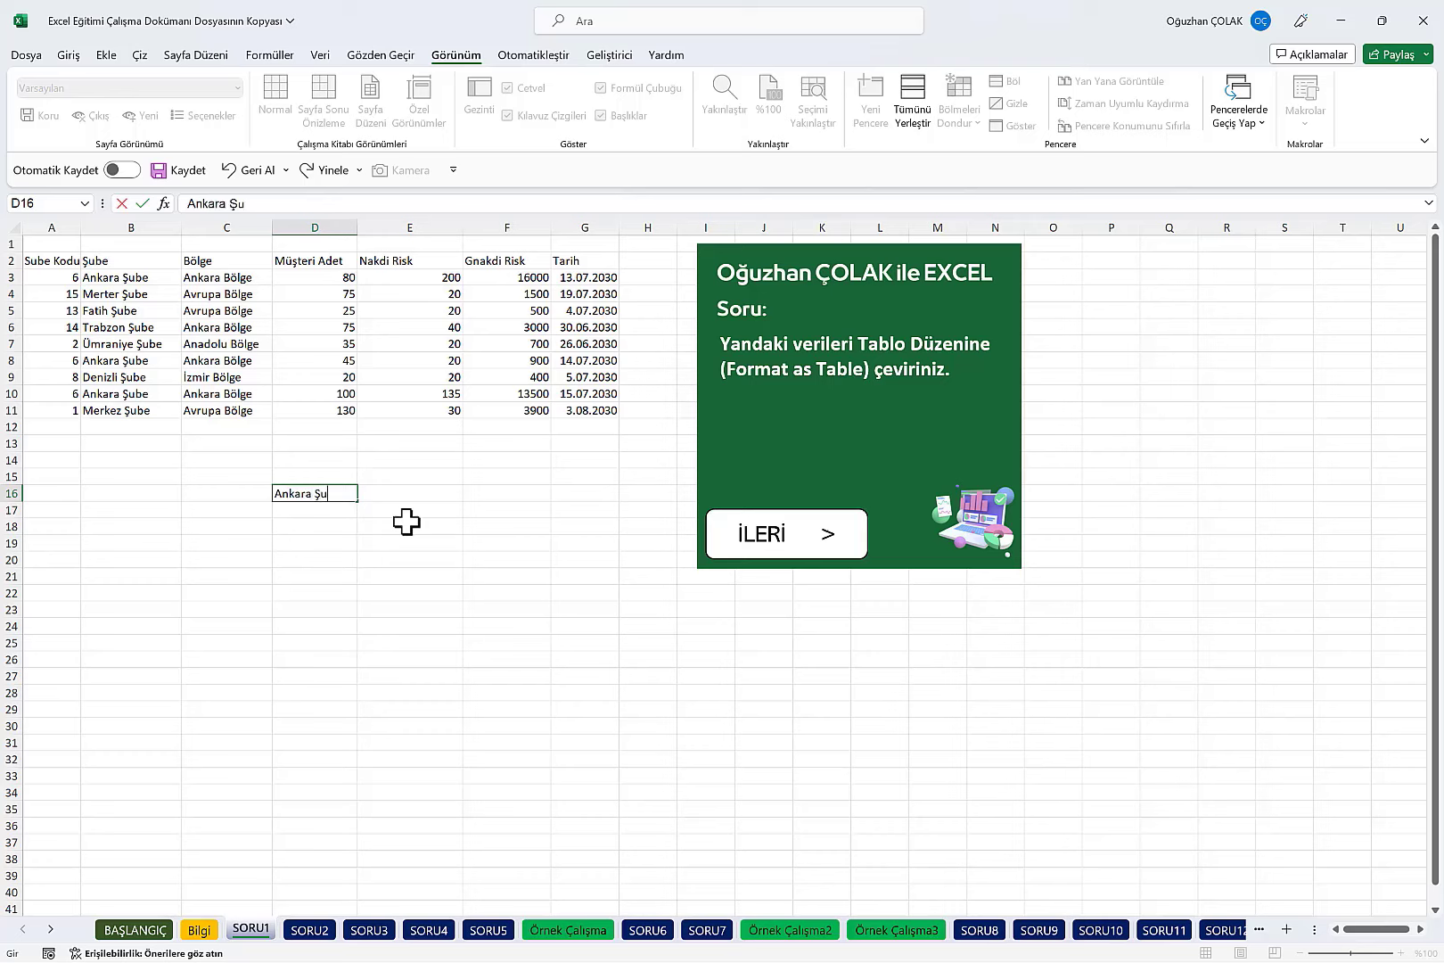
{"action": "type", "text": "be"}
{"action": "key", "text": "Return"}
{"action": "left_click", "coordinate": [317, 490]}
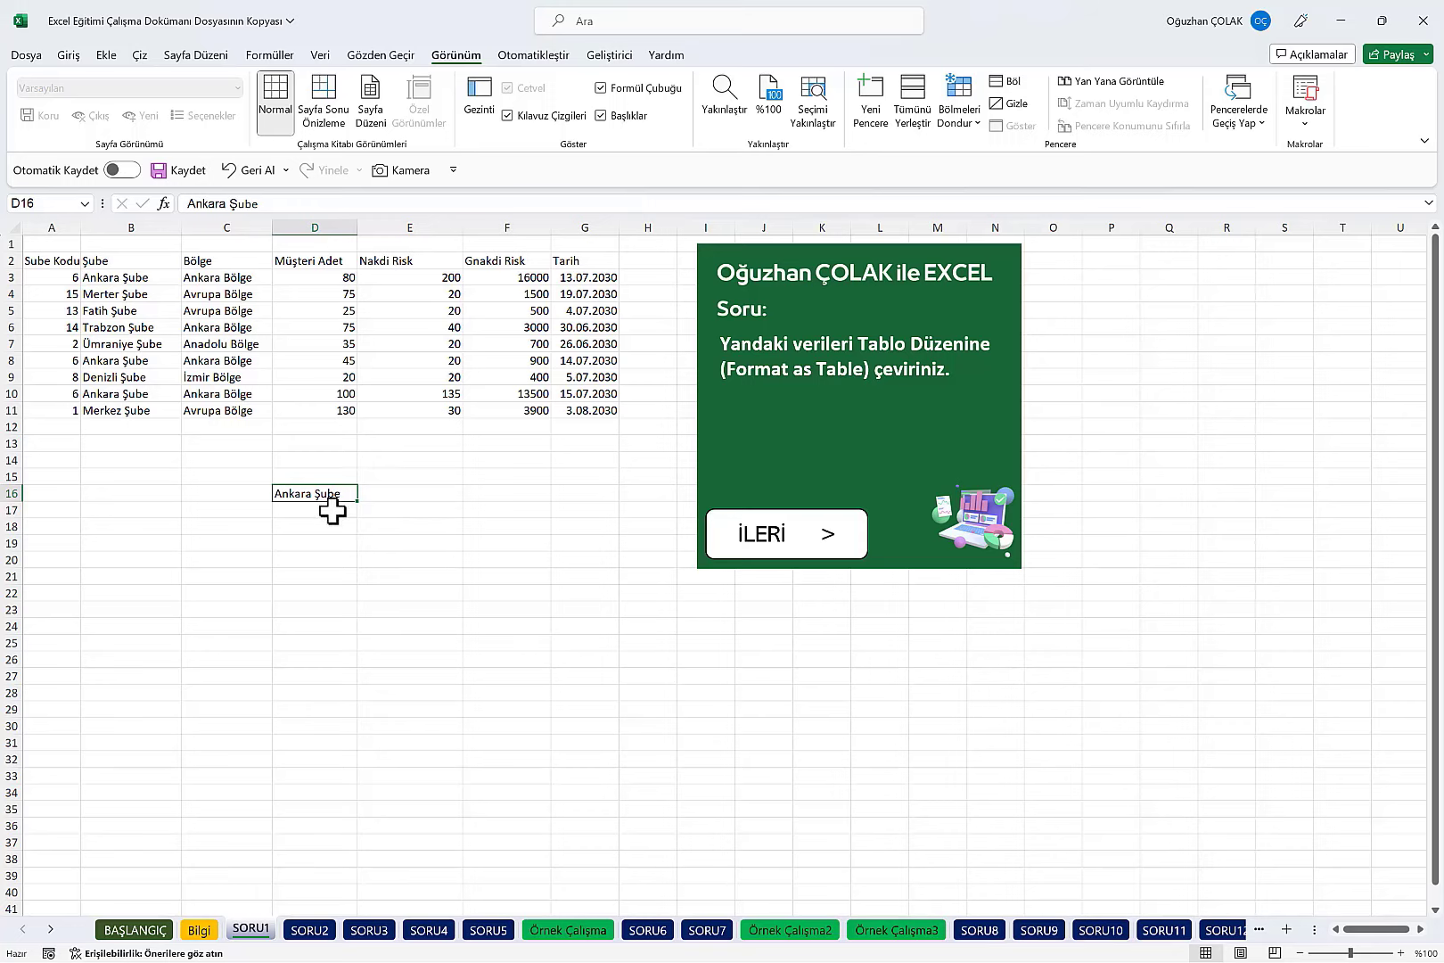
{"action": "left_click", "coordinate": [410, 497]}
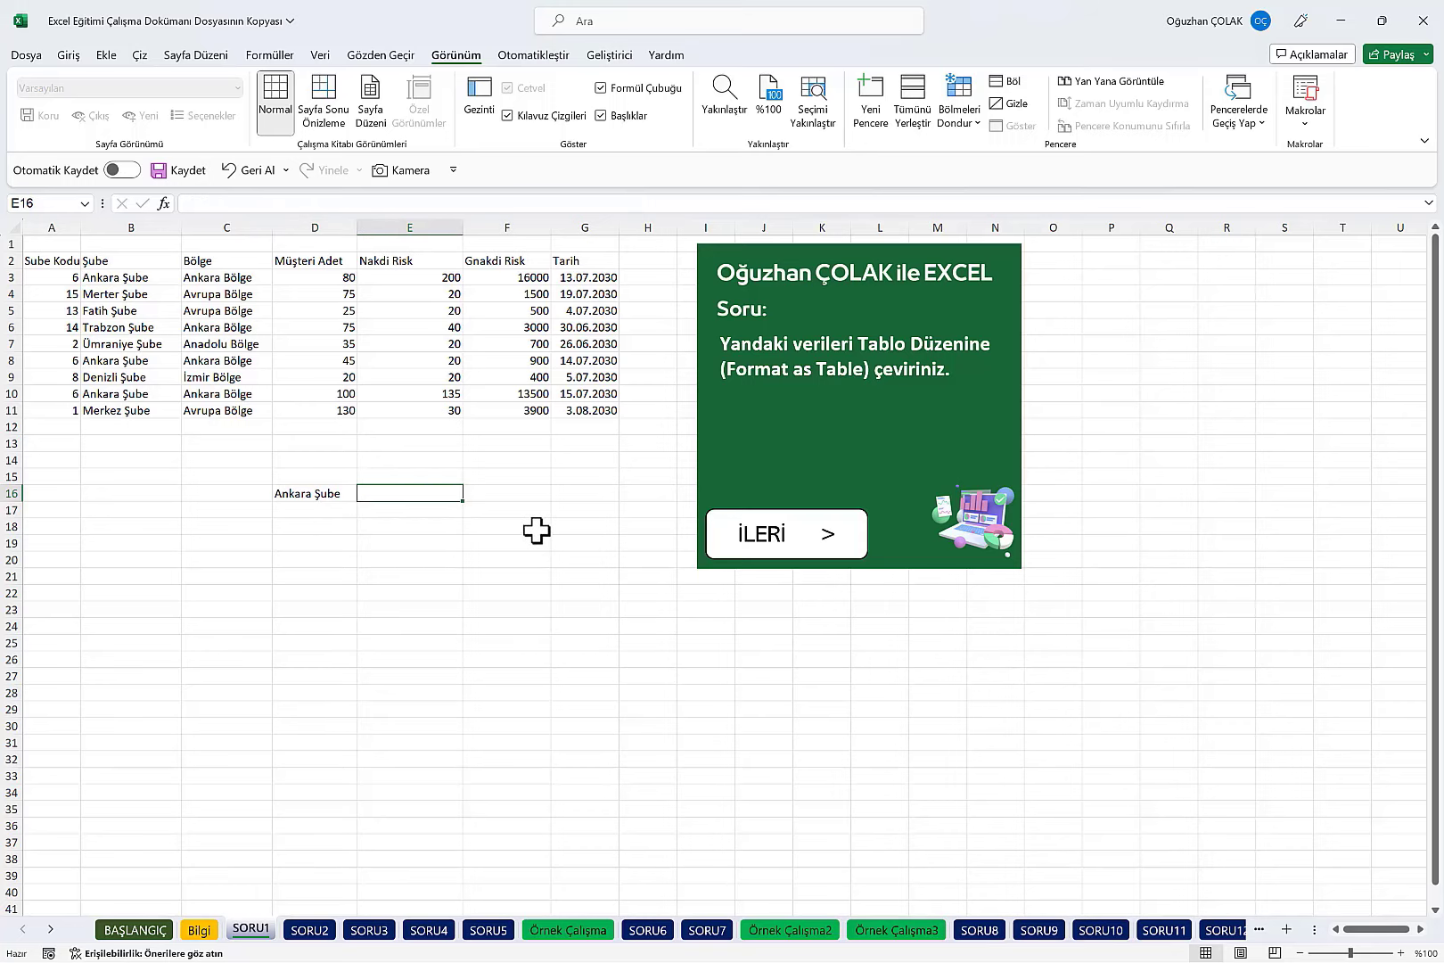
{"action": "type", "text": "155"}
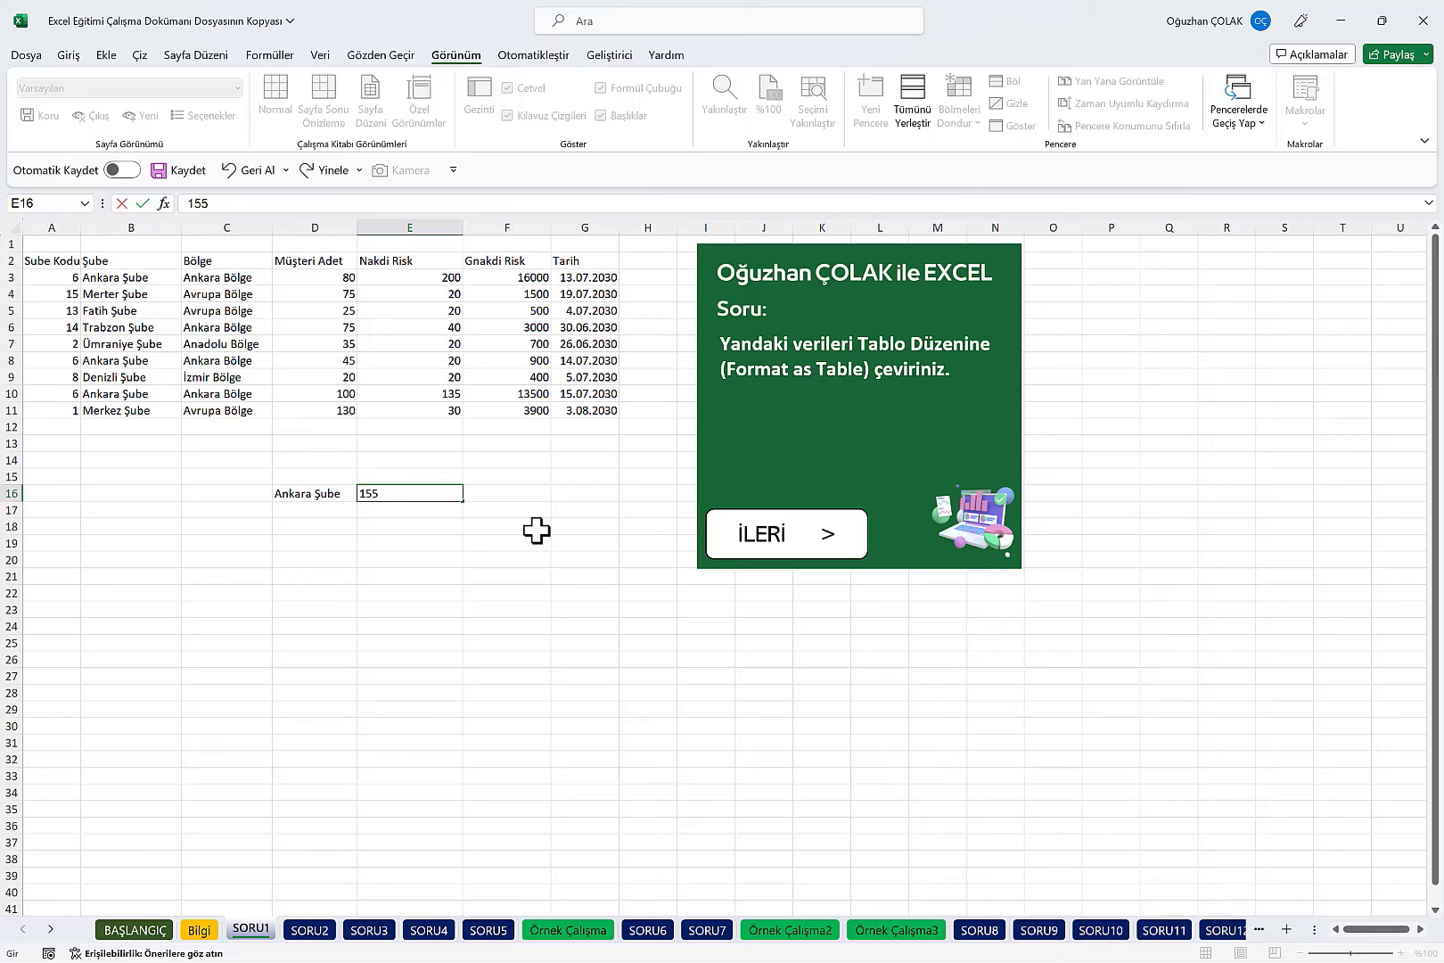
{"action": "key", "text": "ctrl+Return"}
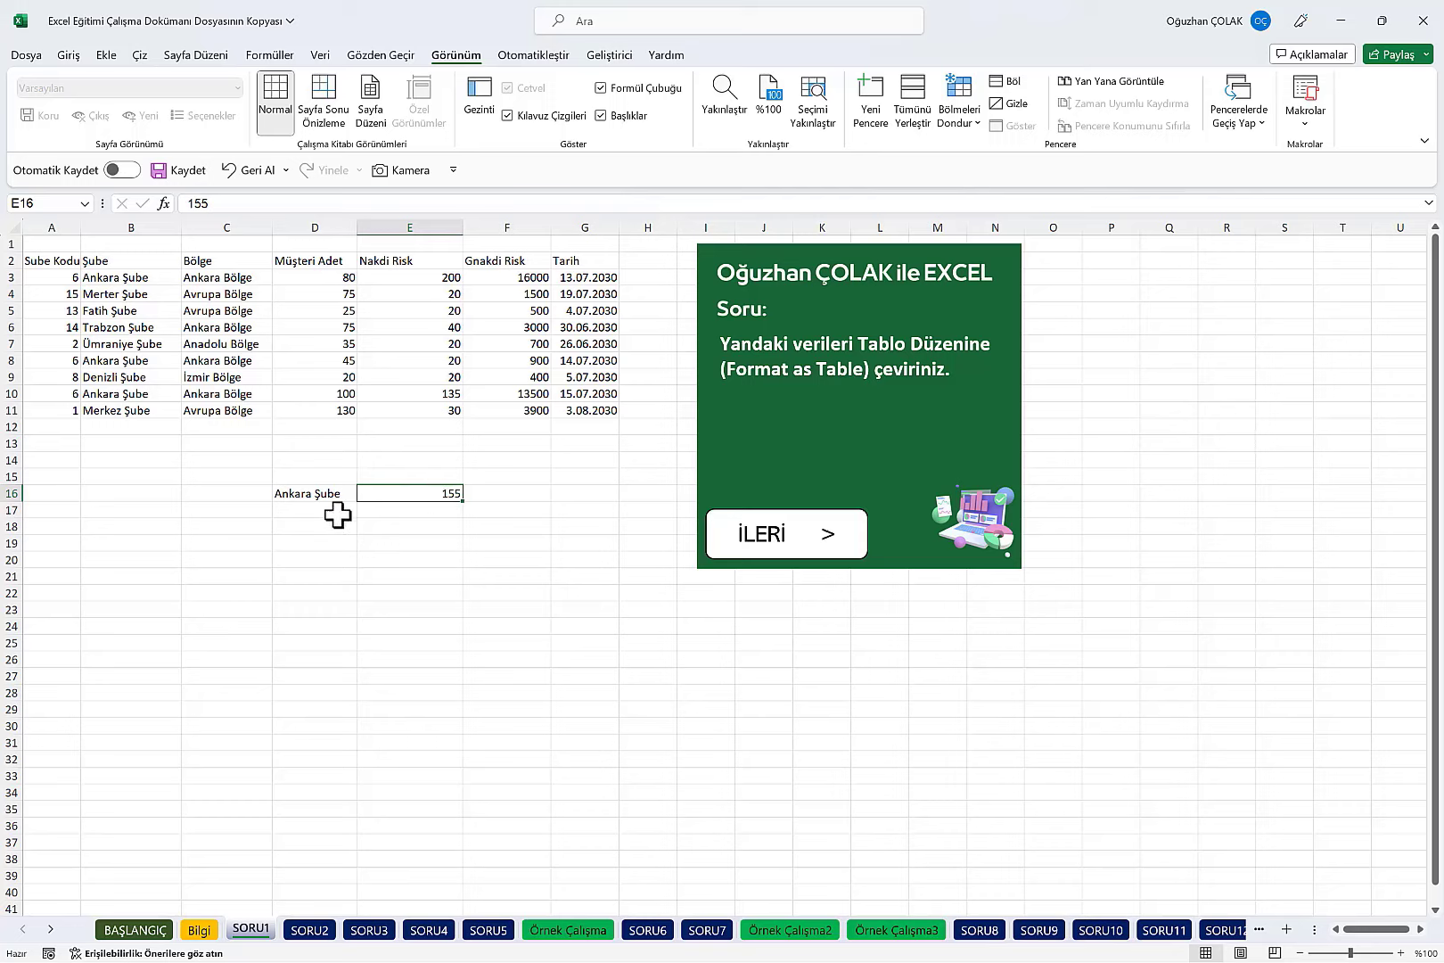
Step: Enter 'İstanbul 34' in E18, then select empty cell E20
{"action": "left_click", "coordinate": [375, 526]}
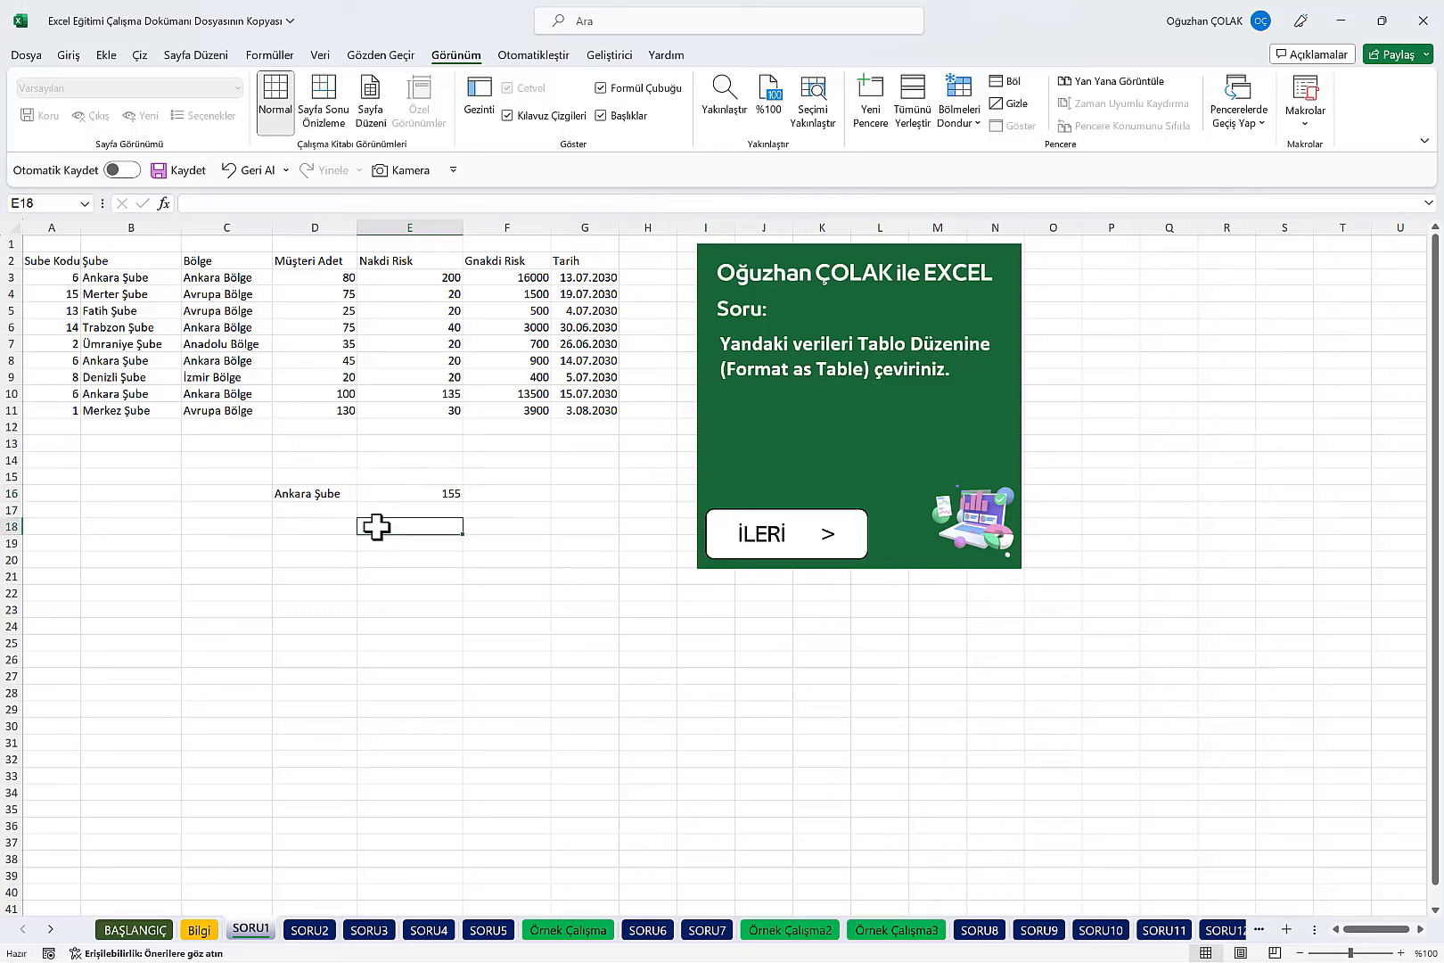
{"action": "type", "text": "İstanbul 3"}
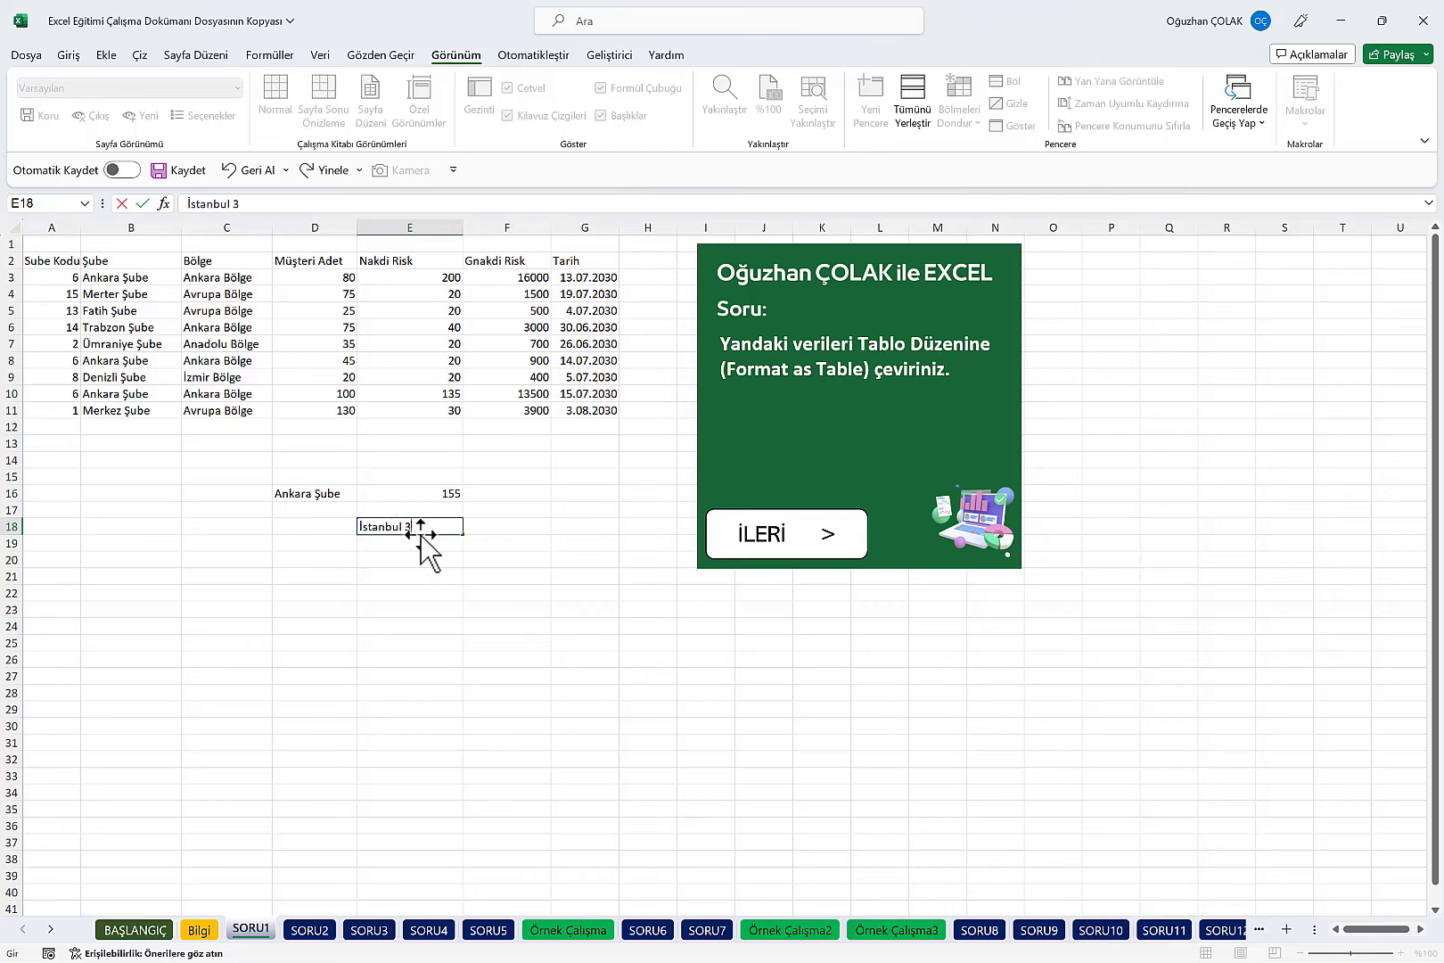
{"action": "type", "text": "4"}
{"action": "key", "text": "Return"}
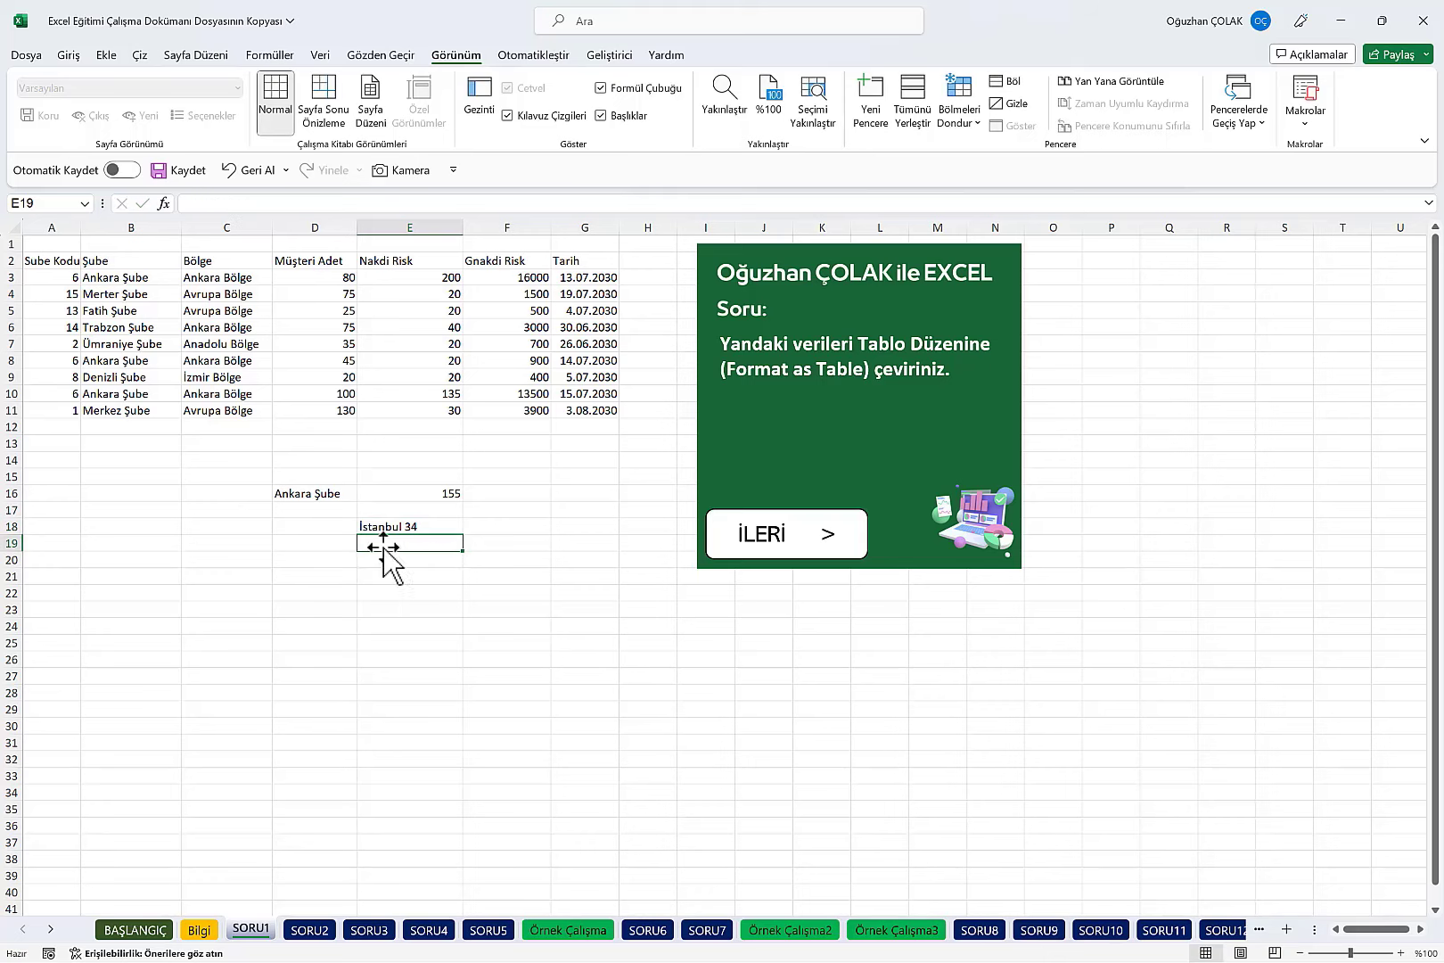
{"action": "left_click", "coordinate": [381, 524]}
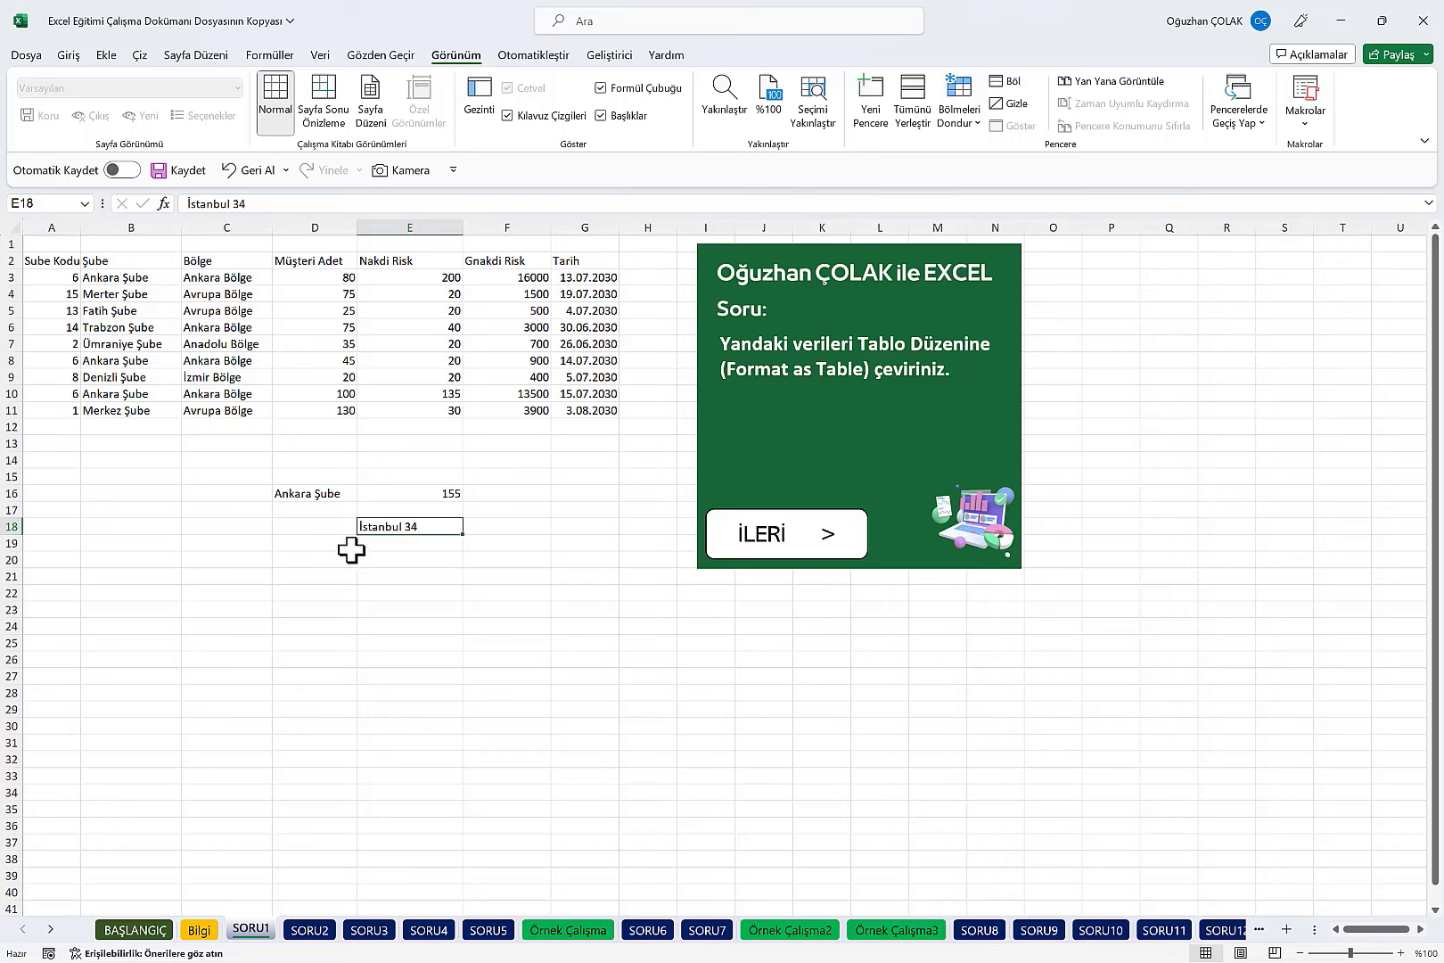
{"action": "left_click", "coordinate": [403, 559]}
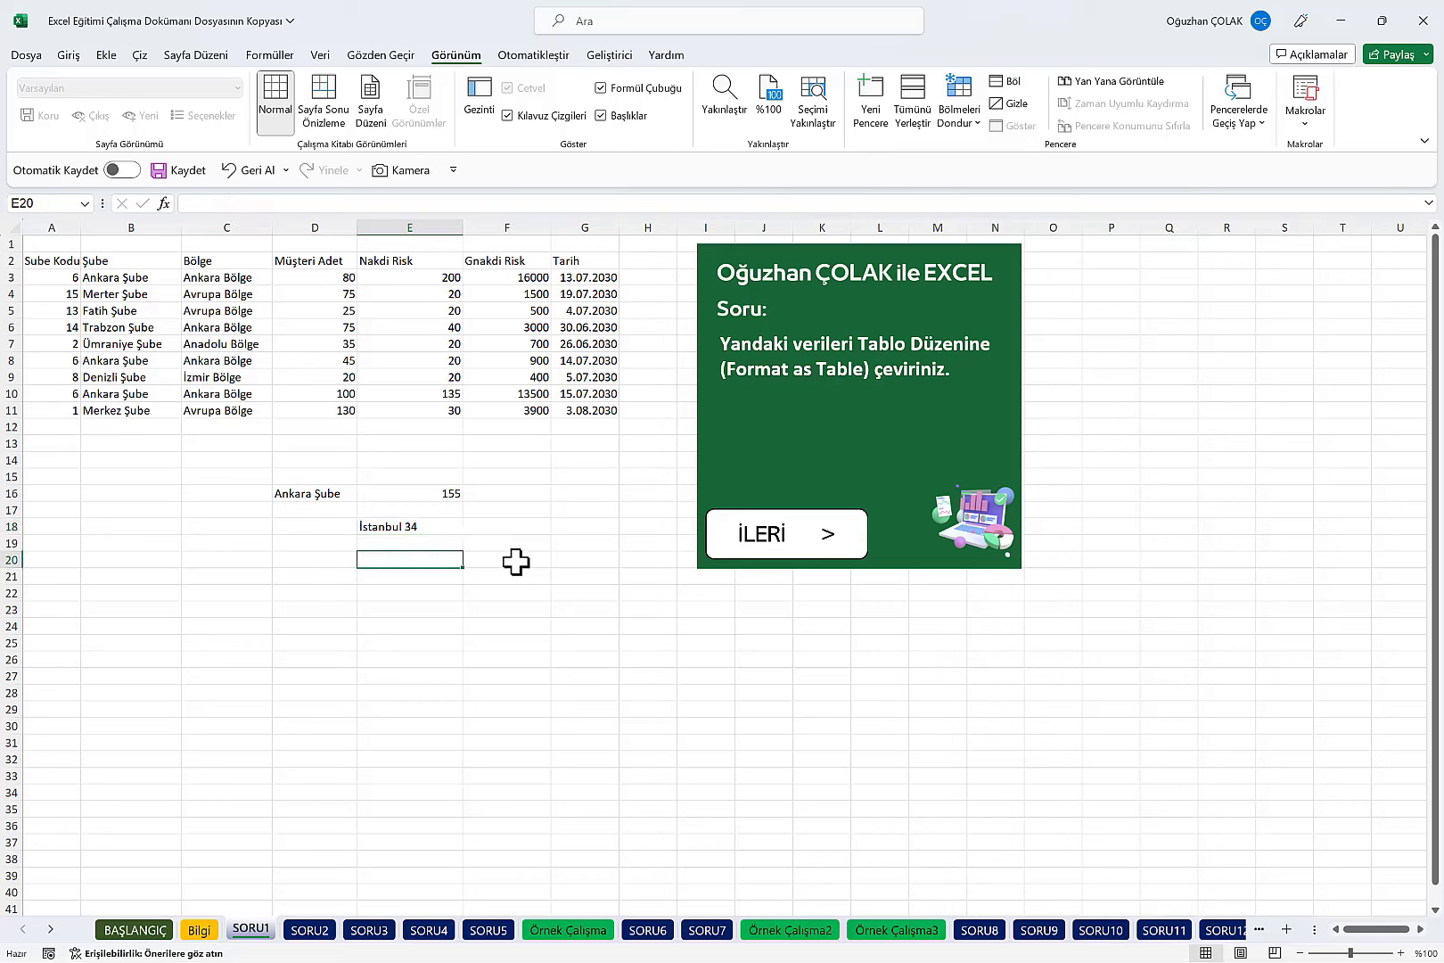
Step: Start an =EĞER formula in E20, then cancel it unfinished
{"action": "type", "text": "="}
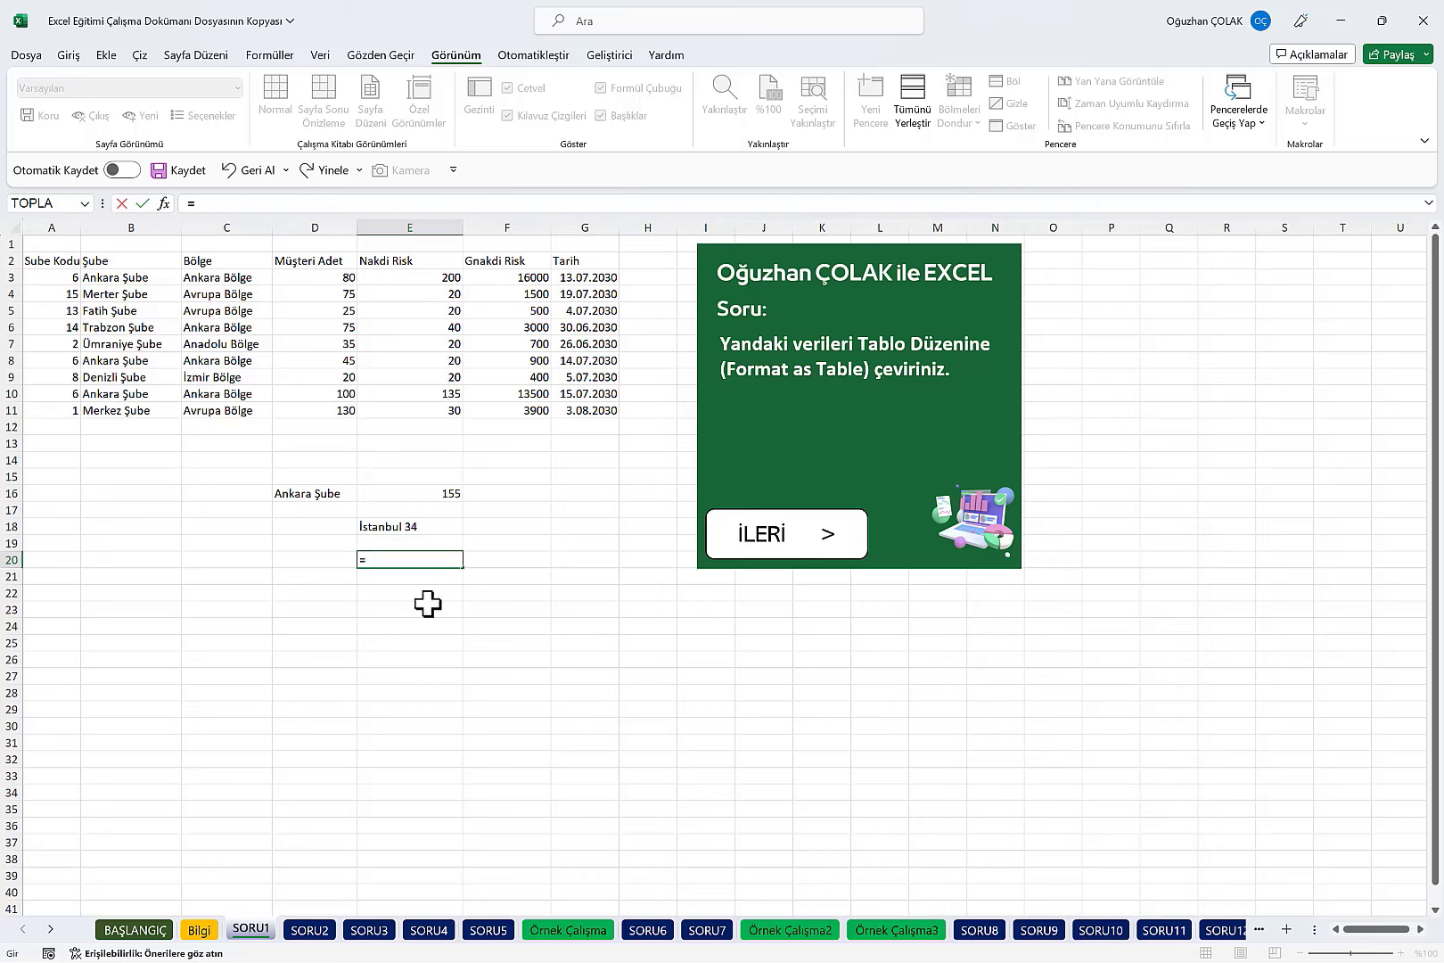
{"action": "type", "text": "eğer"}
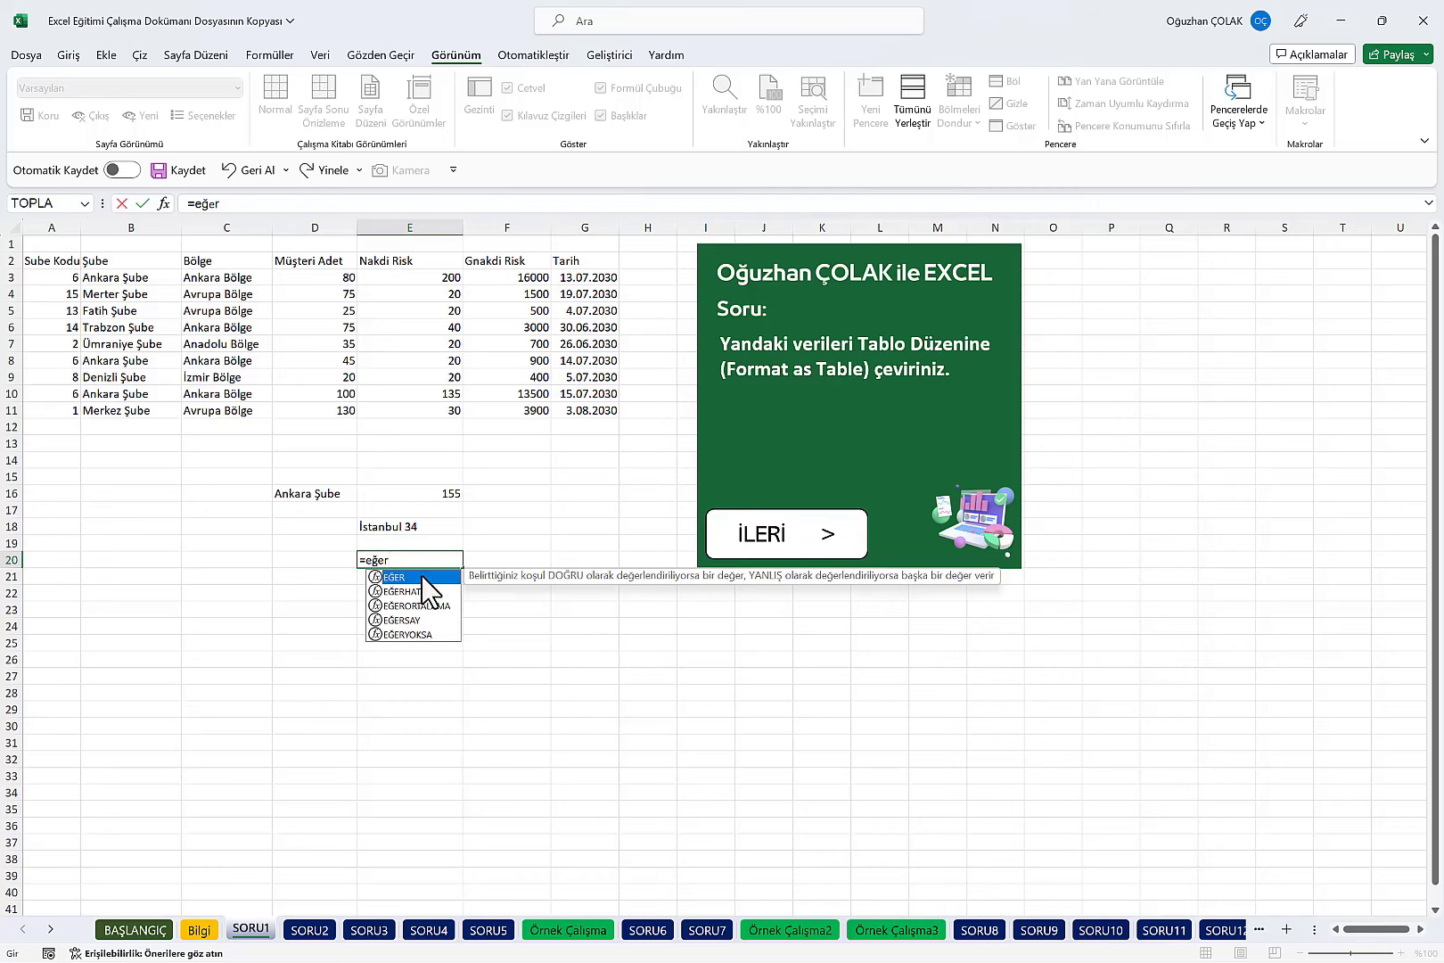
{"action": "double_click", "coordinate": [424, 579]}
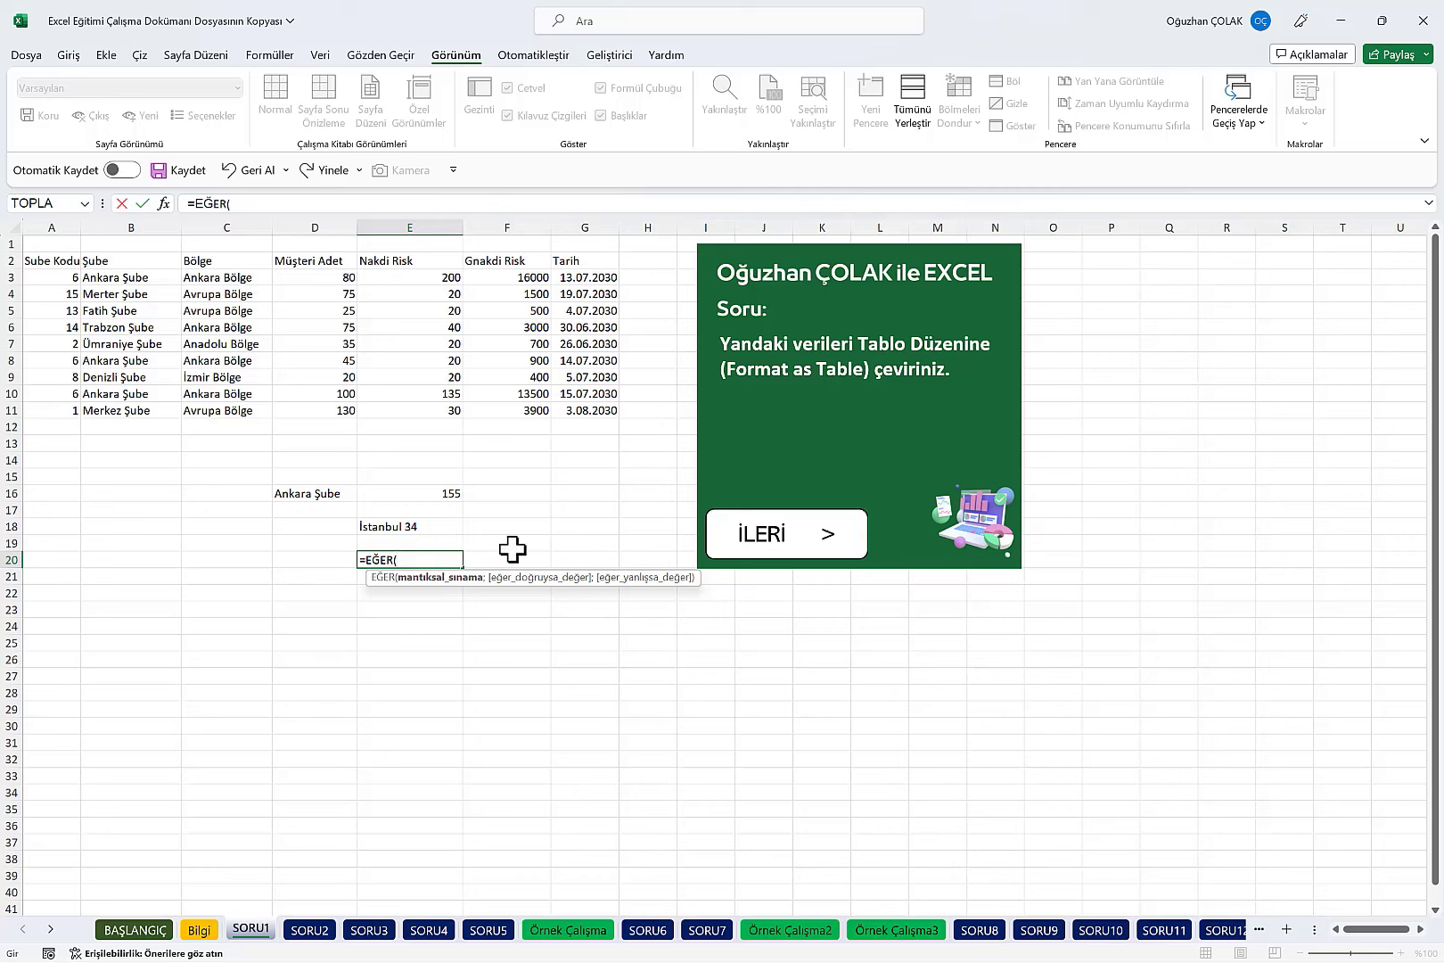
{"action": "key", "text": "Escape"}
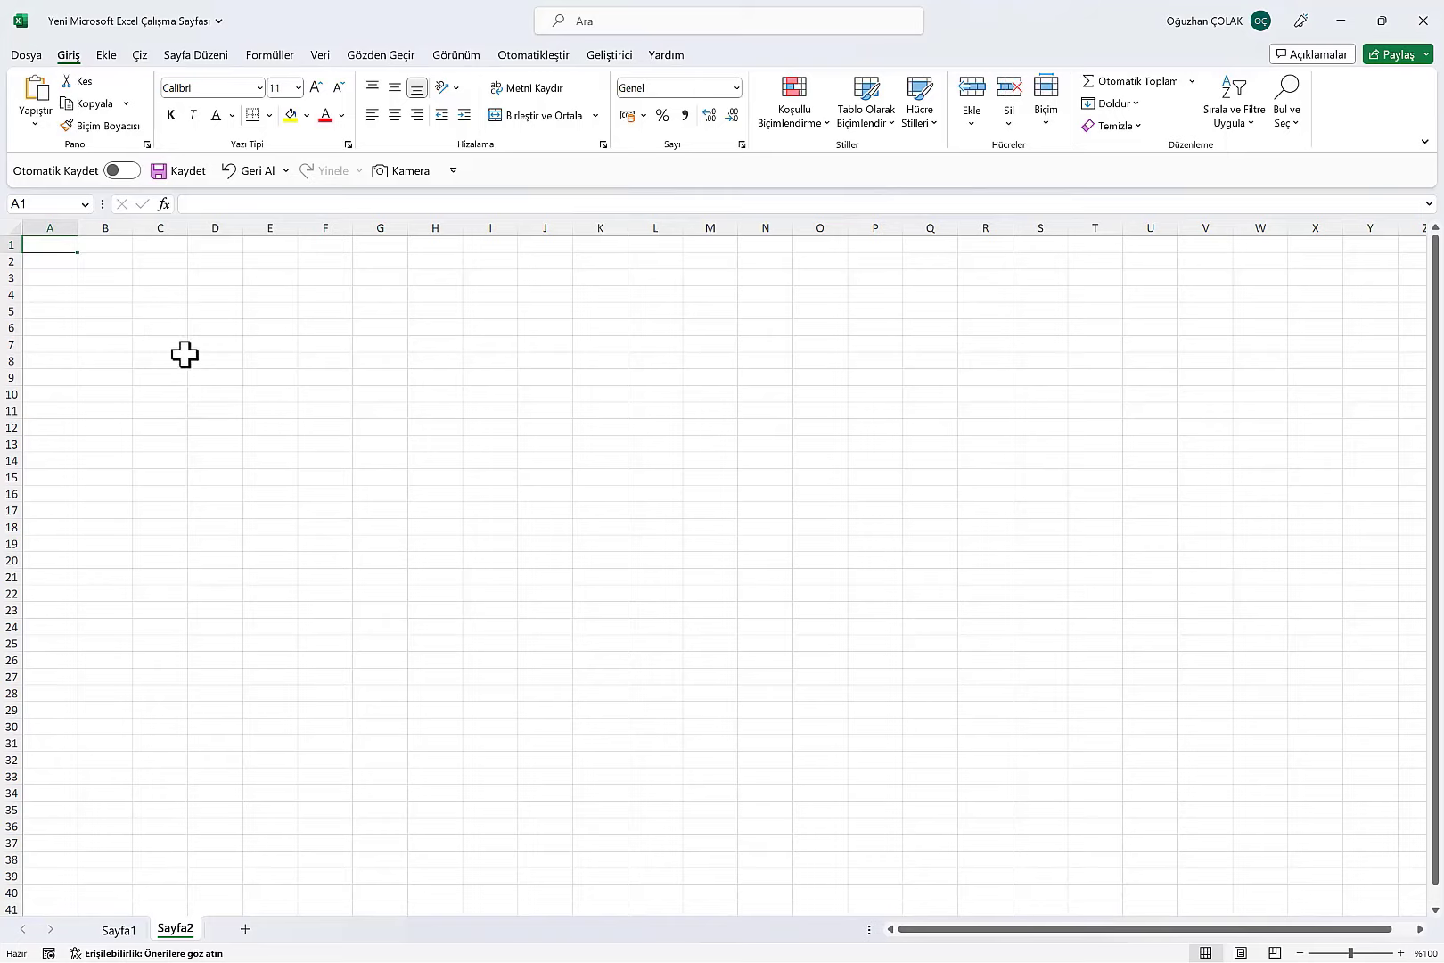
Step: Begin Save As on This PC, keeping the .xlsx file type
{"action": "left_click", "coordinate": [30, 57]}
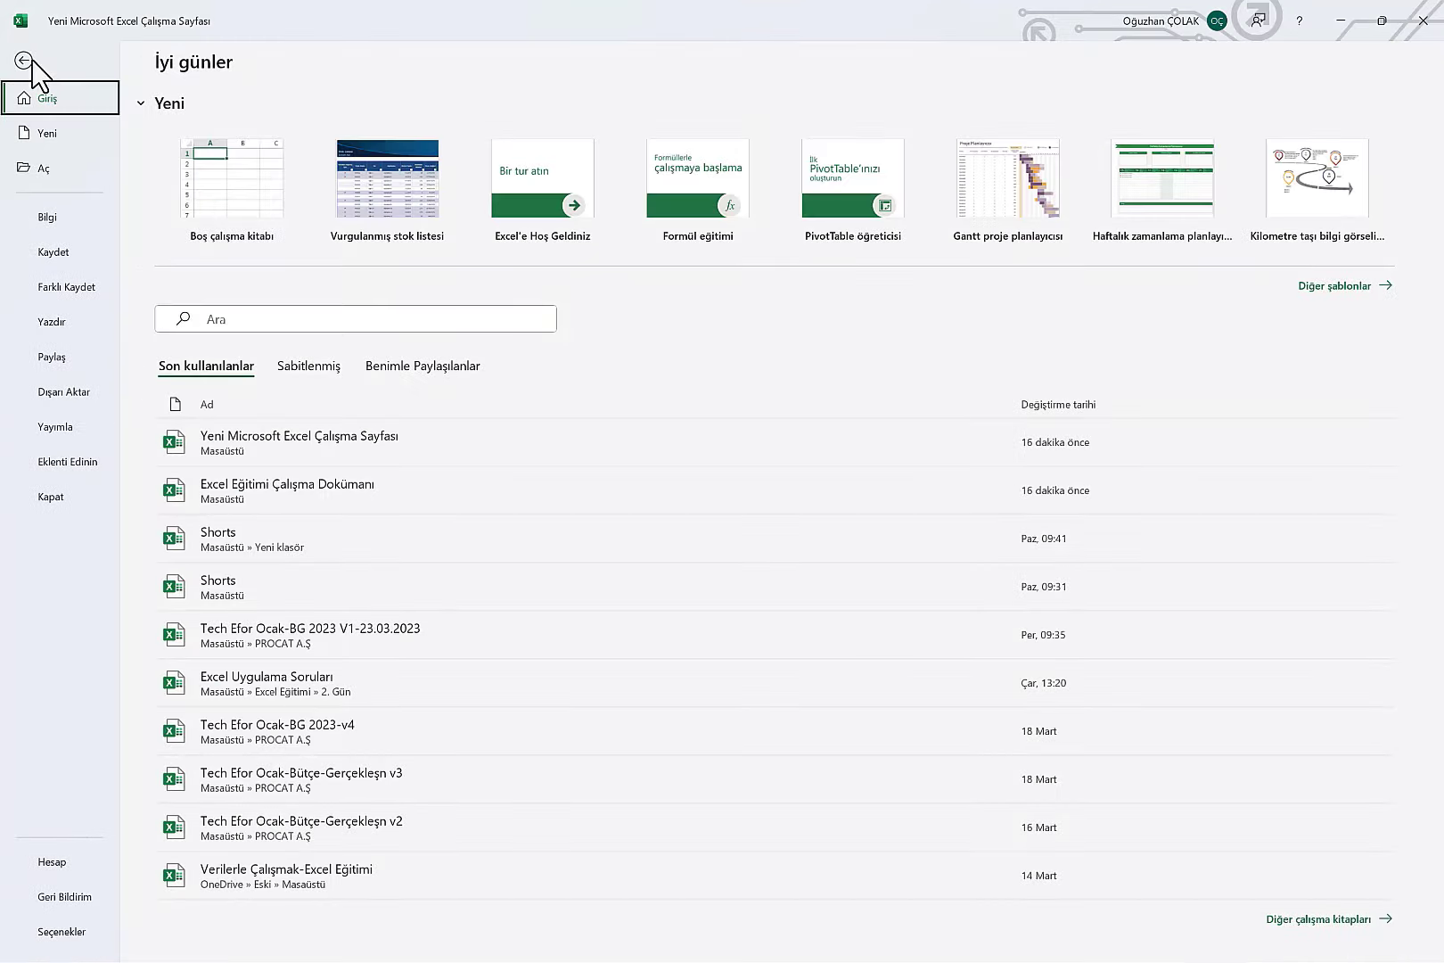
{"action": "left_click", "coordinate": [50, 286]}
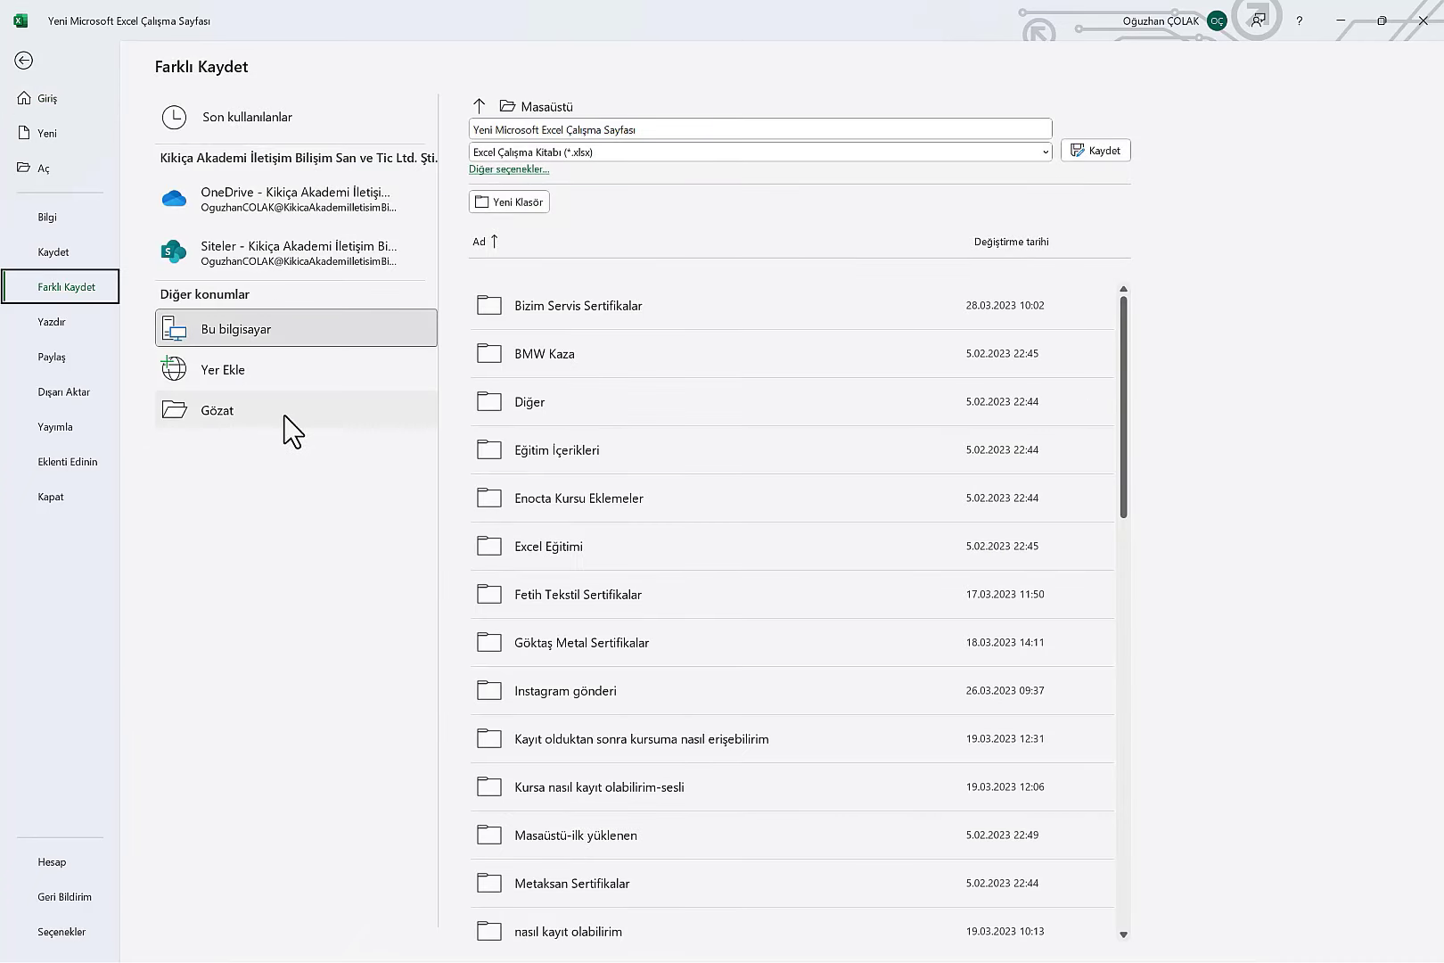
{"action": "left_click", "coordinate": [289, 203]}
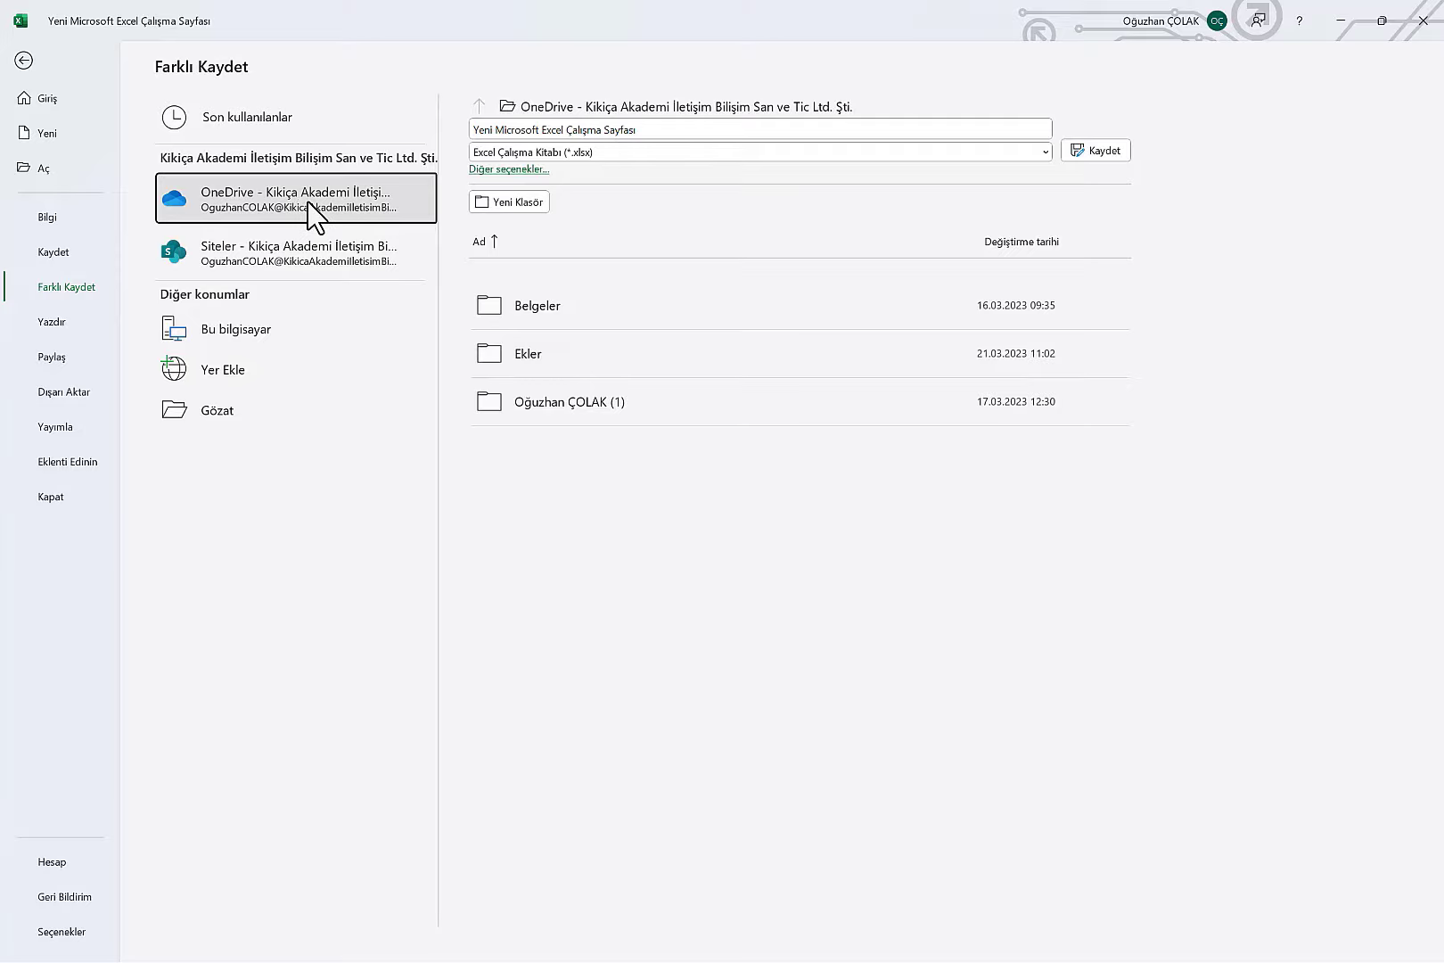
{"action": "left_click", "coordinate": [268, 339]}
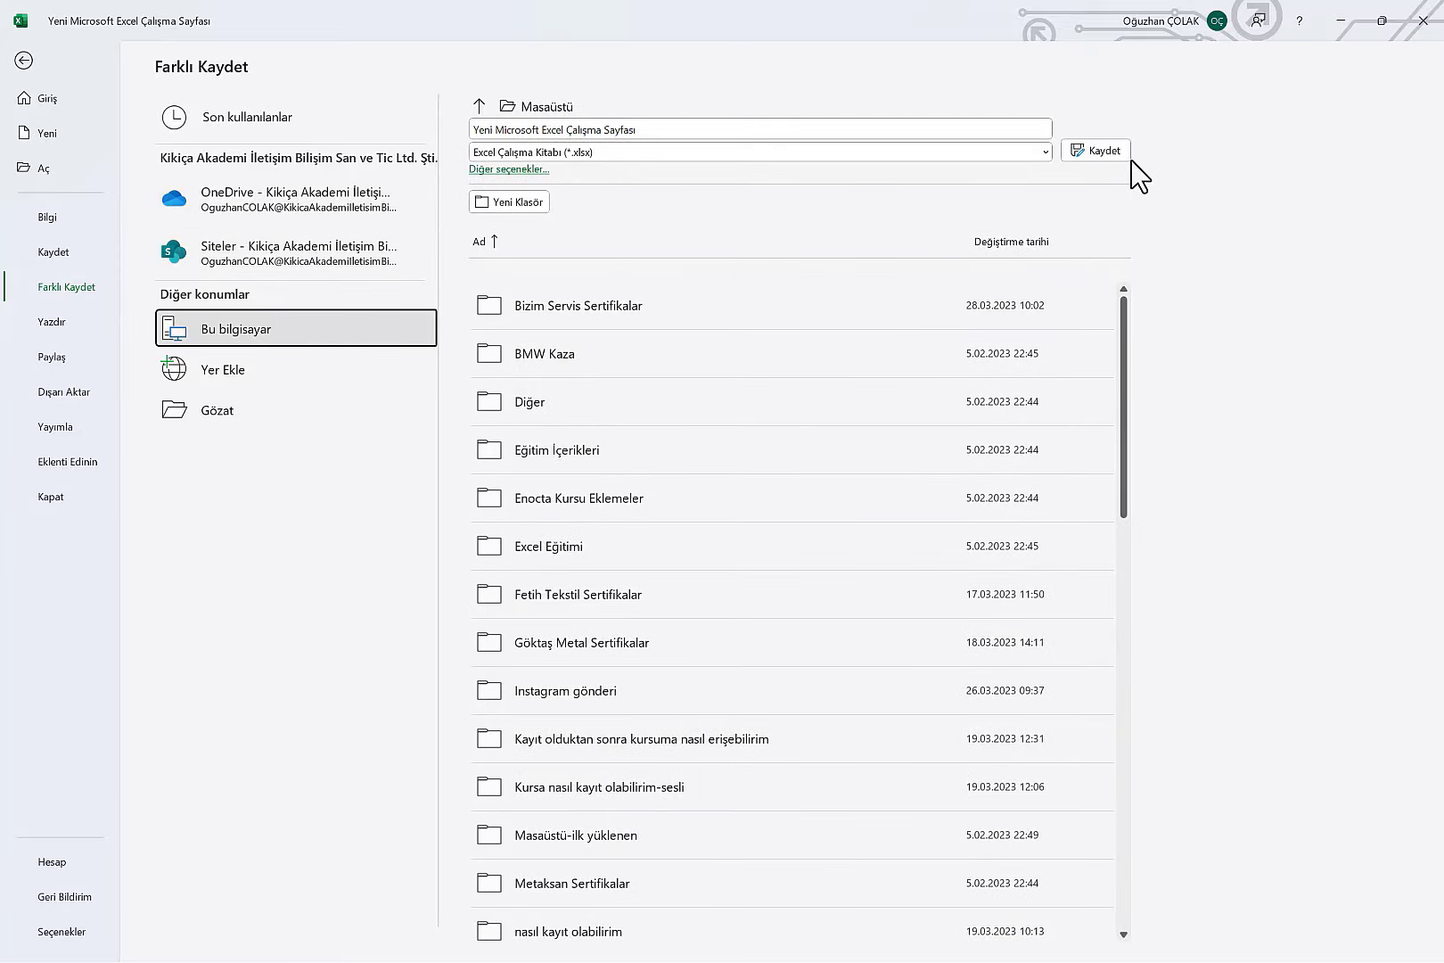
{"action": "left_click", "coordinate": [833, 134]}
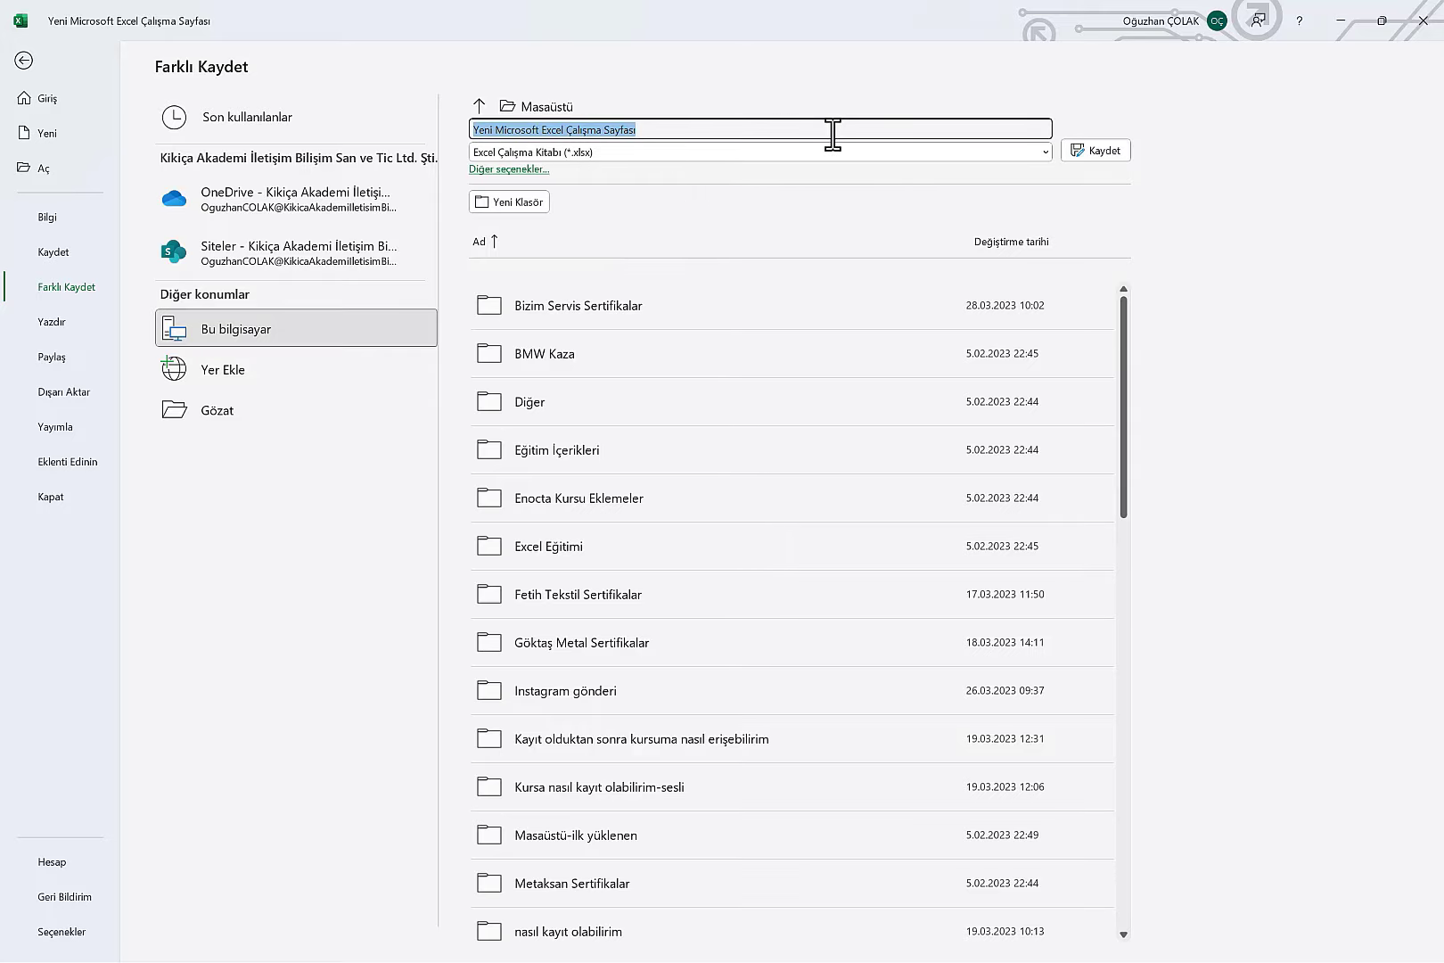
{"action": "left_click", "coordinate": [817, 154]}
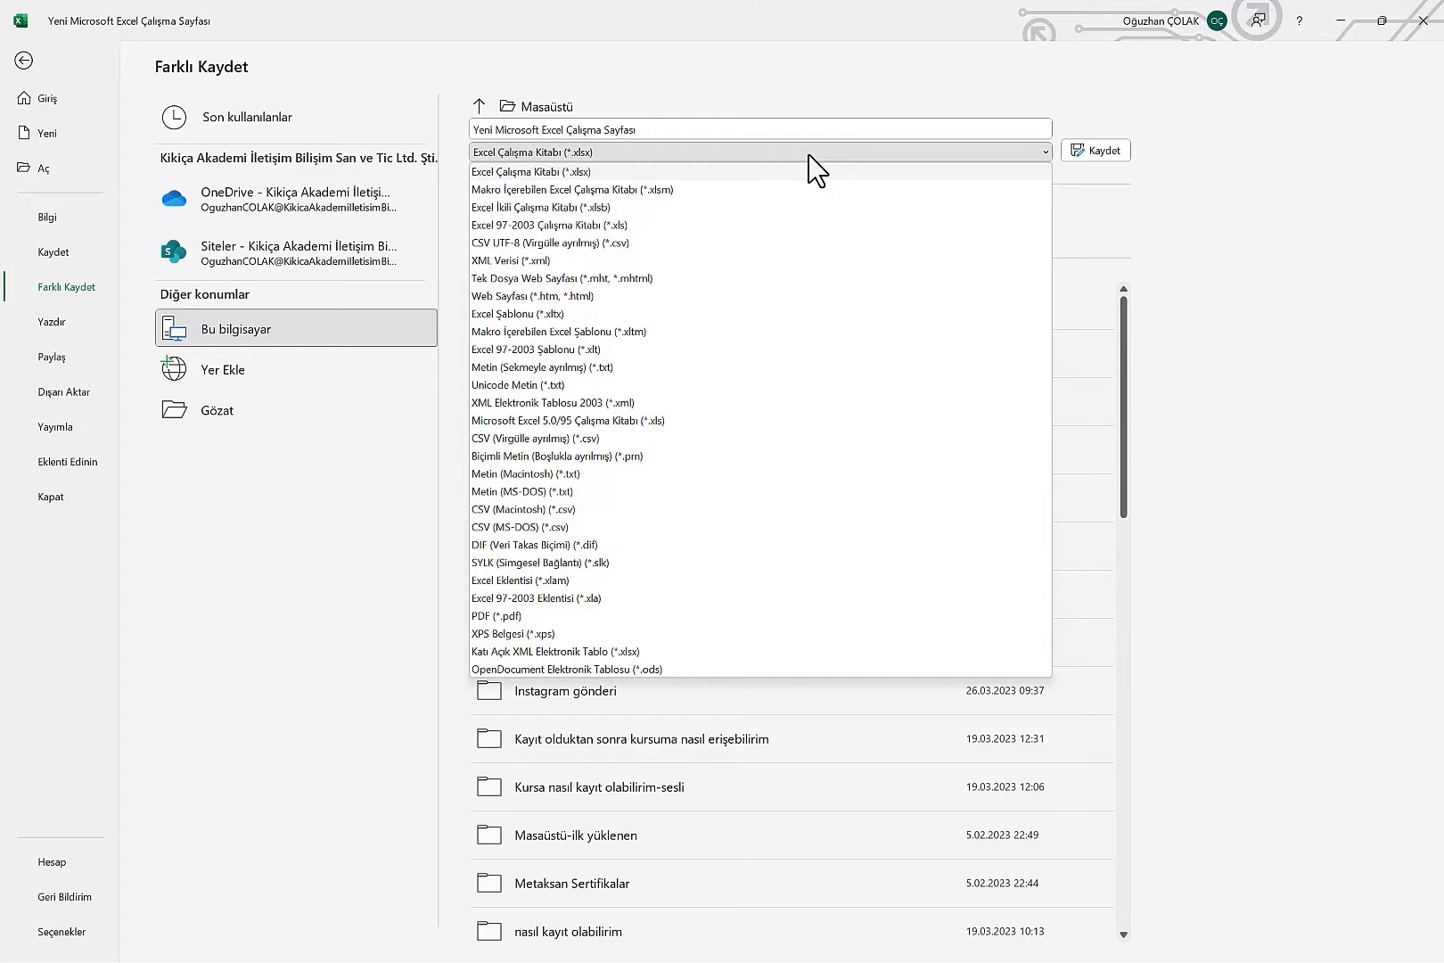
{"action": "left_click", "coordinate": [1188, 194]}
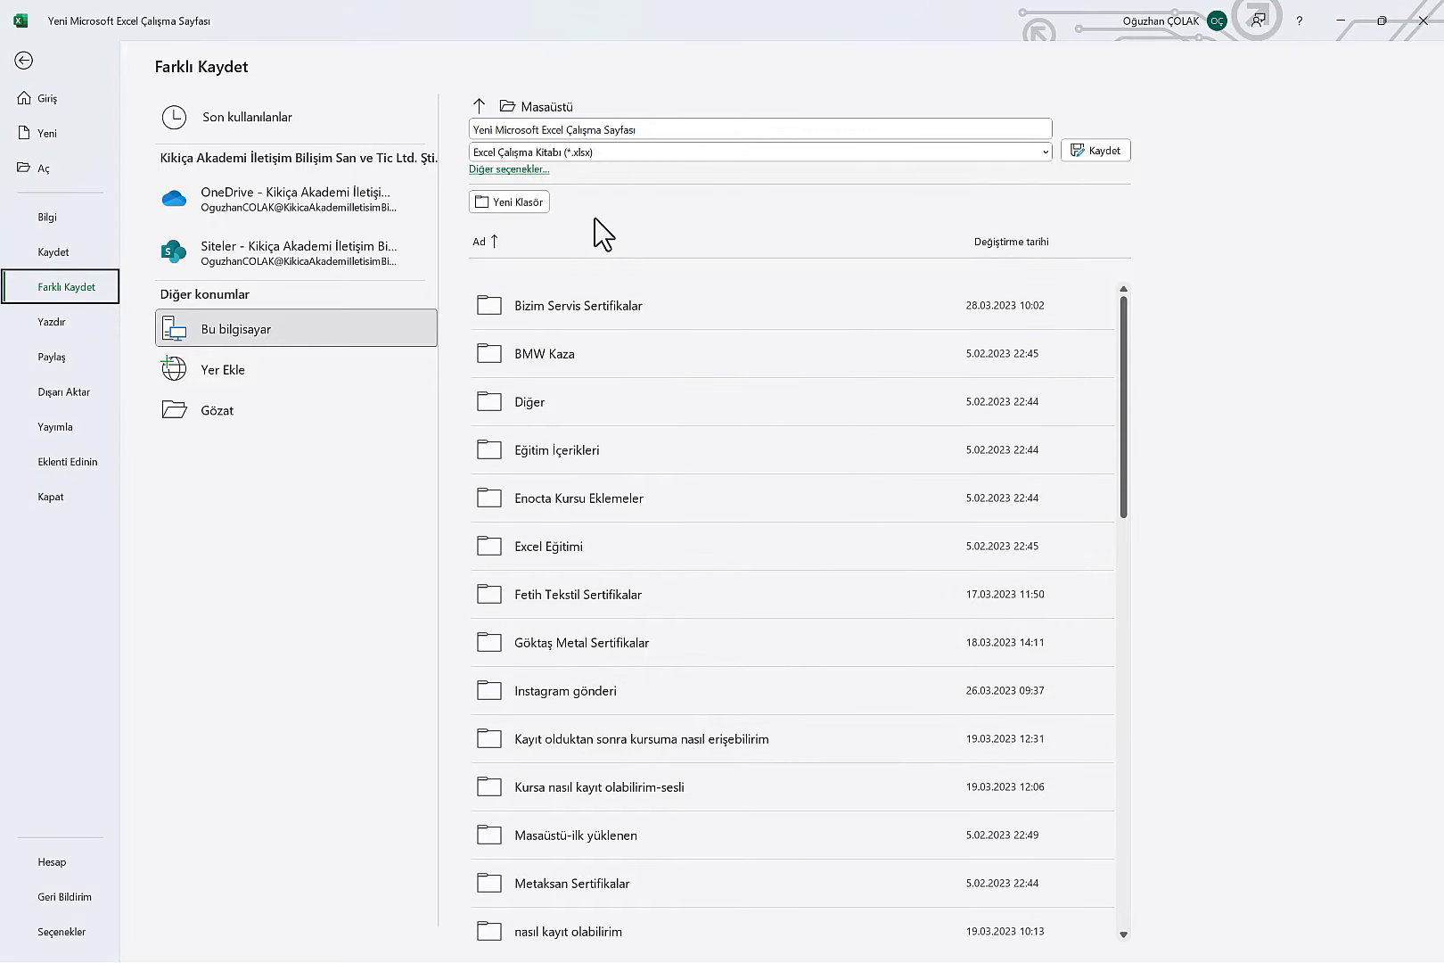
Step: Browse to the Desktop and save the workbook, replacing the existing file
{"action": "left_click", "coordinate": [218, 415]}
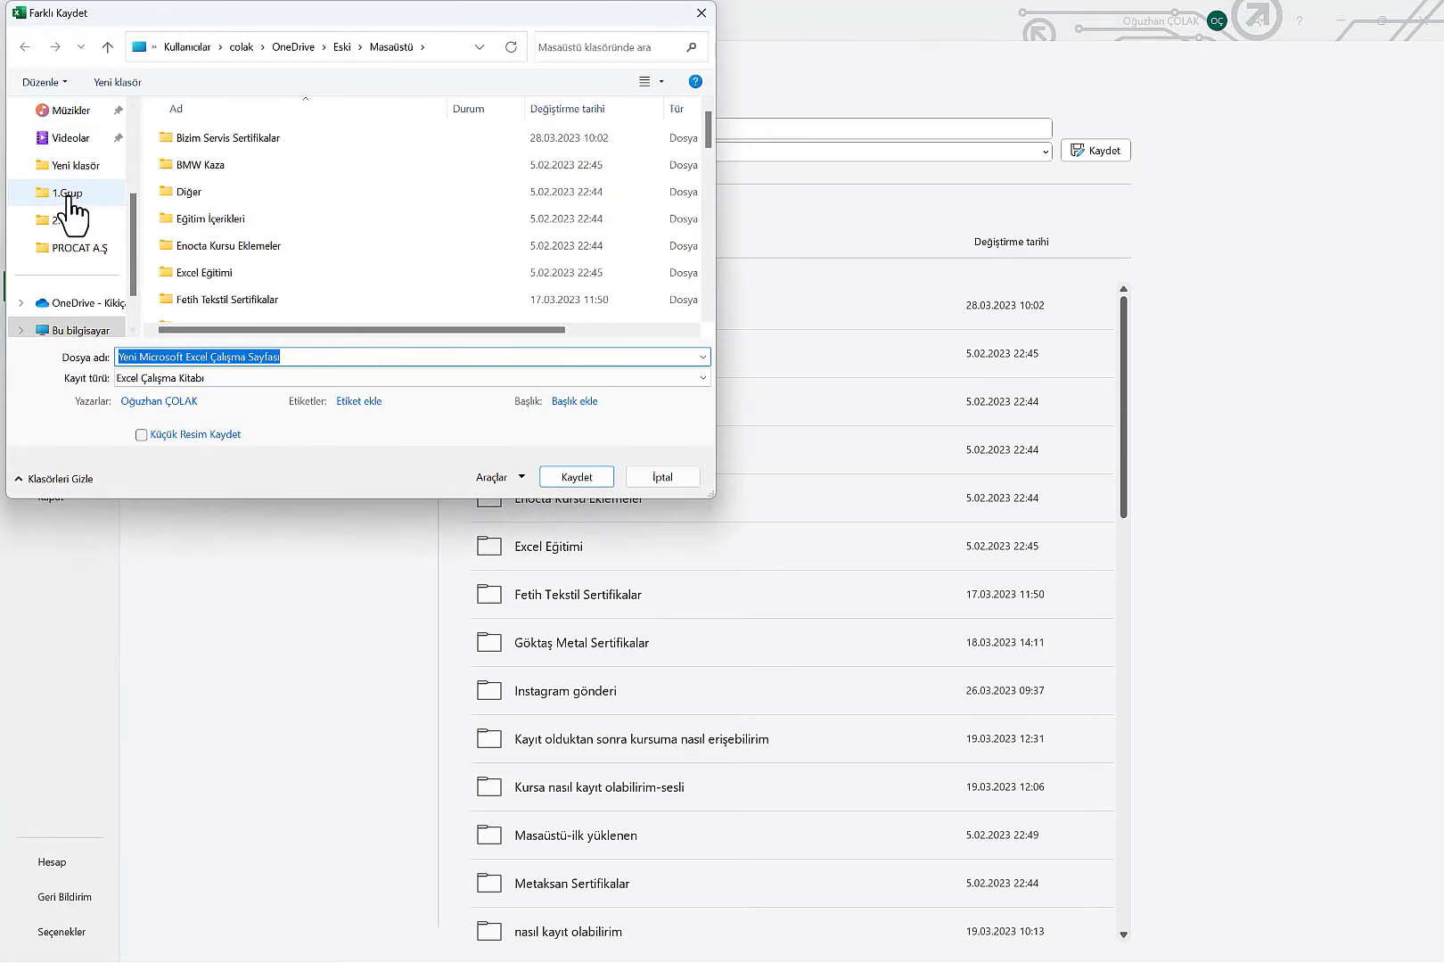
{"action": "scroll", "coordinate": [71, 207], "scroll_direction": "up", "scroll_amount": 3}
{"action": "left_click", "coordinate": [72, 195]}
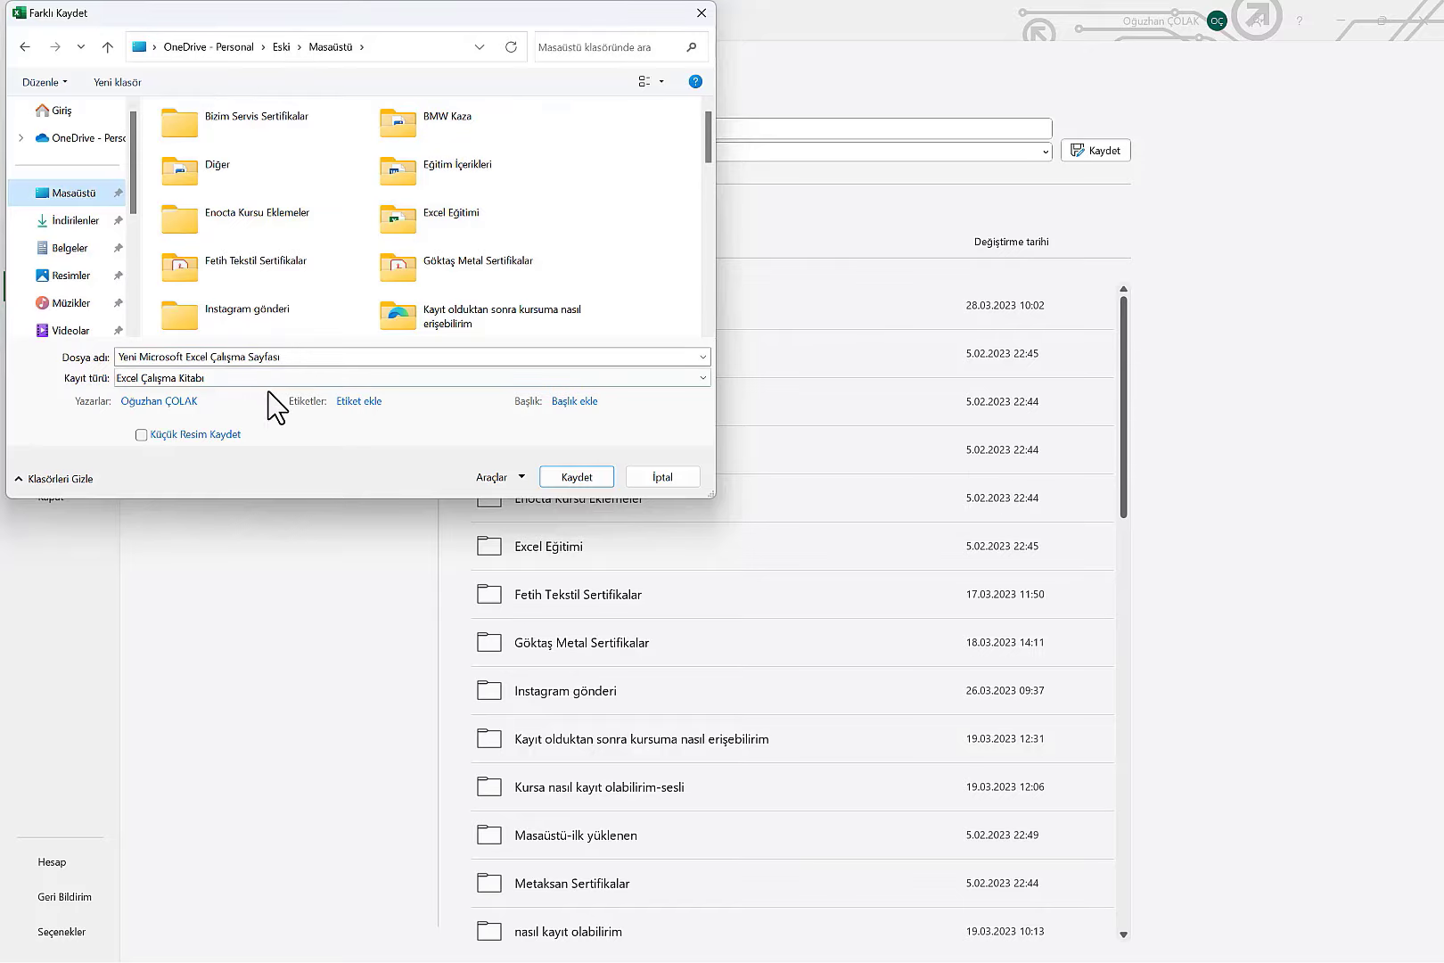
{"action": "left_click", "coordinate": [568, 478]}
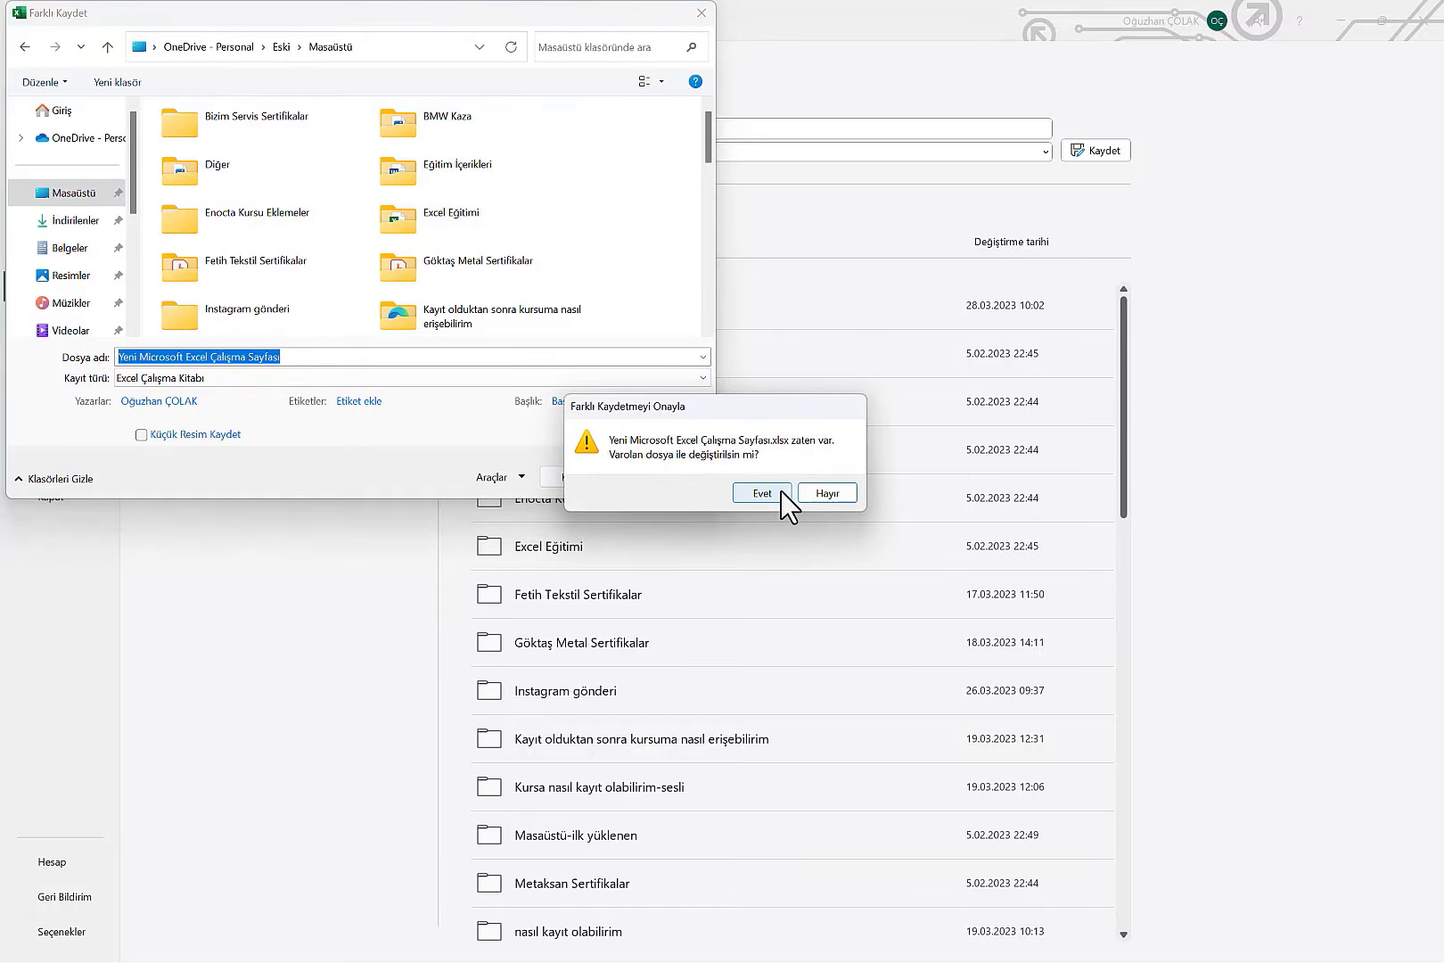
{"action": "left_click", "coordinate": [781, 491]}
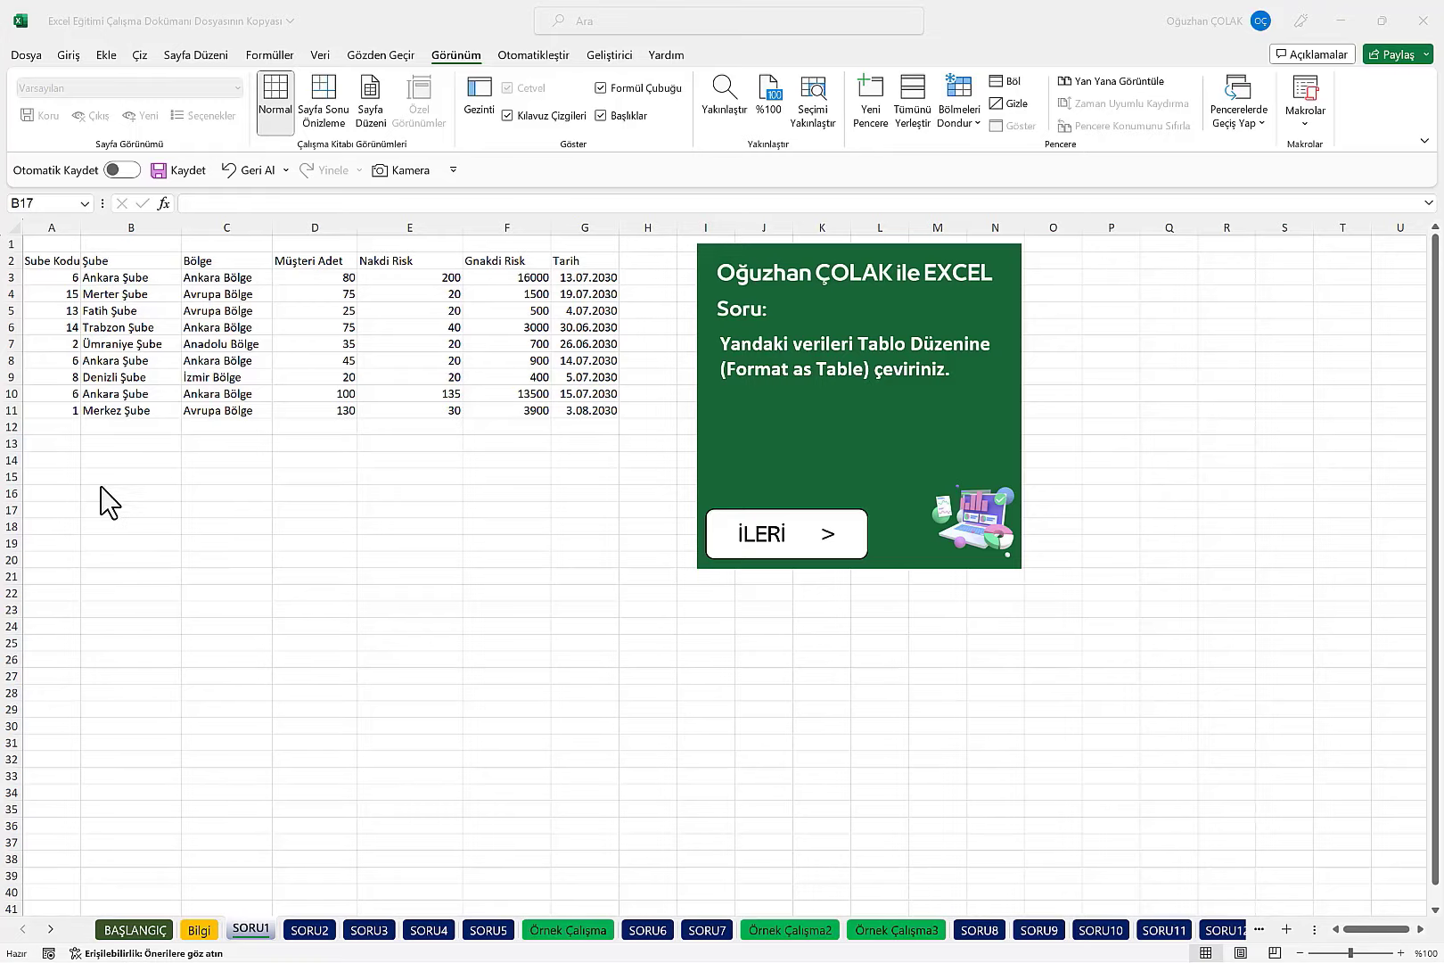
Step: Enter Ankara Şube, Merter Şube, Fatih Şube and Trabzon Şube down B14:B17 via AutoComplete
{"action": "left_click", "coordinate": [129, 459]}
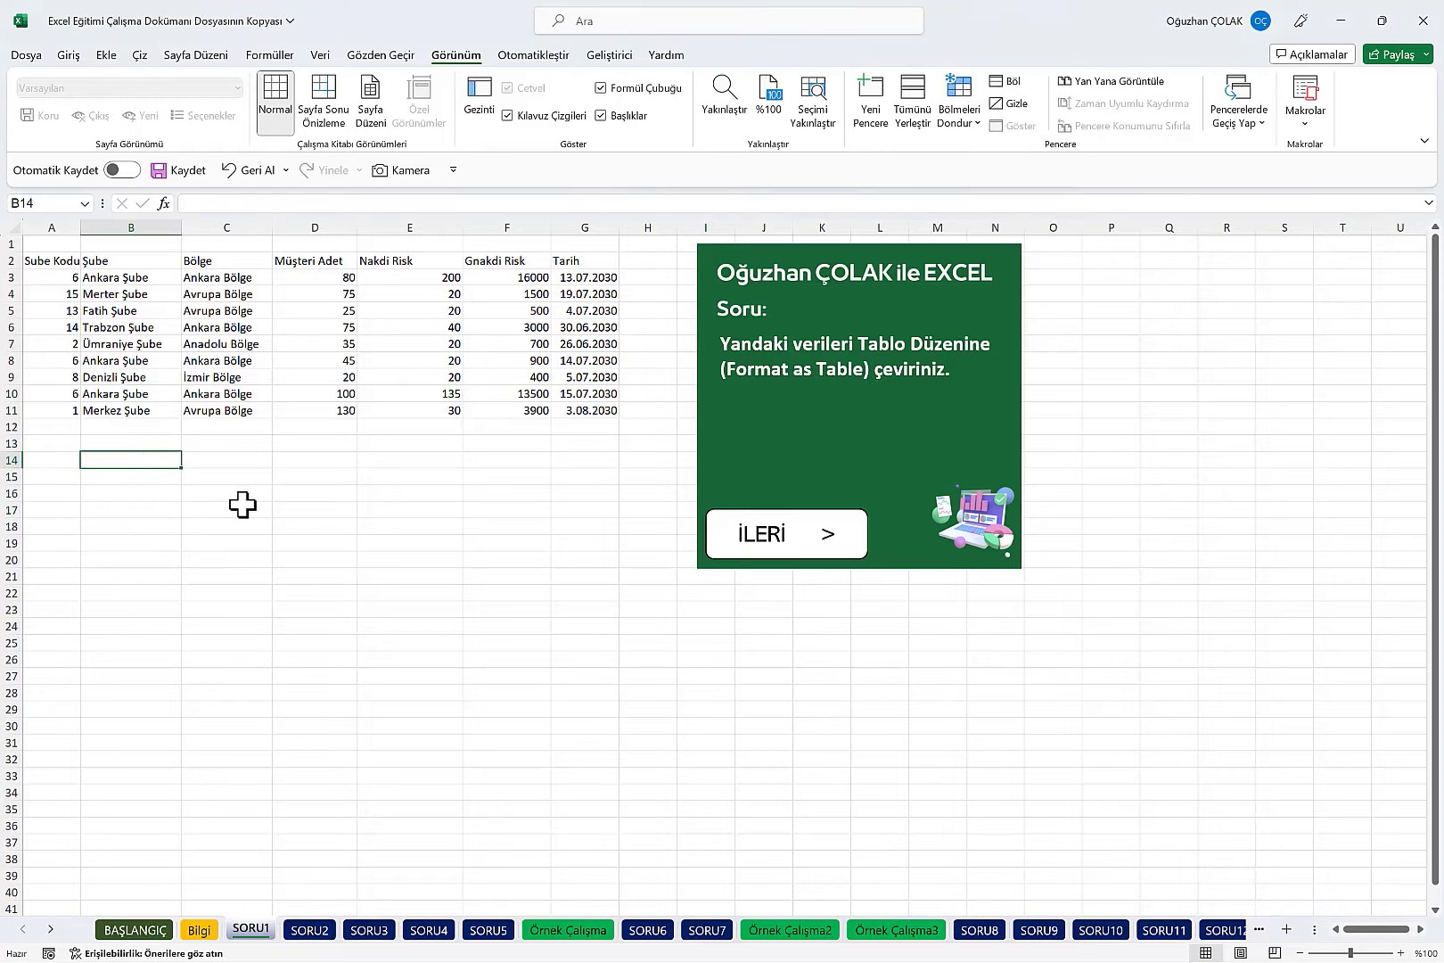
{"action": "type", "text": "Anka"}
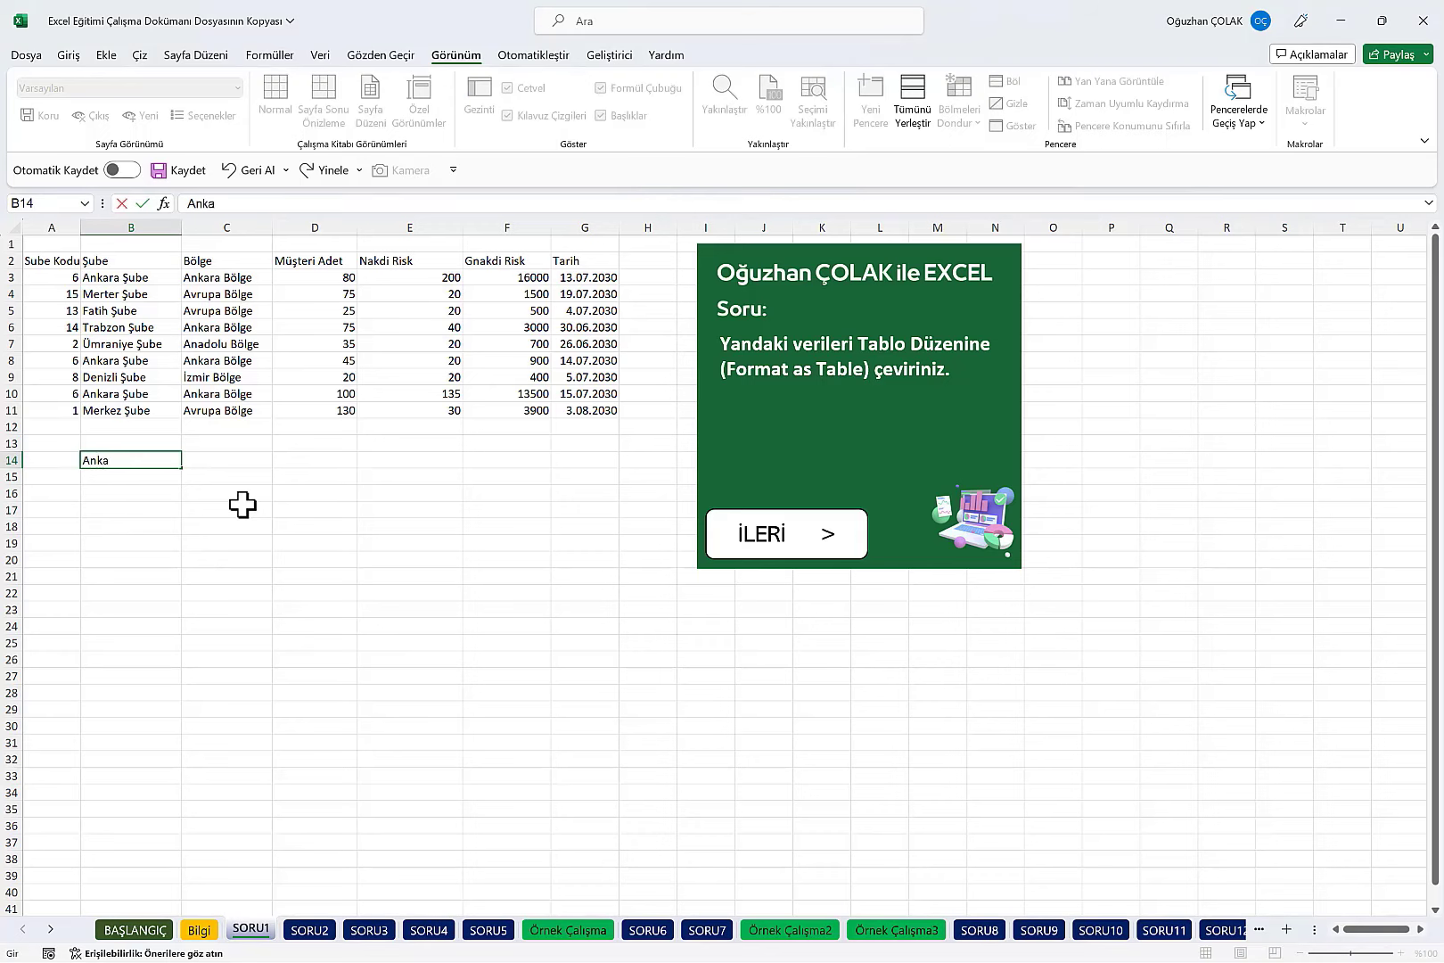
{"action": "type", "text": "ra Şube"}
{"action": "key", "text": "Return"}
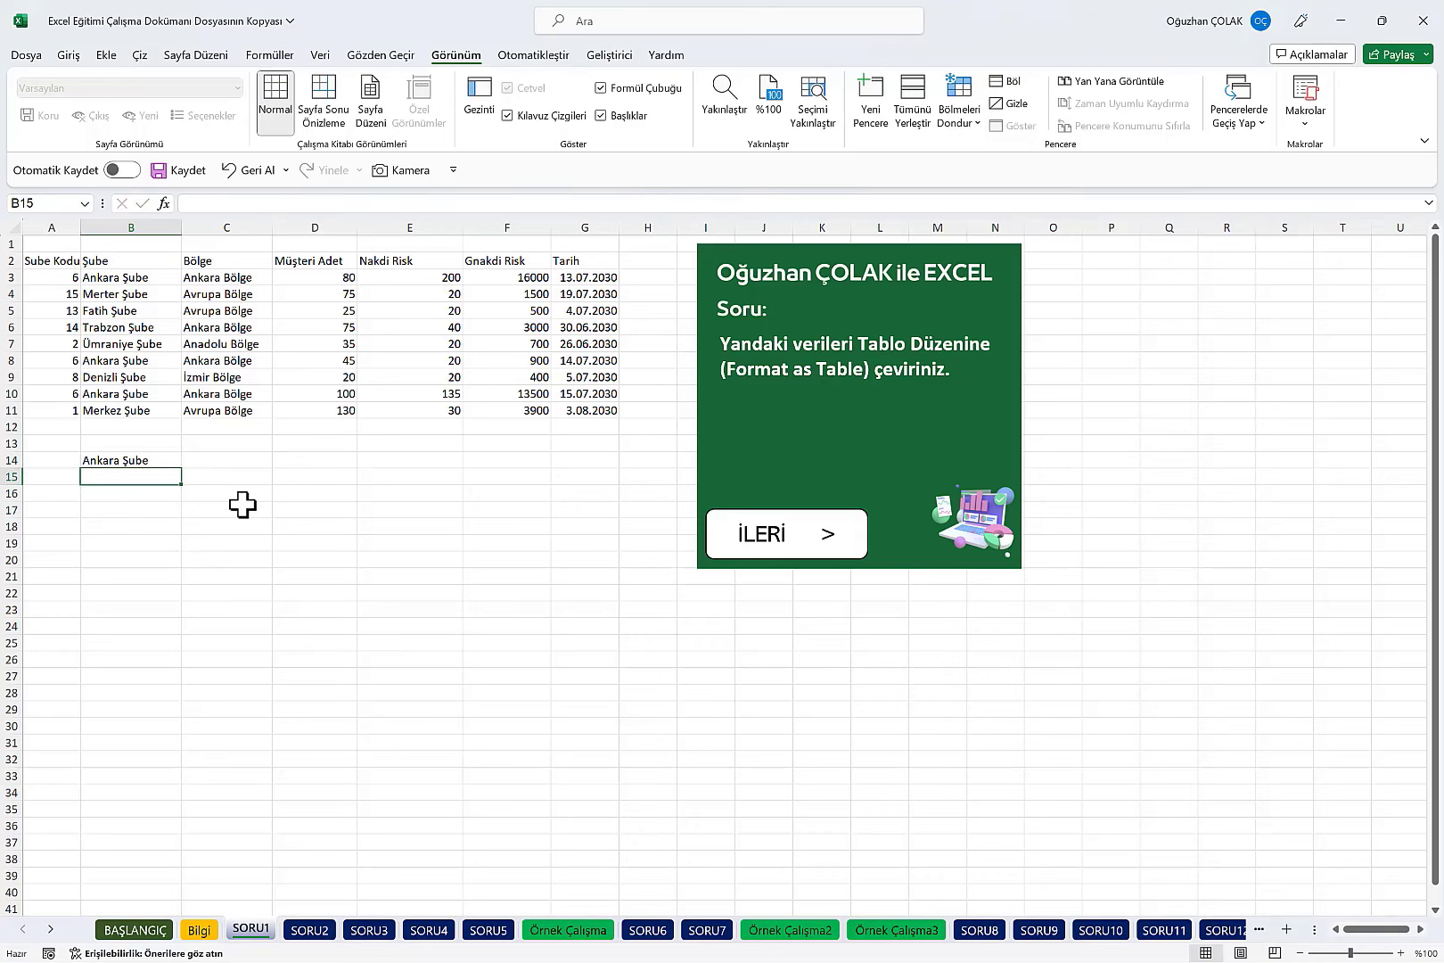
{"action": "type", "text": "Merter Şub"}
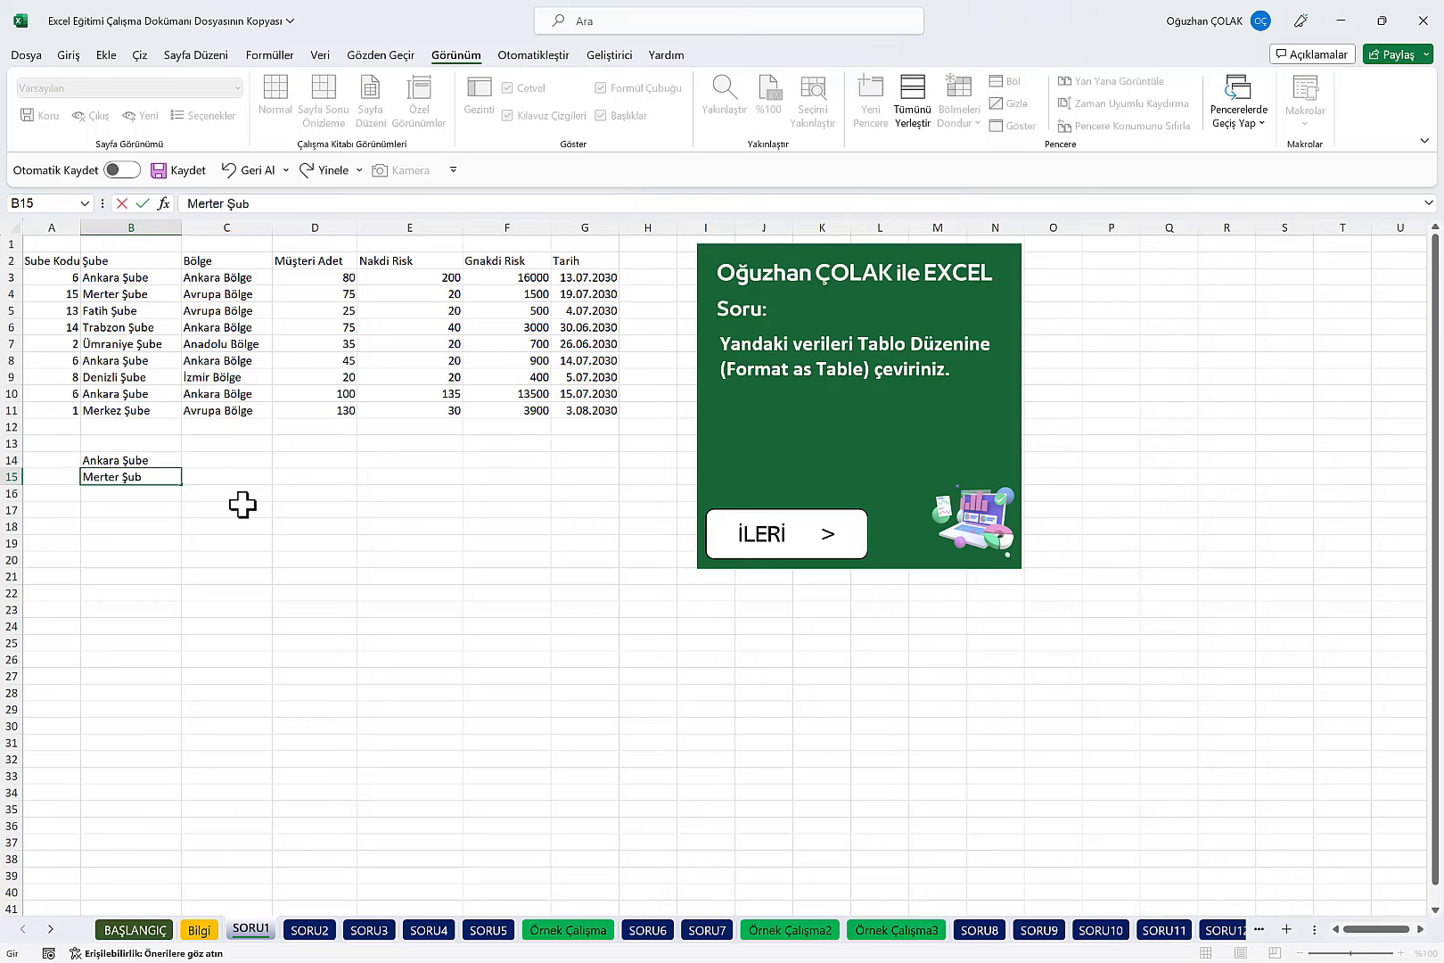
{"action": "type", "text": "e"}
{"action": "key", "text": "Return"}
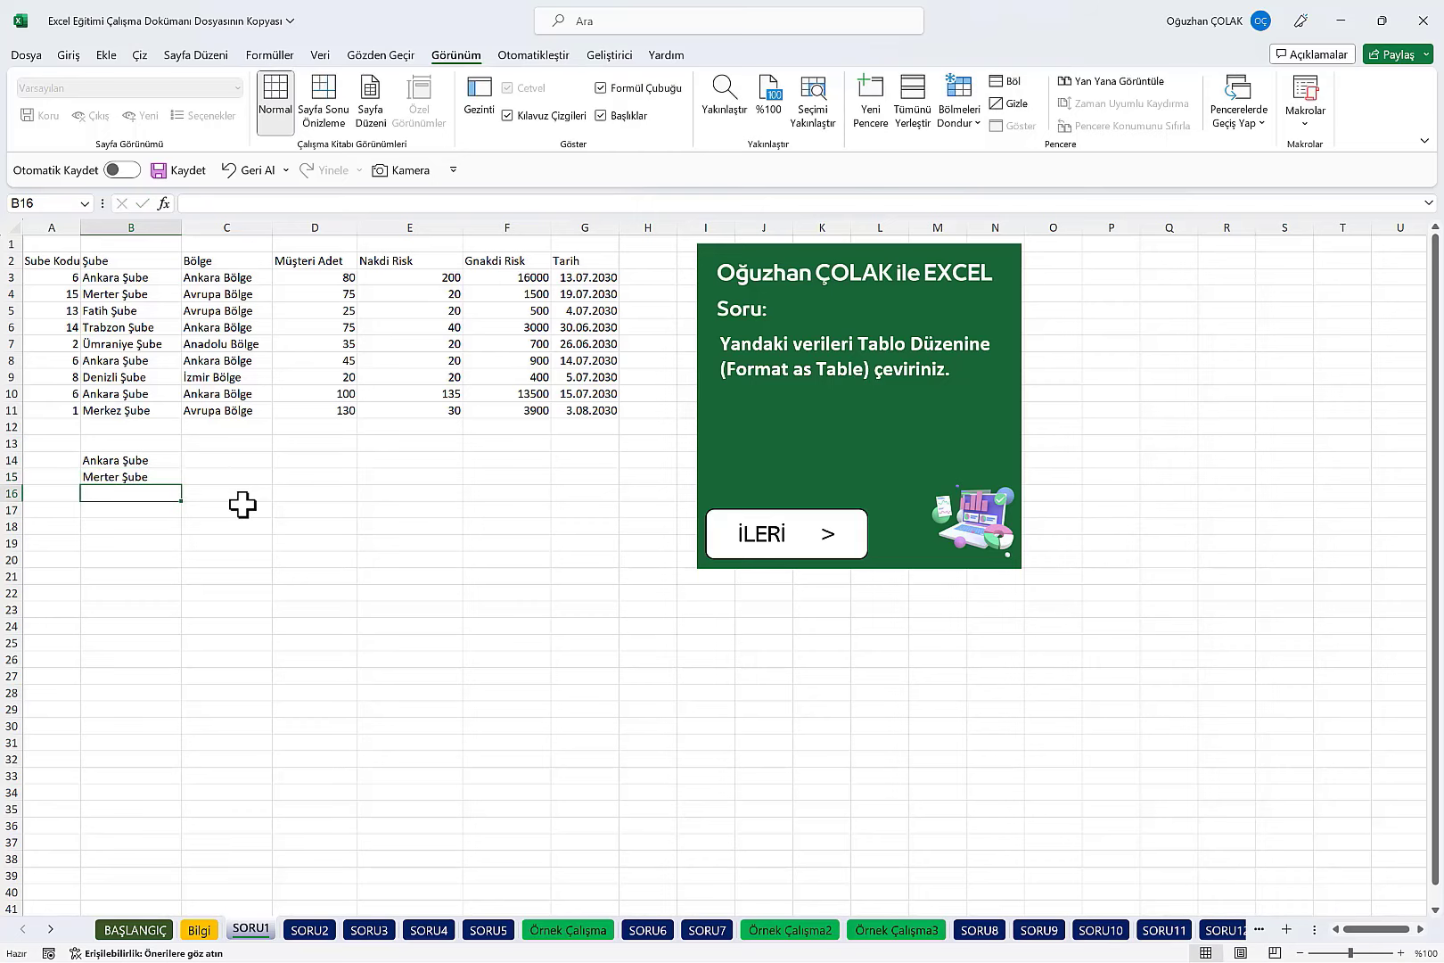
{"action": "type", "text": "Fatih Şu"}
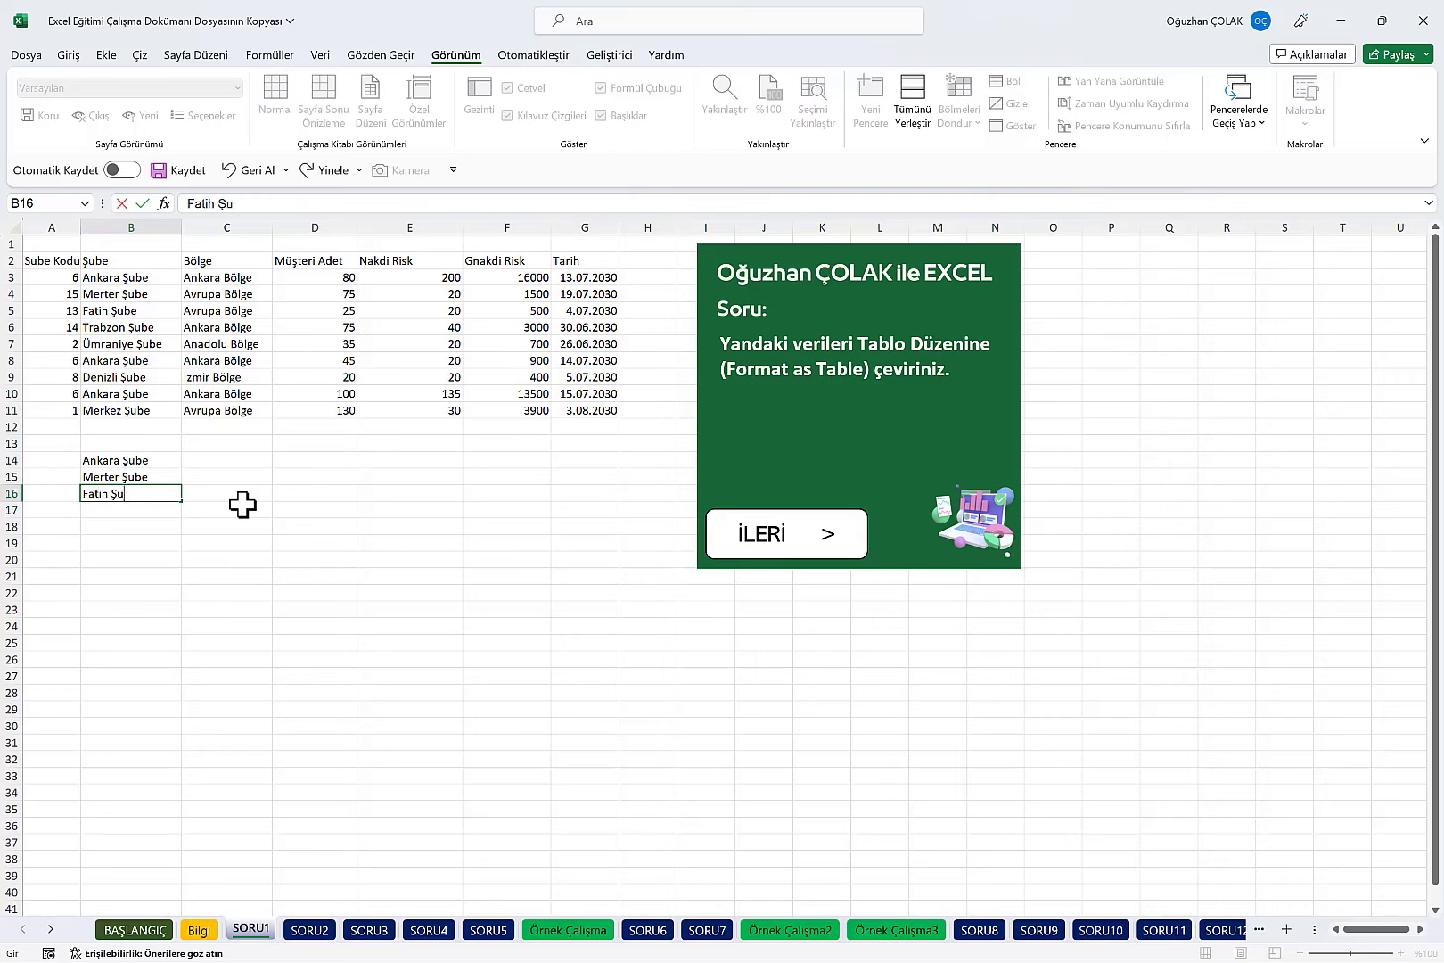
{"action": "type", "text": "be"}
{"action": "key", "text": "Return"}
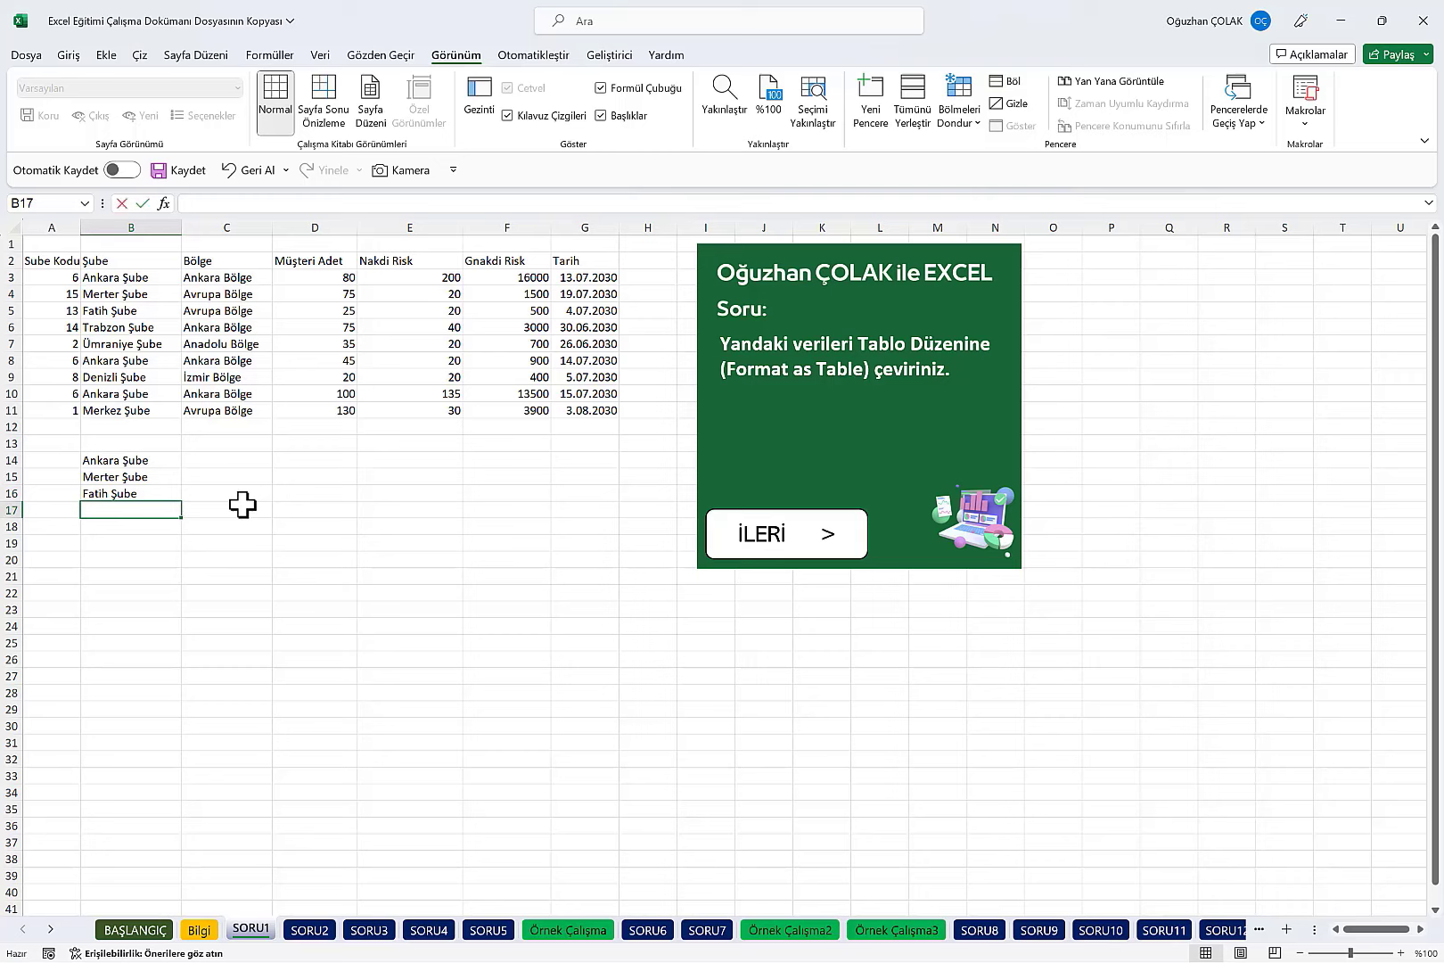
{"action": "type", "text": "Trabzon Şube"}
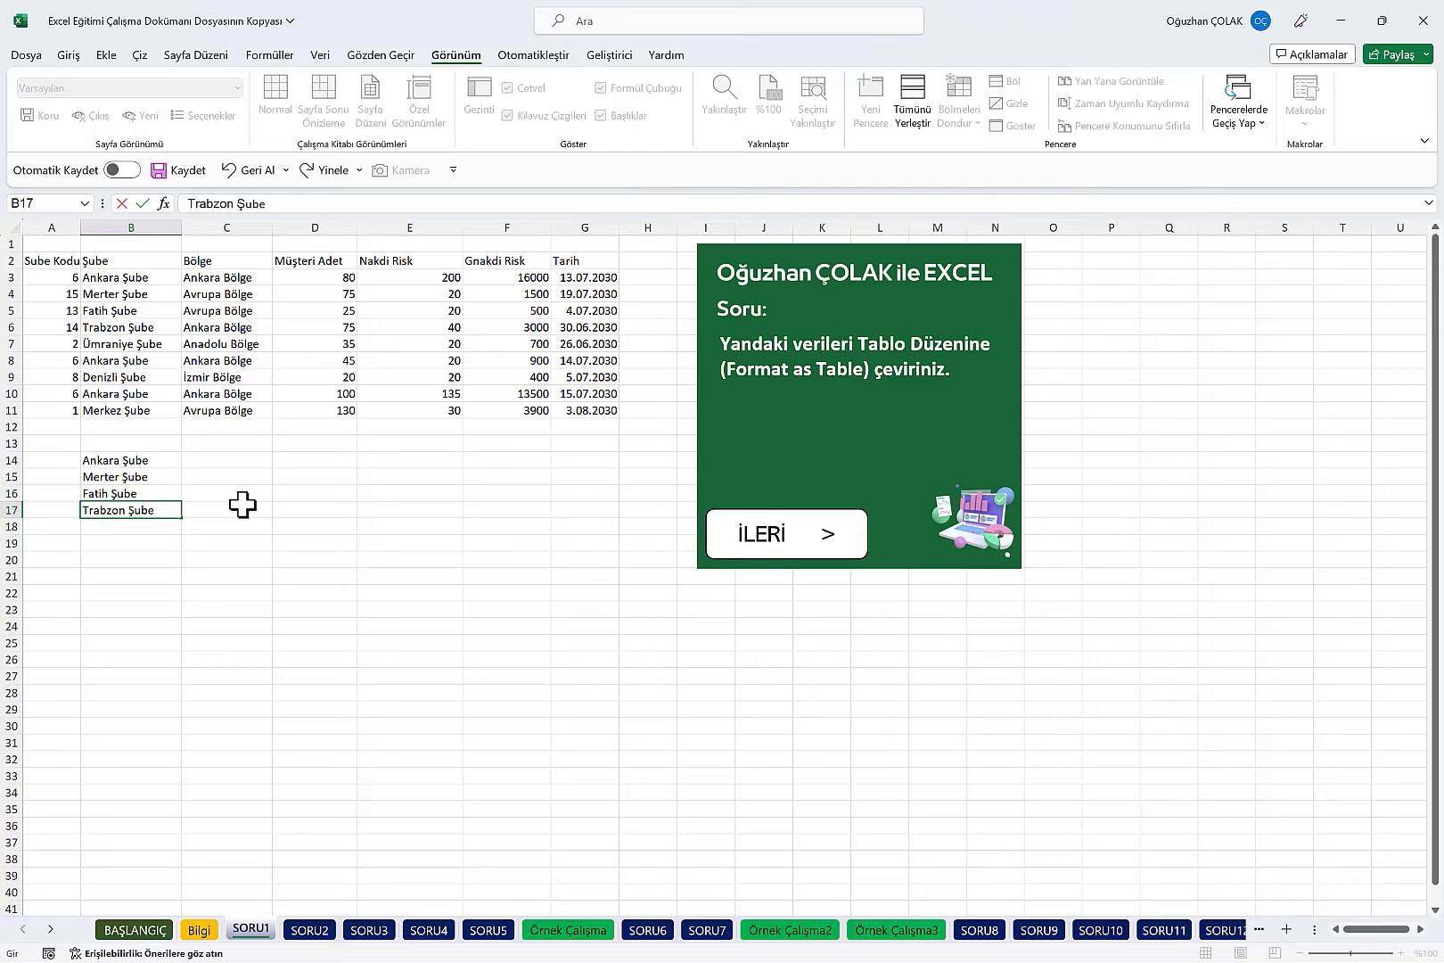
{"action": "key", "text": "Return"}
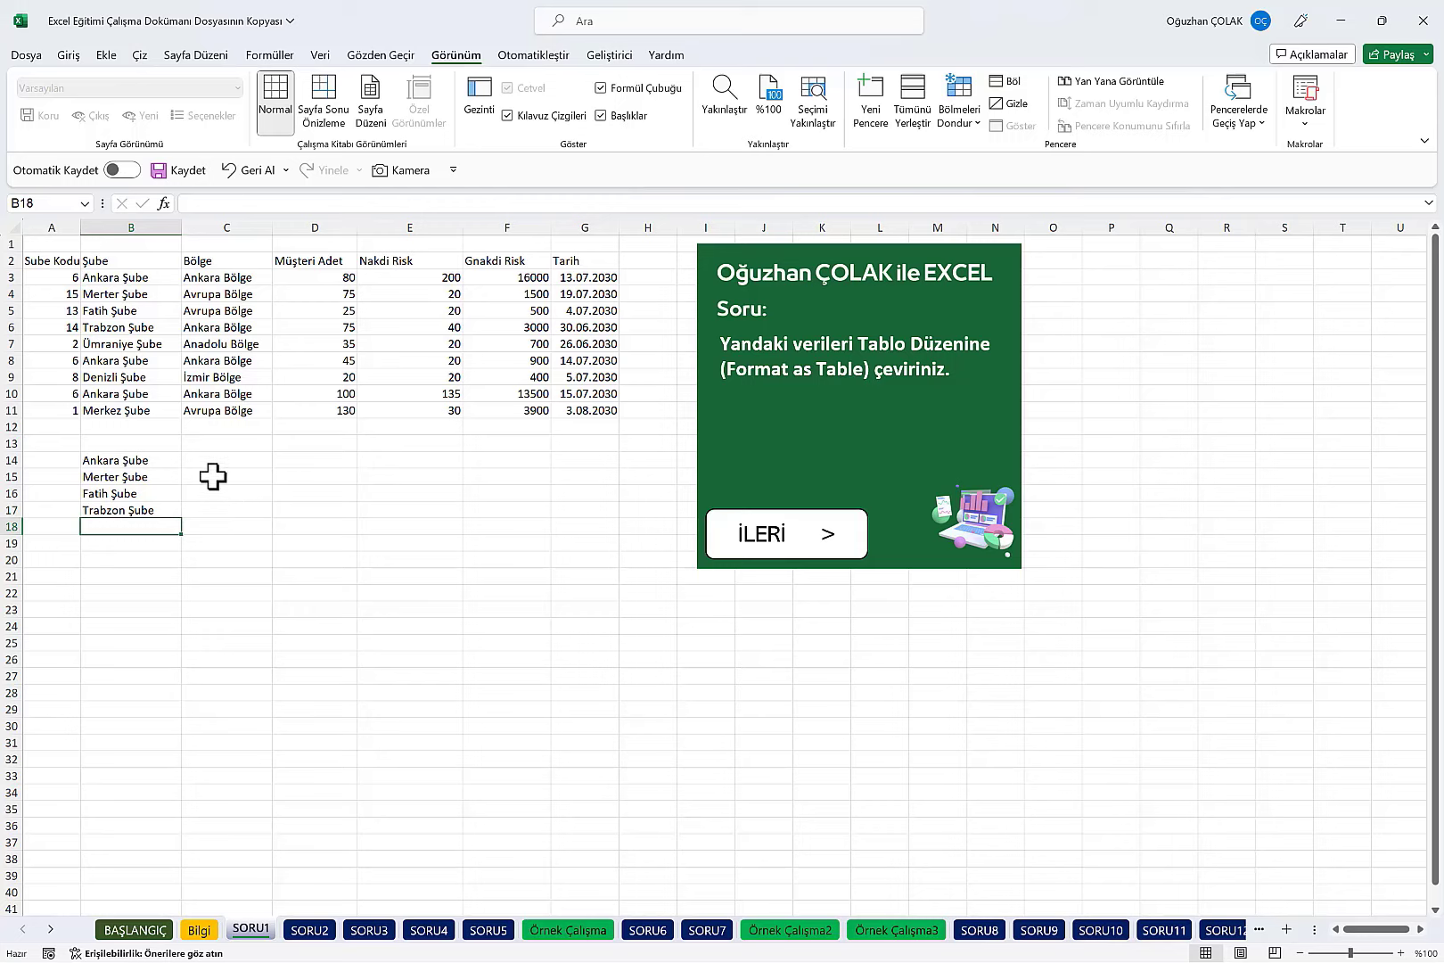
Step: Fill C14:C17 with the counts 150, 254, 234 and 145
{"action": "left_click", "coordinate": [208, 460]}
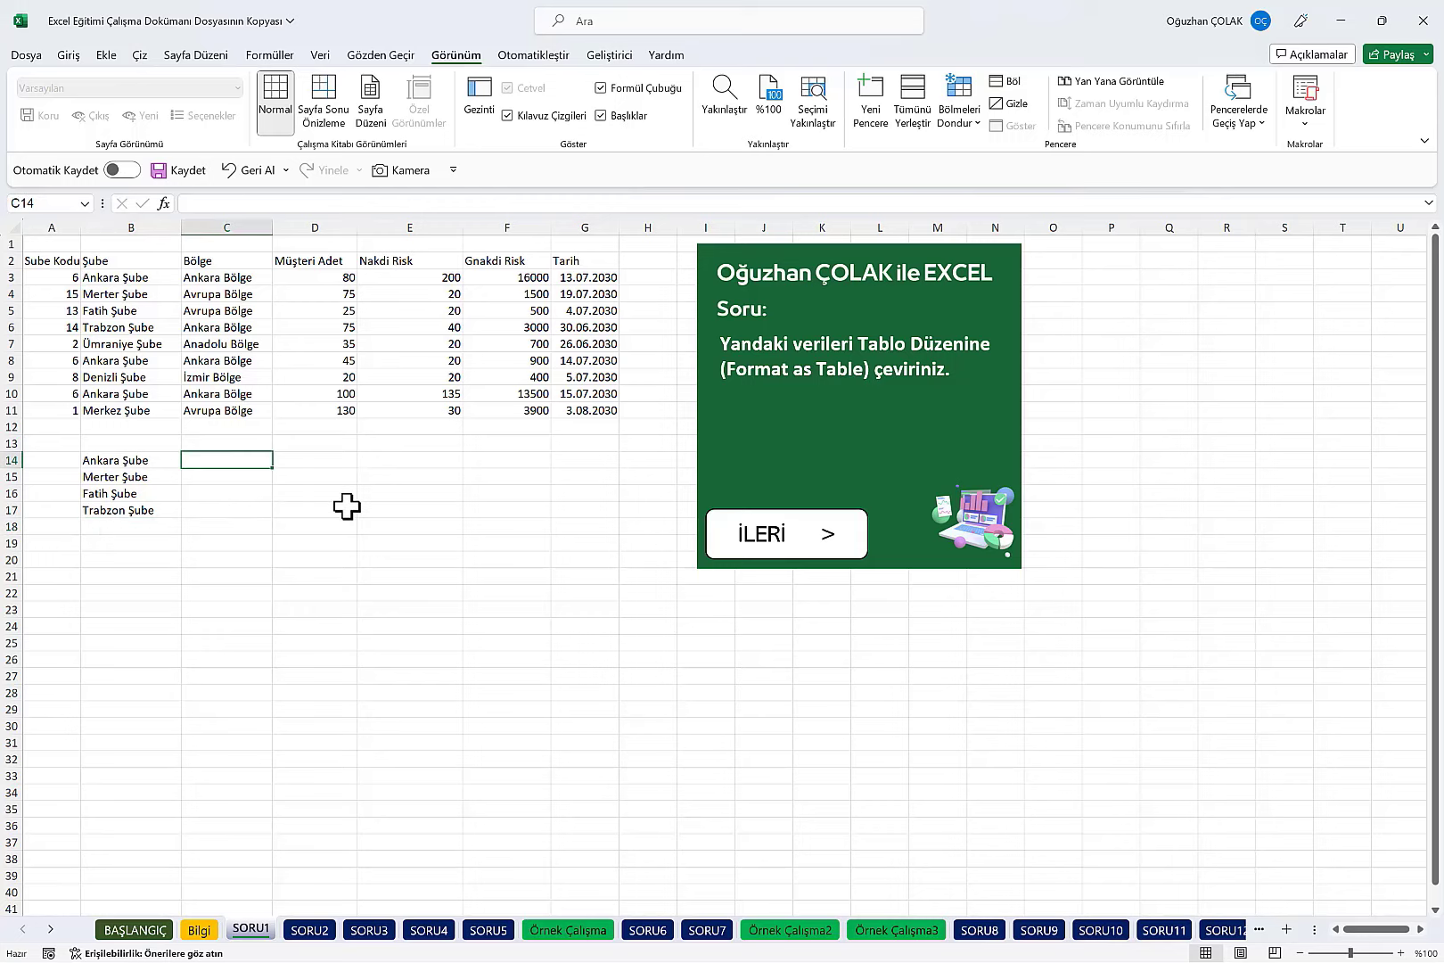
{"action": "type", "text": "150"}
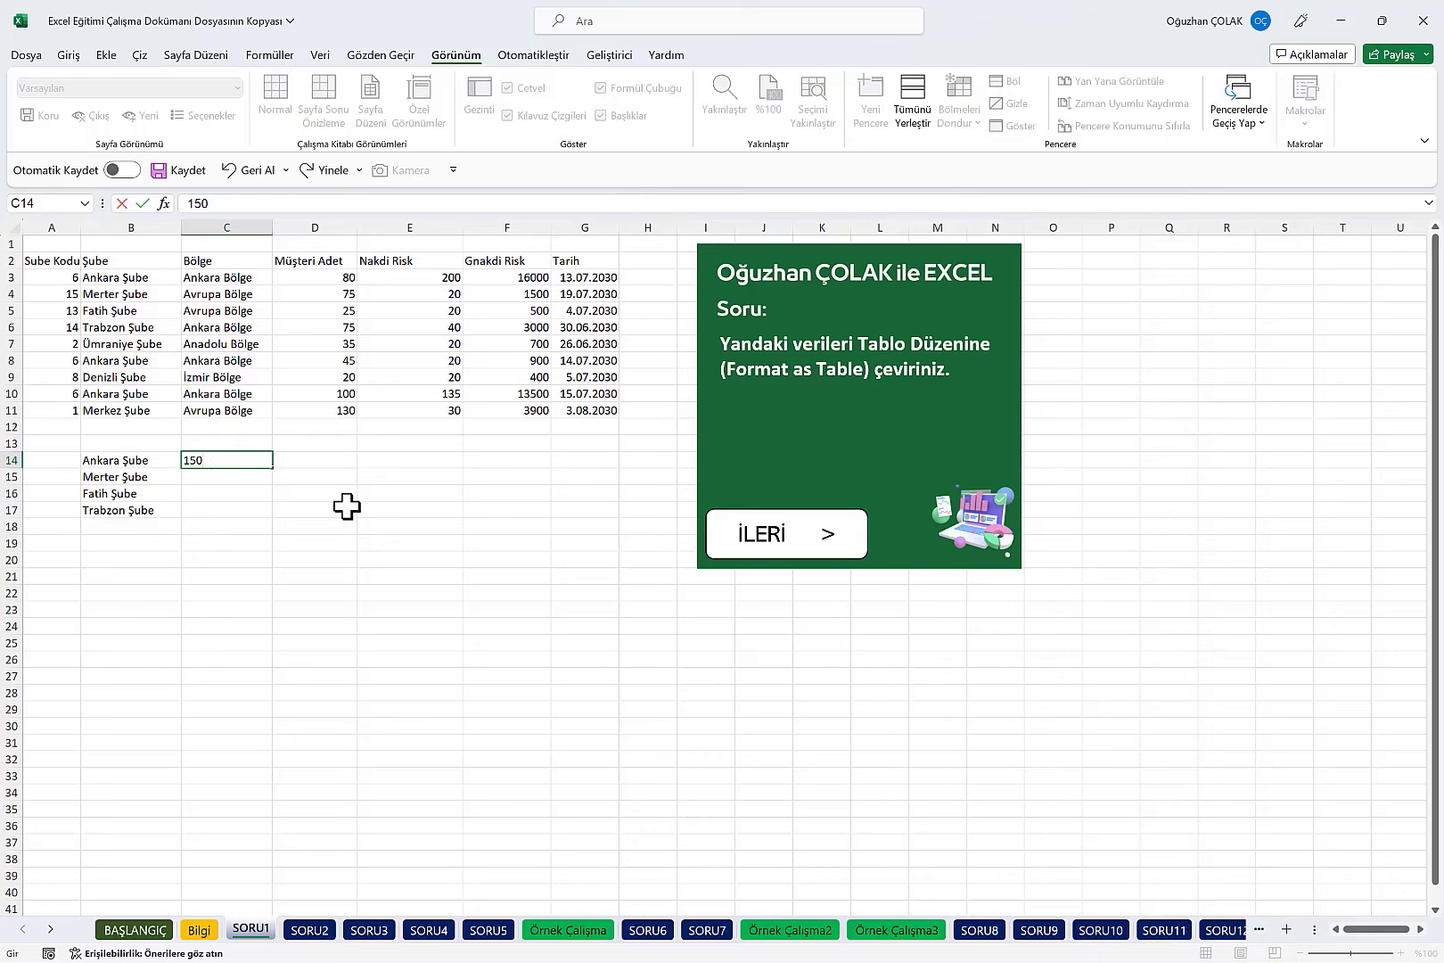
{"action": "key", "text": "Return"}
{"action": "type", "text": "254"}
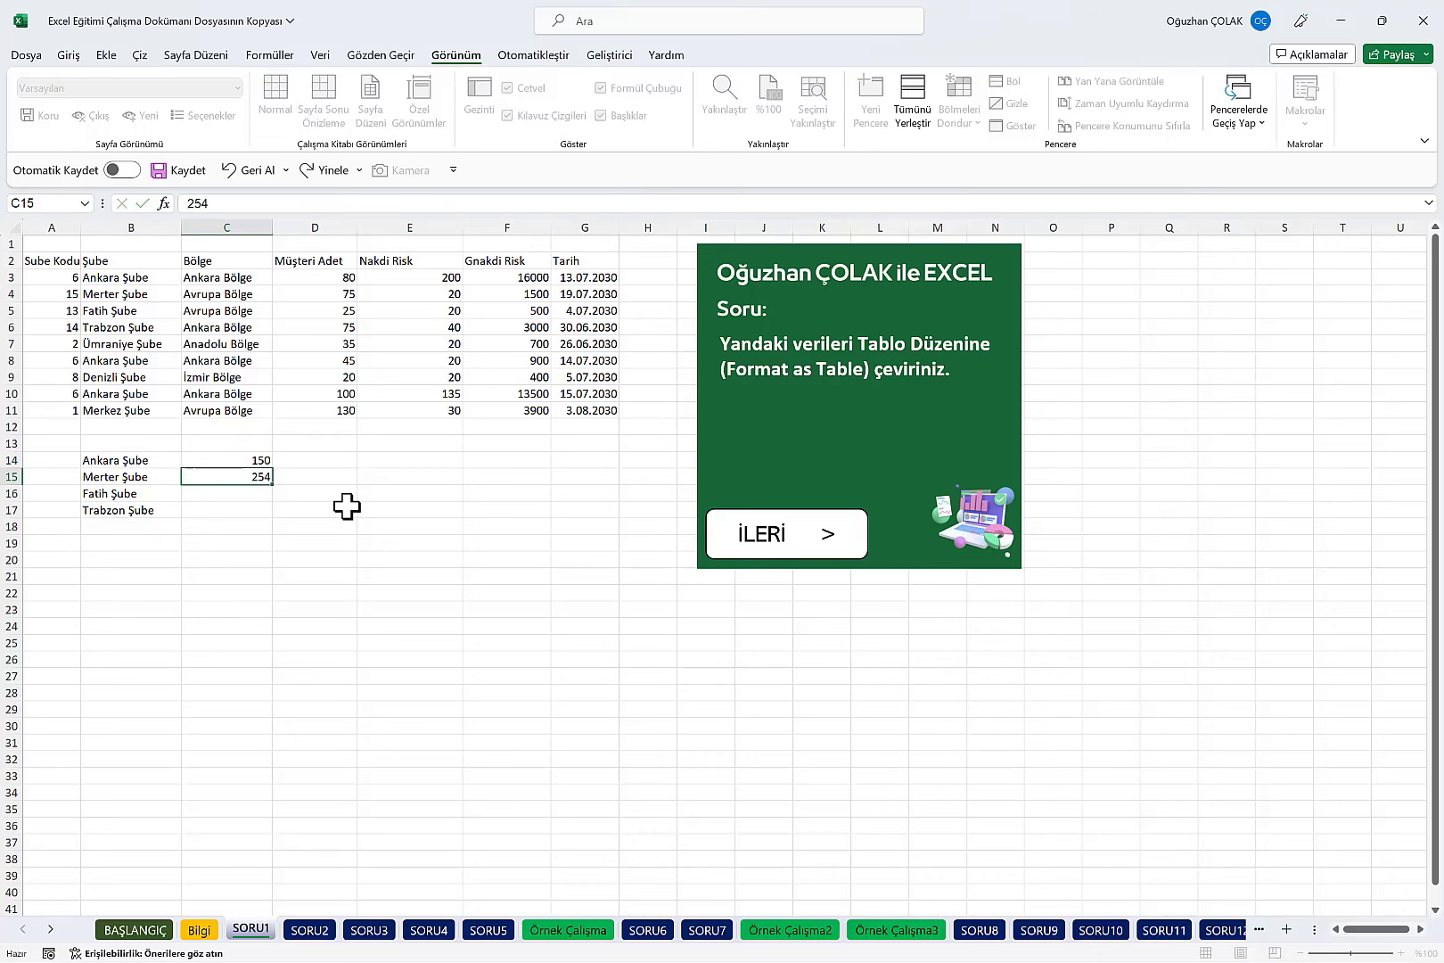
{"action": "key", "text": "Return"}
{"action": "type", "text": "234"}
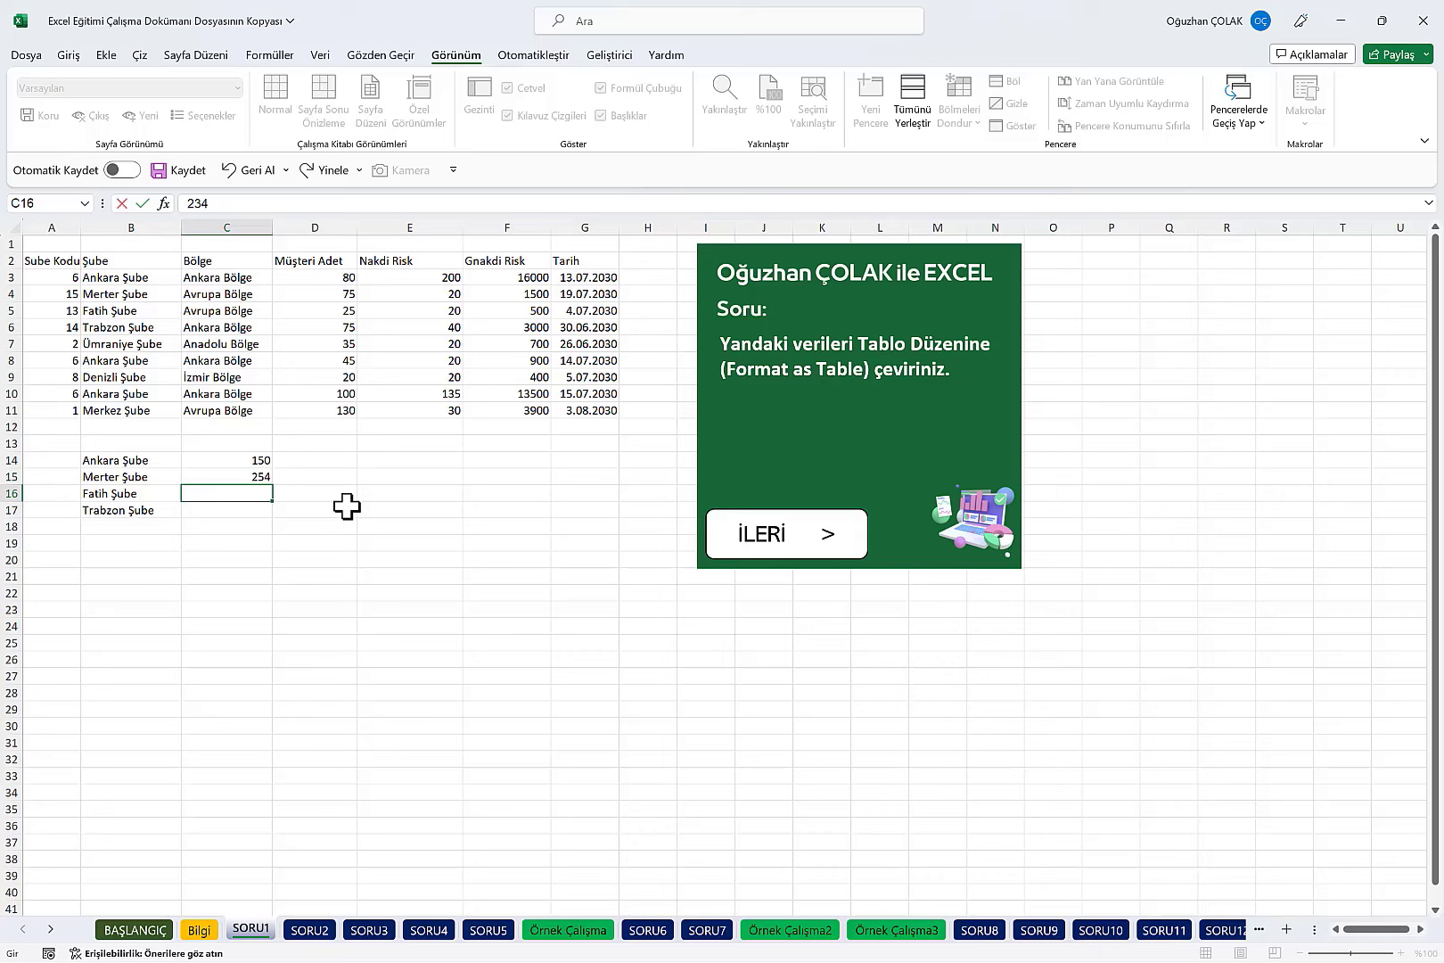
{"action": "key", "text": "Return"}
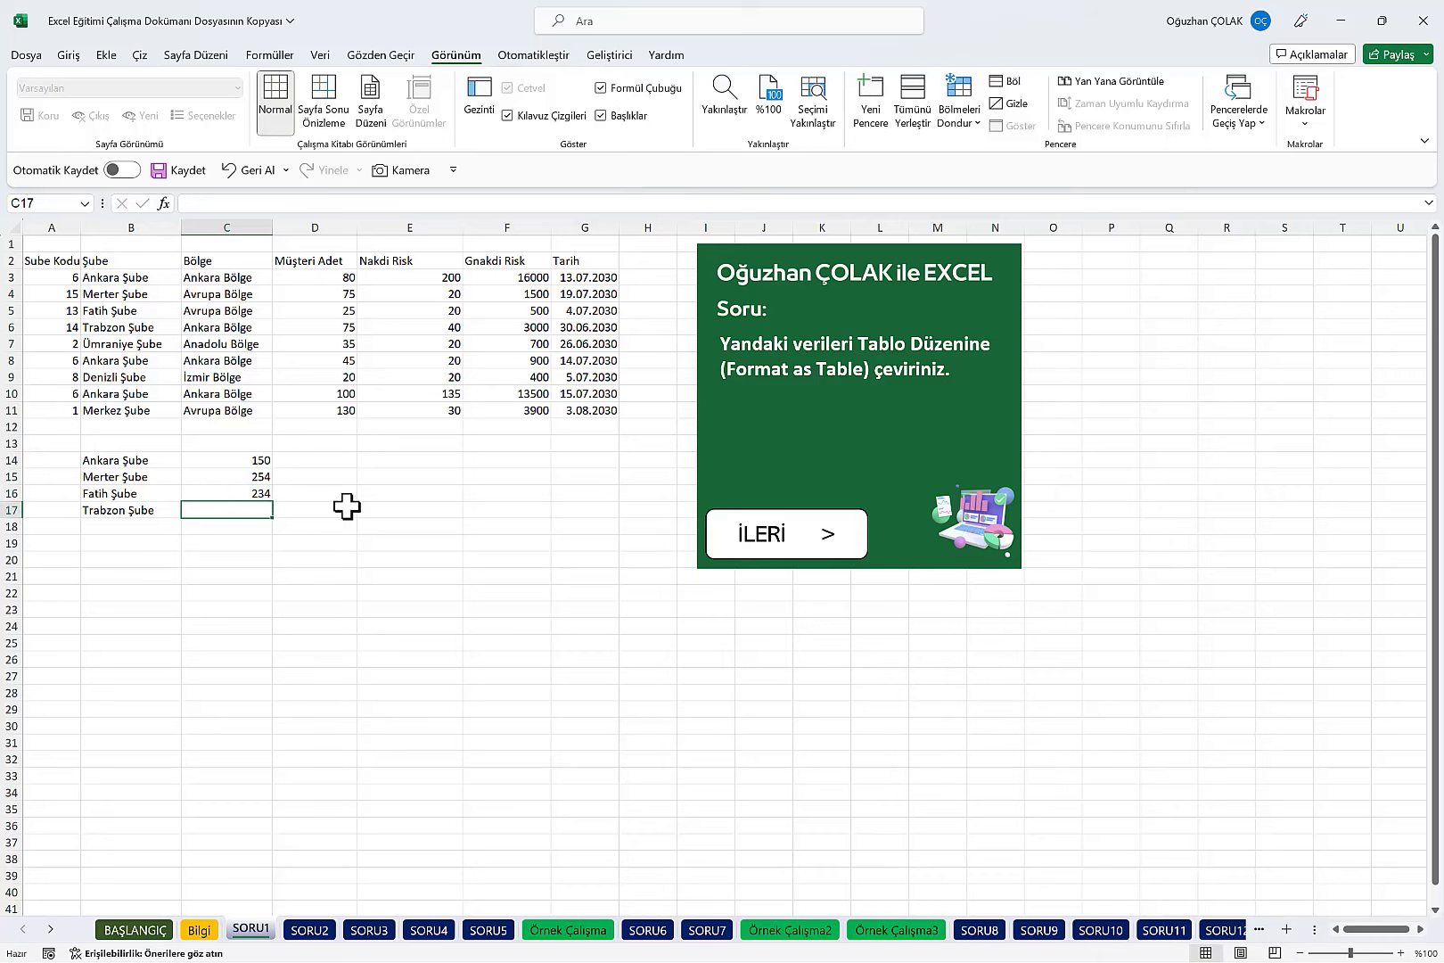
{"action": "type", "text": "145"}
{"action": "key", "text": "Return"}
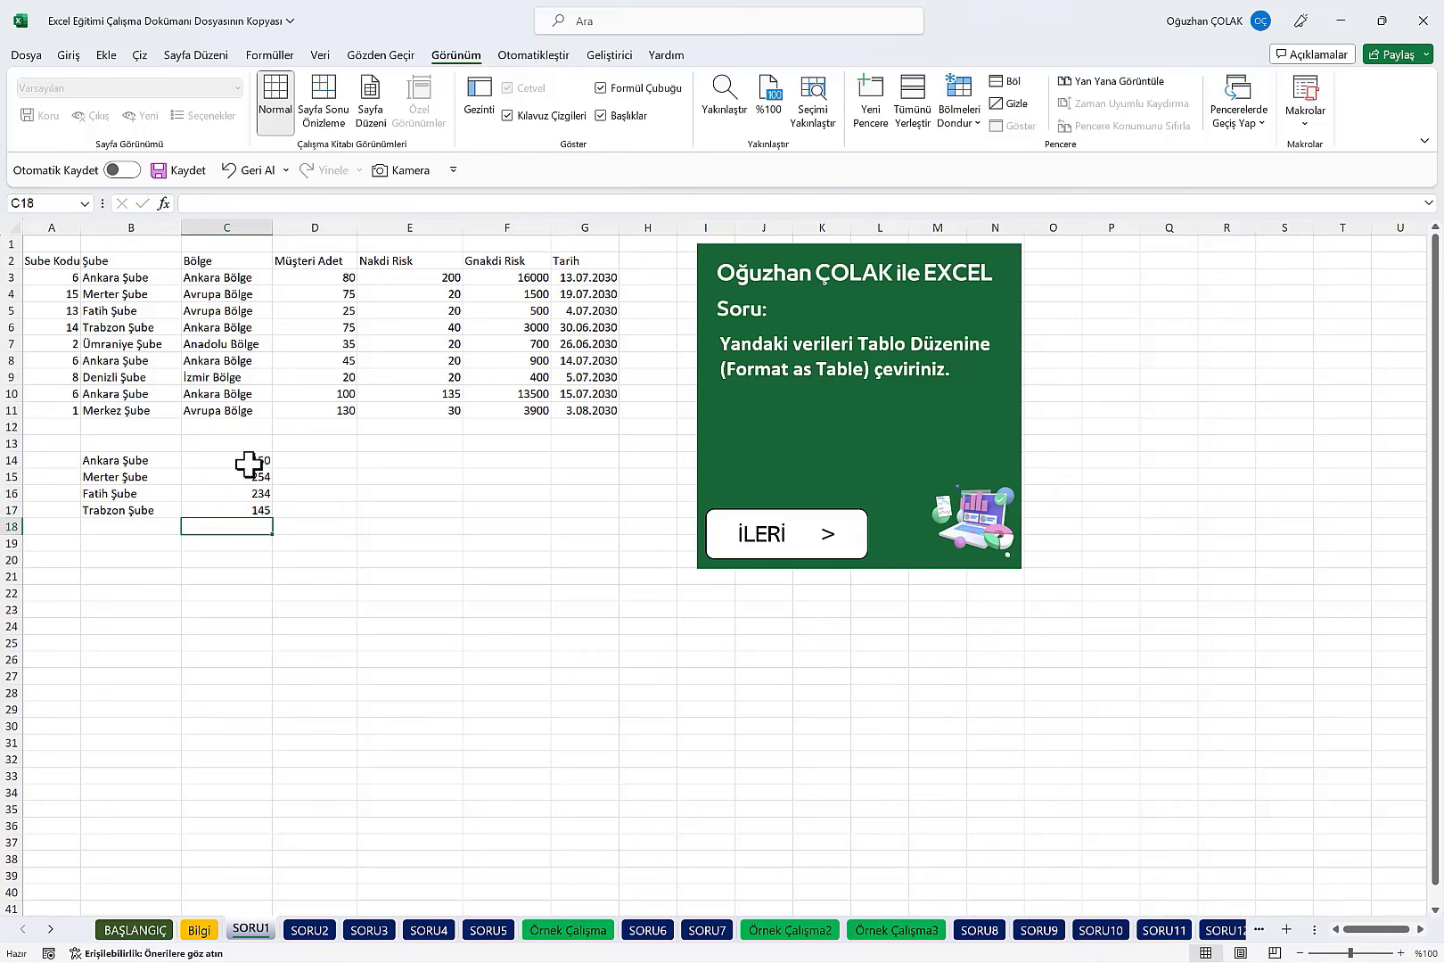
Step: Add headers 'Şubeler' in B13 and 'Müşteri Sayısı' in C13, then select both
{"action": "left_click", "coordinate": [121, 439]}
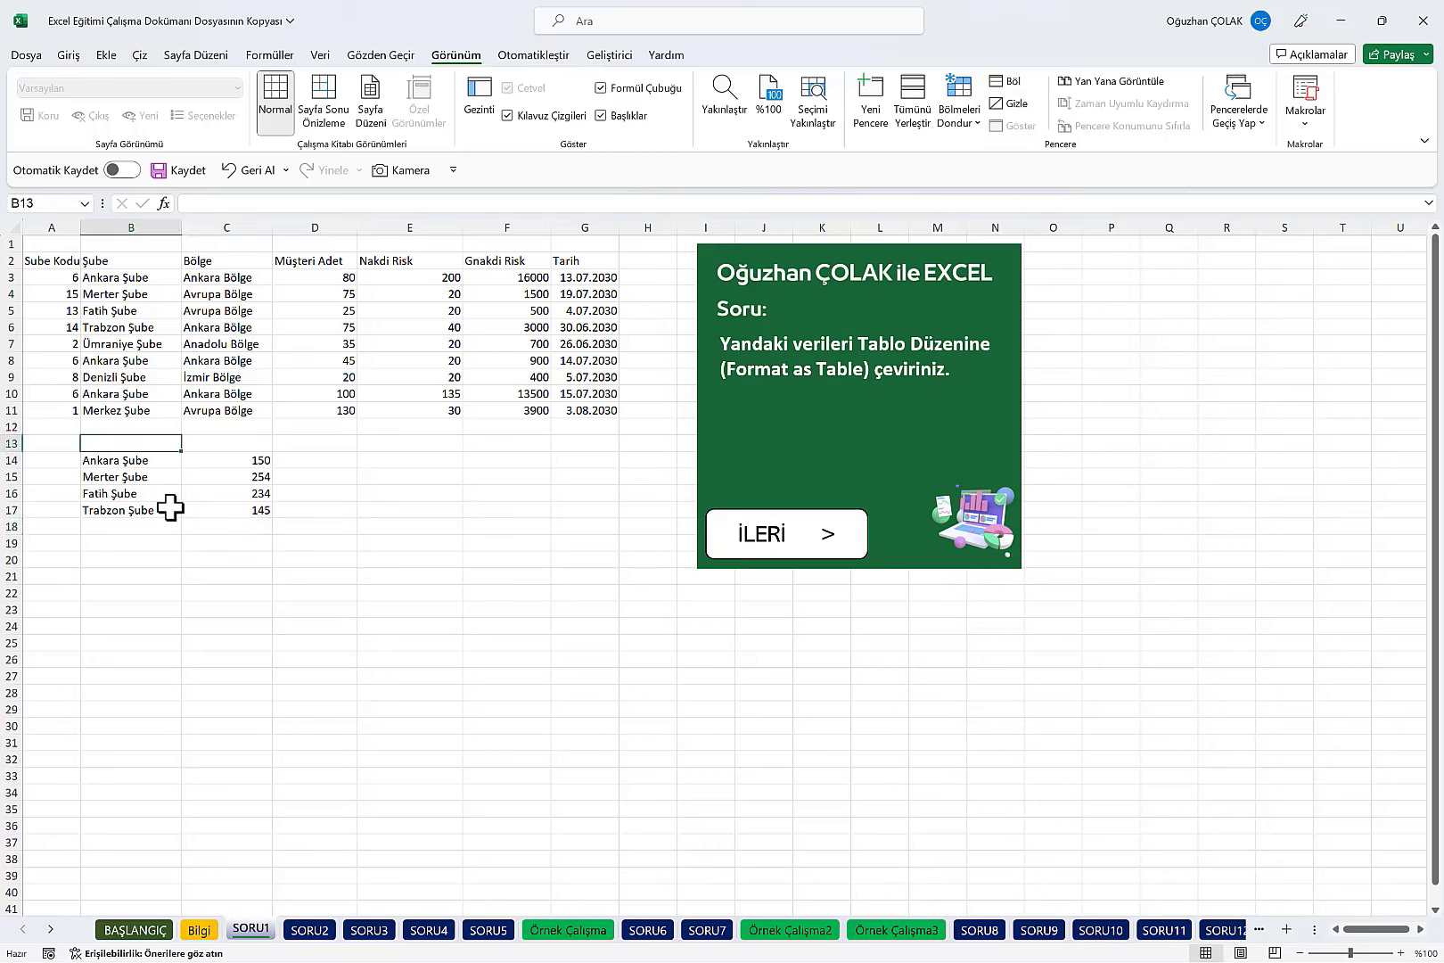
{"action": "type", "text": "Şubele"}
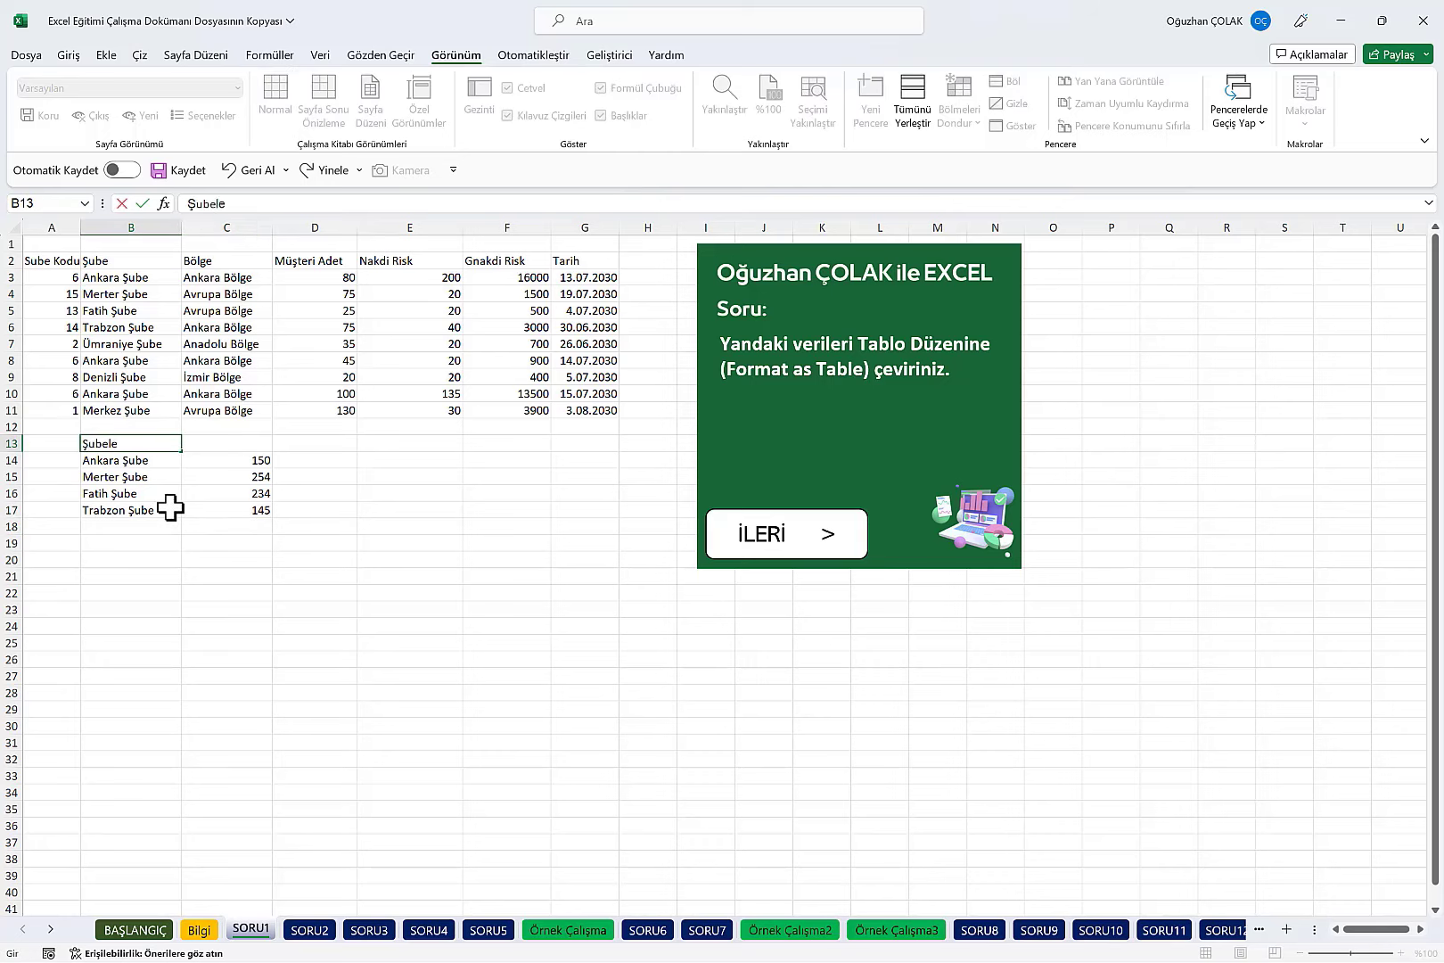
{"action": "type", "text": "r"}
{"action": "key", "text": "Return"}
{"action": "left_click", "coordinate": [206, 442]}
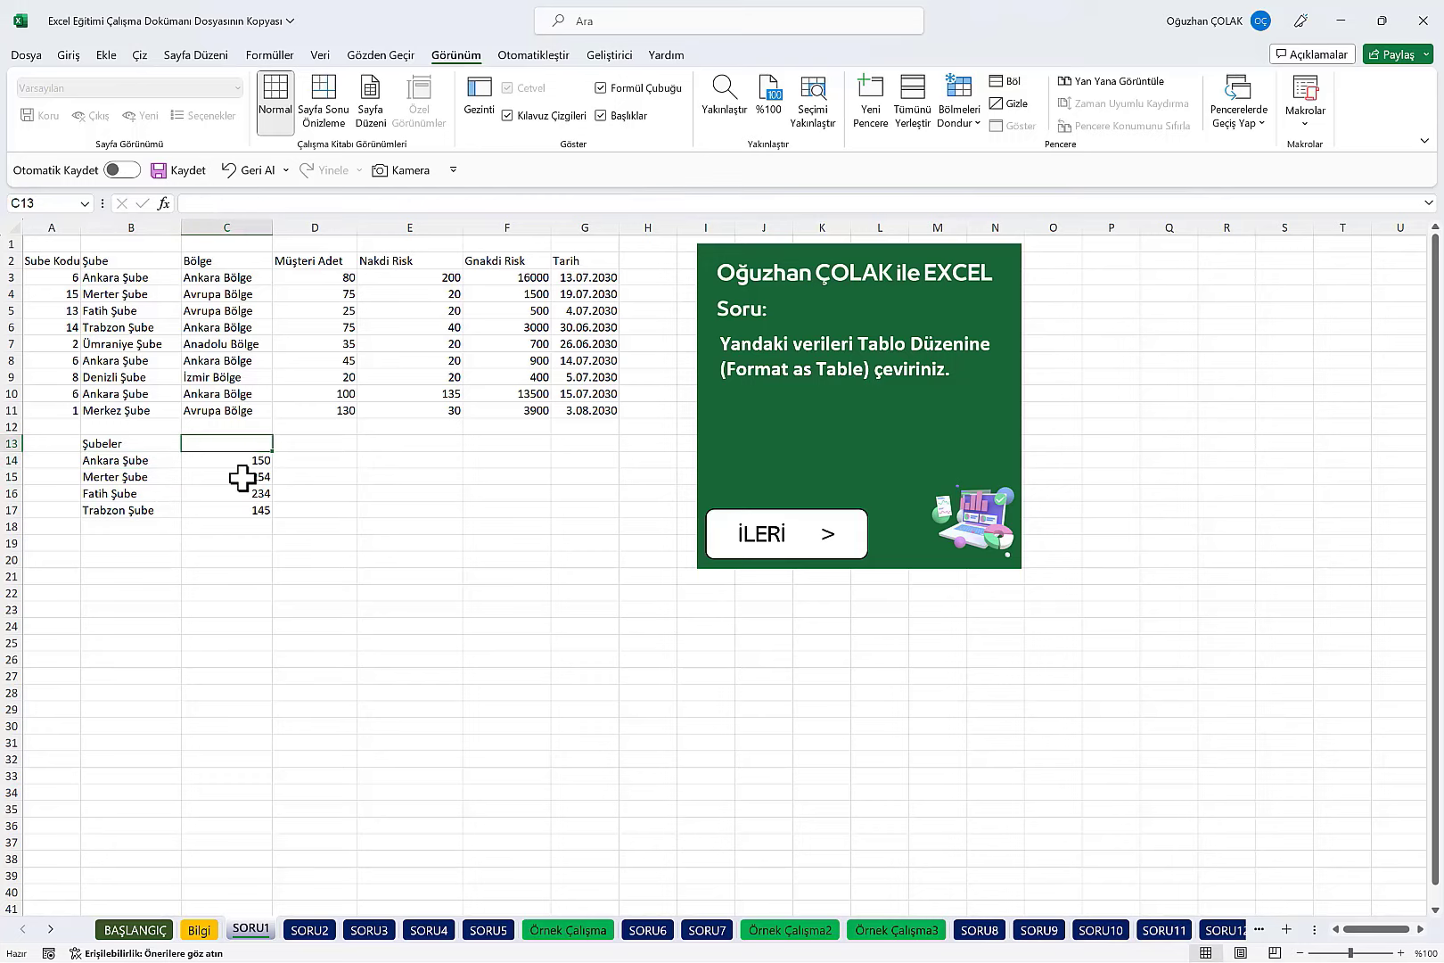
{"action": "type", "text": "Müşteri Sayısı"}
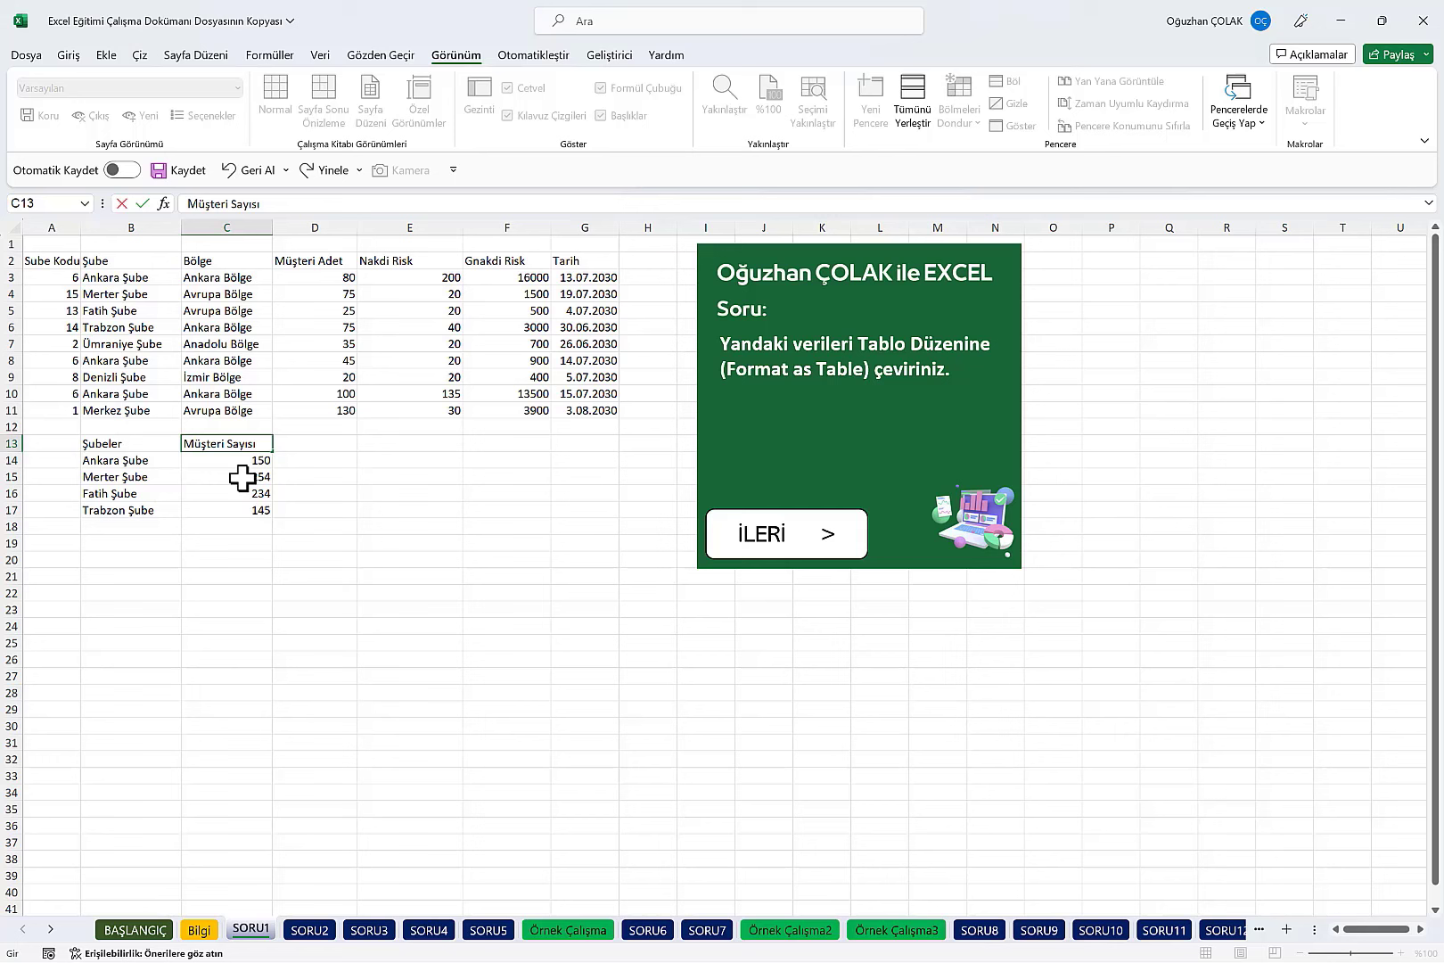
{"action": "key", "text": "Return"}
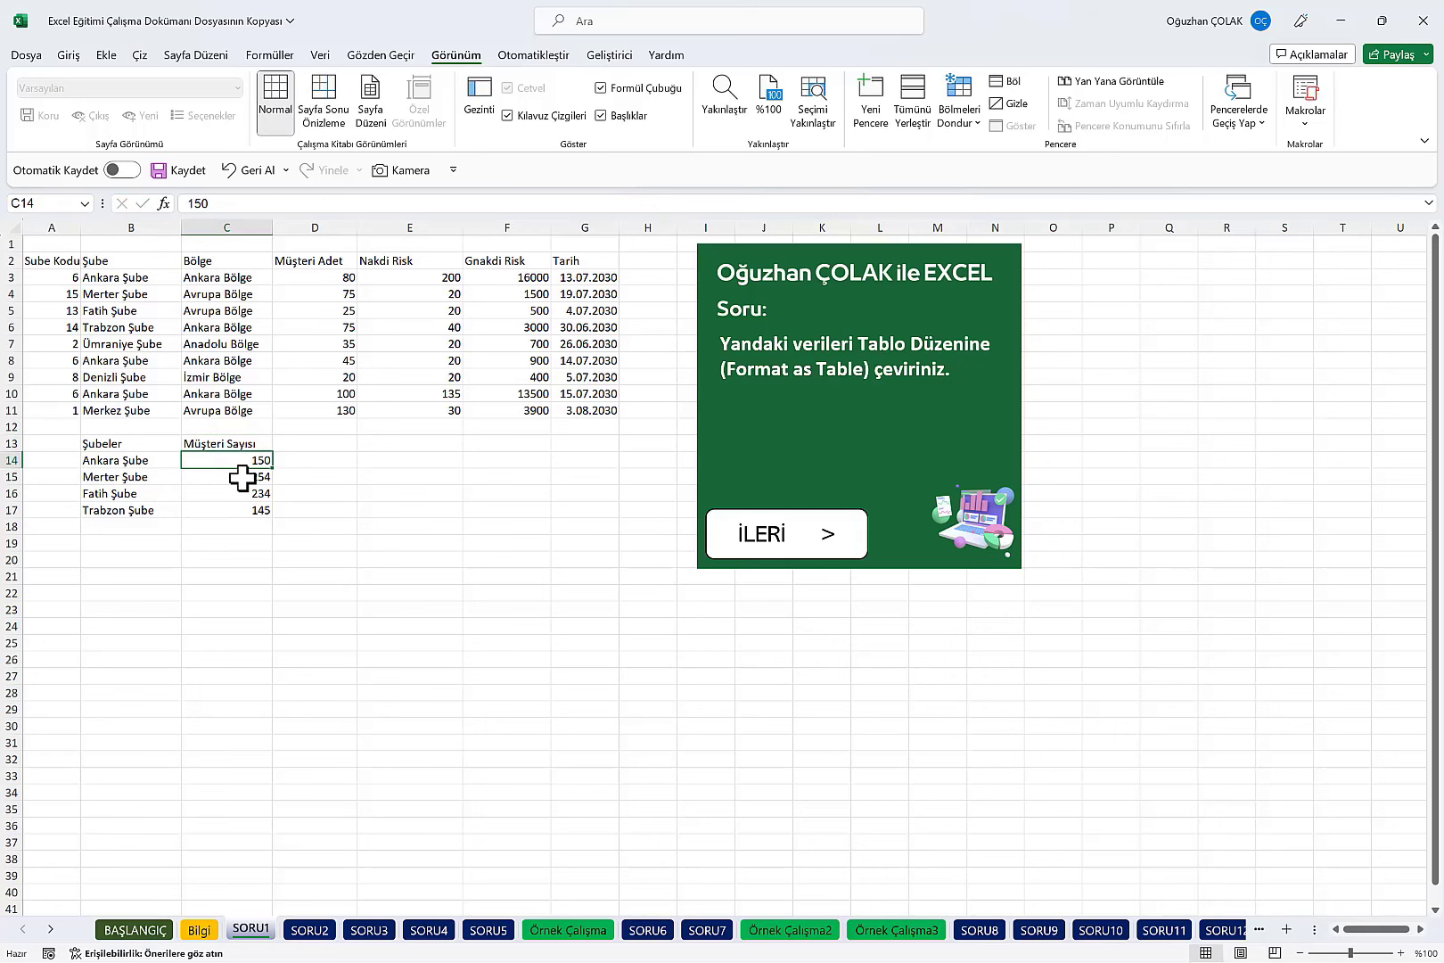
{"action": "left_click_drag", "start_coordinate": [134, 444], "coordinate": [225, 446]}
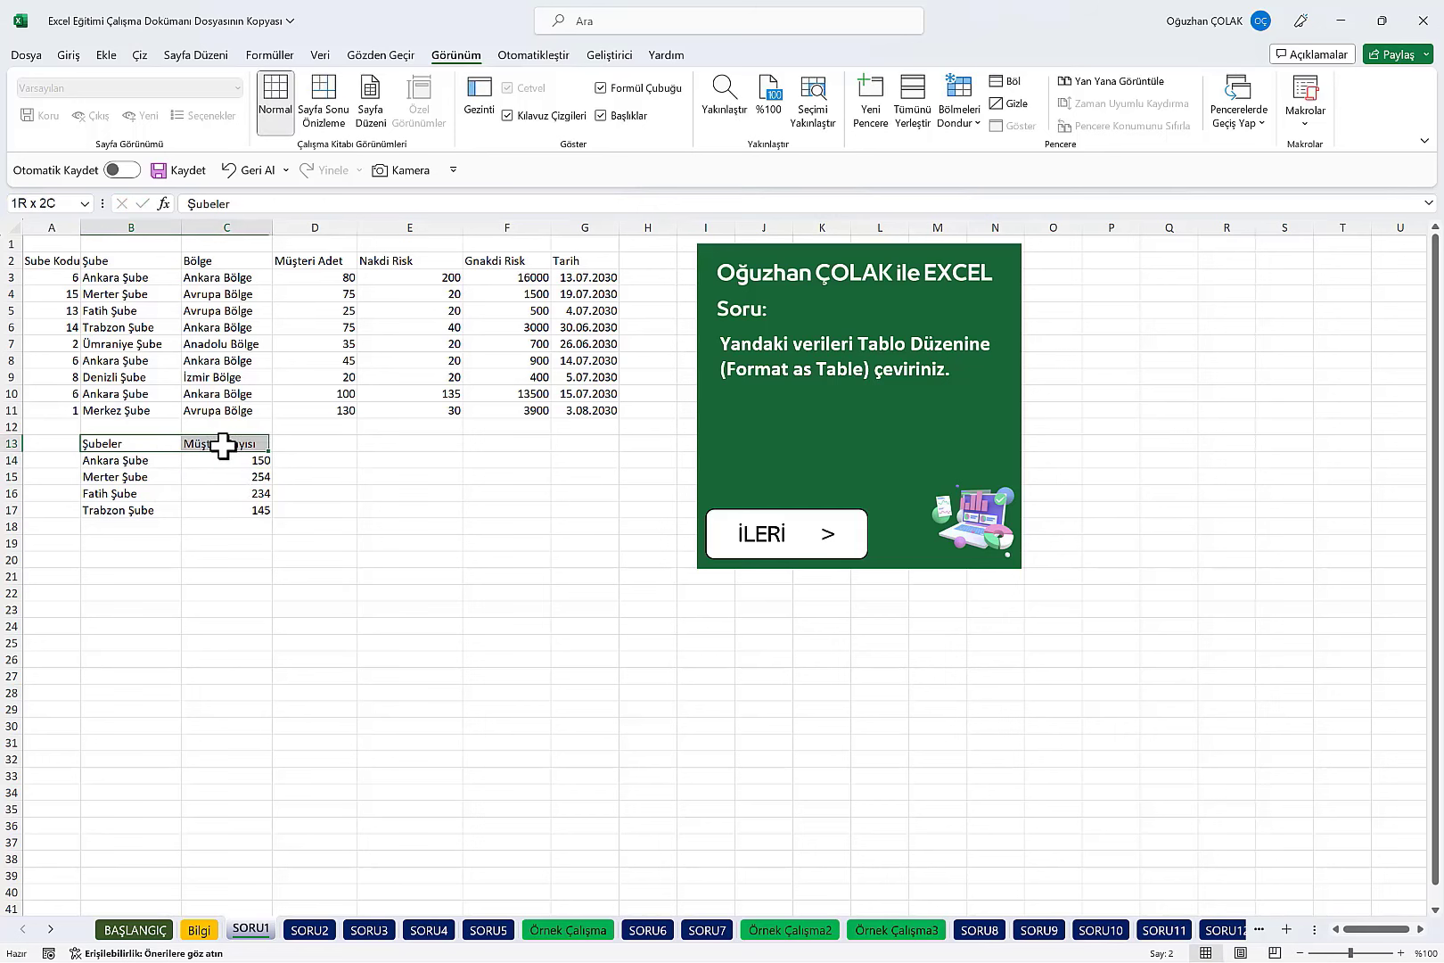
Step: Apply Başlık 2, then the green Heading 3 2 cell style to B13:C13, and review the table
{"action": "left_click", "coordinate": [68, 56]}
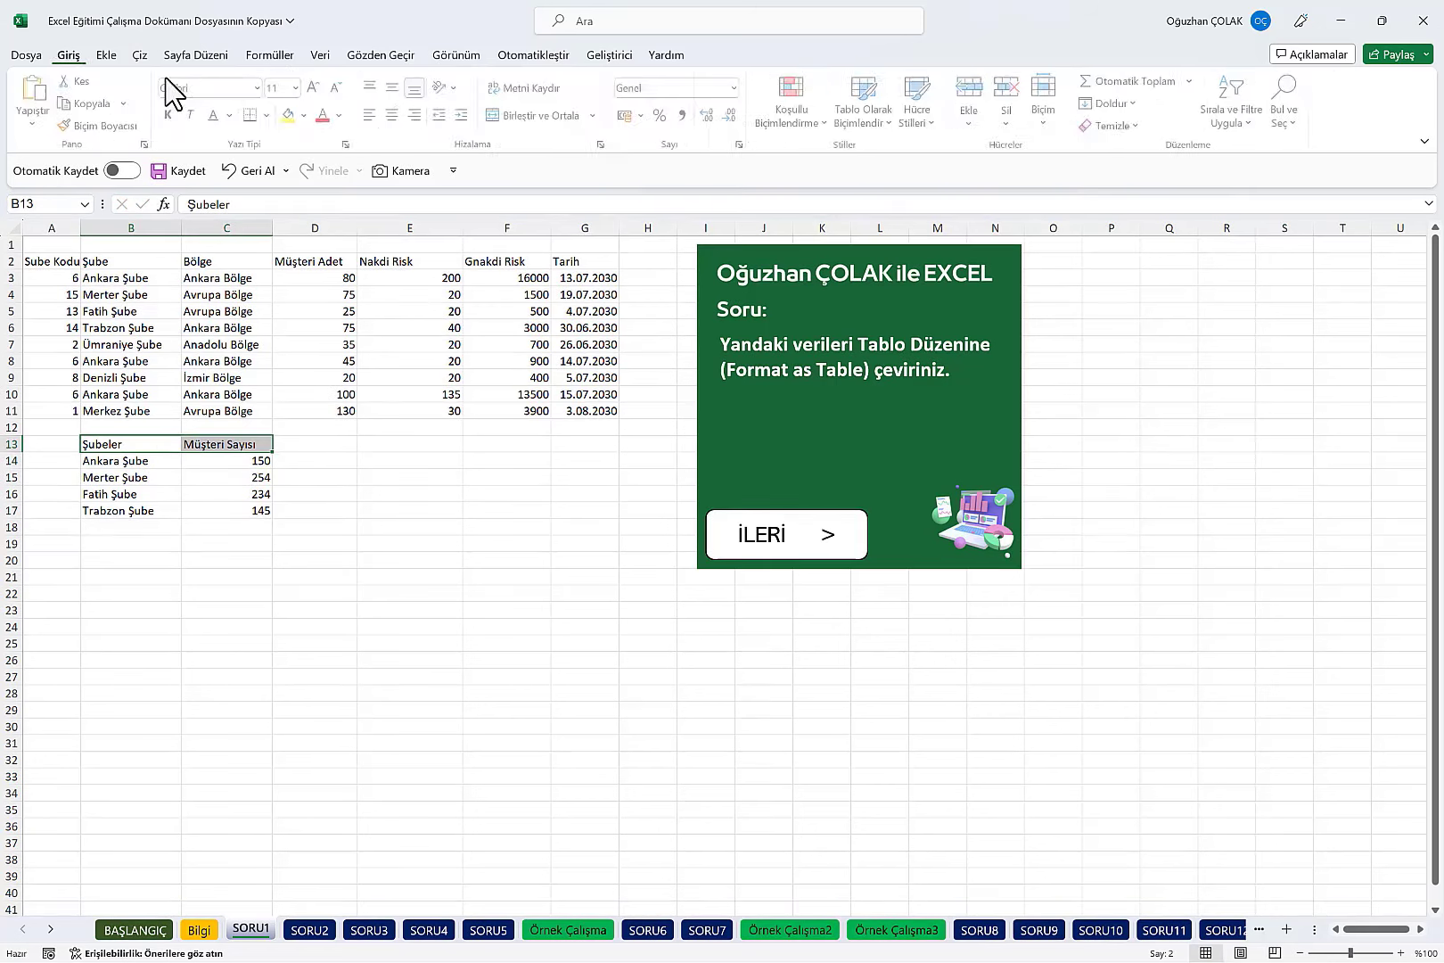
{"action": "left_click", "coordinate": [919, 107]}
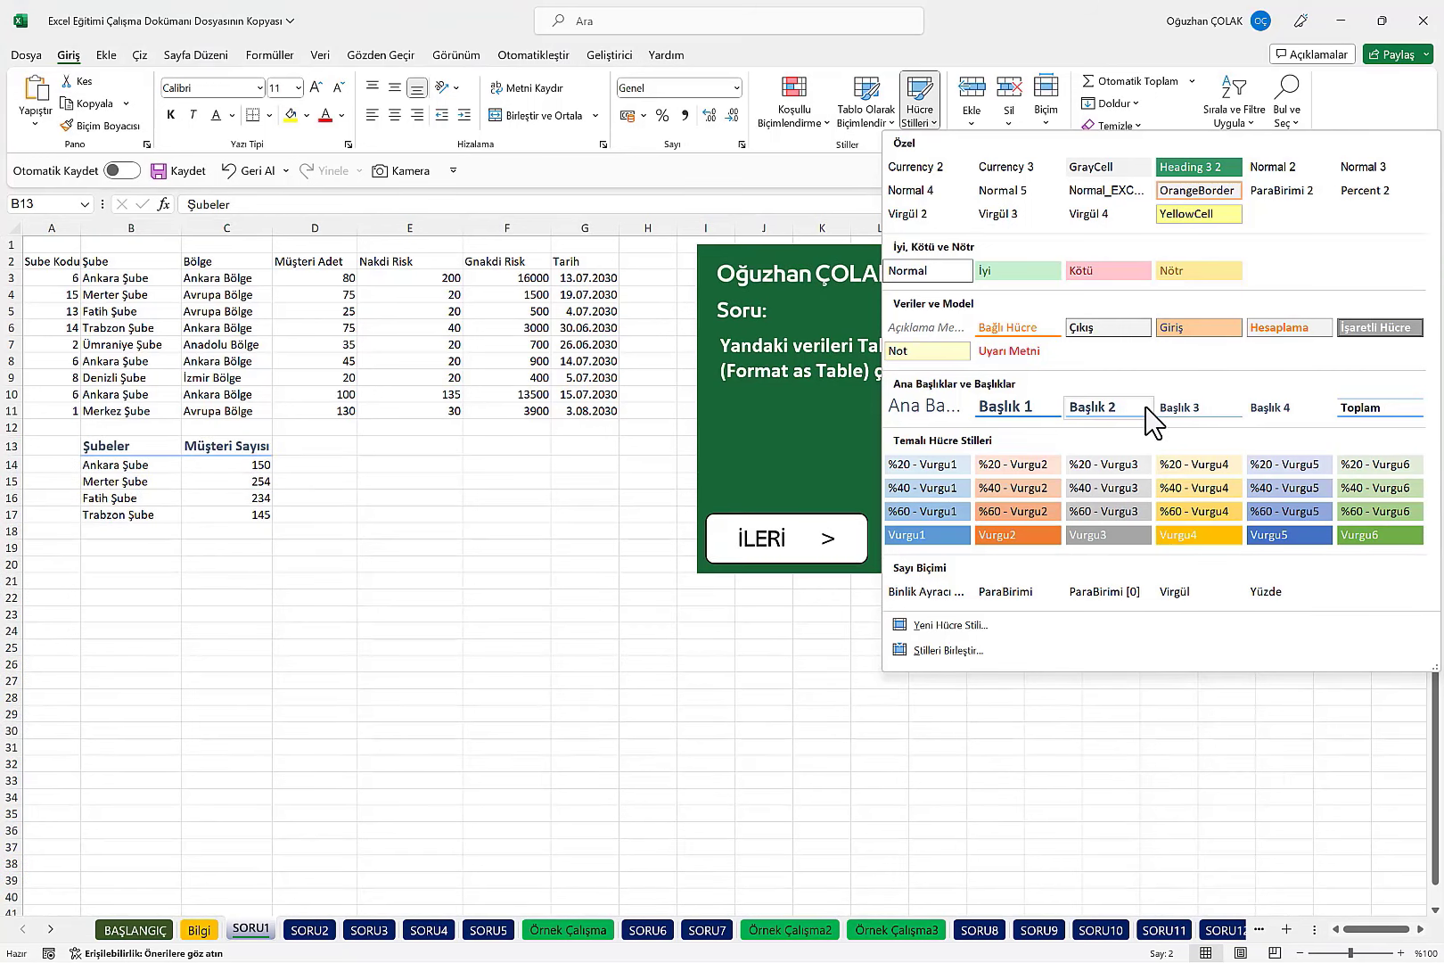
{"action": "left_click", "coordinate": [1141, 424]}
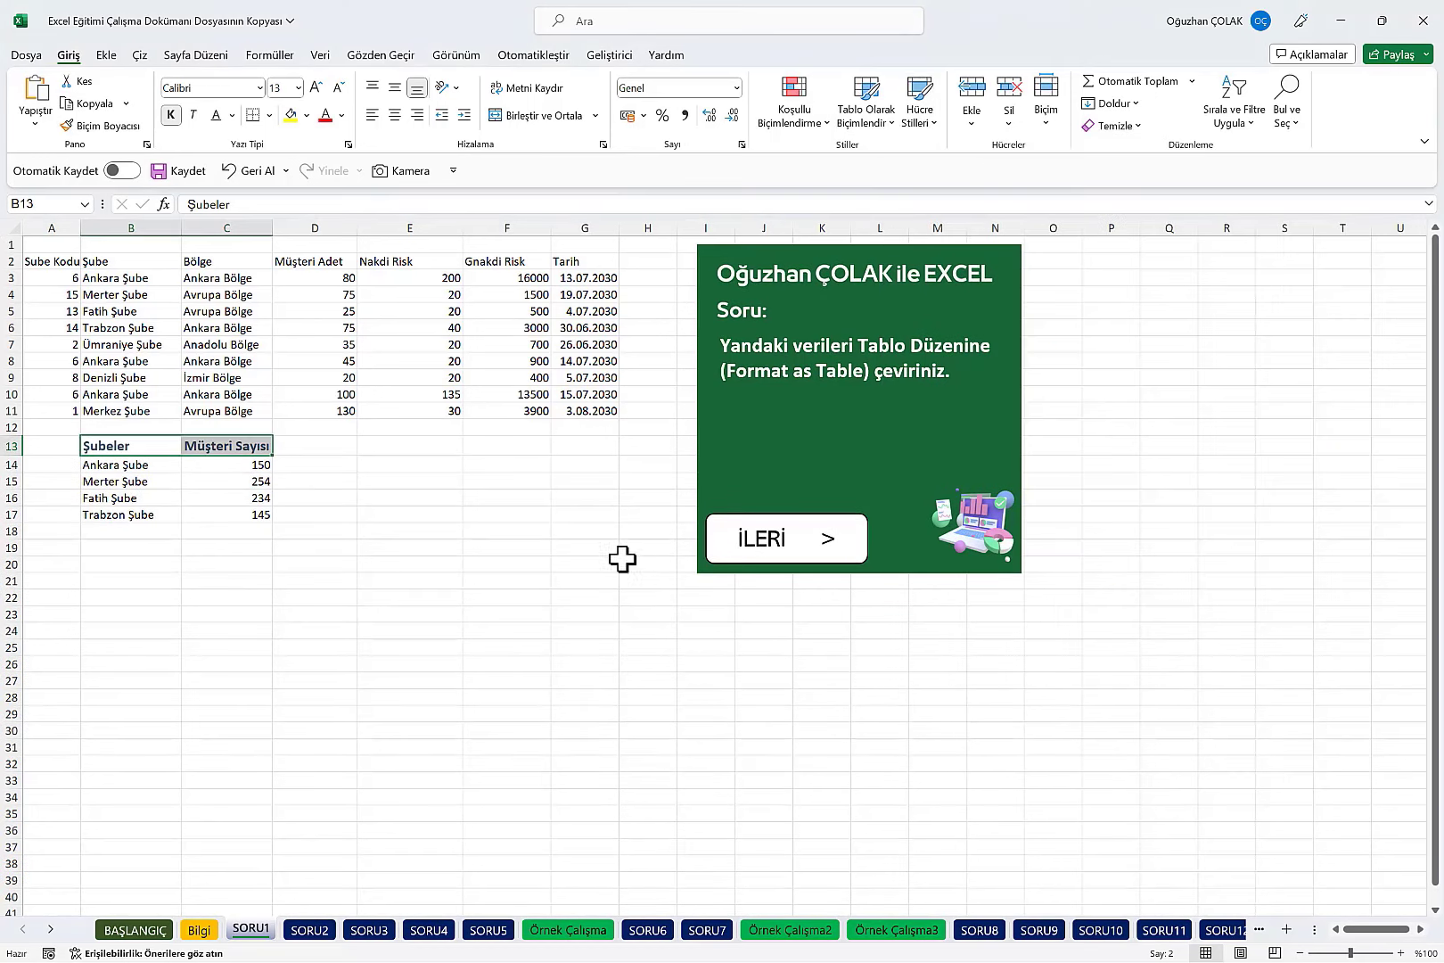
{"action": "left_click", "coordinate": [921, 124]}
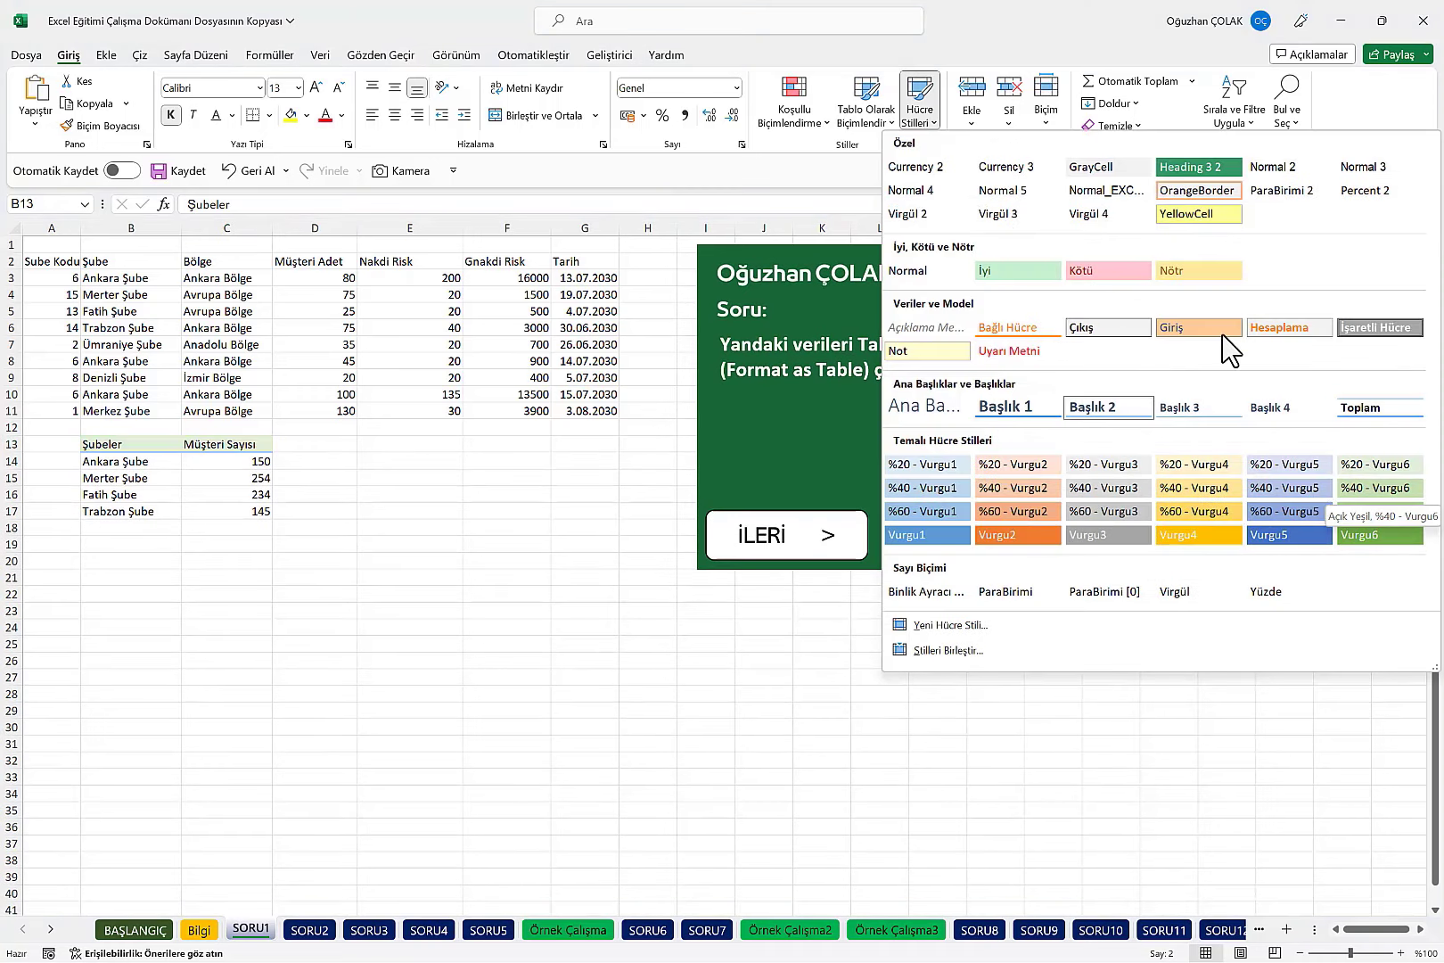
{"action": "left_click", "coordinate": [1198, 168]}
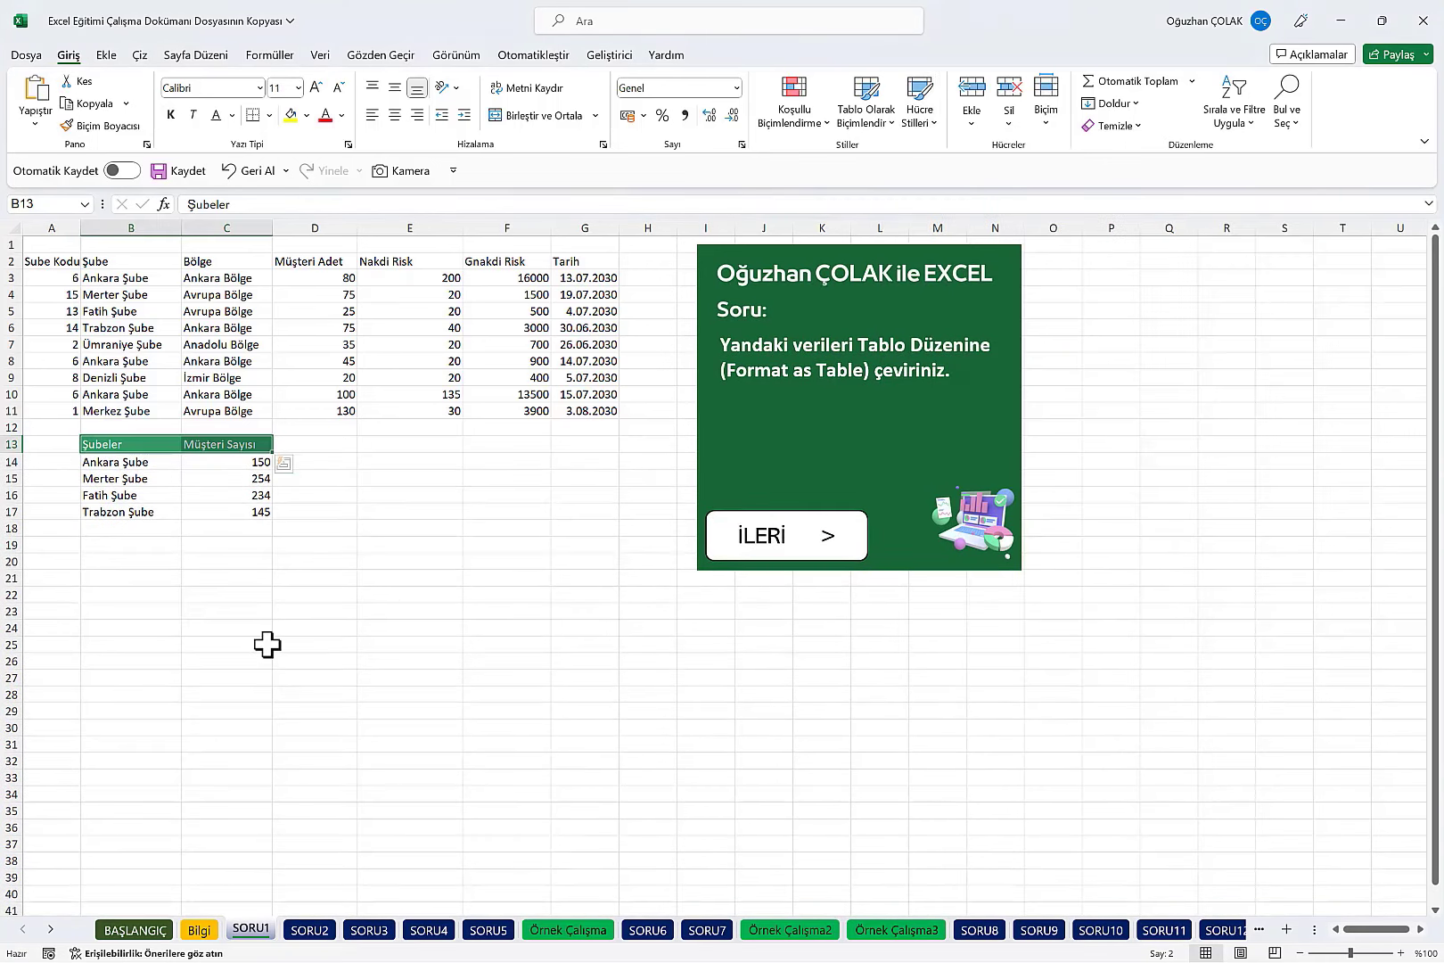
{"action": "left_click", "coordinate": [185, 513]}
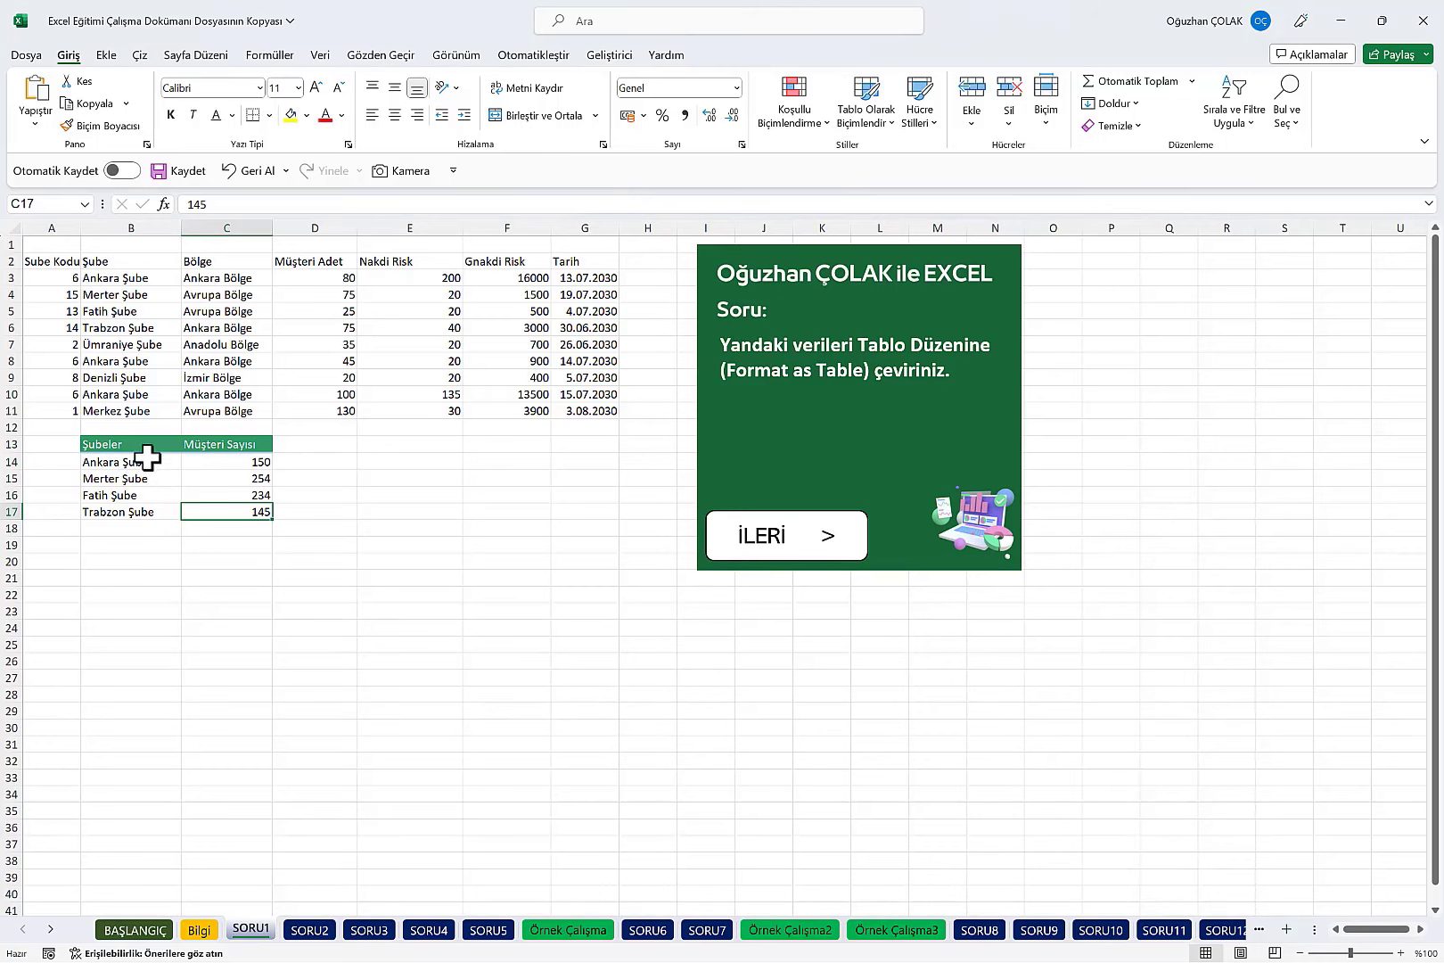
{"action": "mouse_move", "coordinate": [142, 445]}
{"action": "left_mouse_down"}
{"action": "mouse_move", "coordinate": [239, 487]}
{"action": "mouse_move", "coordinate": [233, 515]}
{"action": "left_mouse_up"}
{"action": "left_click", "coordinate": [199, 544]}
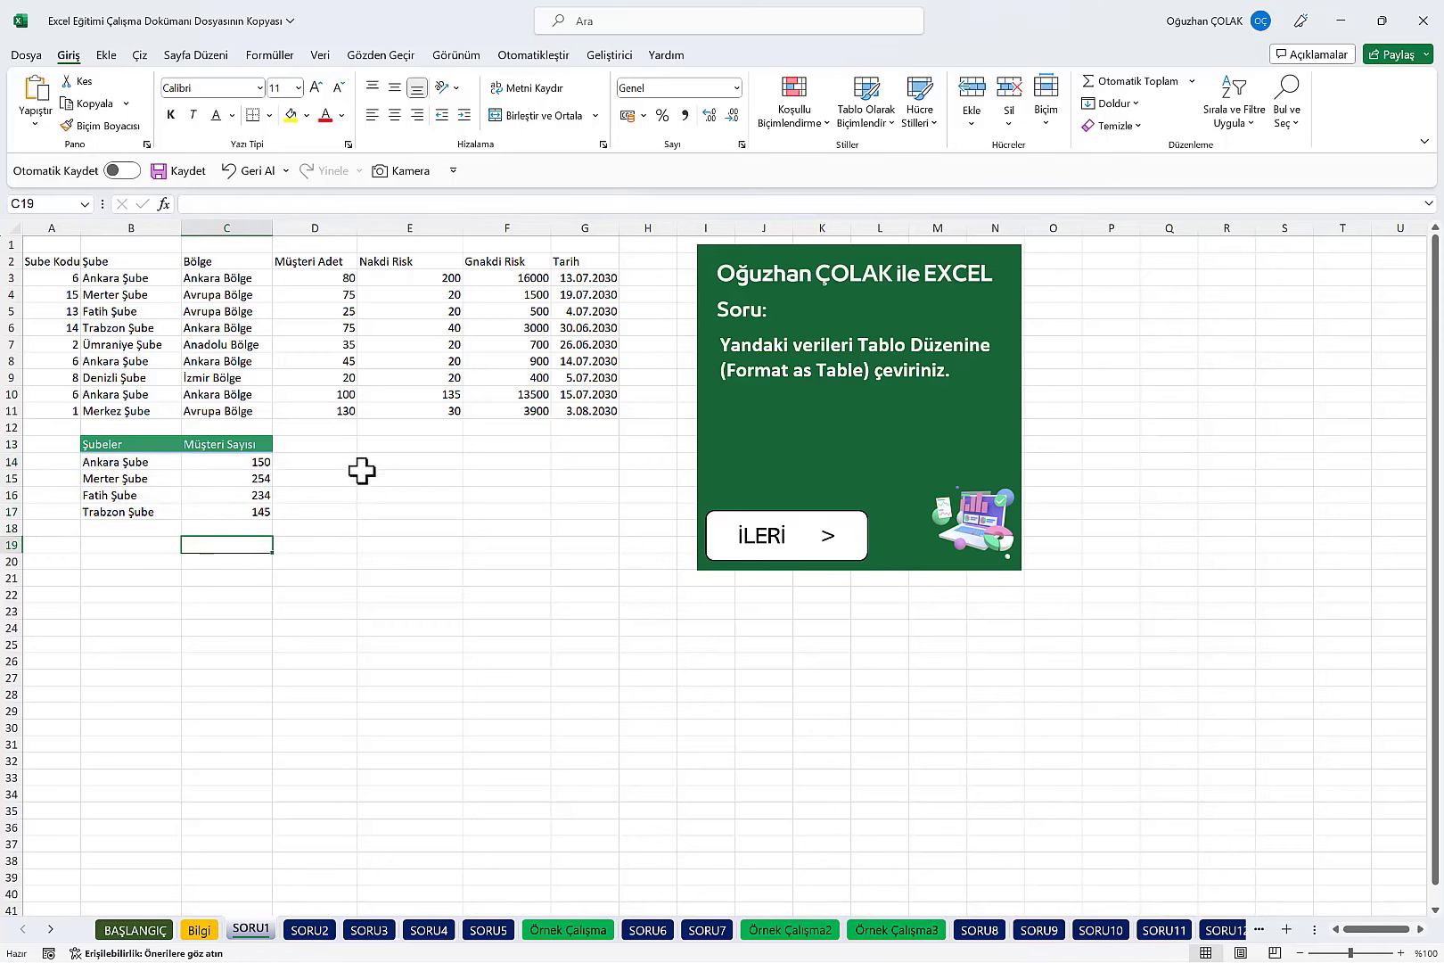
Step: Trial-paste the Müşteri Adet values from D6:D11 into E13, then clear copy mode
{"action": "left_click", "coordinate": [392, 461]}
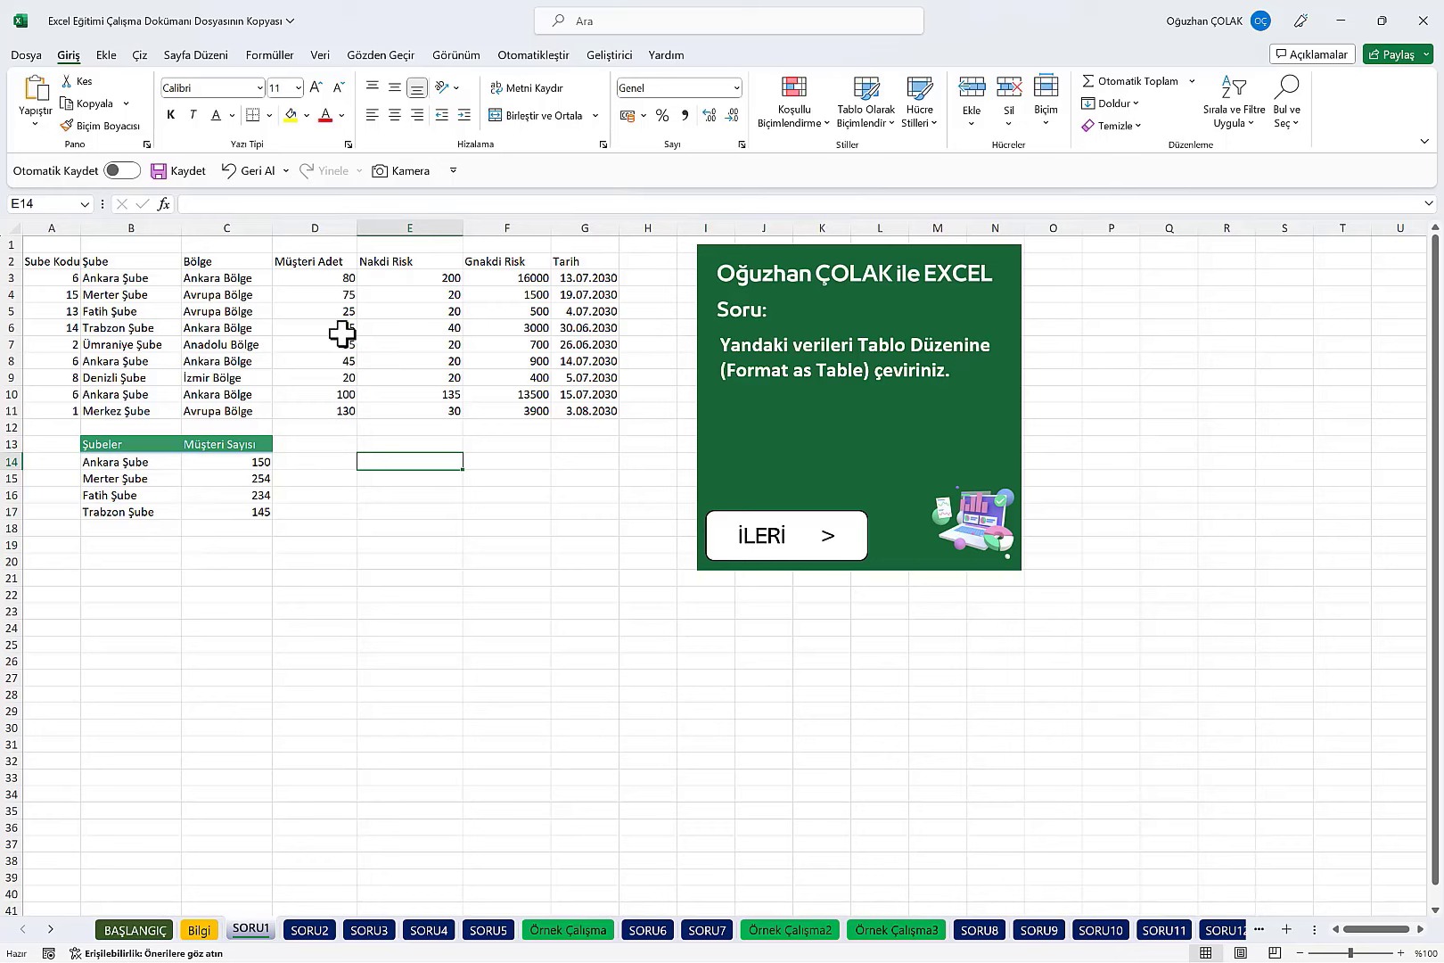
{"action": "left_click_drag", "start_coordinate": [342, 328], "coordinate": [345, 407]}
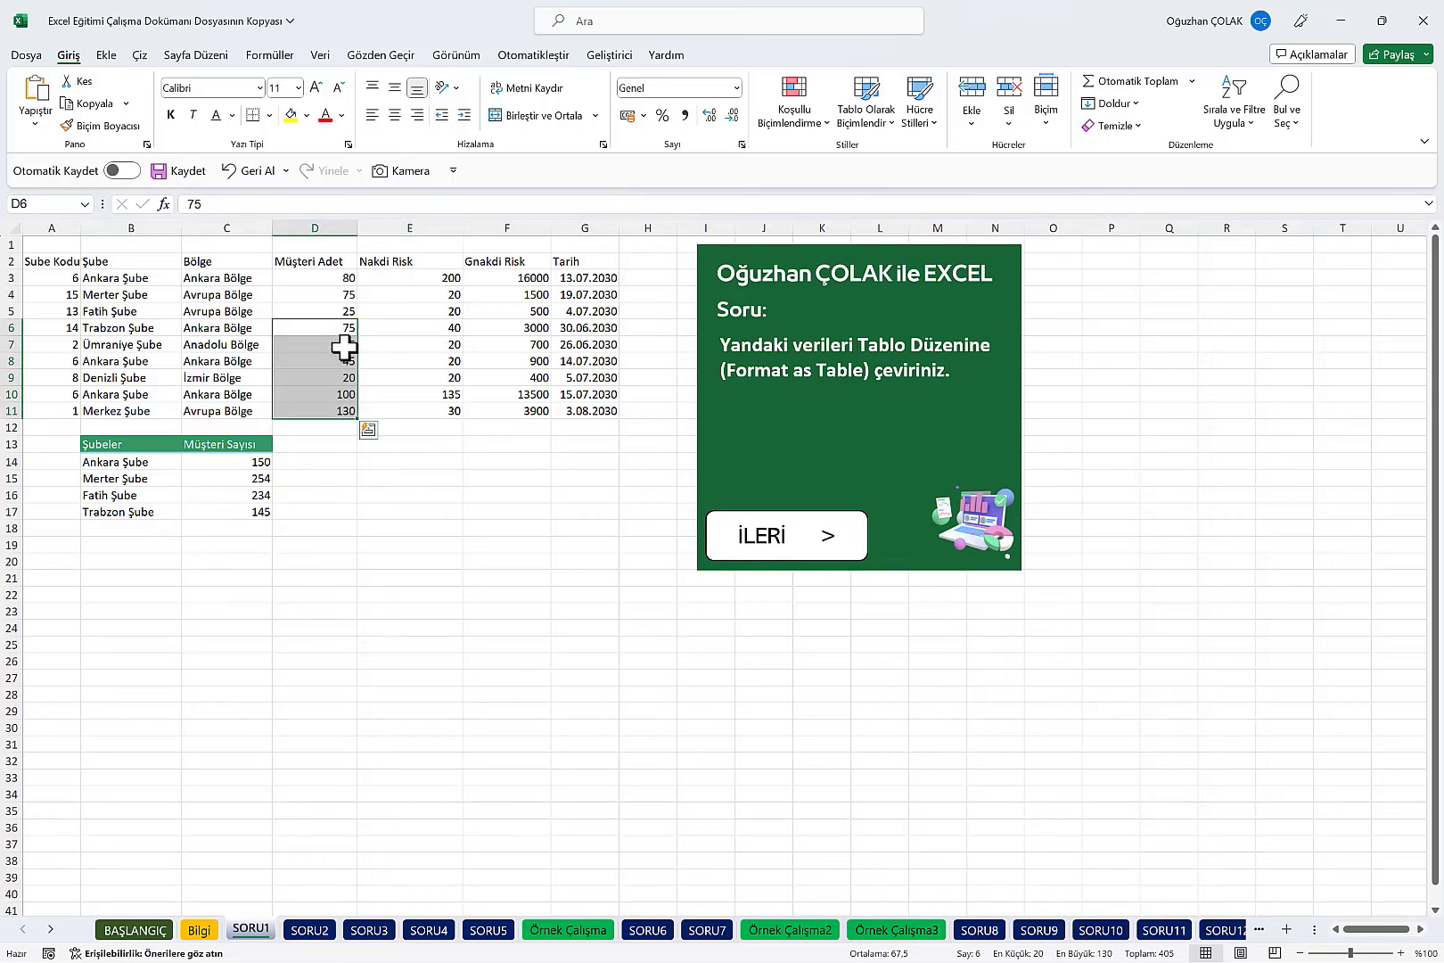
{"action": "key", "text": "ctrl+c"}
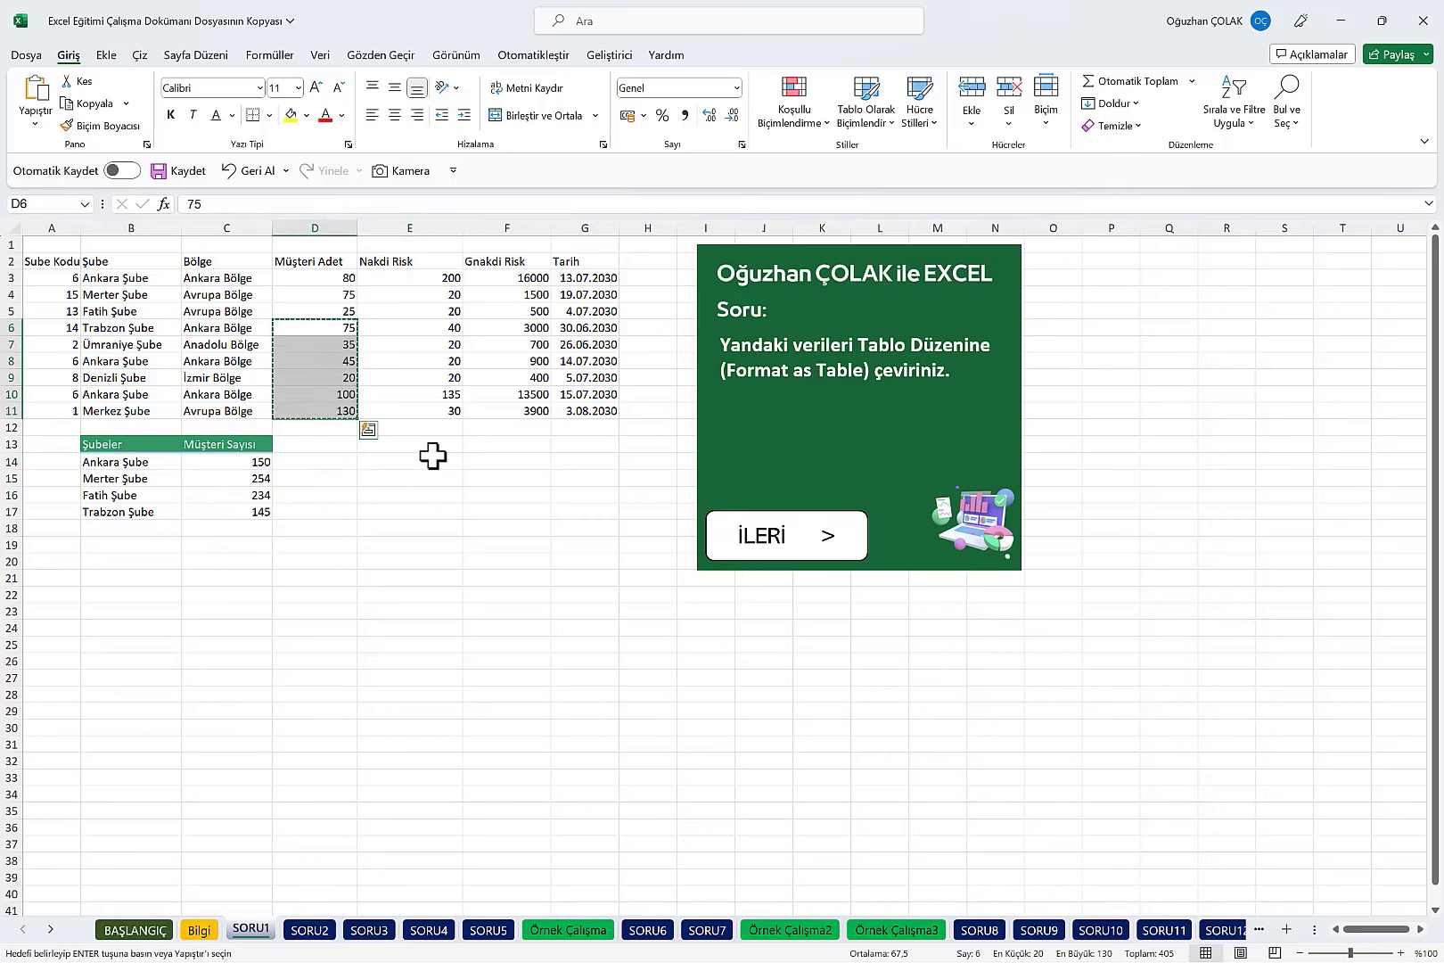
{"action": "left_click", "coordinate": [432, 447]}
{"action": "key", "text": "ctrl+v"}
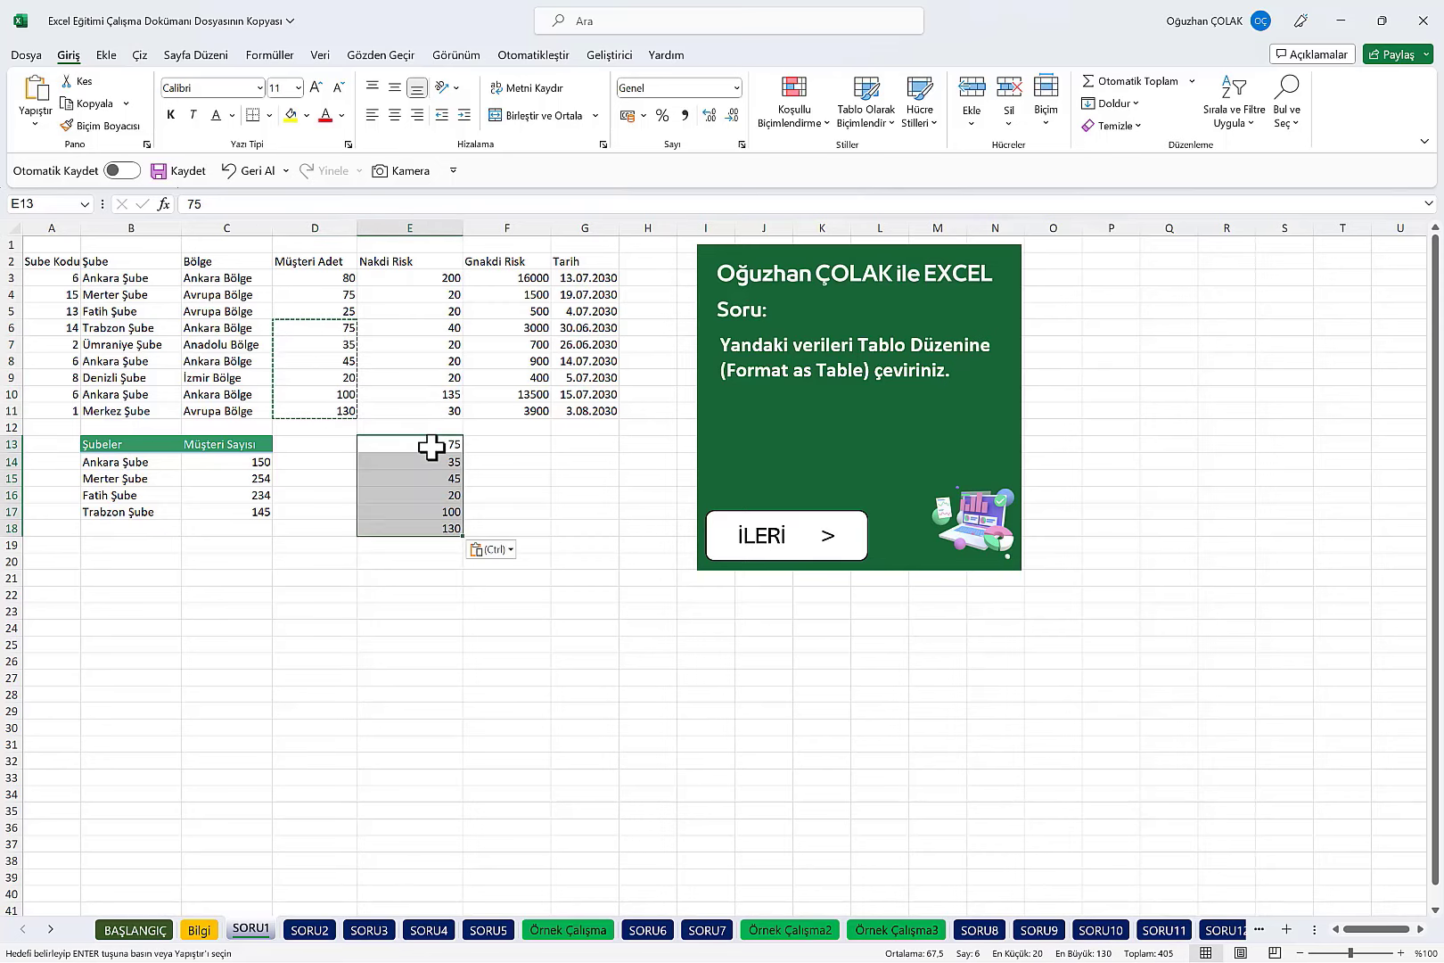
{"action": "left_click", "coordinate": [425, 559]}
{"action": "key", "text": "Escape"}
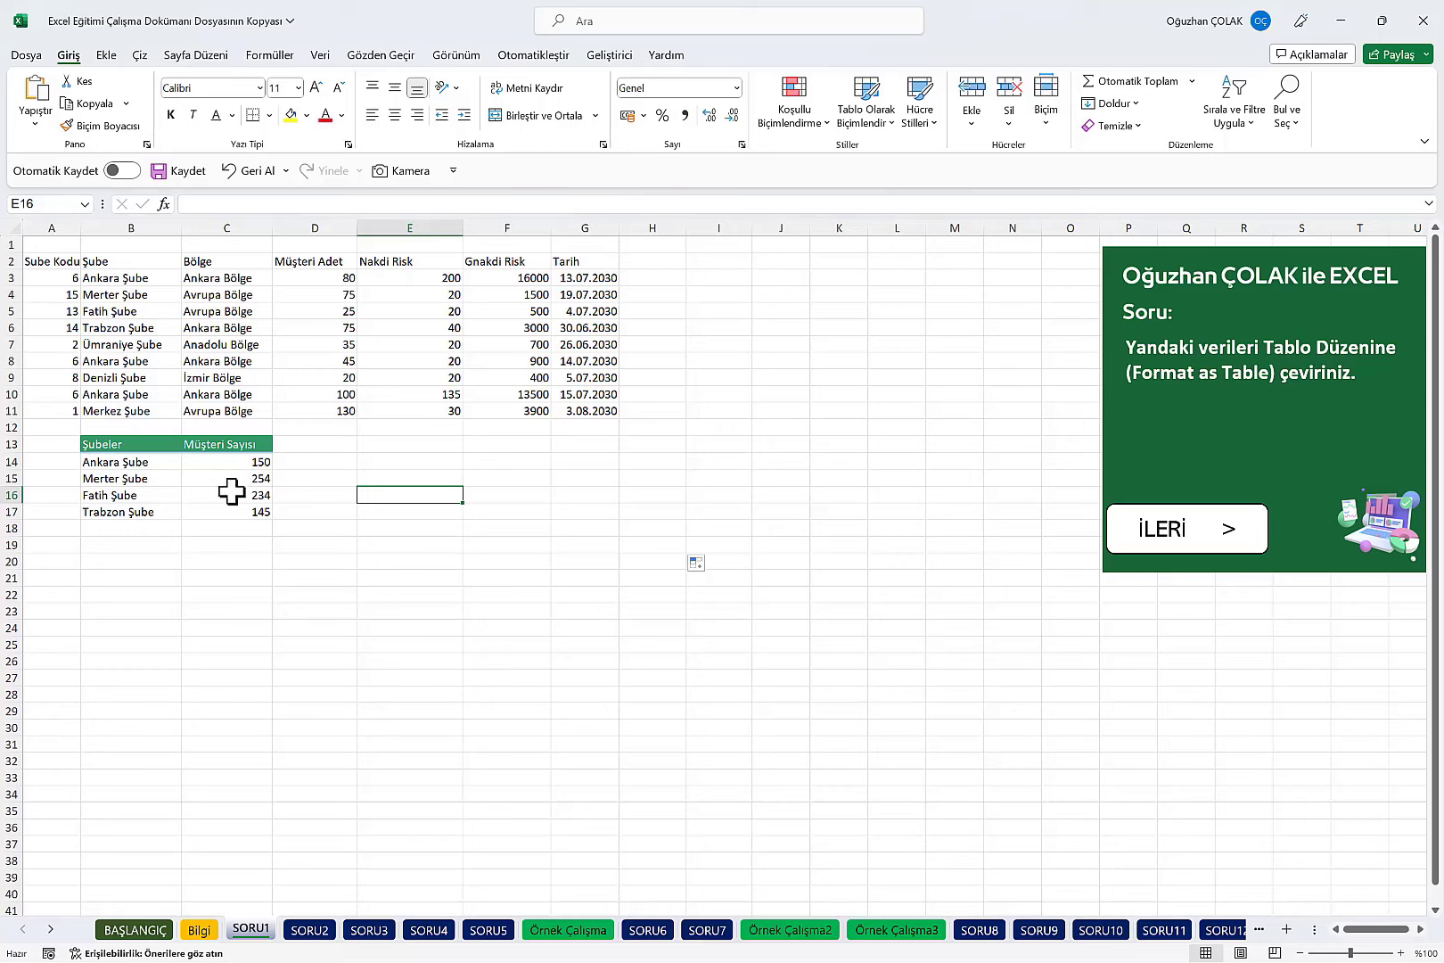
Step: Copy the Müşteri Sayısı column C13:C17 (150, 254, 234, 145) into E13:E17
{"action": "left_click", "coordinate": [255, 462]}
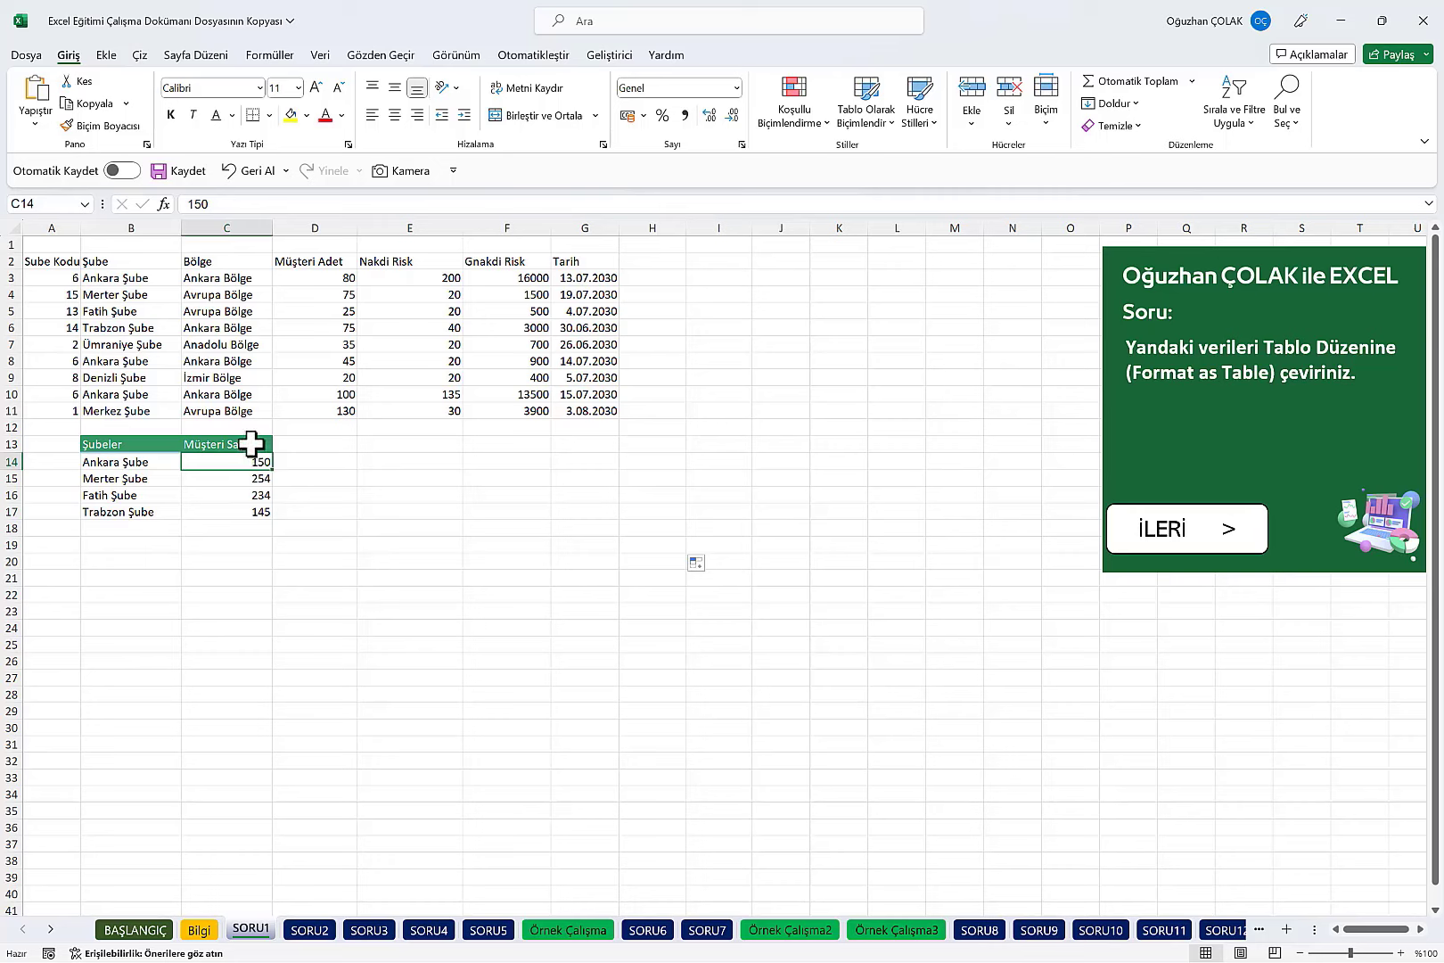
{"action": "left_click_drag", "start_coordinate": [250, 443], "coordinate": [254, 510]}
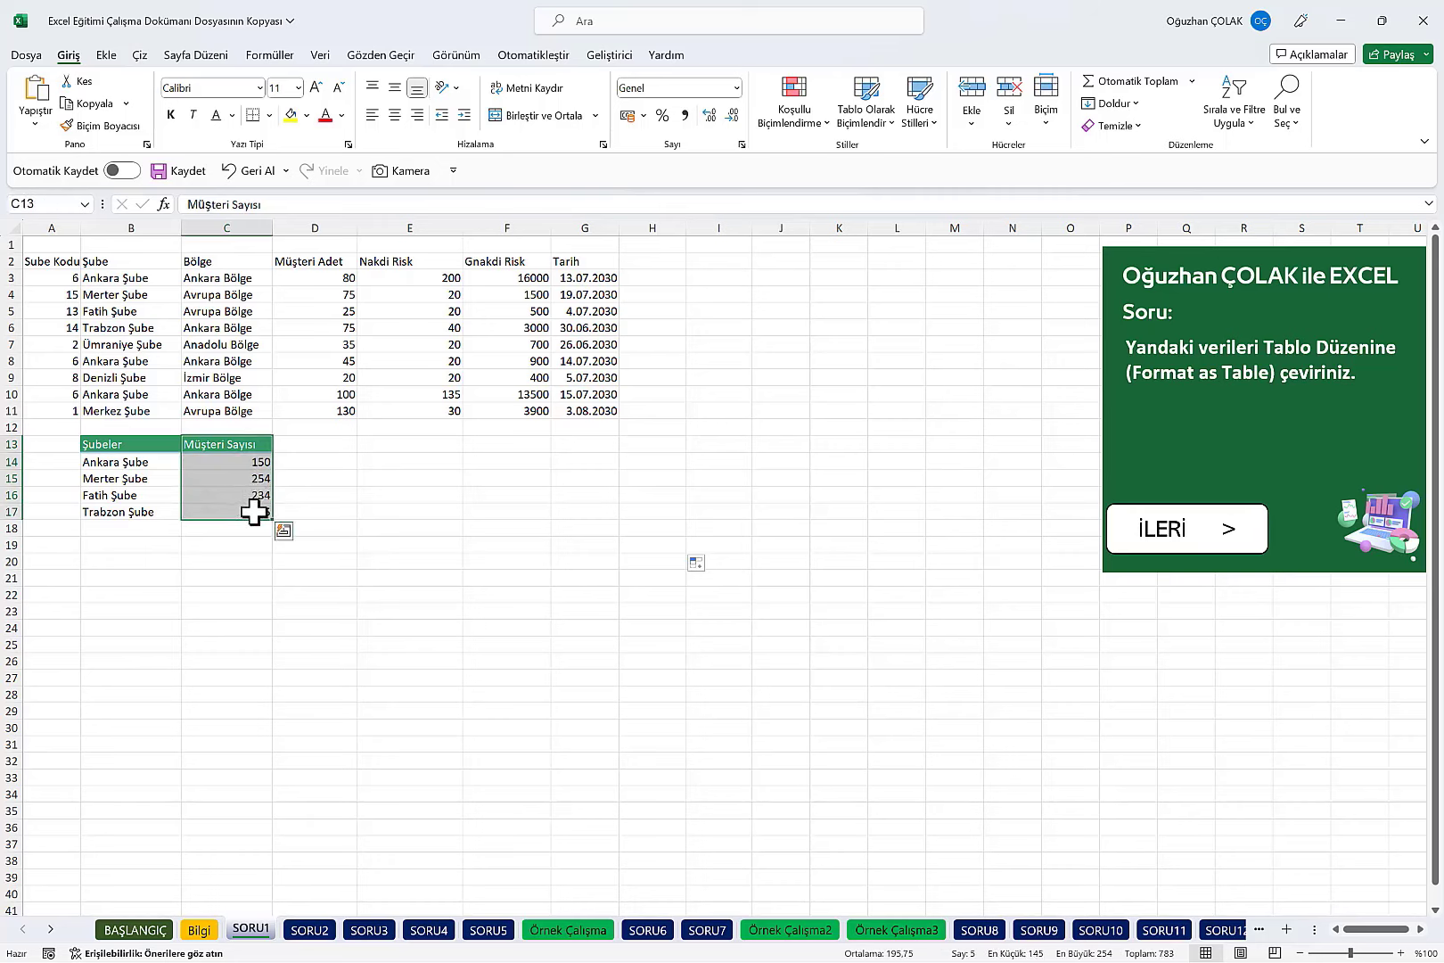
{"action": "key", "text": "ctrl+c"}
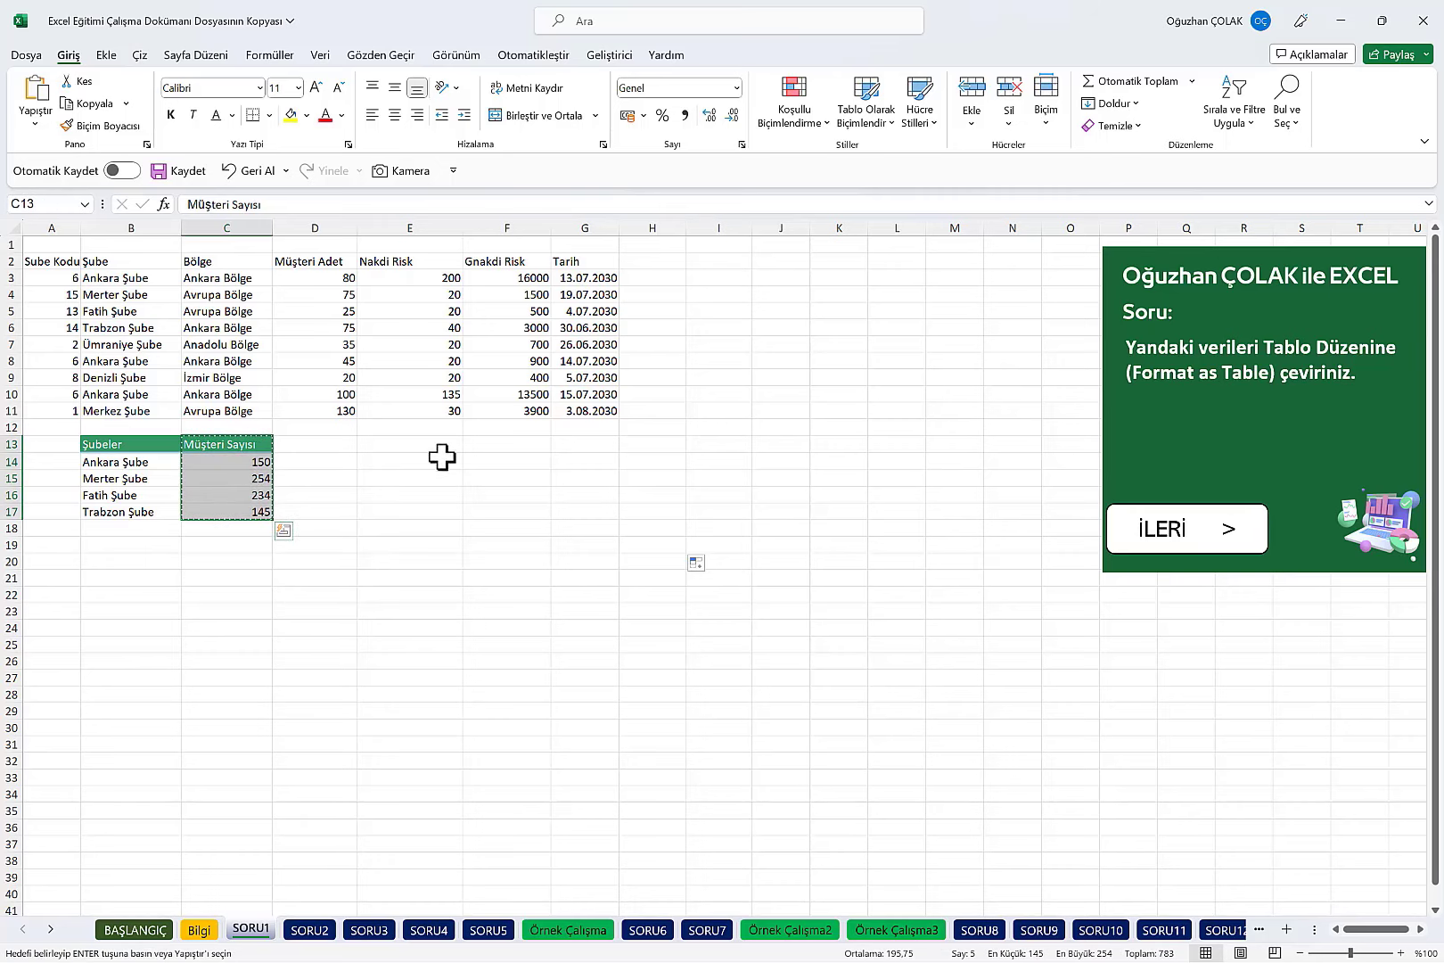
{"action": "left_click", "coordinate": [442, 450]}
{"action": "key", "text": "ctrl+v"}
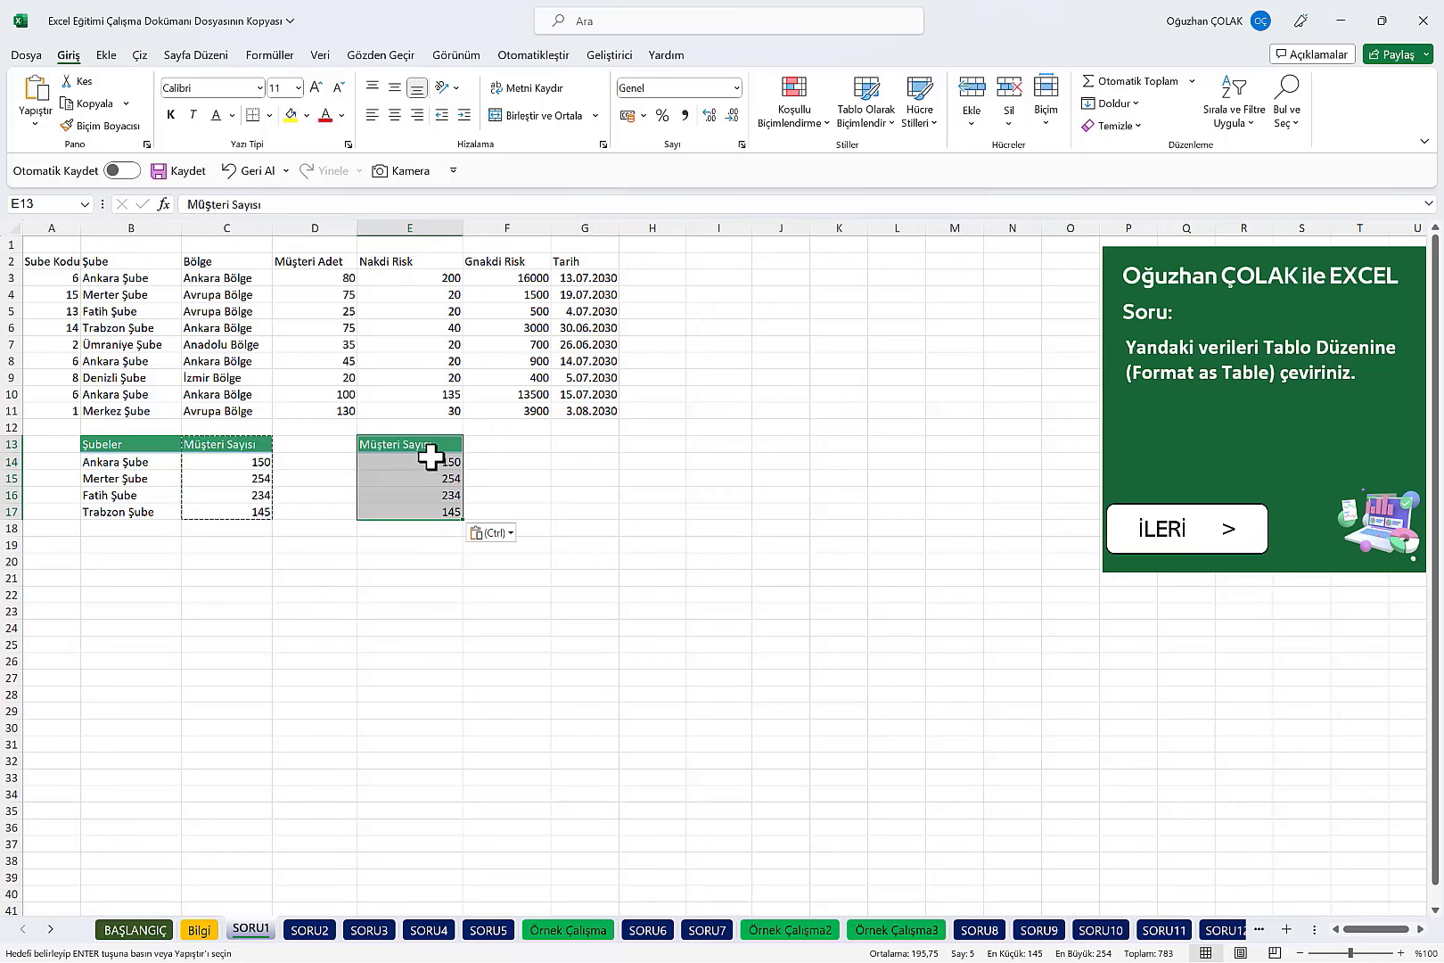
{"action": "left_click", "coordinate": [419, 578]}
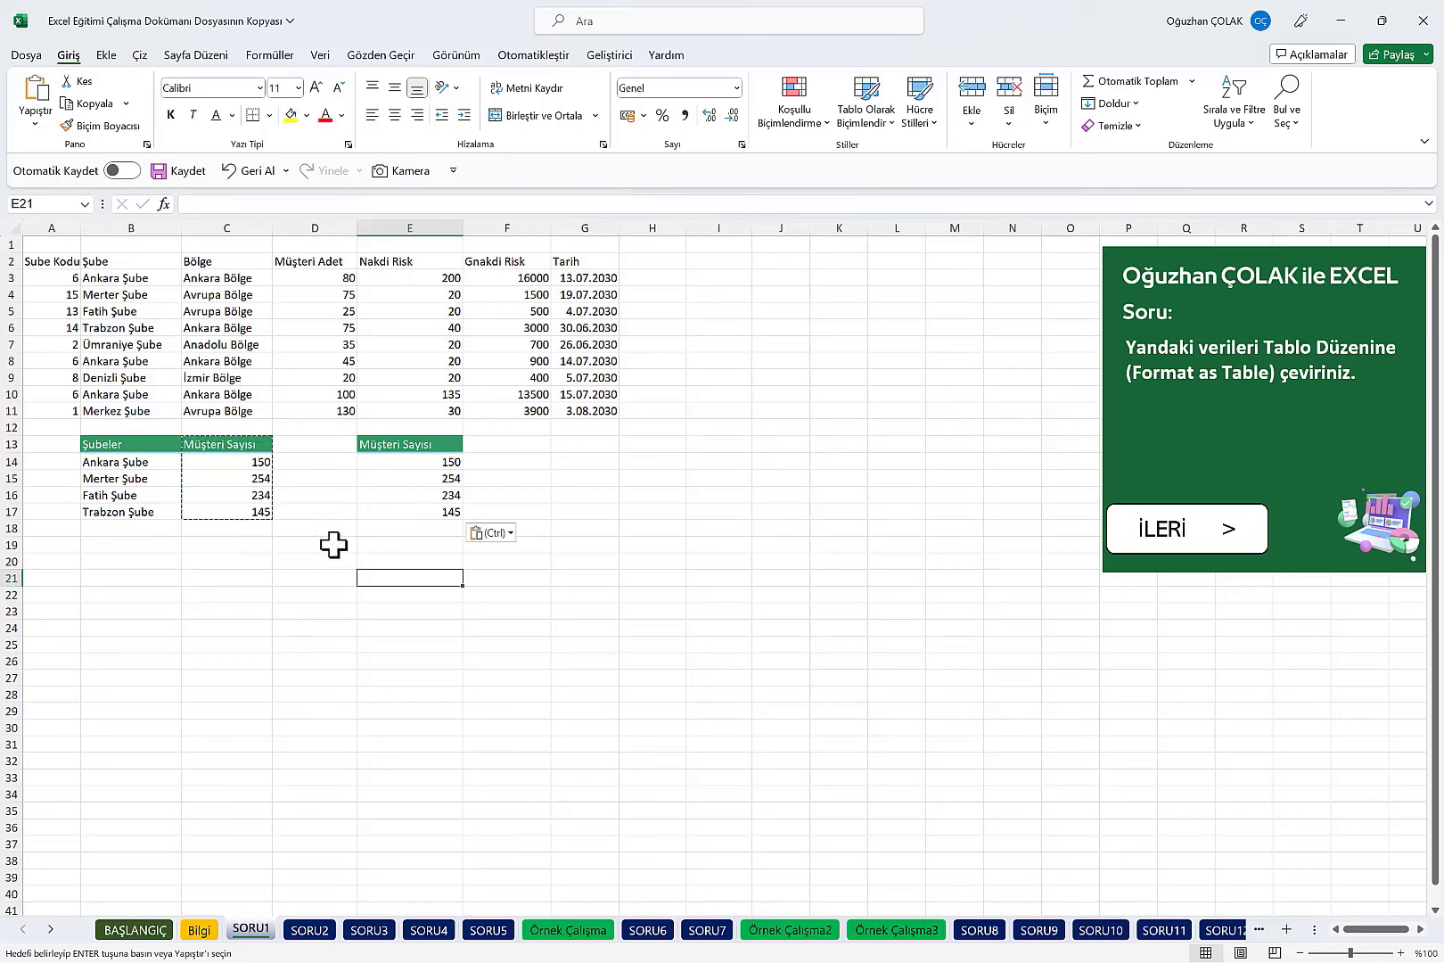
{"action": "key", "text": "Escape"}
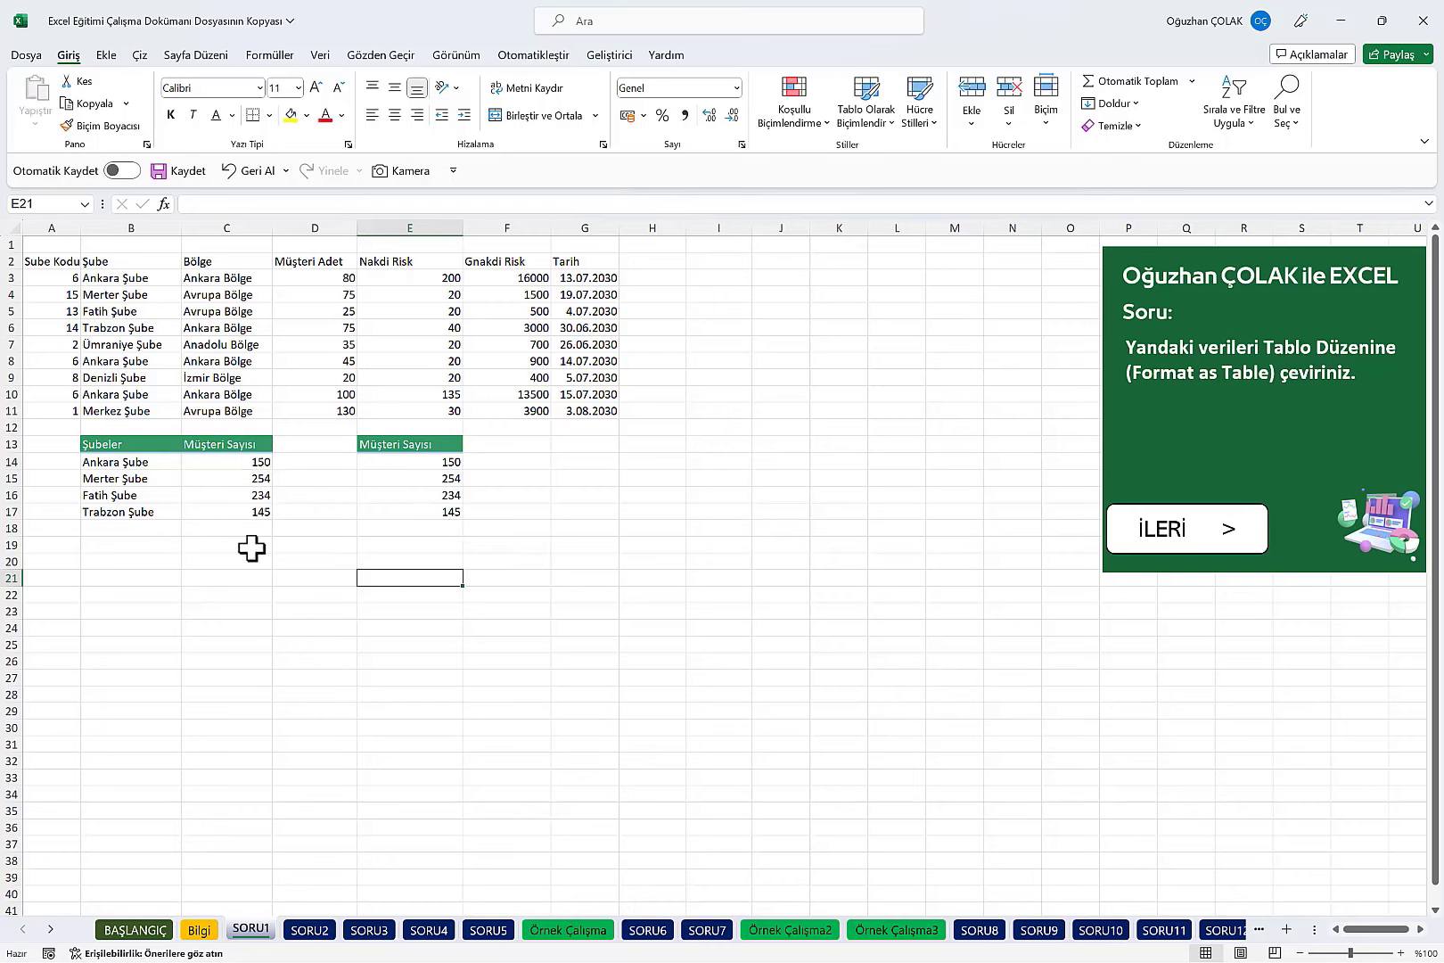
Step: Copy C13:C17 with the ribbon Copy command and paste it into F13:F17
{"action": "left_click_drag", "start_coordinate": [234, 441], "coordinate": [234, 505]}
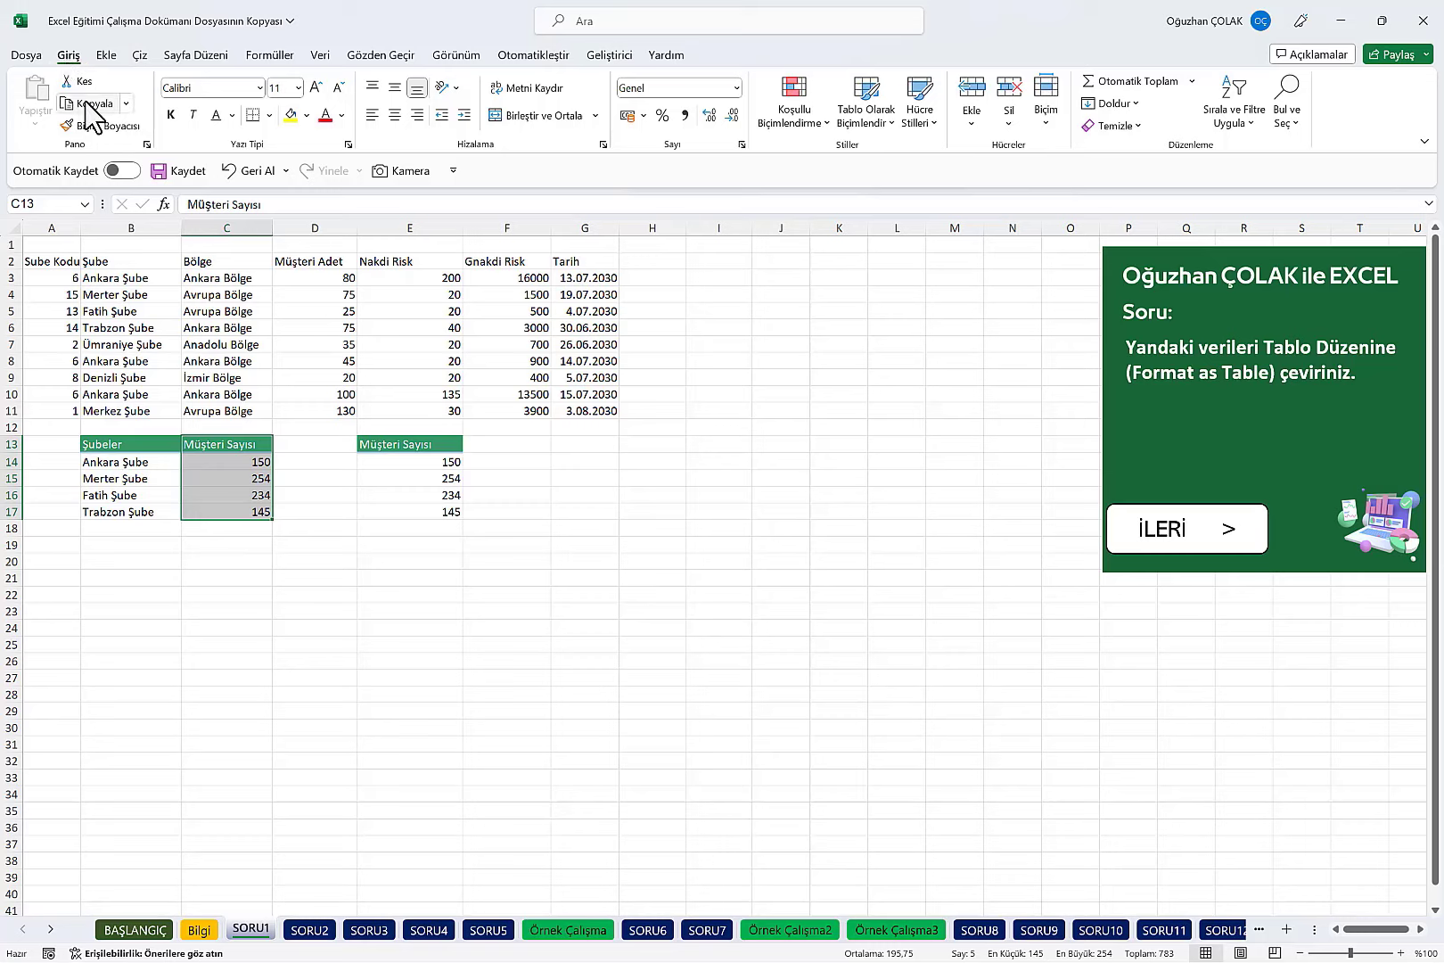
{"action": "left_click", "coordinate": [125, 103]}
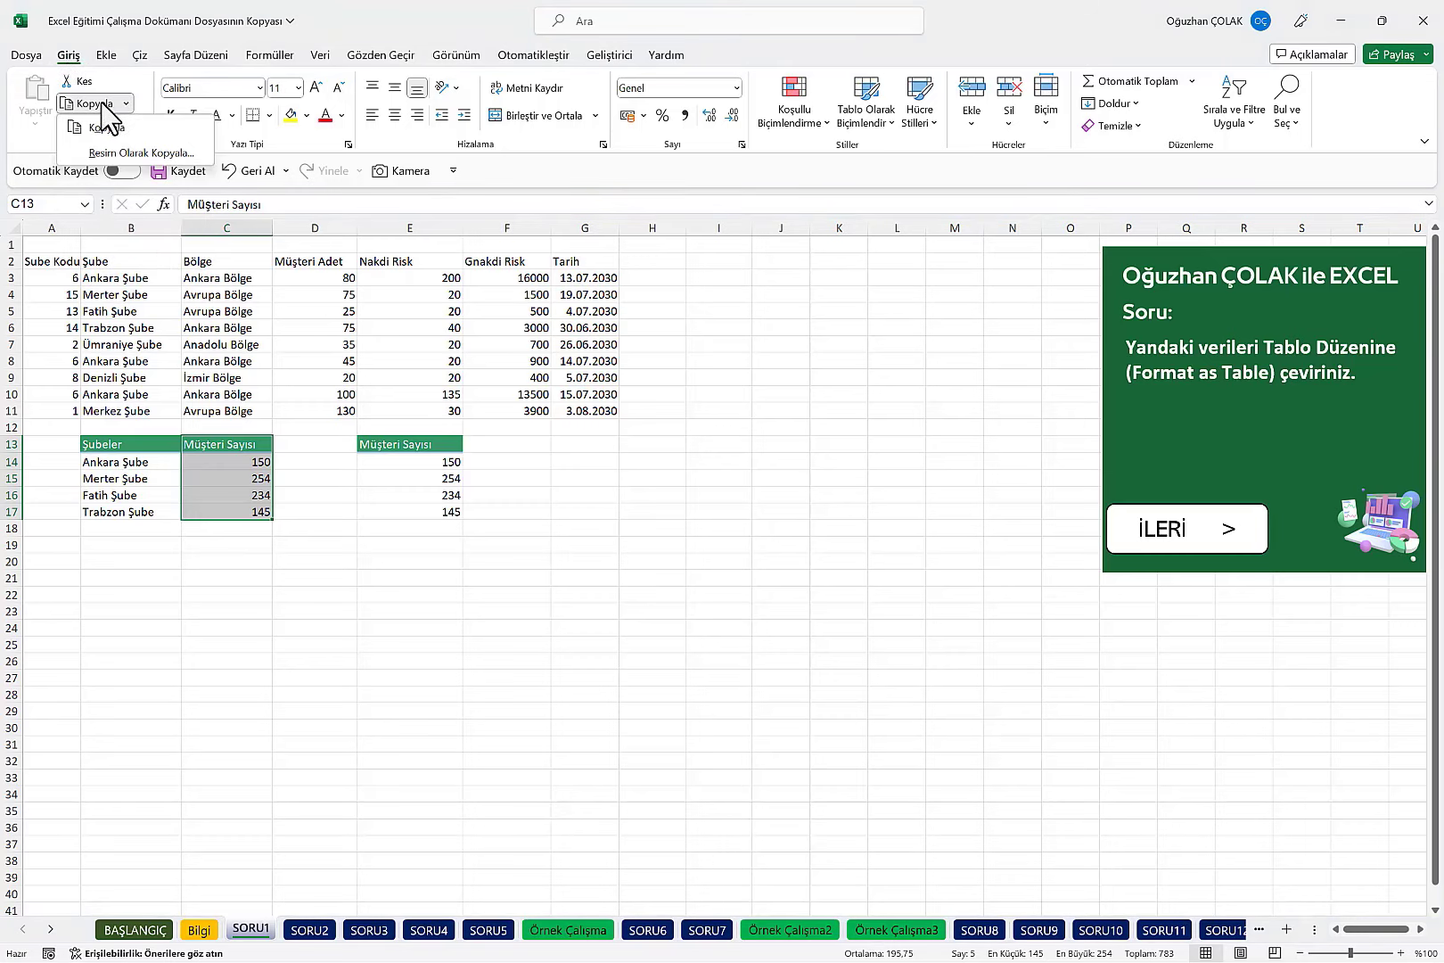
{"action": "left_click", "coordinate": [107, 130]}
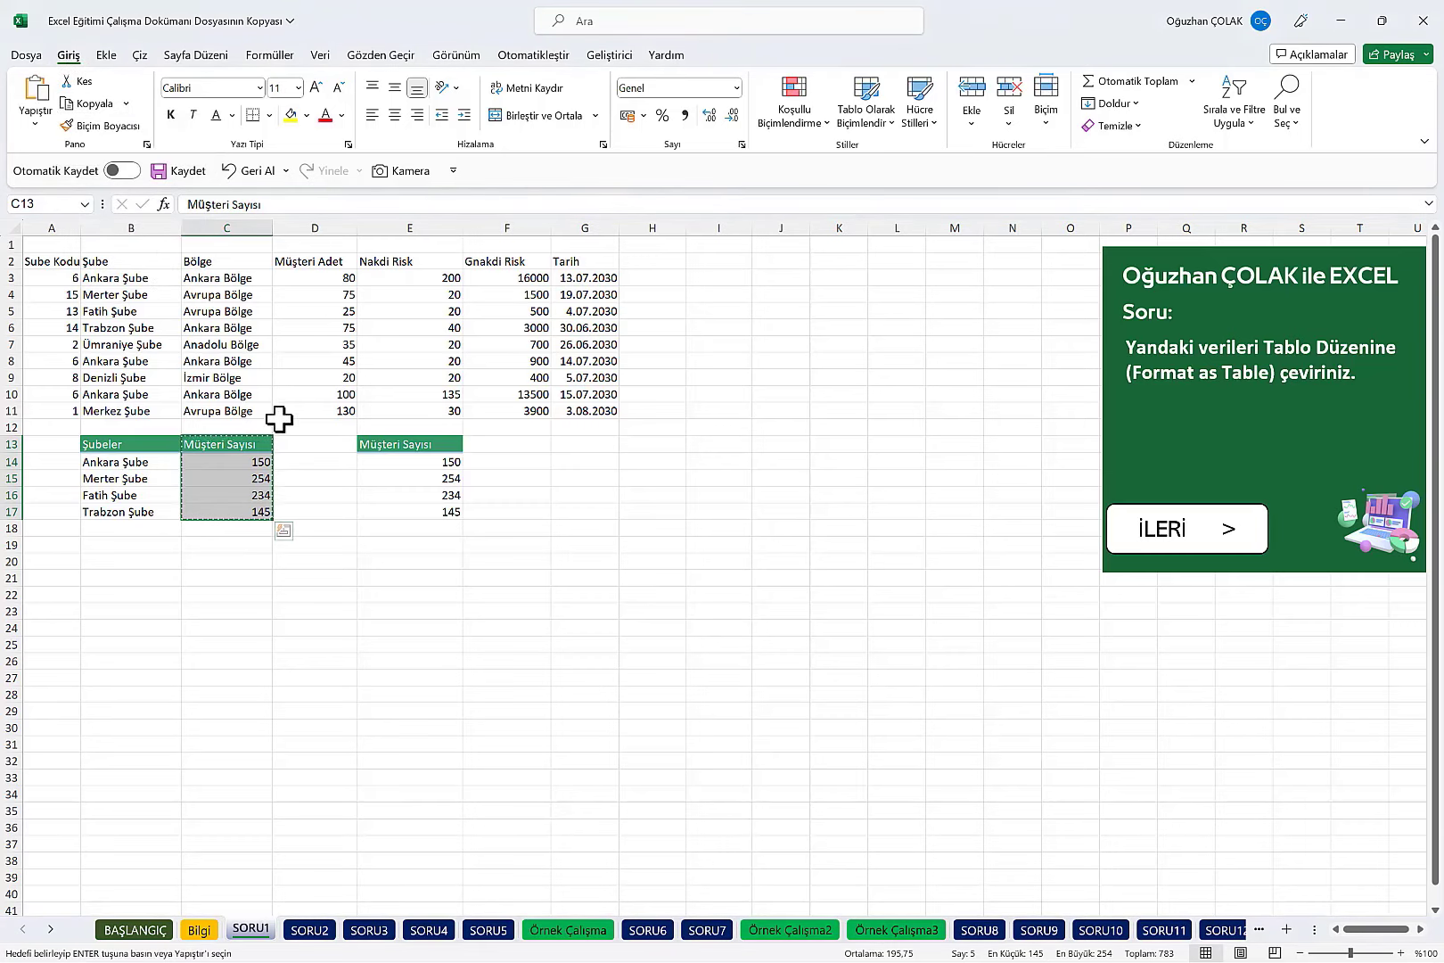
{"action": "left_click", "coordinate": [505, 443]}
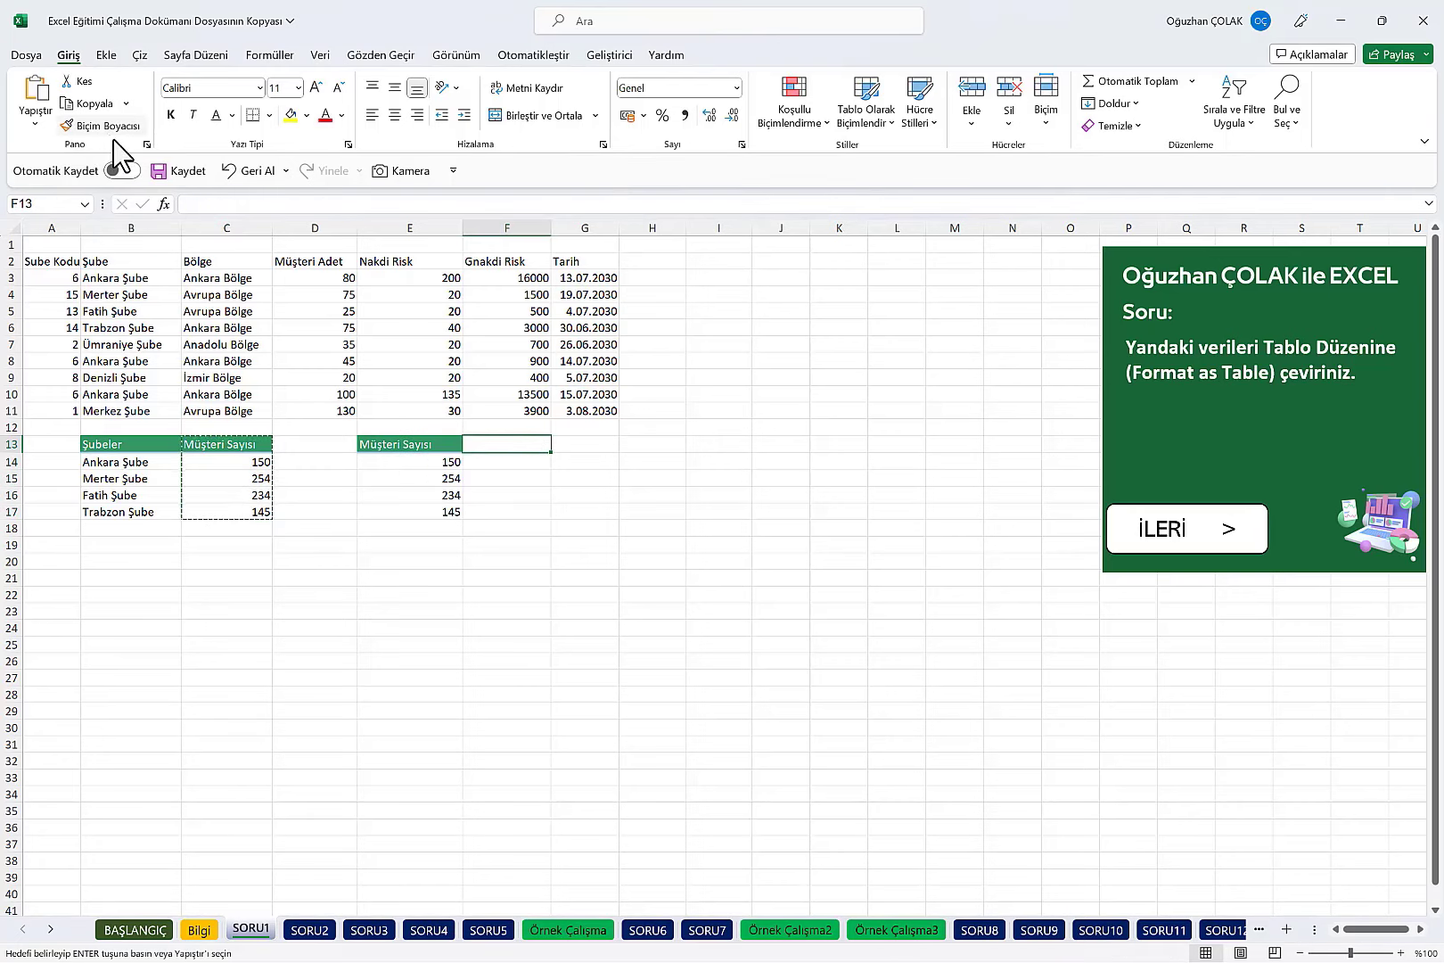
{"action": "left_click", "coordinate": [36, 89]}
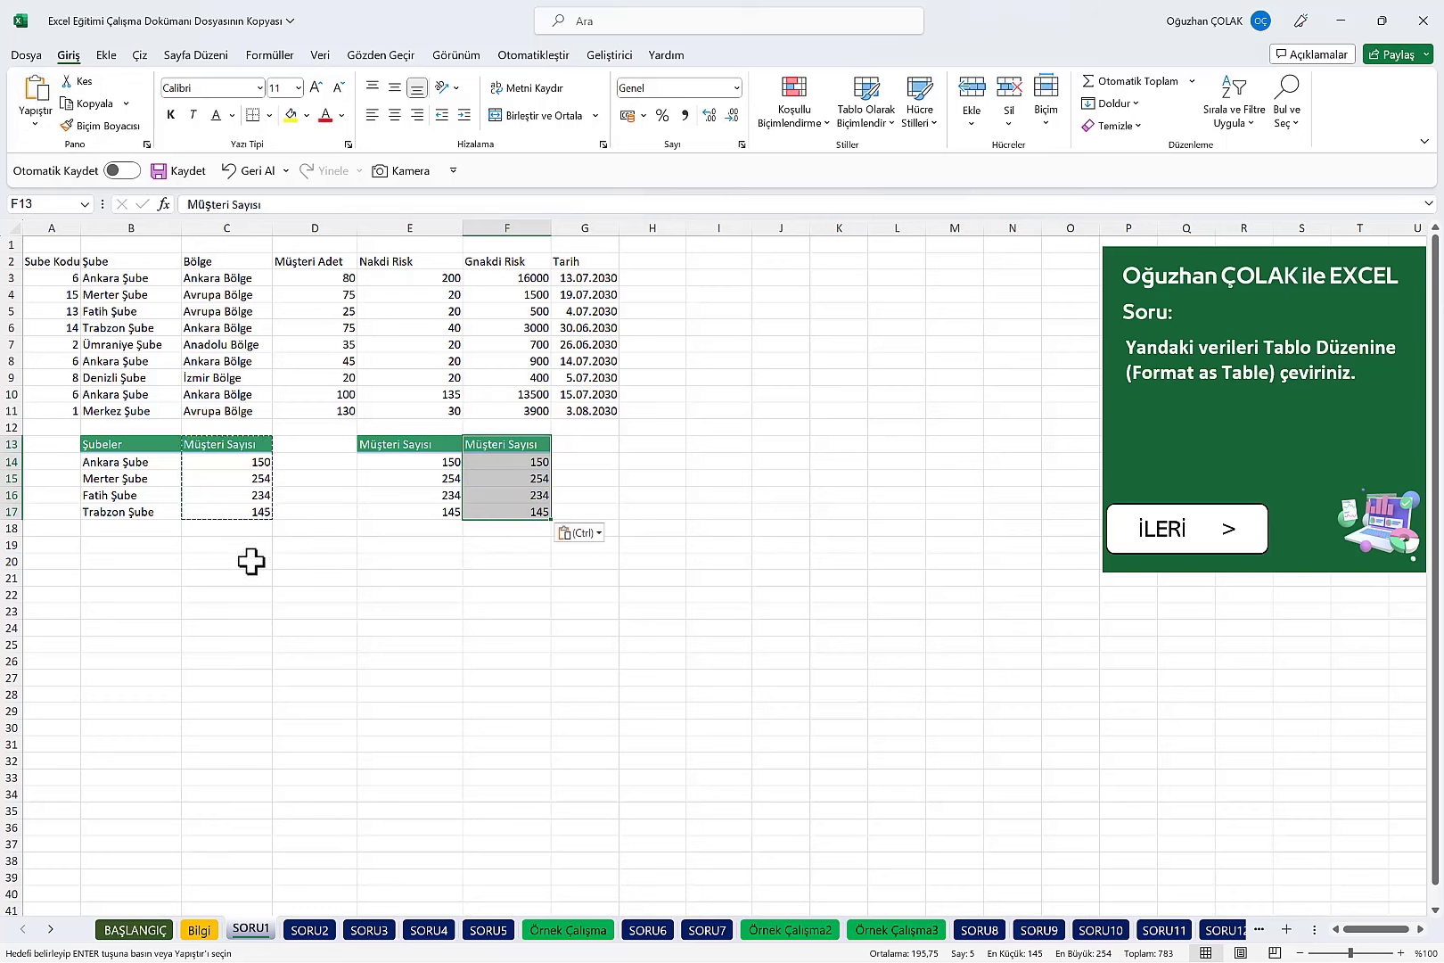
{"action": "key", "text": "Escape"}
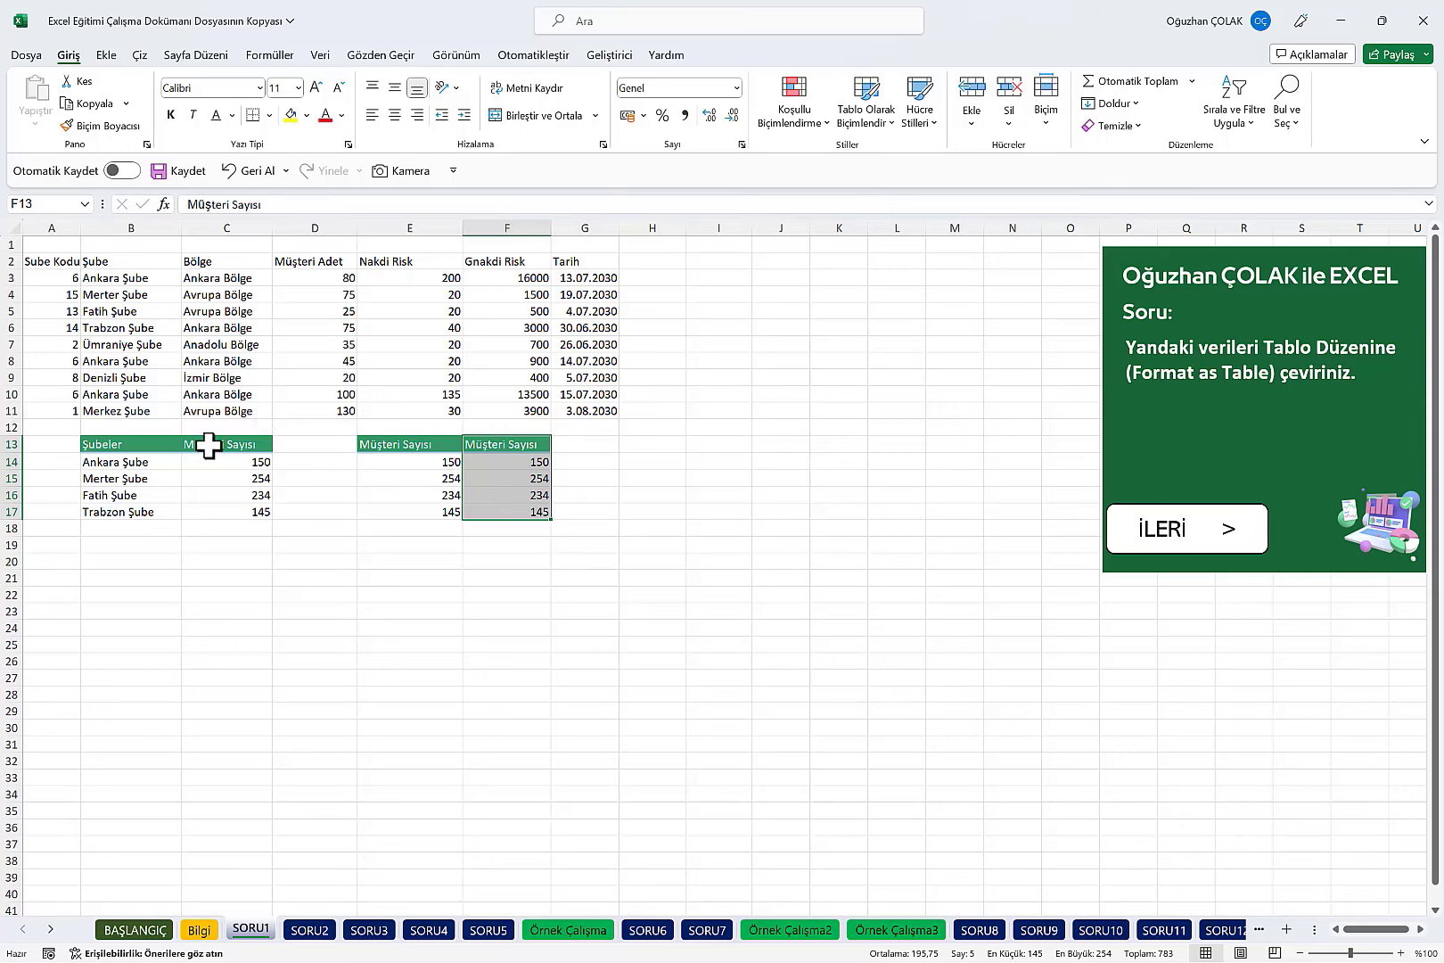
Step: Cut the Müşteri Sayısı values from C13:C17 and paste them into G13:G17
{"action": "left_click_drag", "start_coordinate": [207, 446], "coordinate": [222, 512]}
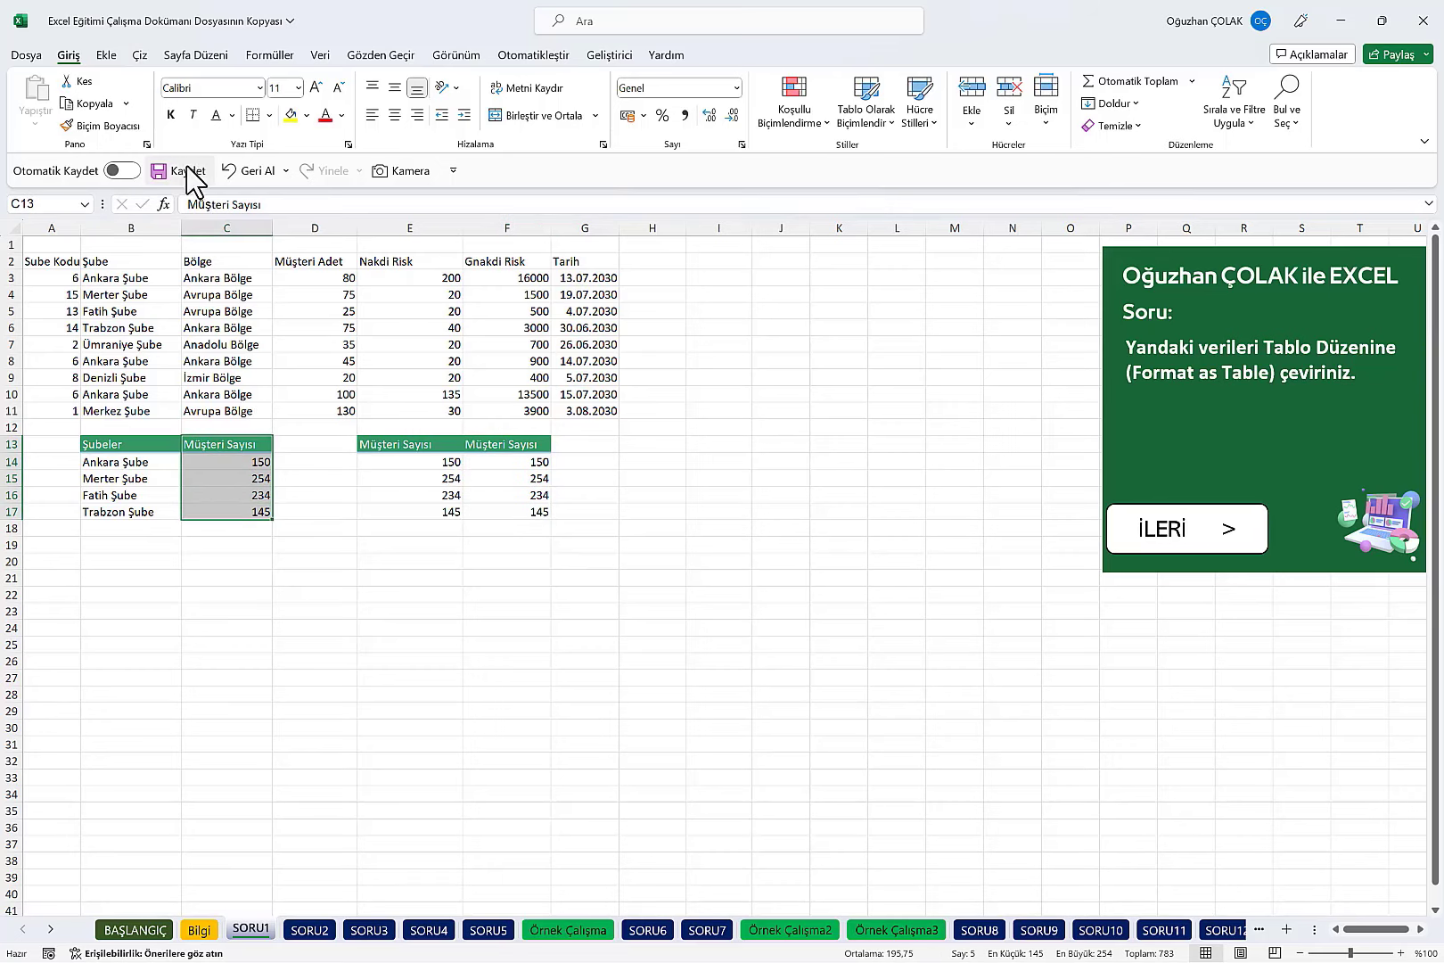
{"action": "left_click", "coordinate": [89, 101]}
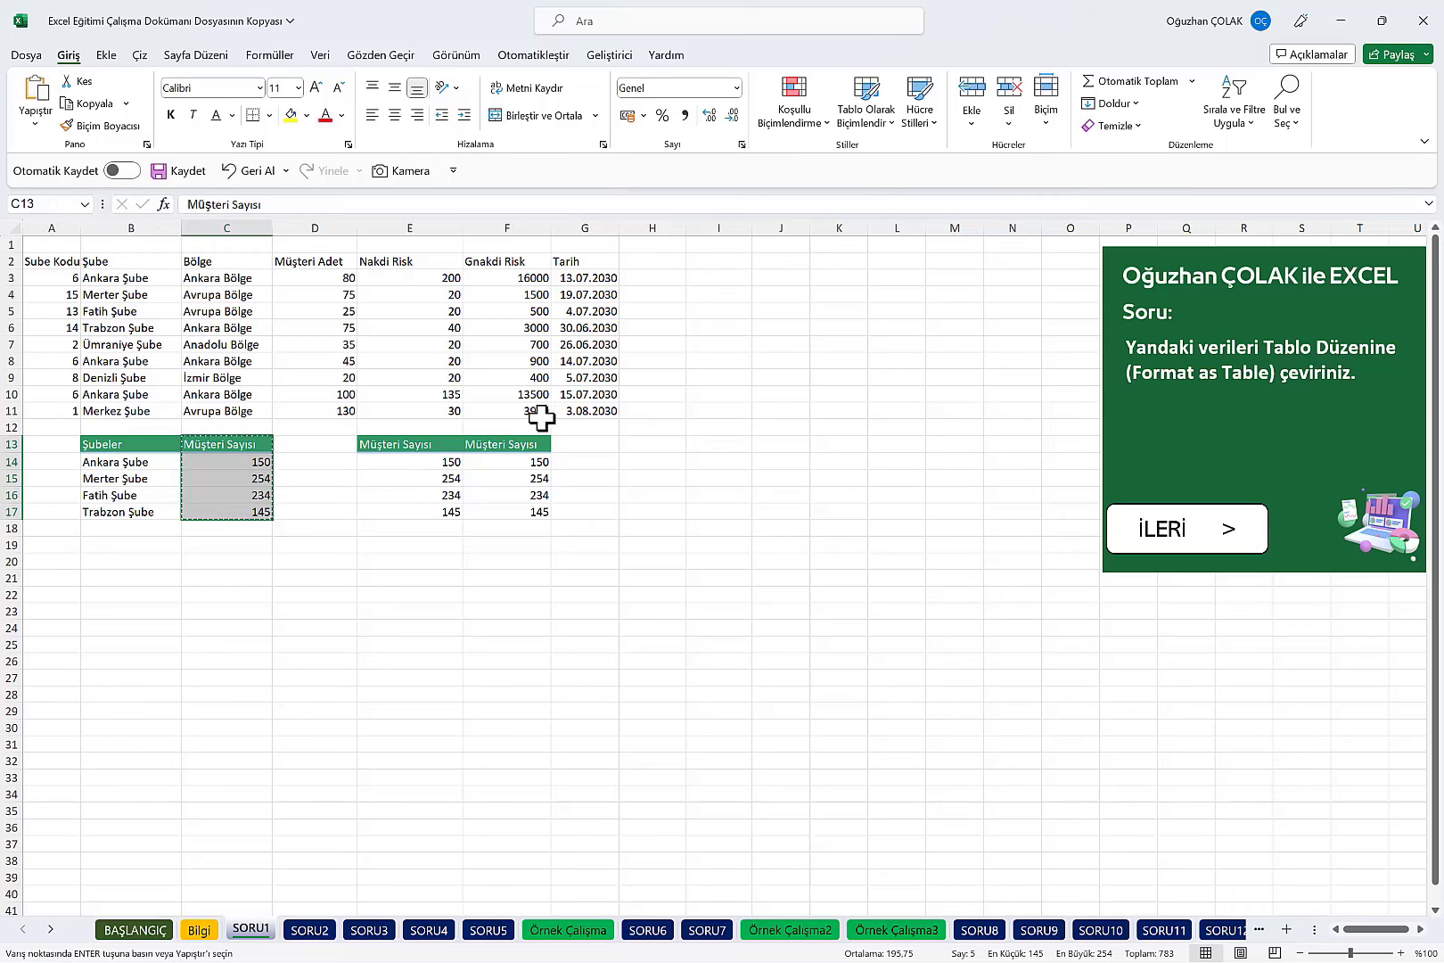
{"action": "left_click", "coordinate": [588, 445]}
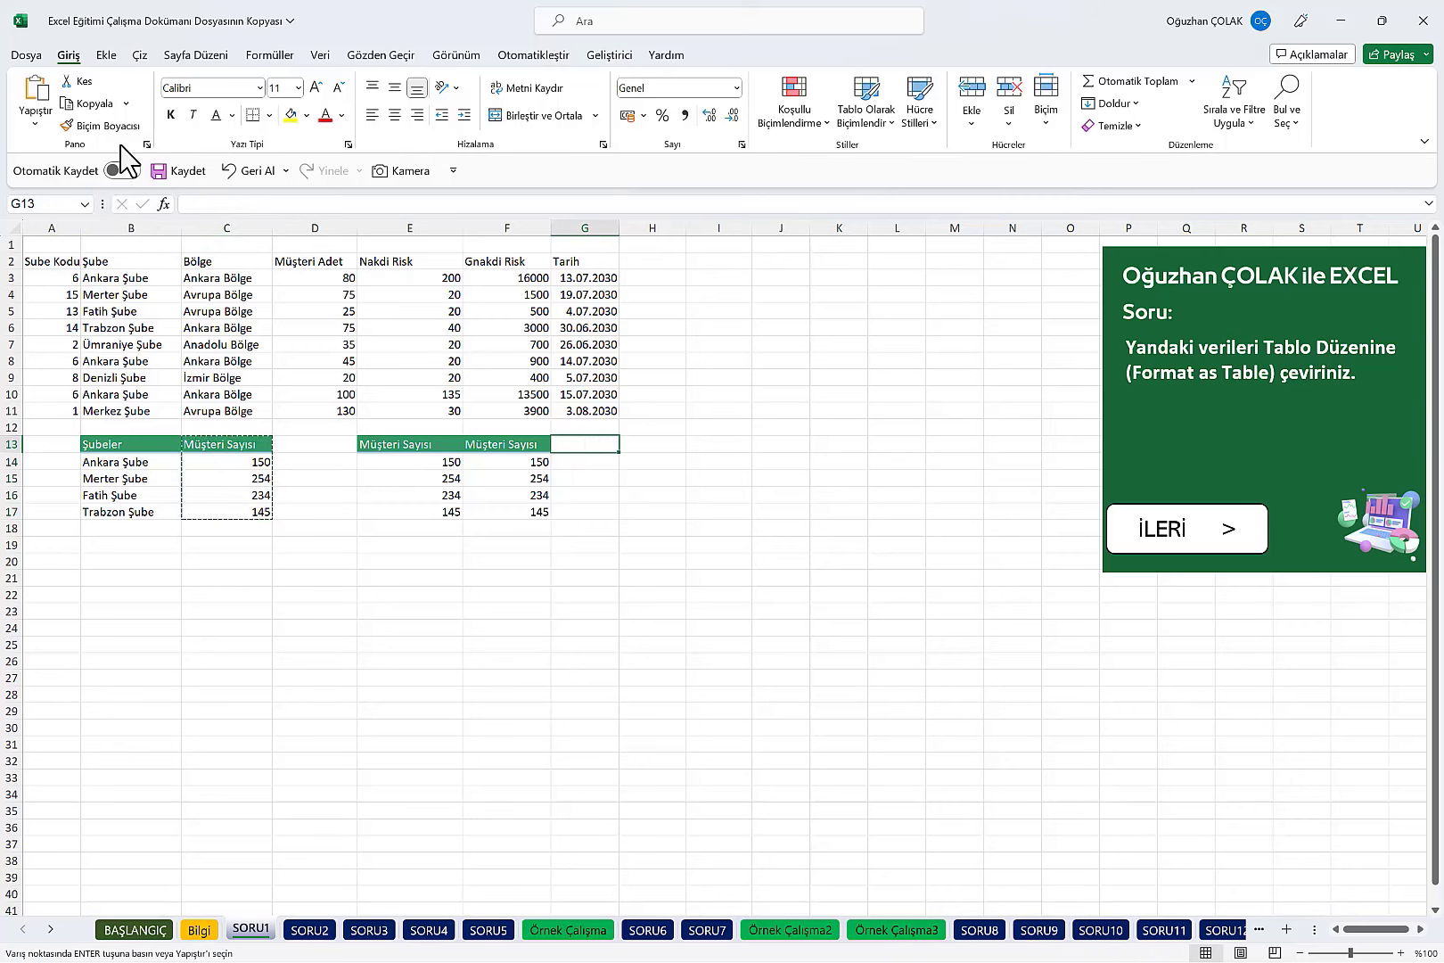
{"action": "left_click", "coordinate": [26, 98]}
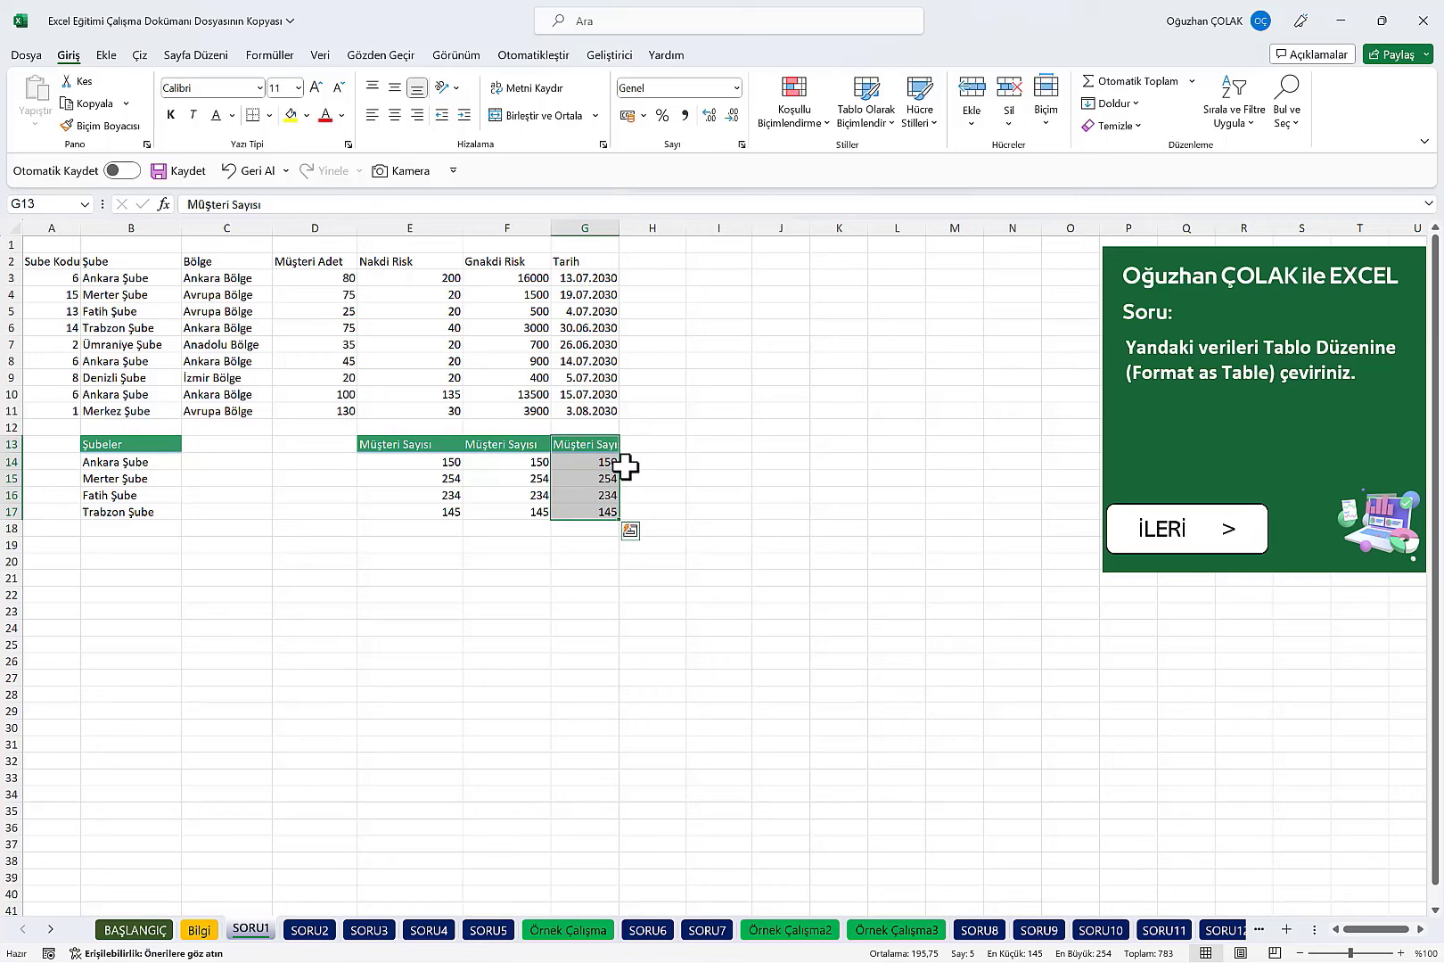
{"action": "key", "text": "ctrl+c"}
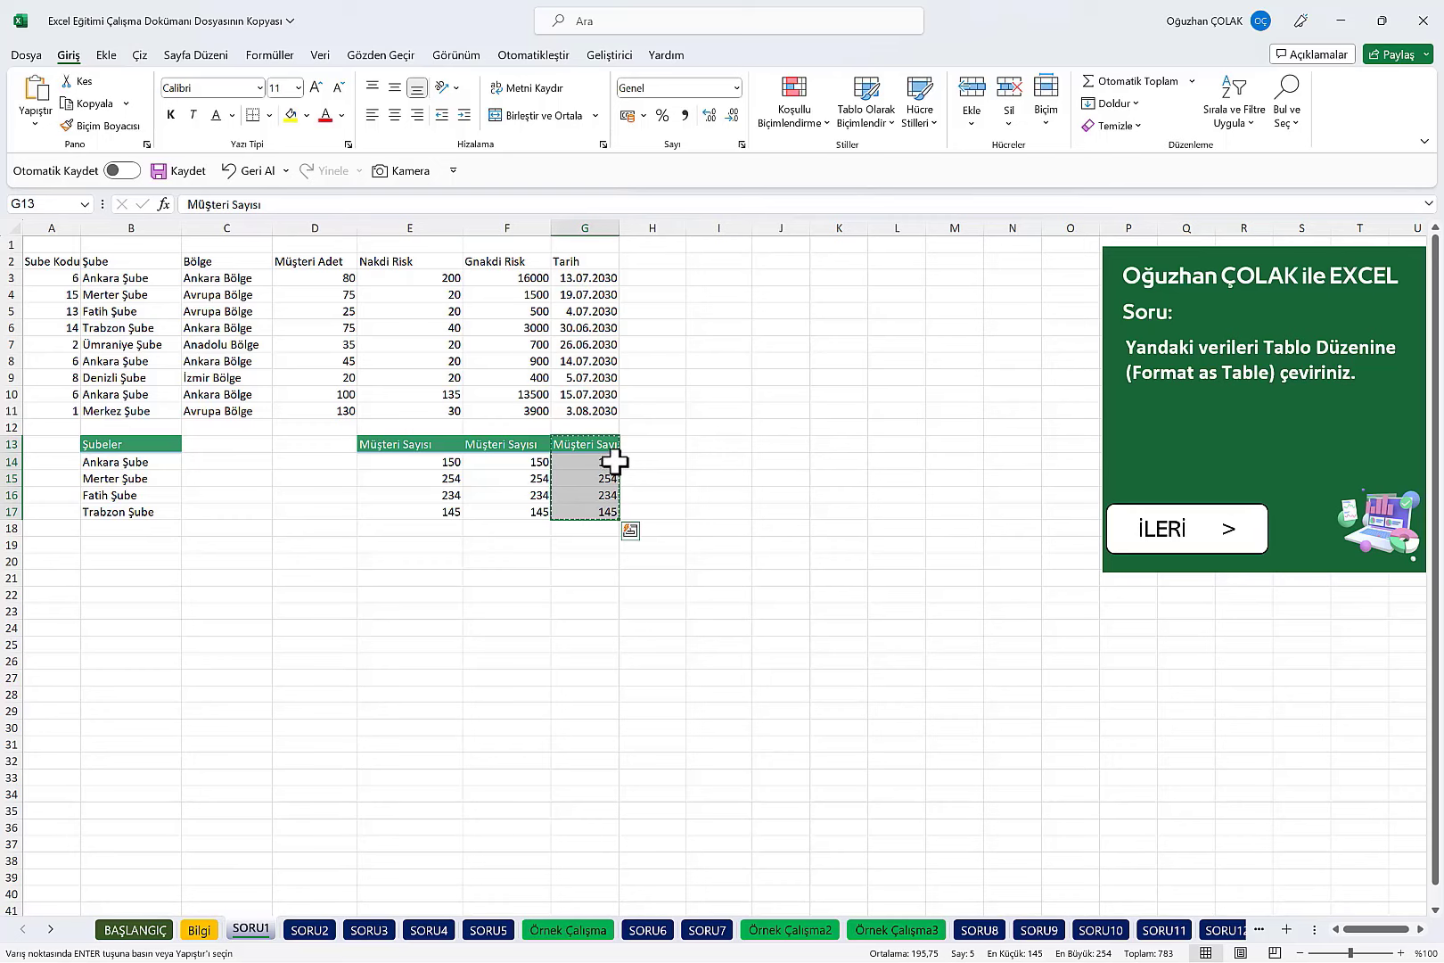
Step: Paste the Müşteri Sayısı values at C13 and drag the C13:C17 block back into column C
{"action": "left_click", "coordinate": [213, 443]}
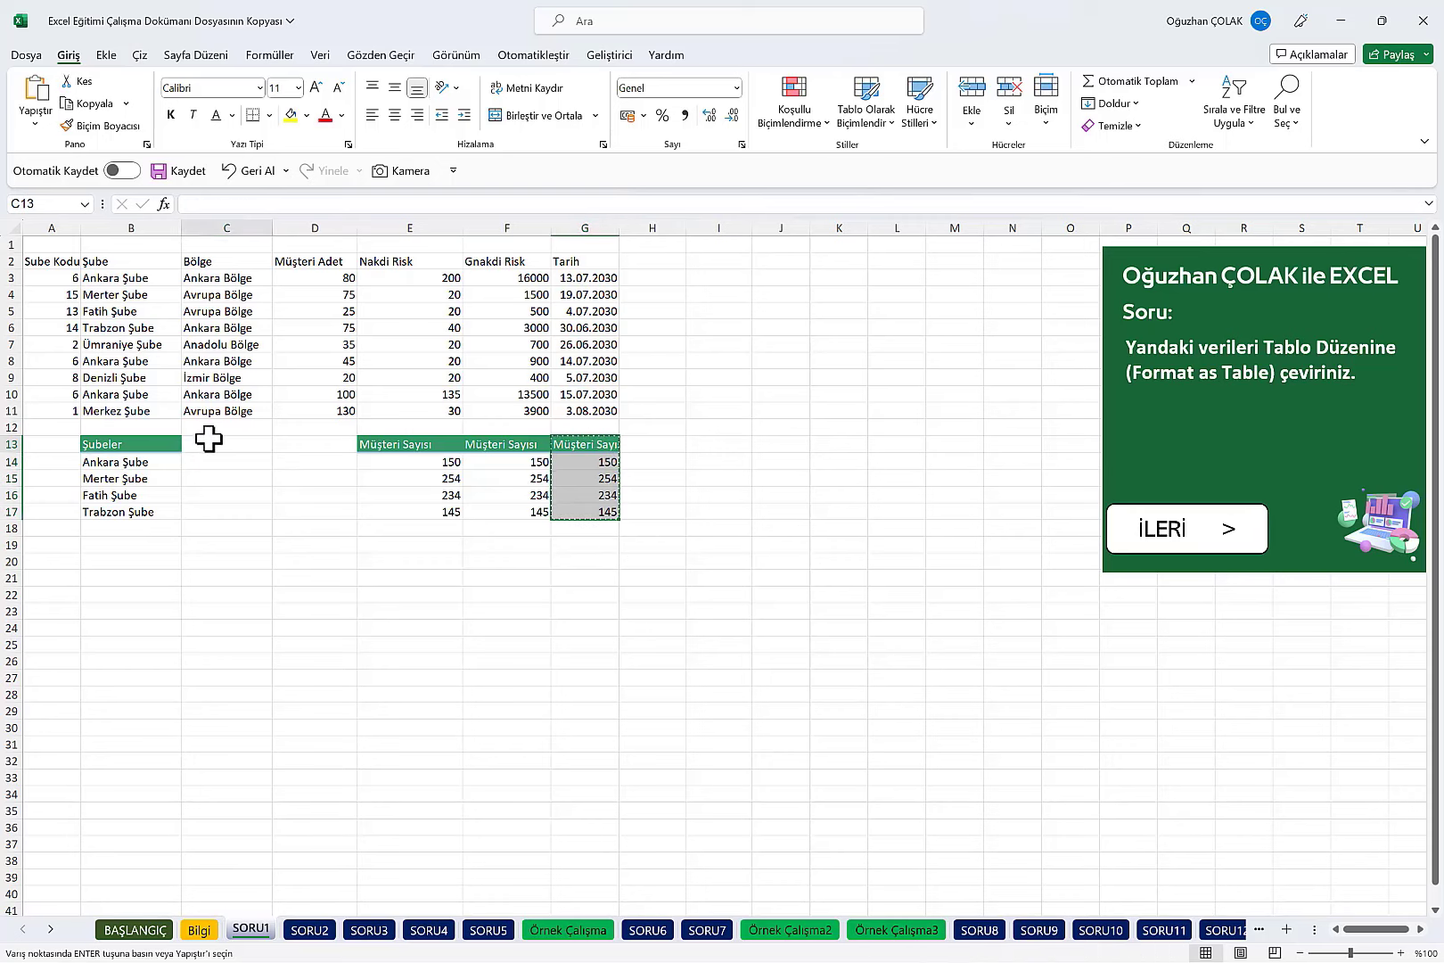
{"action": "key", "text": "ctrl+v"}
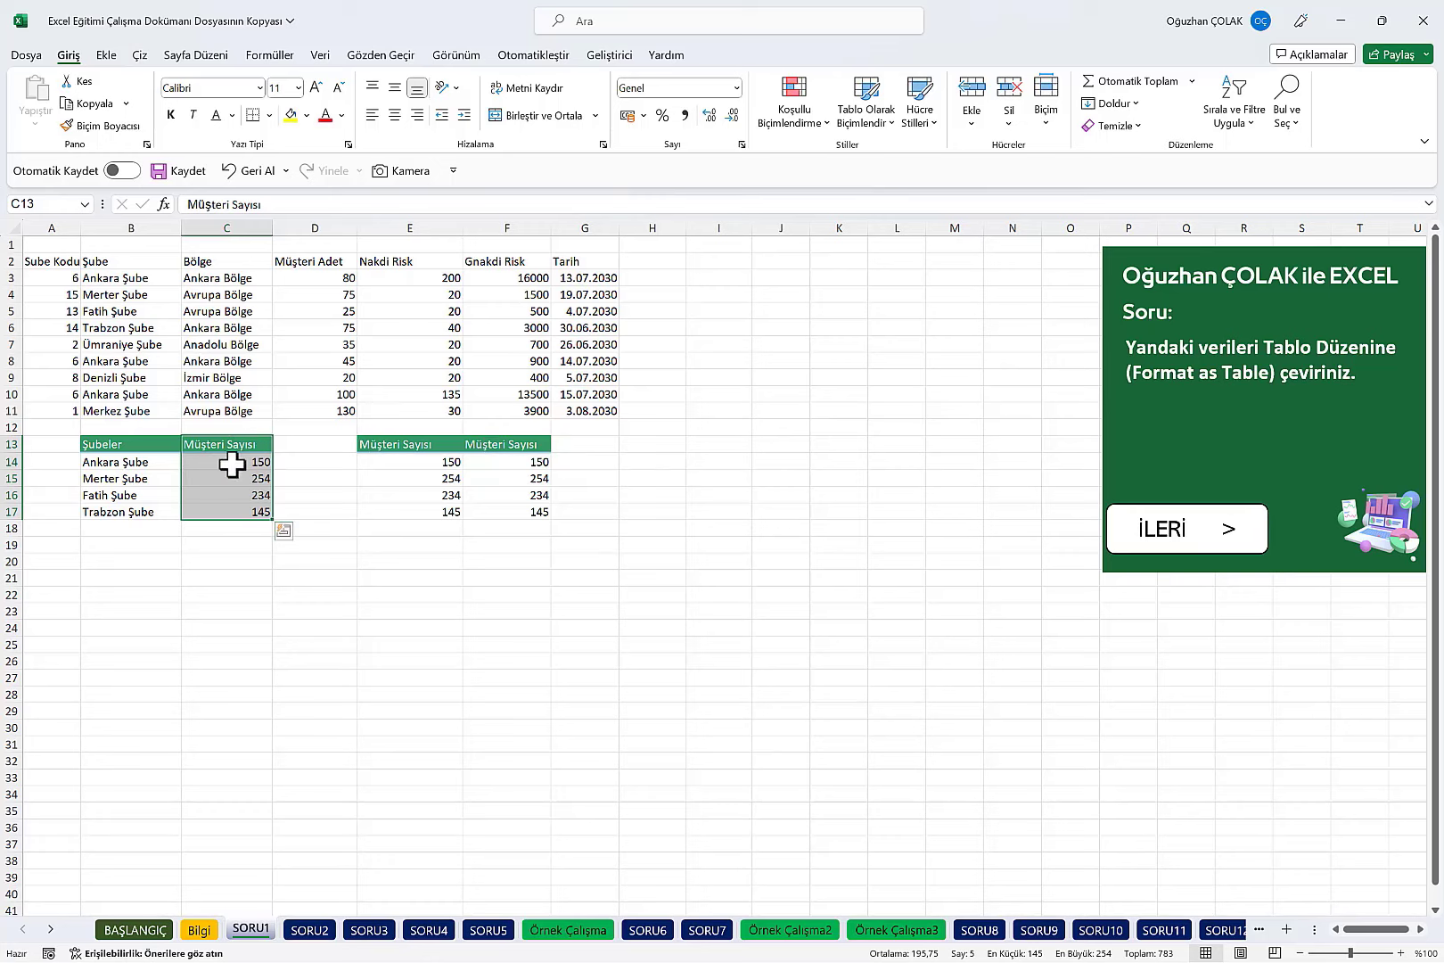
{"action": "mouse_move", "coordinate": [226, 477]}
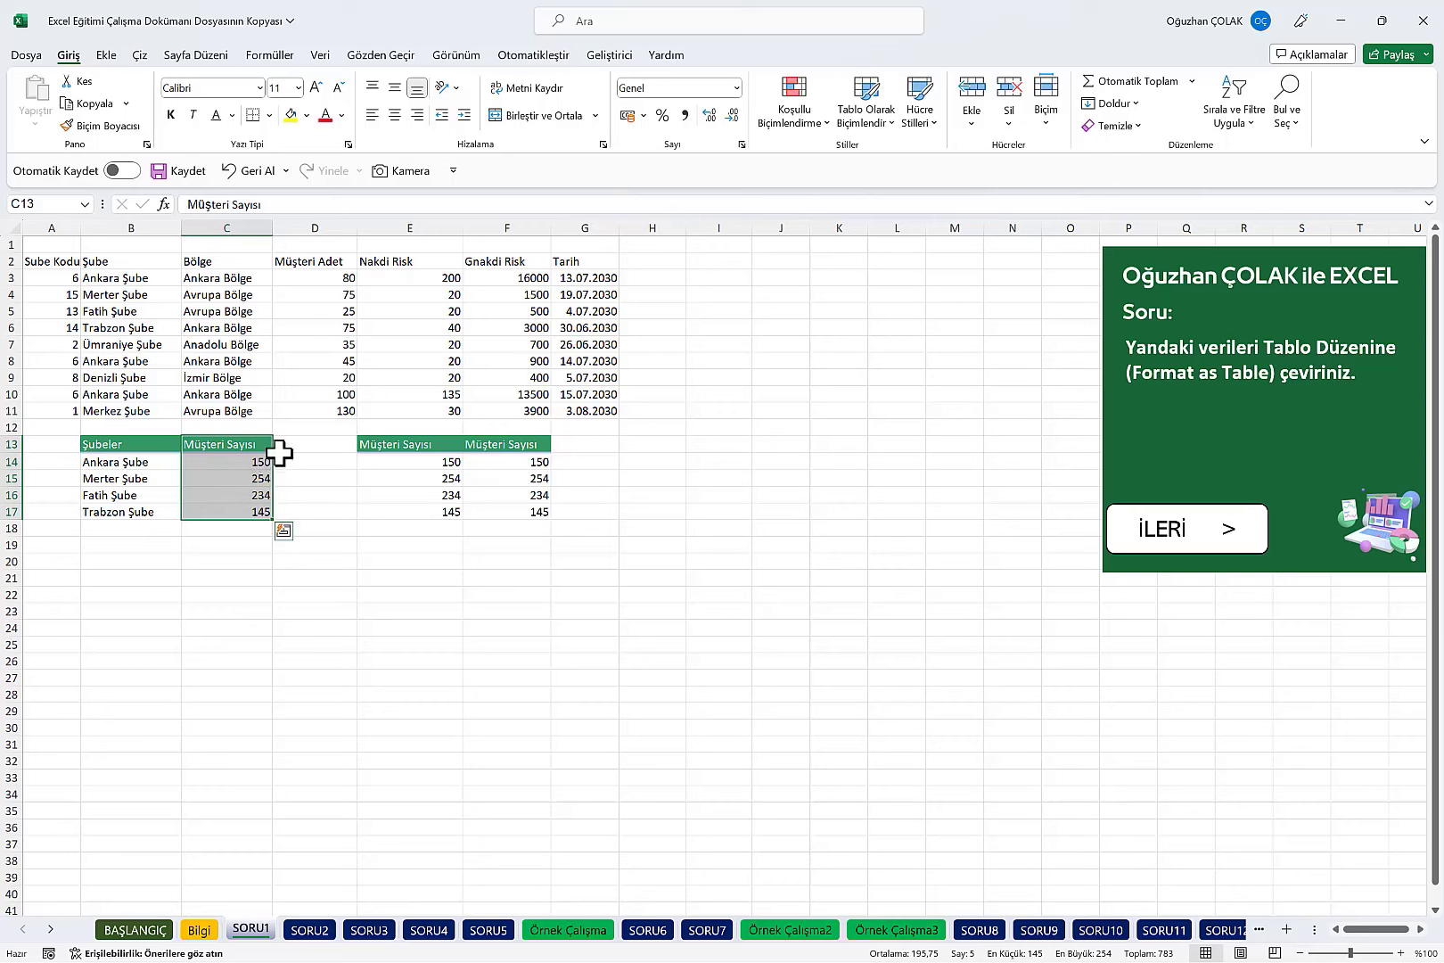
{"action": "left_click_drag", "start_coordinate": [211, 443], "coordinate": [213, 506]}
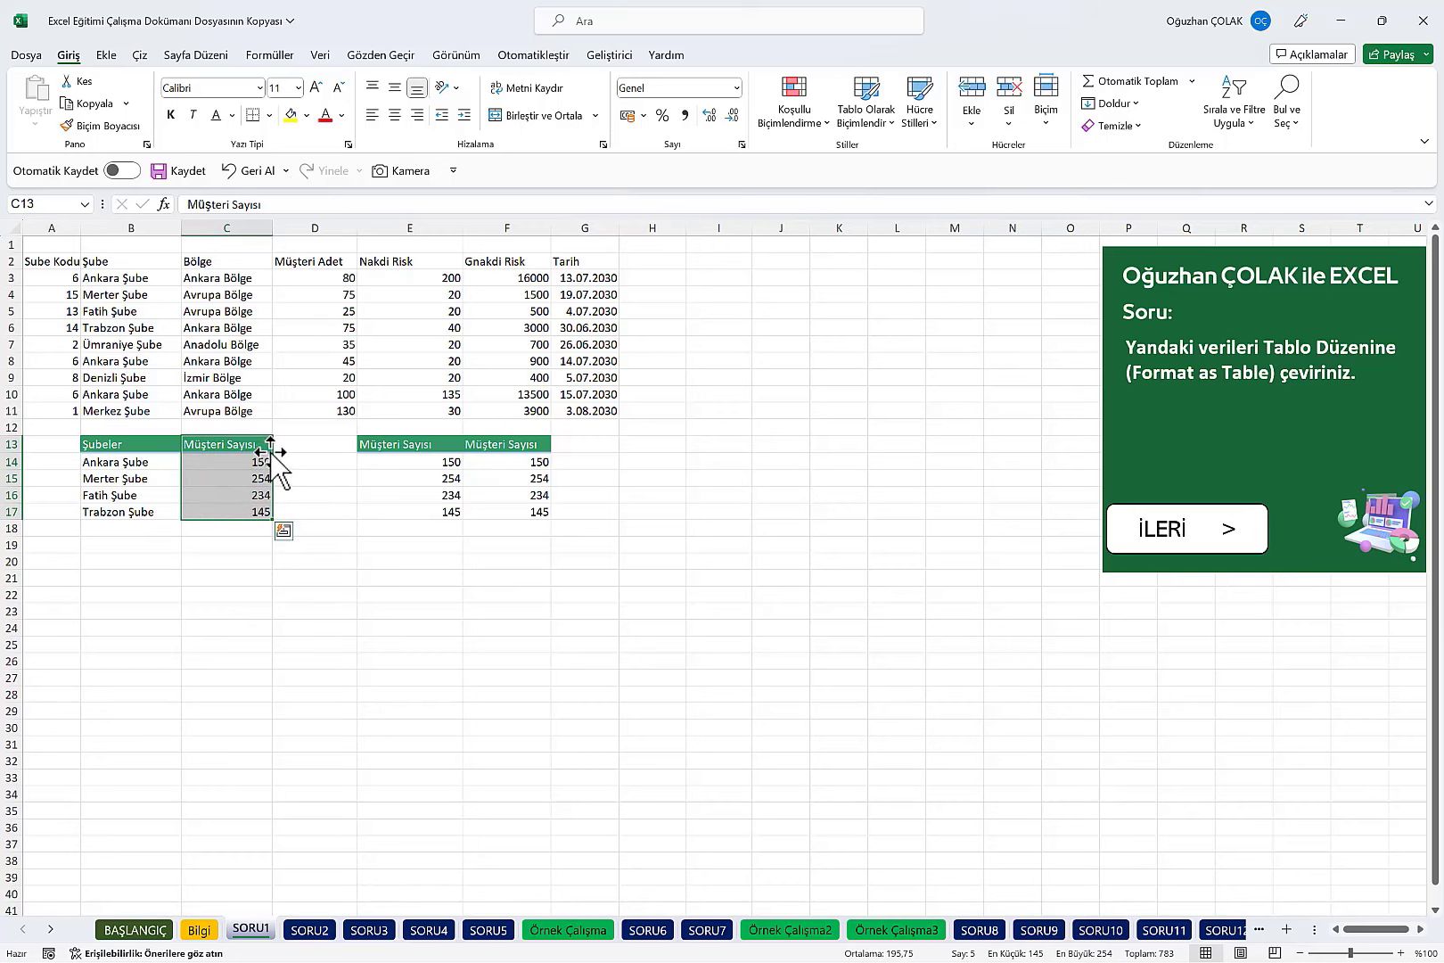
{"action": "left_click_drag", "start_coordinate": [272, 447], "coordinate": [772, 446]}
{"action": "left_click_drag", "start_coordinate": [773, 440], "coordinate": [236, 456]}
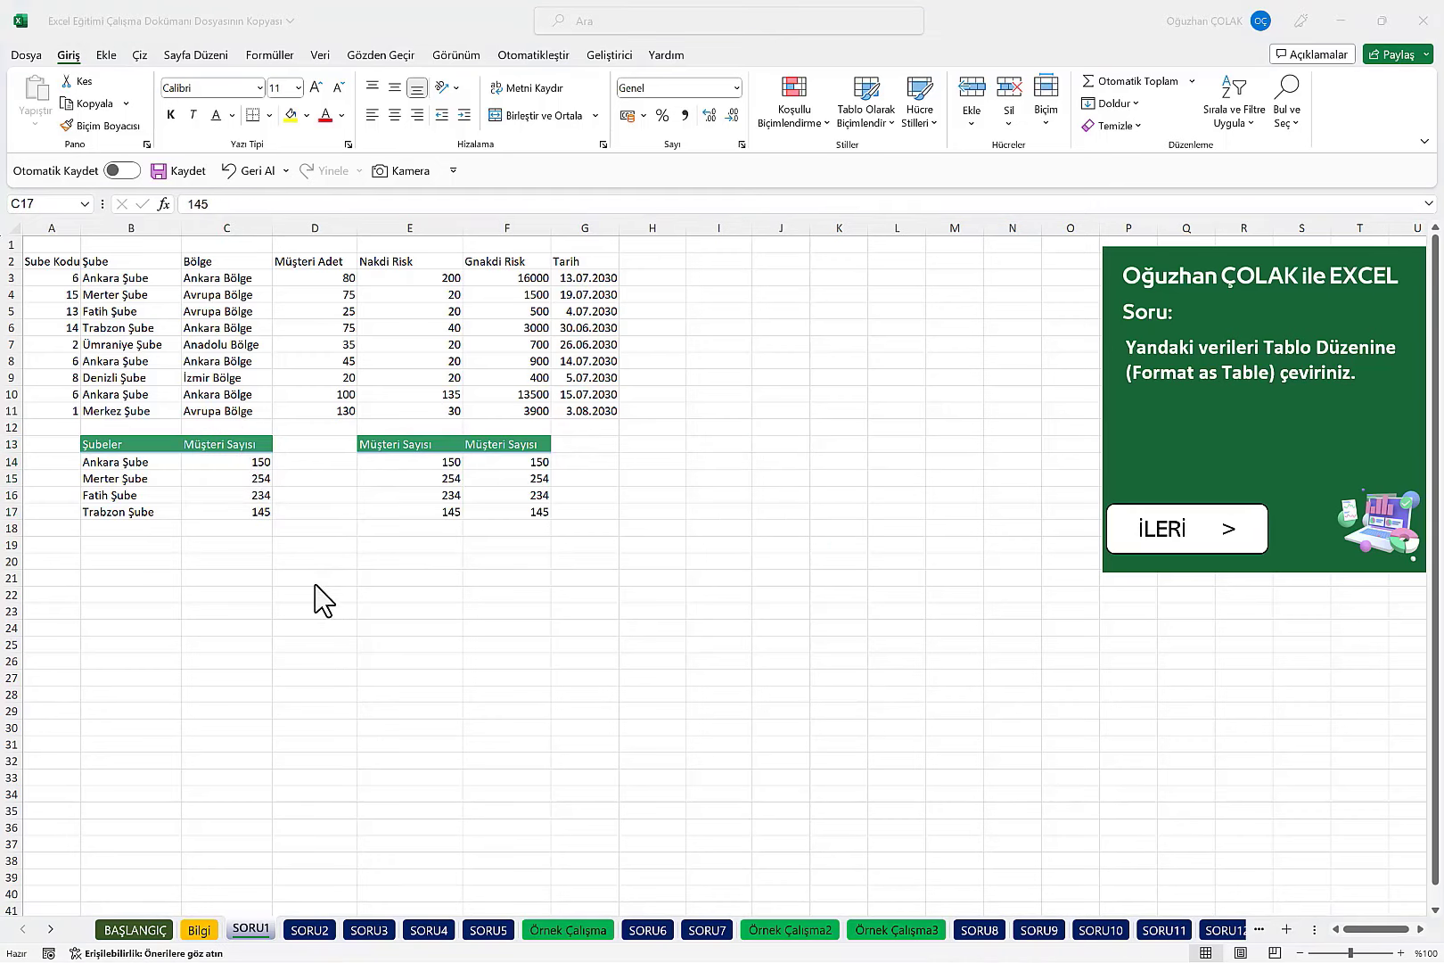
{"action": "left_click", "coordinate": [239, 445]}
Step: Copy the Müşteri Sayısı range C13:C17 as a picture
{"action": "left_click_drag", "start_coordinate": [235, 458], "coordinate": [236, 506]}
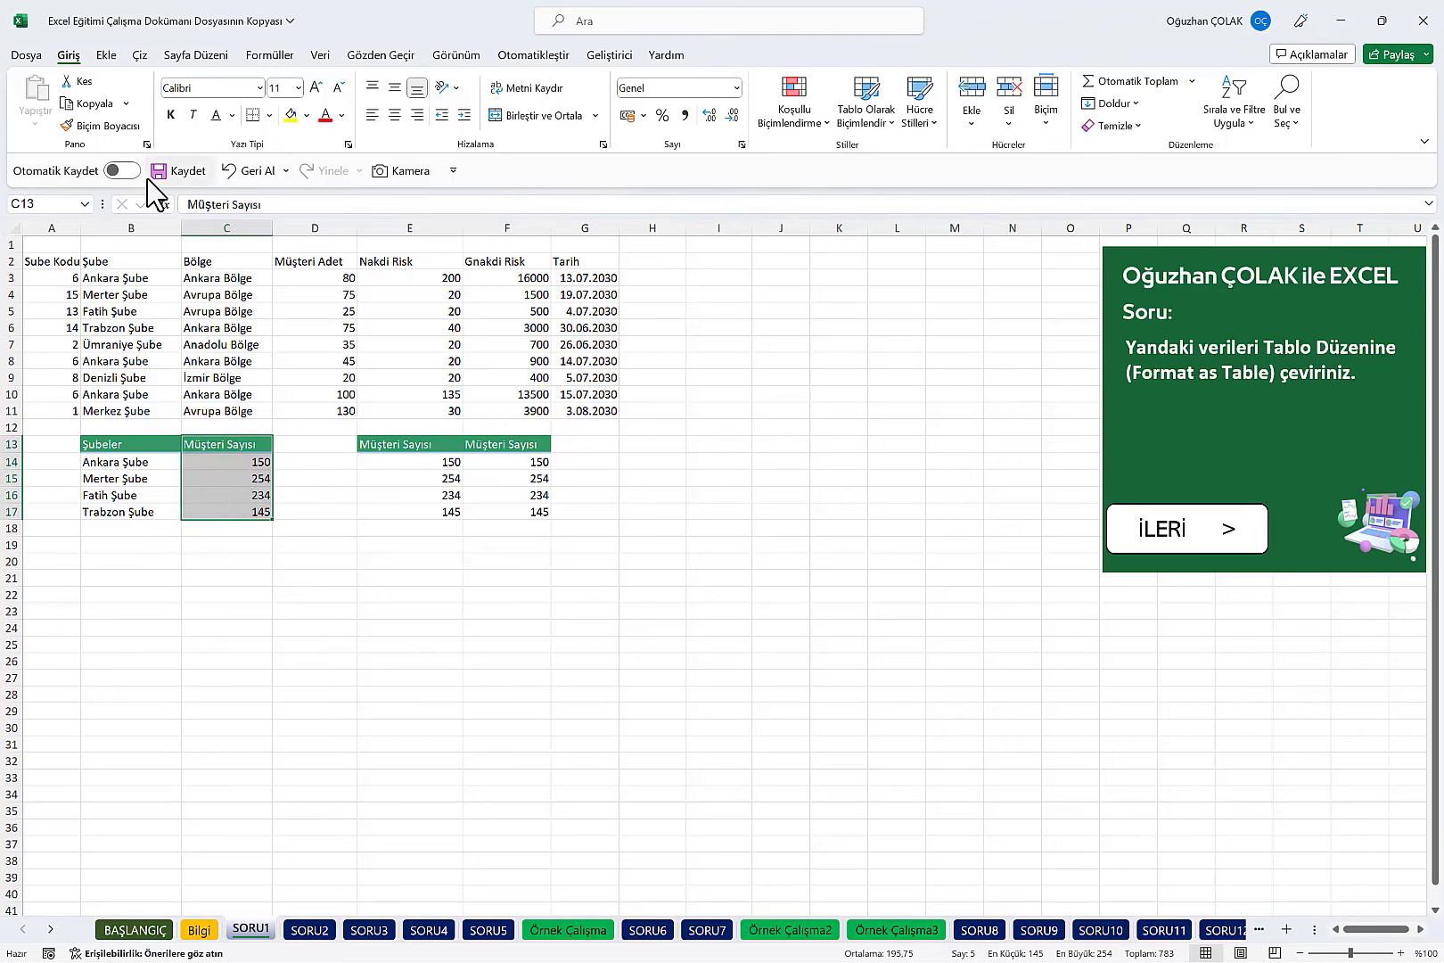
{"action": "left_click", "coordinate": [128, 108]}
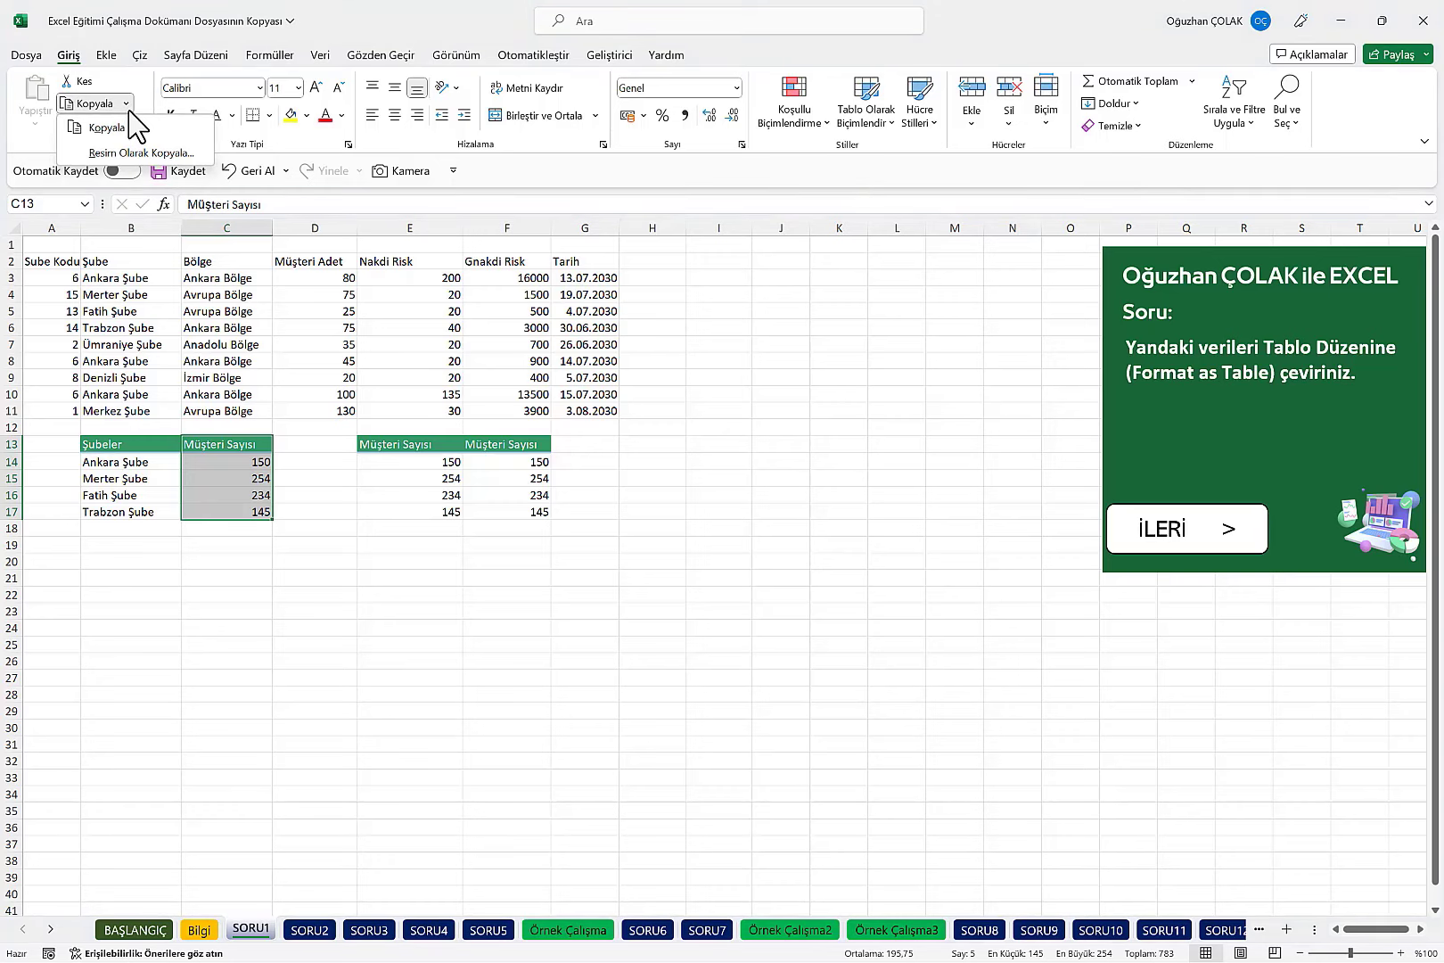
{"action": "left_click", "coordinate": [143, 153]}
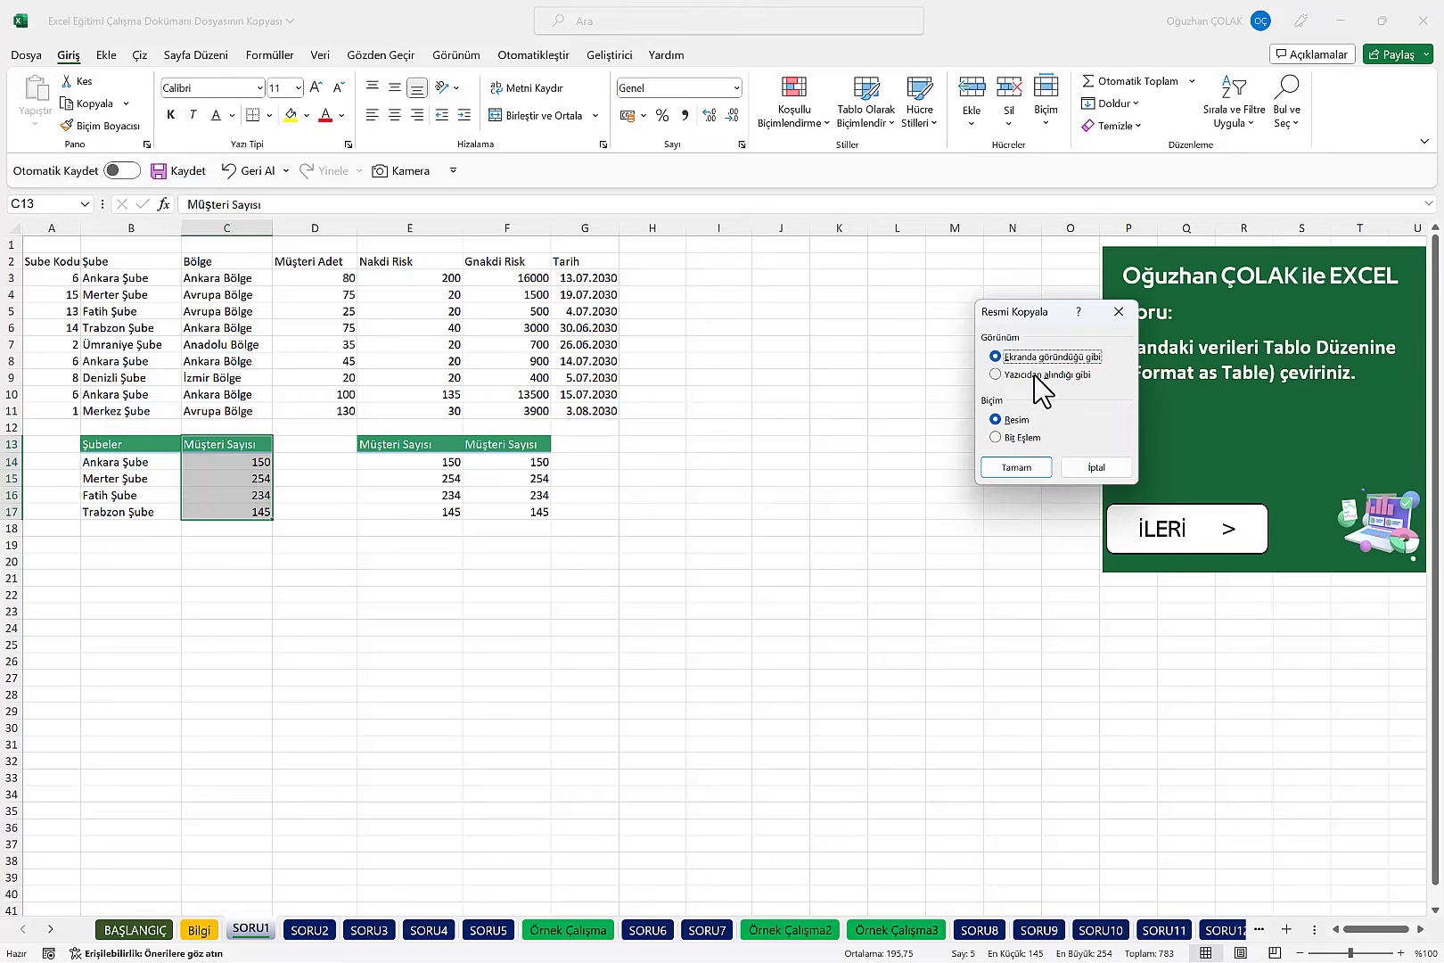
{"action": "left_click", "coordinate": [1024, 471]}
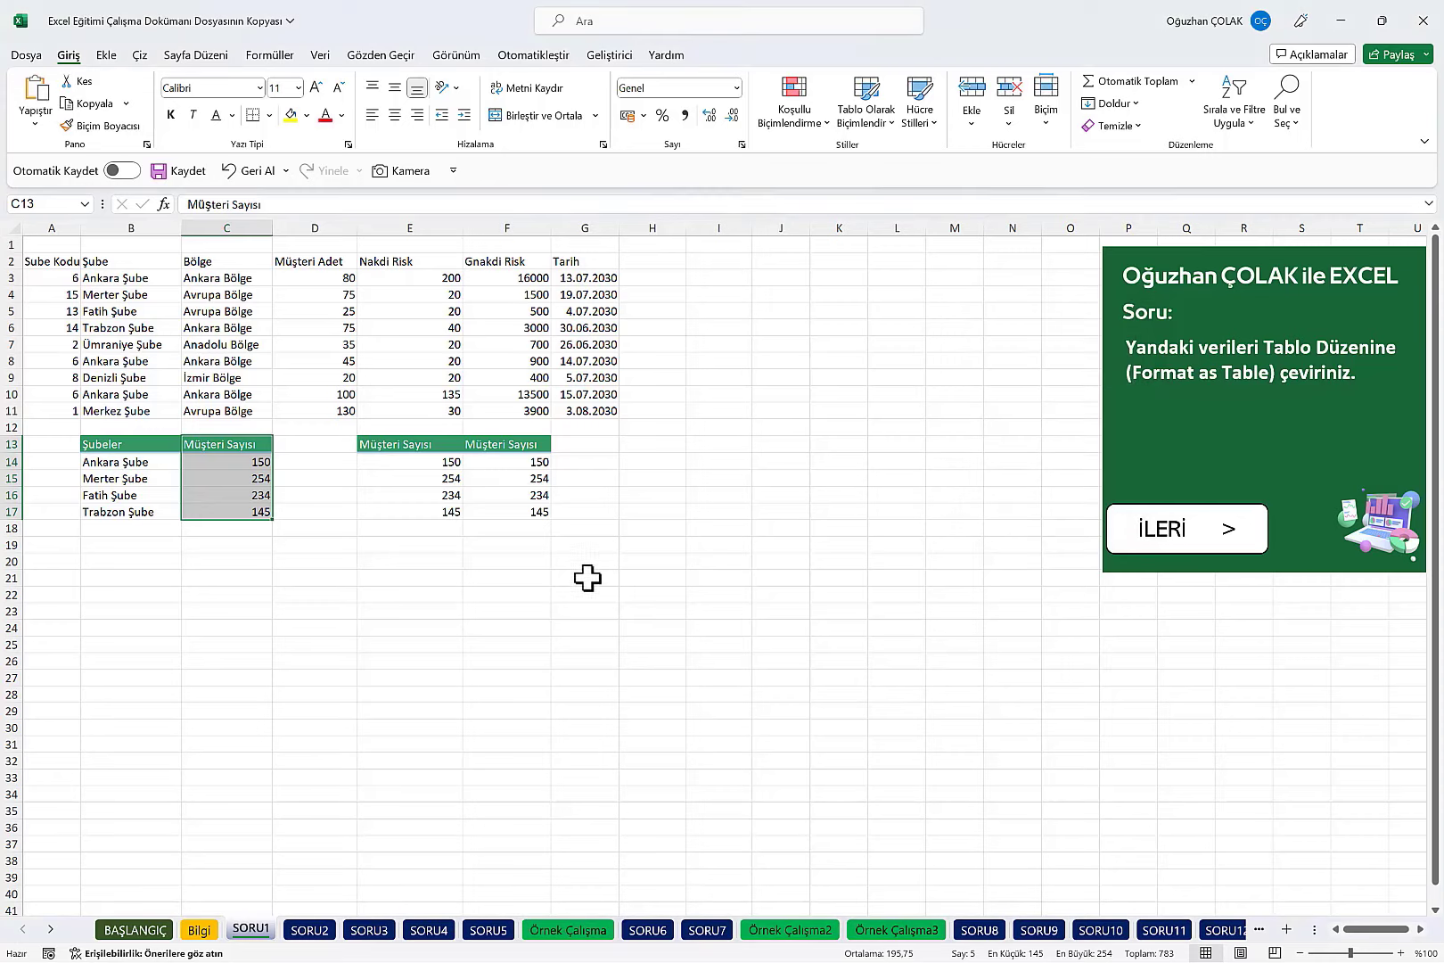
Step: Paste the picture at D22 and move it beside the tables near H13
{"action": "left_click", "coordinate": [284, 590]}
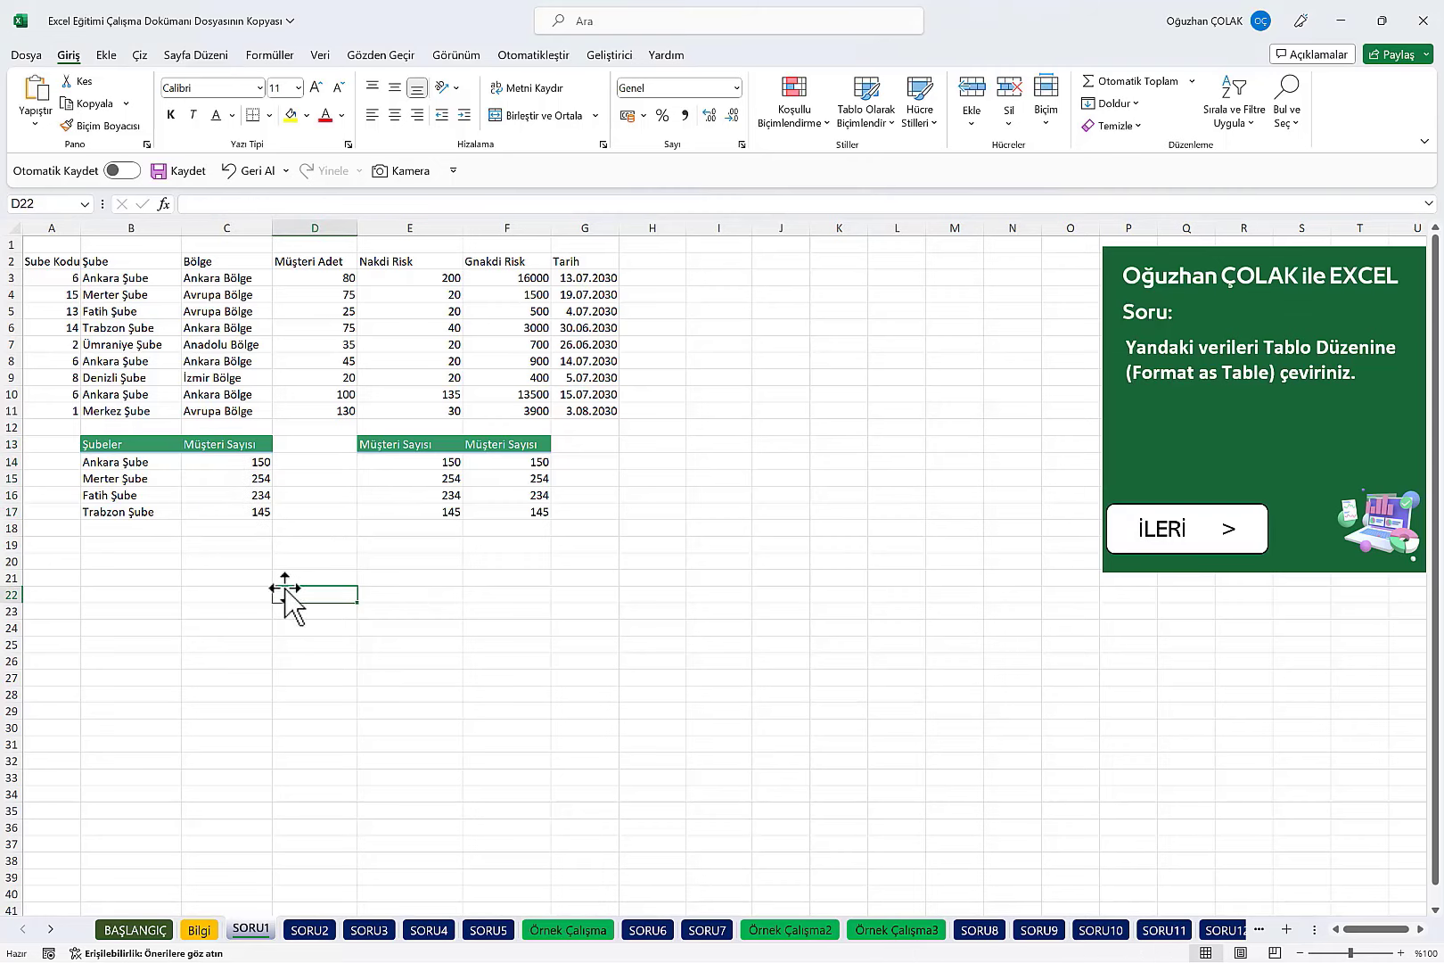
{"action": "key", "text": "ctrl+v"}
{"action": "left_click_drag", "start_coordinate": [316, 629], "coordinate": [695, 475]}
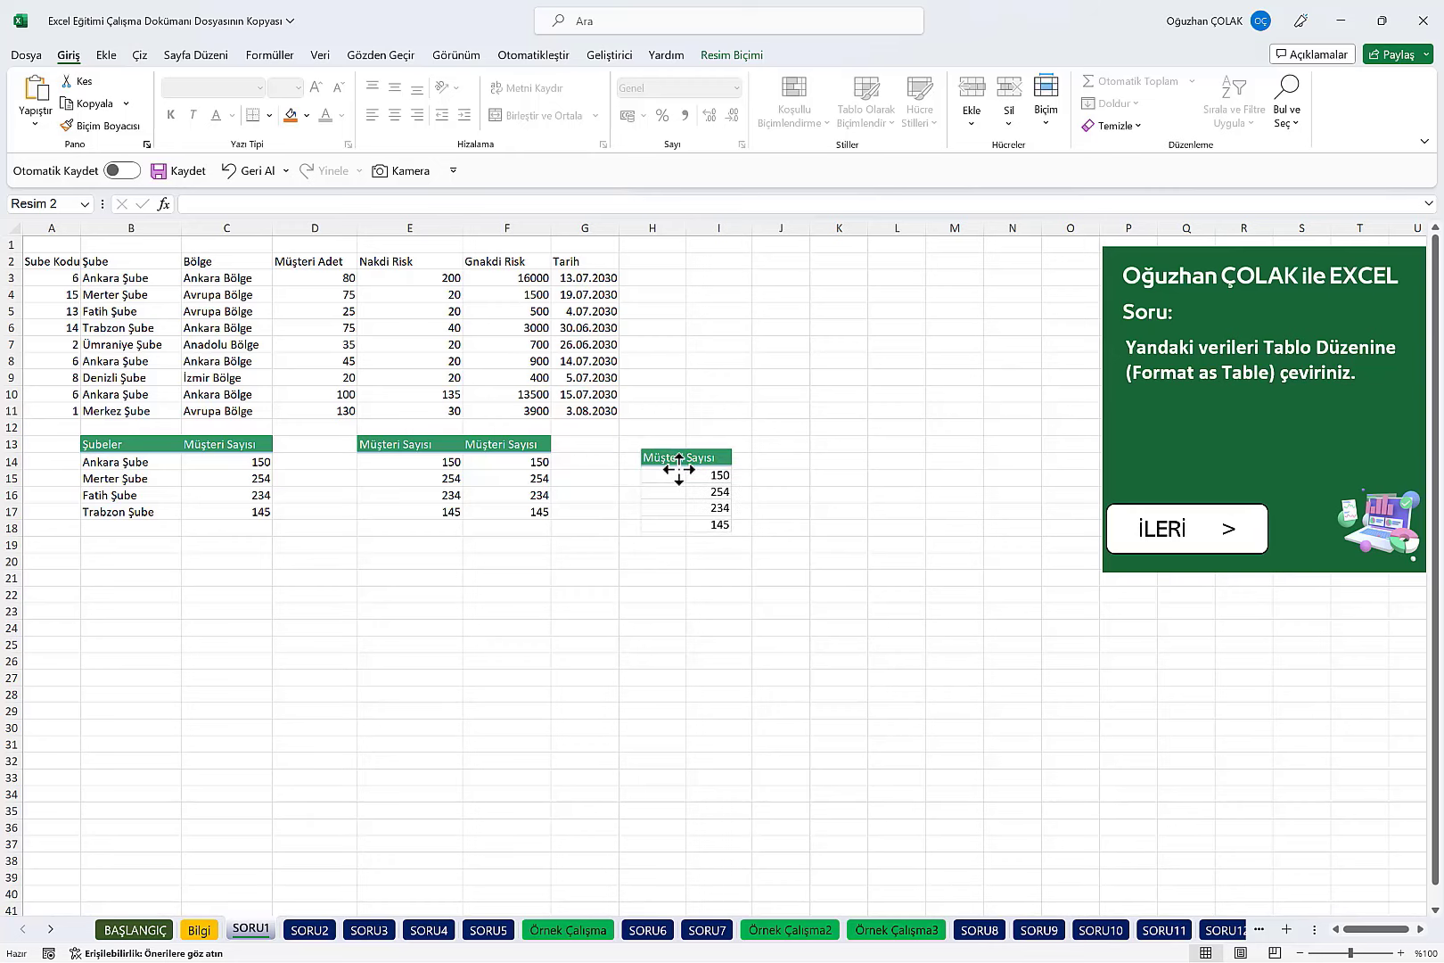
{"action": "left_click", "coordinate": [246, 463]}
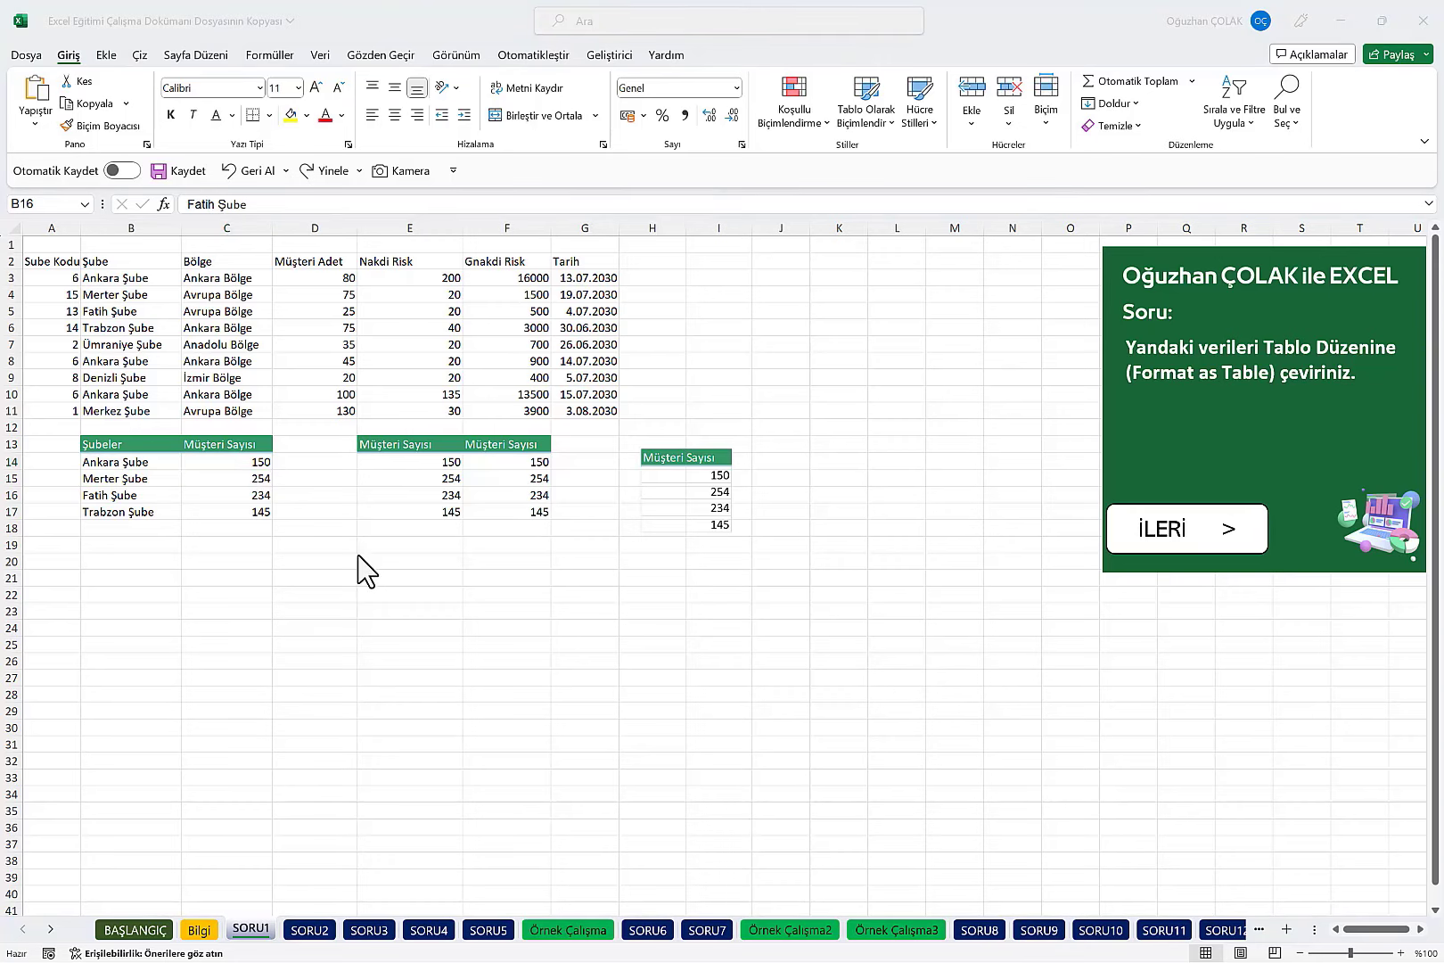
Step: Move the Şubeler block B13:B17 to the right of Müşteri Sayısı
{"action": "left_click", "coordinate": [120, 464]}
{"action": "left_click_drag", "start_coordinate": [118, 442], "coordinate": [120, 513]}
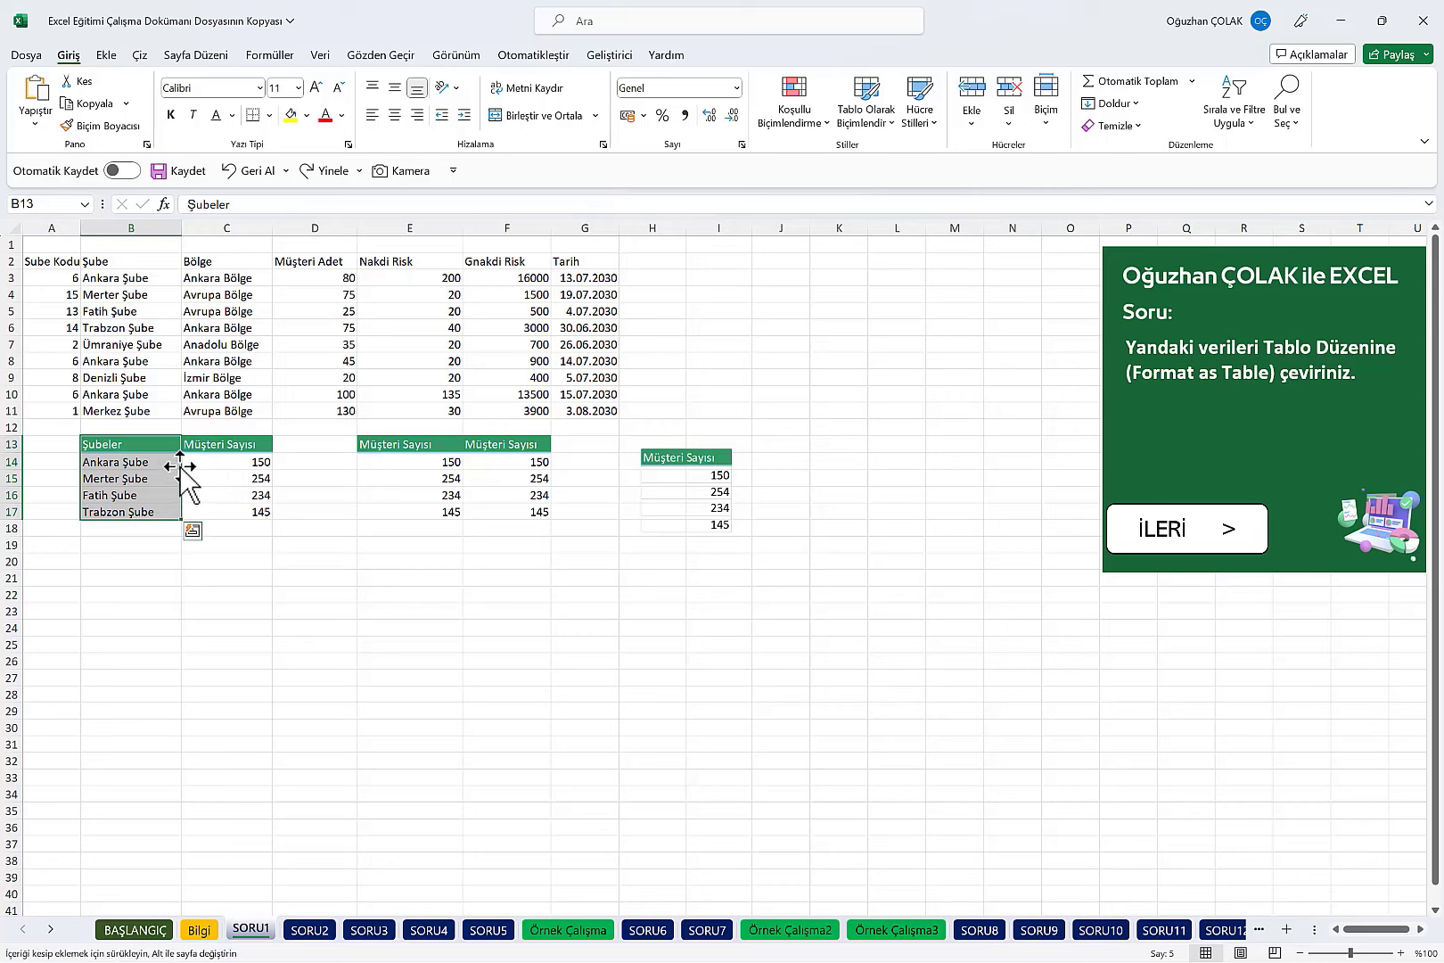
{"action": "left_click_drag", "start_coordinate": [180, 465], "coordinate": [304, 480]}
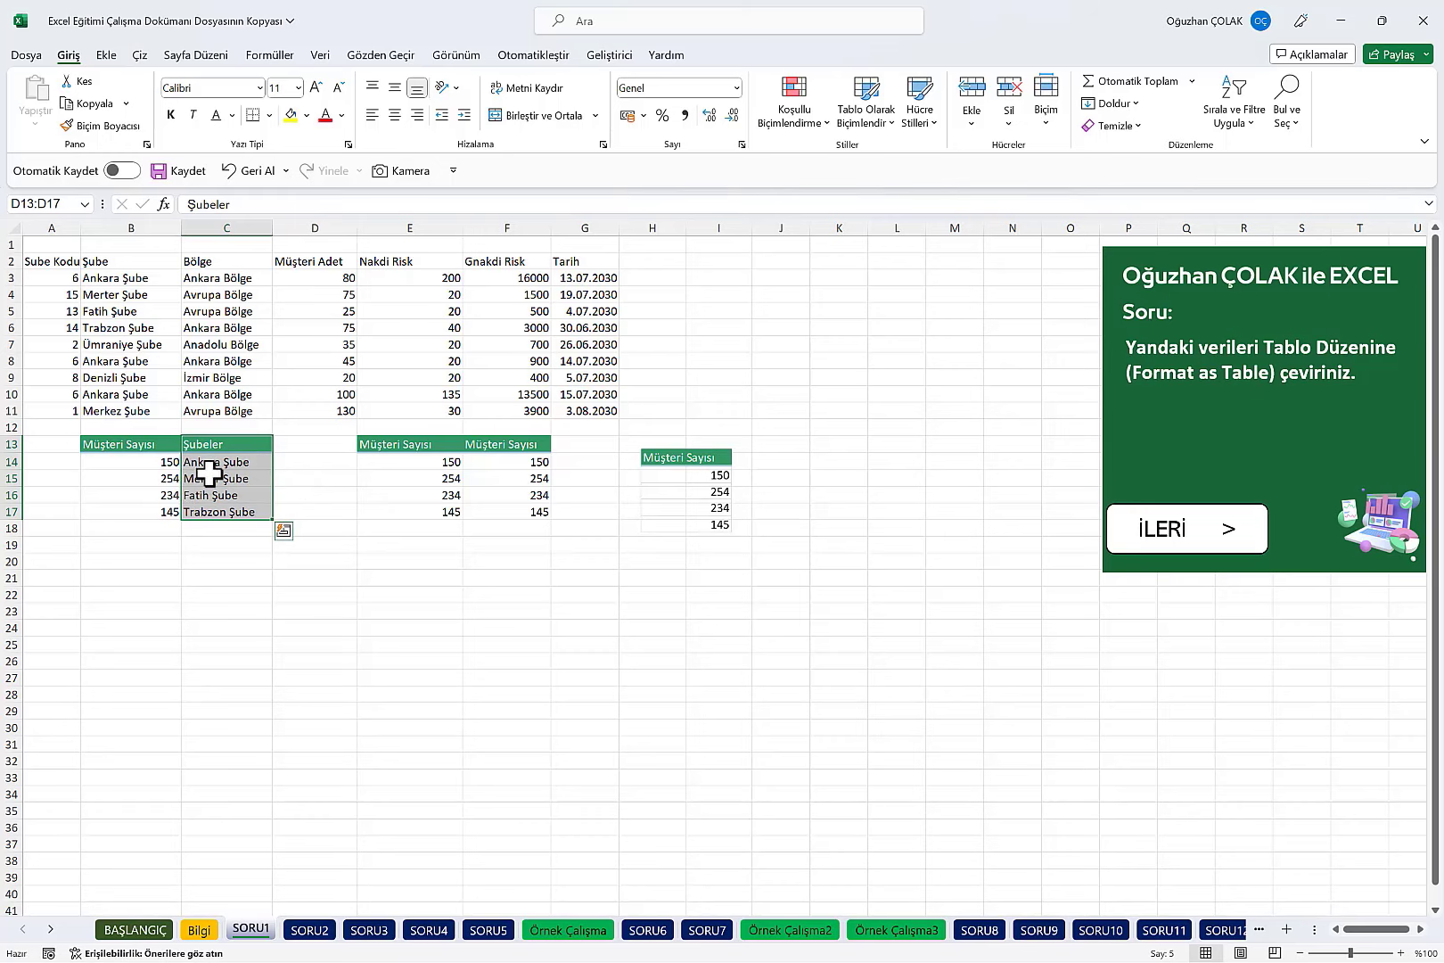
Step: Move the Şube column B2:B11 between Müşteri Adet and Nakdi Risk, then undo that move
{"action": "left_click_drag", "start_coordinate": [122, 261], "coordinate": [145, 398]}
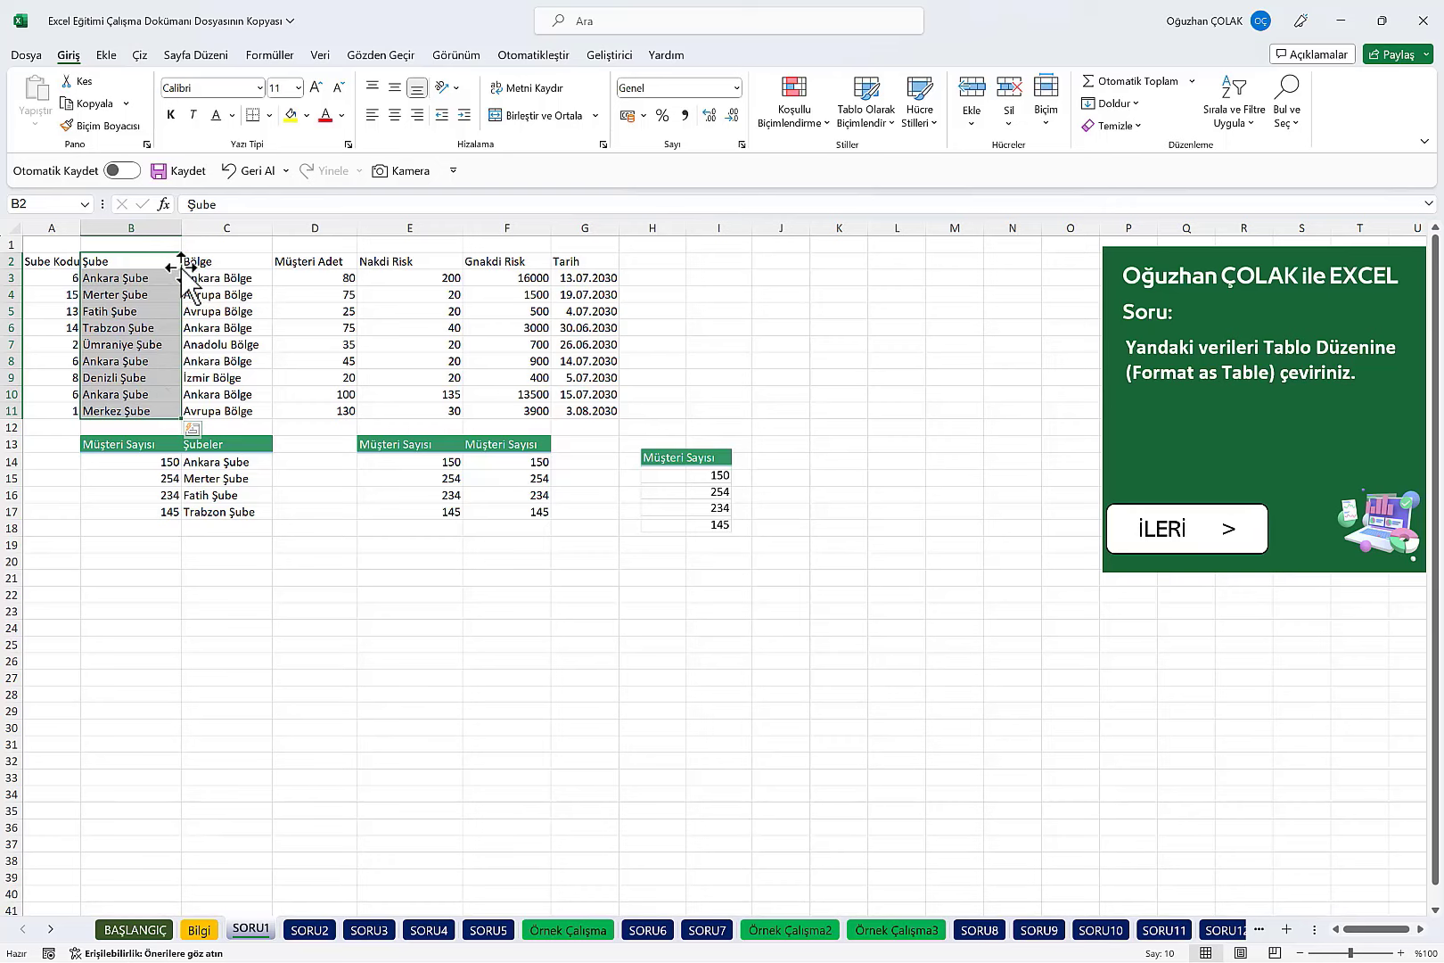
{"action": "mouse_move", "coordinate": [184, 278]}
{"action": "left_mouse_down"}
{"action": "mouse_move", "coordinate": [358, 280]}
{"action": "mouse_move", "coordinate": [361, 265]}
{"action": "left_mouse_up"}
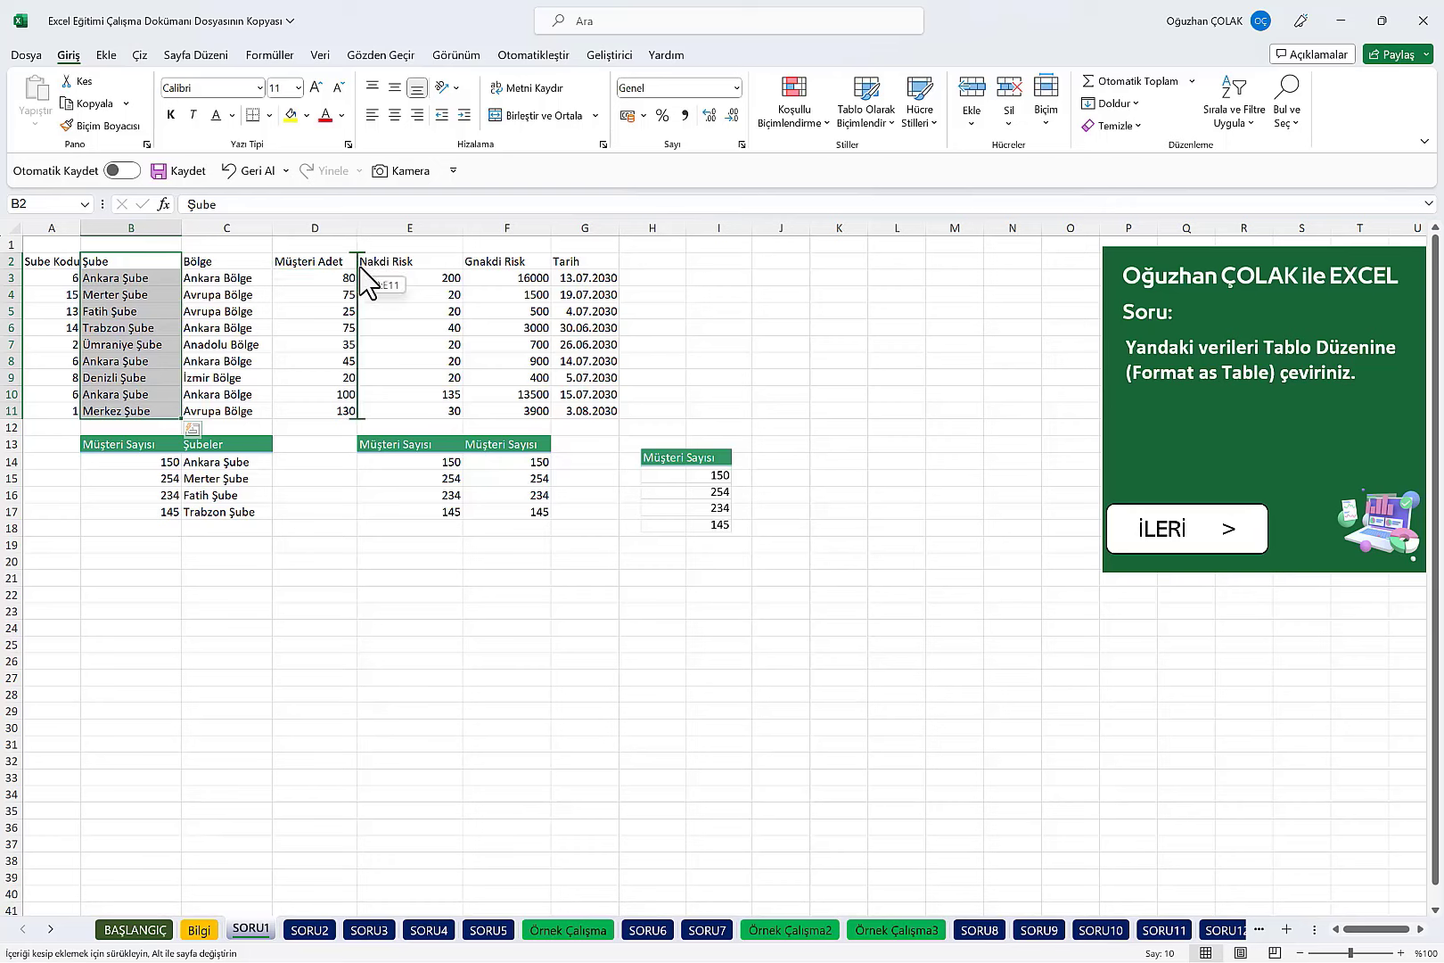
{"action": "left_click_drag", "start_coordinate": [361, 268], "coordinate": [362, 271]}
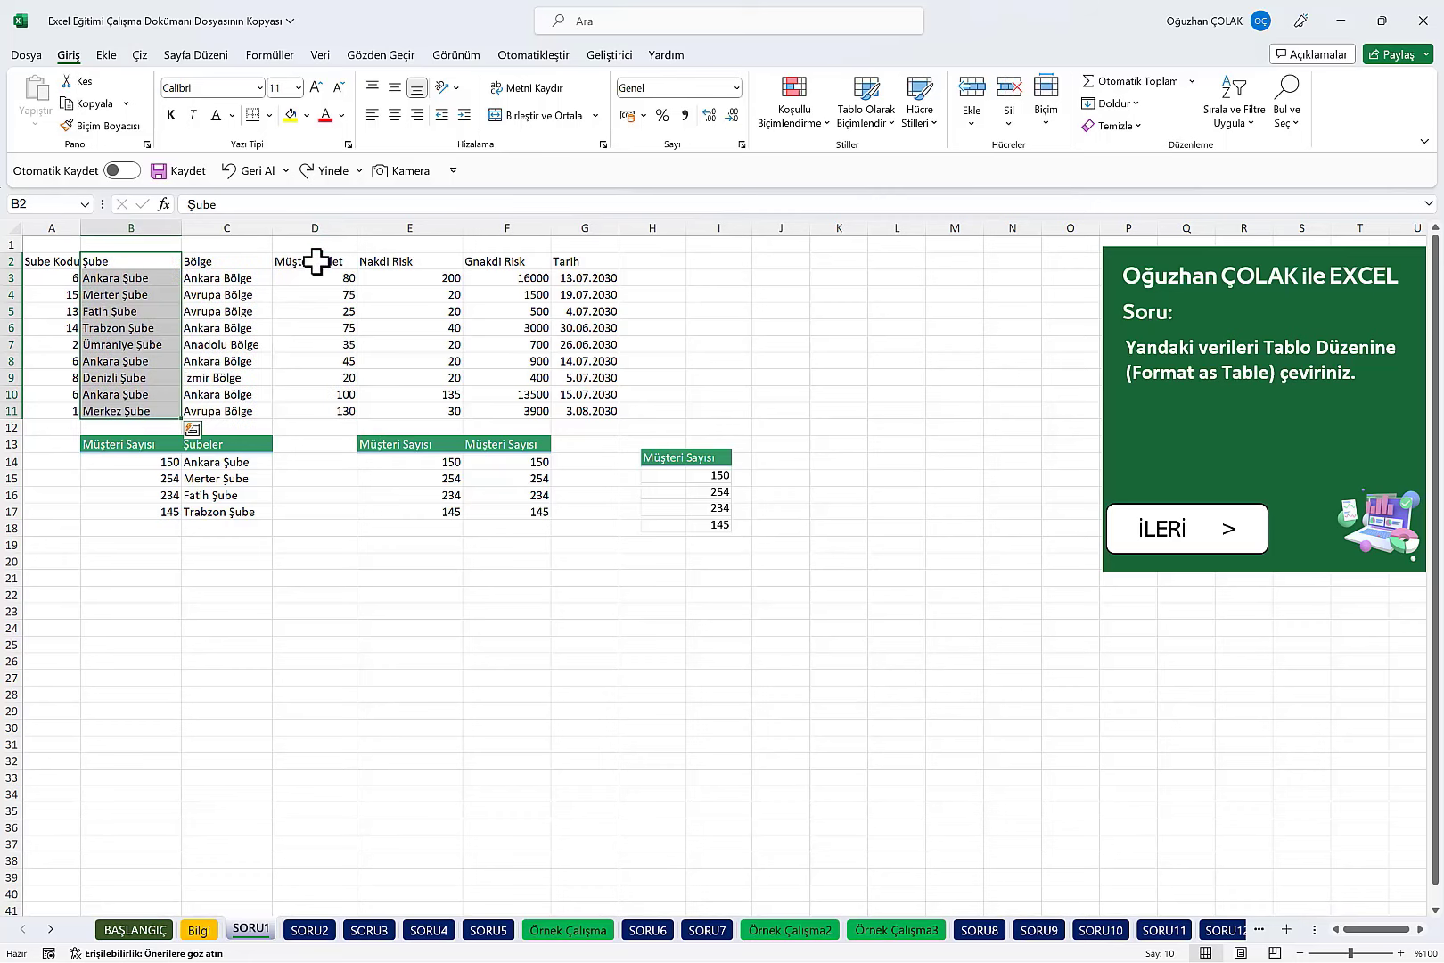
{"action": "left_click", "coordinate": [129, 297]}
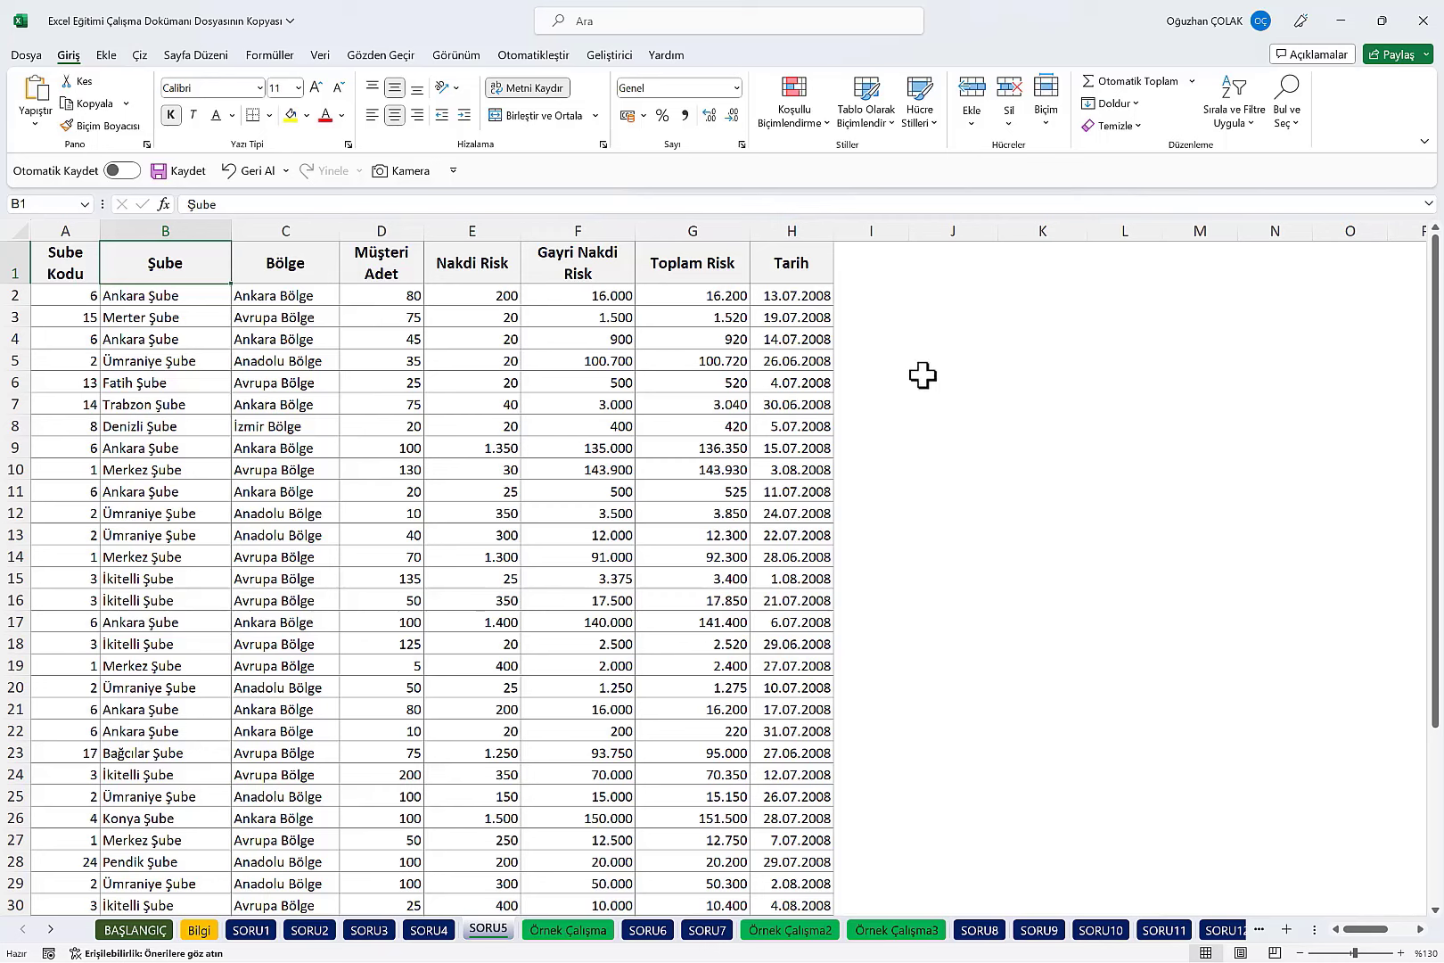
Step: Turn on header filters for the SORU5 table, toggling them off and on with Ctrl+Shift+L
{"action": "left_click", "coordinate": [1236, 125]}
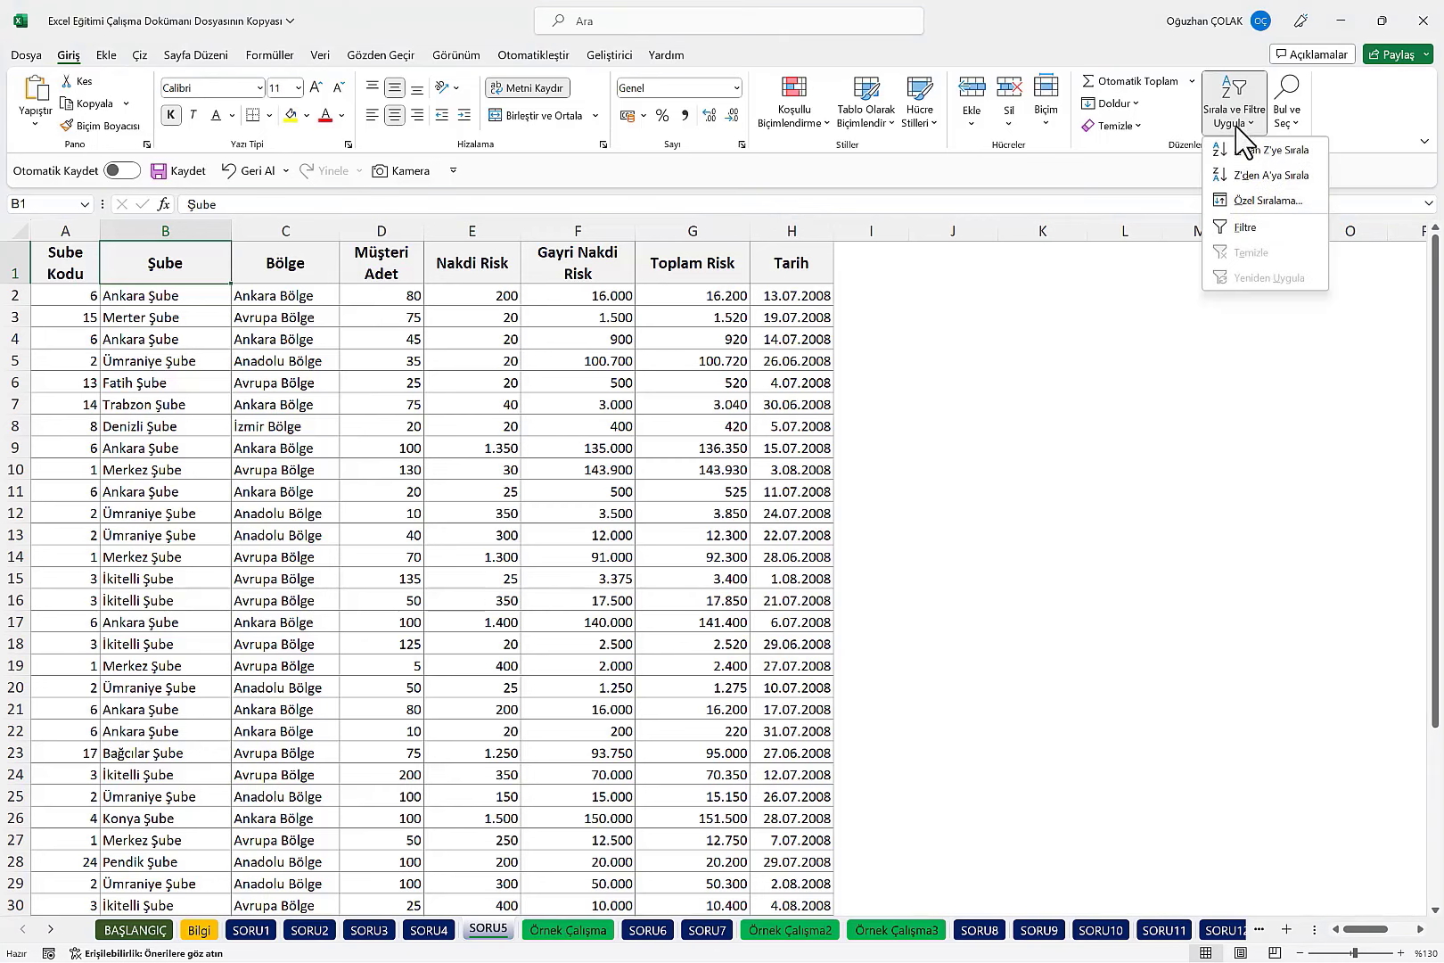
{"action": "left_click", "coordinate": [1253, 226]}
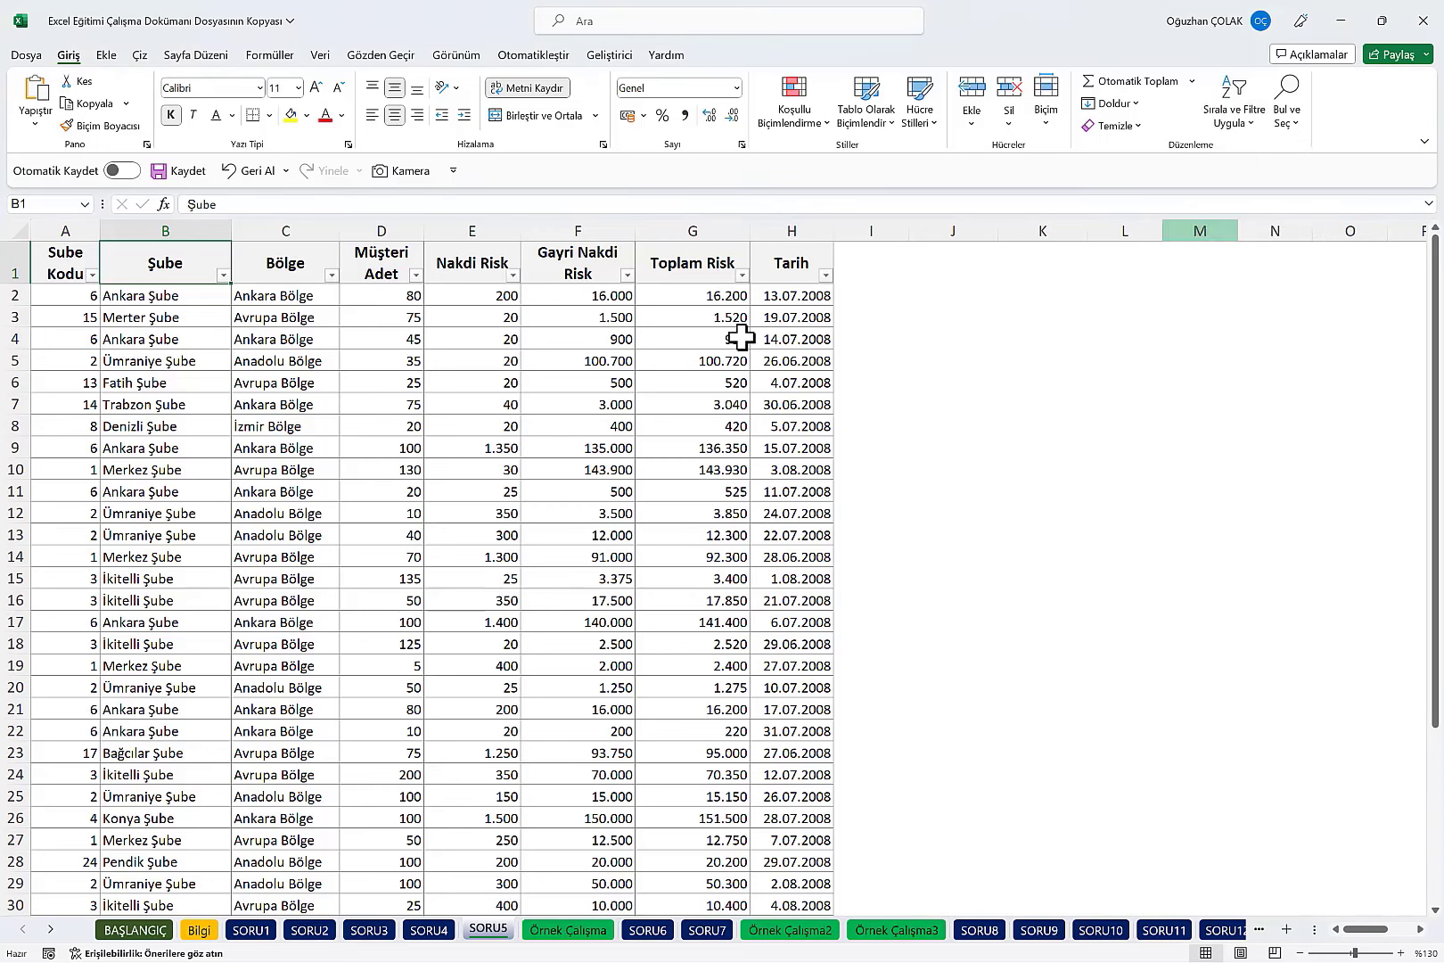
{"action": "left_click", "coordinate": [558, 265]}
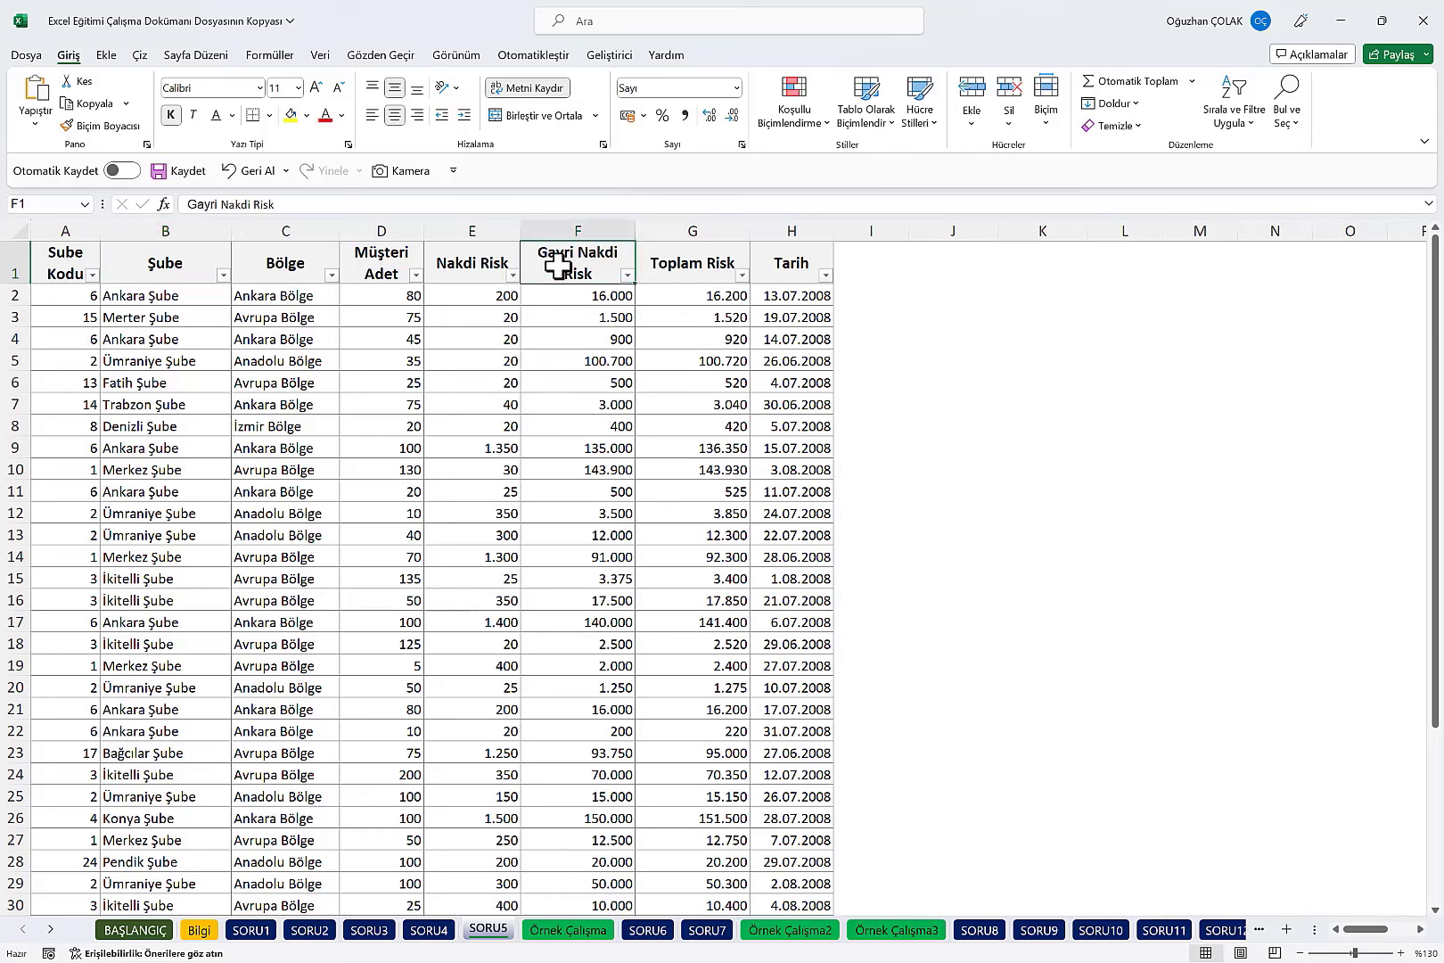
{"action": "key", "text": "ctrl+shift+l"}
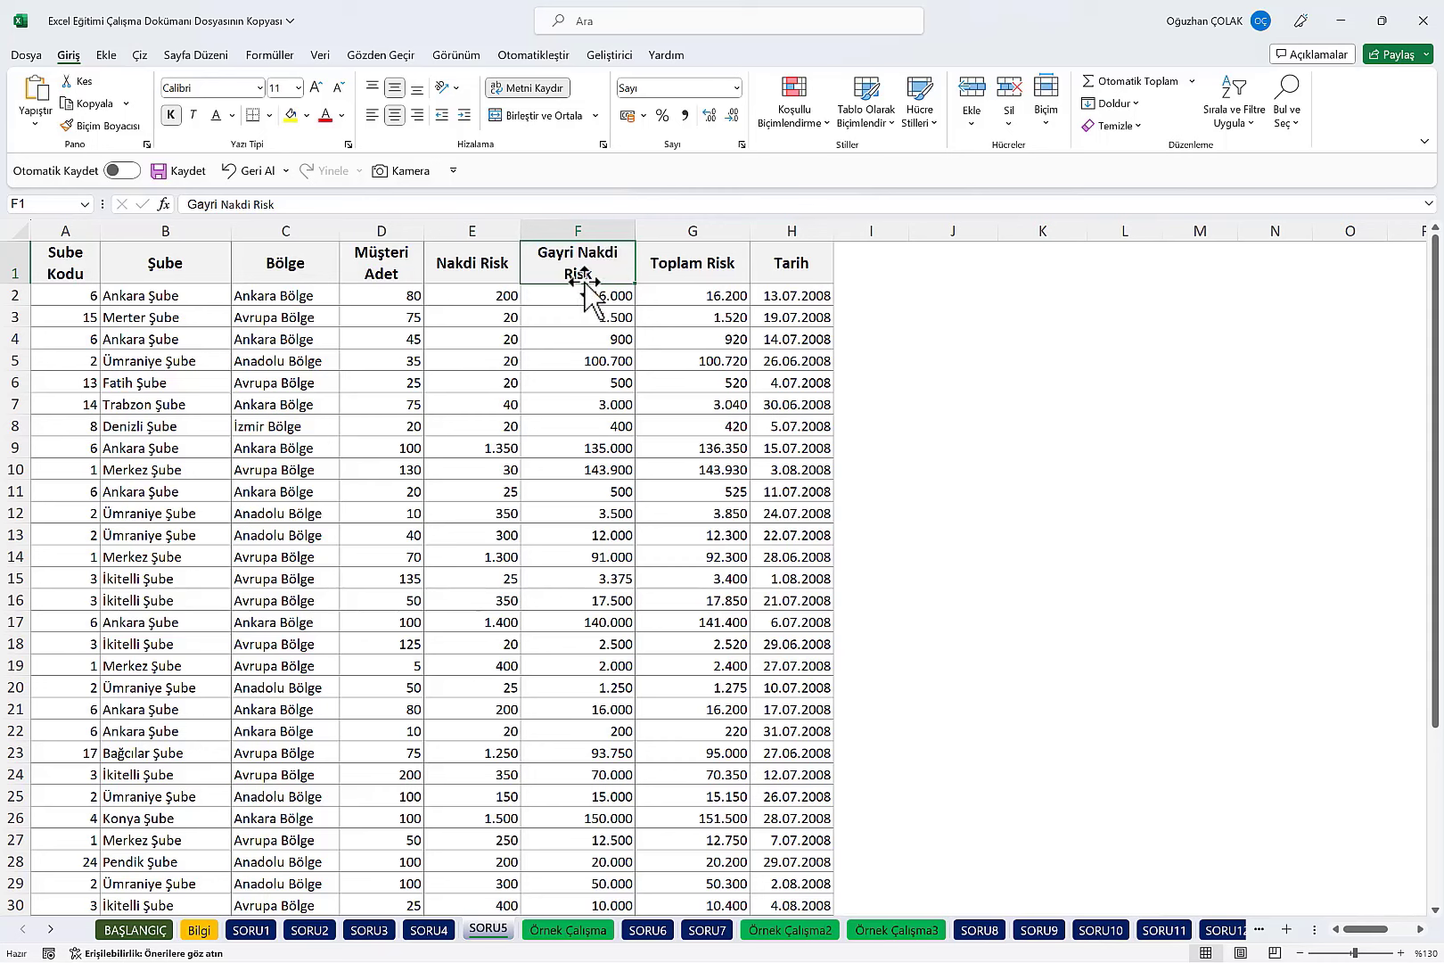
{"action": "key", "text": "ctrl+shift+l"}
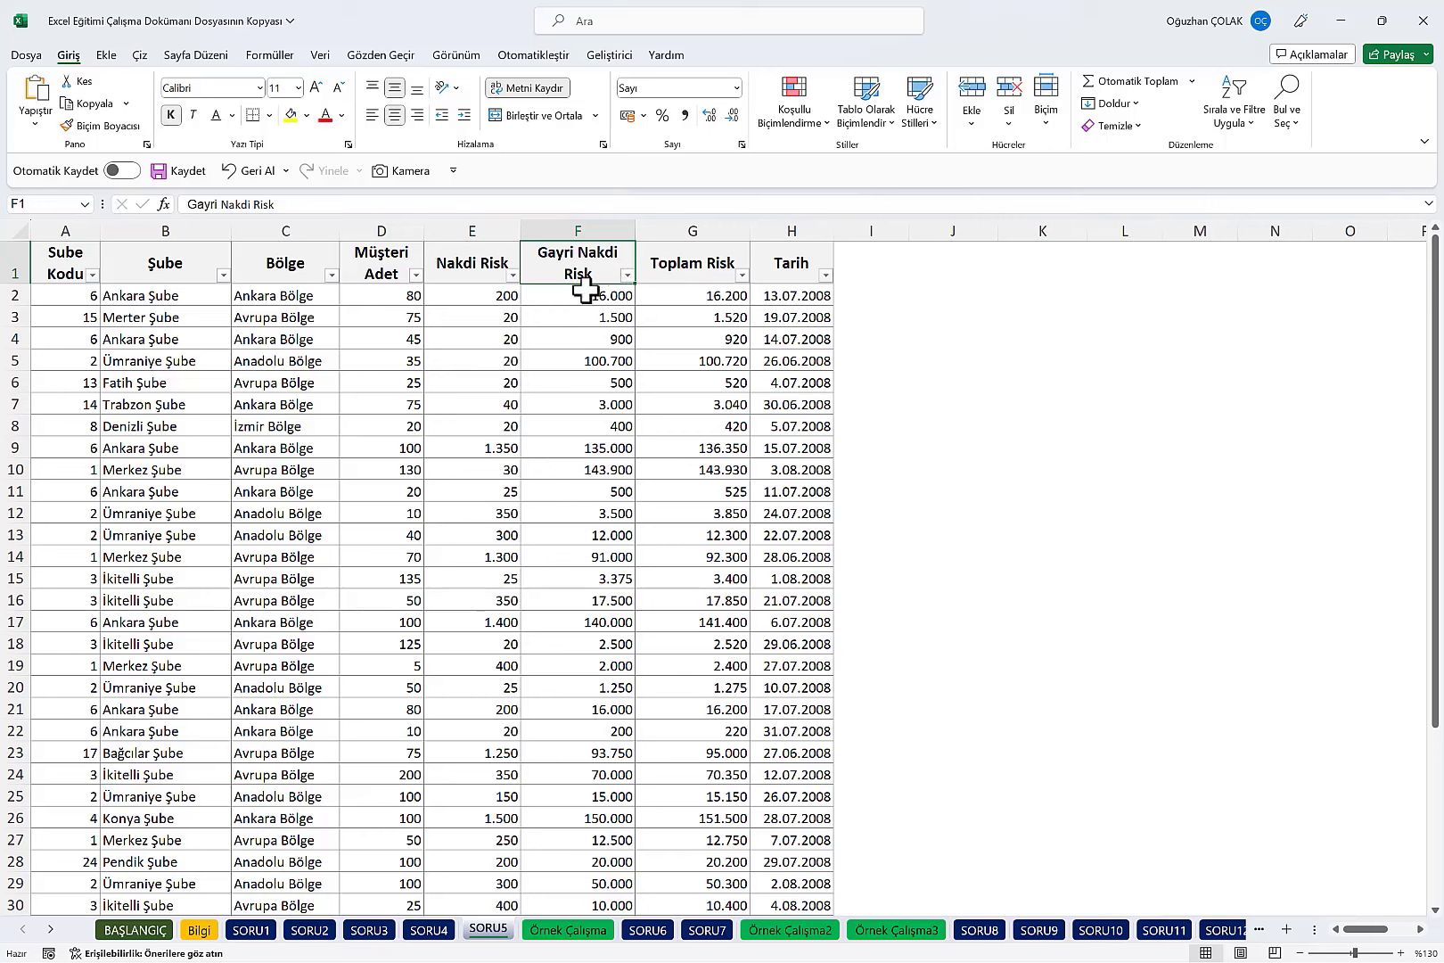
{"action": "left_click", "coordinate": [176, 299]}
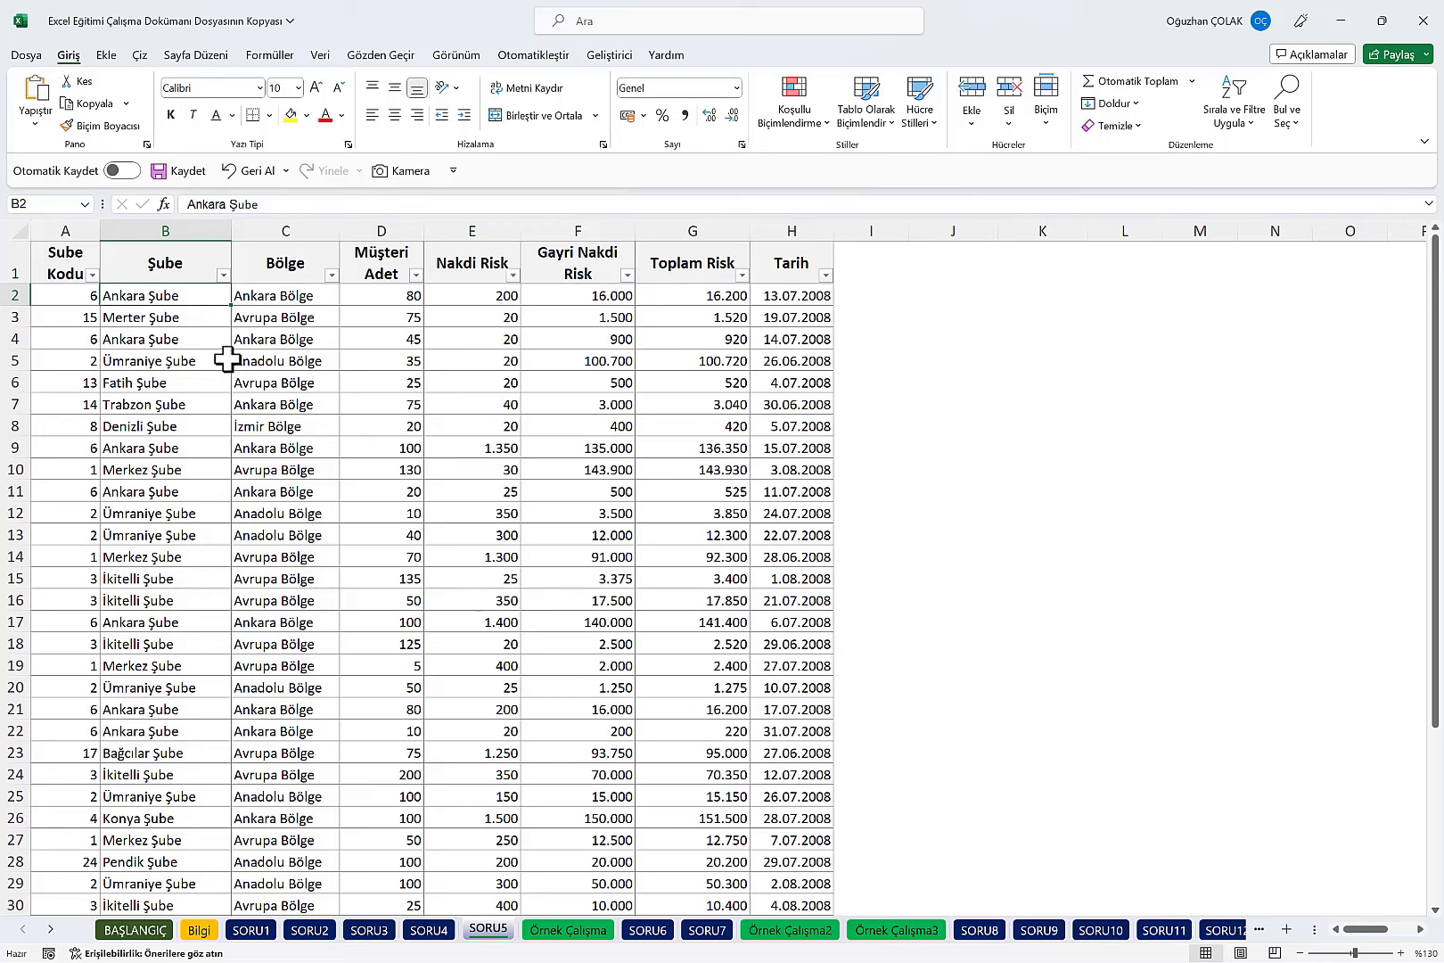
{"action": "left_click", "coordinate": [223, 276]}
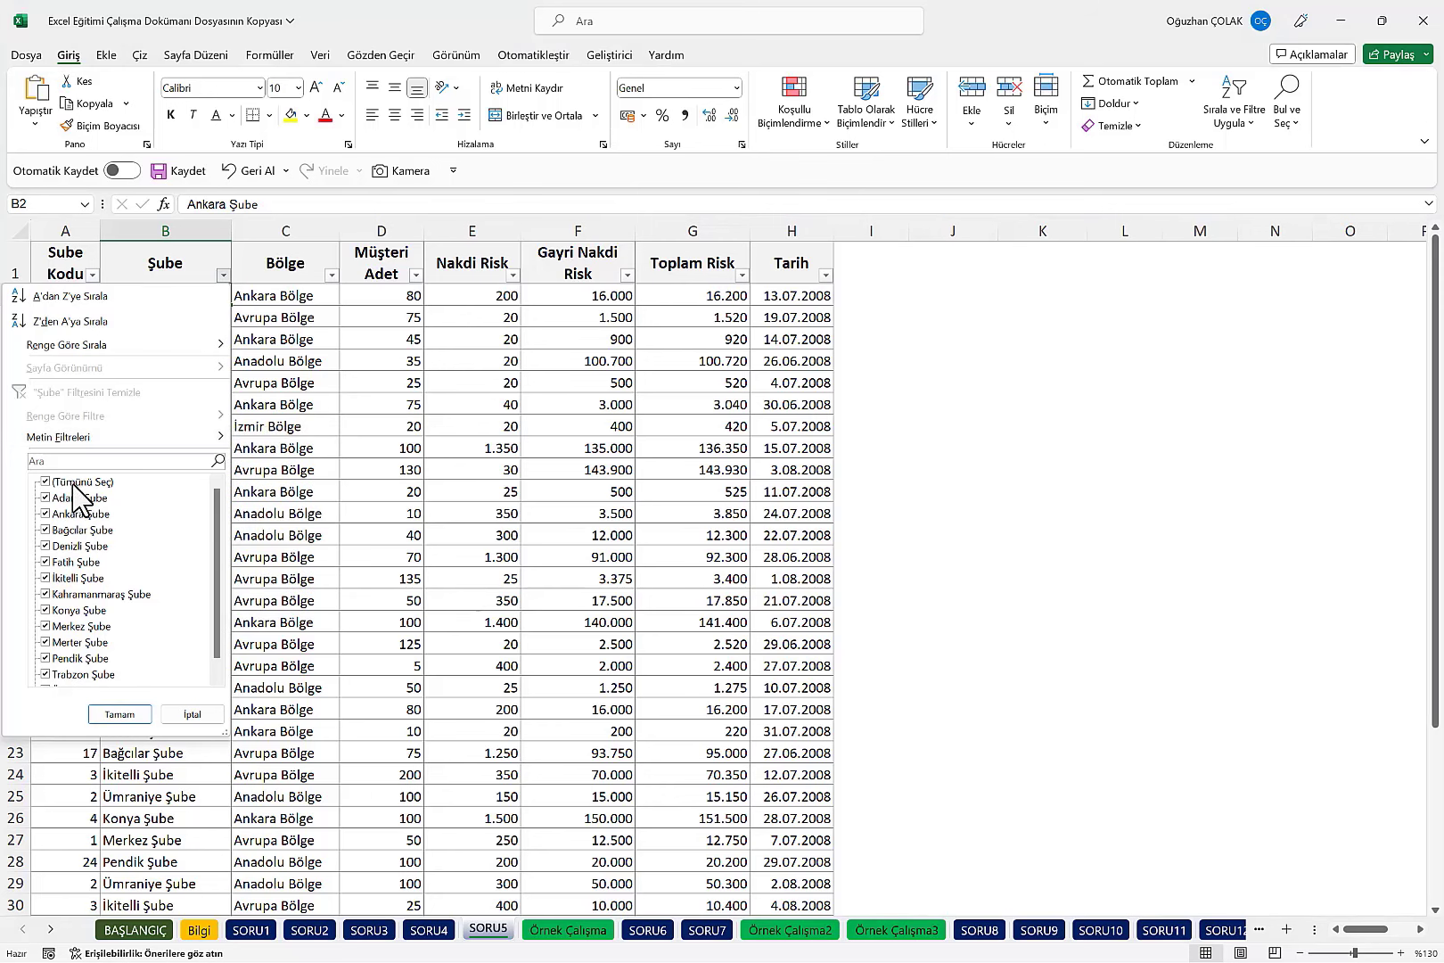
{"action": "left_click", "coordinate": [45, 482]}
{"action": "left_click", "coordinate": [46, 483]}
{"action": "left_click", "coordinate": [47, 484]}
{"action": "left_click", "coordinate": [46, 497]}
{"action": "left_click", "coordinate": [45, 513]}
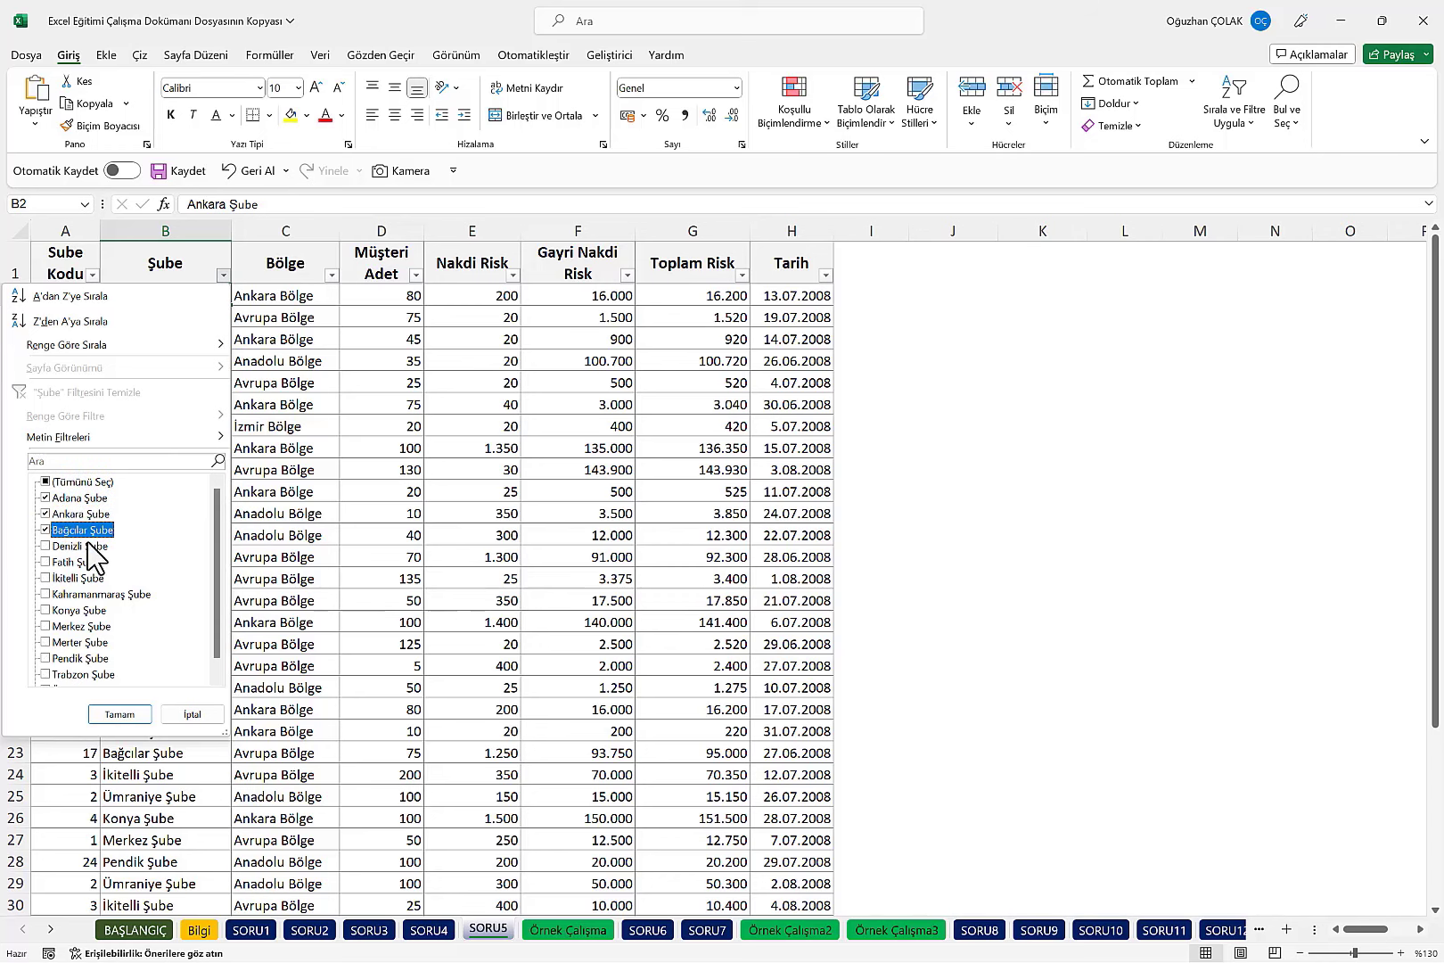
{"action": "left_click", "coordinate": [45, 530]}
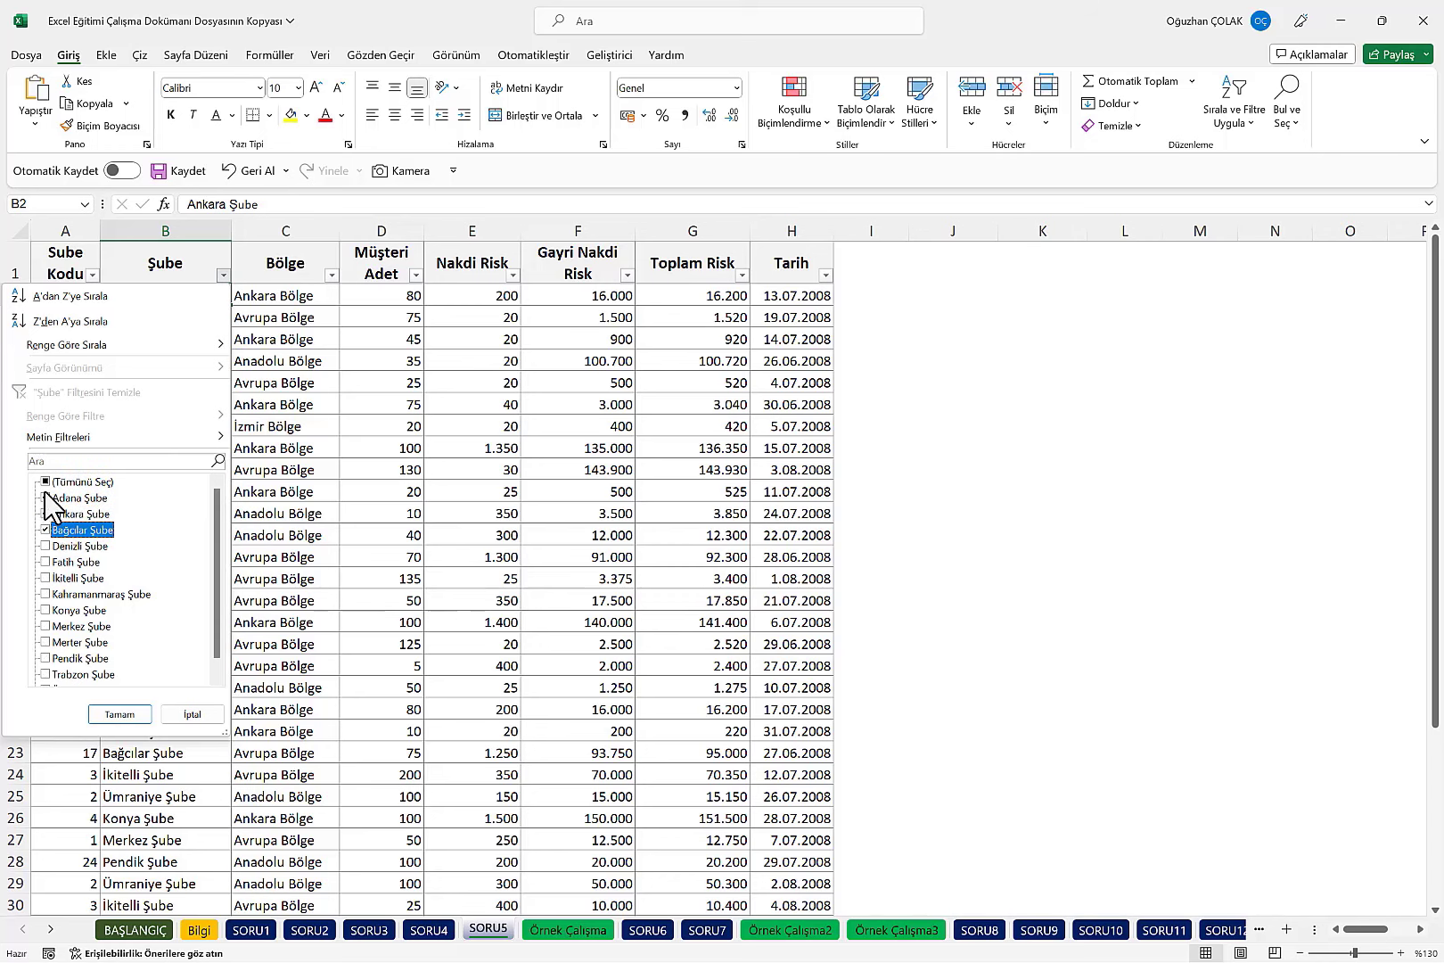
{"action": "left_click", "coordinate": [115, 714]}
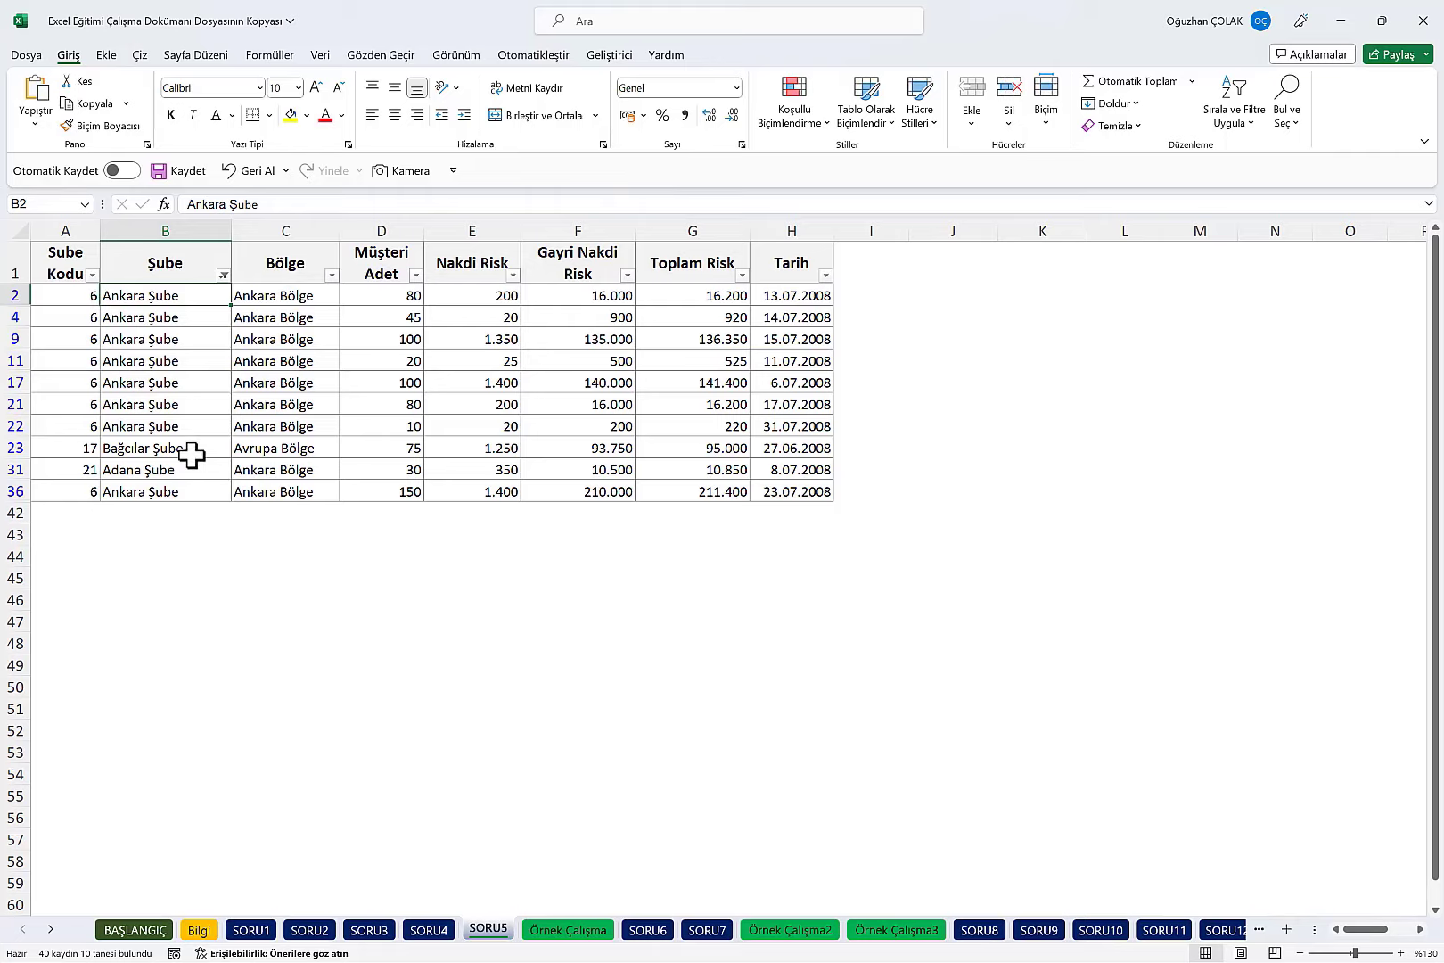
{"action": "left_click", "coordinate": [222, 275]}
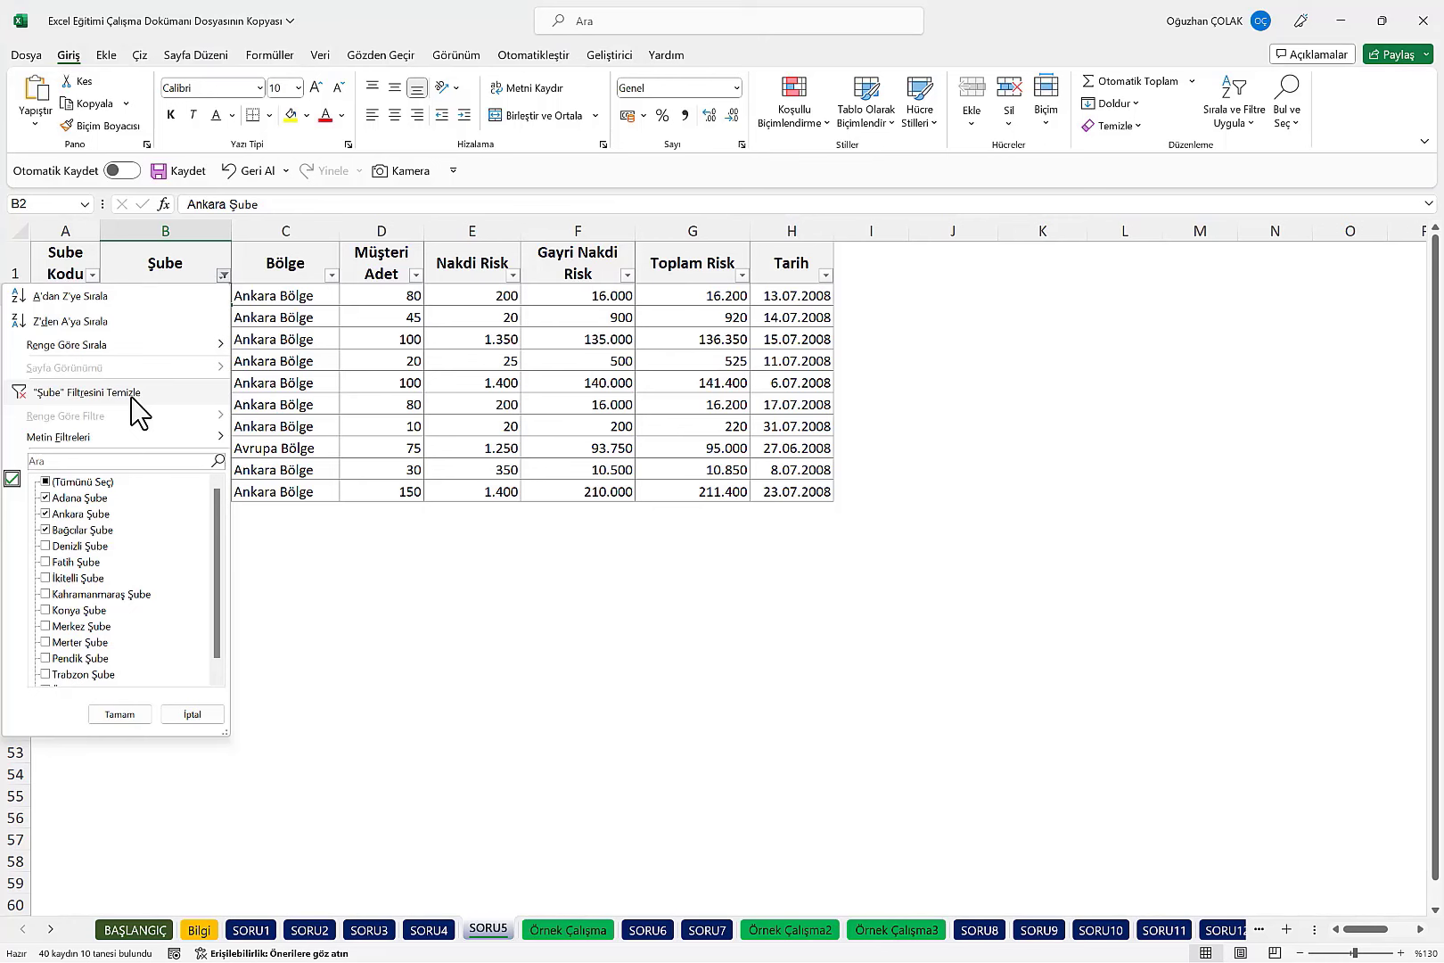
{"action": "left_click", "coordinate": [87, 392]}
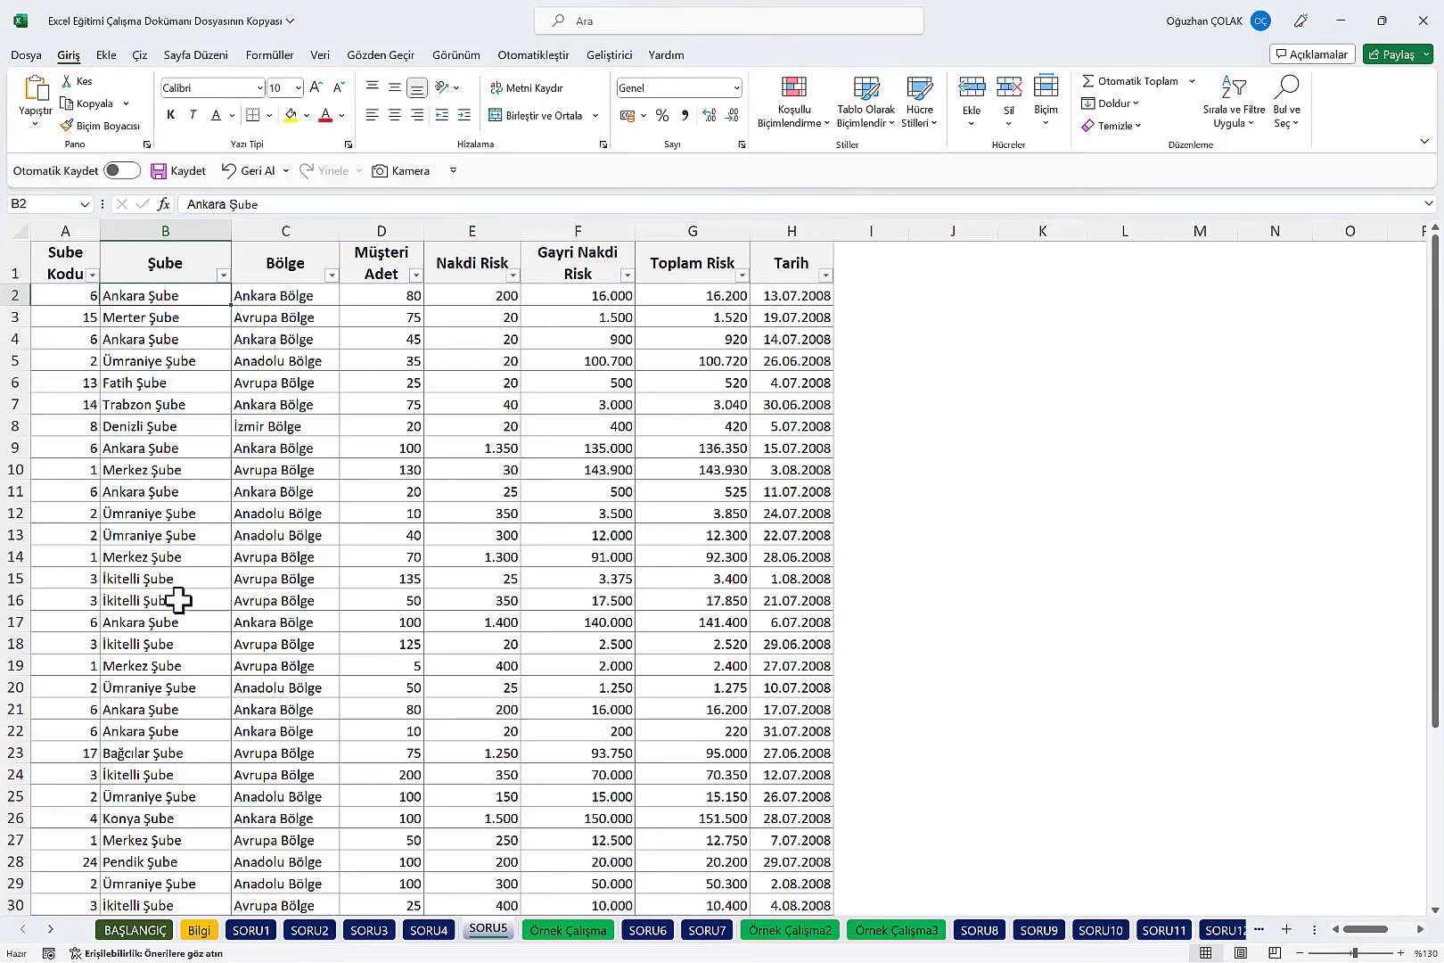
{"action": "left_click", "coordinate": [223, 274]}
{"action": "type", "text": "ikitel"}
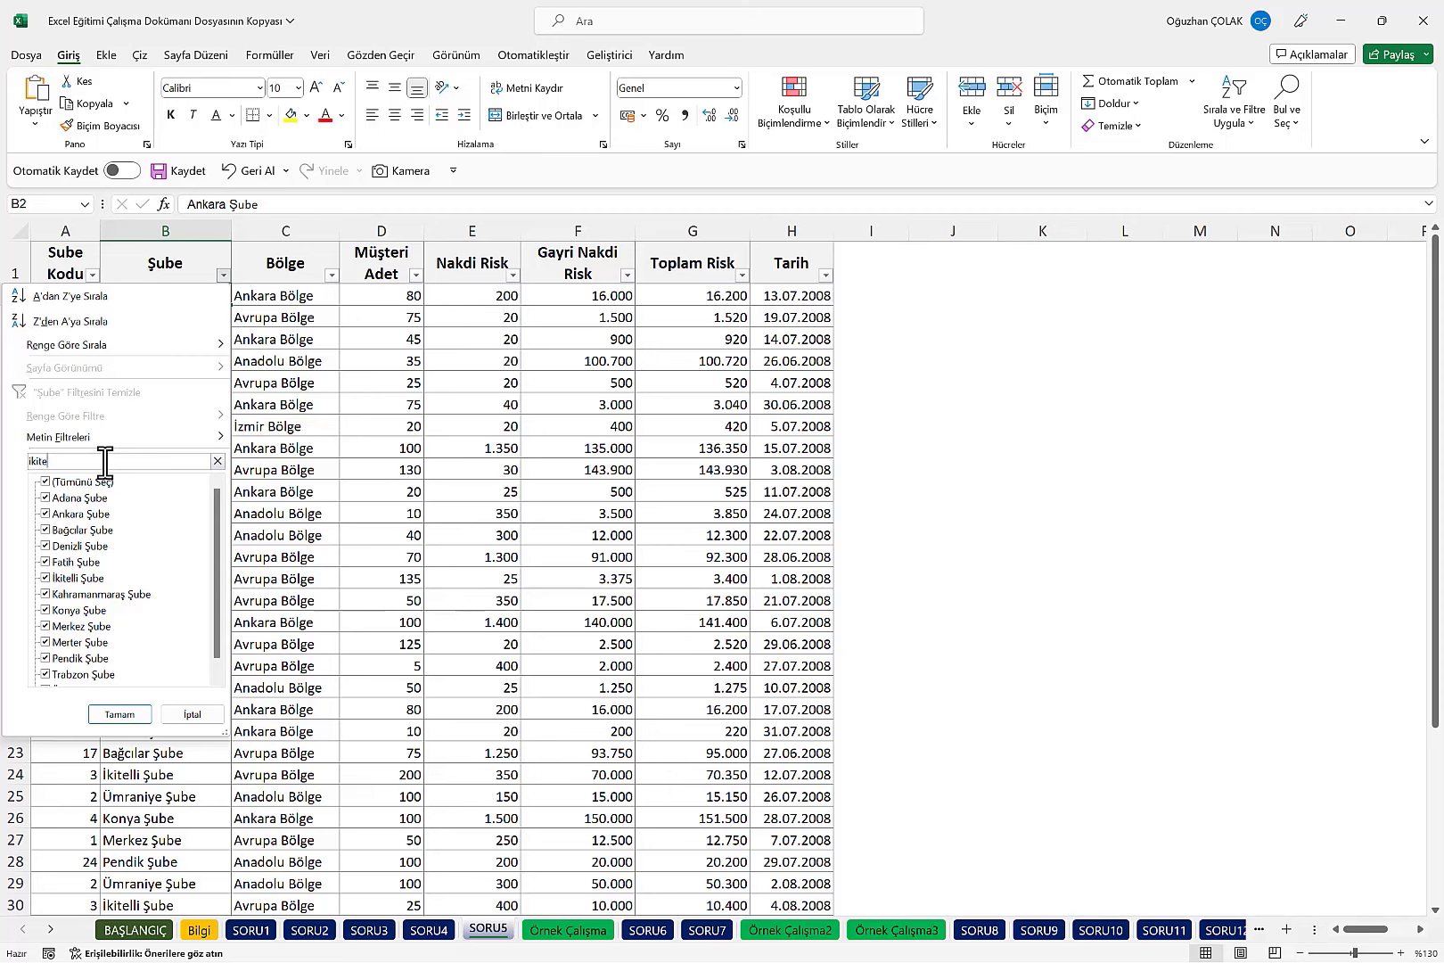
{"action": "left_click", "coordinate": [119, 714]}
{"action": "left_click", "coordinate": [223, 275]}
{"action": "type", "text": "ankara şu"}
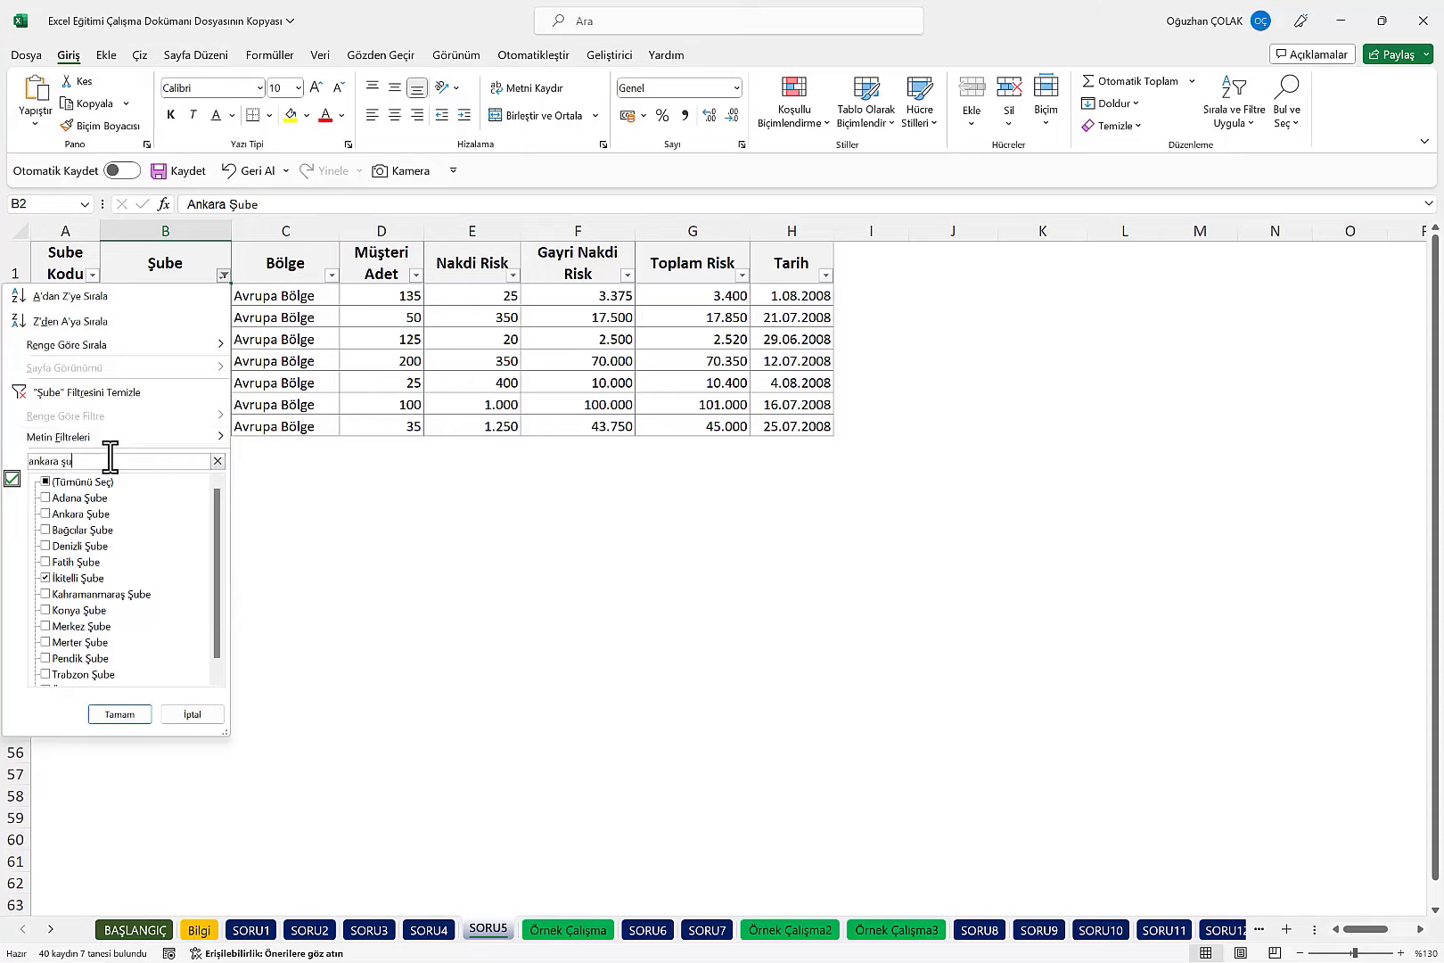
{"action": "left_click", "coordinate": [120, 714]}
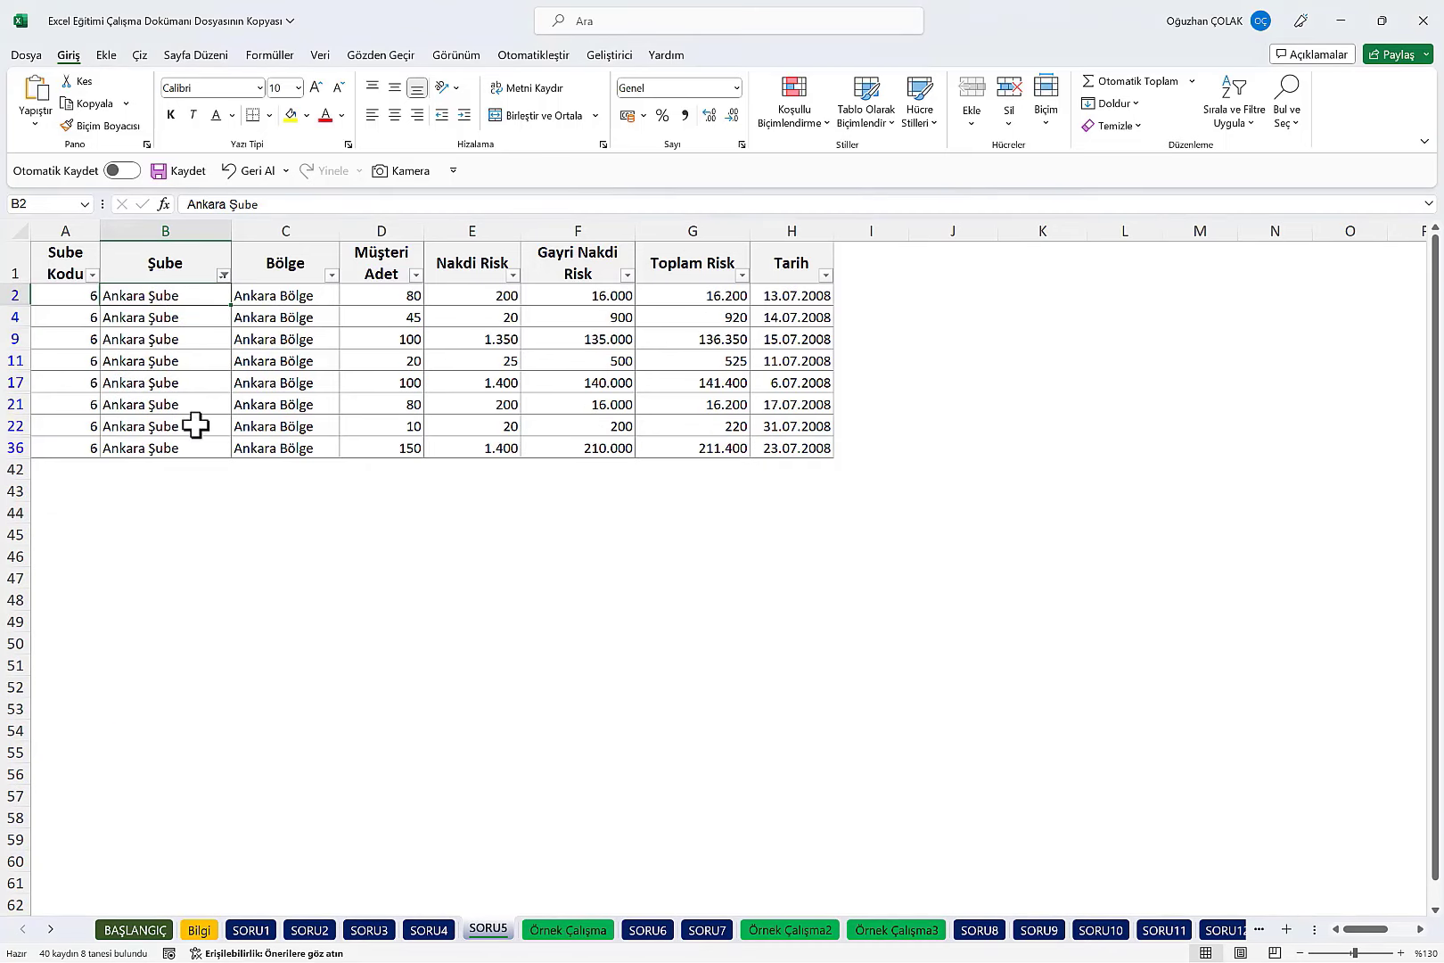
{"action": "left_click", "coordinate": [223, 274]}
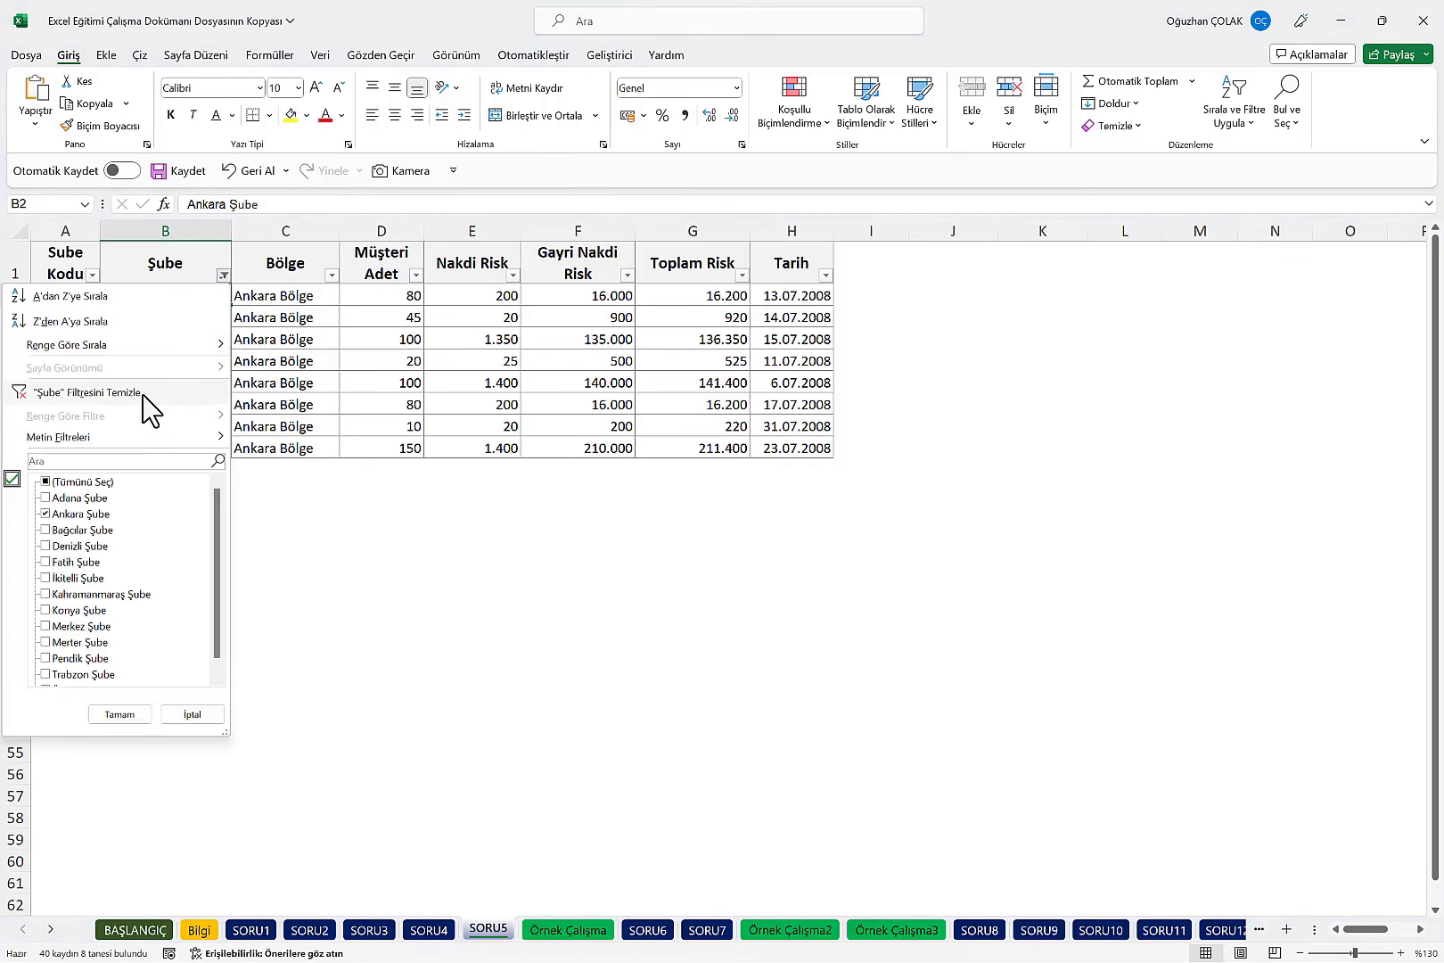
{"action": "left_click", "coordinate": [143, 395]}
{"action": "left_click", "coordinate": [184, 318]}
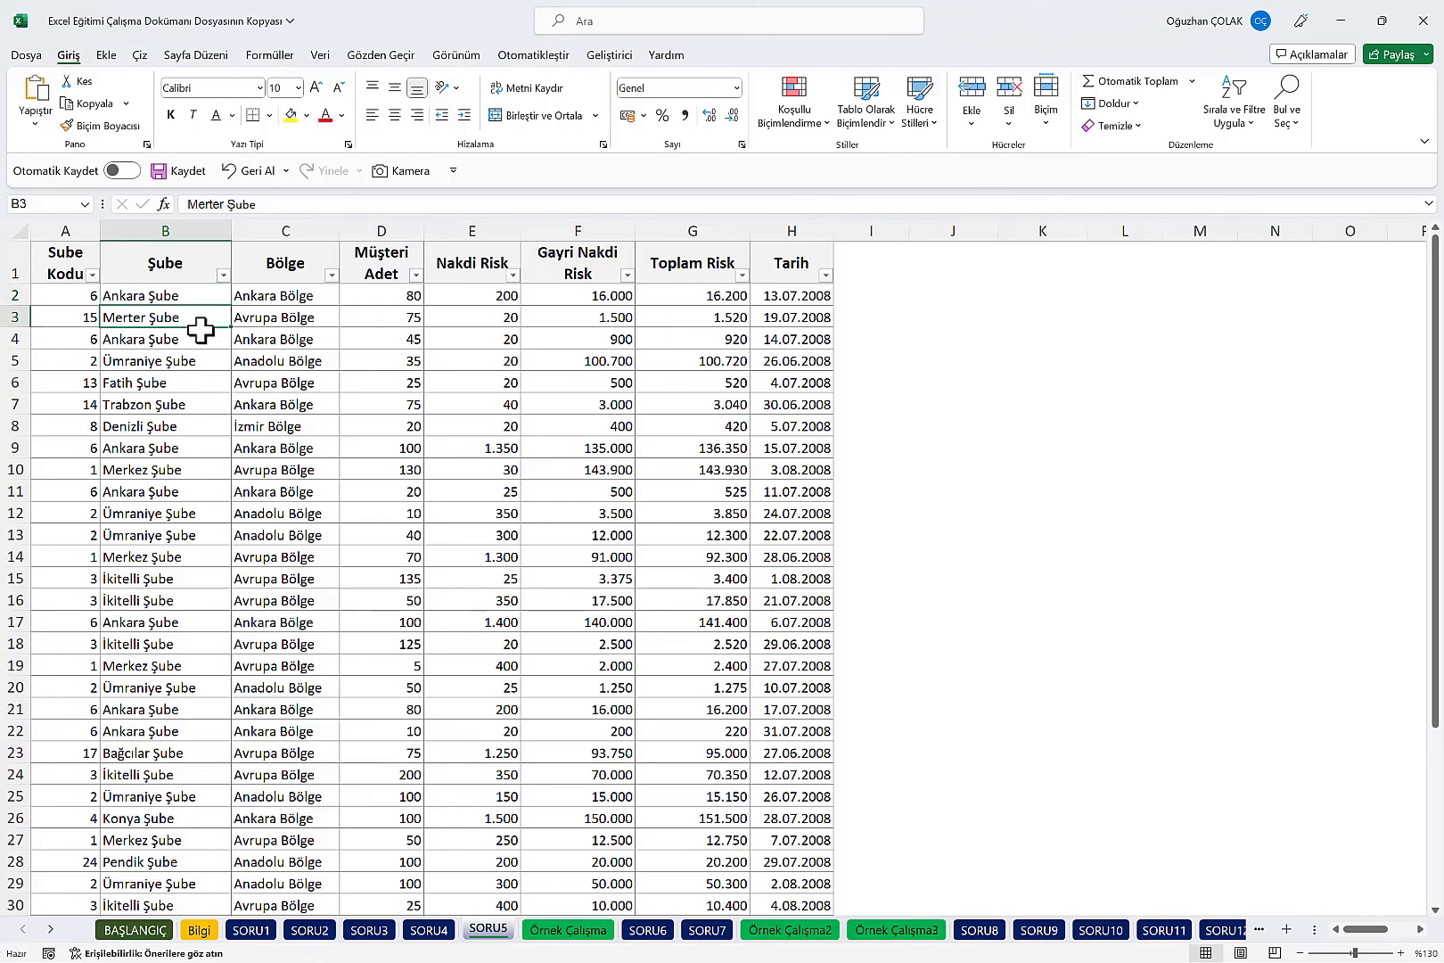
Step: Sort the table by Şube A to Z, then re-sort it Z to A
{"action": "left_click", "coordinate": [223, 276]}
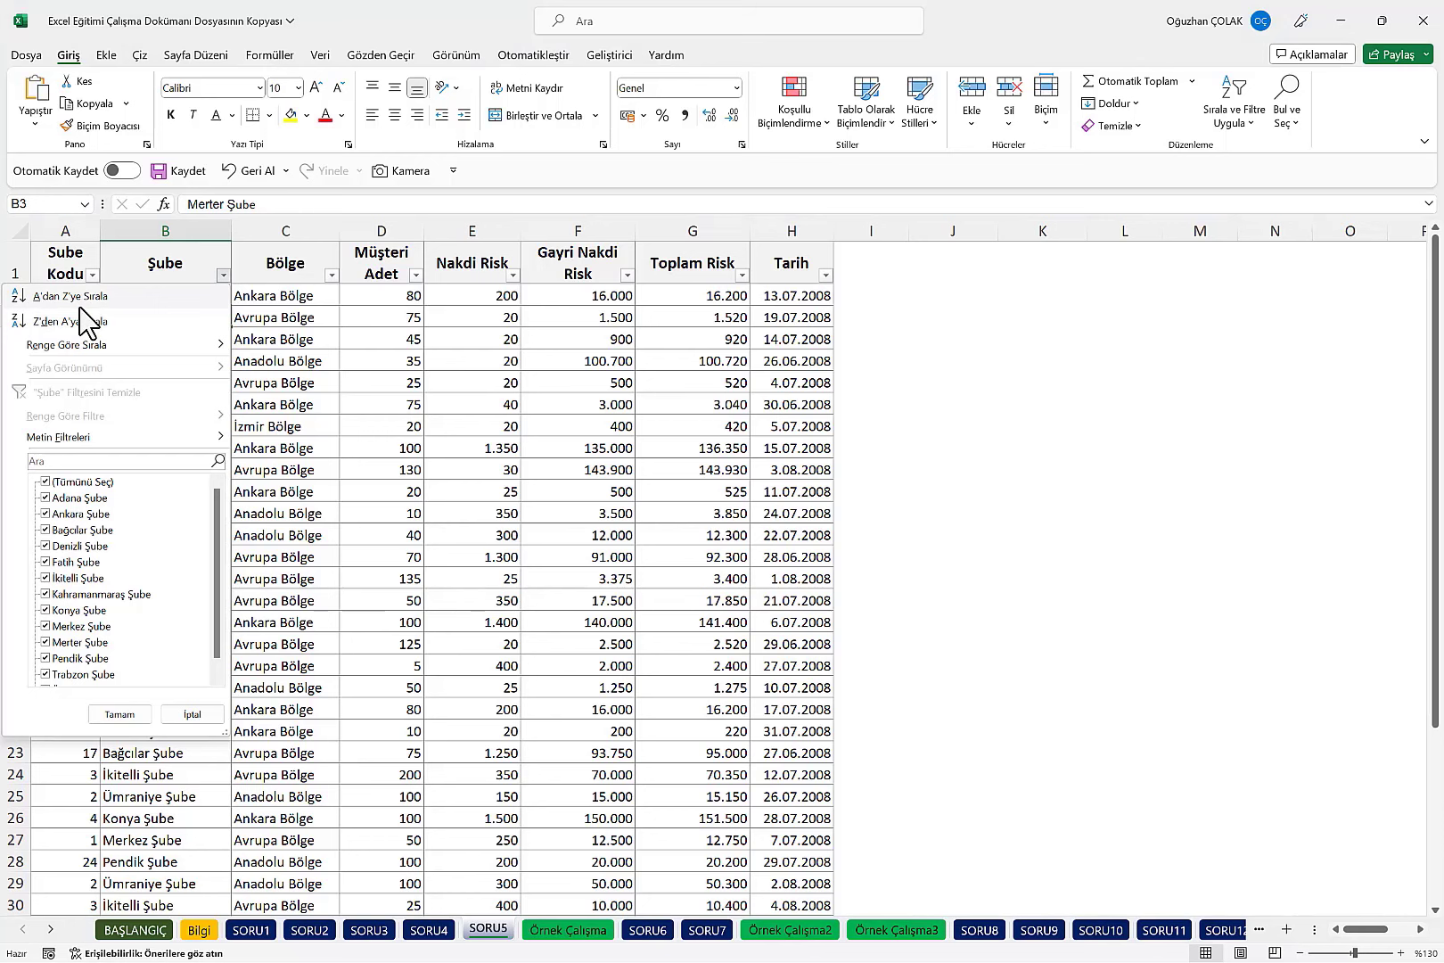
{"action": "left_click", "coordinate": [71, 296]}
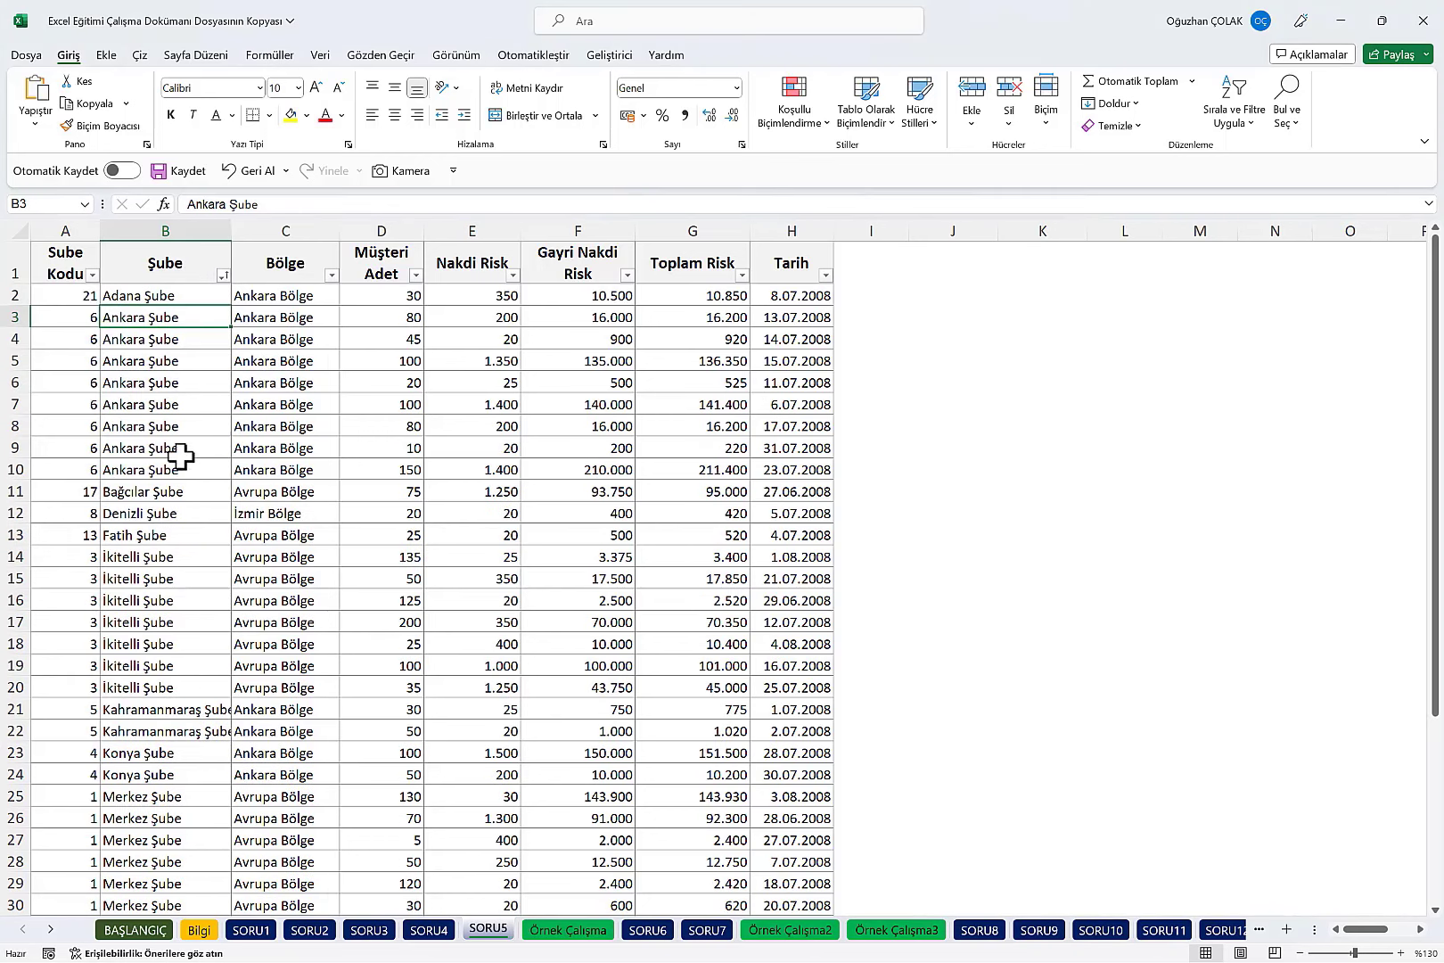
{"action": "left_click", "coordinate": [223, 274]}
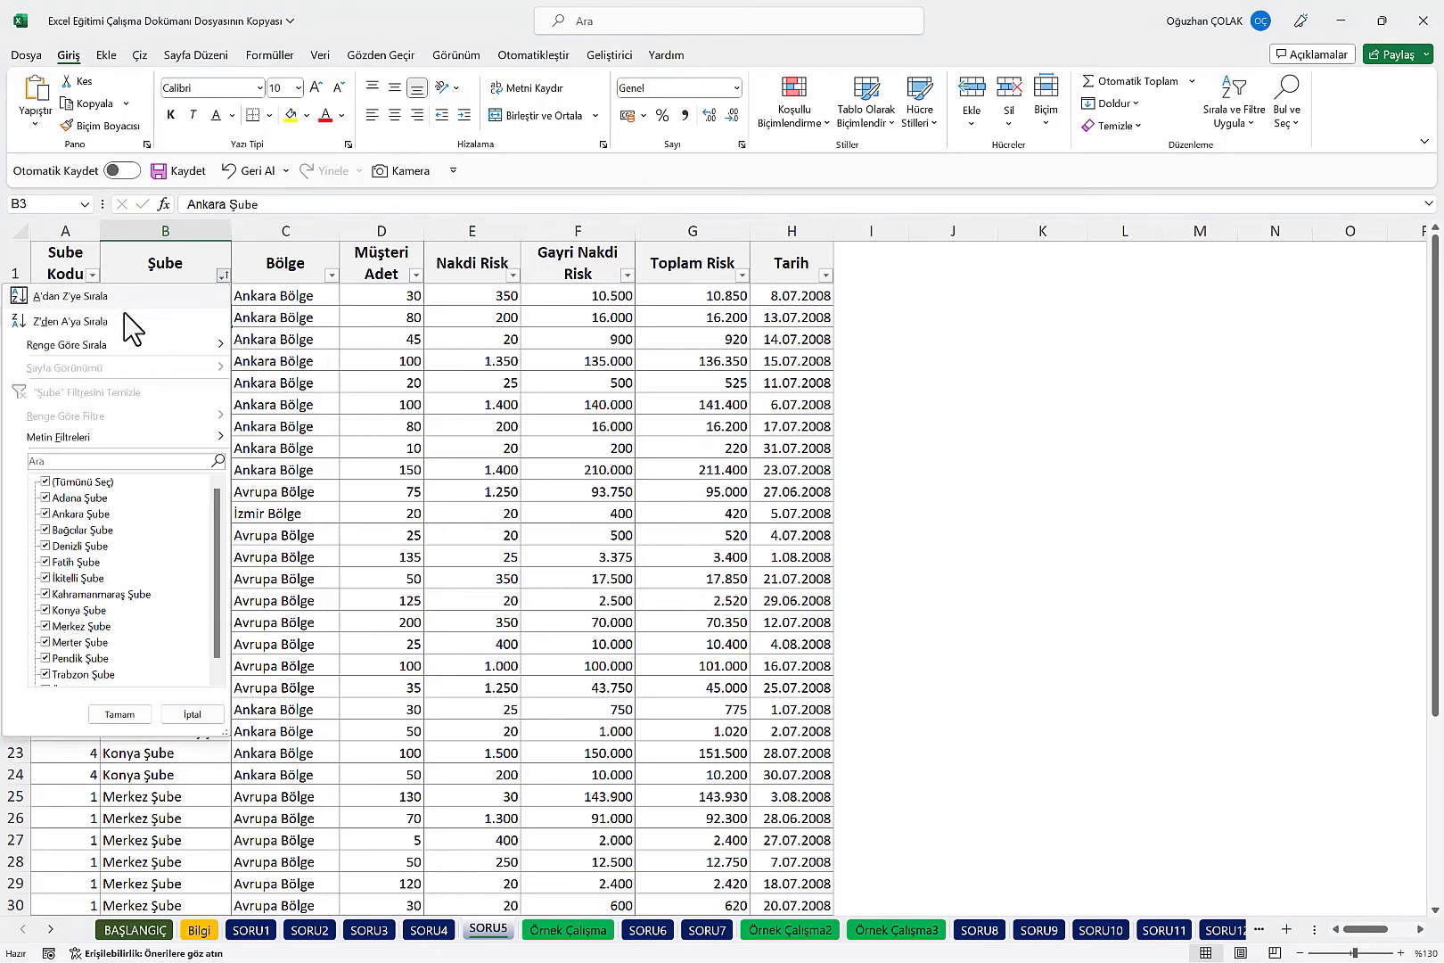
{"action": "left_click", "coordinate": [134, 323]}
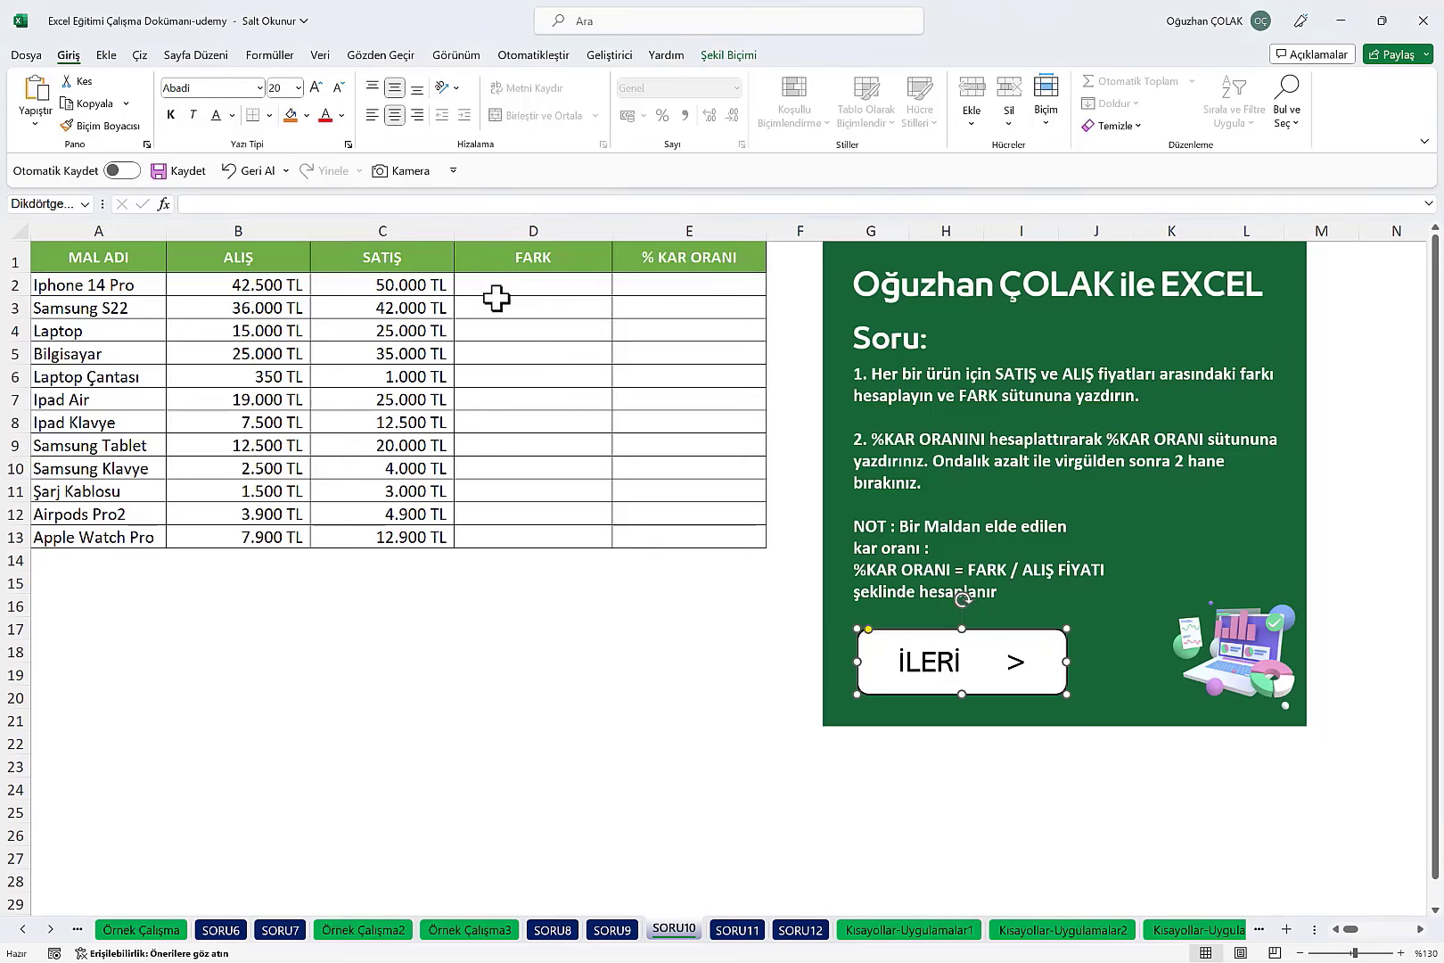
Step: Enter =C2-B2 into all of D2:D13 at once with Ctrl+Enter
{"action": "left_click", "coordinate": [533, 283]}
{"action": "left_click", "coordinate": [660, 284]}
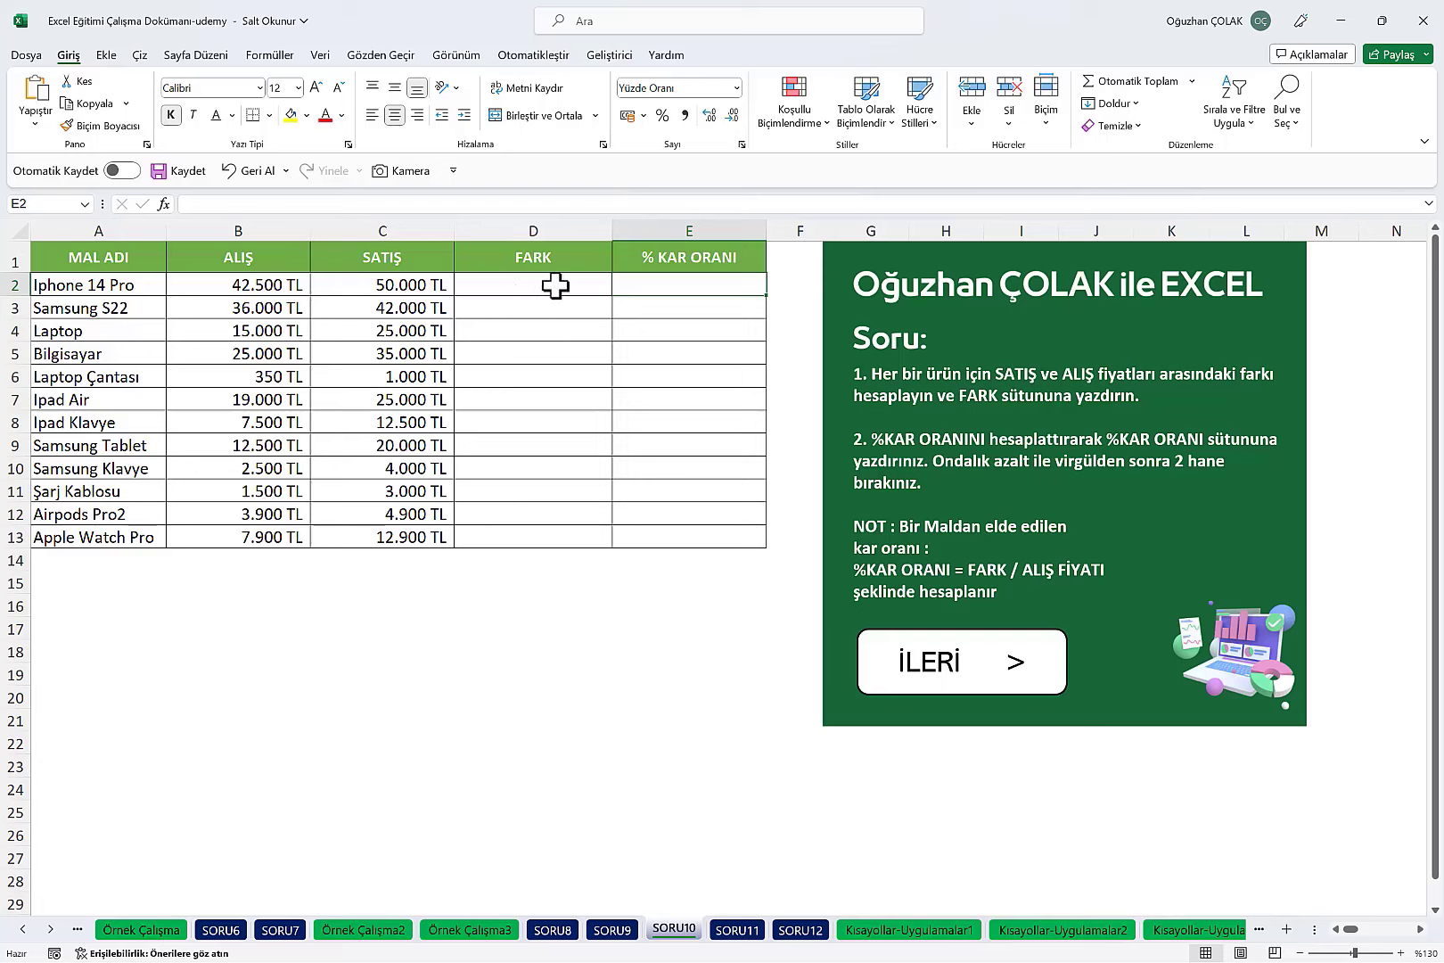
{"action": "left_click_drag", "start_coordinate": [554, 284], "coordinate": [570, 543]}
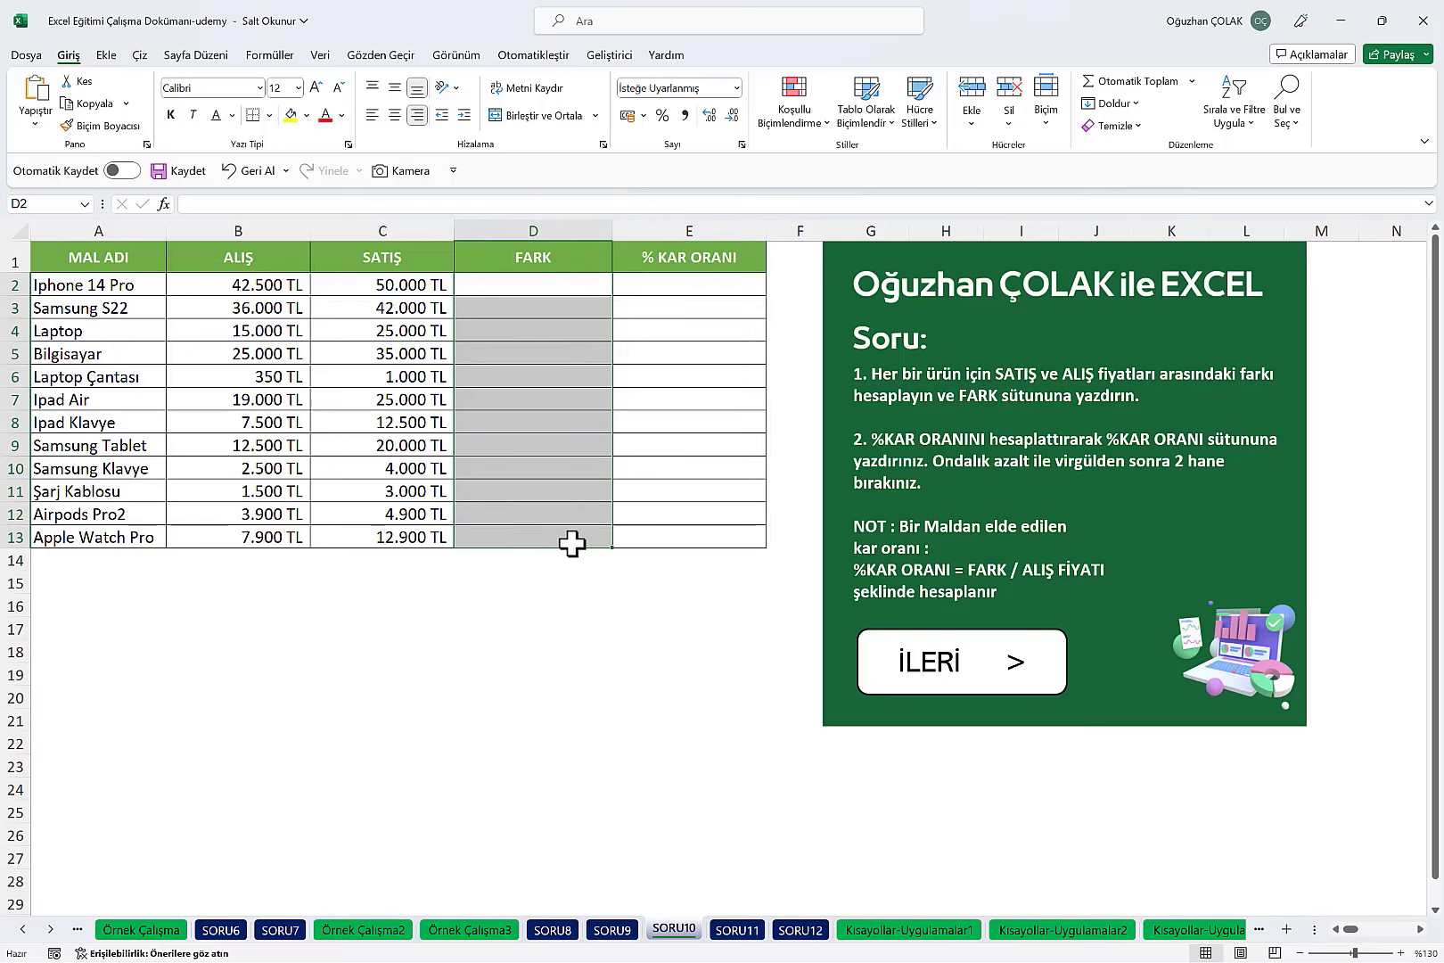
{"action": "type", "text": "="}
{"action": "left_click", "coordinate": [413, 281]}
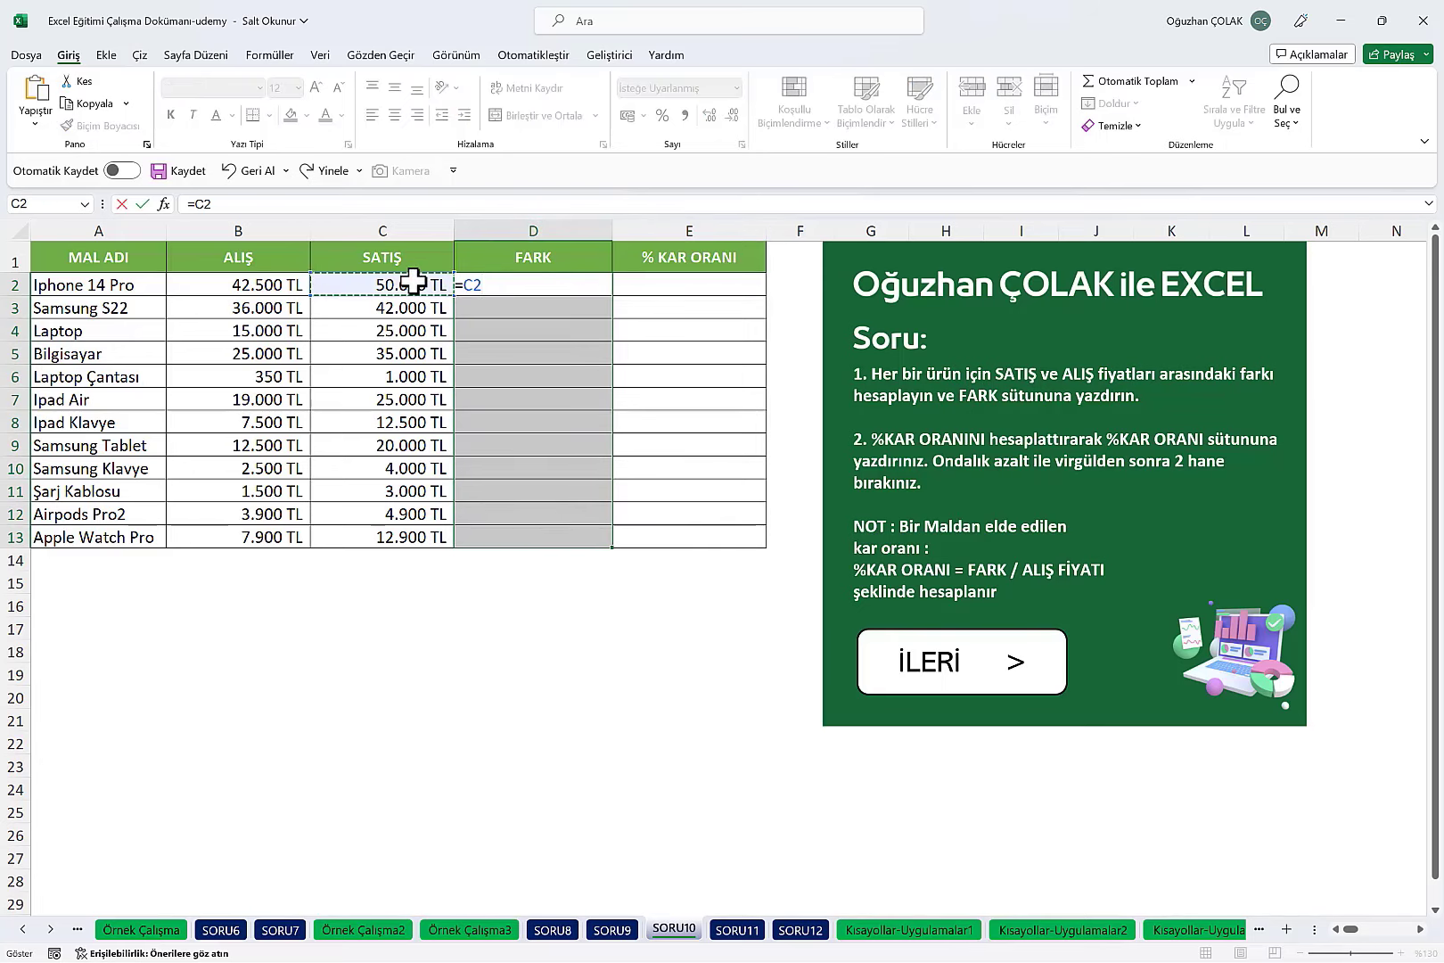
{"action": "type", "text": "-"}
{"action": "left_click", "coordinate": [271, 280]}
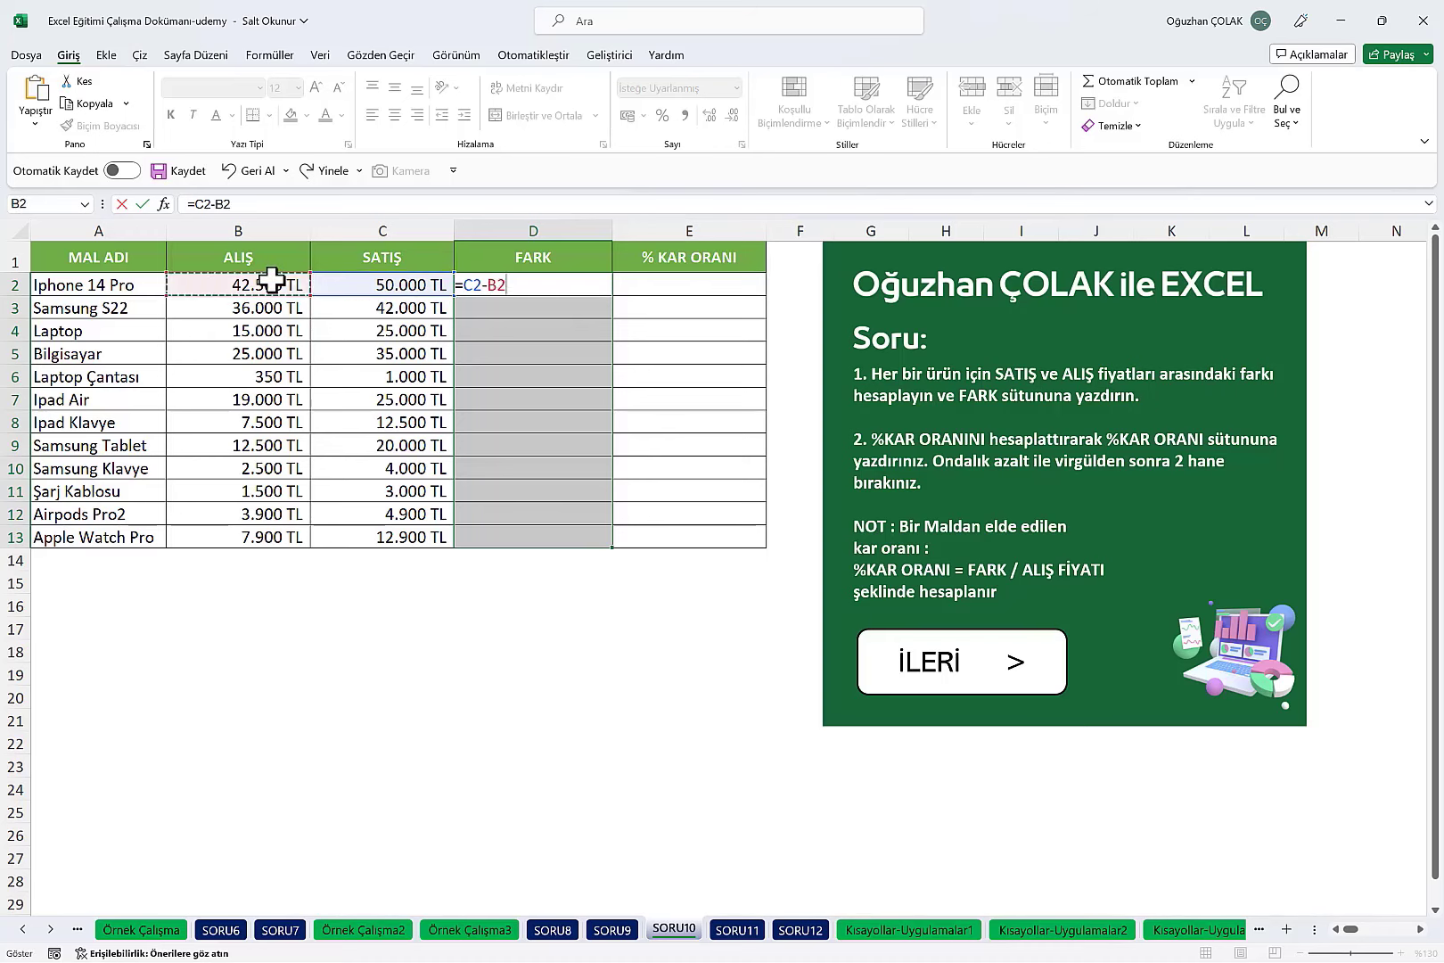
{"action": "key", "text": "ctrl+Return"}
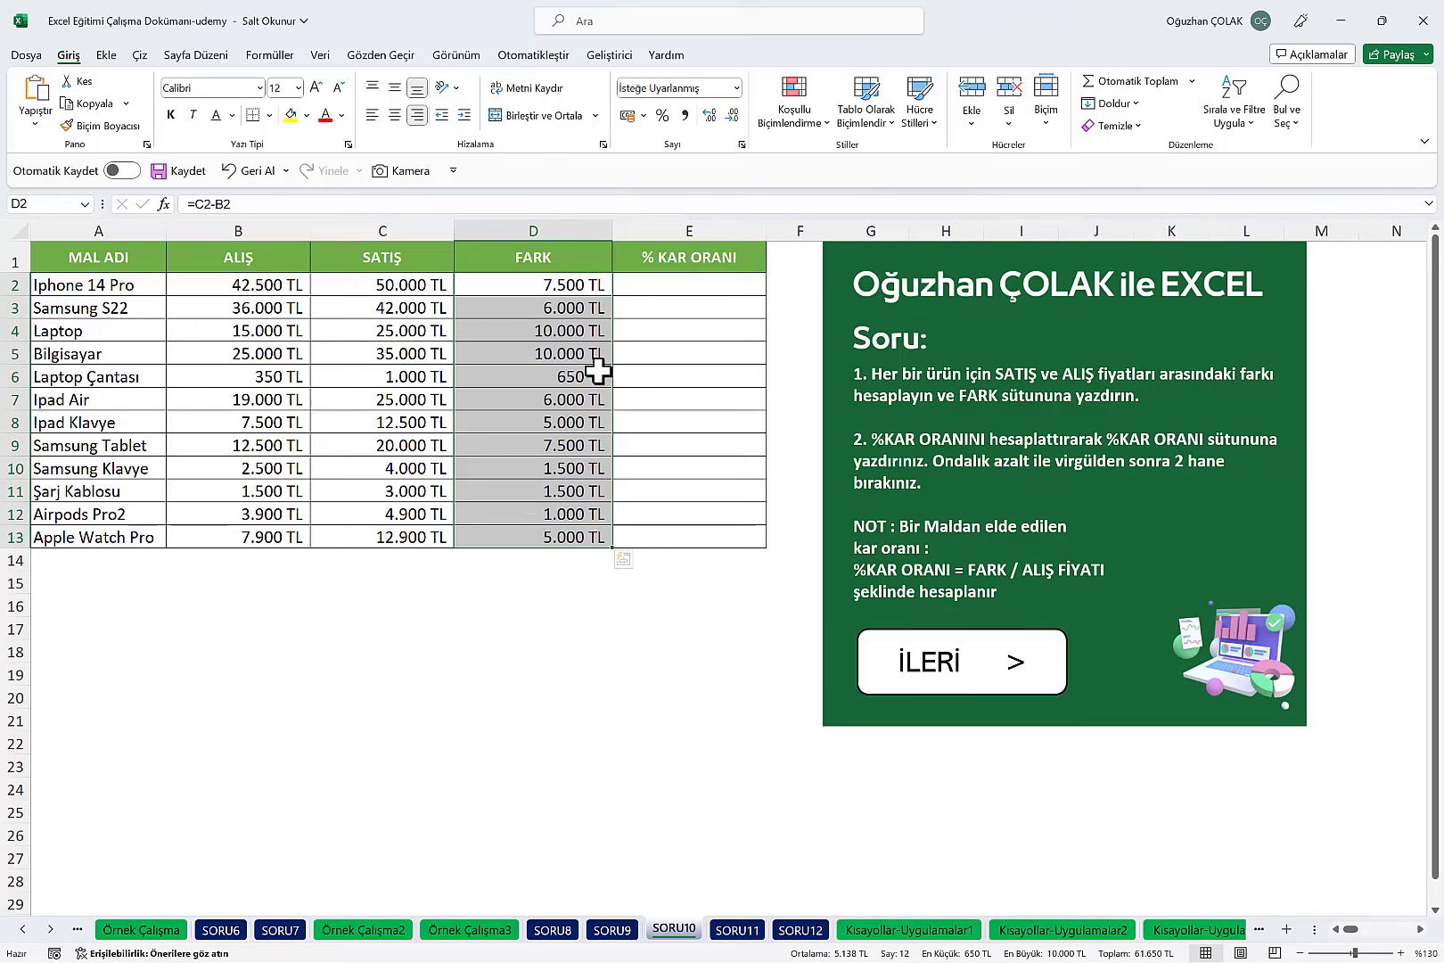
Step: Enter =D2/B2 into all of E2:E13 at once with Ctrl+Enter
{"action": "left_click_drag", "start_coordinate": [662, 285], "coordinate": [673, 531]}
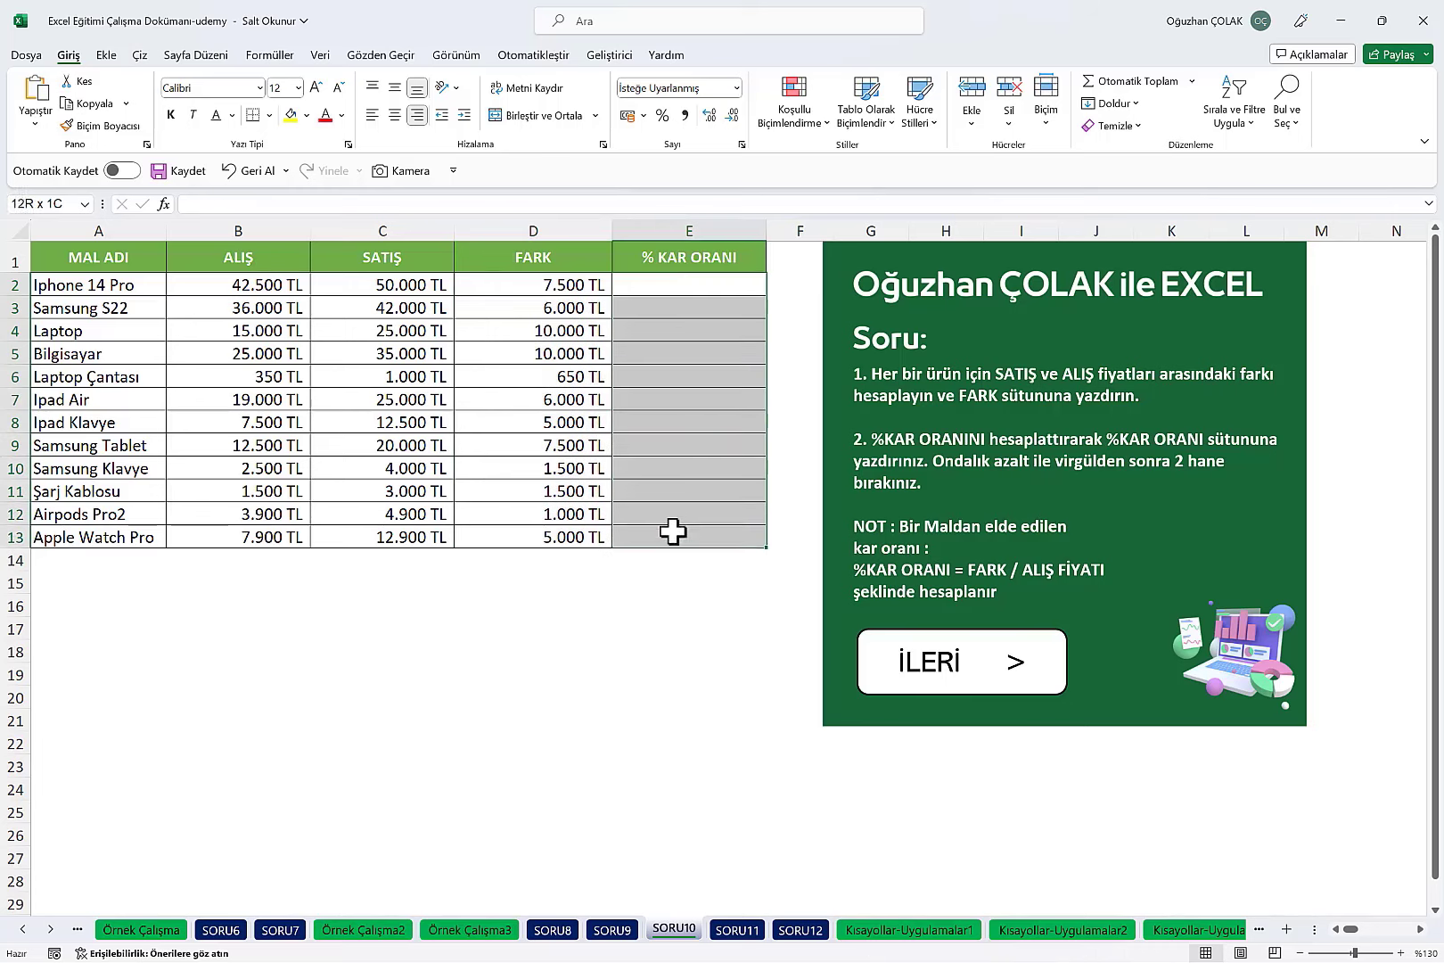
{"action": "type", "text": "="}
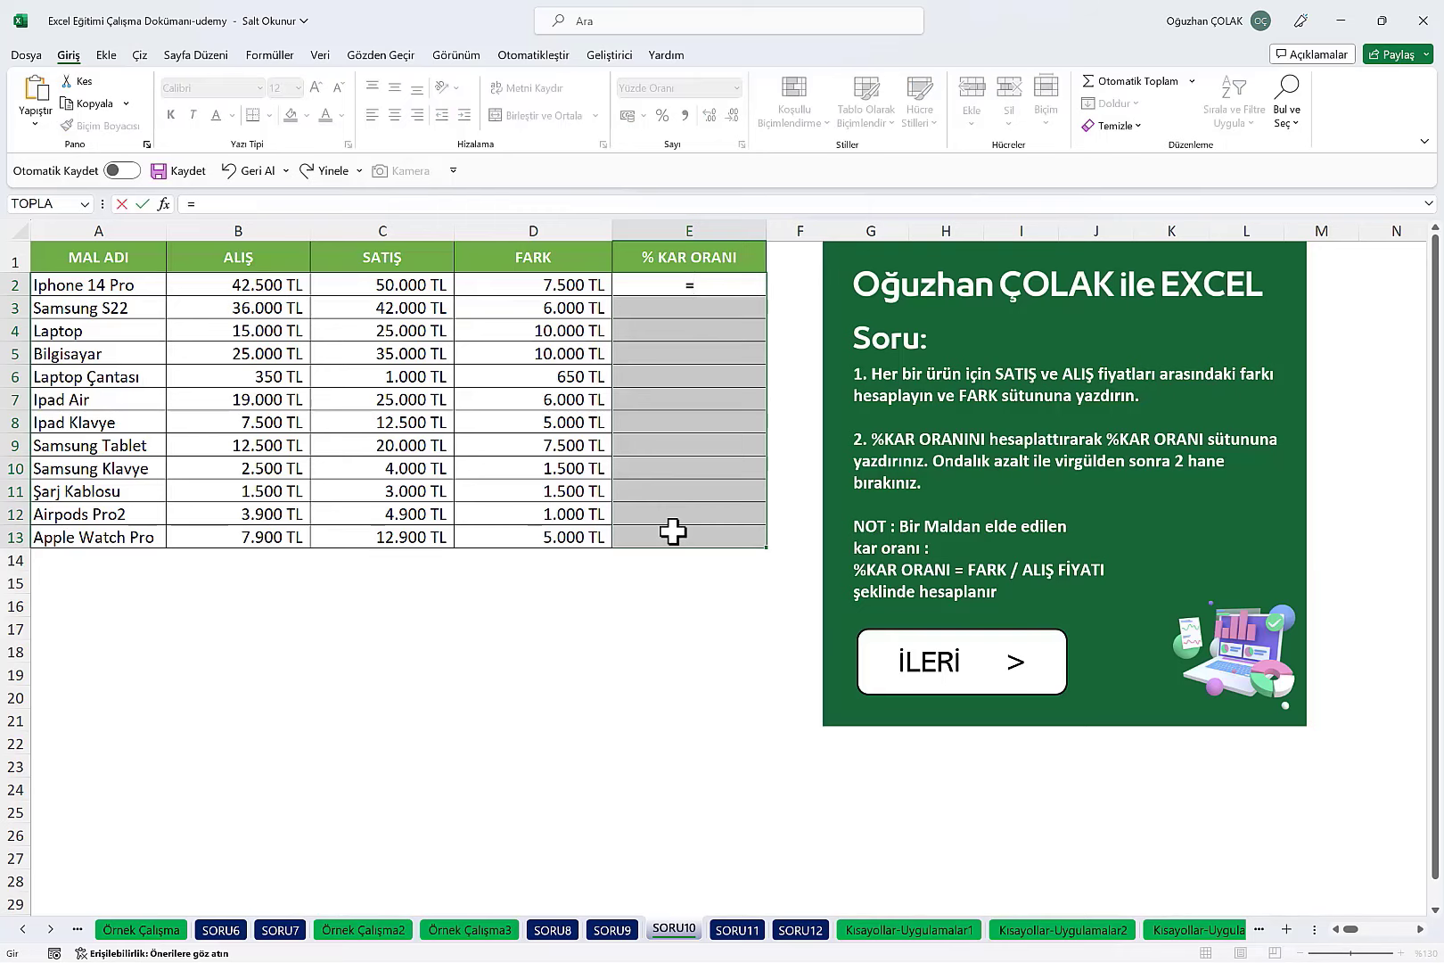
{"action": "left_click", "coordinate": [550, 284]}
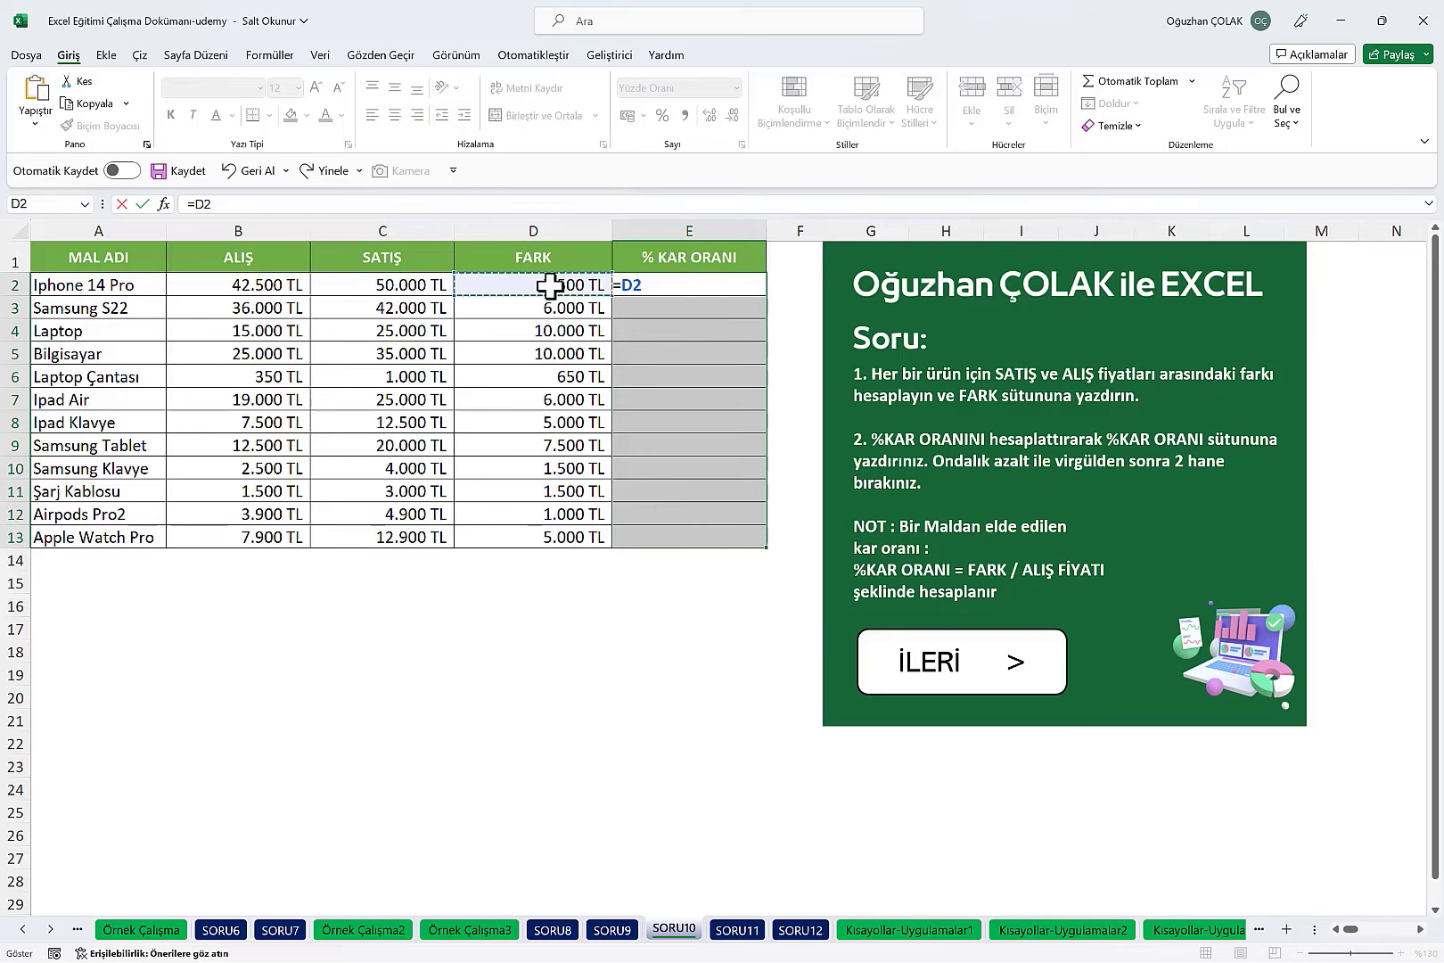
{"action": "type", "text": "/"}
{"action": "left_click", "coordinate": [264, 284]}
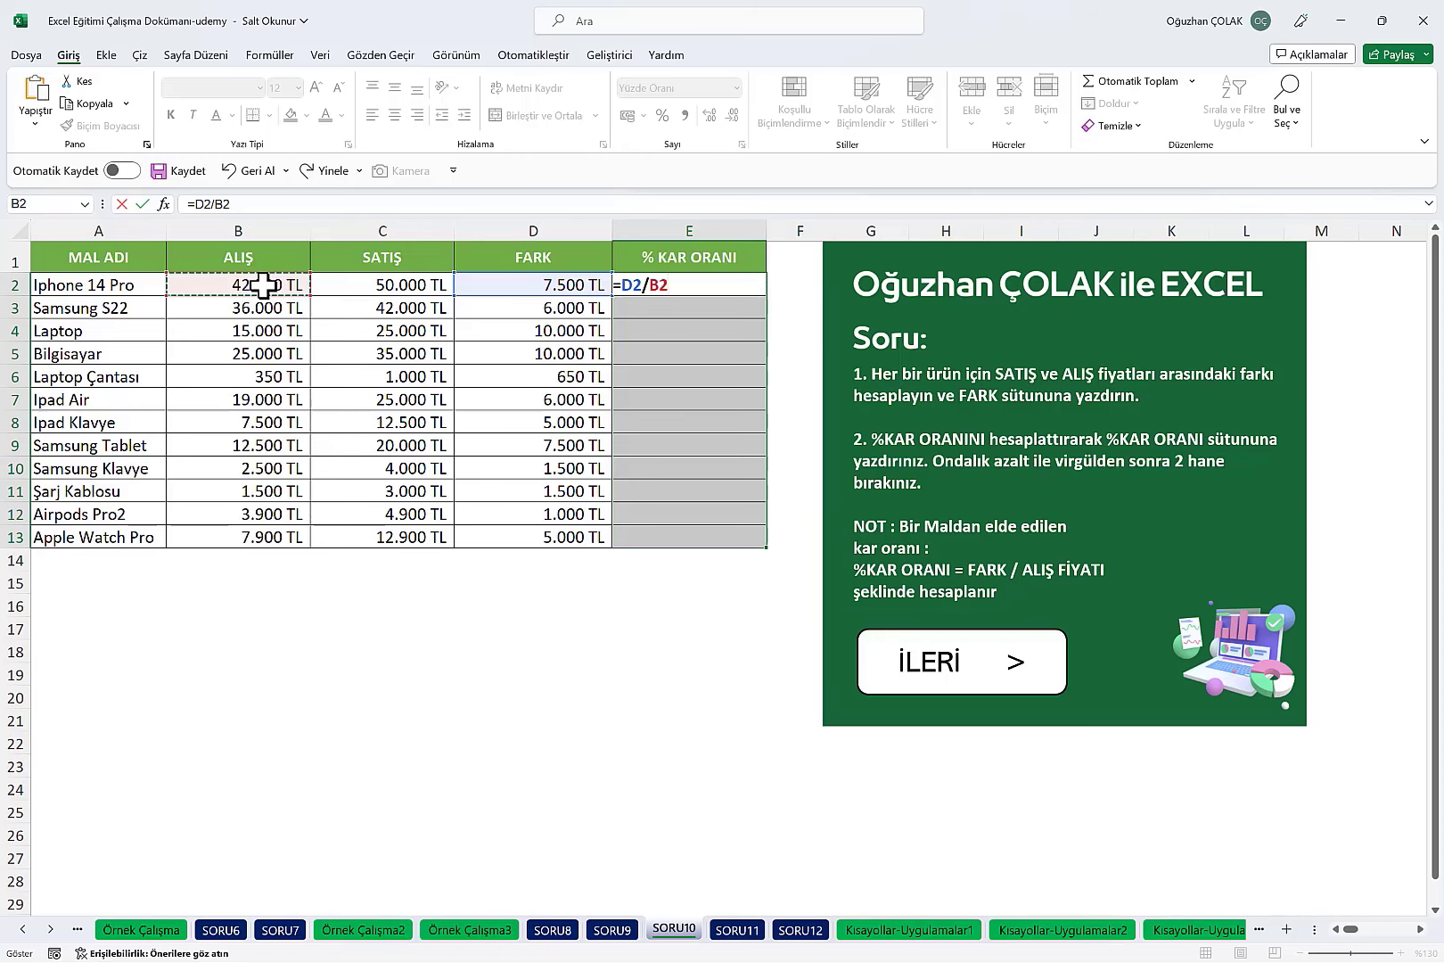
{"action": "key", "text": "ctrl+Return"}
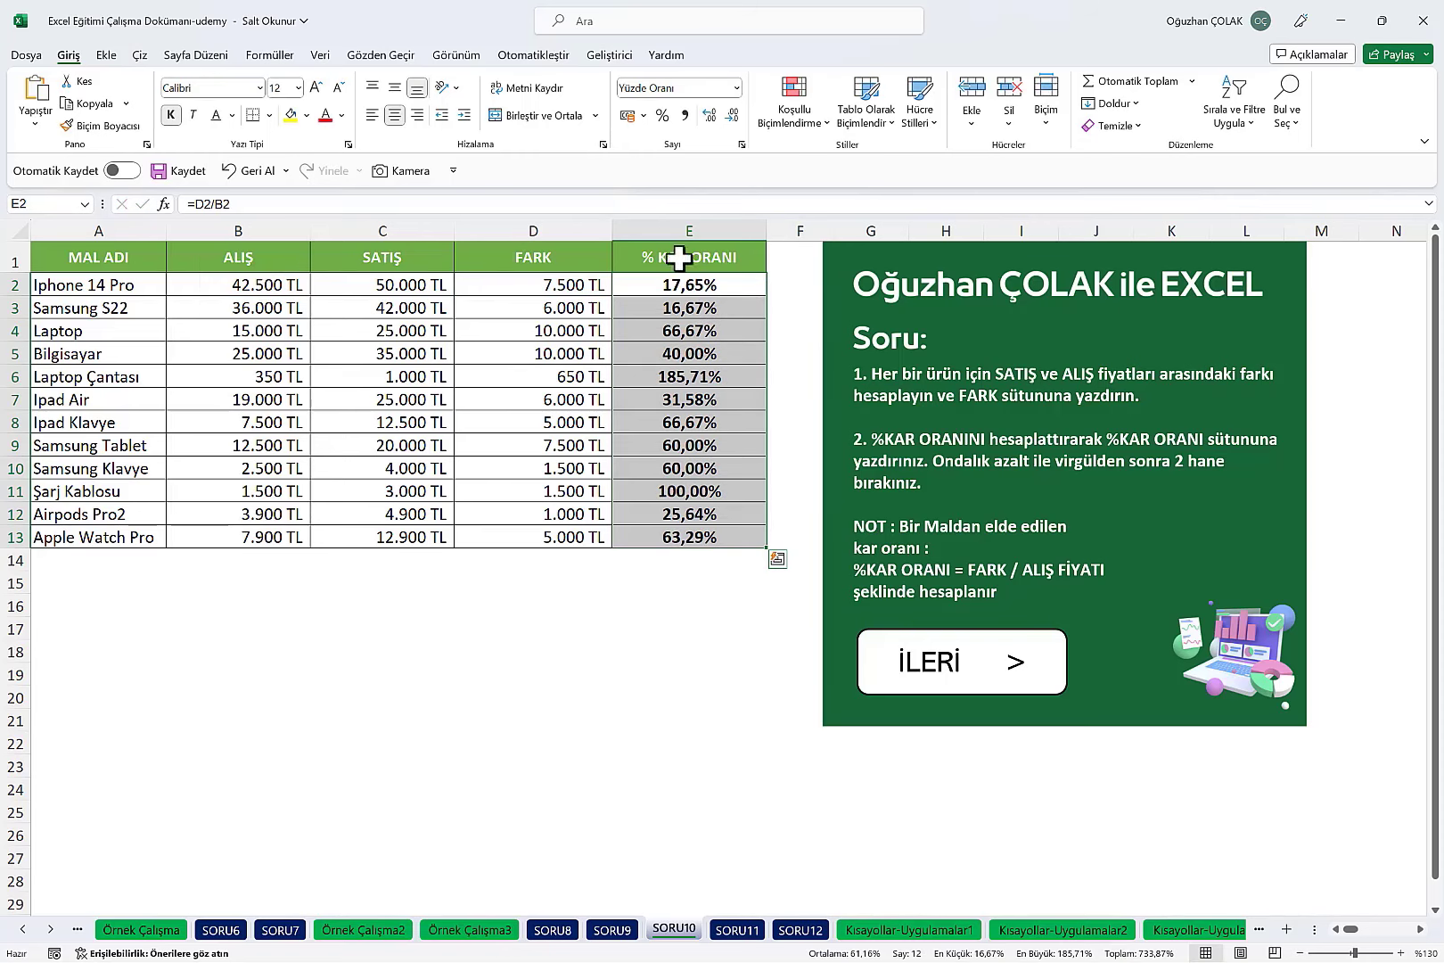
Step: Adjust the decimal places until the percentages show two decimals
{"action": "left_click", "coordinate": [709, 115]}
{"action": "left_click", "coordinate": [712, 116]}
{"action": "left_click", "coordinate": [712, 116]}
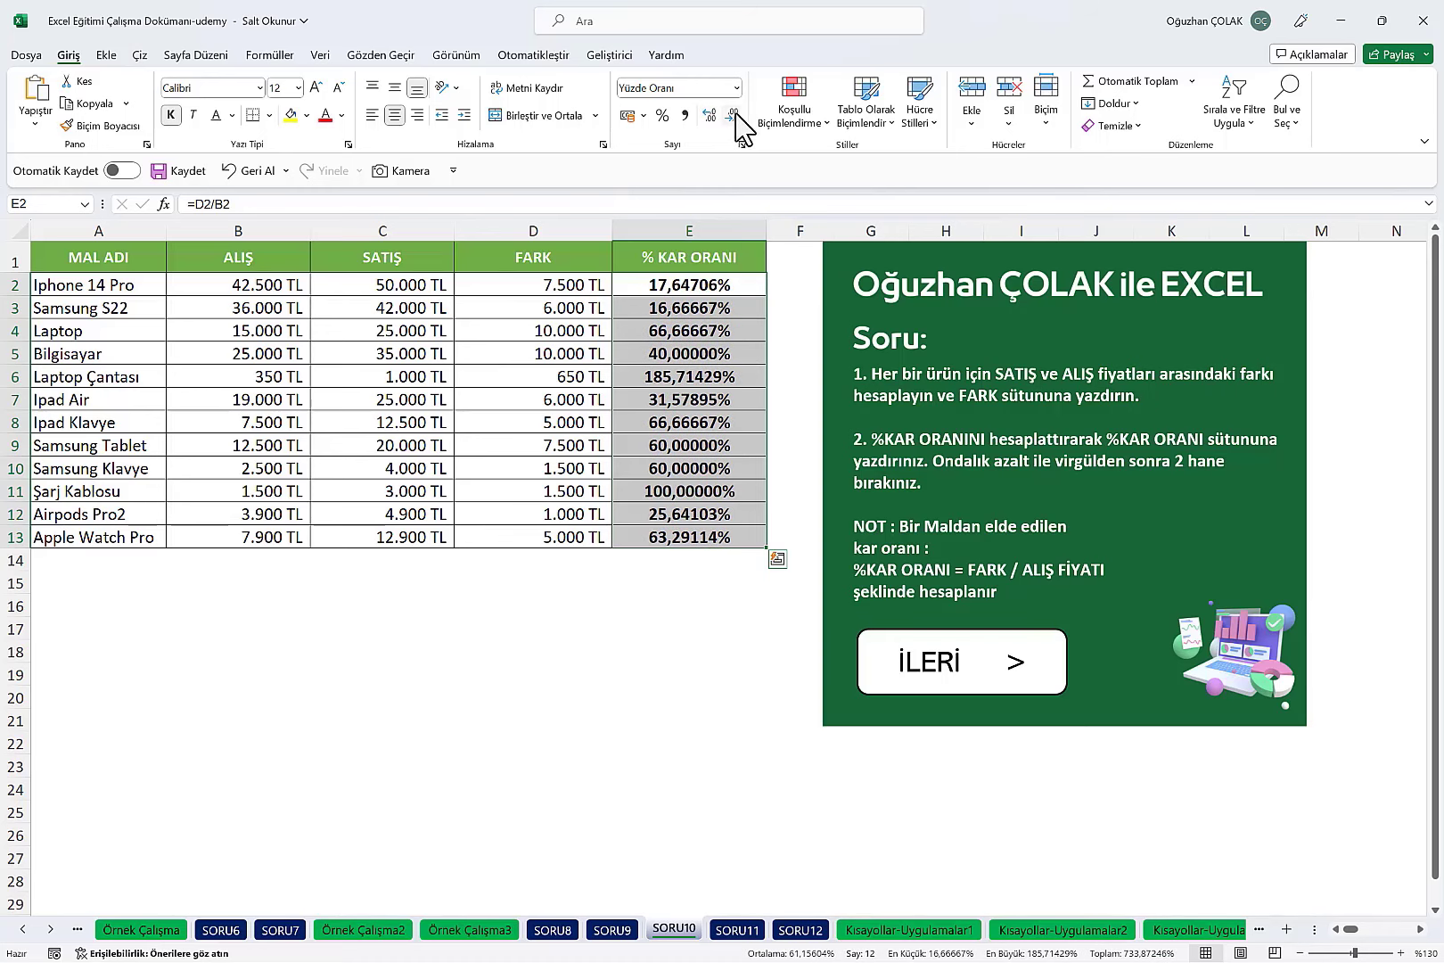
{"action": "left_click", "coordinate": [732, 115]}
{"action": "left_click", "coordinate": [732, 115]}
{"action": "left_click", "coordinate": [733, 115]}
{"action": "left_click", "coordinate": [733, 115]}
{"action": "left_click", "coordinate": [733, 115]}
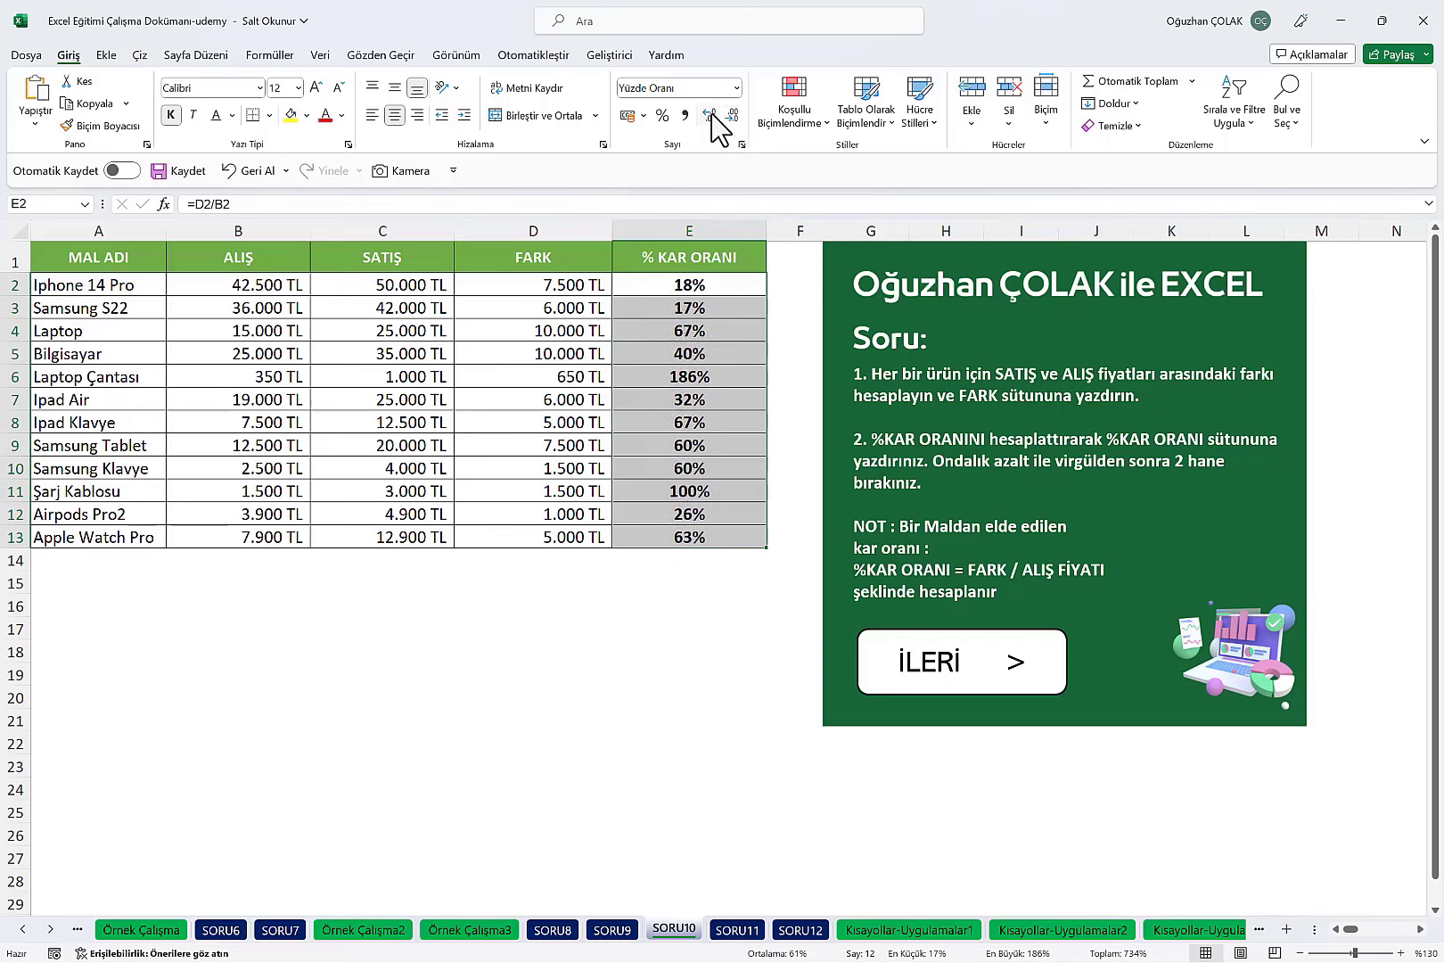
{"action": "left_click", "coordinate": [710, 115]}
{"action": "left_click", "coordinate": [710, 115]}
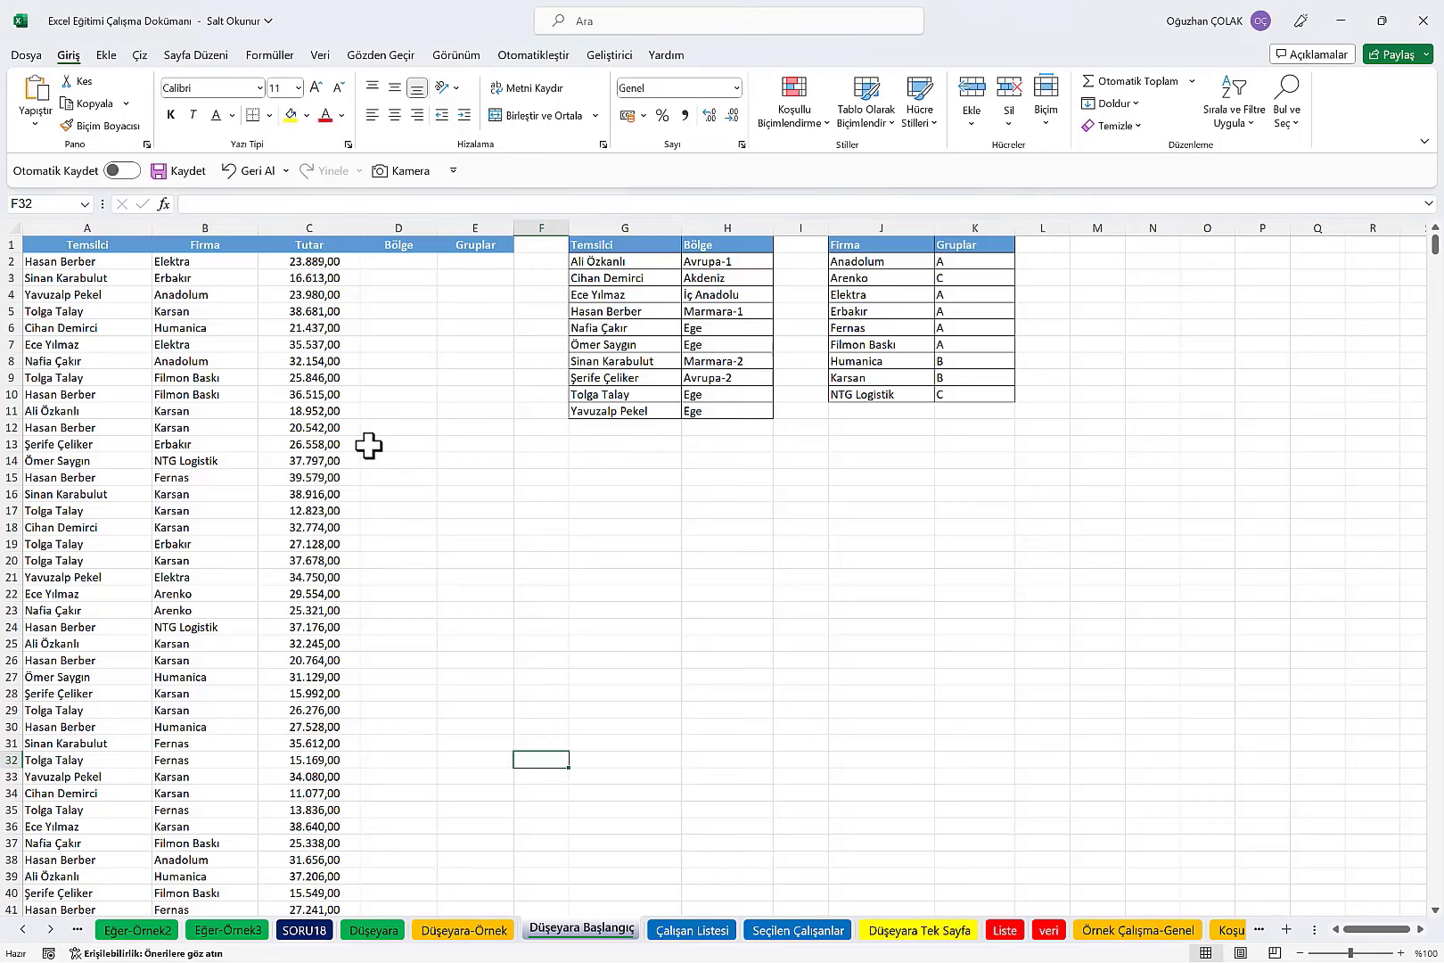
{"action": "left_click", "coordinate": [368, 446]}
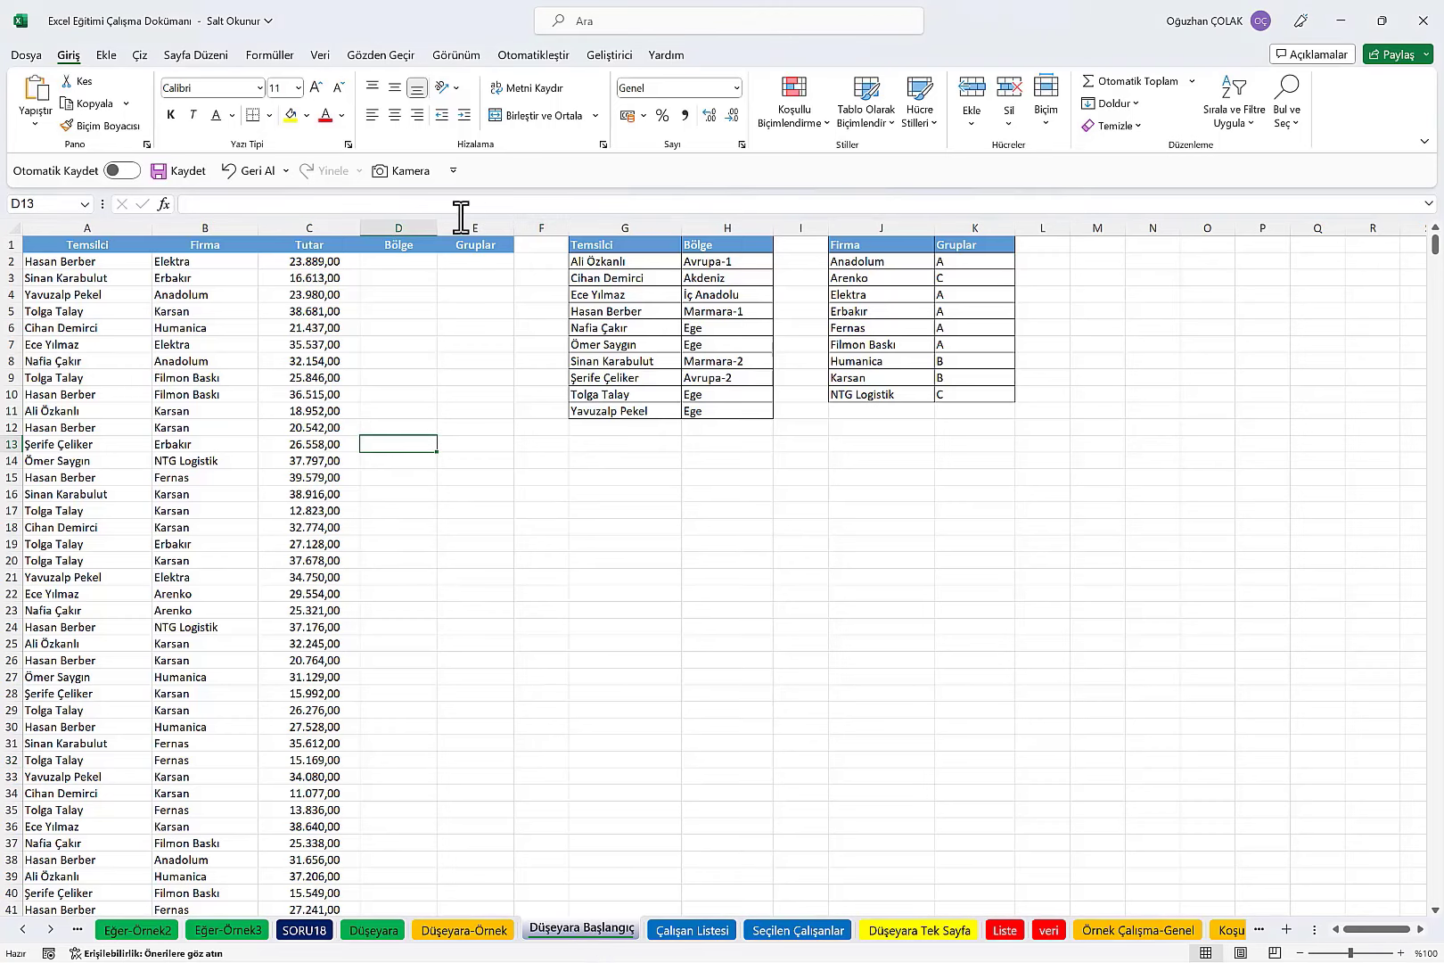
{"action": "left_click", "coordinate": [401, 255]}
{"action": "left_click", "coordinate": [465, 264]}
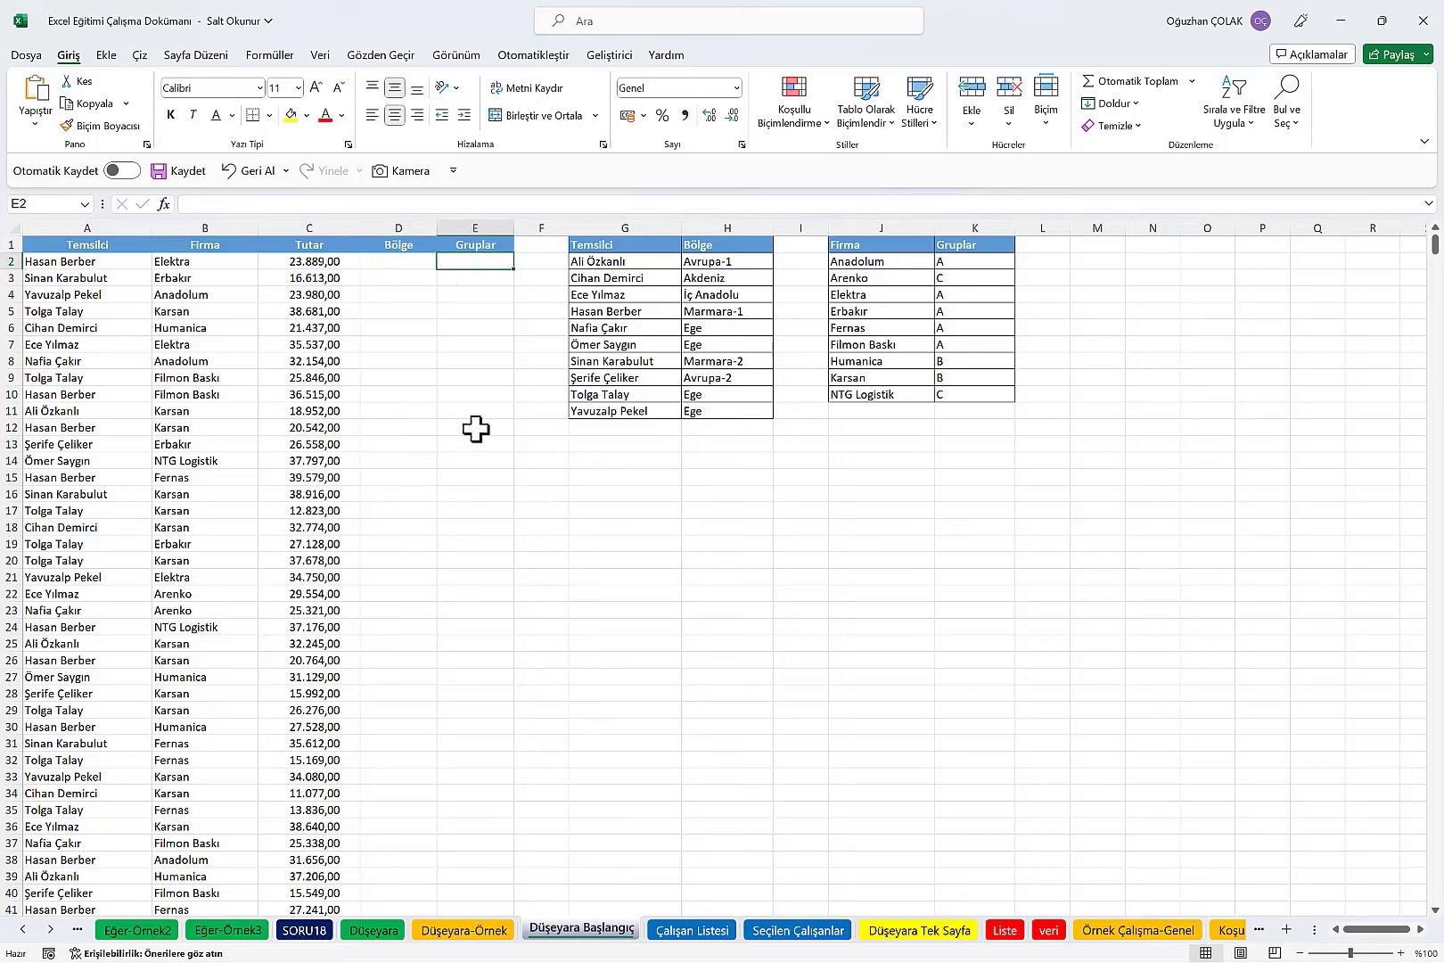
{"action": "left_click_drag", "start_coordinate": [733, 259], "coordinate": [731, 411]}
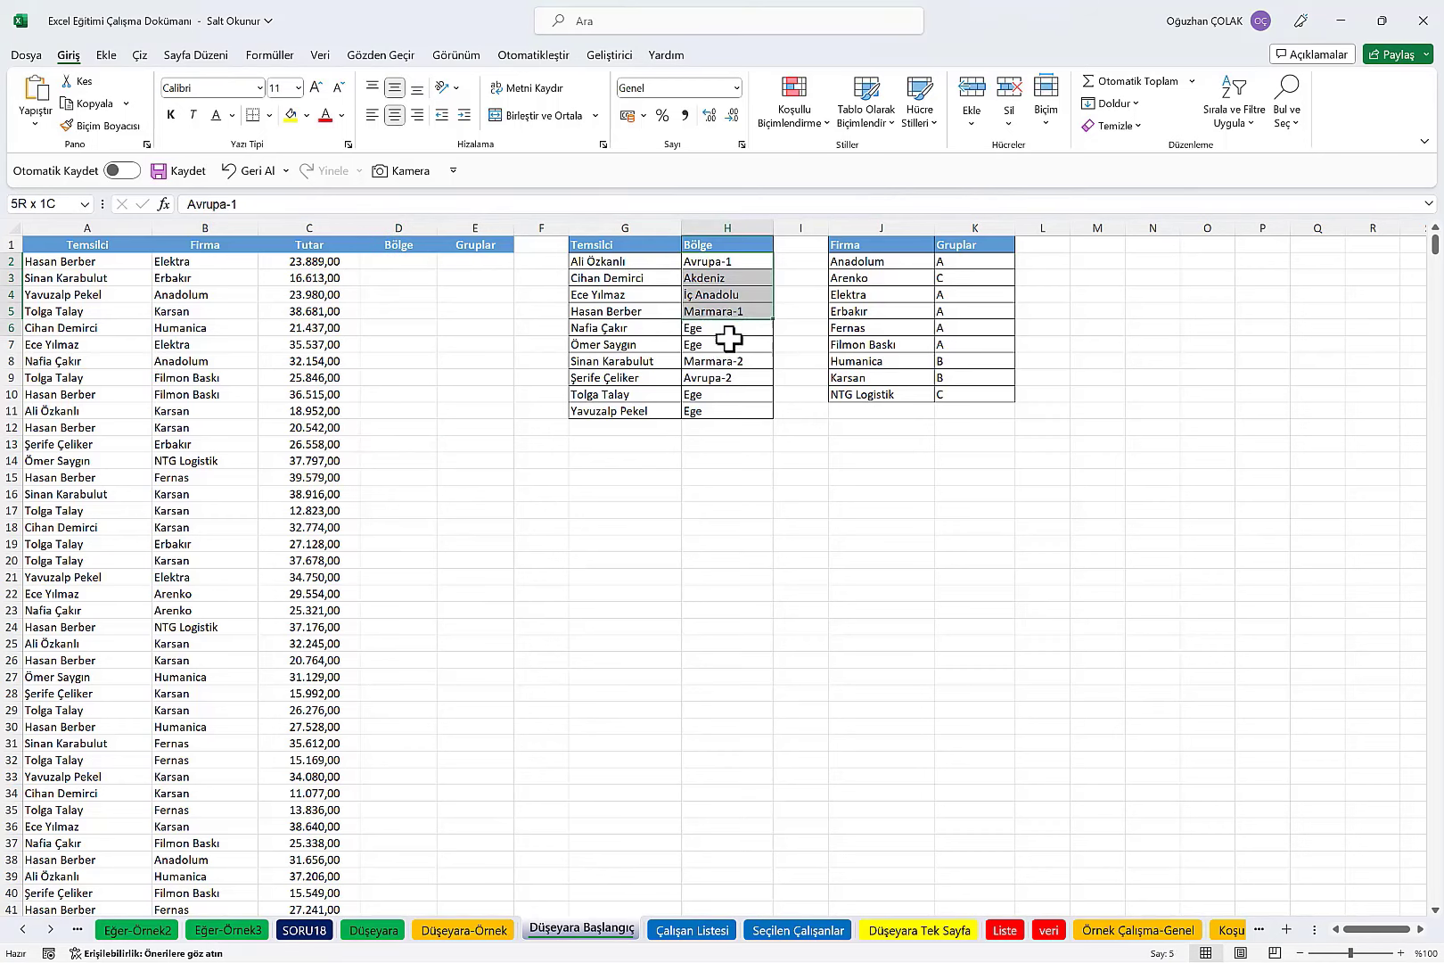
{"action": "left_click_drag", "start_coordinate": [960, 258], "coordinate": [970, 394]}
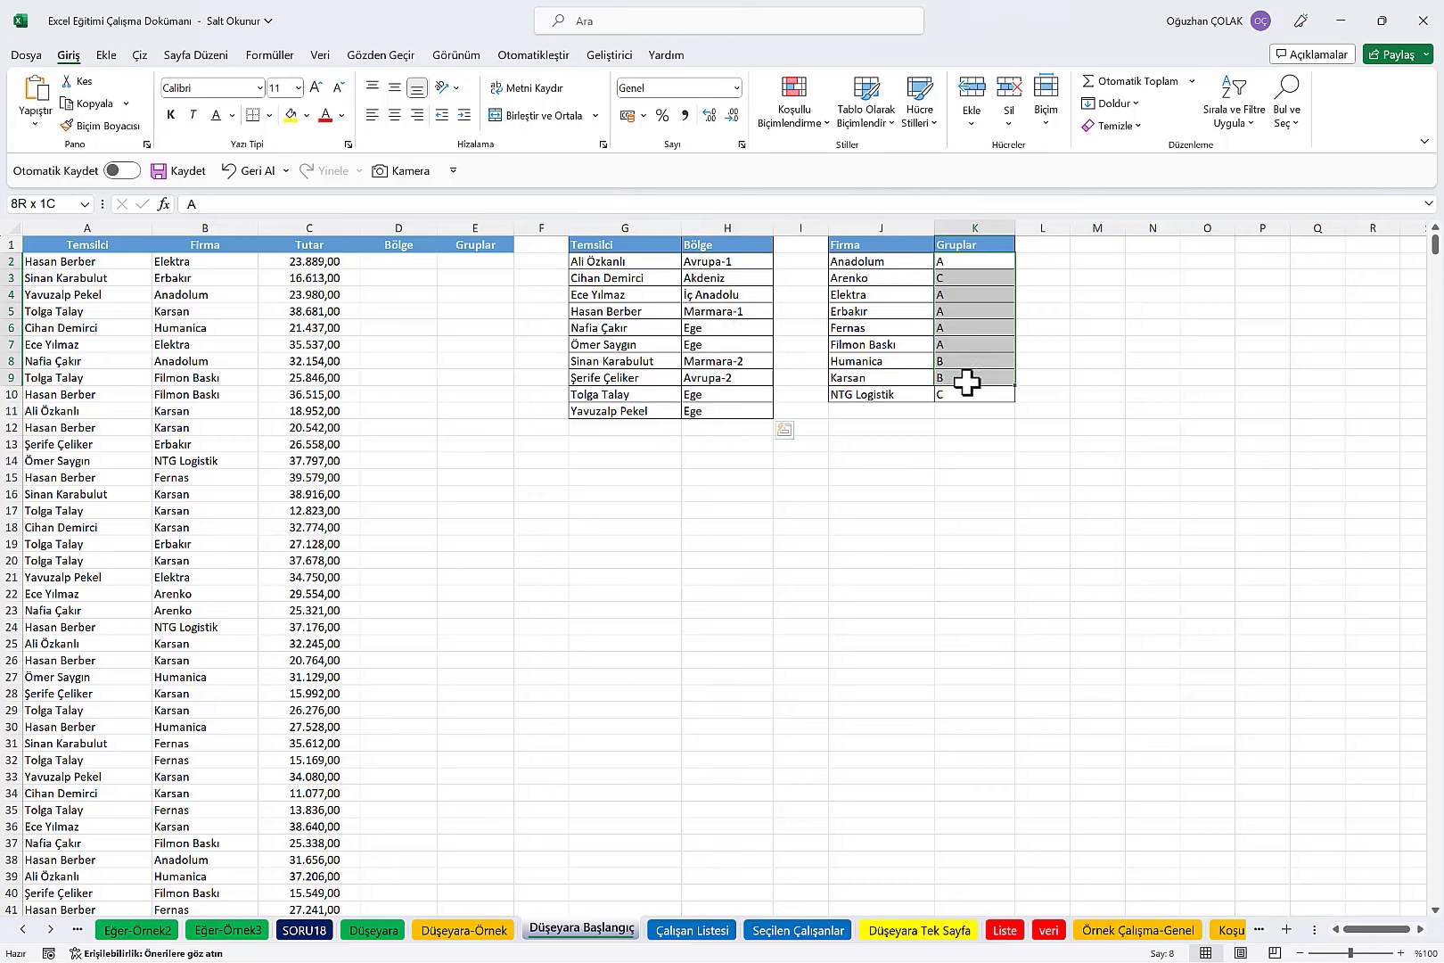
{"action": "left_click", "coordinate": [624, 247]}
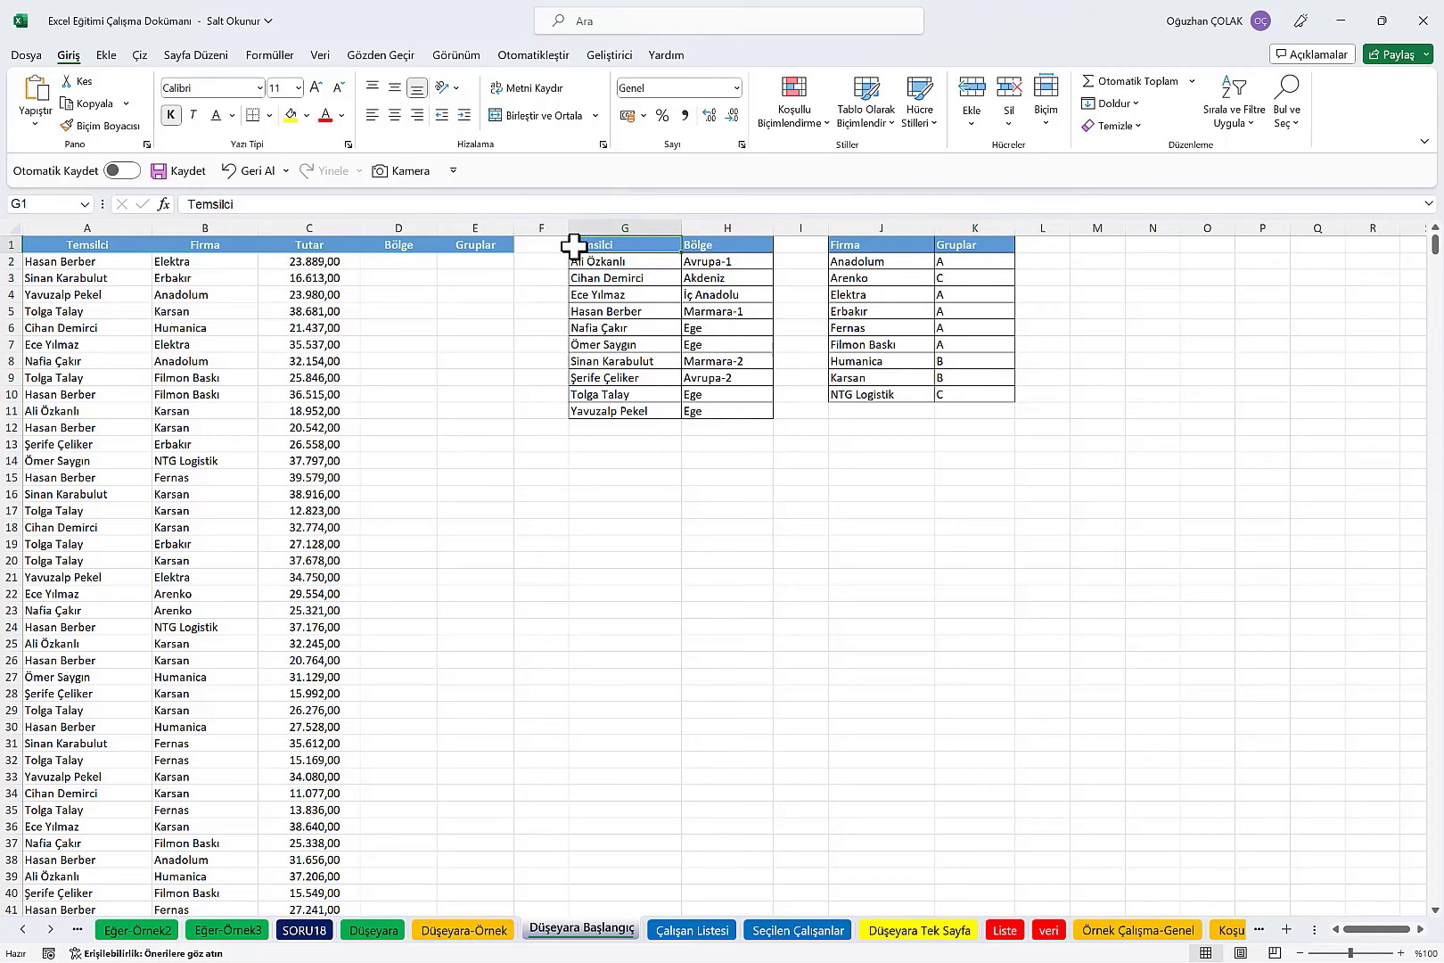
{"action": "left_click", "coordinate": [98, 260]}
{"action": "left_click", "coordinate": [379, 259]}
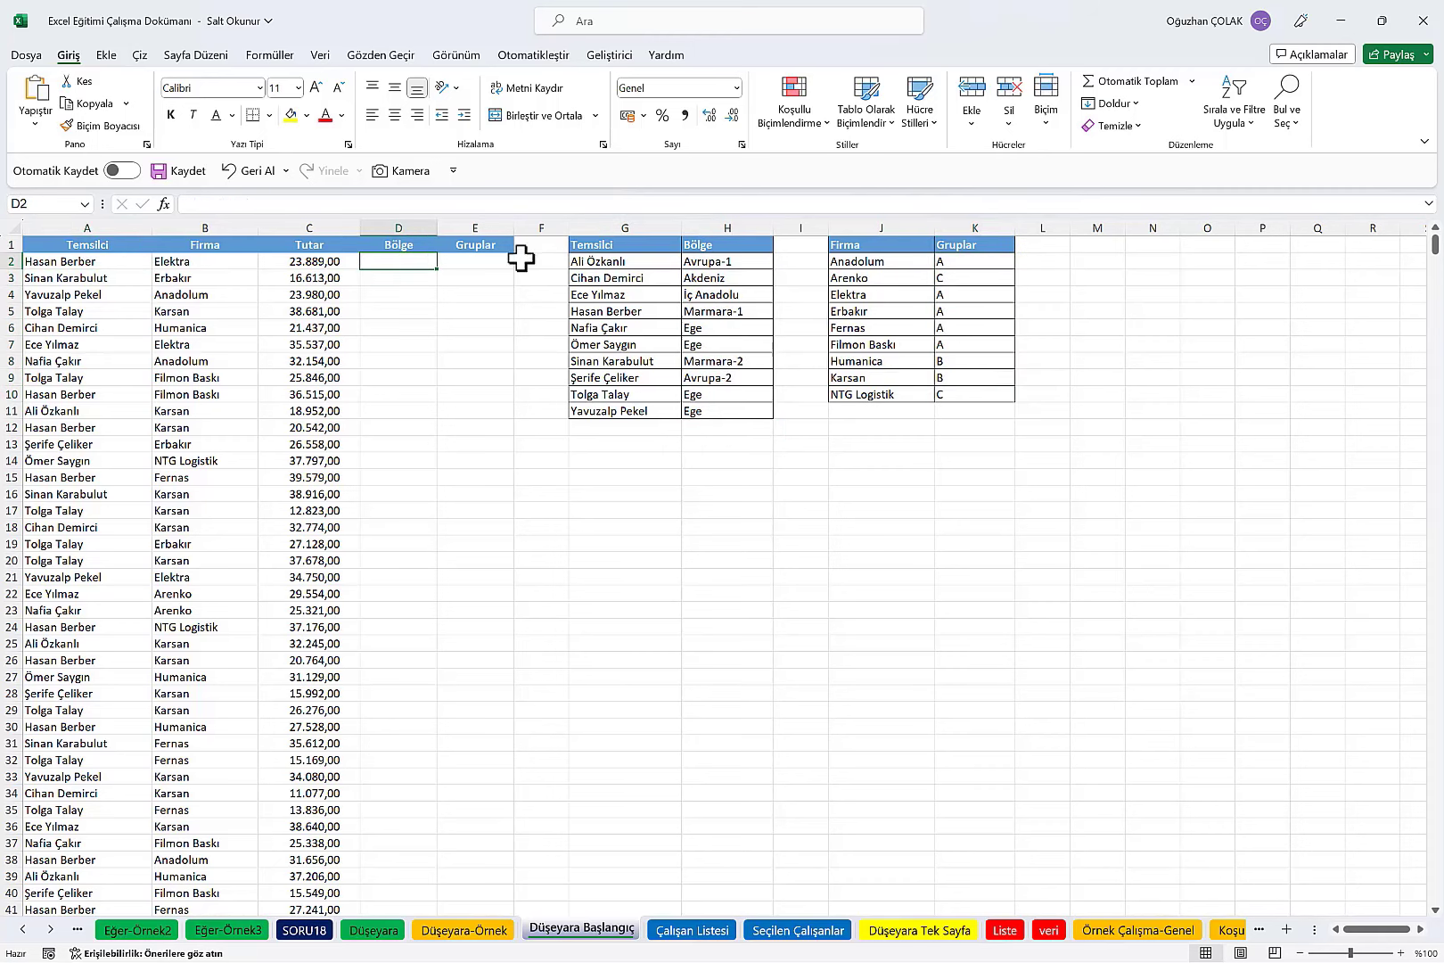
{"action": "left_click", "coordinate": [885, 260]}
{"action": "left_click", "coordinate": [209, 261]}
{"action": "left_click", "coordinate": [397, 262]}
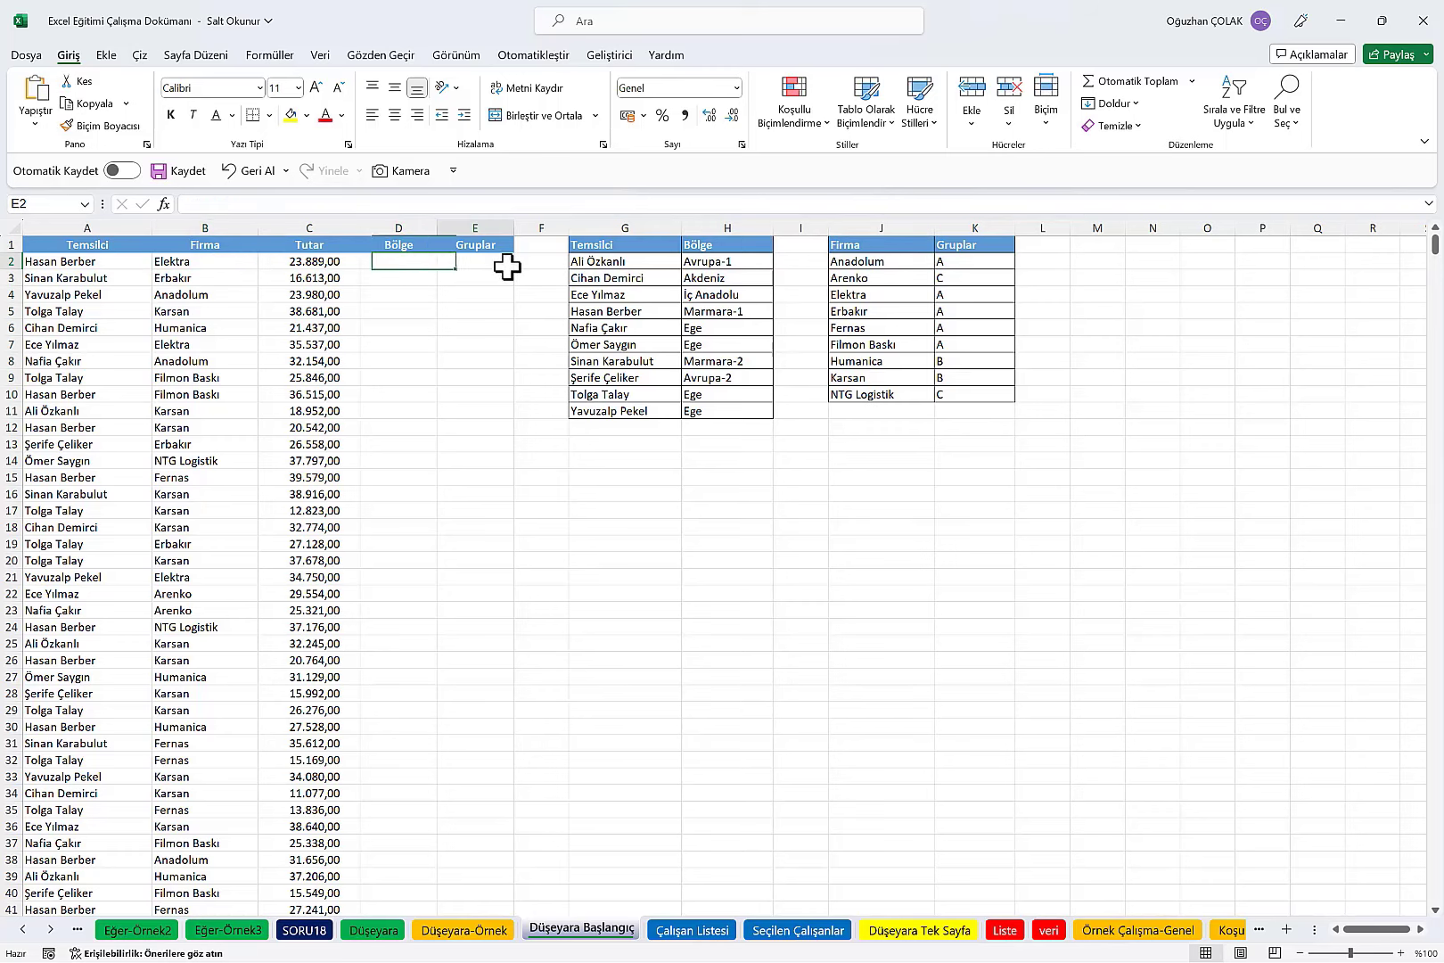
{"action": "left_click", "coordinate": [468, 263]}
{"action": "left_click", "coordinate": [380, 259]}
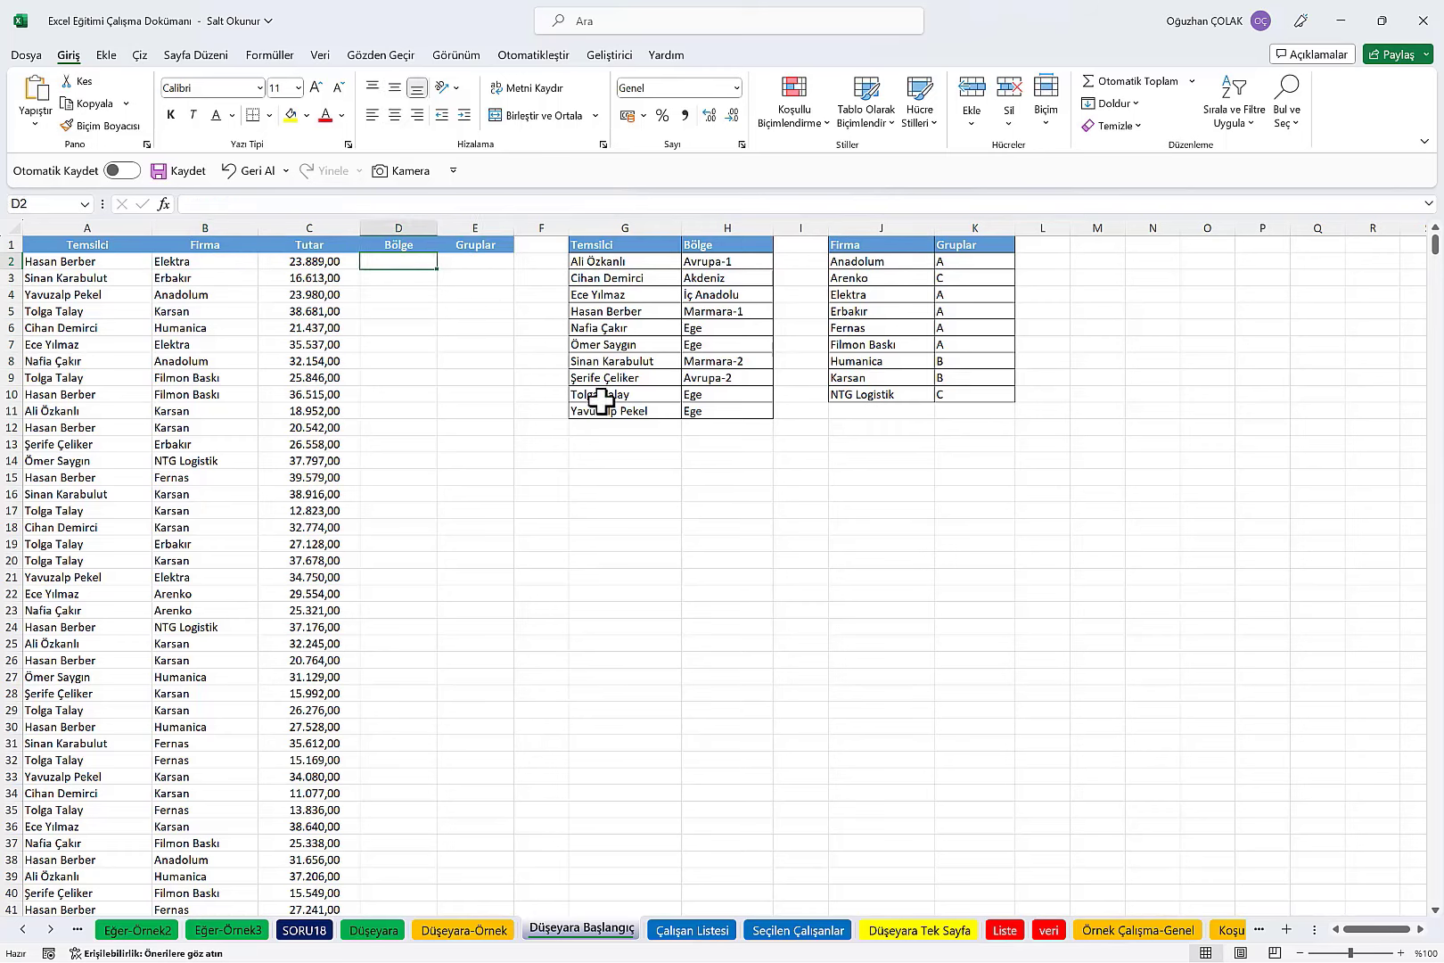
Step: Start a DÜŞEYARA formula in D2 with lookup value A2 and table columns G:H
{"action": "type", "text": "=düşey"}
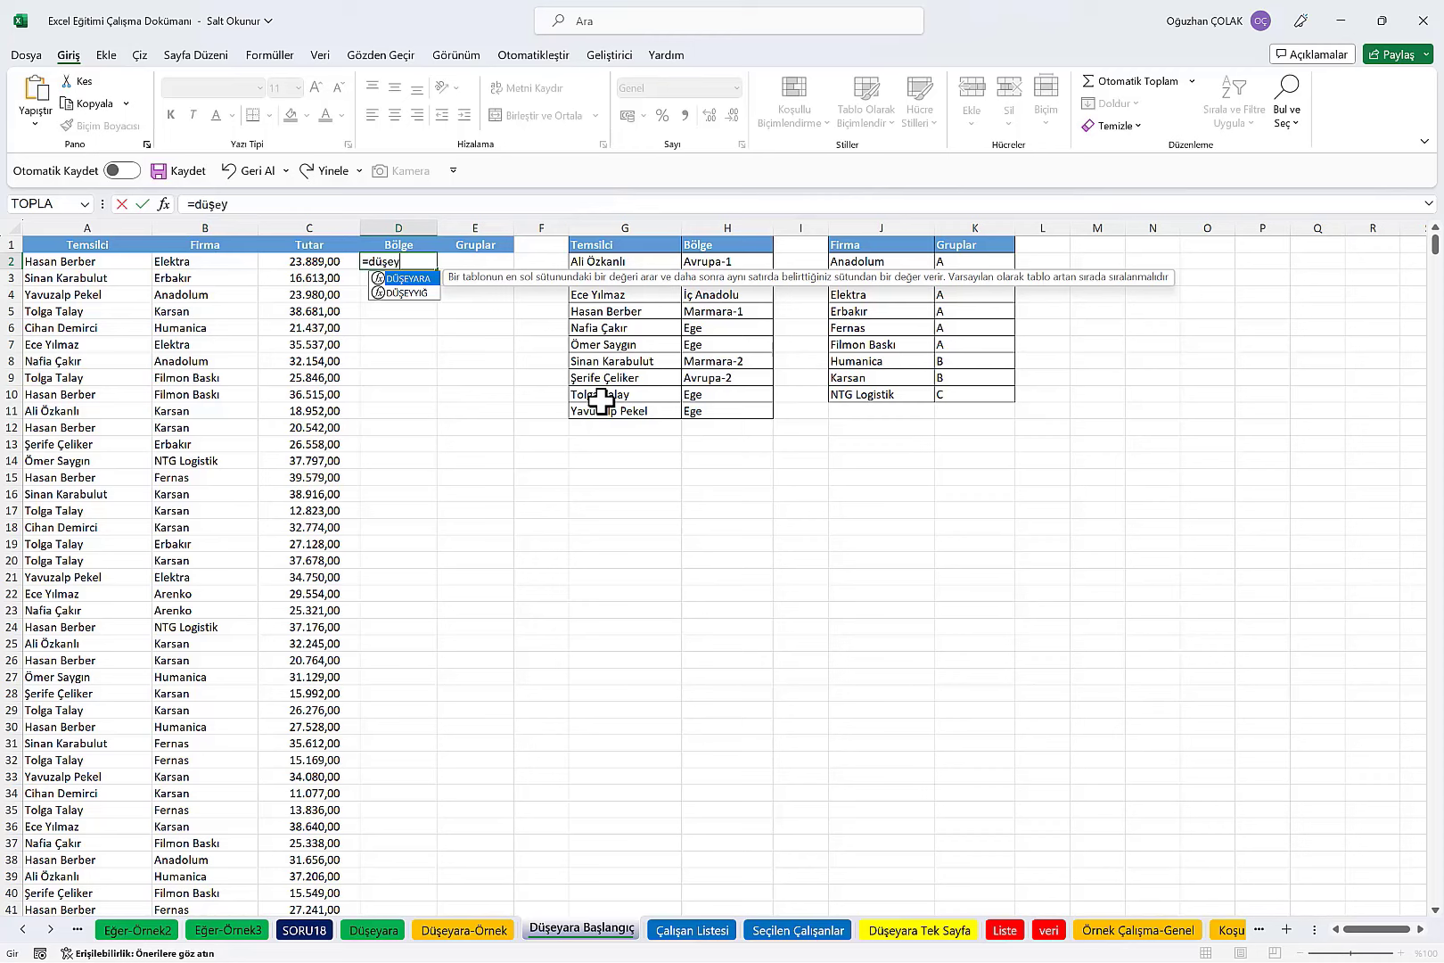
{"action": "type", "text": "ara"}
{"action": "key", "text": "Tab"}
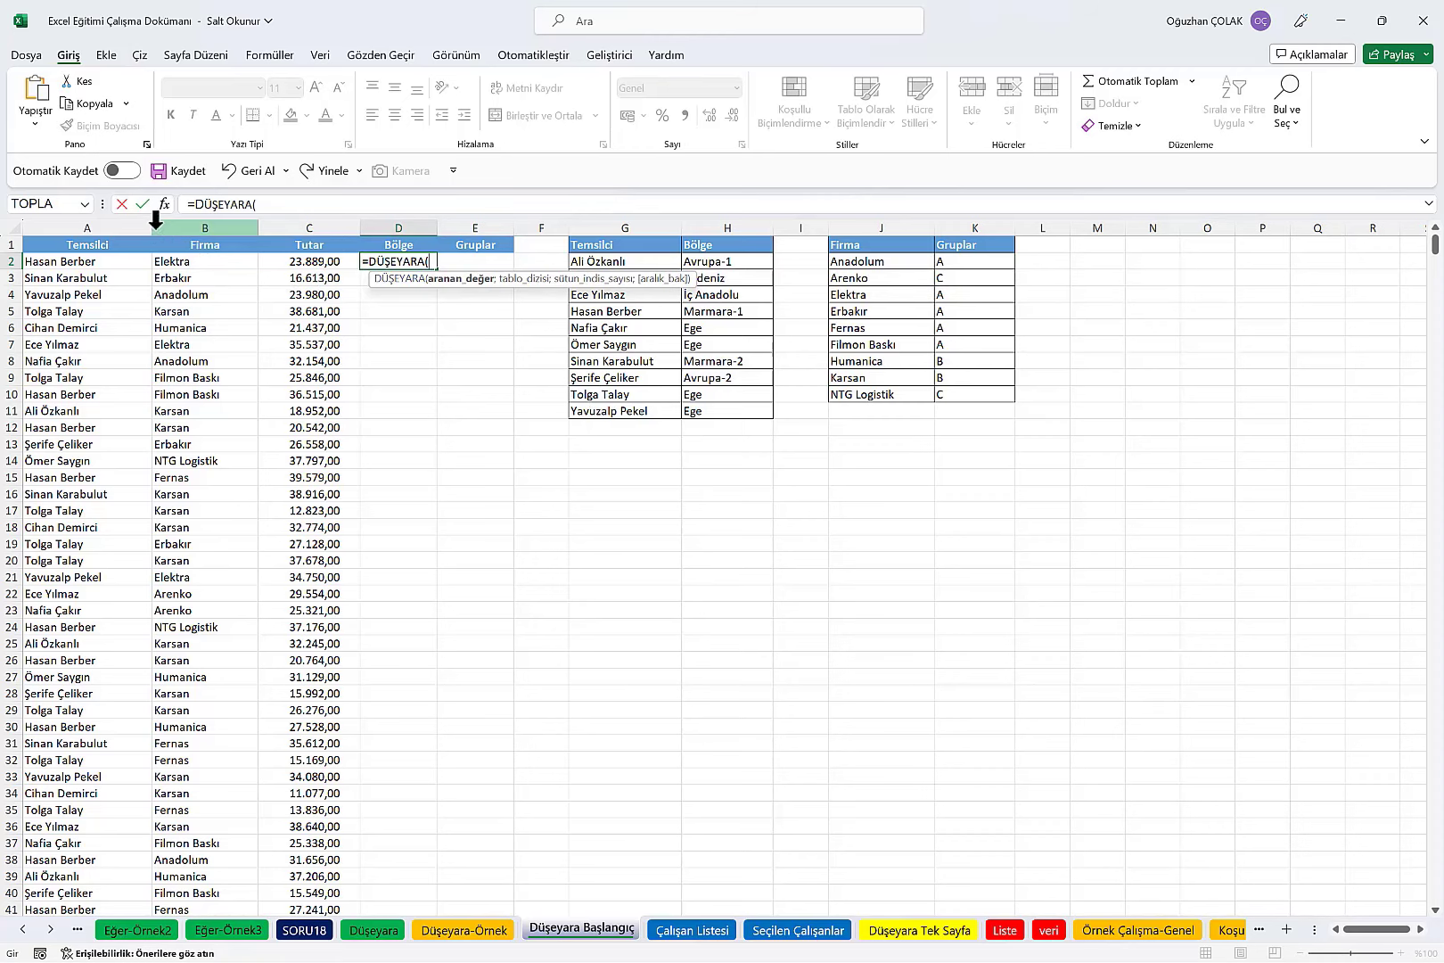
{"action": "left_click", "coordinate": [163, 204]}
{"action": "left_click_drag", "start_coordinate": [917, 188], "coordinate": [632, 456]}
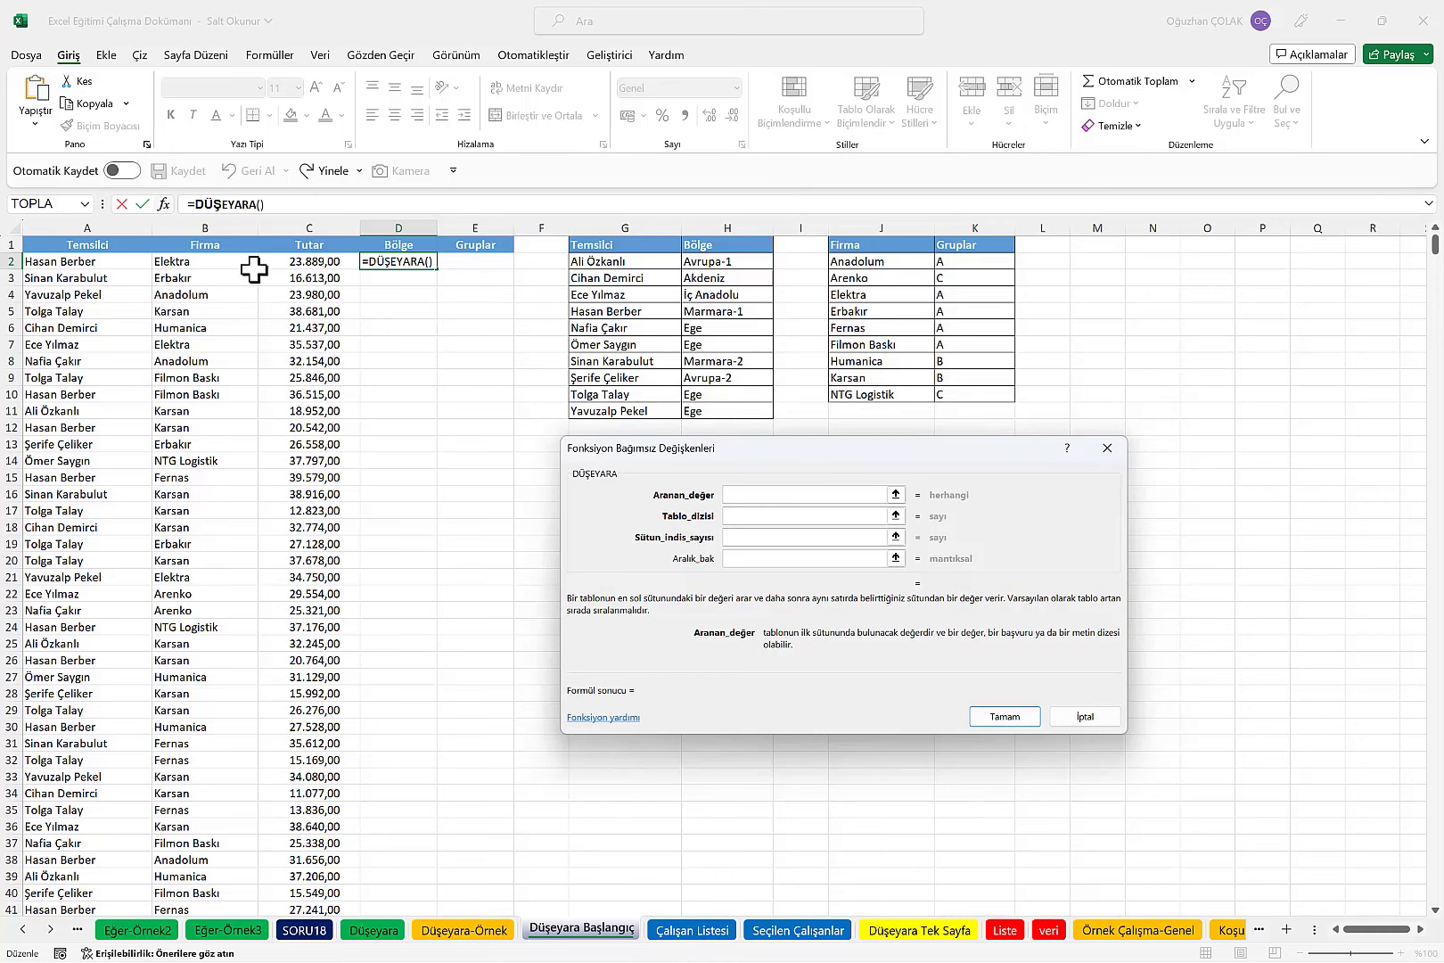
{"action": "left_click", "coordinate": [36, 262]}
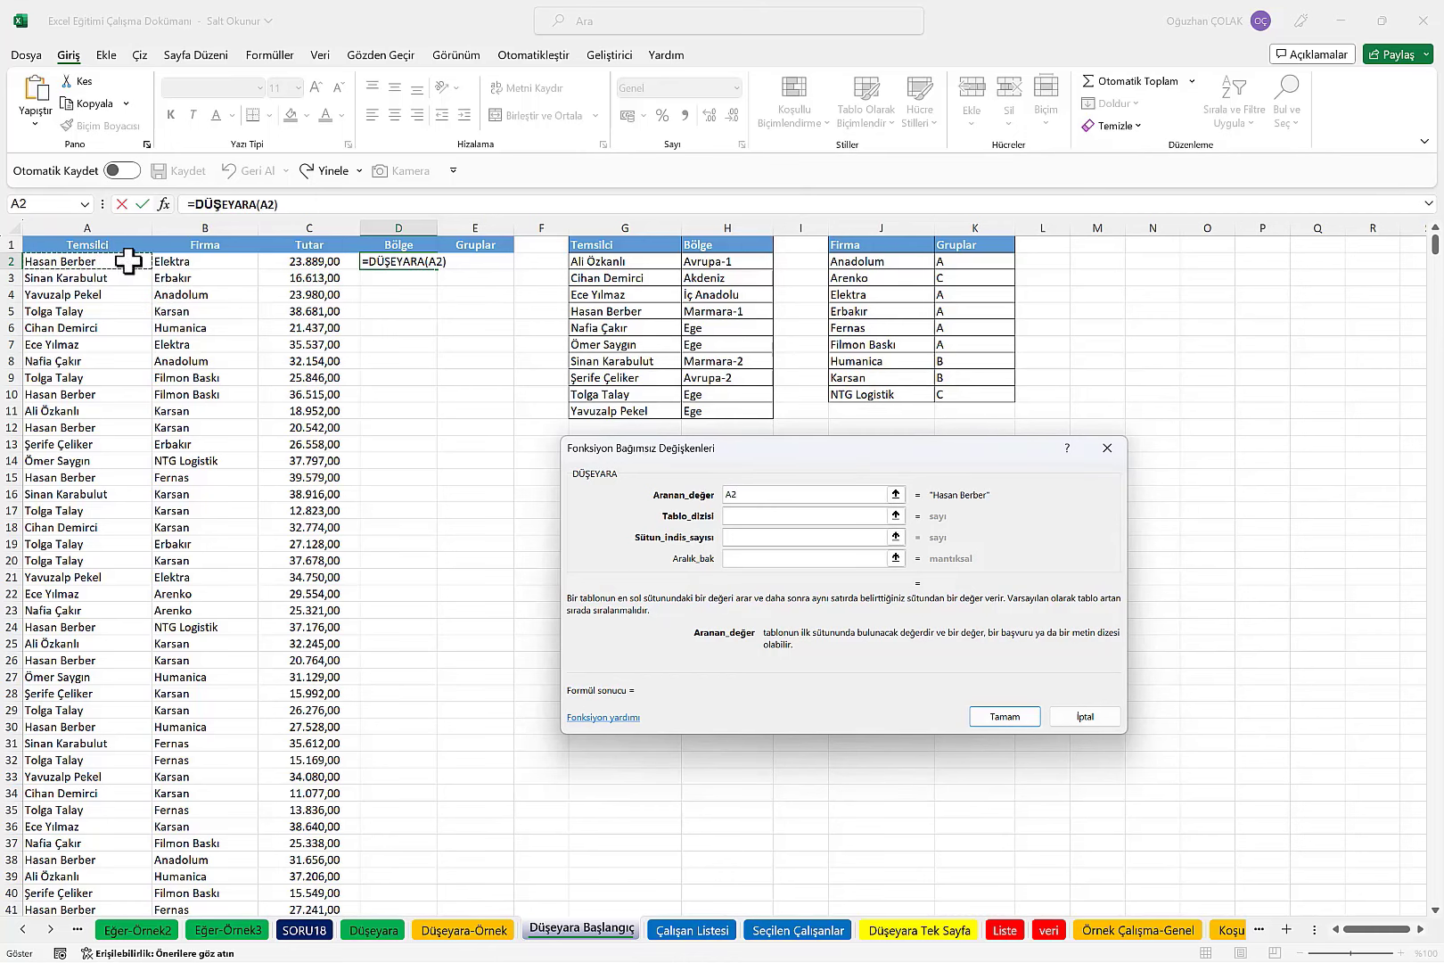
{"action": "left_click", "coordinate": [733, 515]}
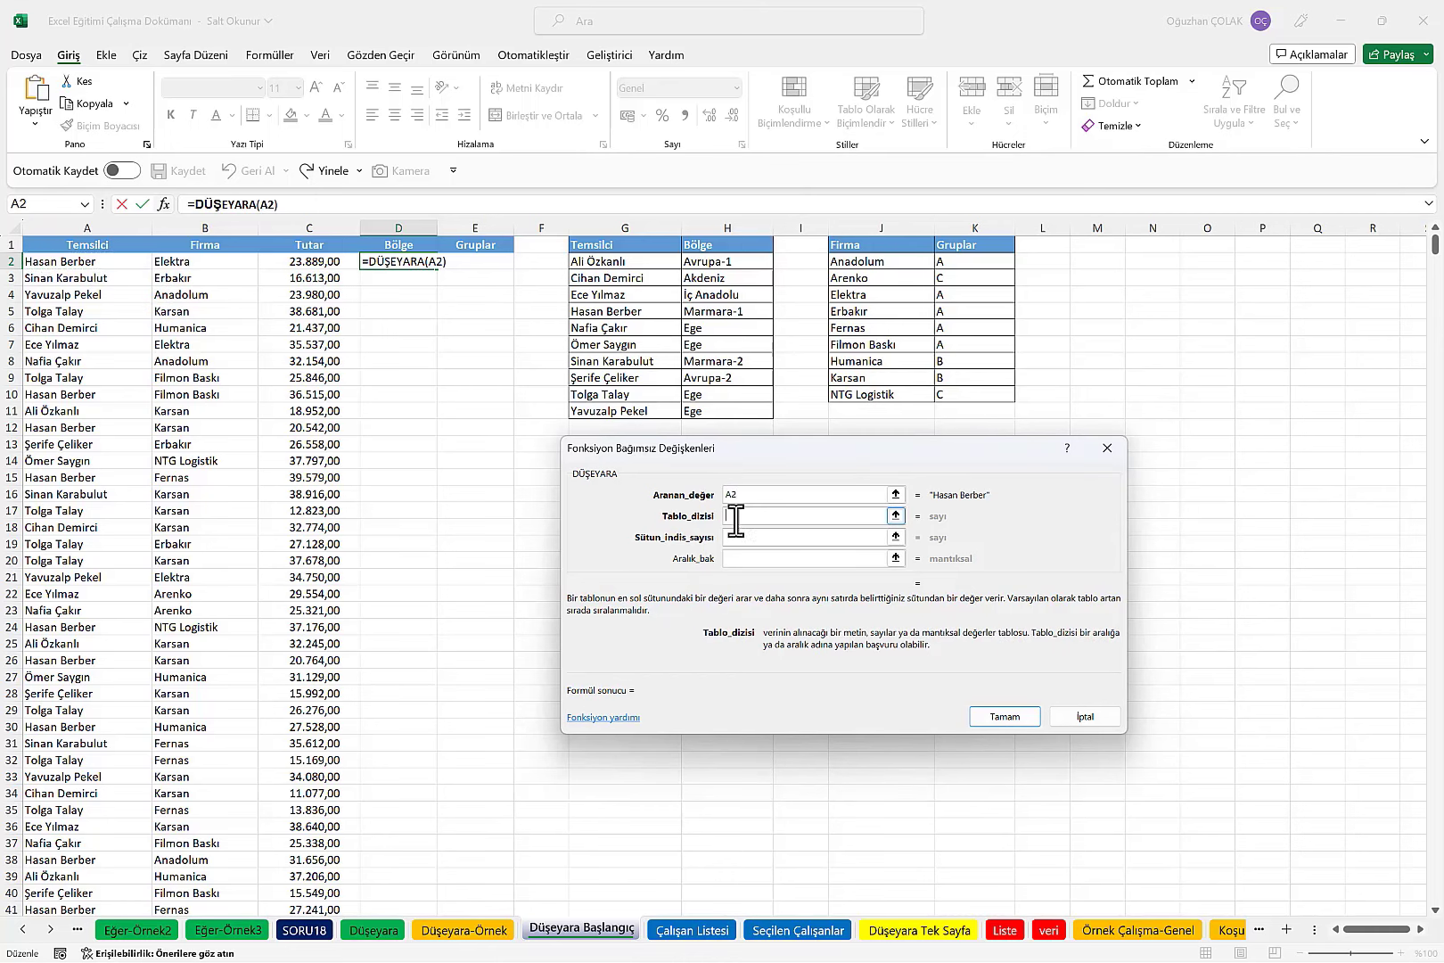
{"action": "left_click_drag", "start_coordinate": [620, 227], "coordinate": [736, 227]}
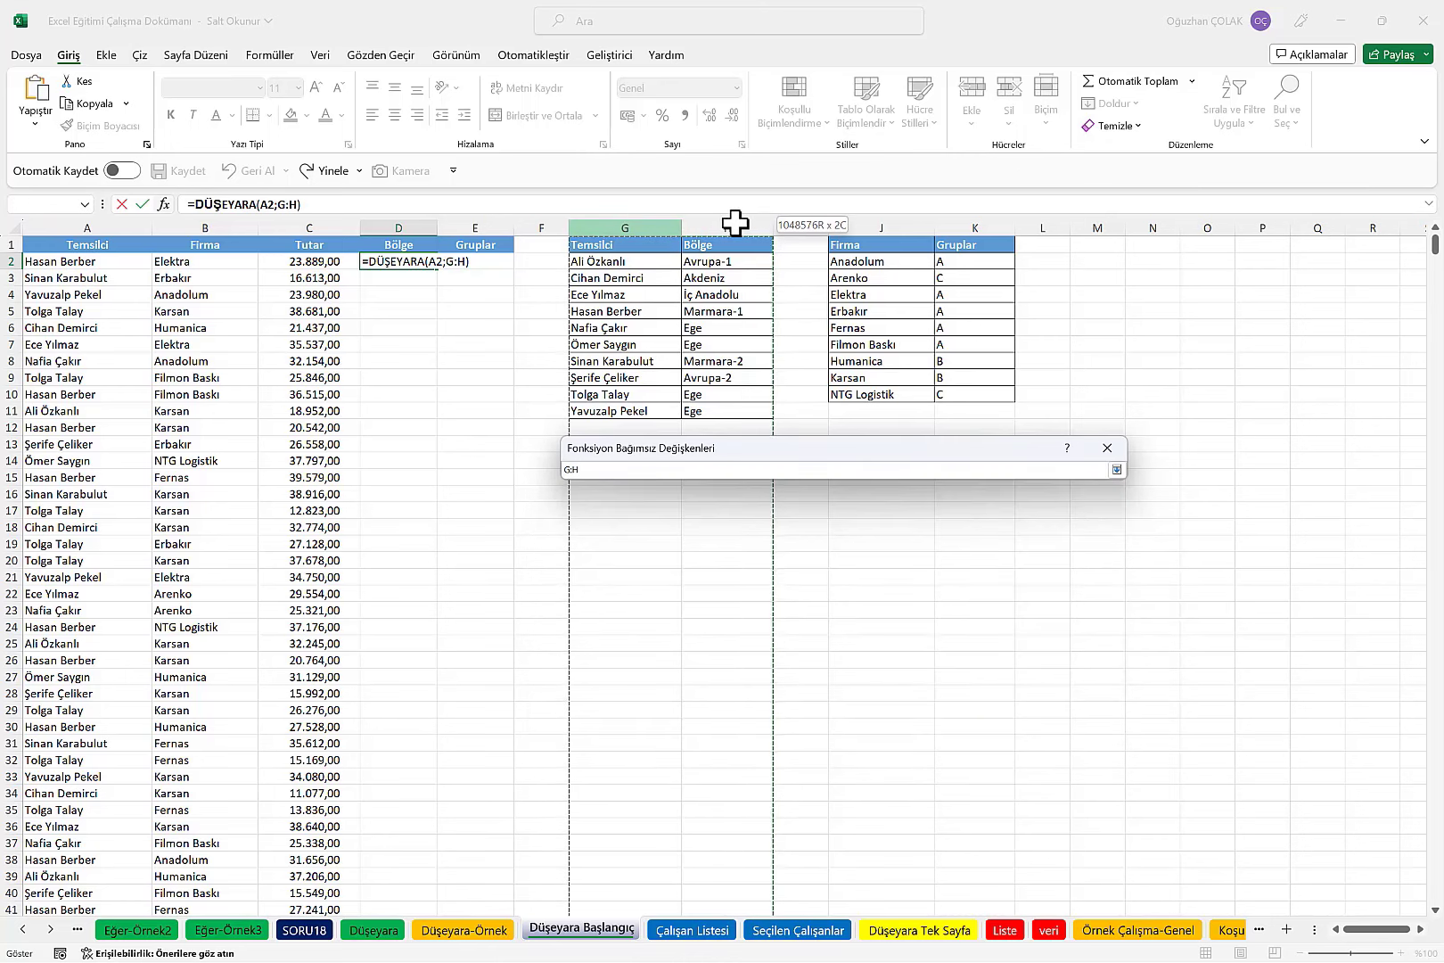
Step: Set column index 2 and exact match 0, then fill the formula down the Bölge column
{"action": "left_click", "coordinate": [744, 537]}
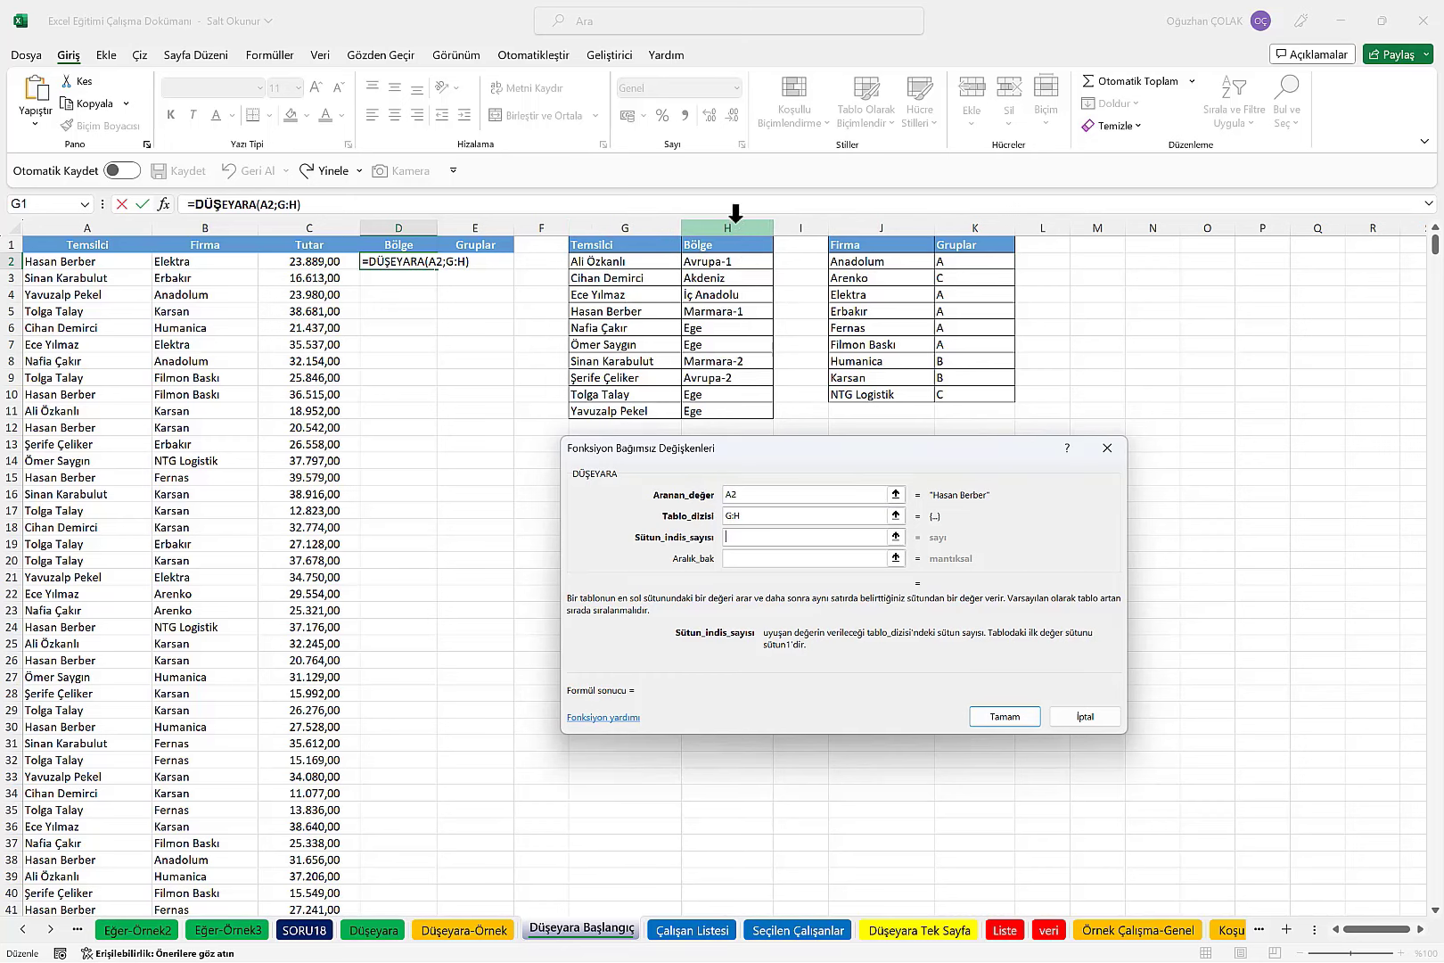
{"action": "type", "text": "2"}
{"action": "key", "text": "Tab"}
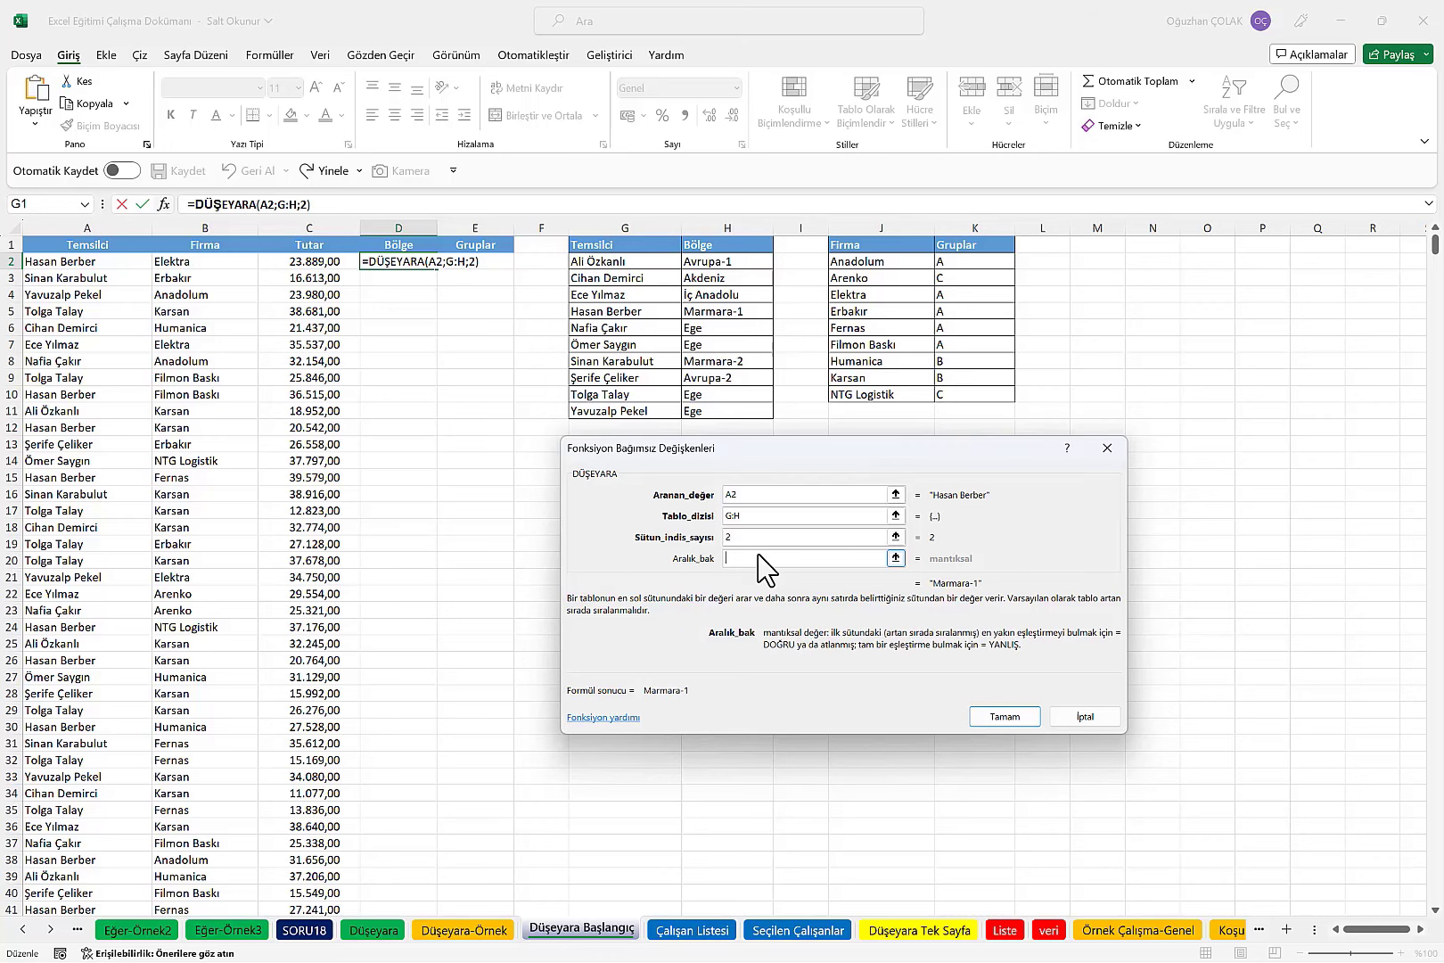
{"action": "type", "text": "0"}
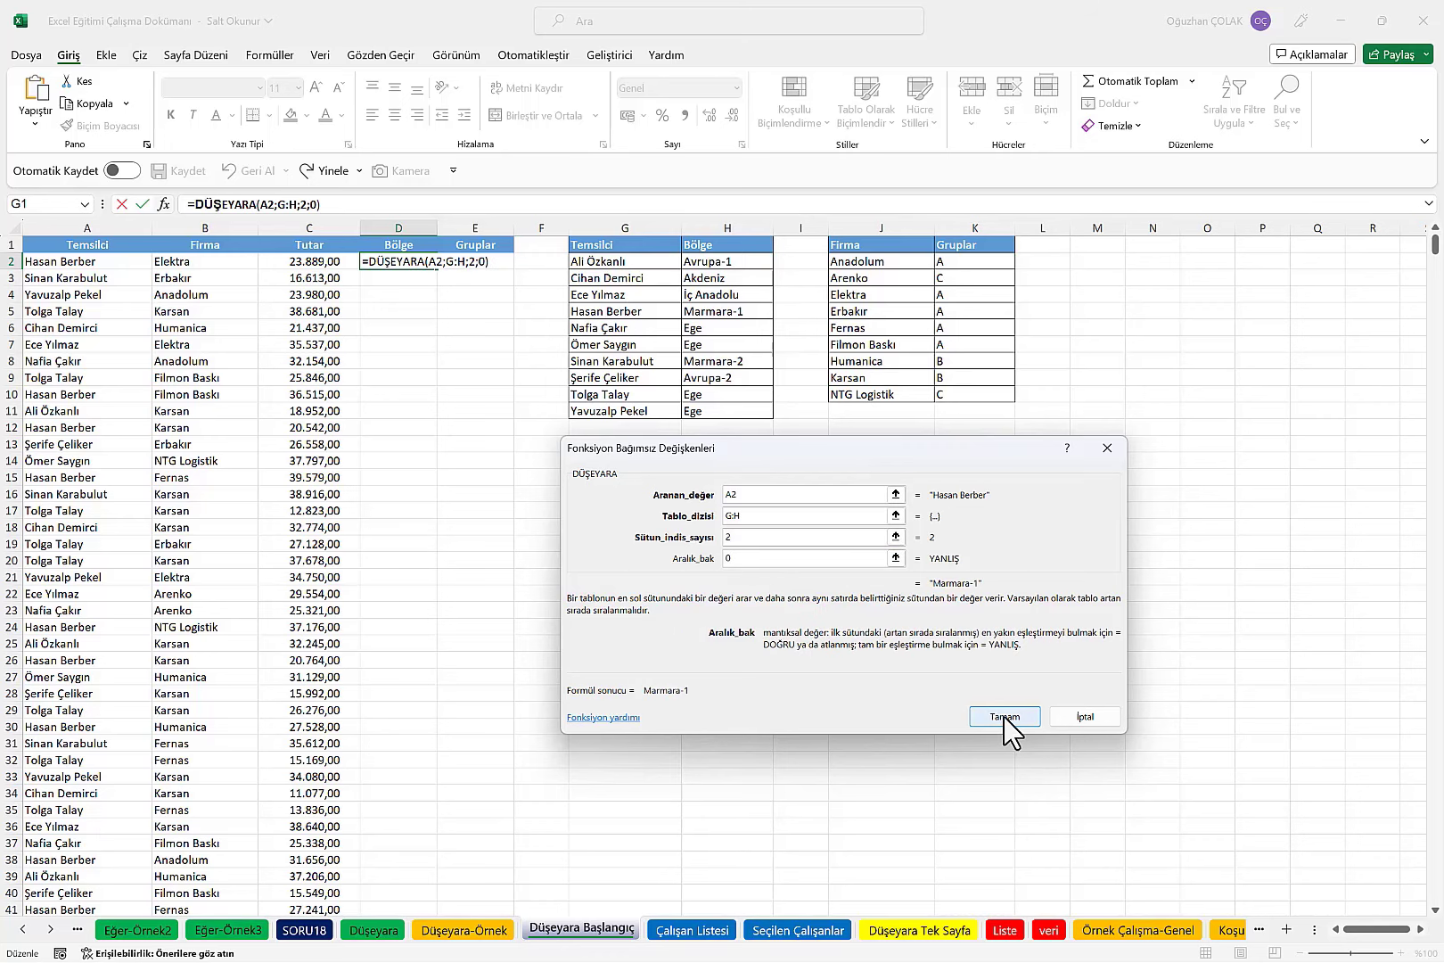
{"action": "left_click", "coordinate": [1013, 718]}
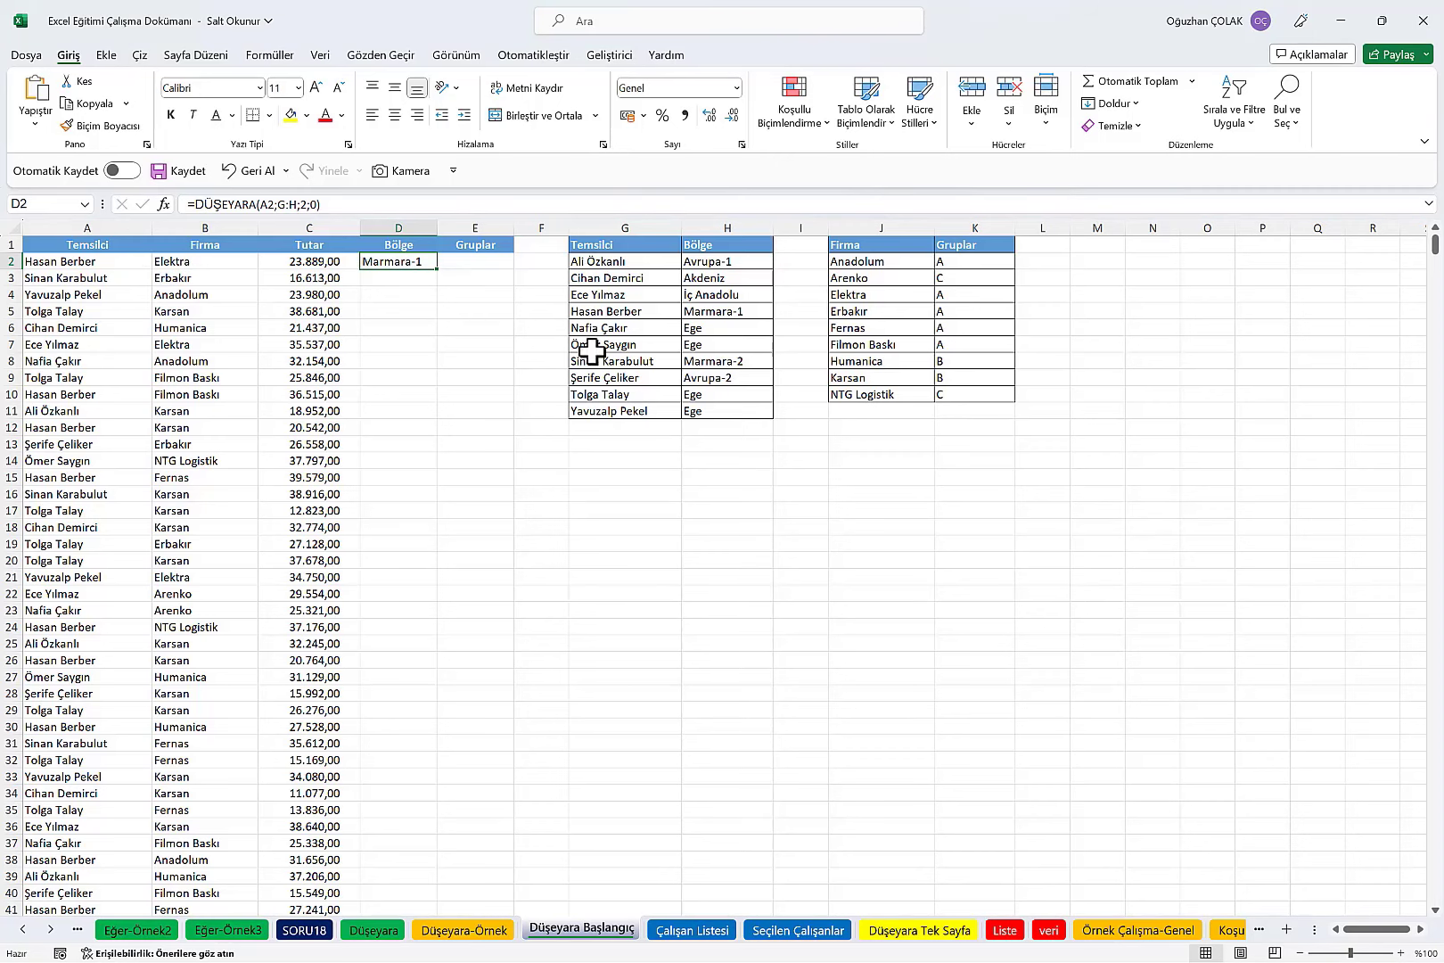
{"action": "double_click", "coordinate": [440, 270]}
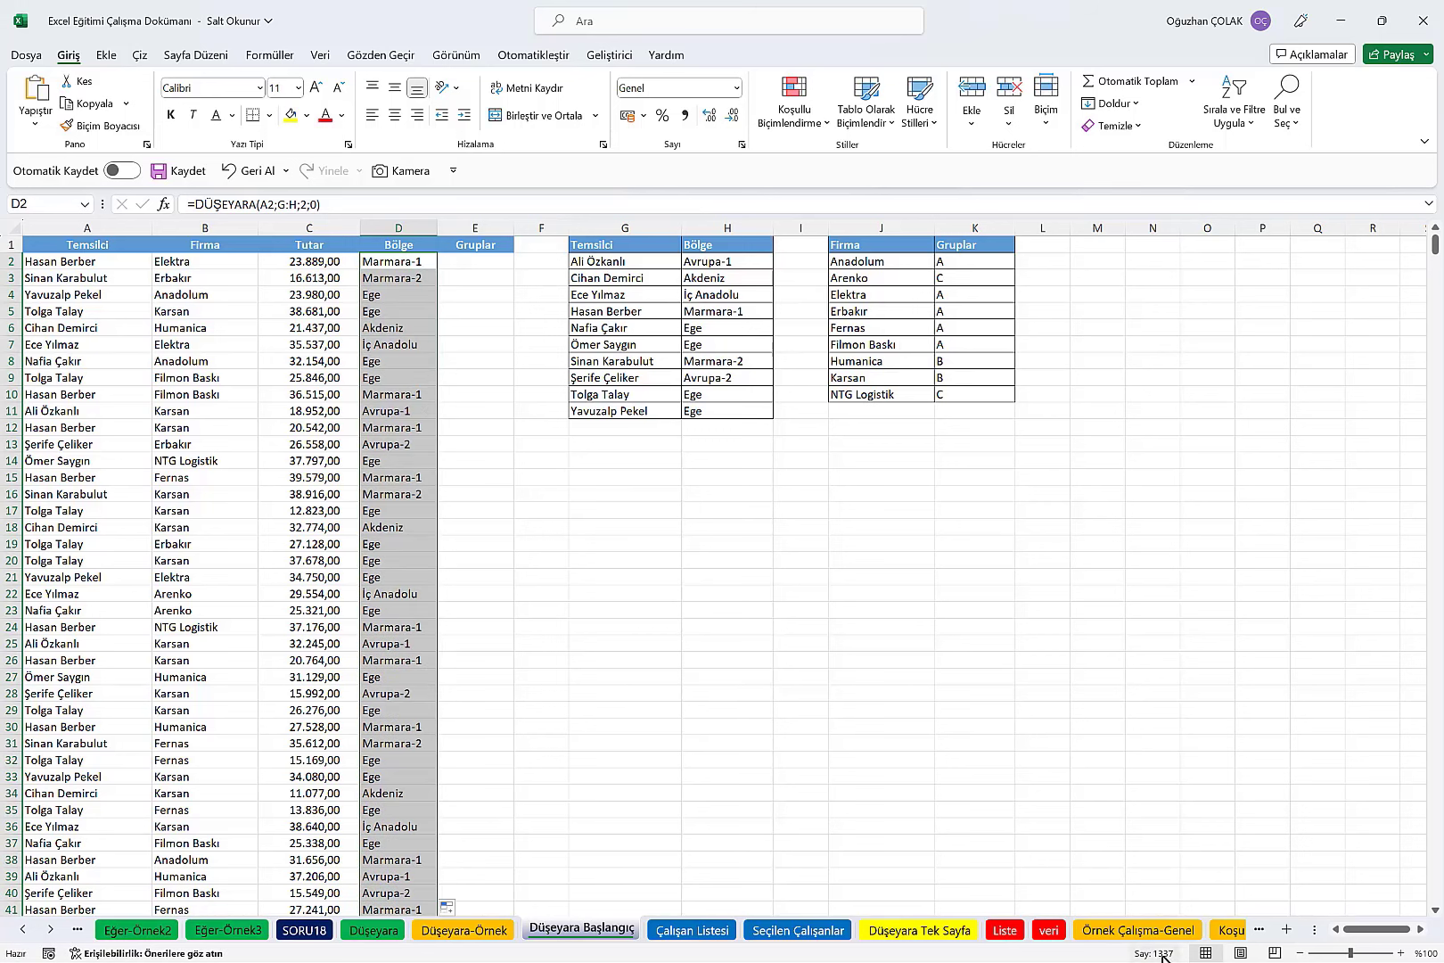
Step: Start a DÜŞEYARA formula in E2 using the company in B2 as lookup value
{"action": "left_click", "coordinate": [465, 260]}
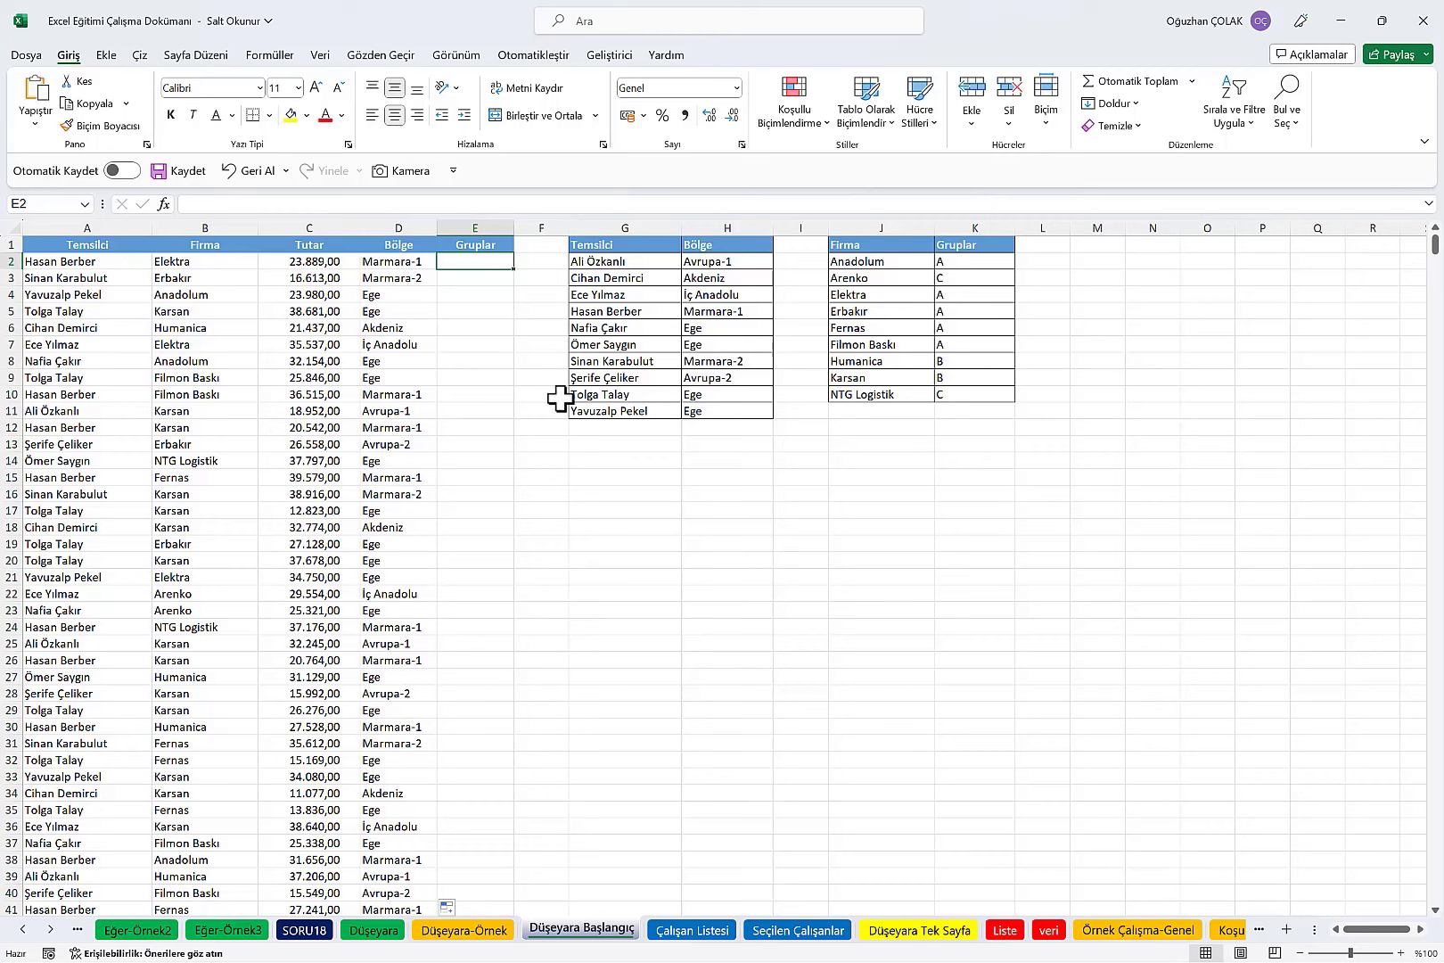
{"action": "type", "text": "="}
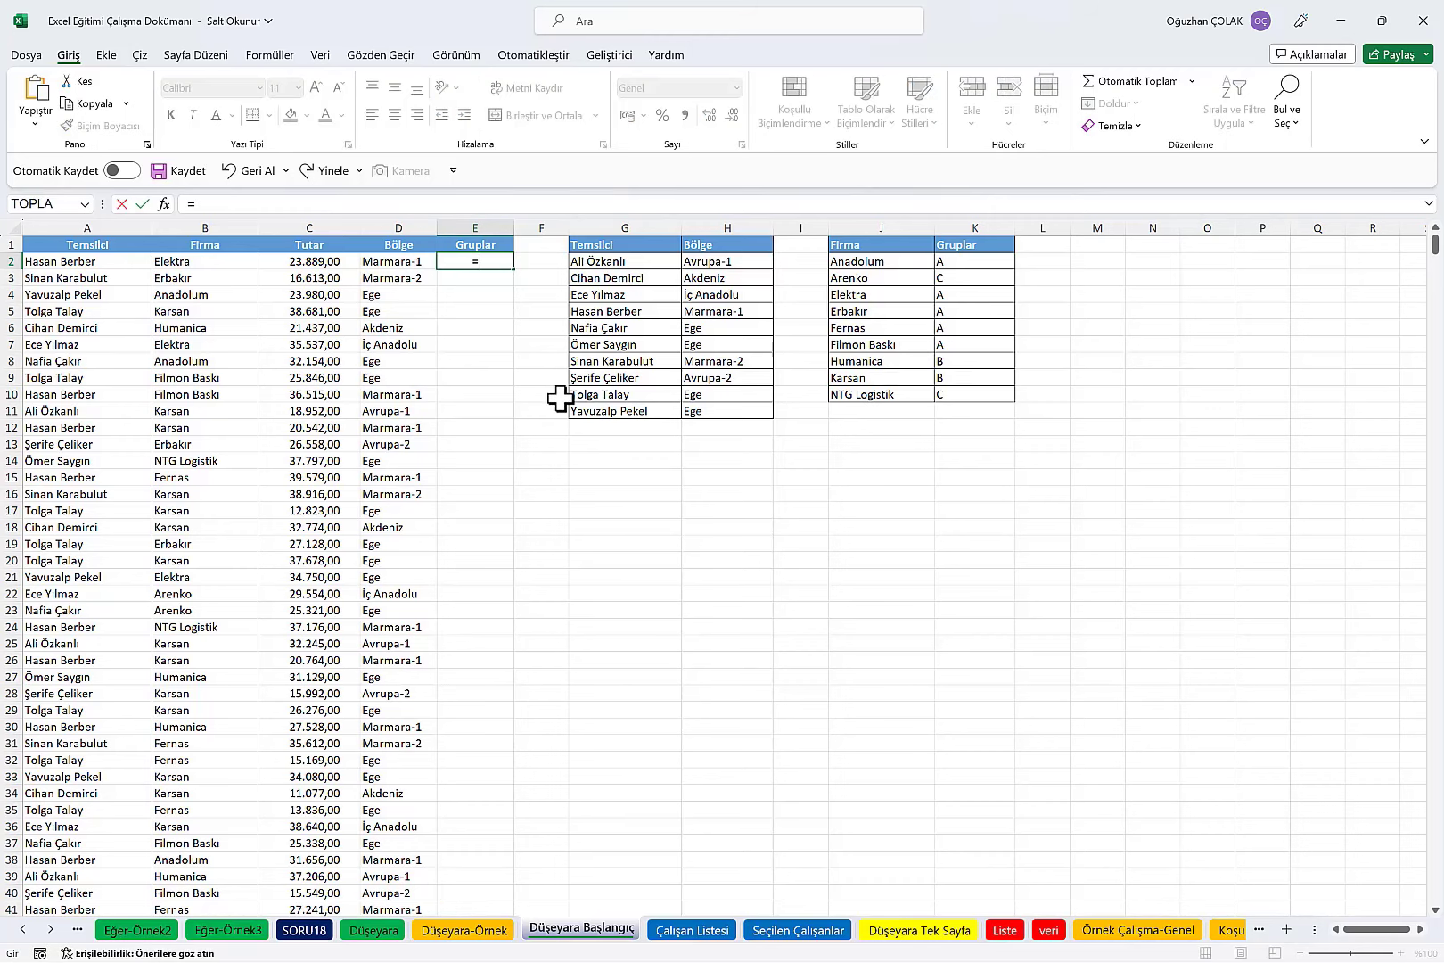
{"action": "type", "text": "düşeyr"}
{"action": "key", "text": "BackSpace"}
{"action": "key", "text": "Tab"}
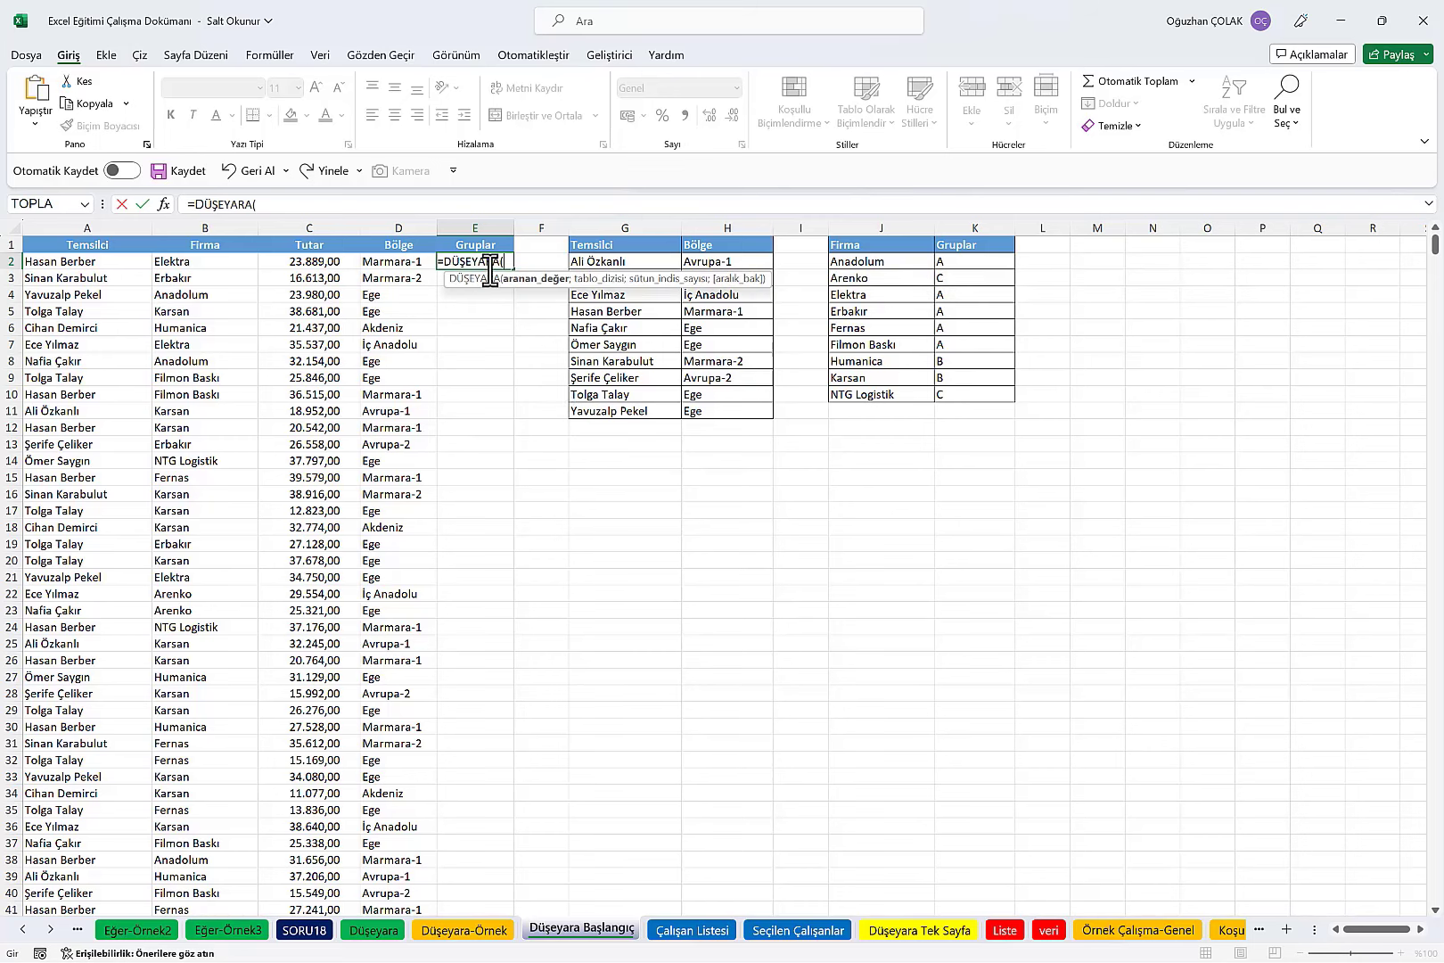
{"action": "left_click", "coordinate": [163, 204]}
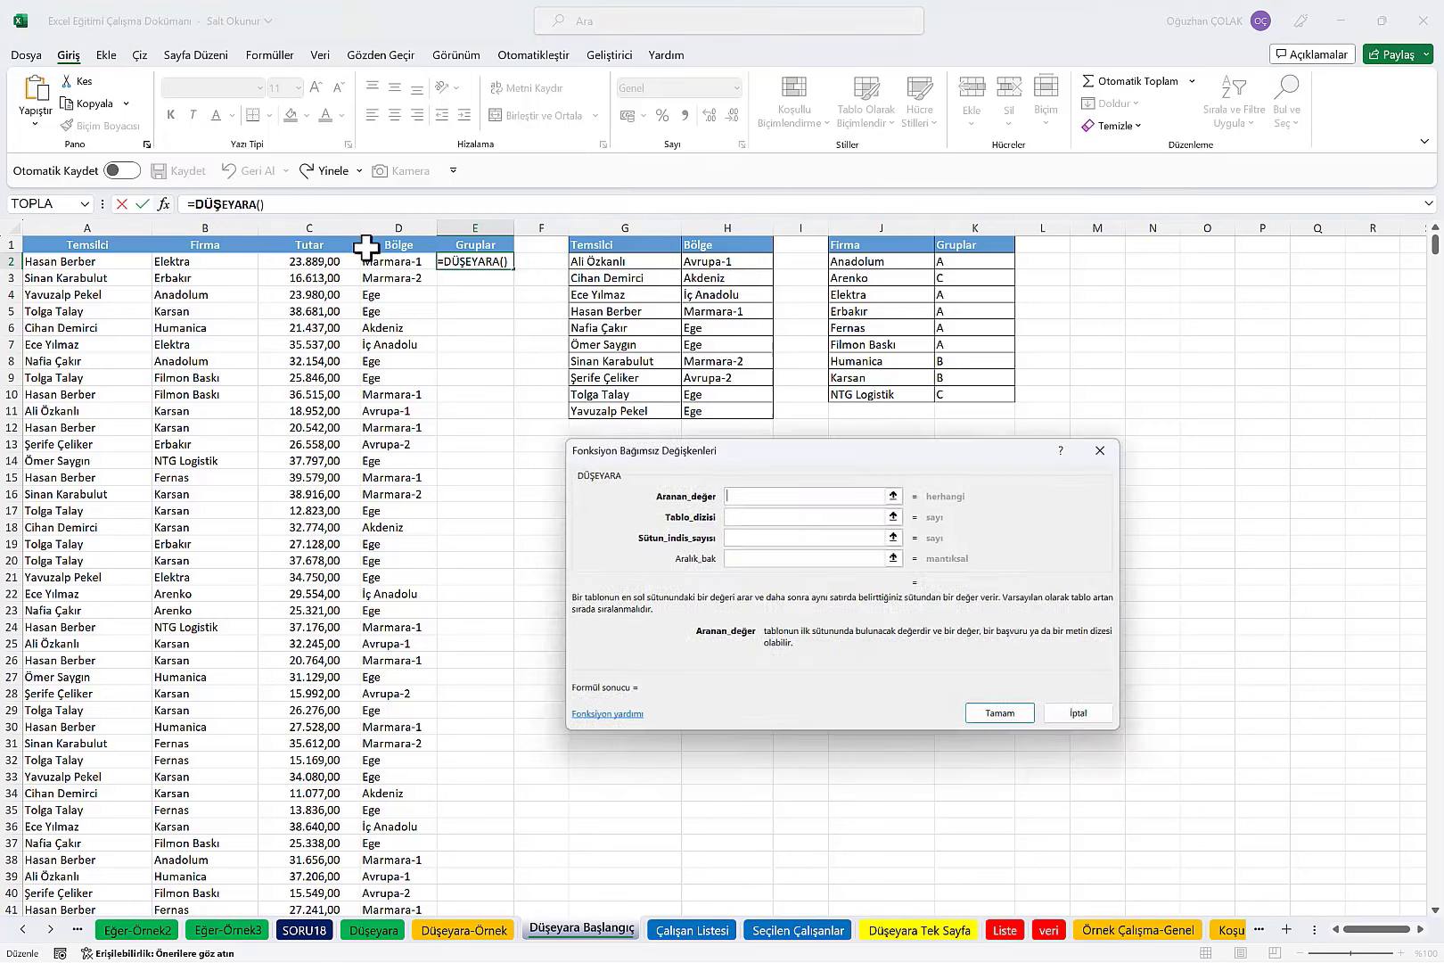
{"action": "left_click_drag", "start_coordinate": [730, 459], "coordinate": [738, 451]}
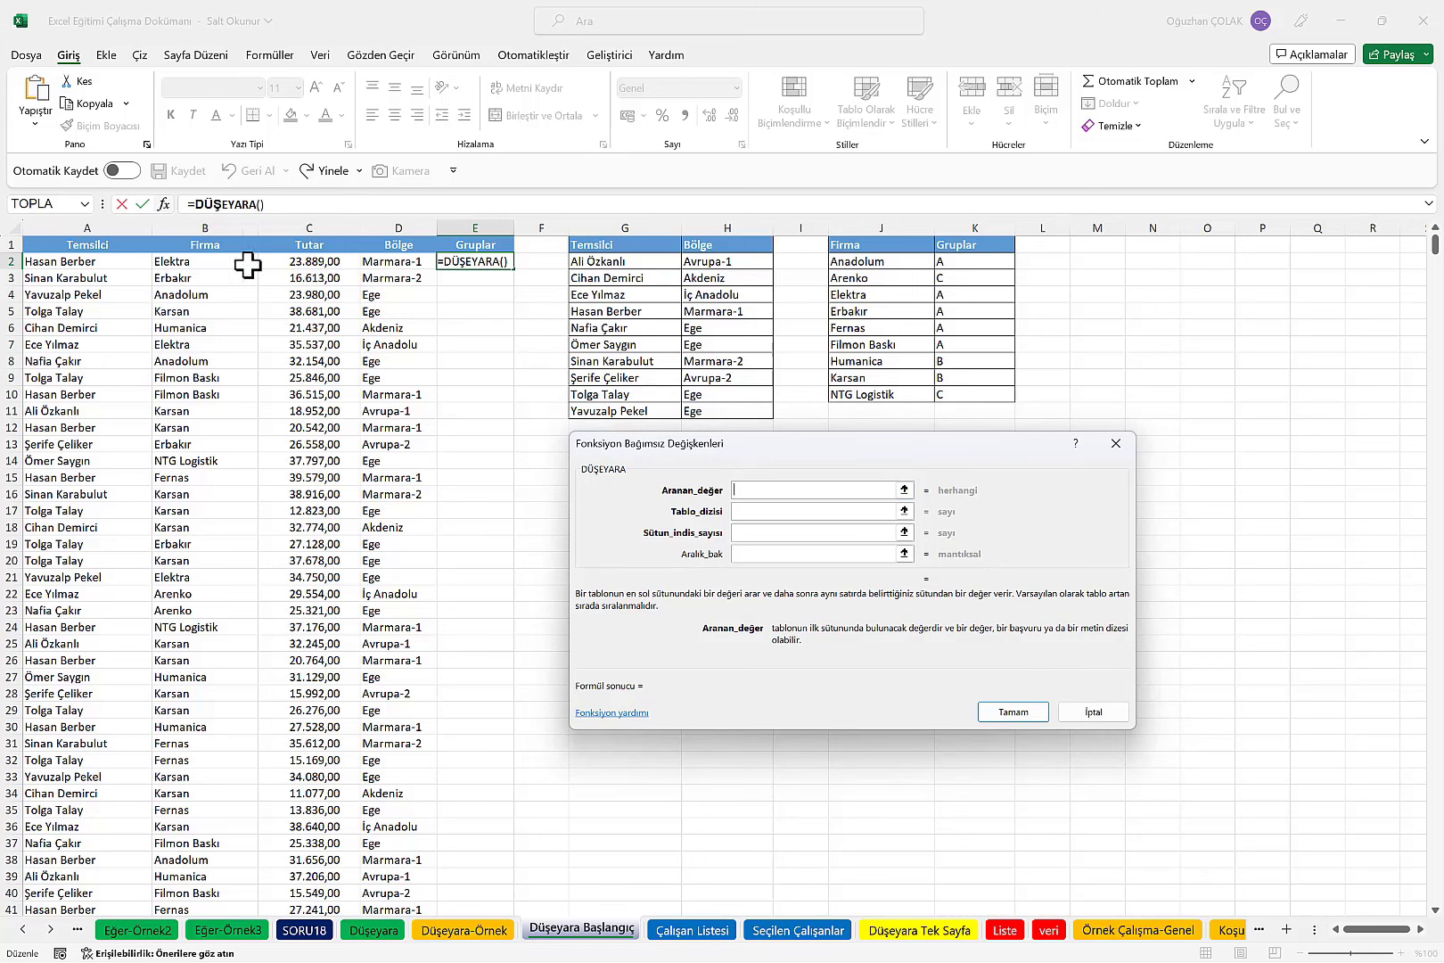
{"action": "left_click", "coordinate": [214, 264]}
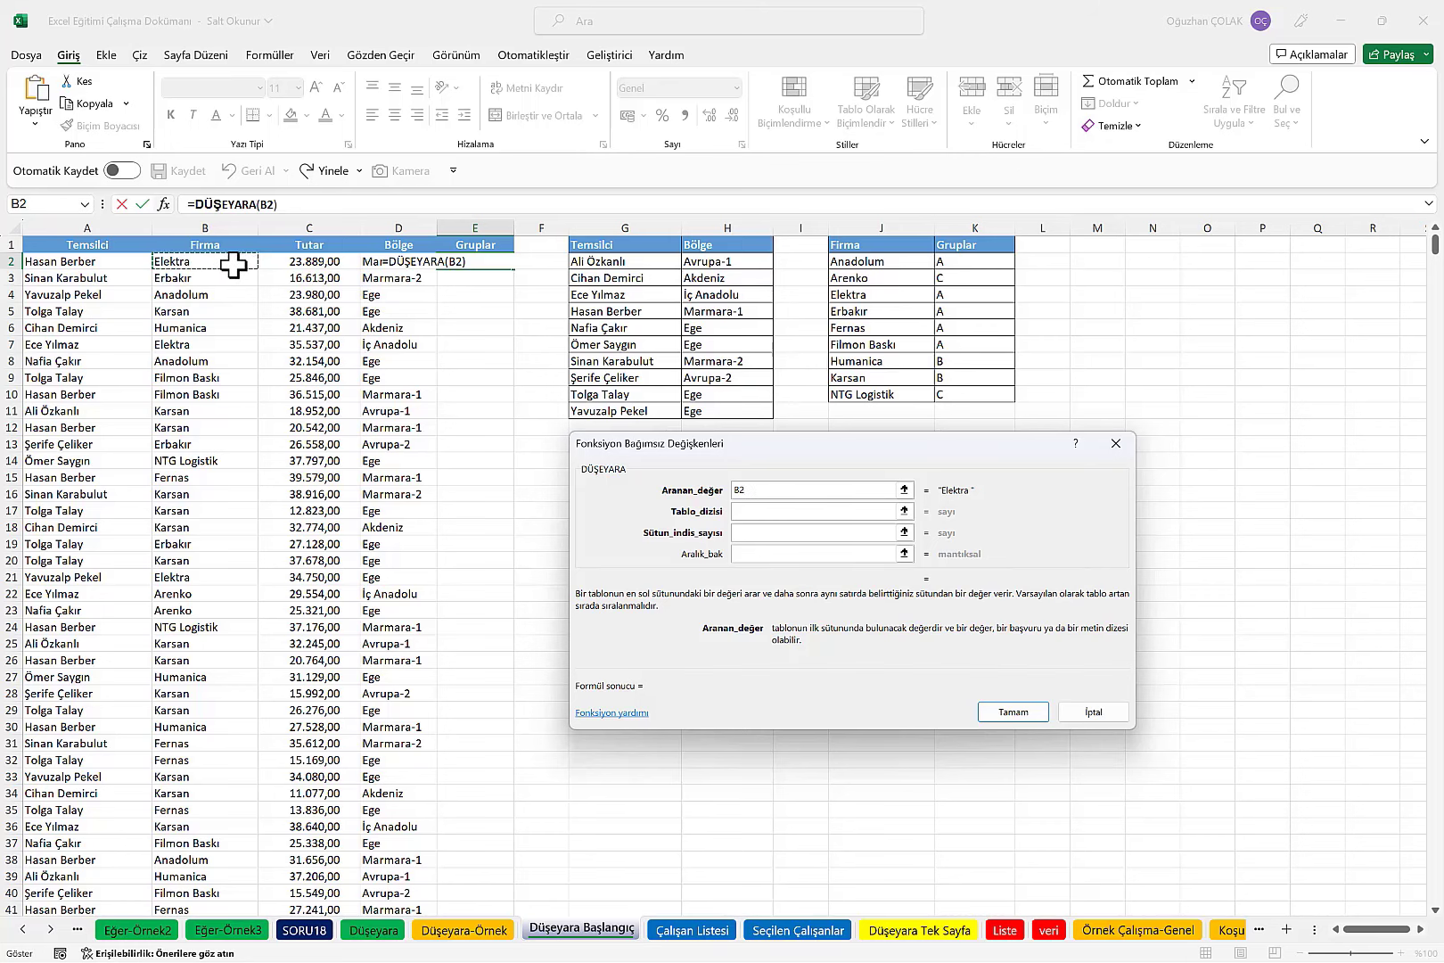
Step: Set the lookup table to columns J:K, after briefly trying an absolute J1:K10
{"action": "left_click", "coordinate": [759, 510]}
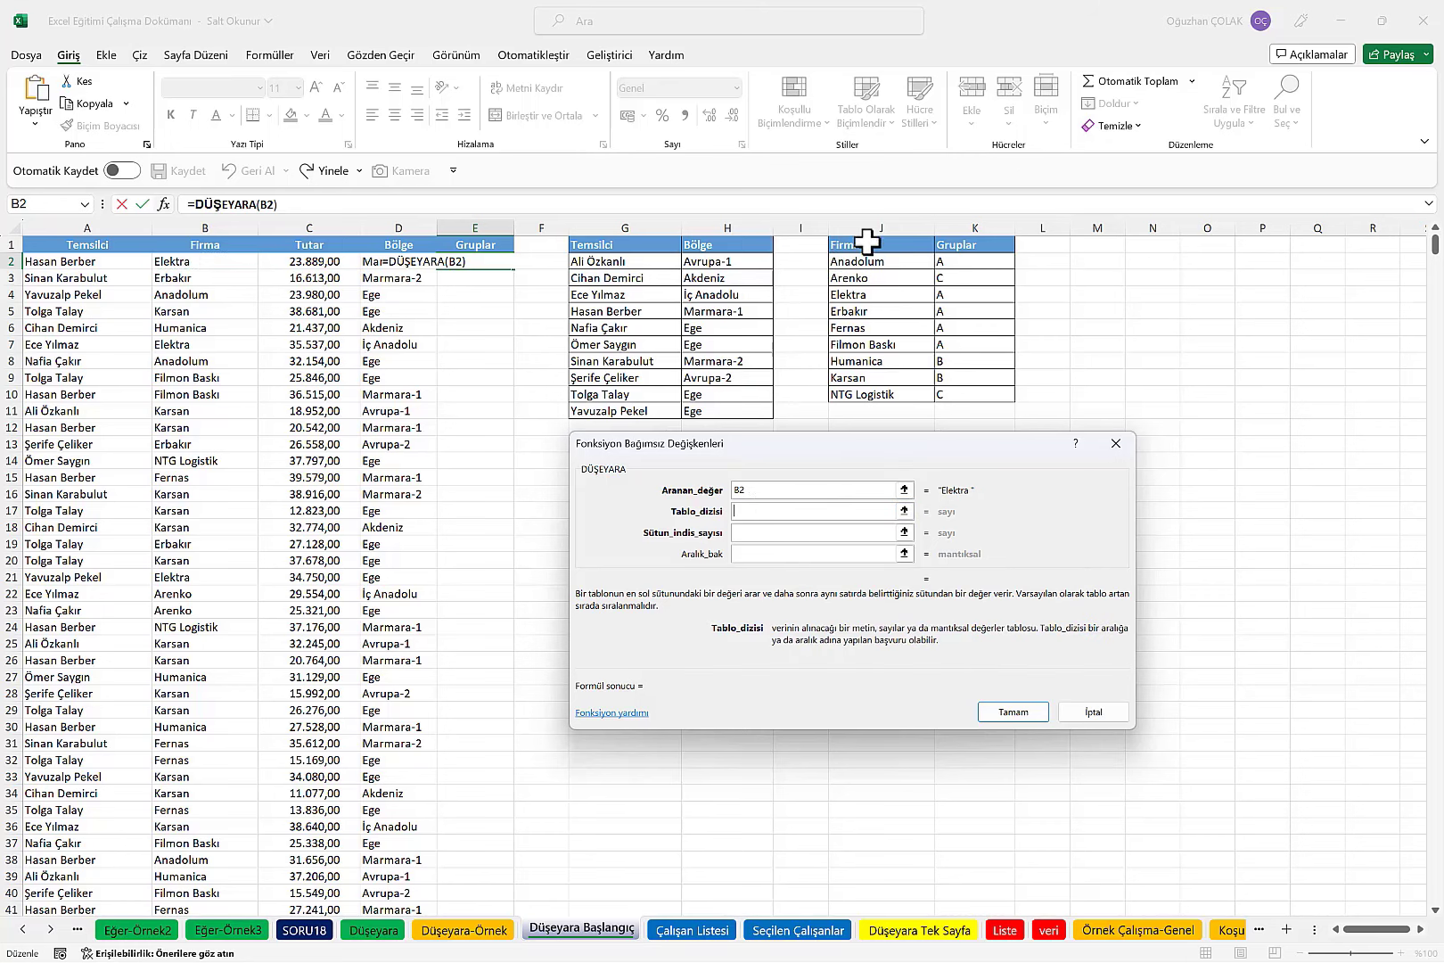
{"action": "left_click_drag", "start_coordinate": [900, 228], "coordinate": [975, 229]}
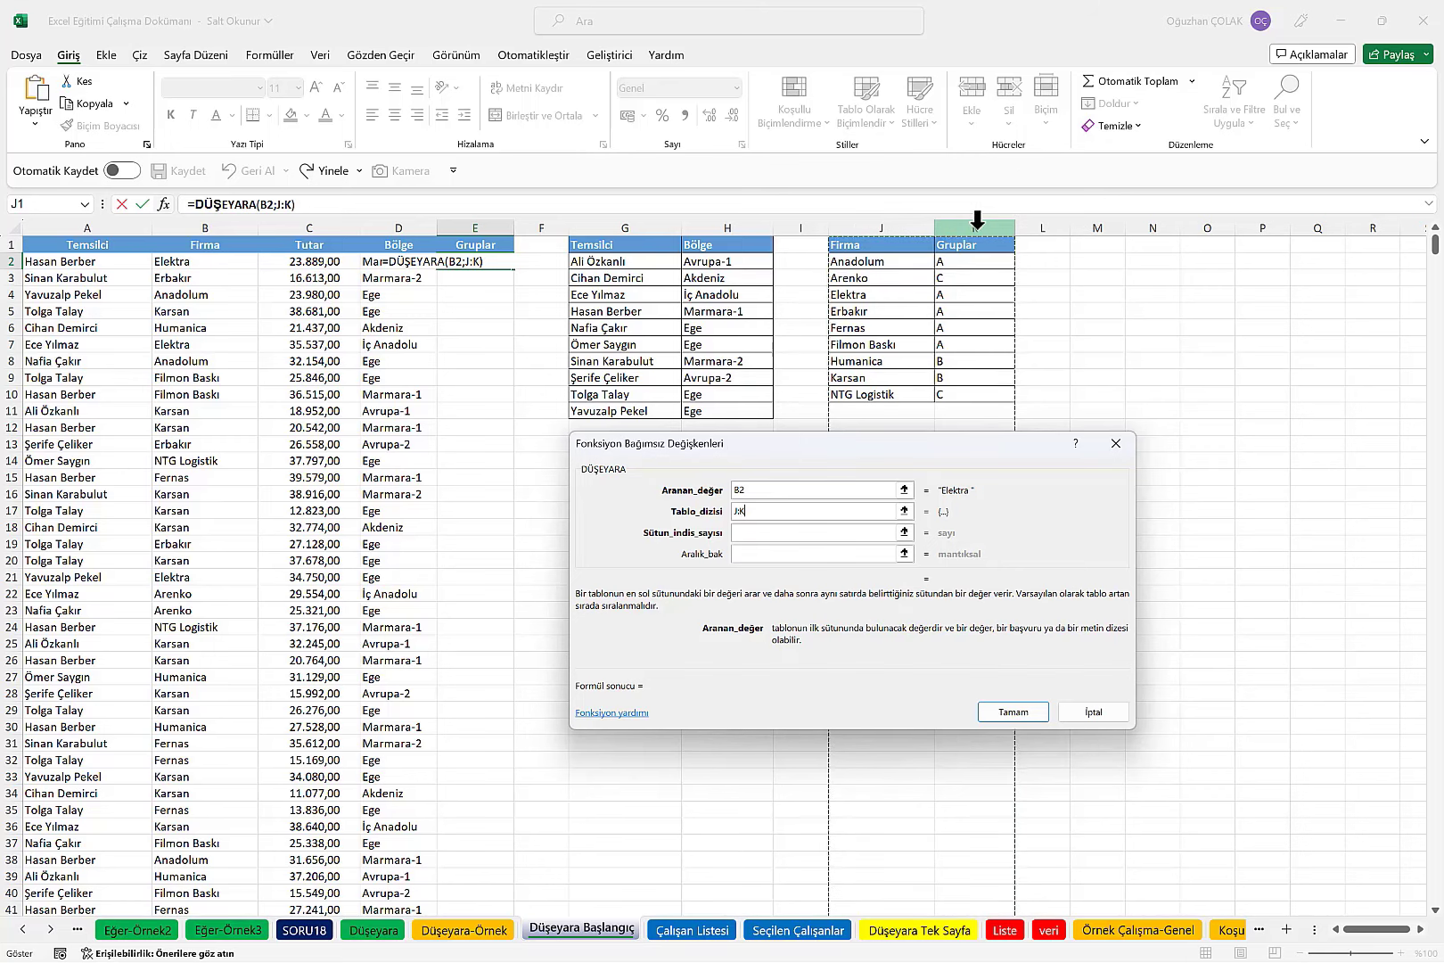
{"action": "left_click_drag", "start_coordinate": [900, 239], "coordinate": [999, 393]}
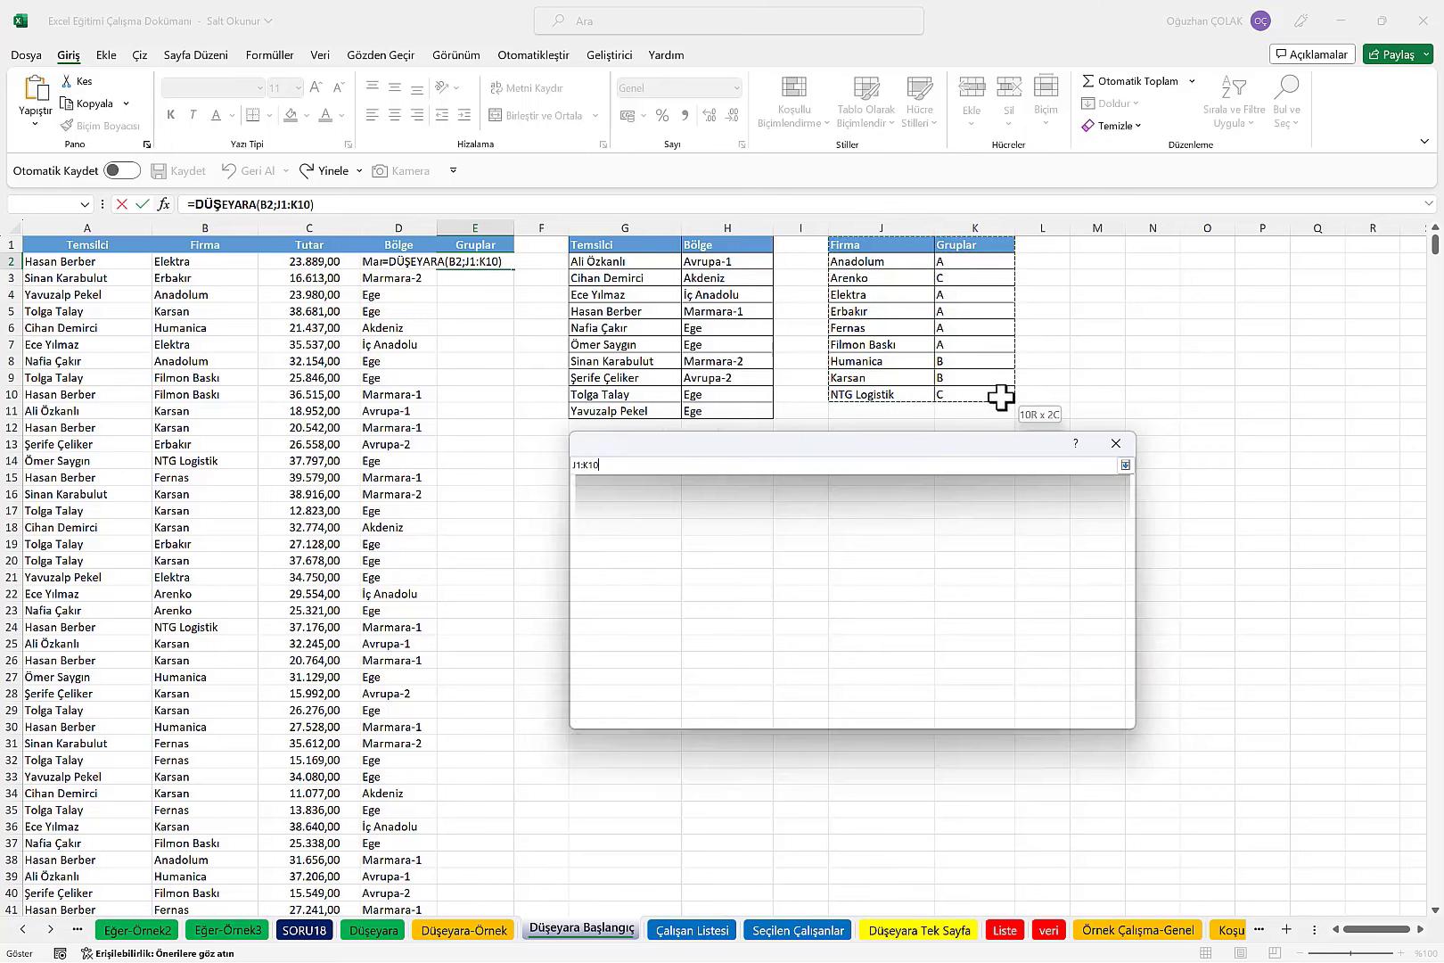
{"action": "key", "text": "F4"}
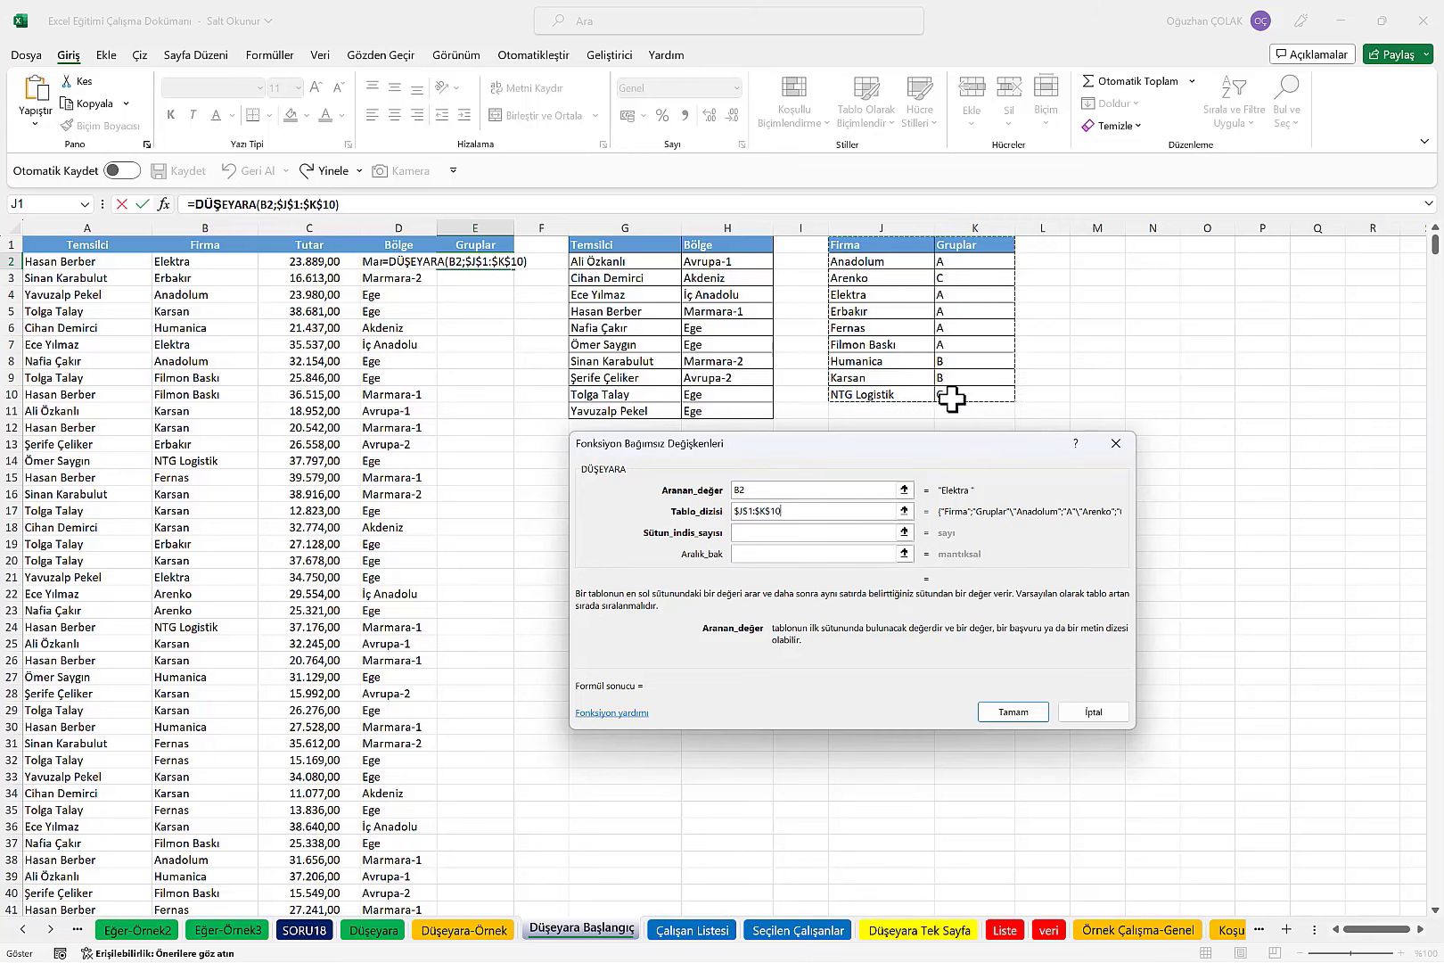
{"action": "key", "text": "BackSpace"}
{"action": "key", "text": "BackSpace"}
{"action": "key", "text": "BackSpace"}
{"action": "key", "text": "BackSpace"}
{"action": "key", "text": "BackSpace"}
{"action": "key", "text": "BackSpace"}
{"action": "key", "text": "BackSpace"}
{"action": "key", "text": "BackSpace"}
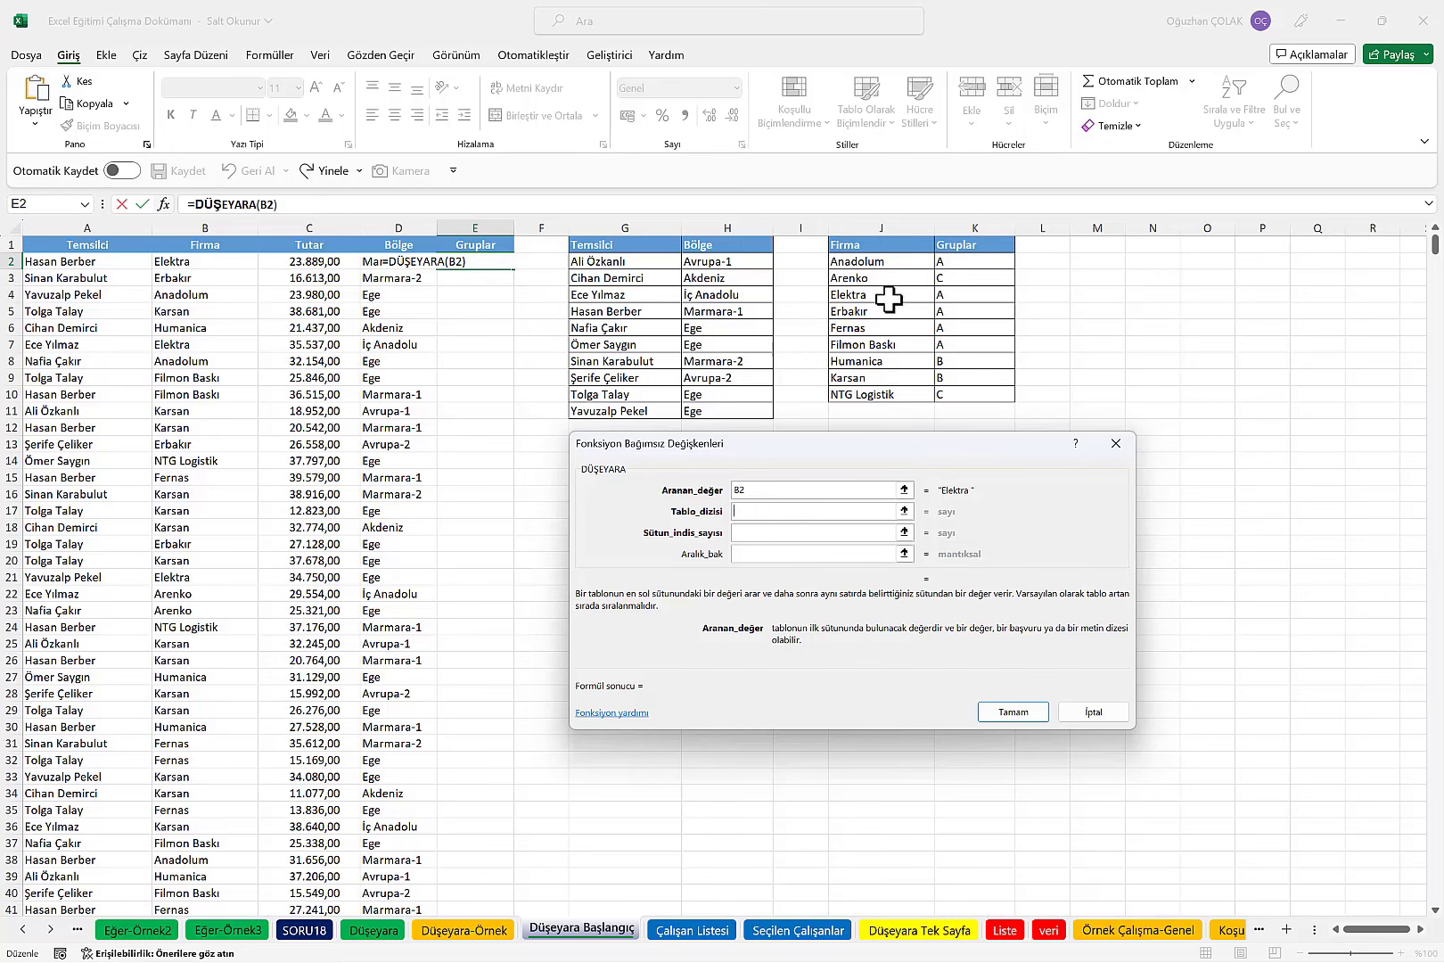
{"action": "left_click_drag", "start_coordinate": [884, 221], "coordinate": [976, 227]}
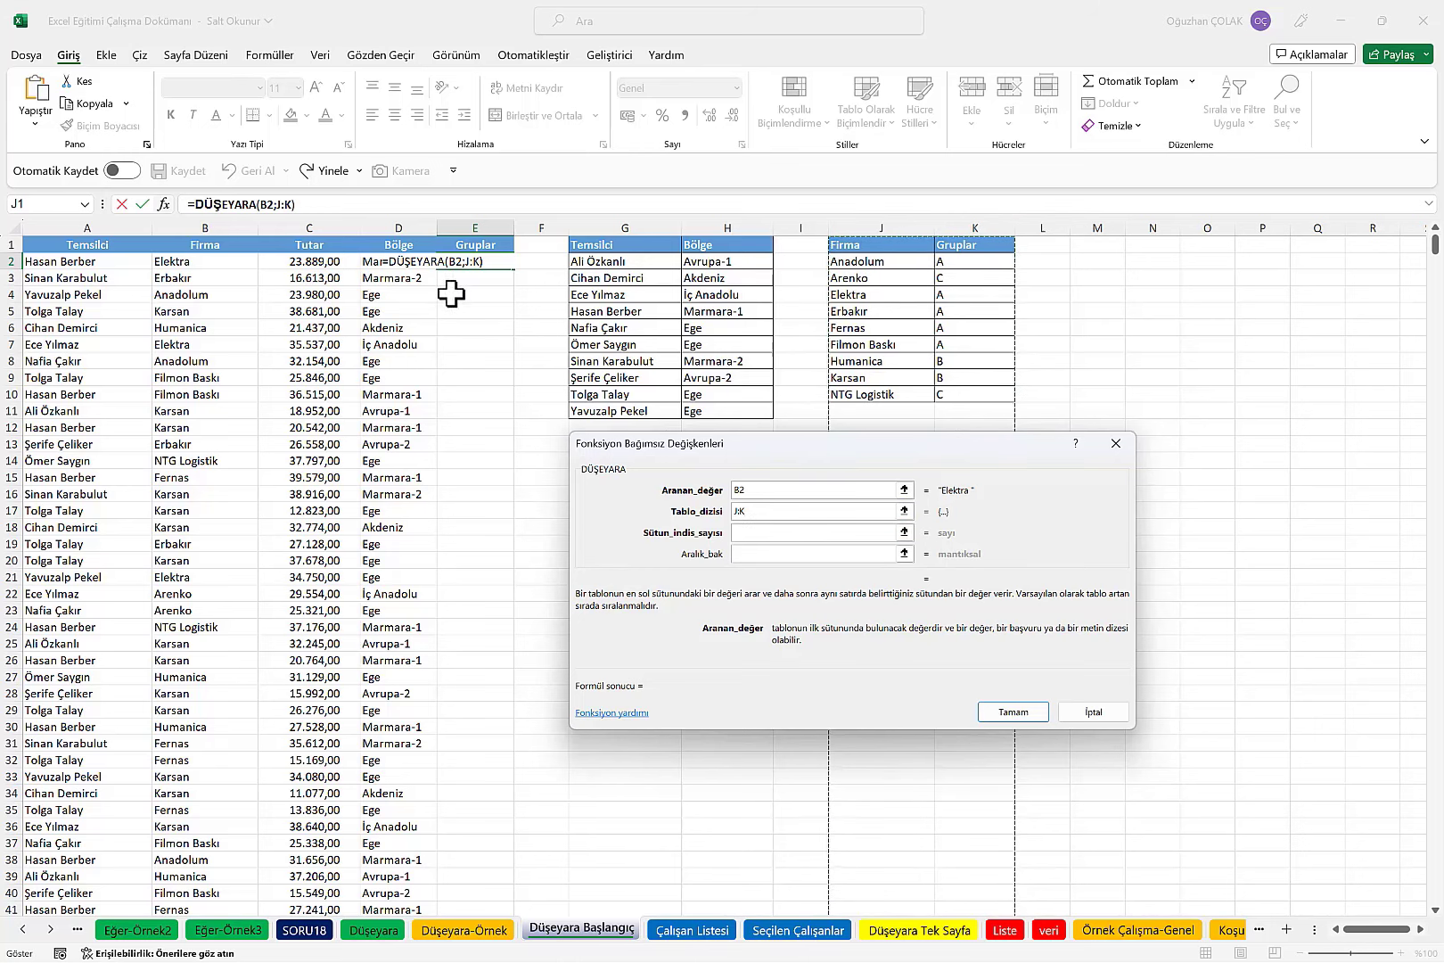
Step: Set column index 2 and match type 0, then fill the formula down column E
{"action": "left_click", "coordinate": [749, 533]}
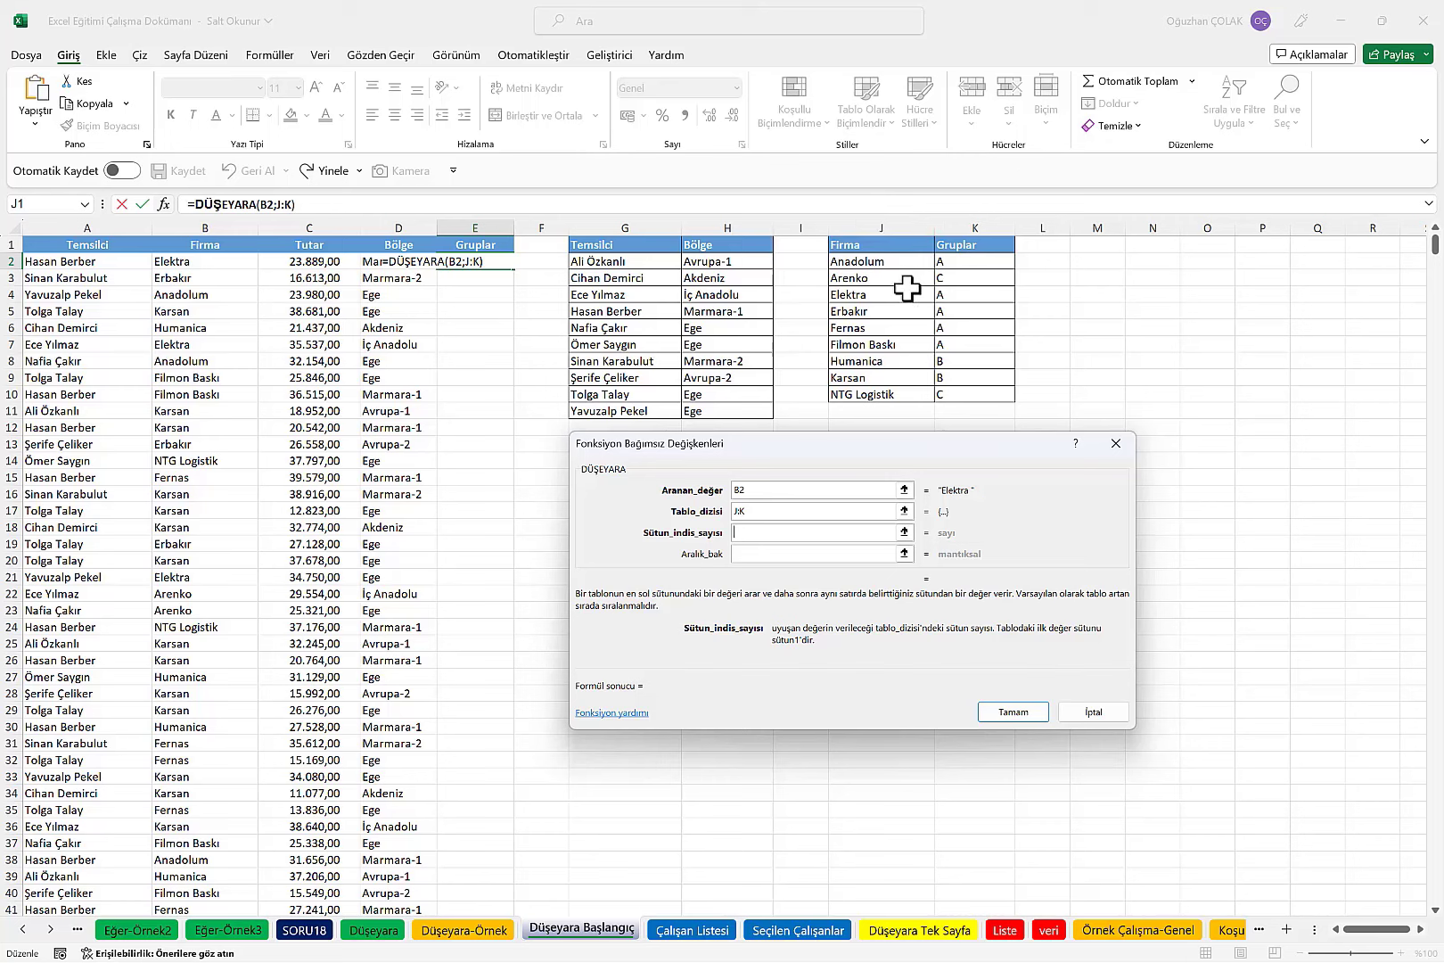
{"action": "type", "text": "2"}
{"action": "left_click", "coordinate": [768, 554]}
{"action": "type", "text": "0"}
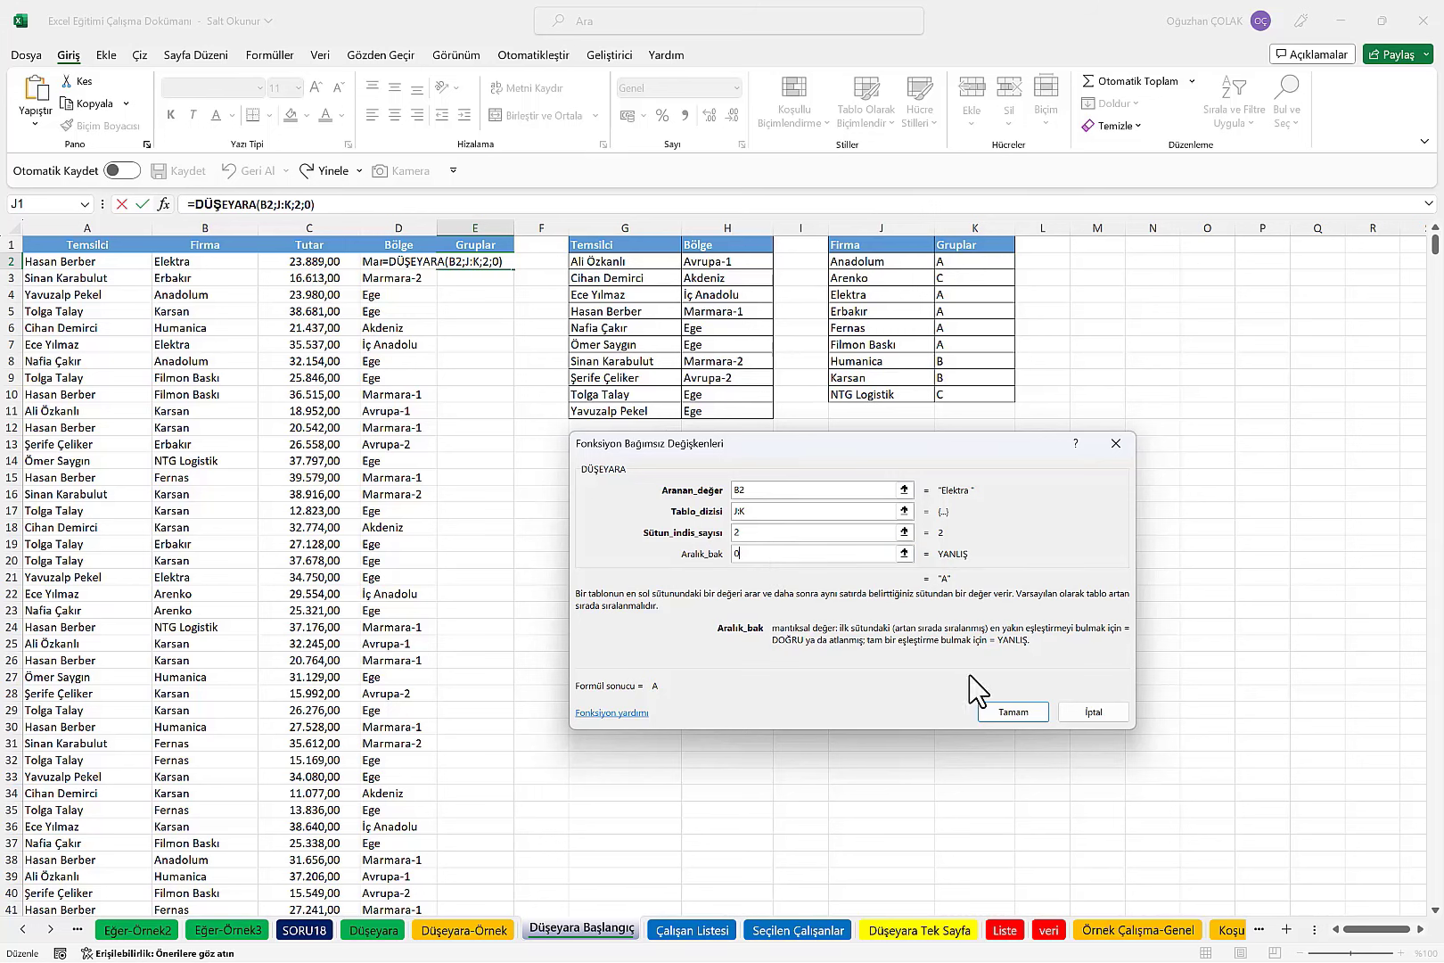
{"action": "left_click", "coordinate": [1013, 711]}
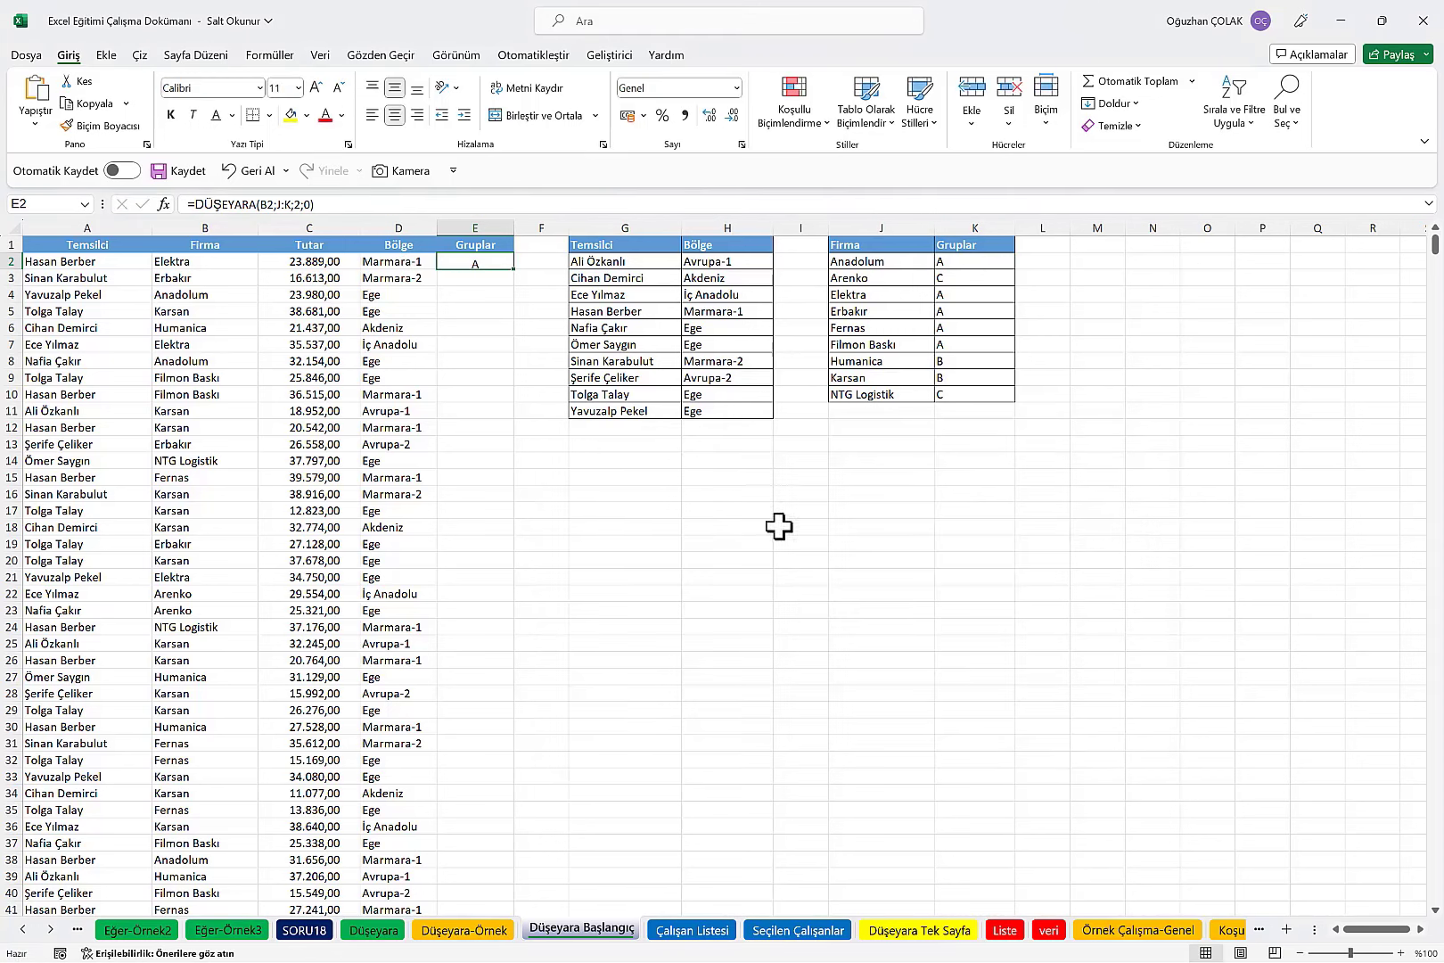
{"action": "double_click", "coordinate": [514, 268]}
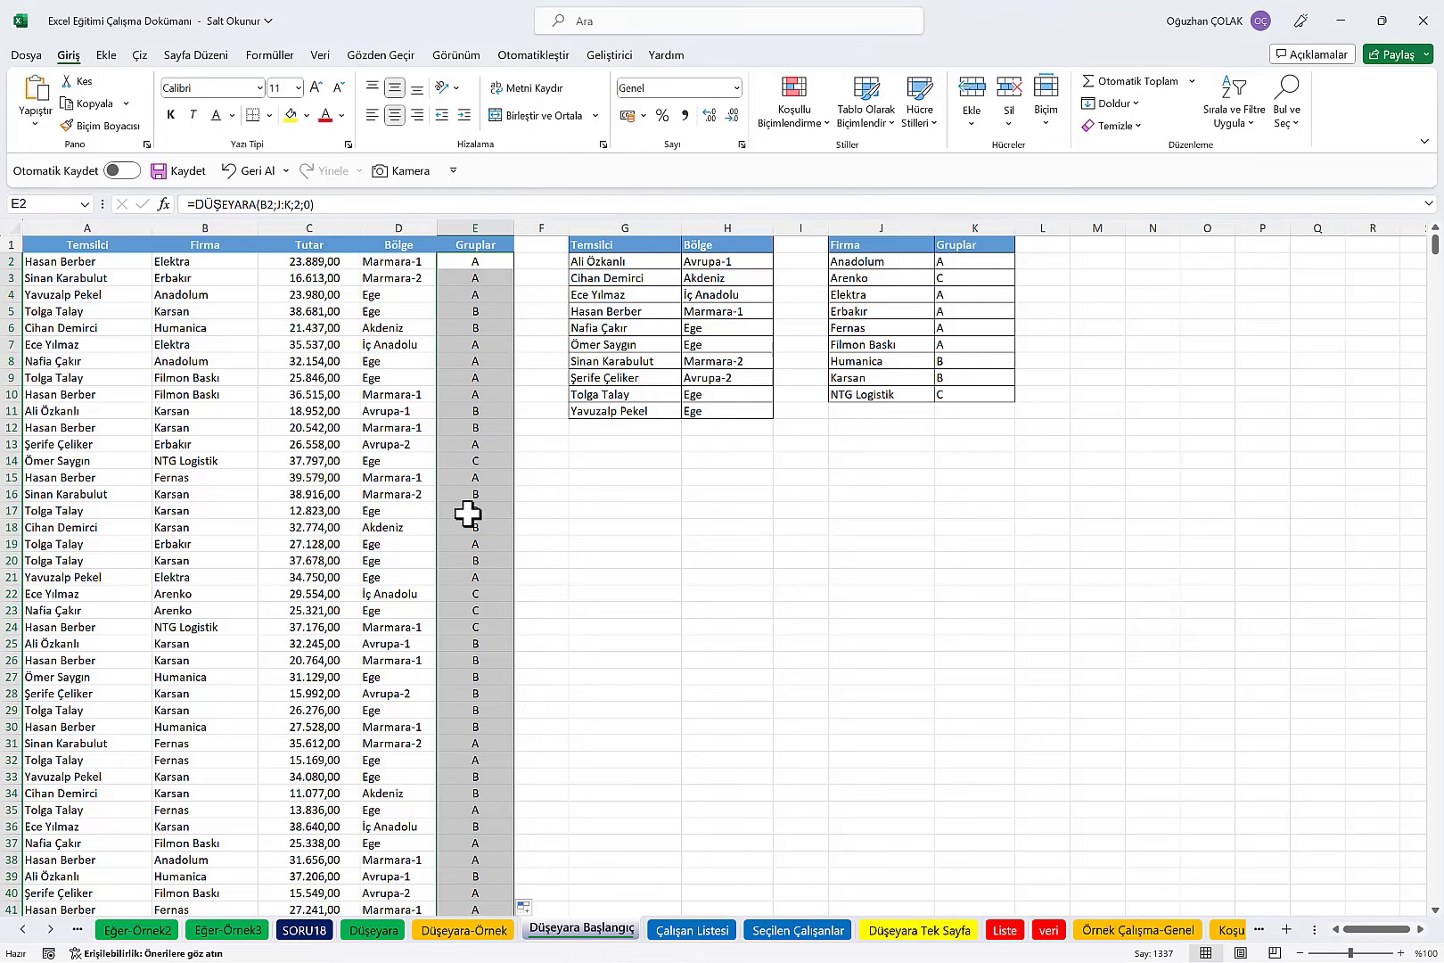
Step: Start an ETOPLA formula in B7 with the İl column B10:B22 as criteria range
{"action": "left_click", "coordinate": [456, 327]}
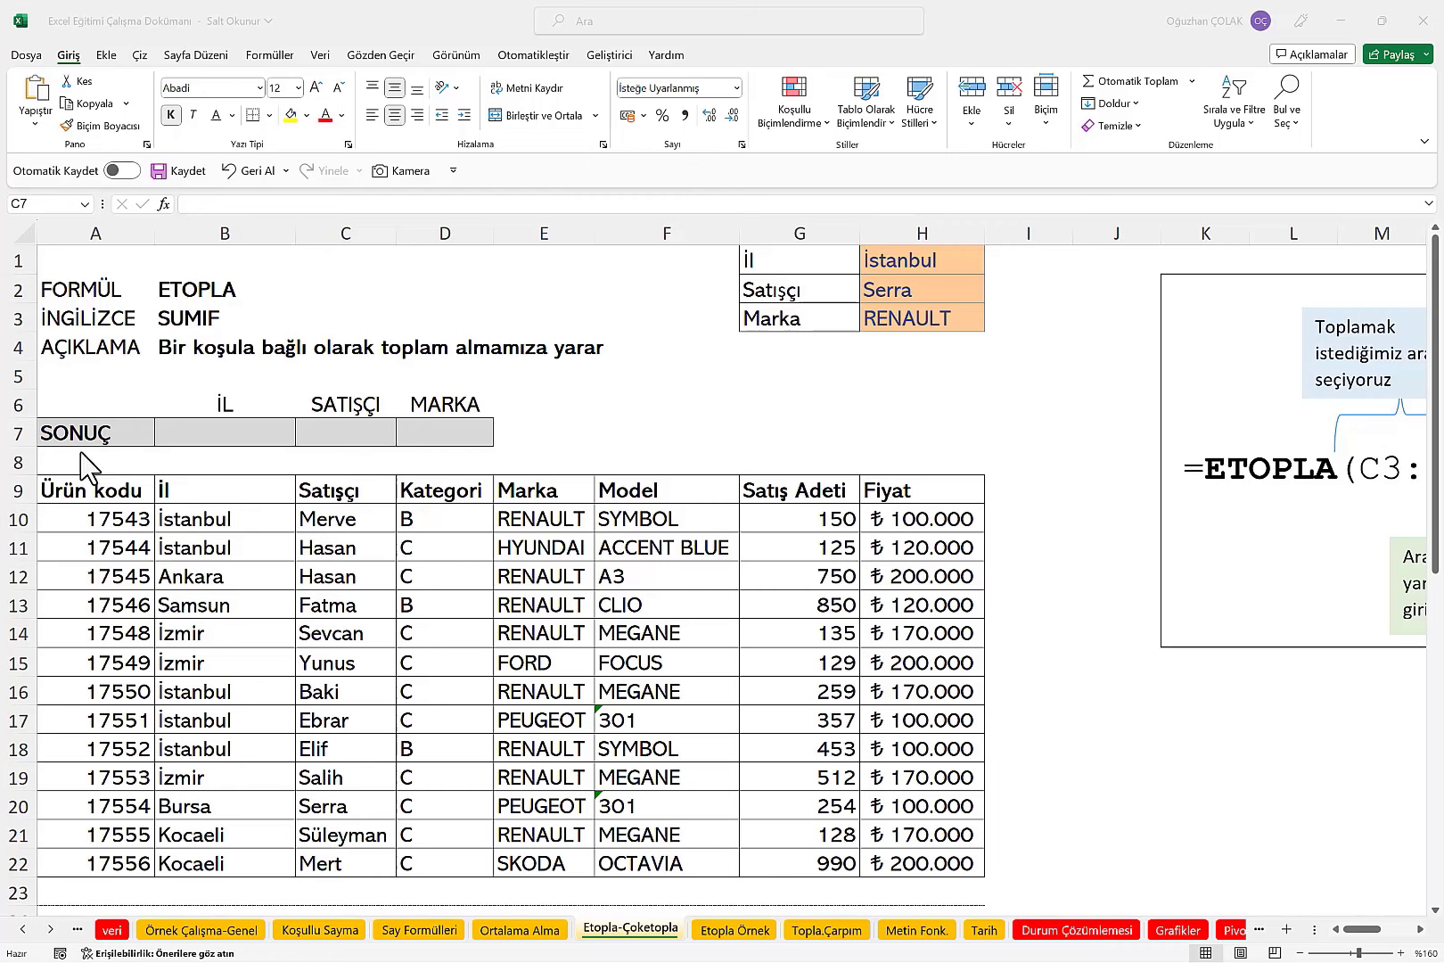
{"action": "left_click", "coordinate": [201, 431]}
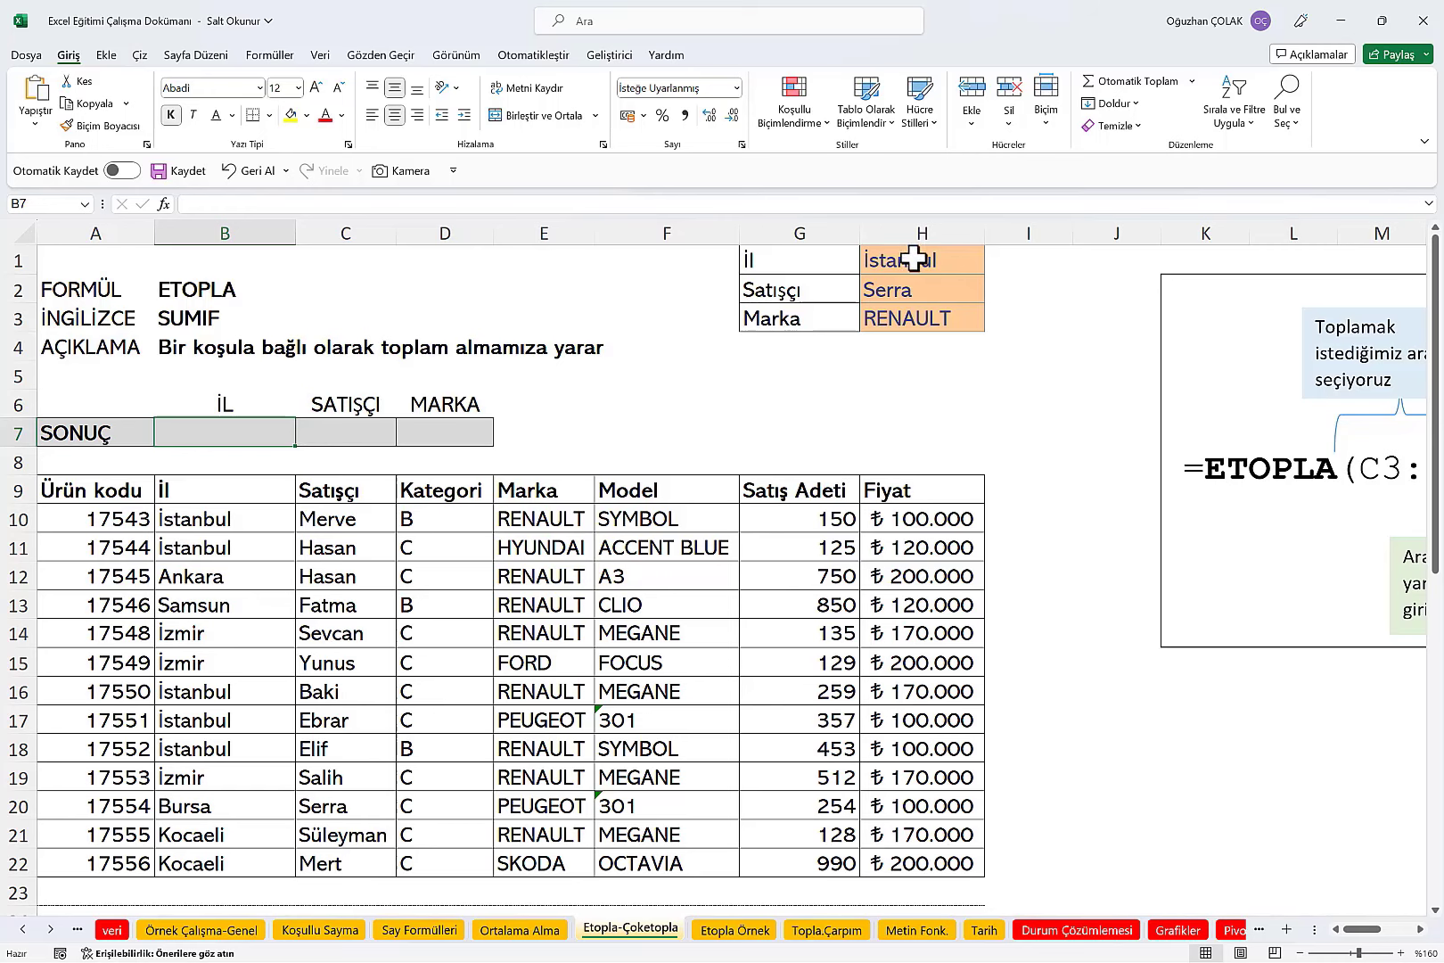
{"action": "left_click_drag", "start_coordinate": [914, 258], "coordinate": [916, 319]}
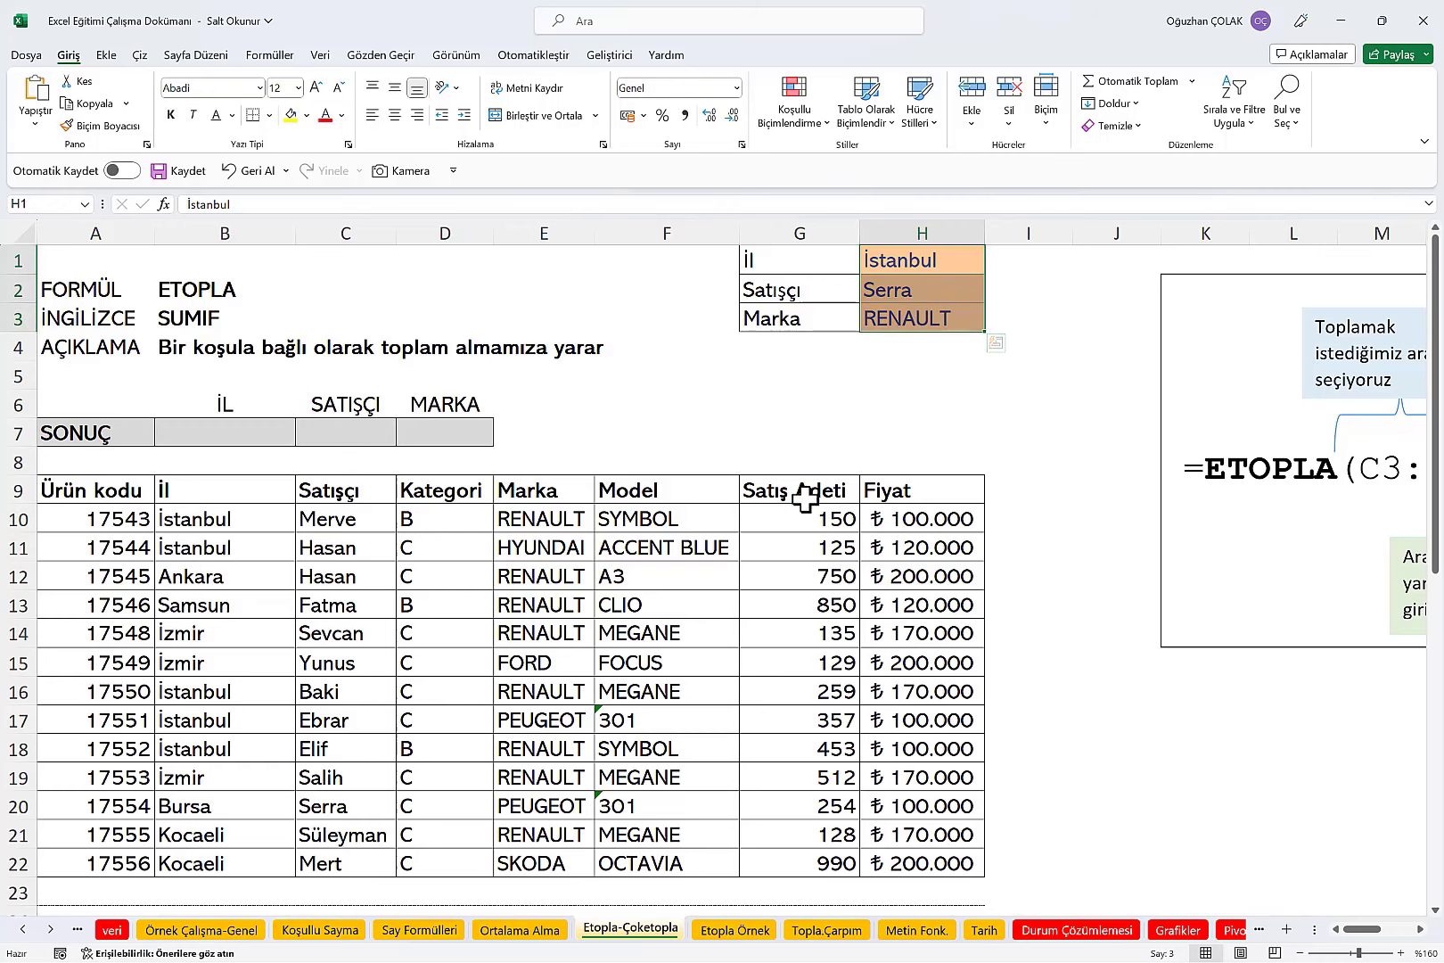
{"action": "left_click", "coordinate": [215, 428]}
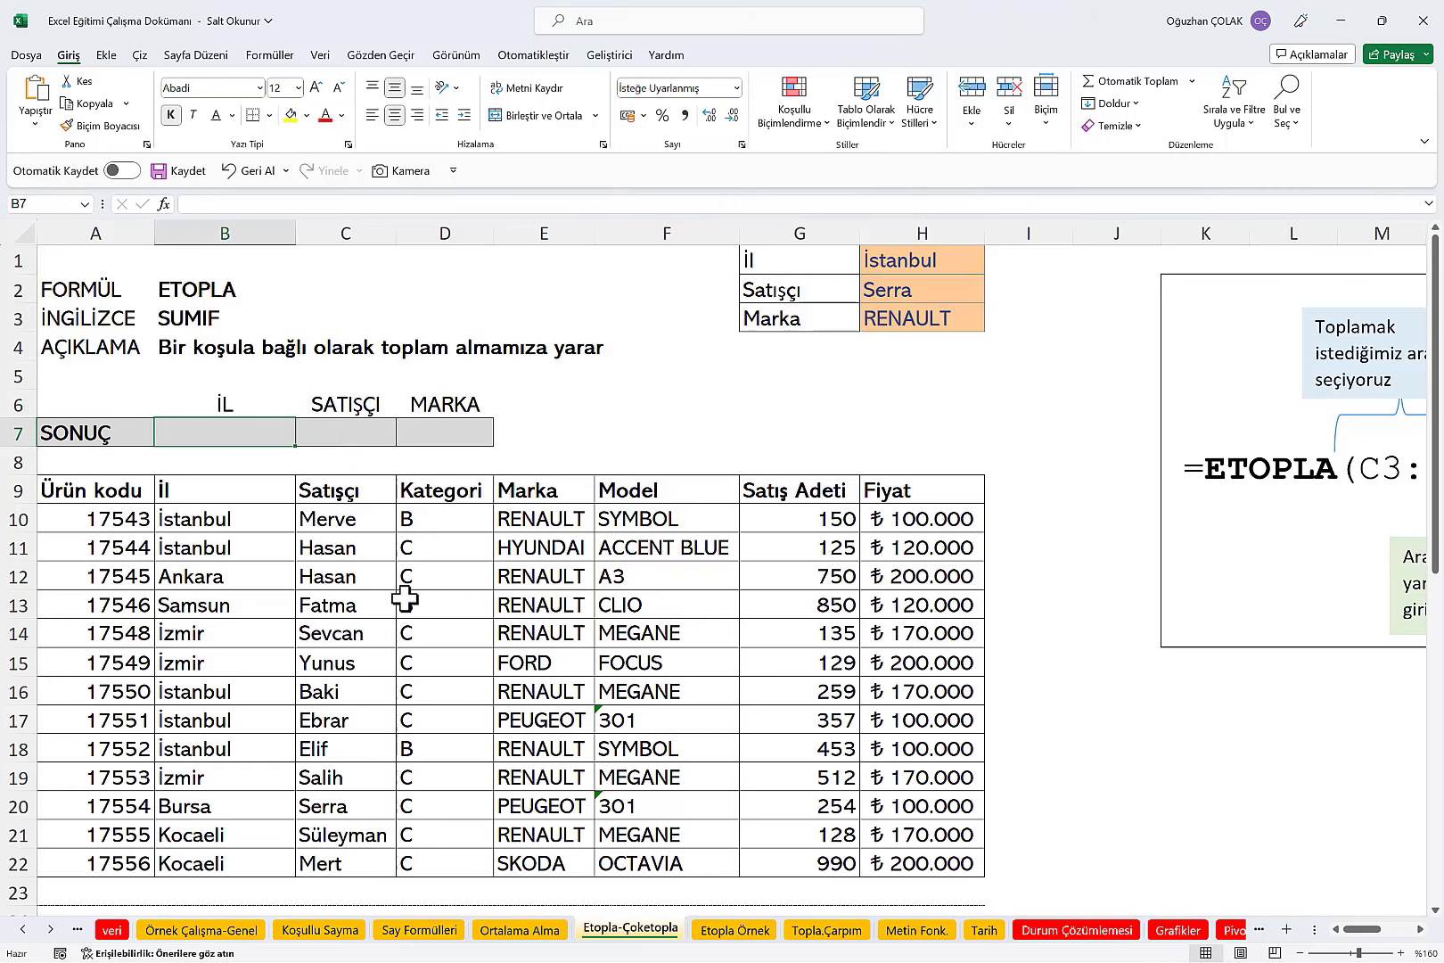
{"action": "type", "text": "=eto"}
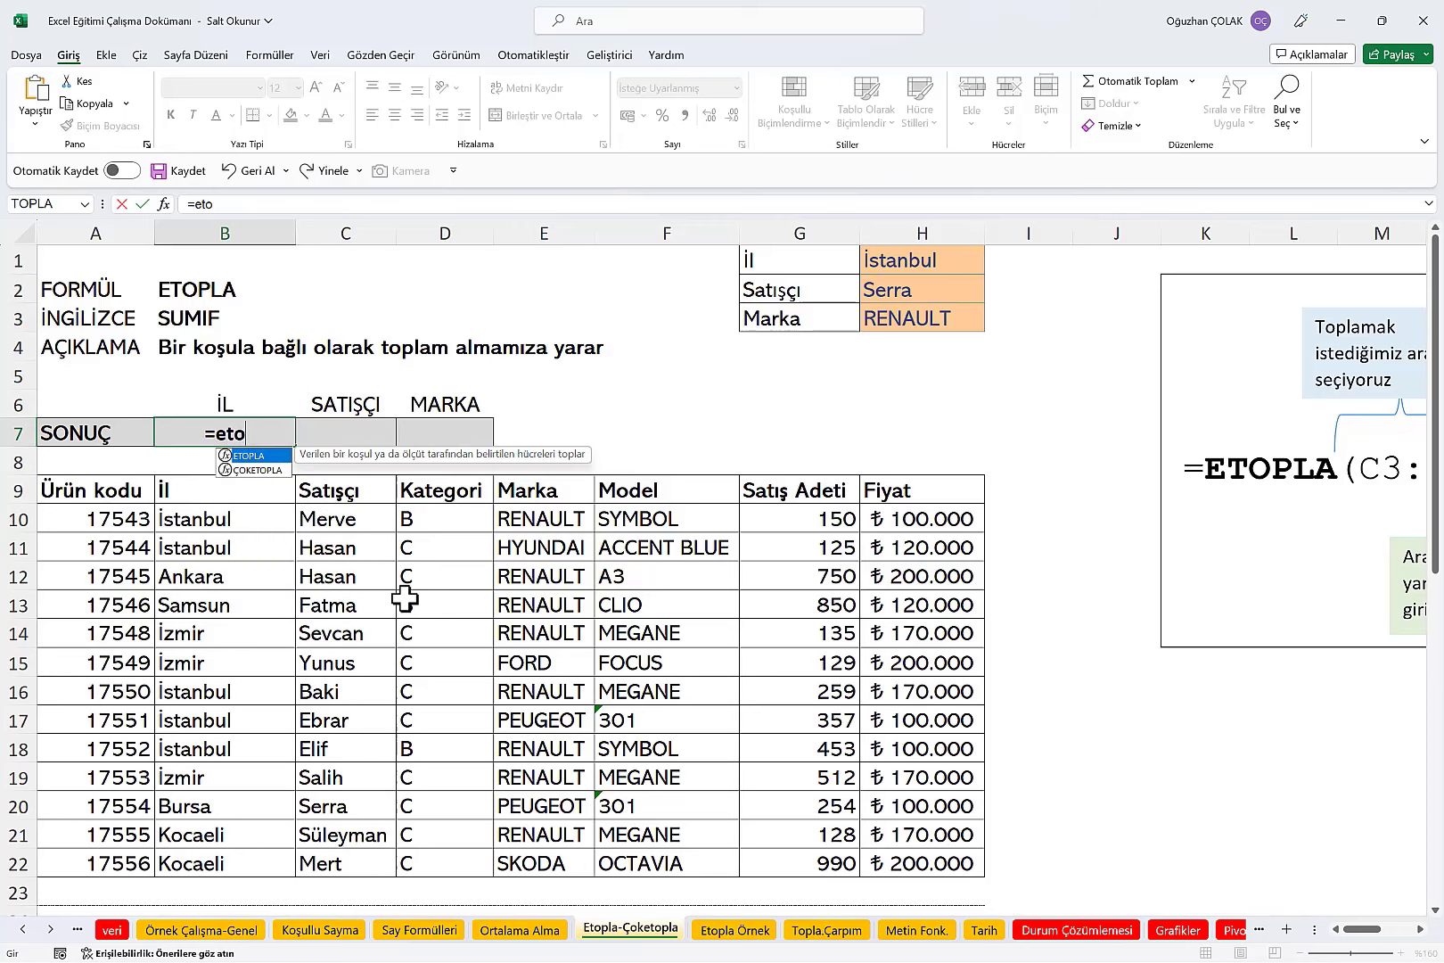
{"action": "type", "text": "pla"}
{"action": "key", "text": "Tab"}
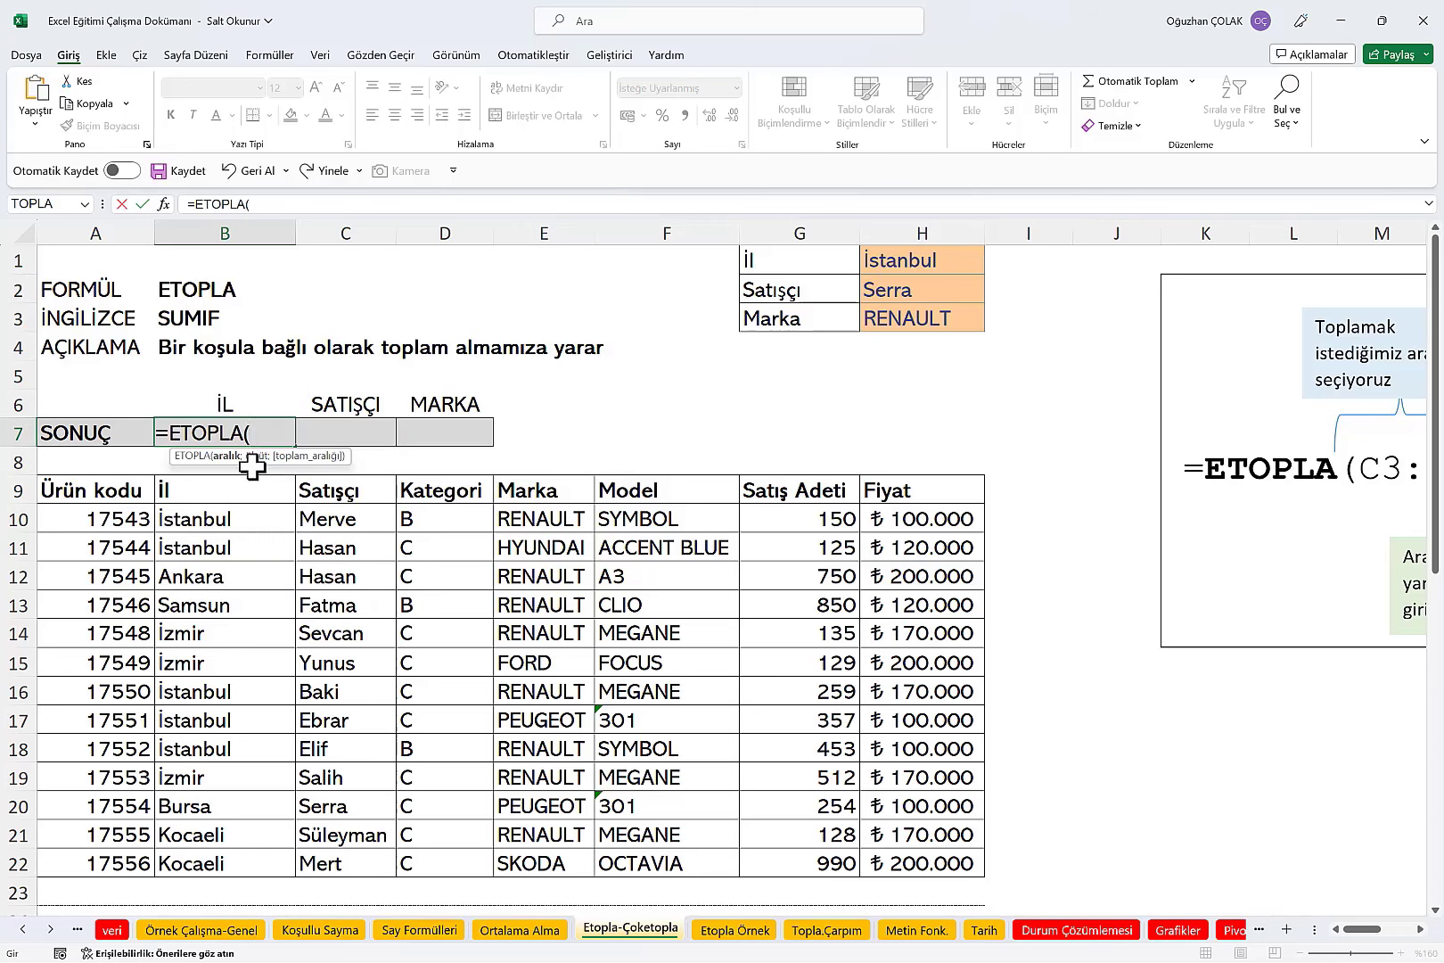
{"action": "left_click", "coordinate": [163, 203]}
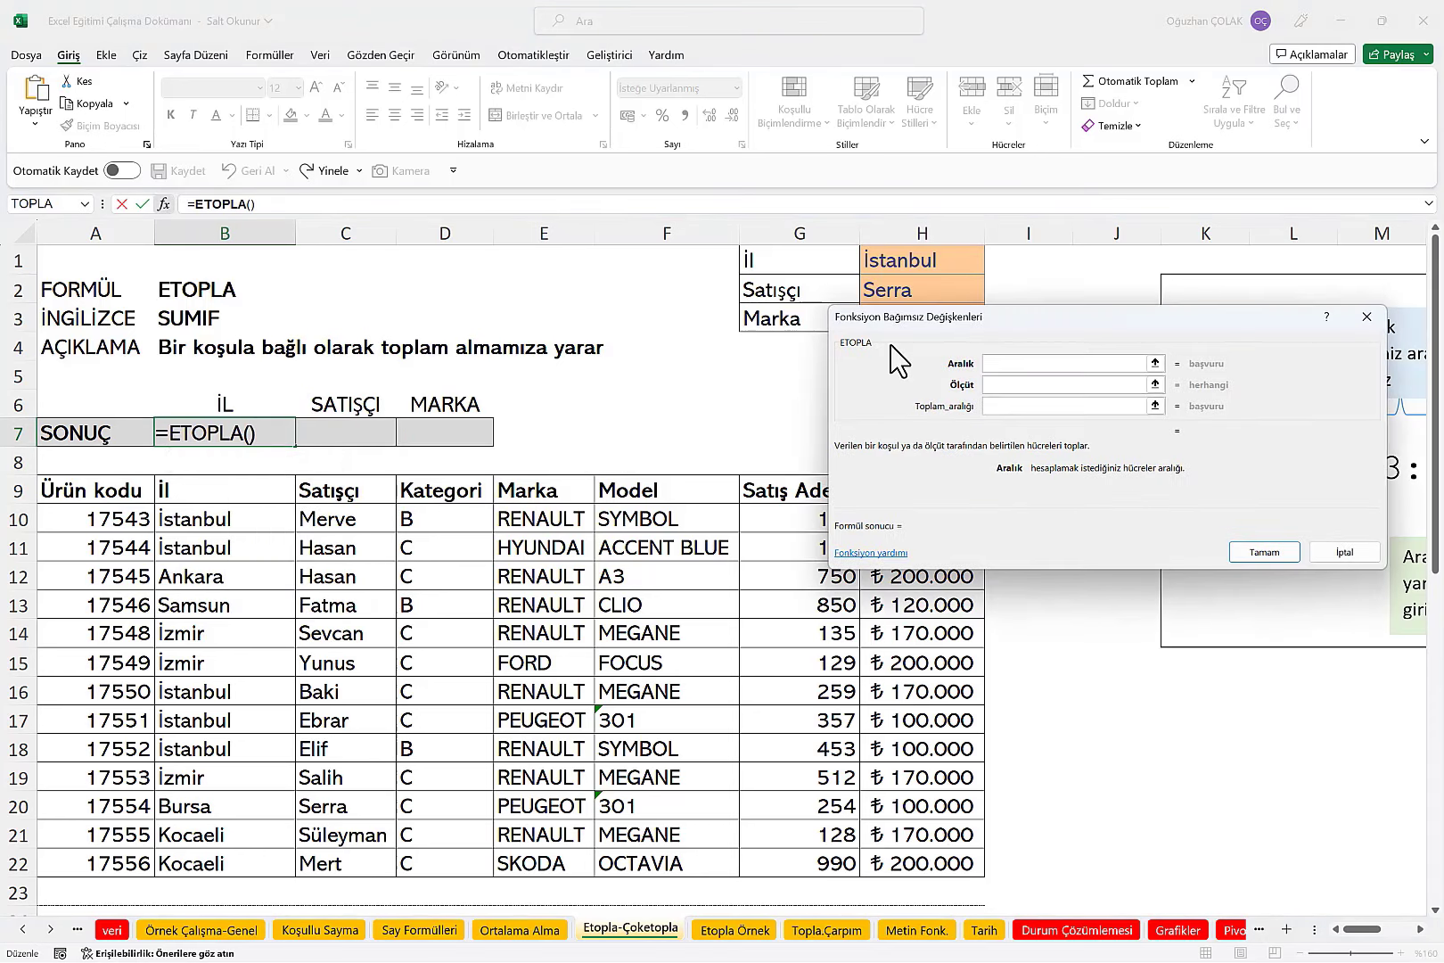
{"action": "mouse_move", "coordinate": [896, 354]}
{"action": "left_mouse_down"}
{"action": "mouse_move", "coordinate": [1016, 485]}
{"action": "mouse_move", "coordinate": [944, 432]}
{"action": "left_mouse_up"}
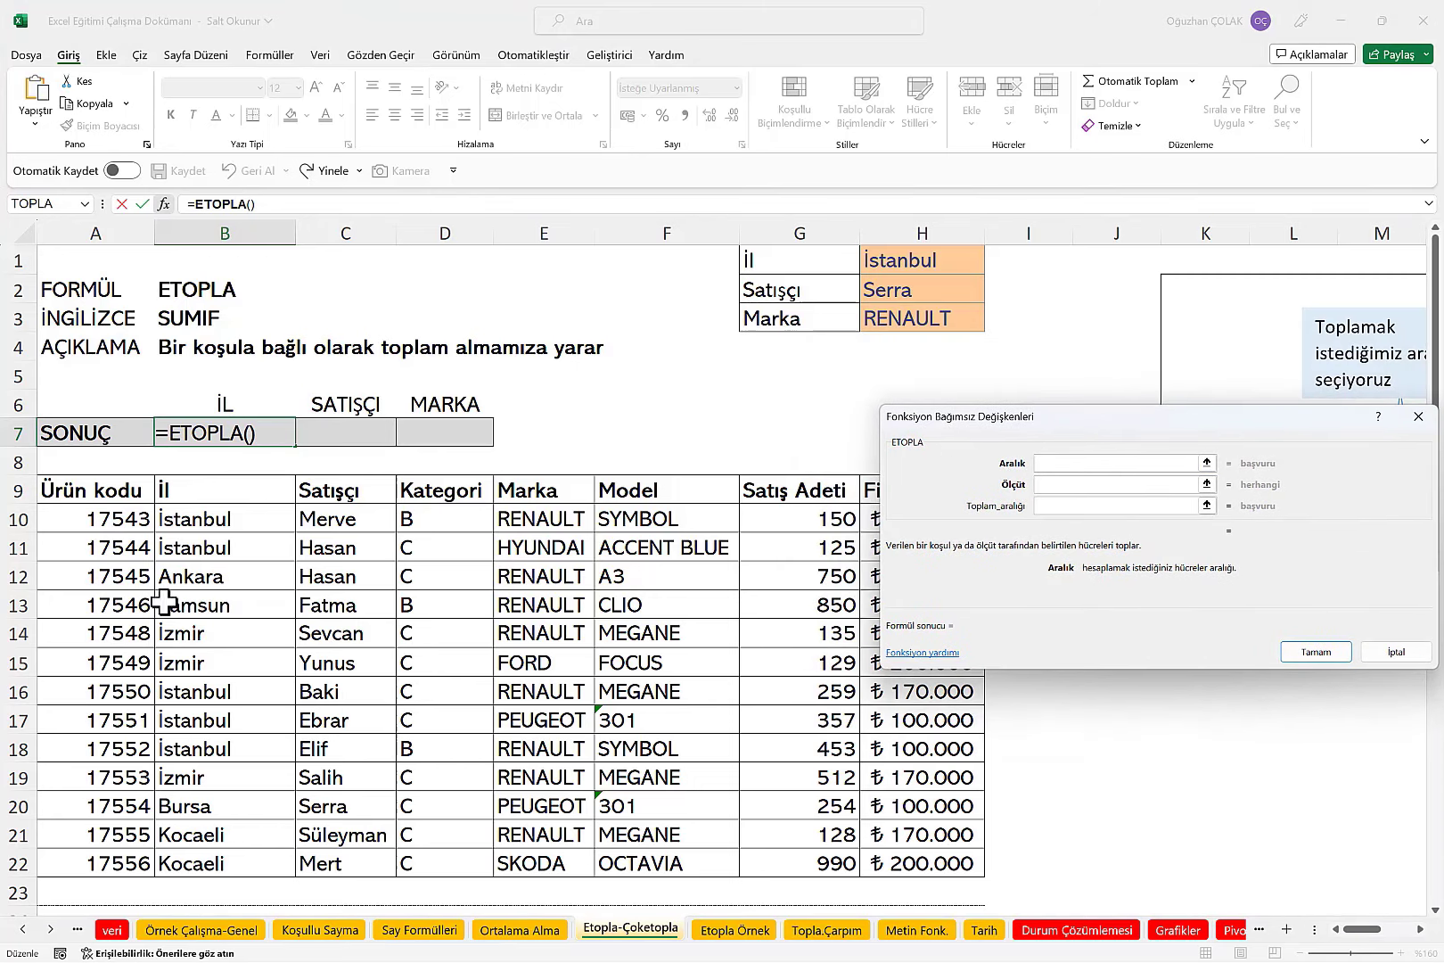
{"action": "left_click_drag", "start_coordinate": [218, 514], "coordinate": [242, 863]}
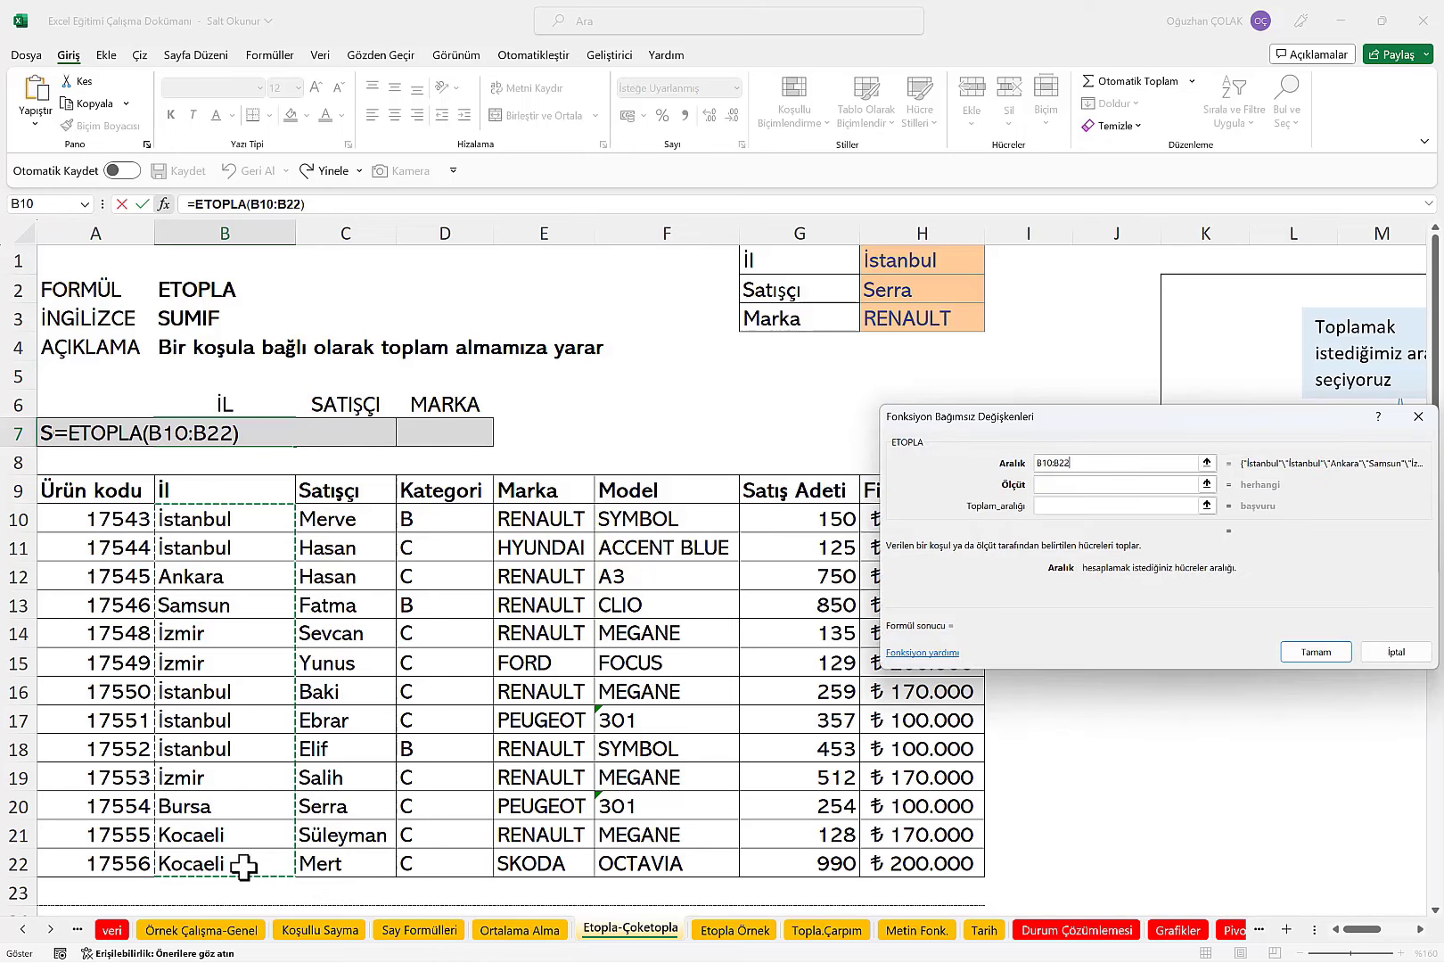
Step: Use H1 (İstanbul) as criterion and G10:G22 as sum range, giving 1.344
{"action": "left_click", "coordinate": [1070, 484]}
{"action": "left_click", "coordinate": [927, 260]}
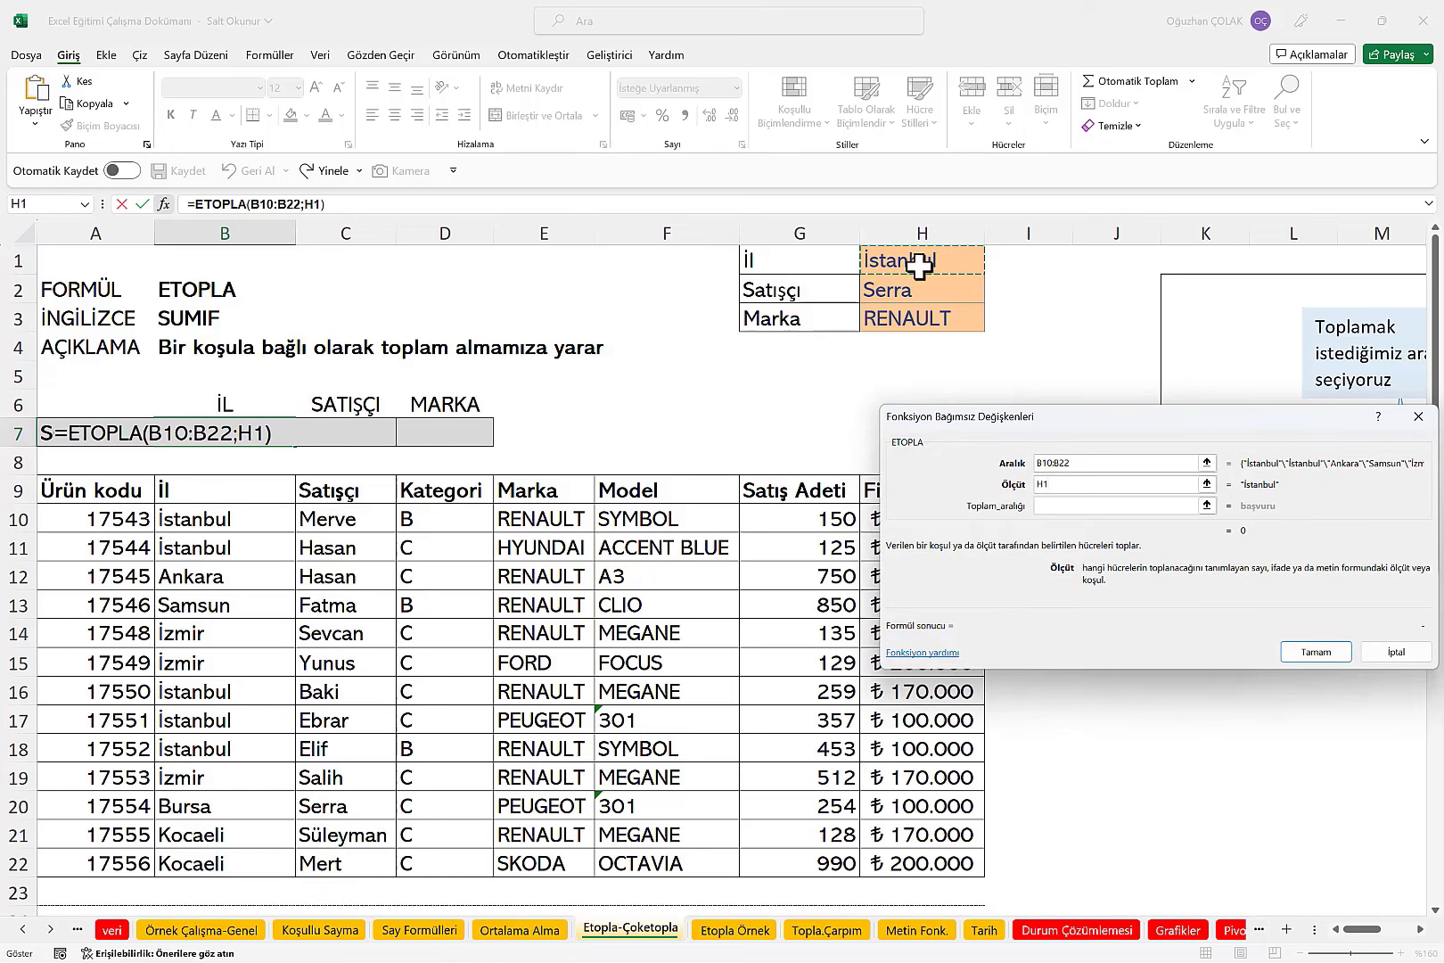
{"action": "left_click", "coordinate": [1043, 506]}
{"action": "left_click_drag", "start_coordinate": [806, 519], "coordinate": [800, 866]}
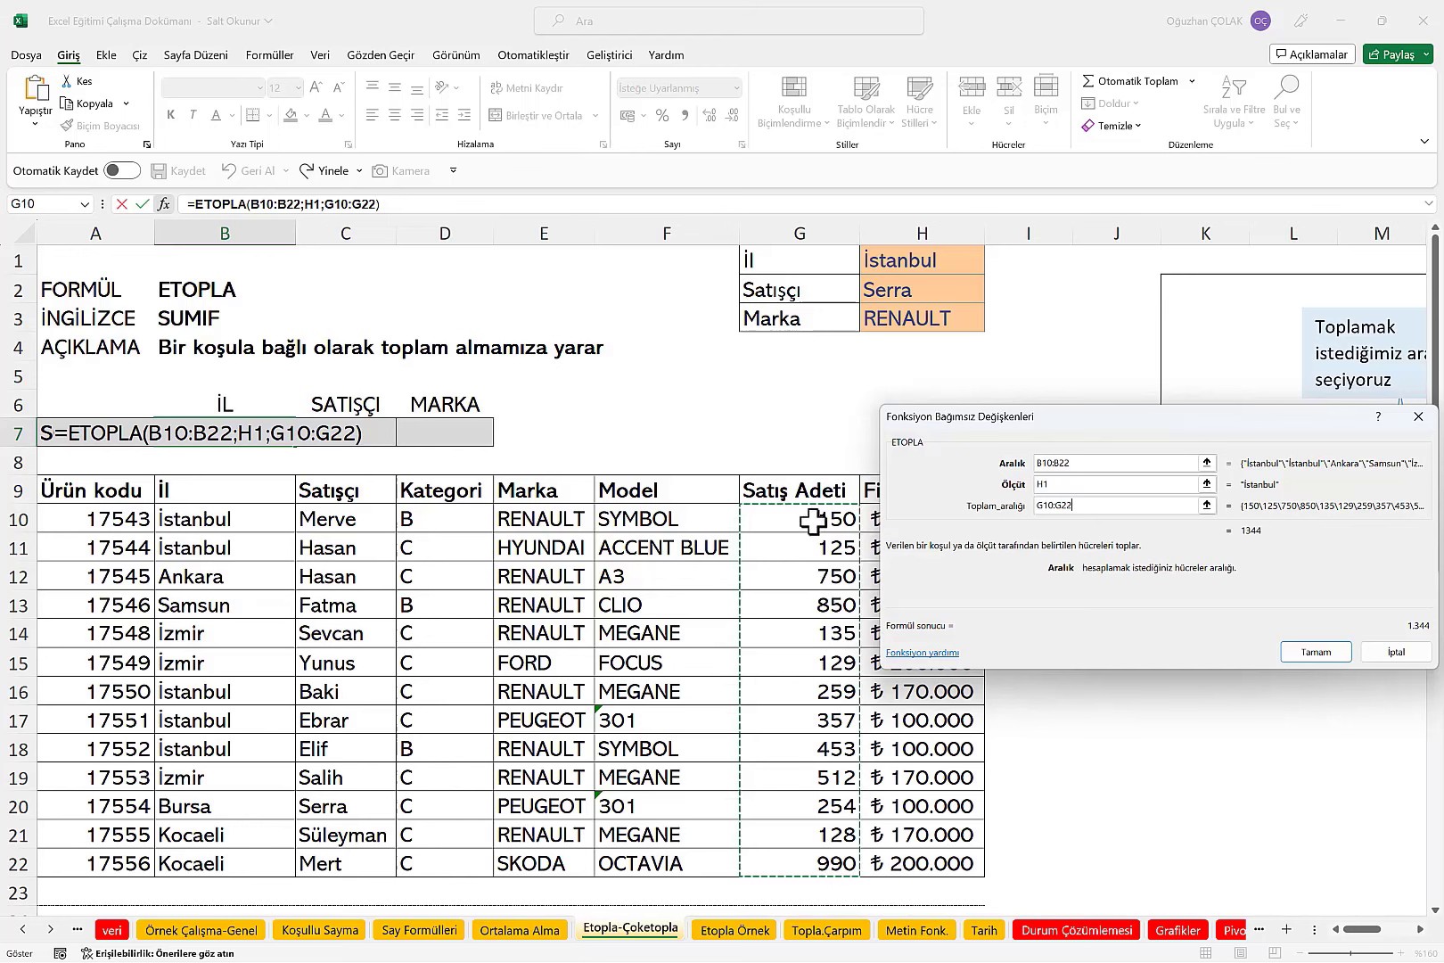
{"action": "left_click", "coordinate": [1321, 651]}
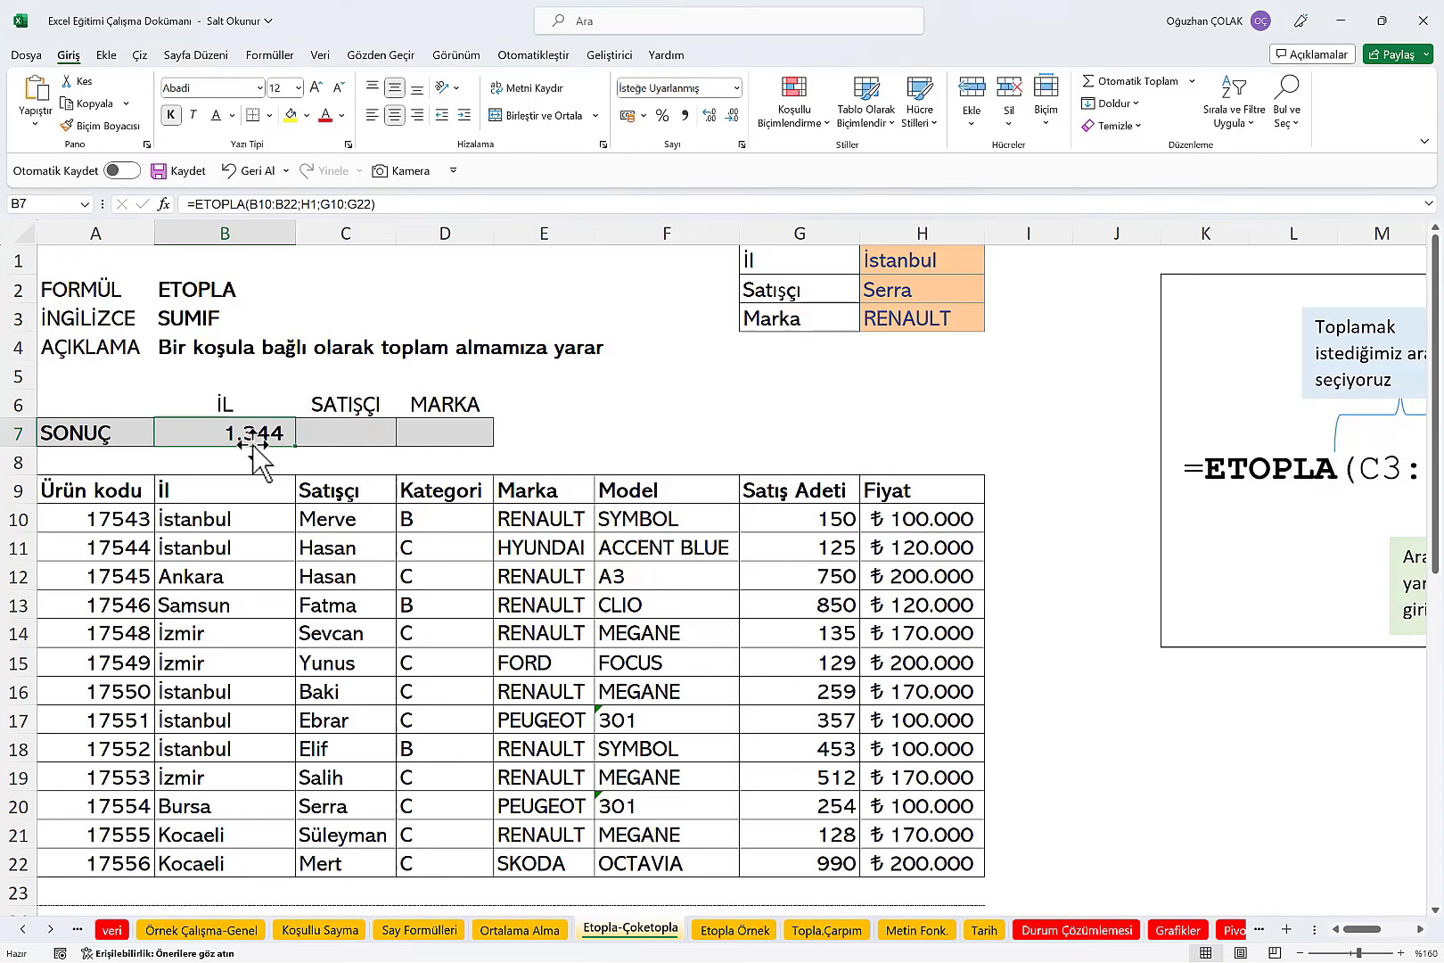
Step: Start an ETOPLA formula in cell C7 for the Satıcı total
{"action": "left_click", "coordinate": [923, 259]}
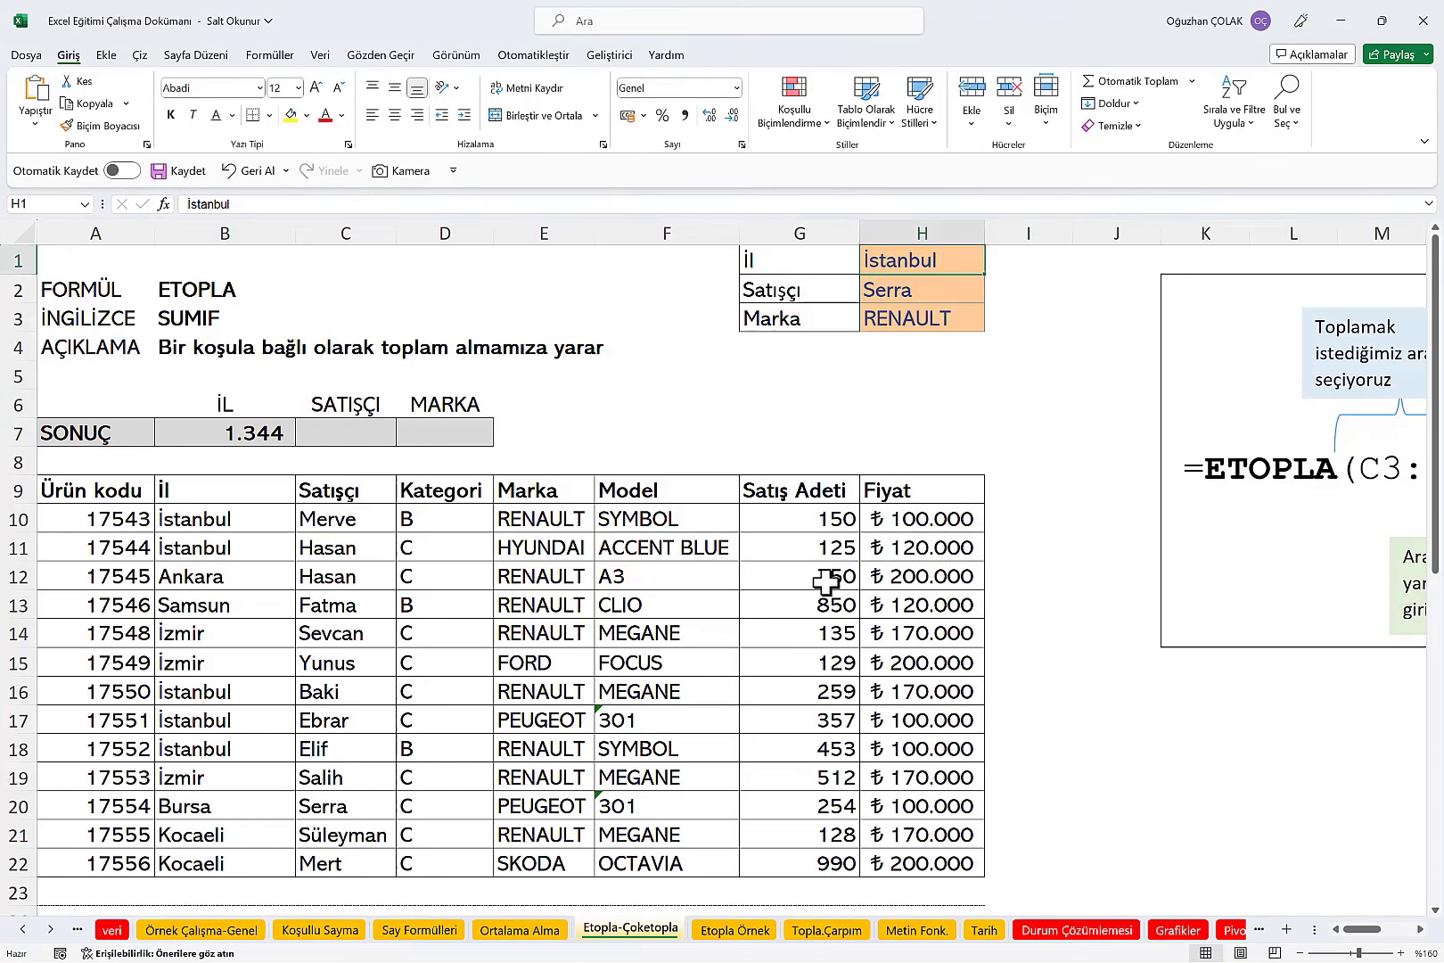
{"action": "left_click", "coordinate": [345, 434]}
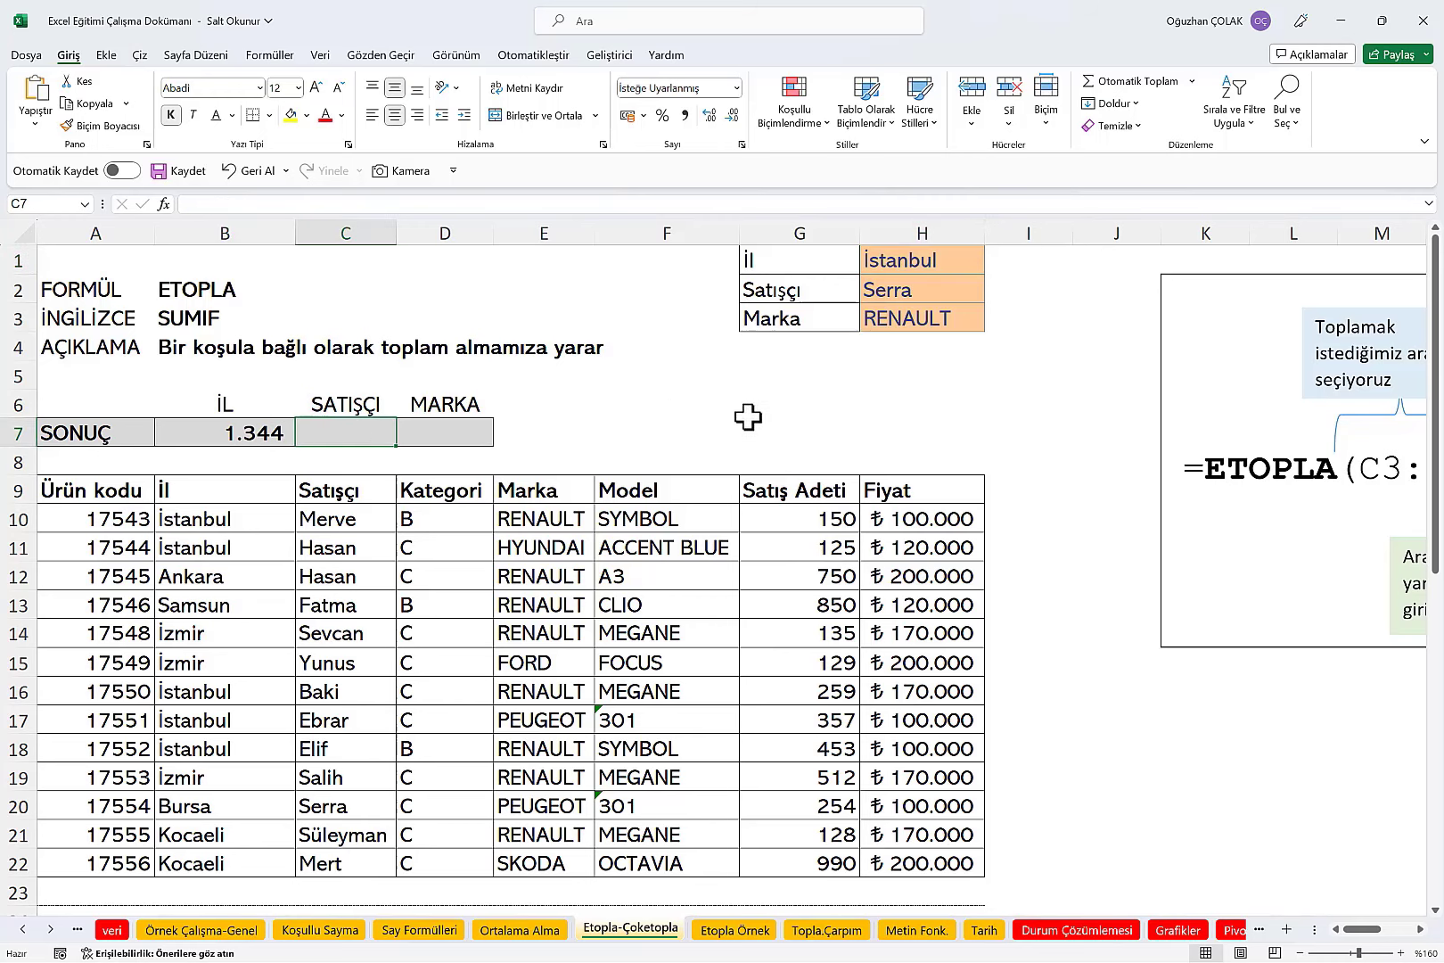
{"action": "type", "text": "="}
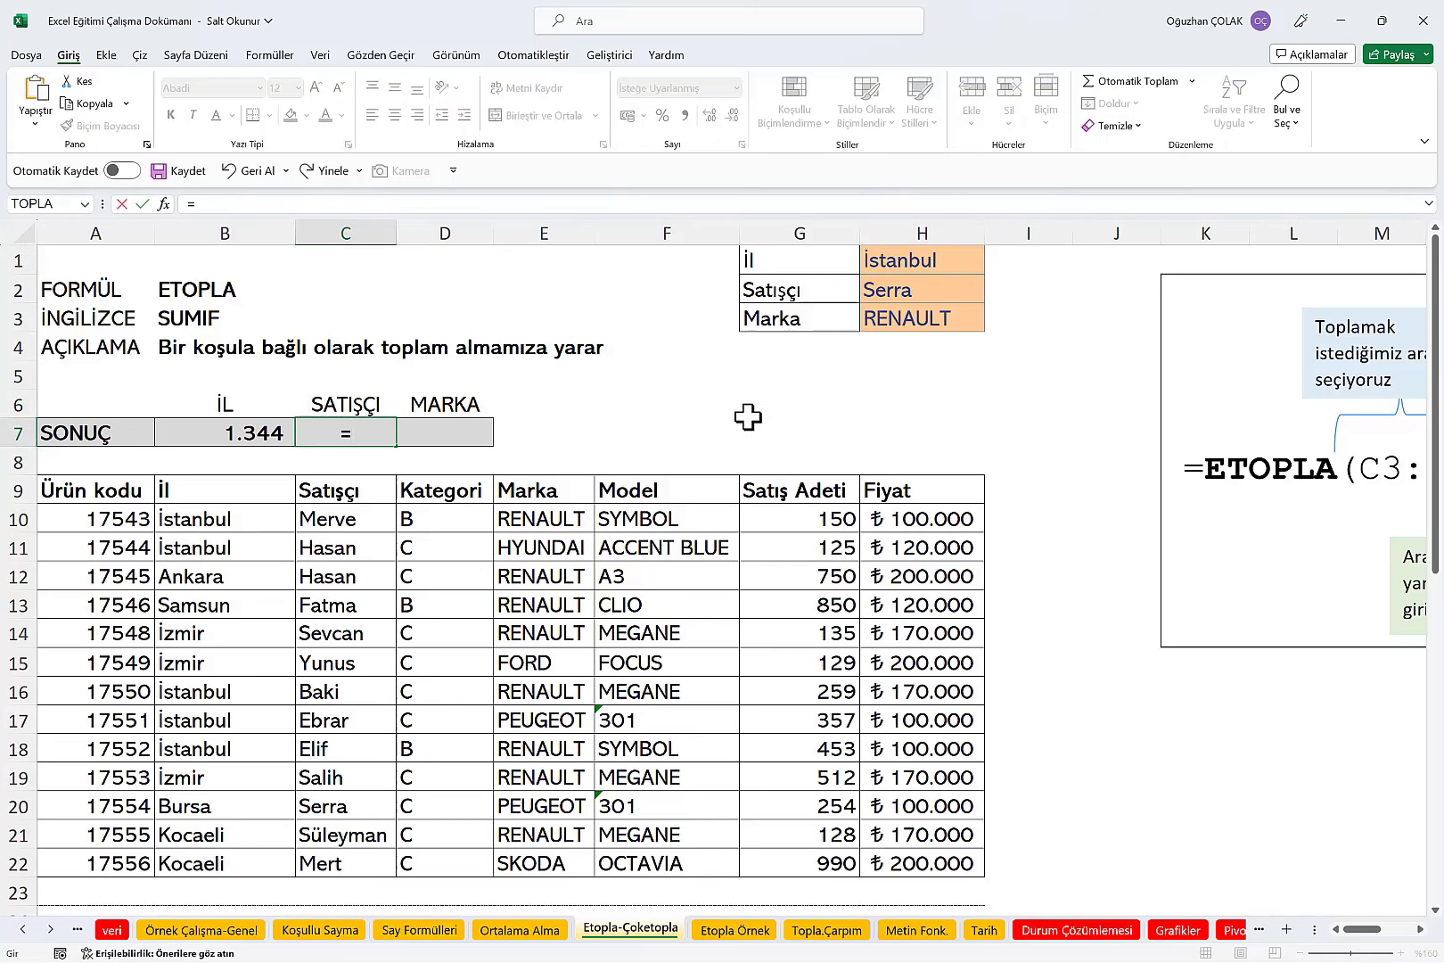
{"action": "type", "text": "etop"}
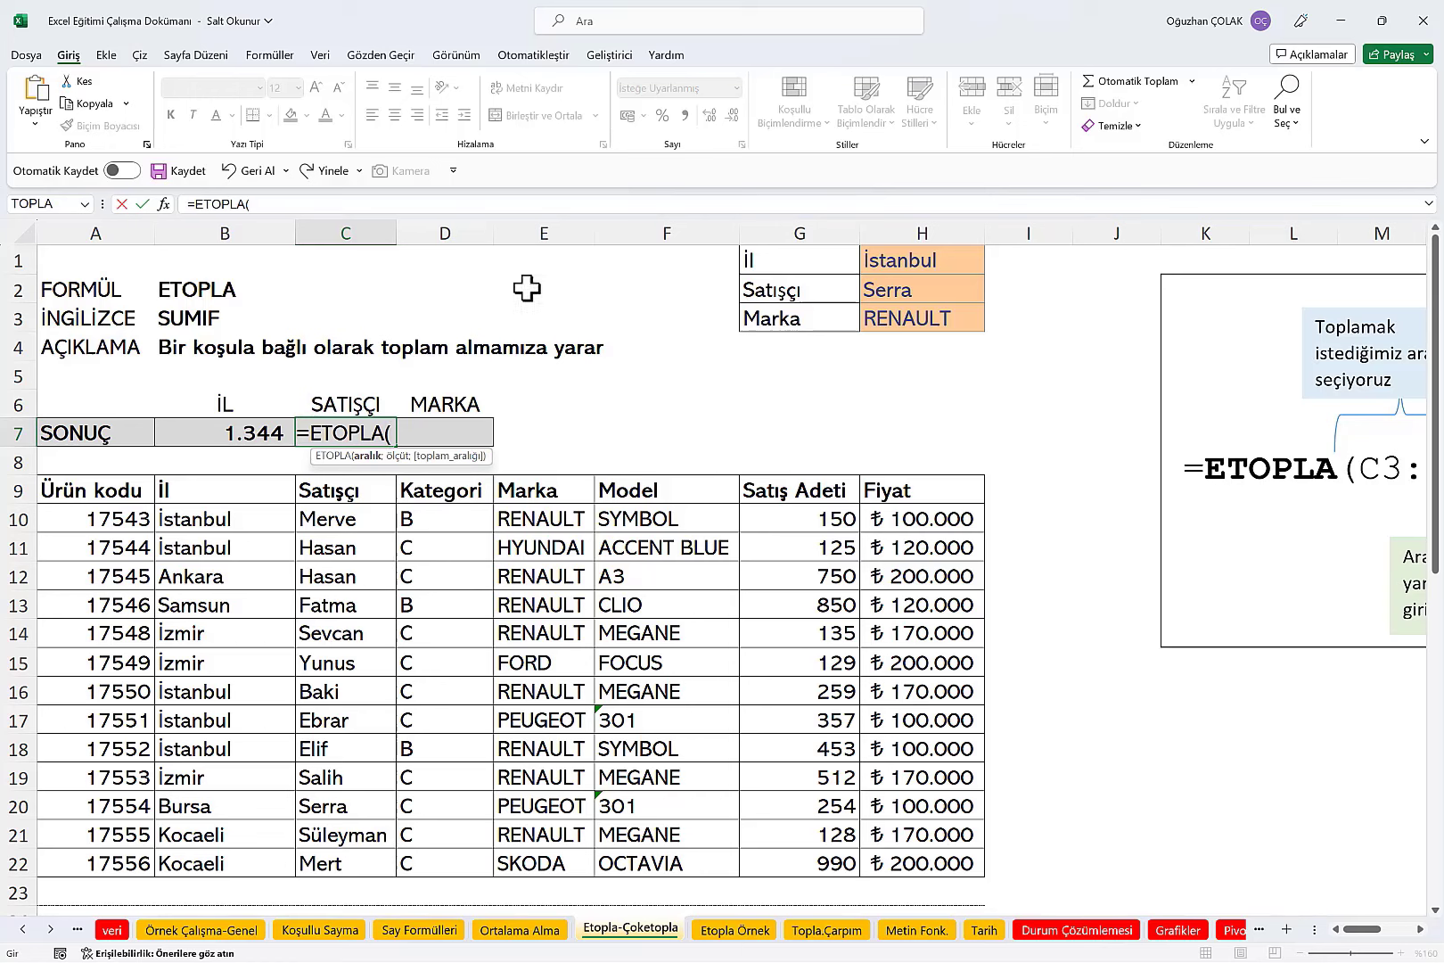
{"action": "left_click", "coordinate": [164, 204]}
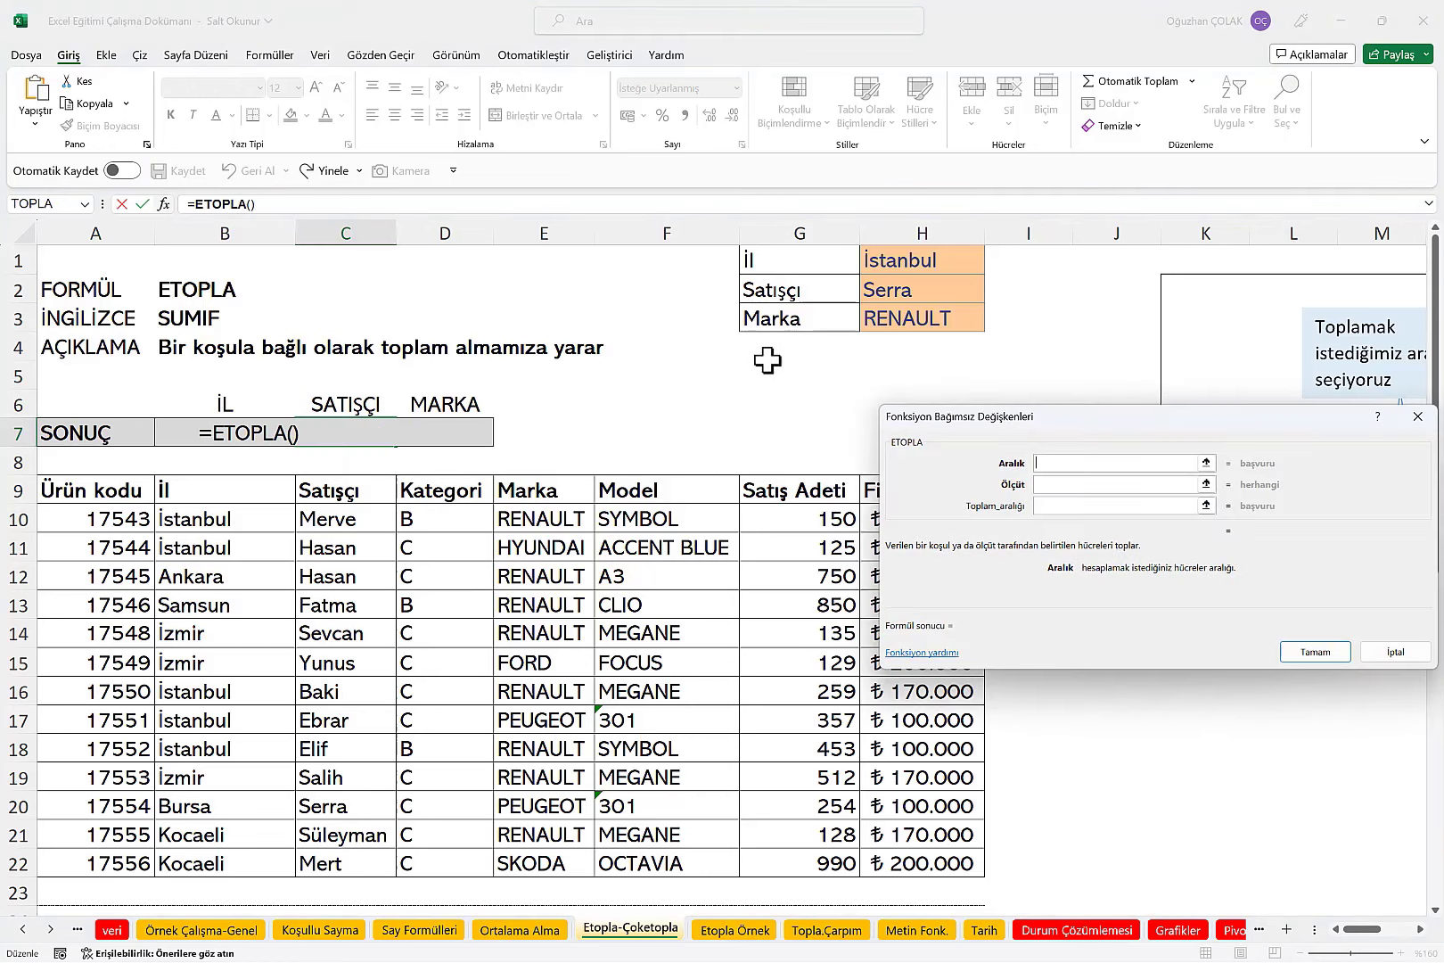
{"action": "mouse_move", "coordinate": [976, 417]}
{"action": "left_mouse_down"}
{"action": "mouse_move", "coordinate": [1049, 532]}
{"action": "mouse_move", "coordinate": [964, 379]}
{"action": "left_mouse_up"}
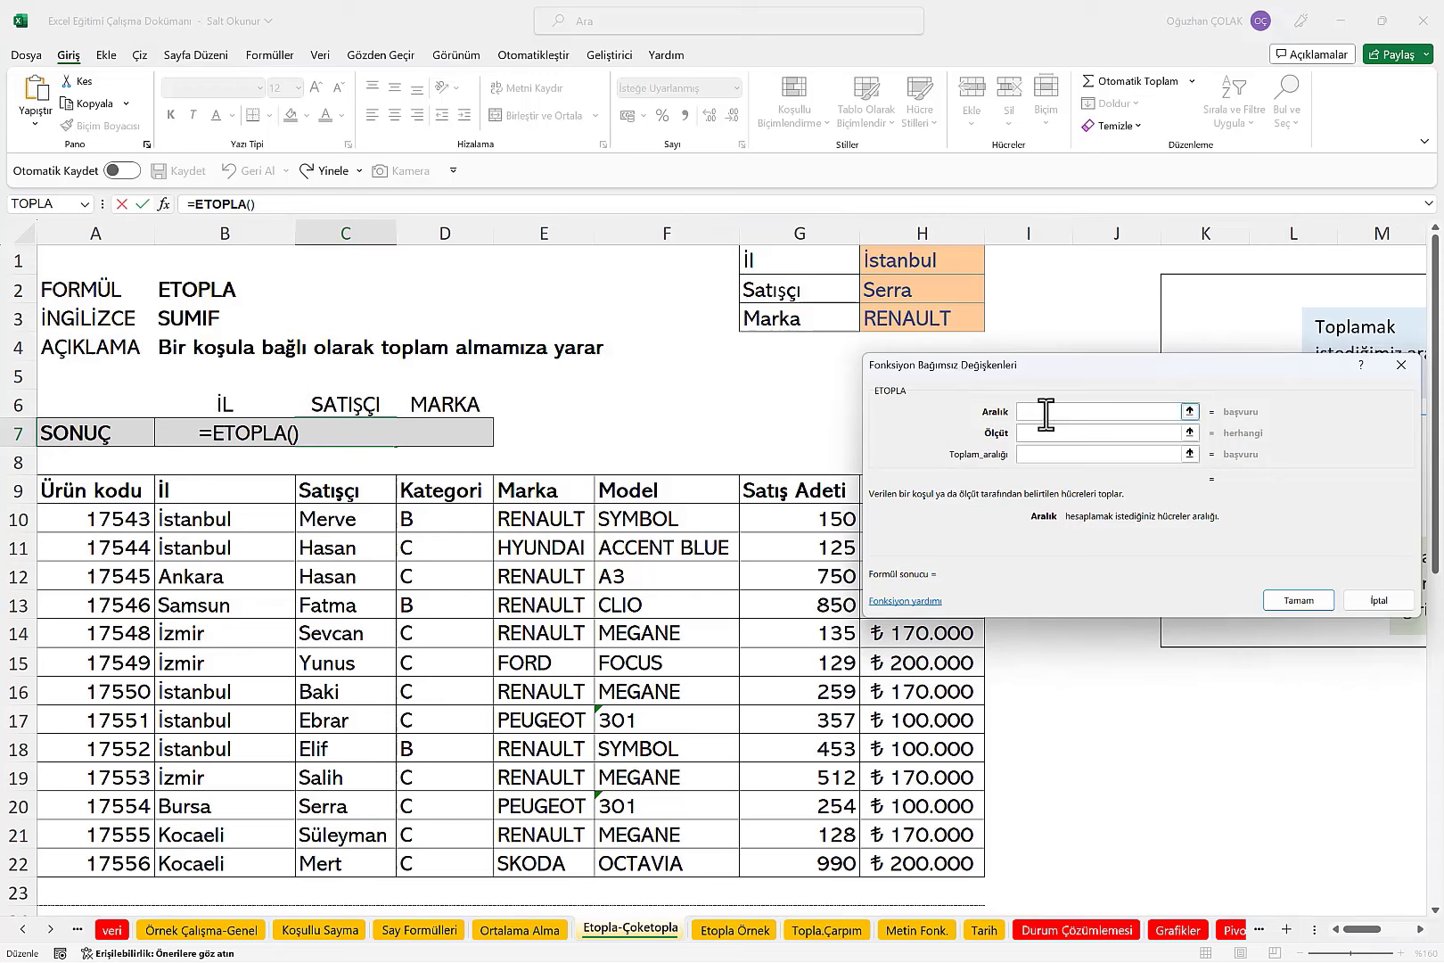
Step: Set range C10:C22, criterion H2 and sum range G10:G22 so C7 shows 254
{"action": "left_click_drag", "start_coordinate": [342, 517], "coordinate": [341, 856]}
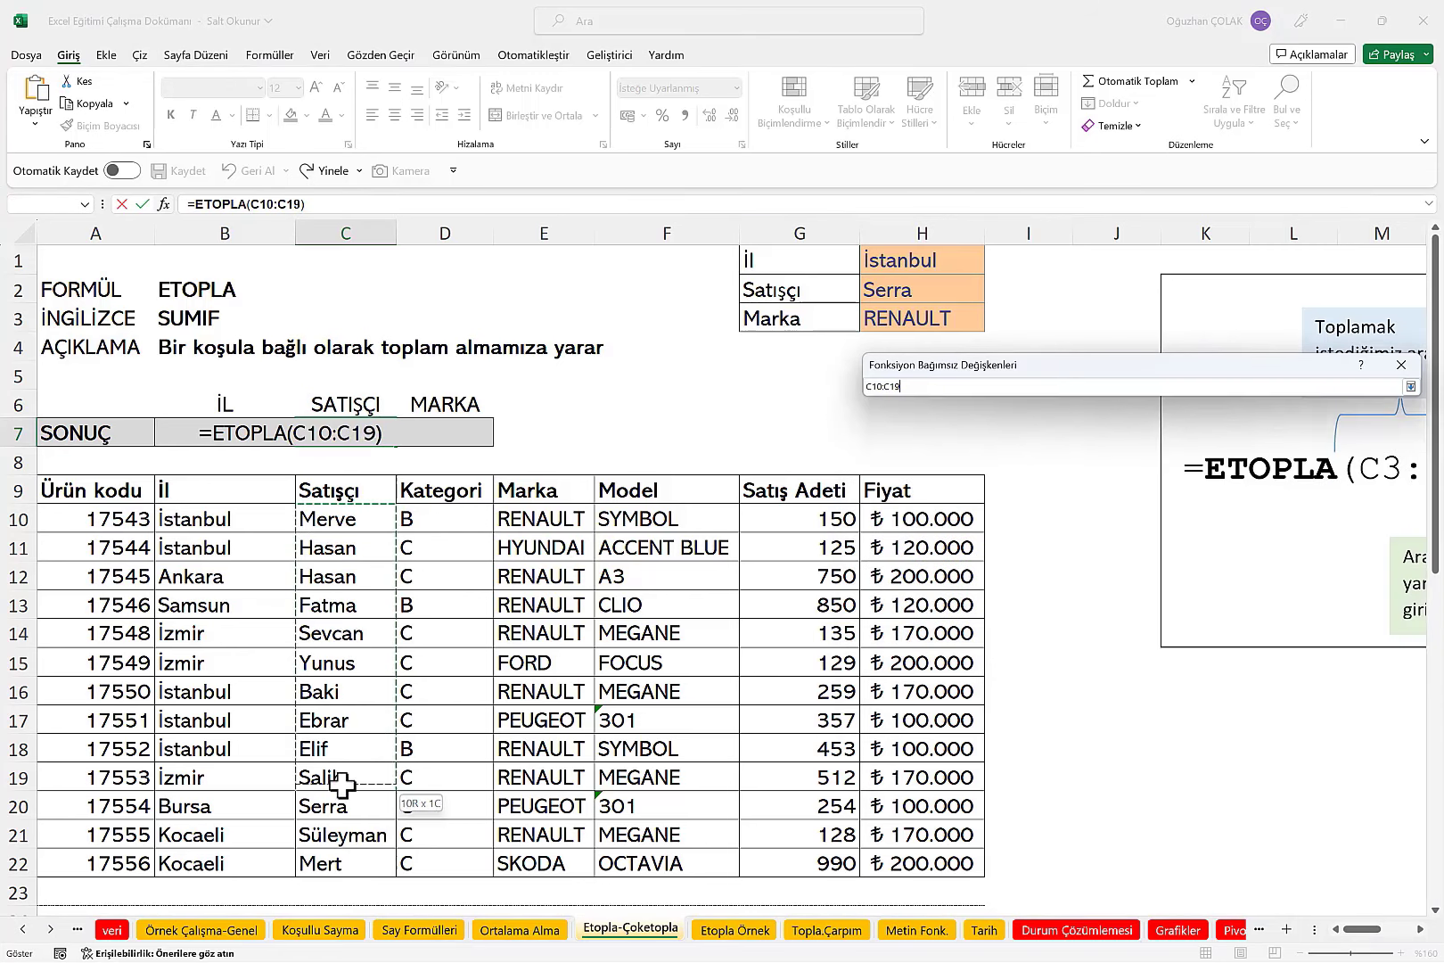
{"action": "left_click", "coordinate": [1090, 434]}
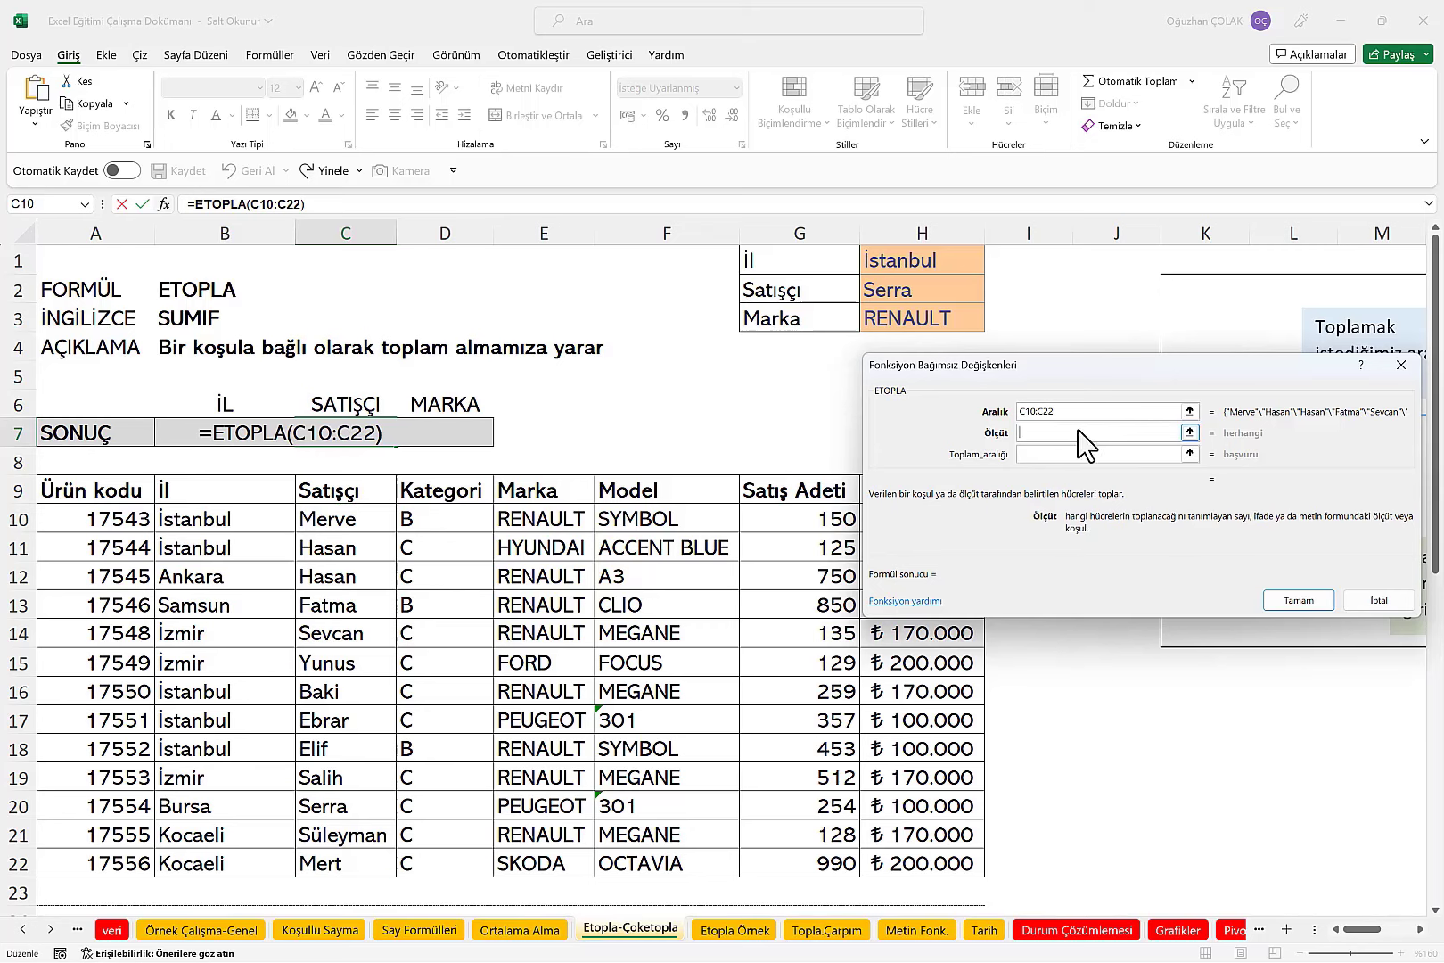
{"action": "left_click", "coordinate": [890, 285]}
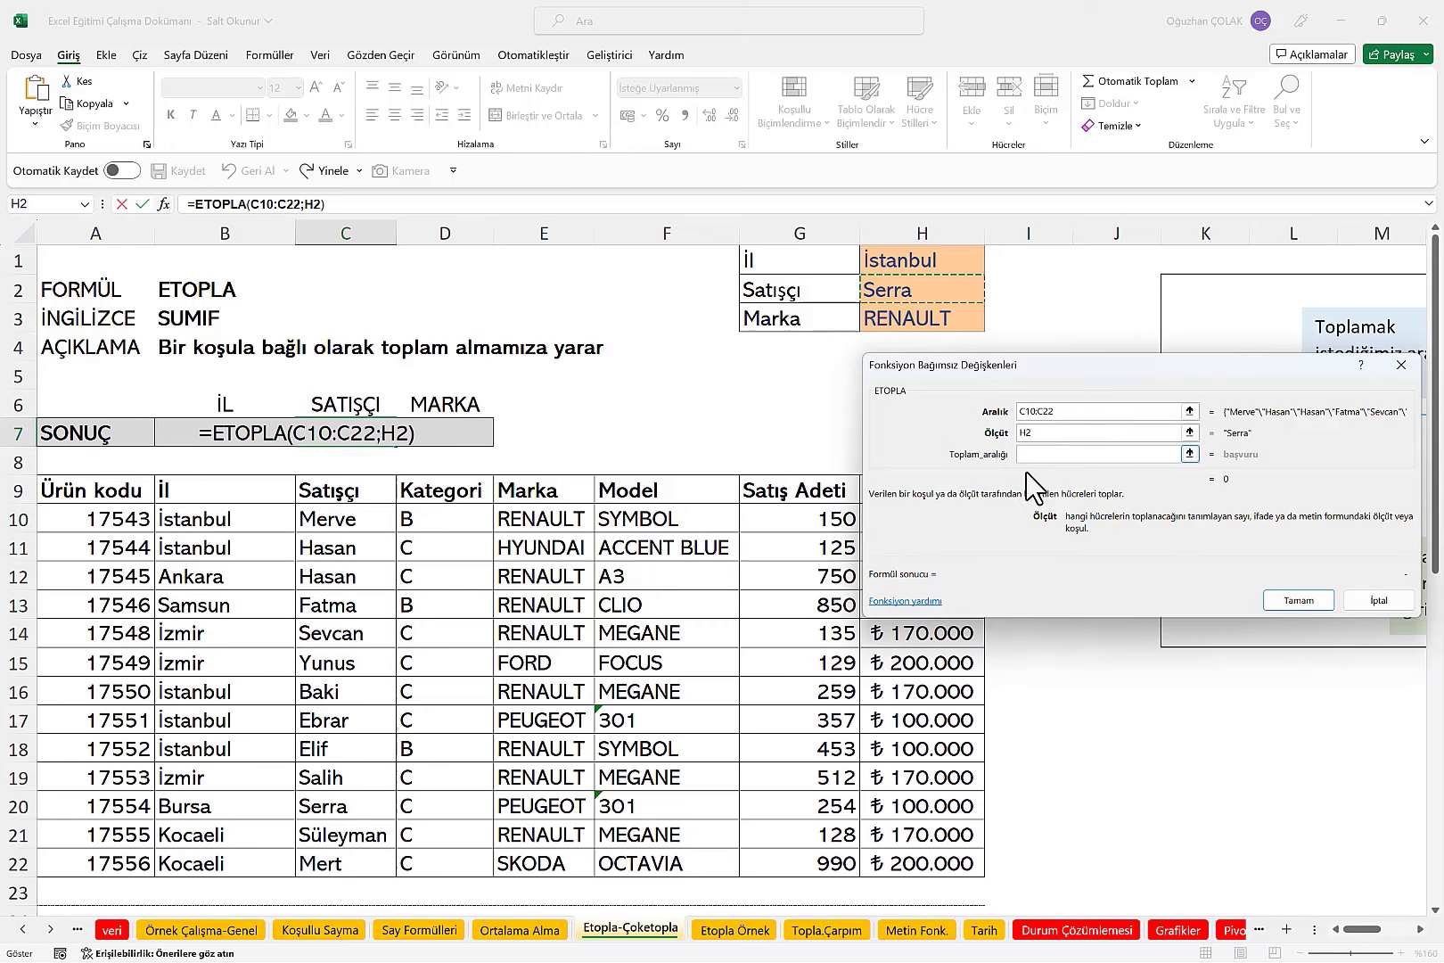
{"action": "left_click", "coordinate": [1032, 454]}
{"action": "left_click_drag", "start_coordinate": [794, 518], "coordinate": [786, 861]}
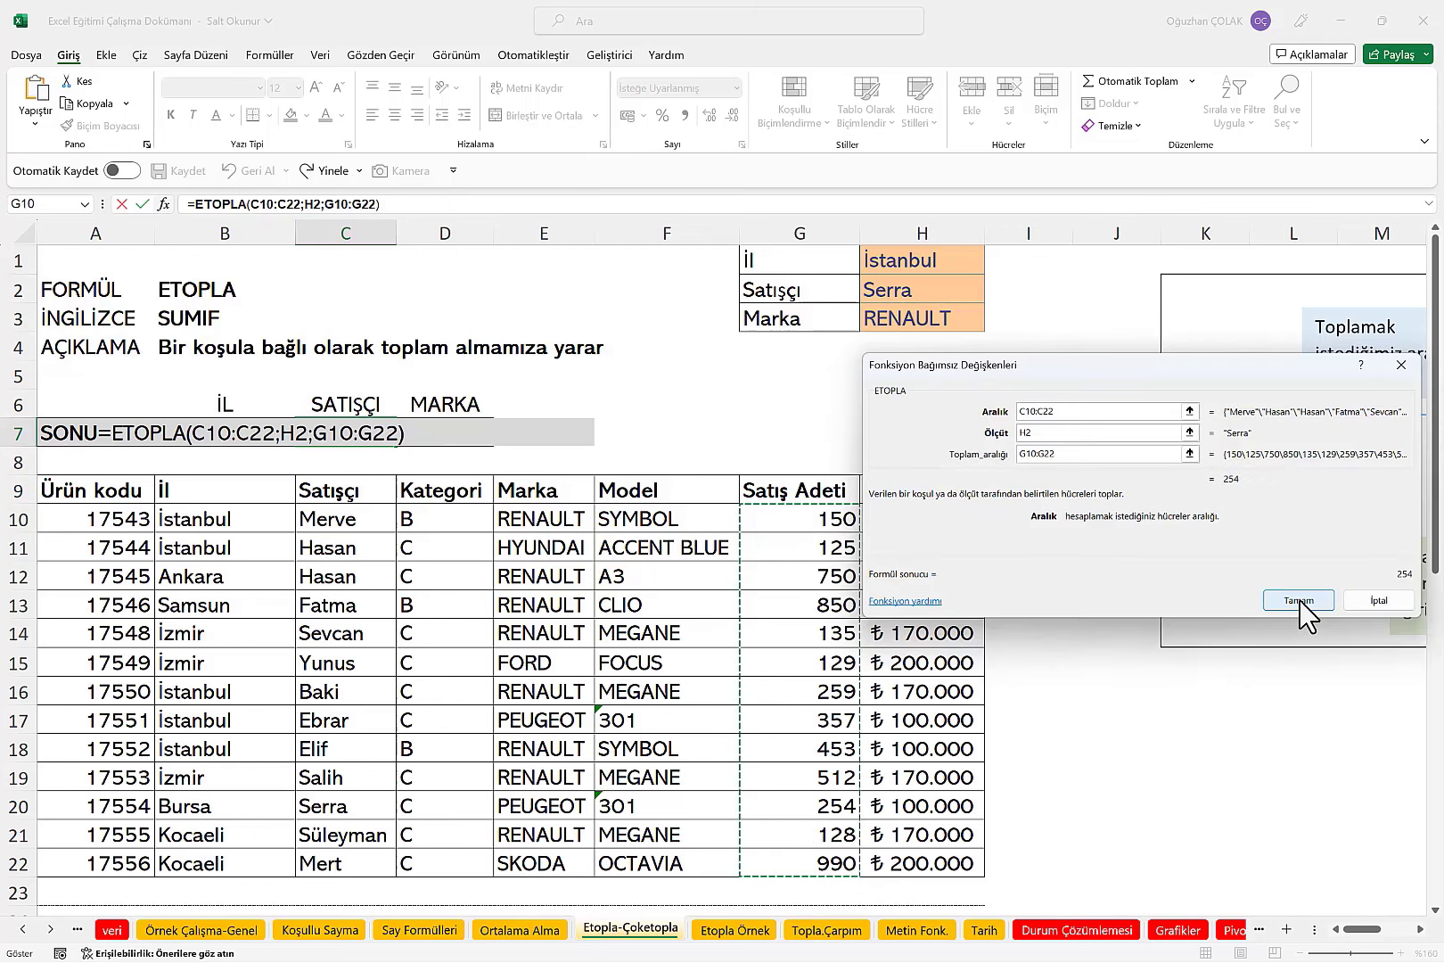
{"action": "left_click", "coordinate": [1298, 600]}
{"action": "left_click", "coordinate": [892, 291]}
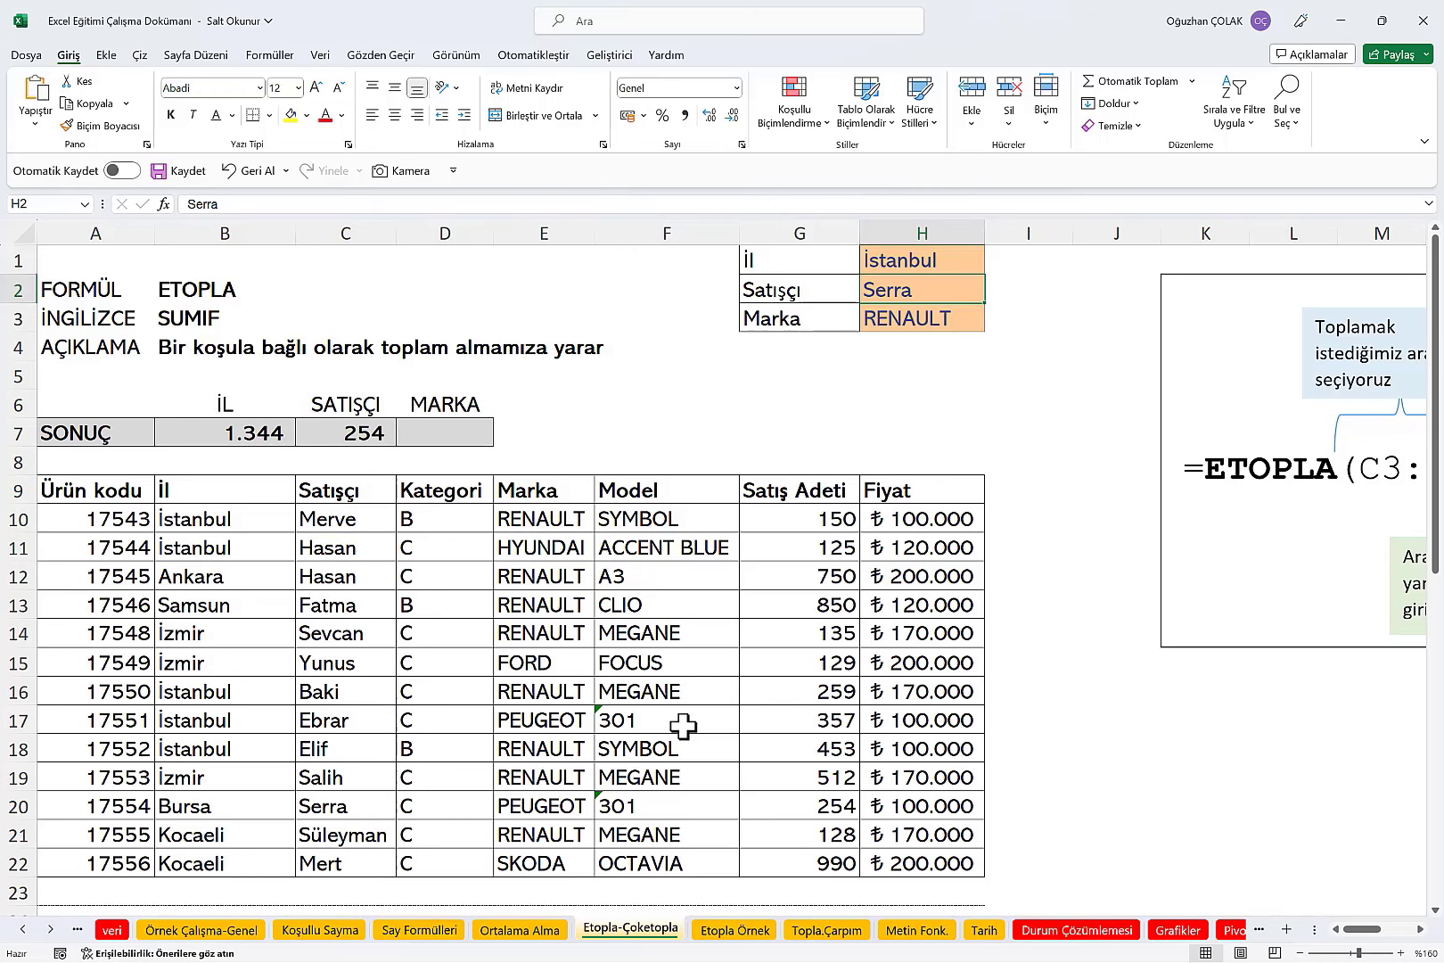
{"action": "left_click", "coordinate": [462, 428]}
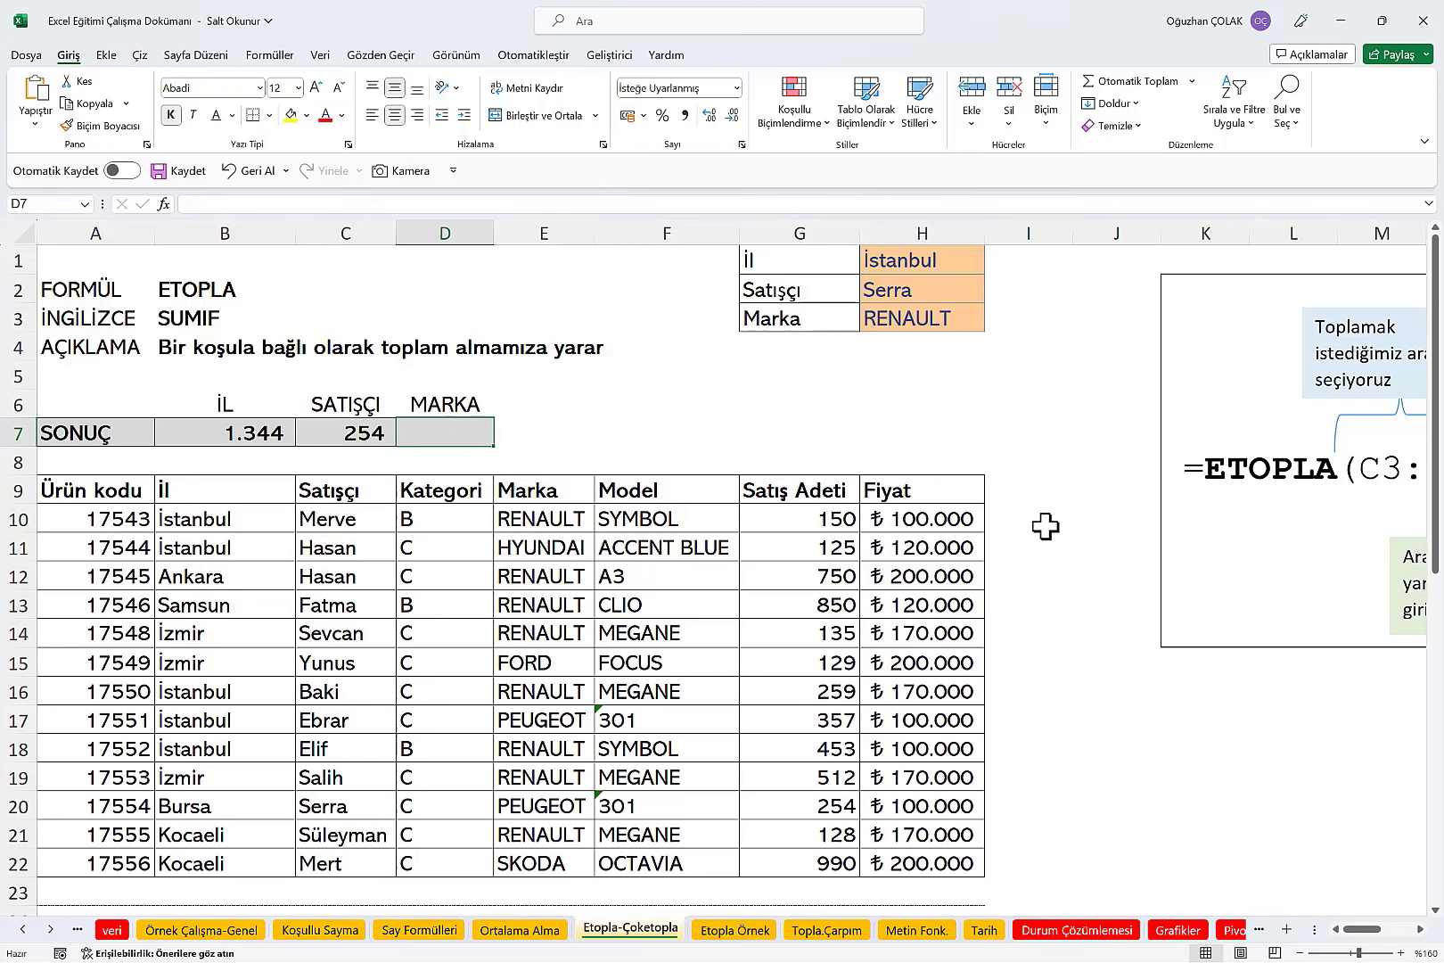
Step: Enter =ETOPLA(E10:E22;H3;G10:G22) in D7 to total RENAULT's Satış Adeti, 3.237
{"action": "type", "text": "=eto"}
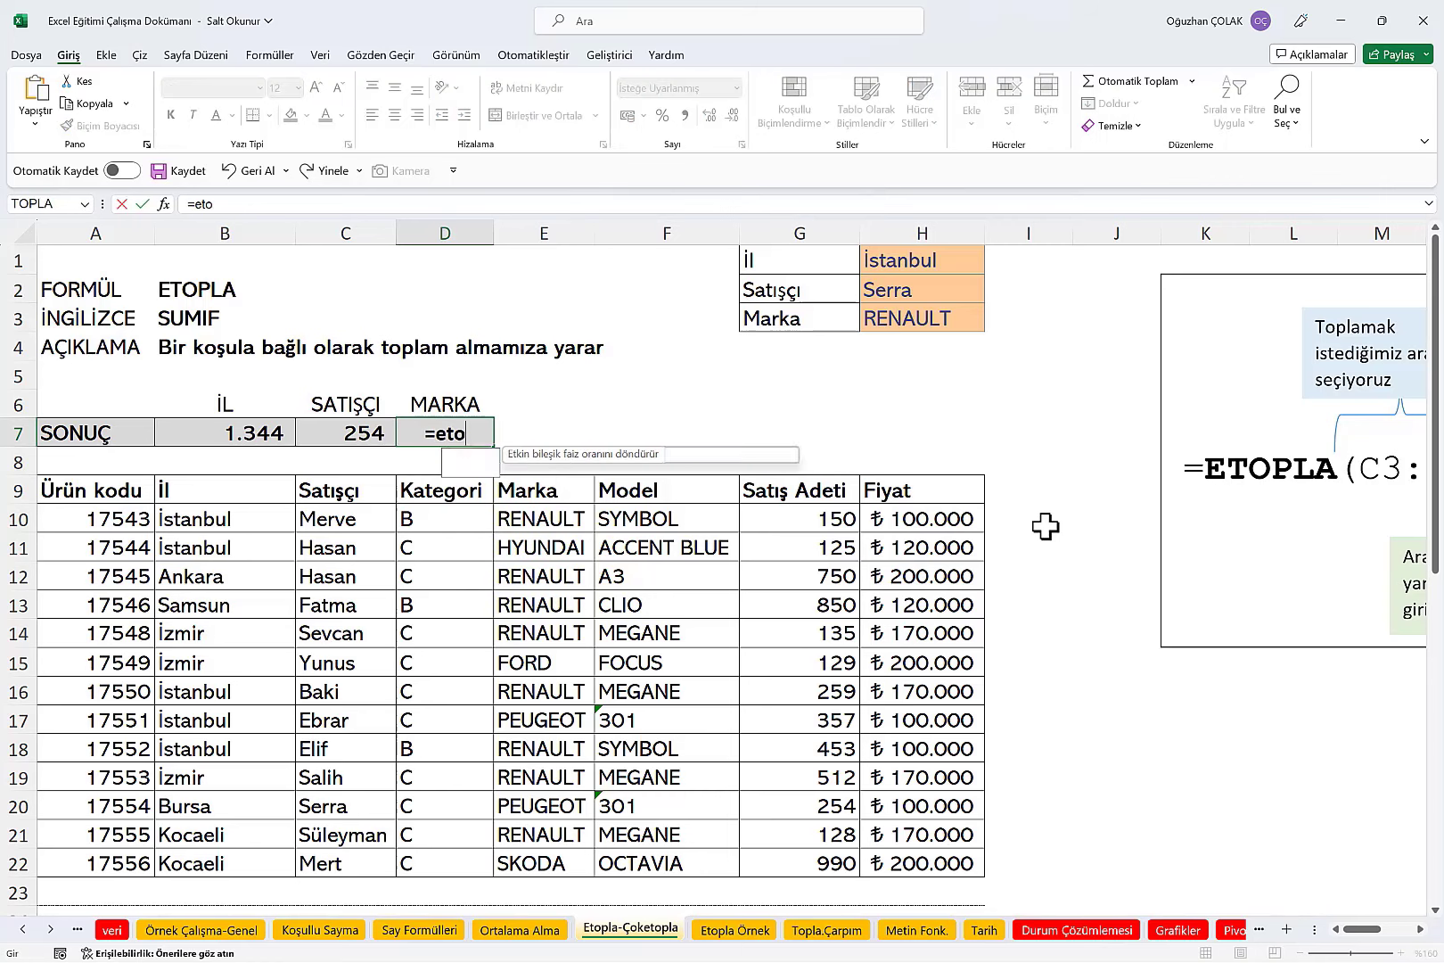
{"action": "type", "text": "pla"}
{"action": "key", "text": "Tab"}
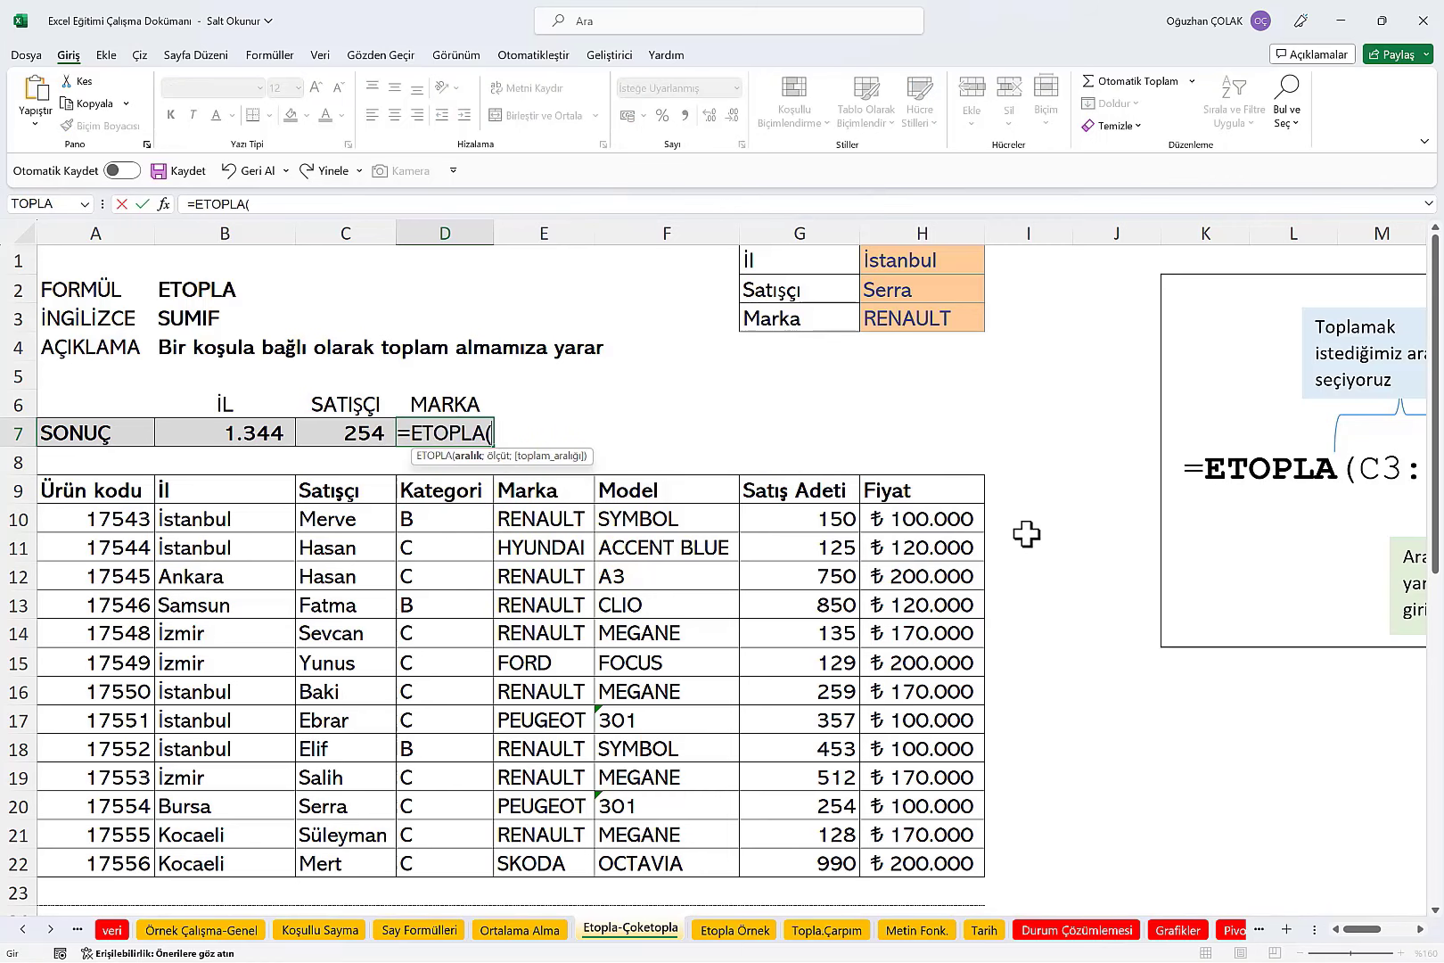
{"action": "left_click", "coordinate": [163, 212]}
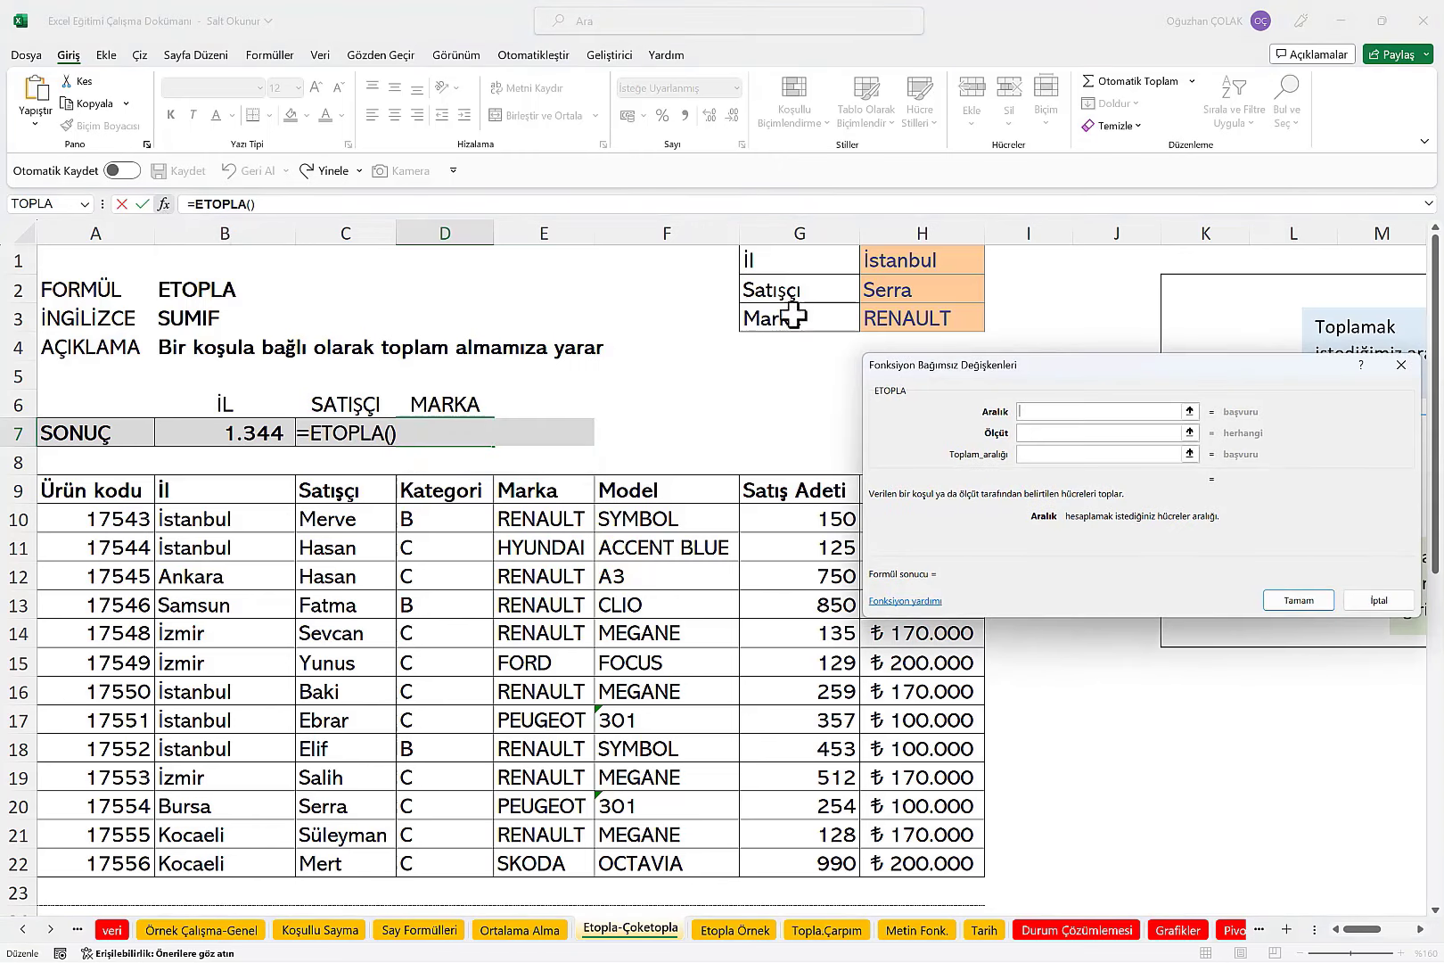
{"action": "mouse_move", "coordinate": [935, 381]}
{"action": "left_mouse_down"}
{"action": "mouse_move", "coordinate": [940, 478]}
{"action": "mouse_move", "coordinate": [934, 469]}
{"action": "left_mouse_up"}
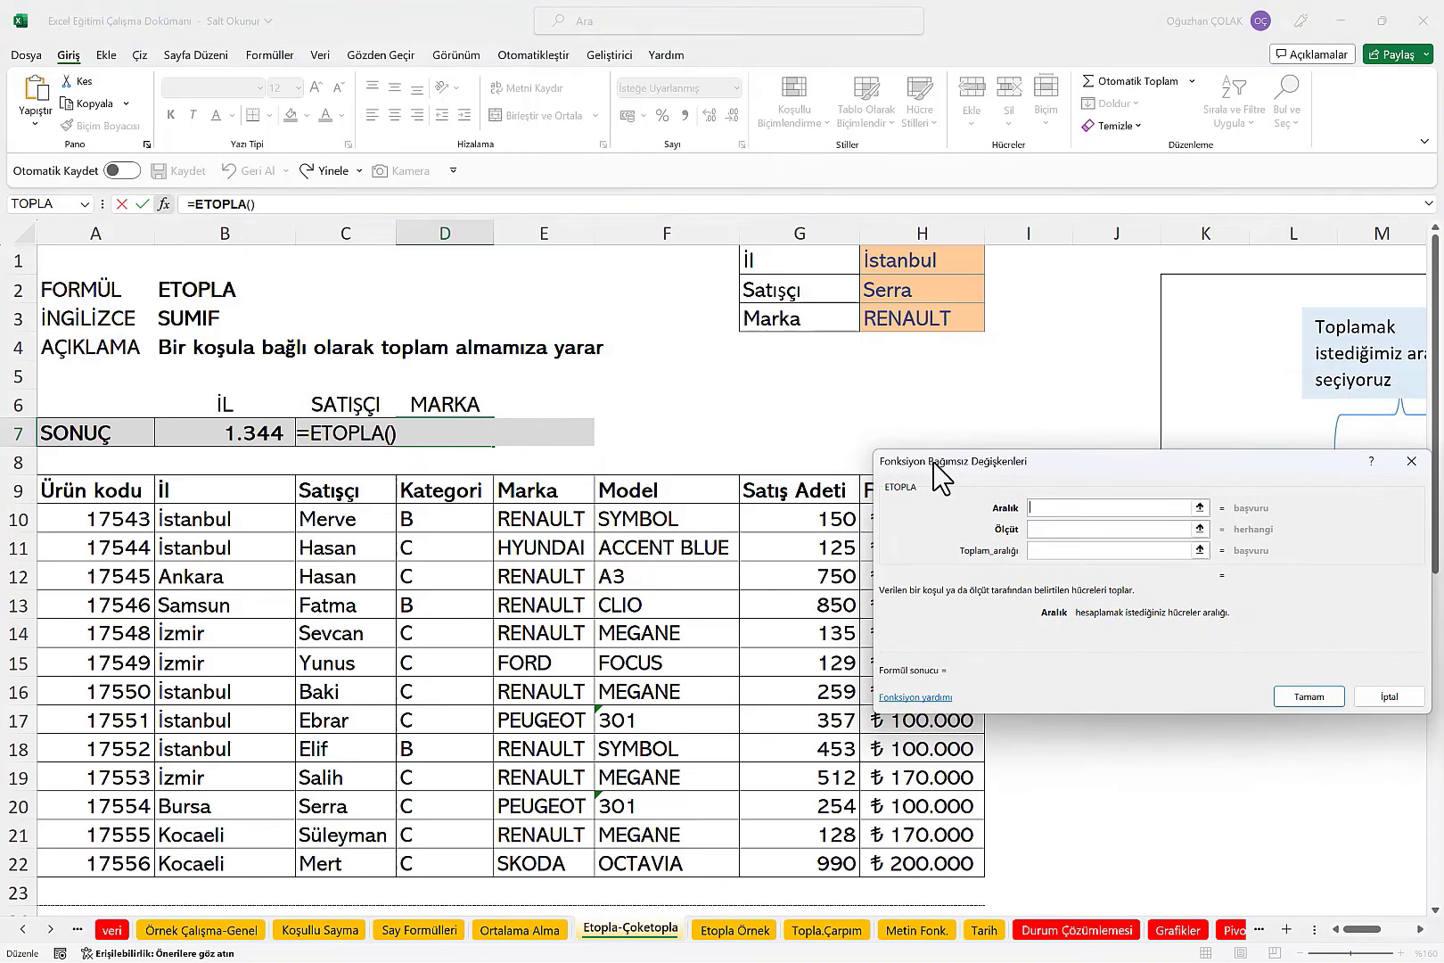
{"action": "left_click", "coordinate": [1036, 512]}
{"action": "left_click_drag", "start_coordinate": [555, 515], "coordinate": [565, 860]}
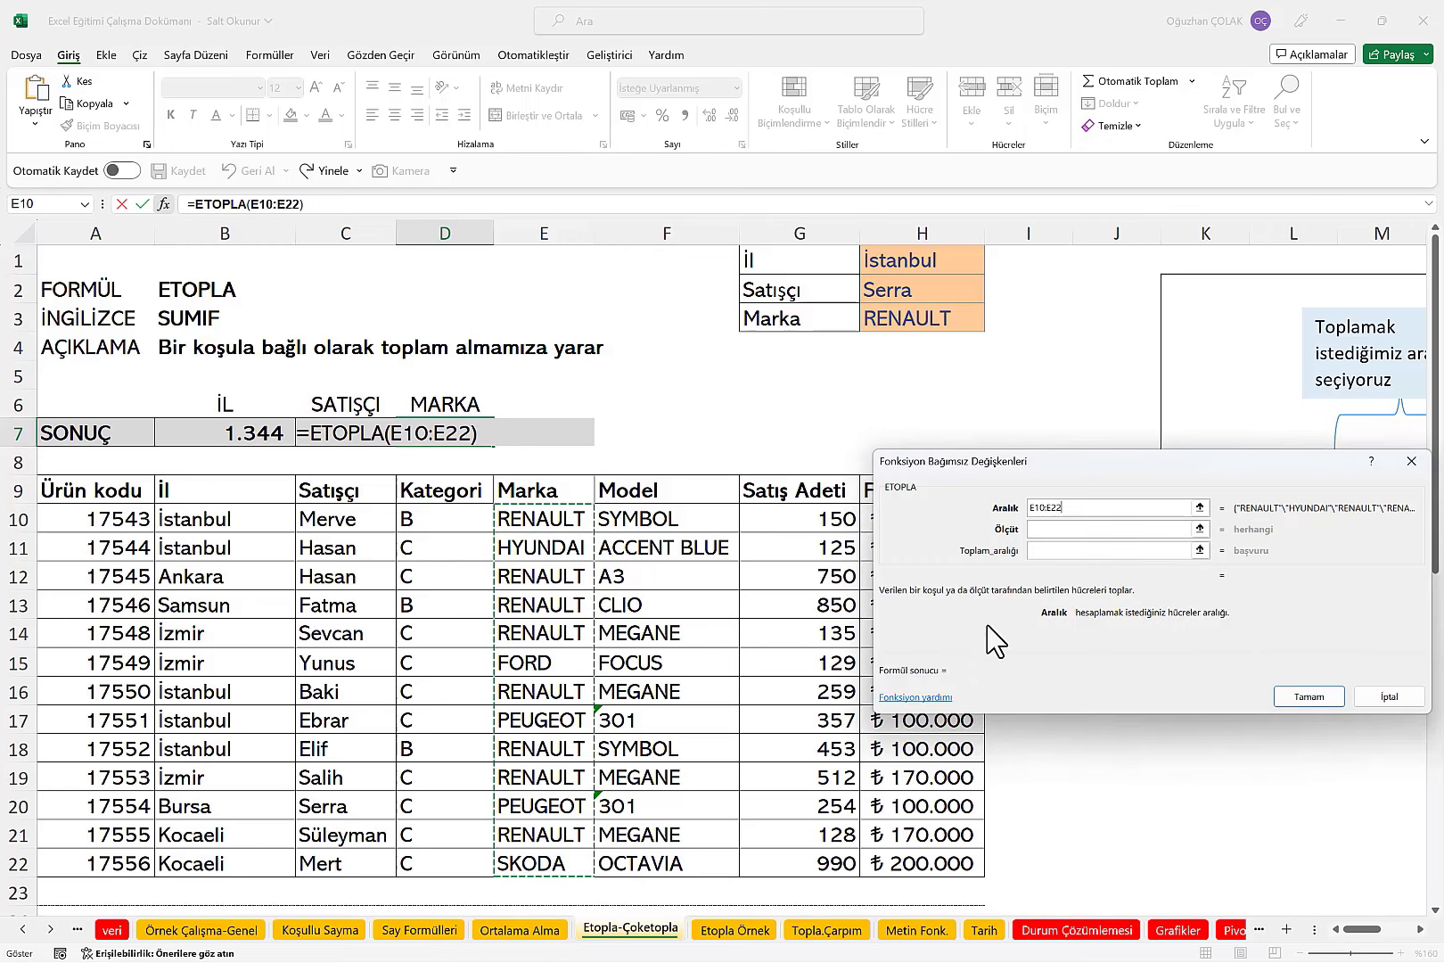
{"action": "left_click", "coordinate": [1071, 529]}
{"action": "left_click", "coordinate": [905, 319]}
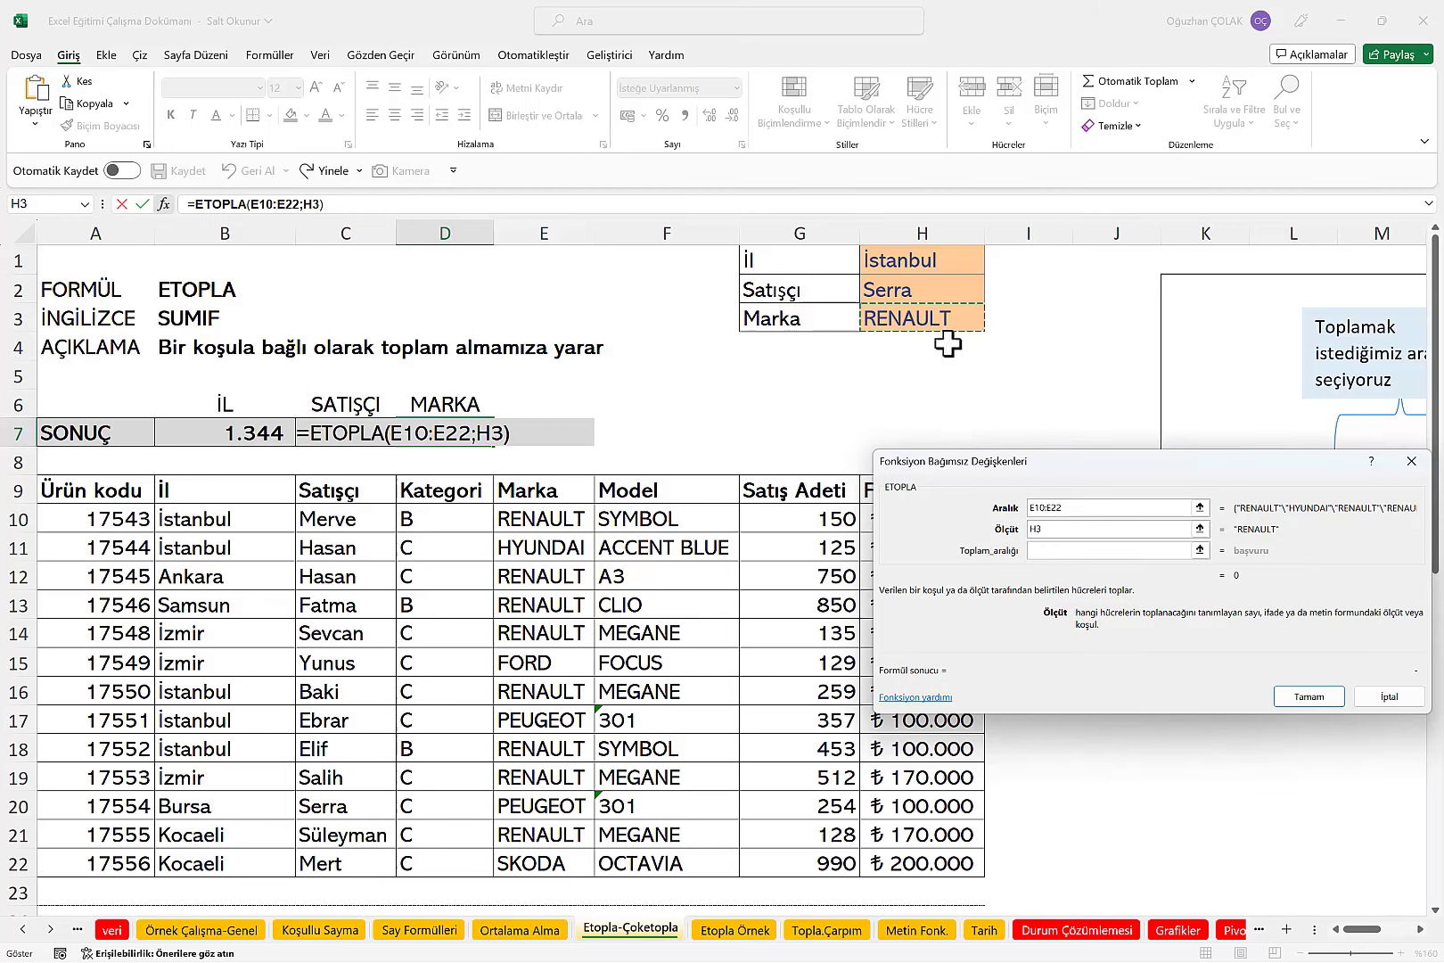
{"action": "left_click", "coordinate": [1041, 550]}
{"action": "left_click_drag", "start_coordinate": [832, 517], "coordinate": [818, 863]}
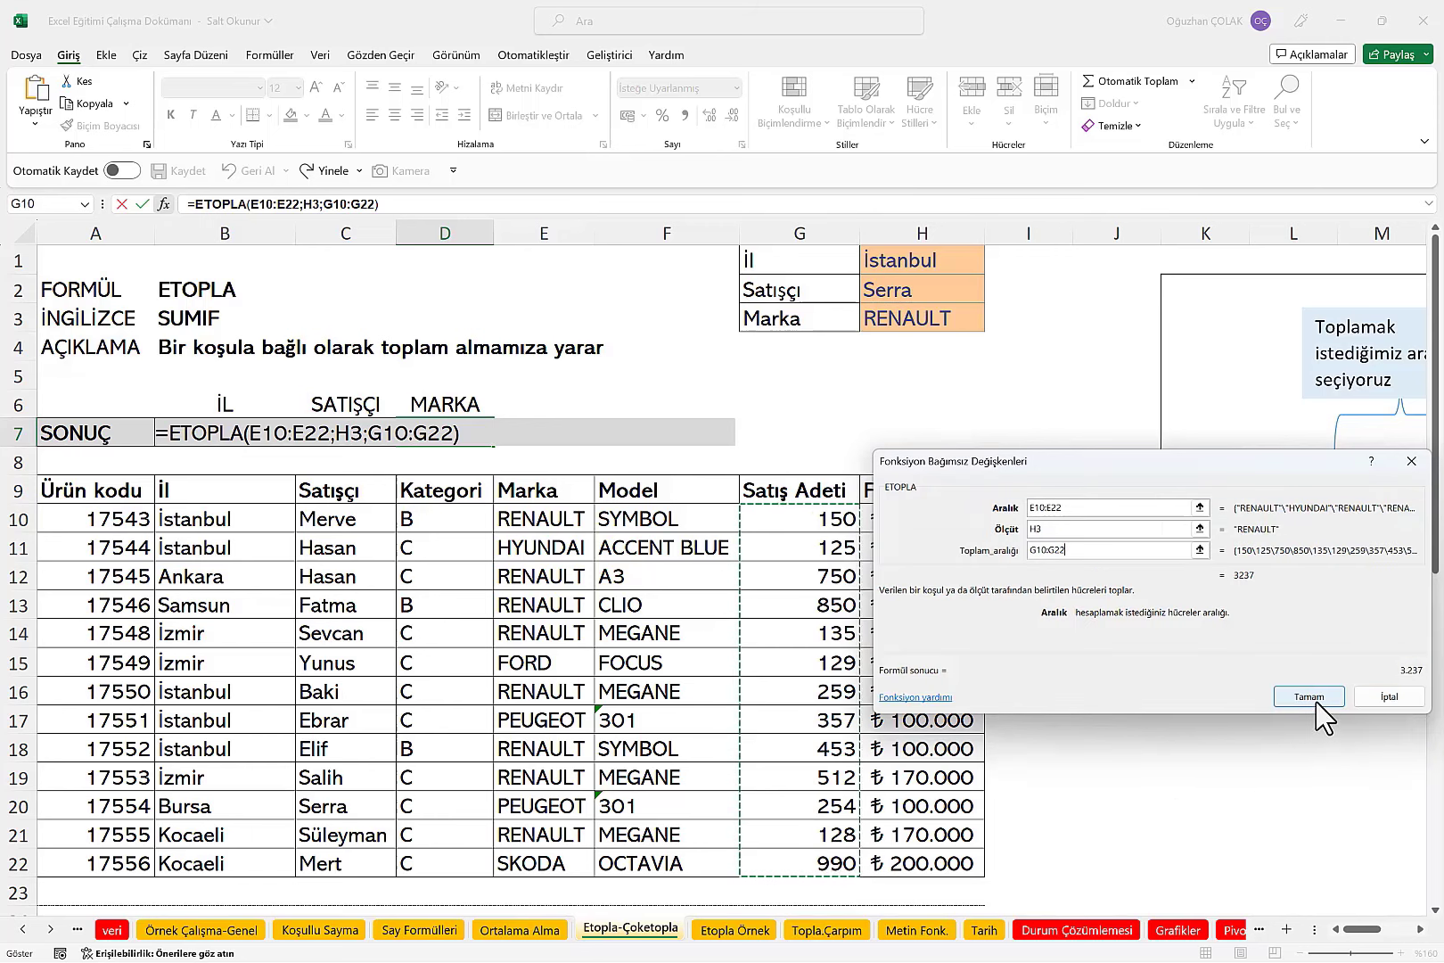
{"action": "left_click", "coordinate": [1309, 696]}
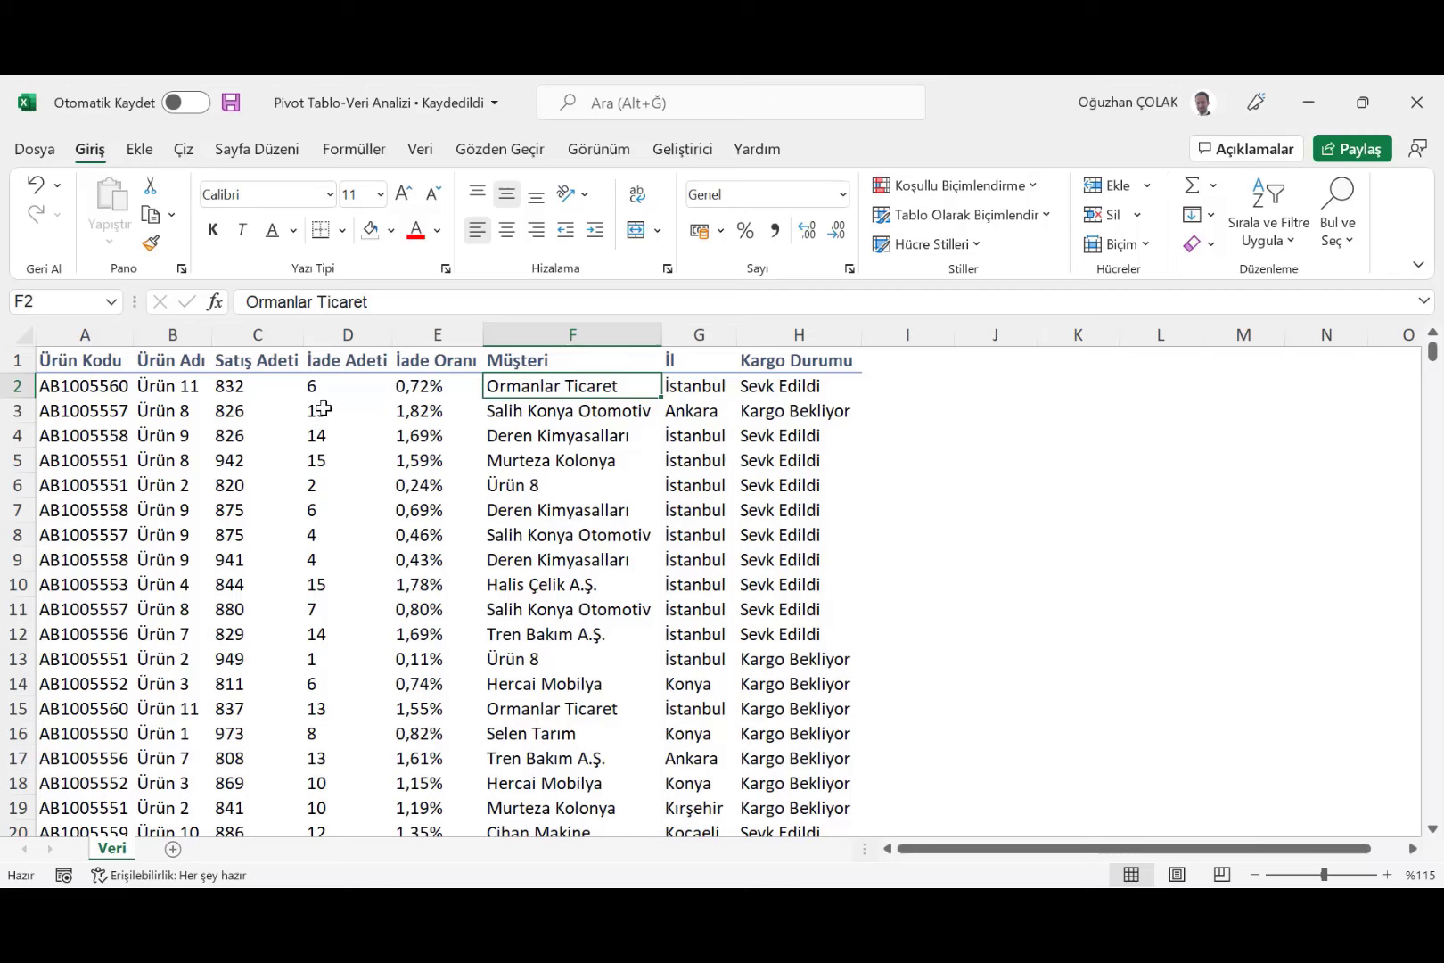
Step: Select a cell inside the Veri data and bring up the Ekle ribbon
{"action": "left_click_drag", "start_coordinate": [74, 353], "coordinate": [745, 357]}
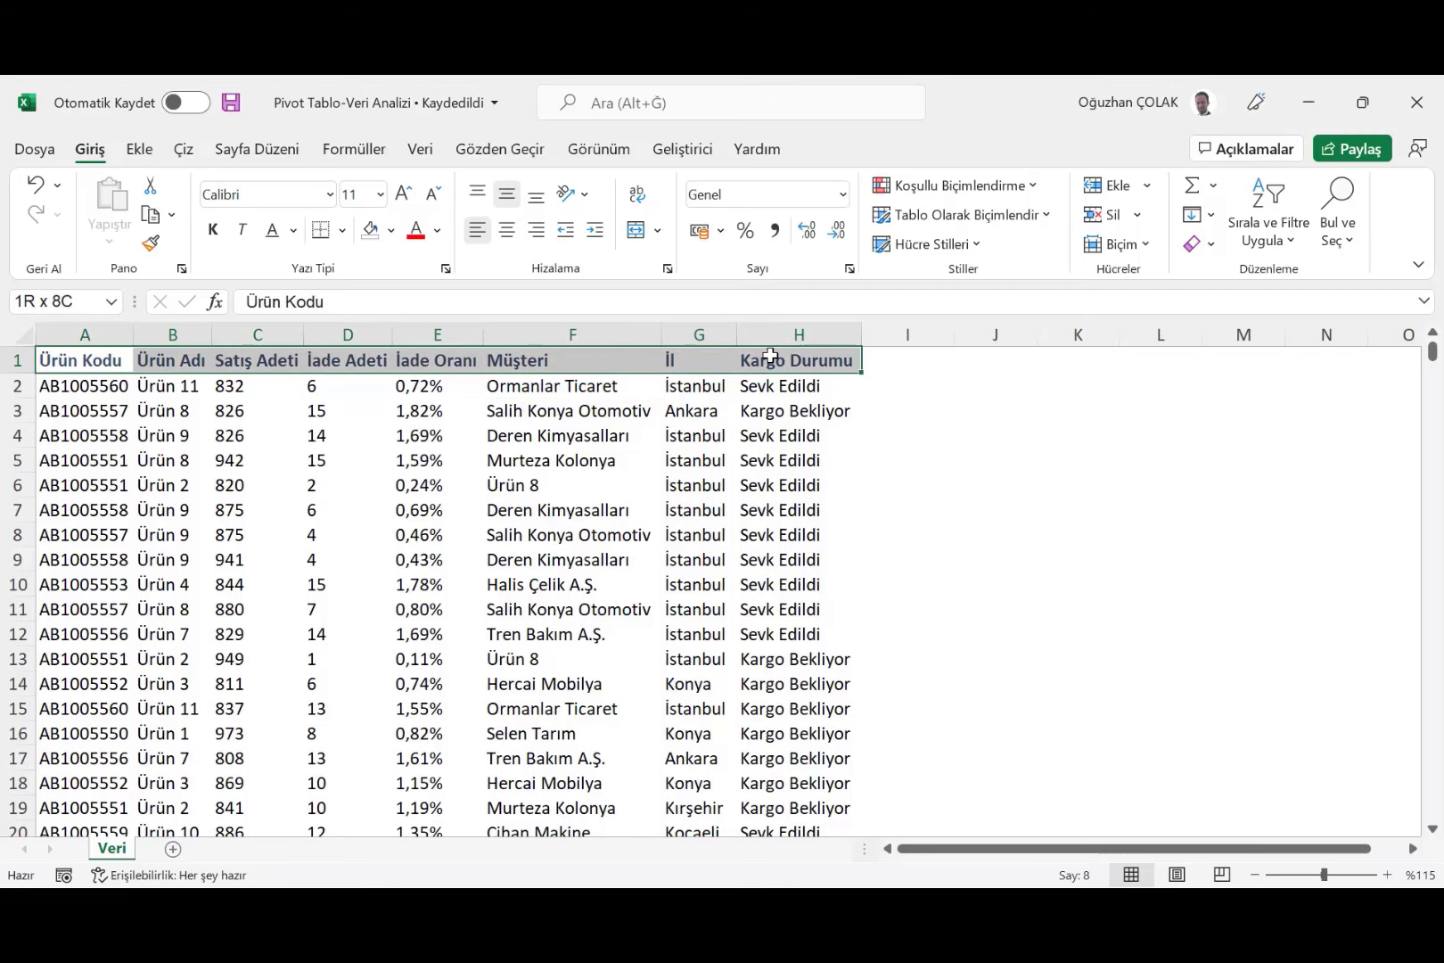
{"action": "left_click_drag", "start_coordinate": [113, 355], "coordinate": [780, 357]}
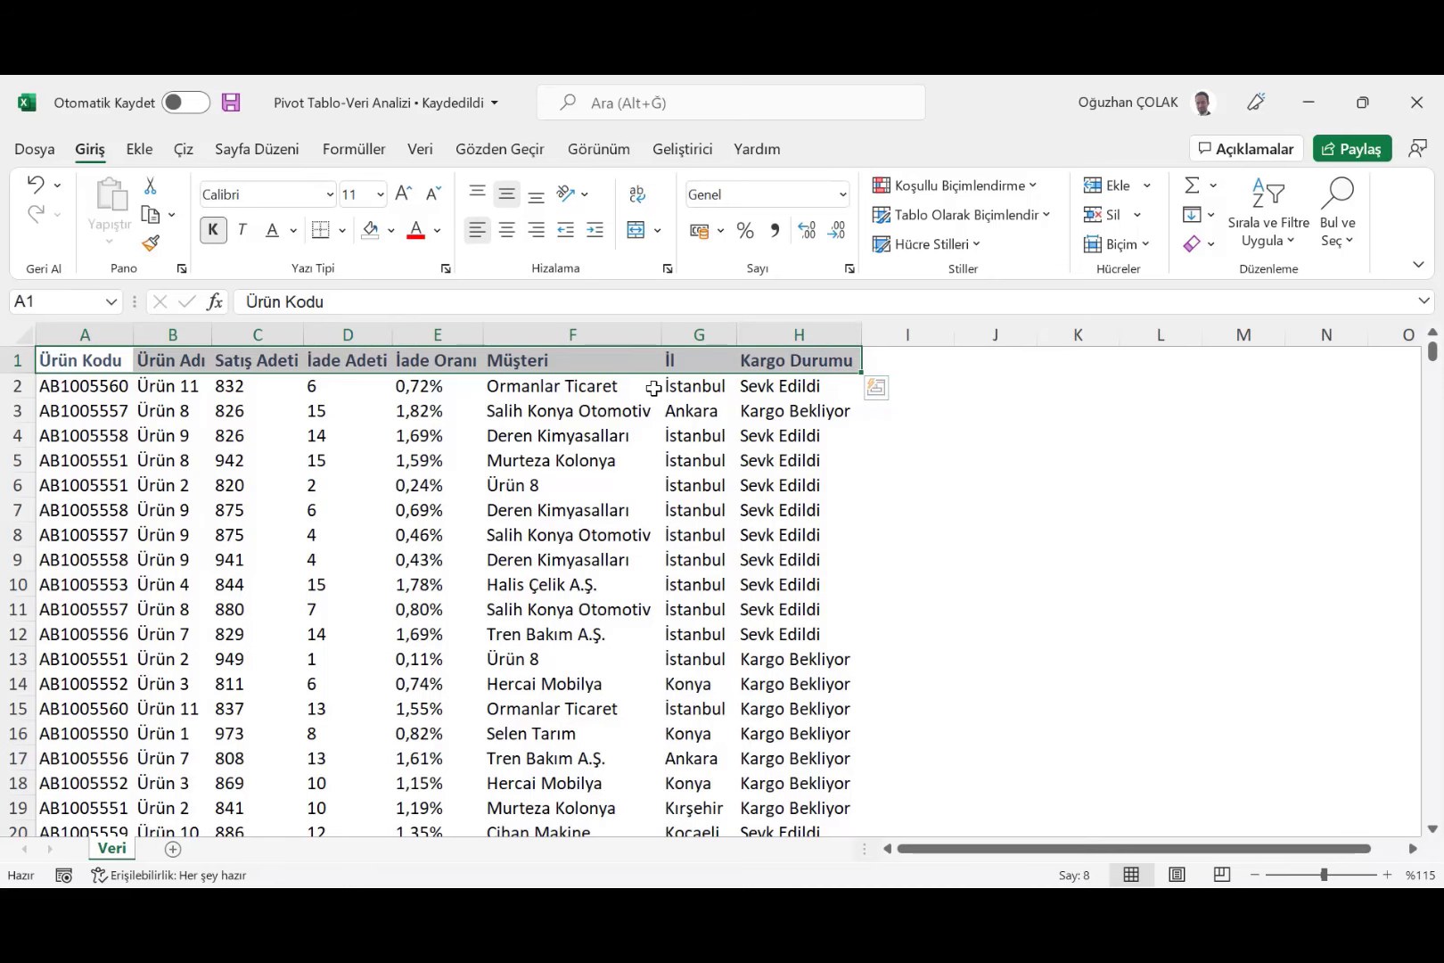
{"action": "left_click", "coordinate": [551, 405]}
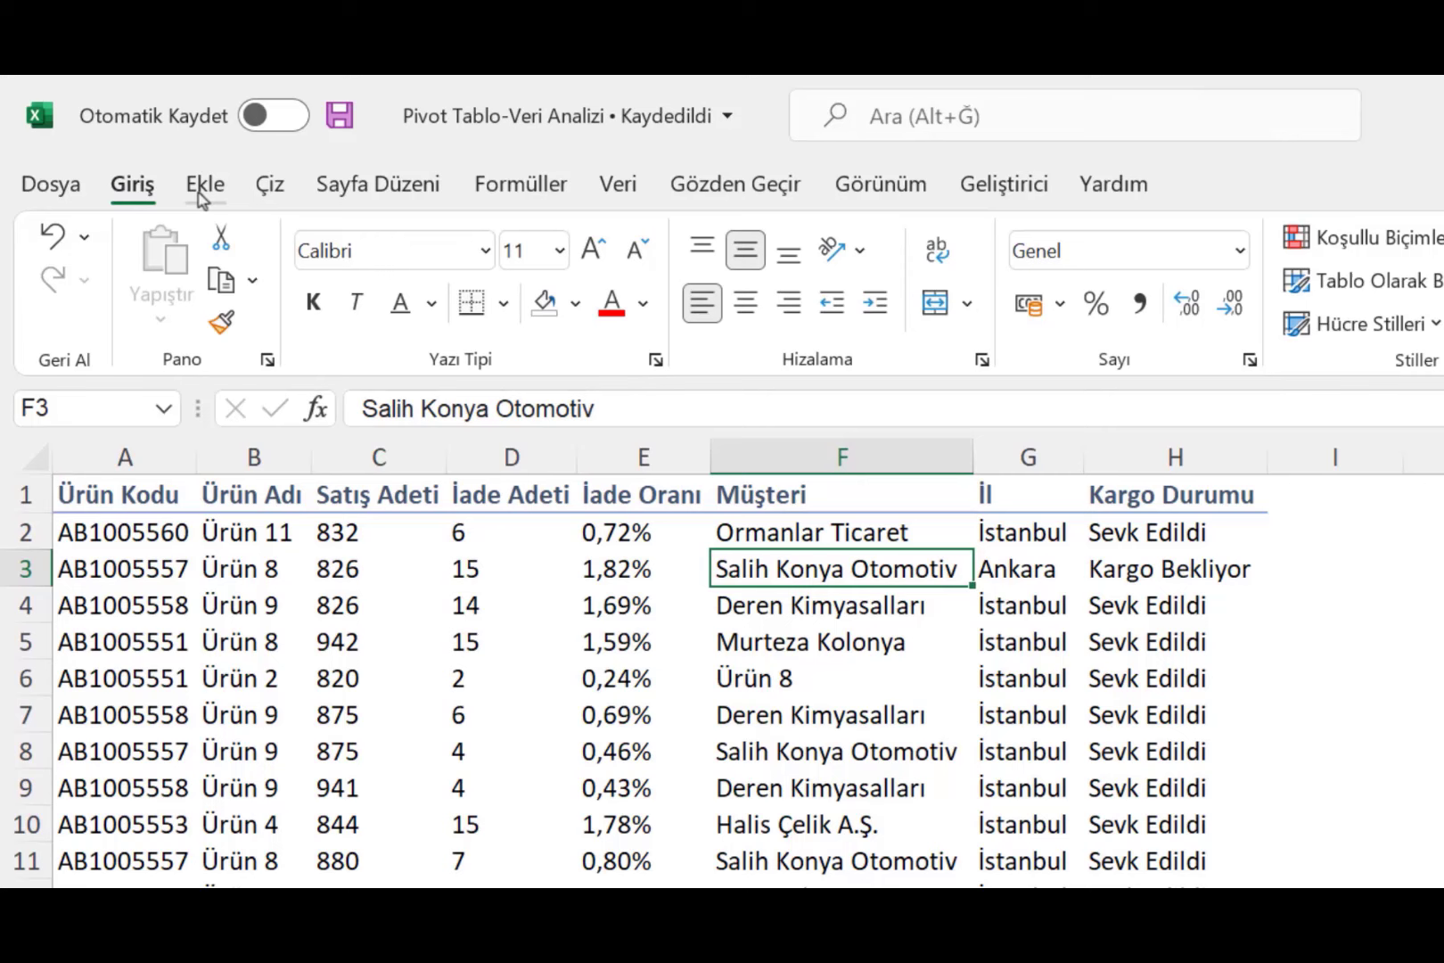
{"action": "left_click", "coordinate": [138, 151]}
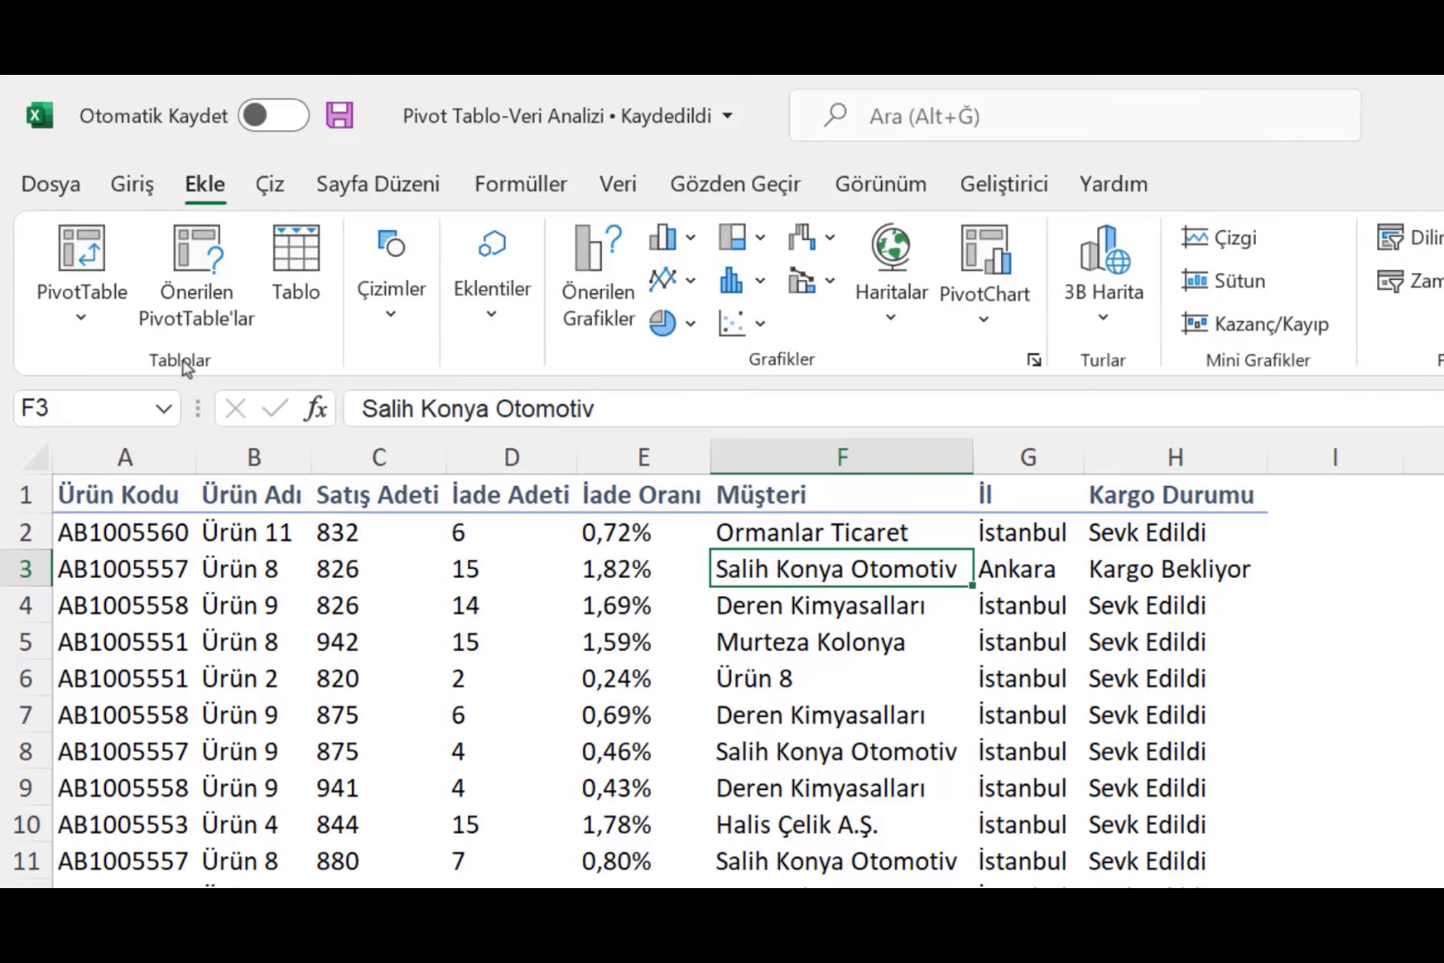
Step: Create an empty PivotTable from Veri!$A$1:$H$4089 at cell K2 on the existing sheet
{"action": "left_click", "coordinate": [82, 259]}
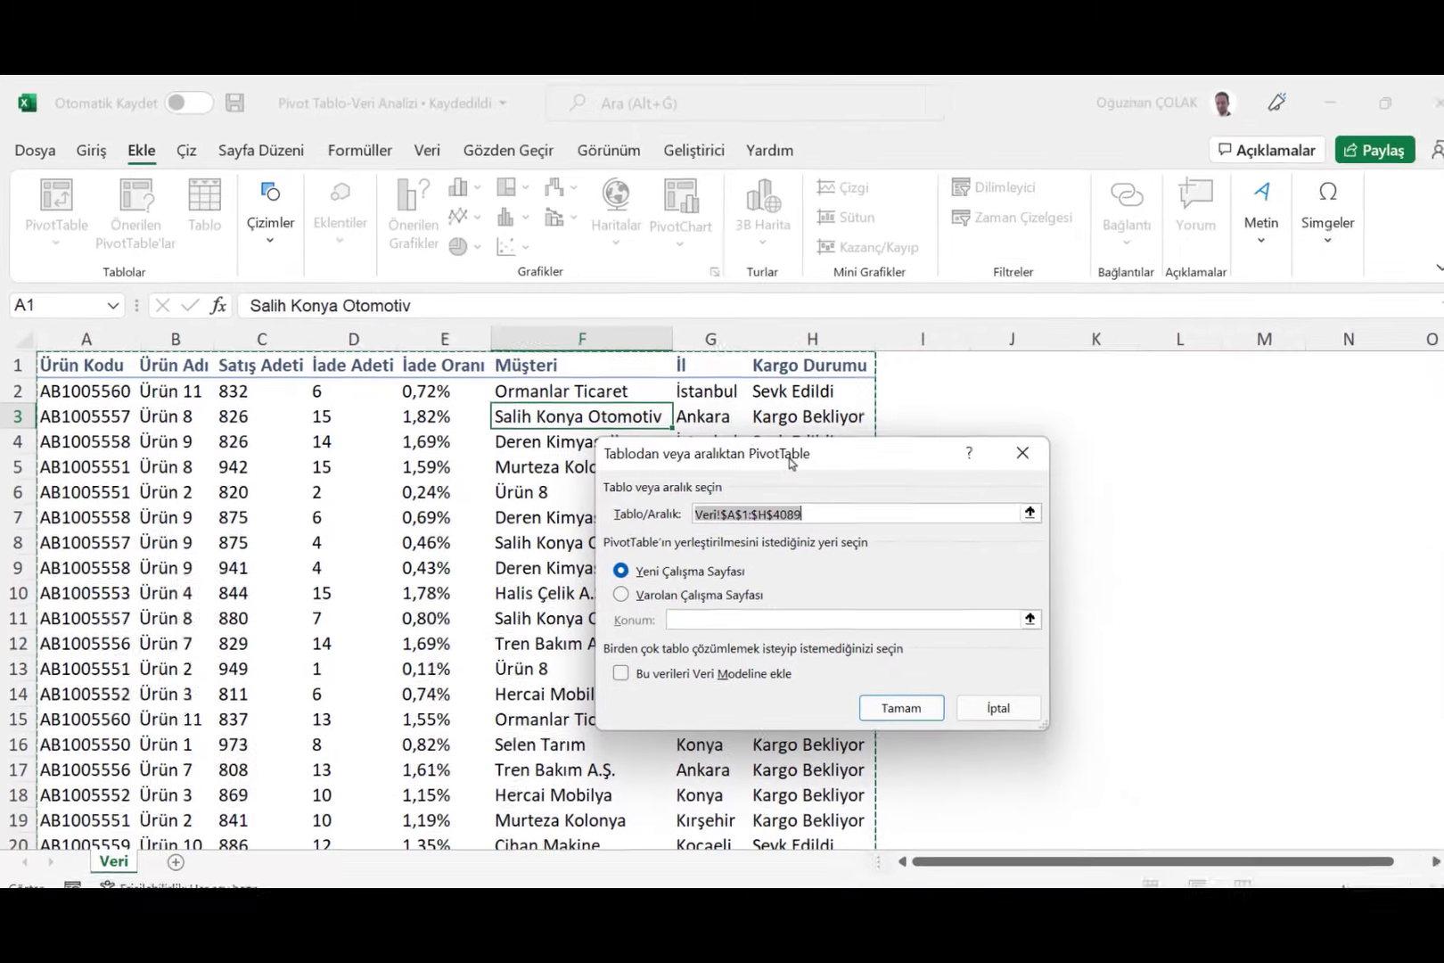
{"action": "left_click_drag", "start_coordinate": [789, 462], "coordinate": [585, 382]}
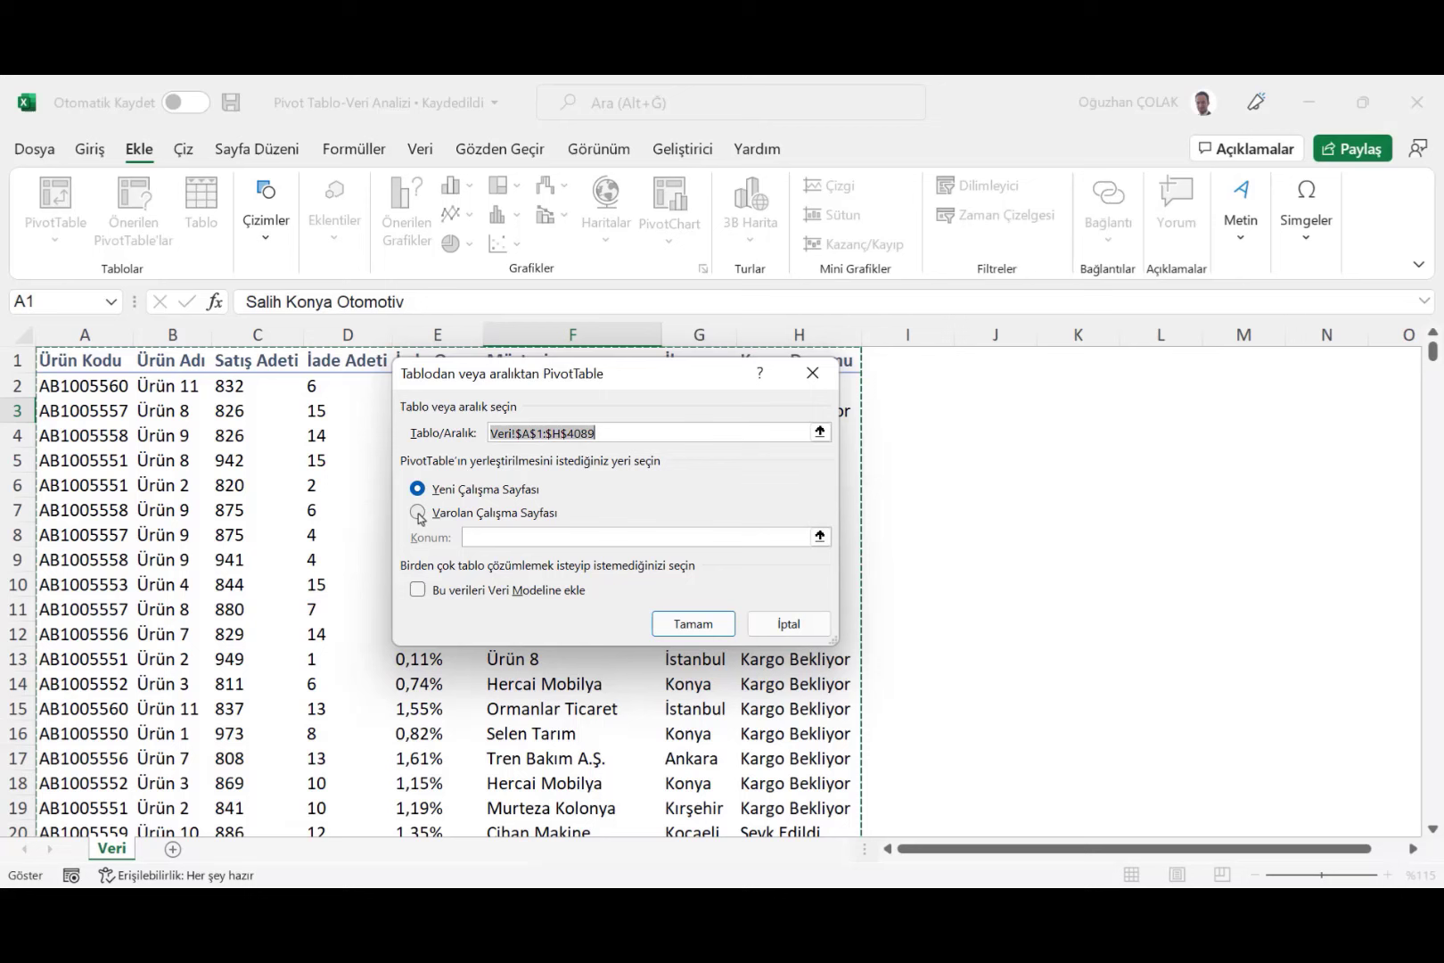
{"action": "left_click", "coordinate": [417, 511]}
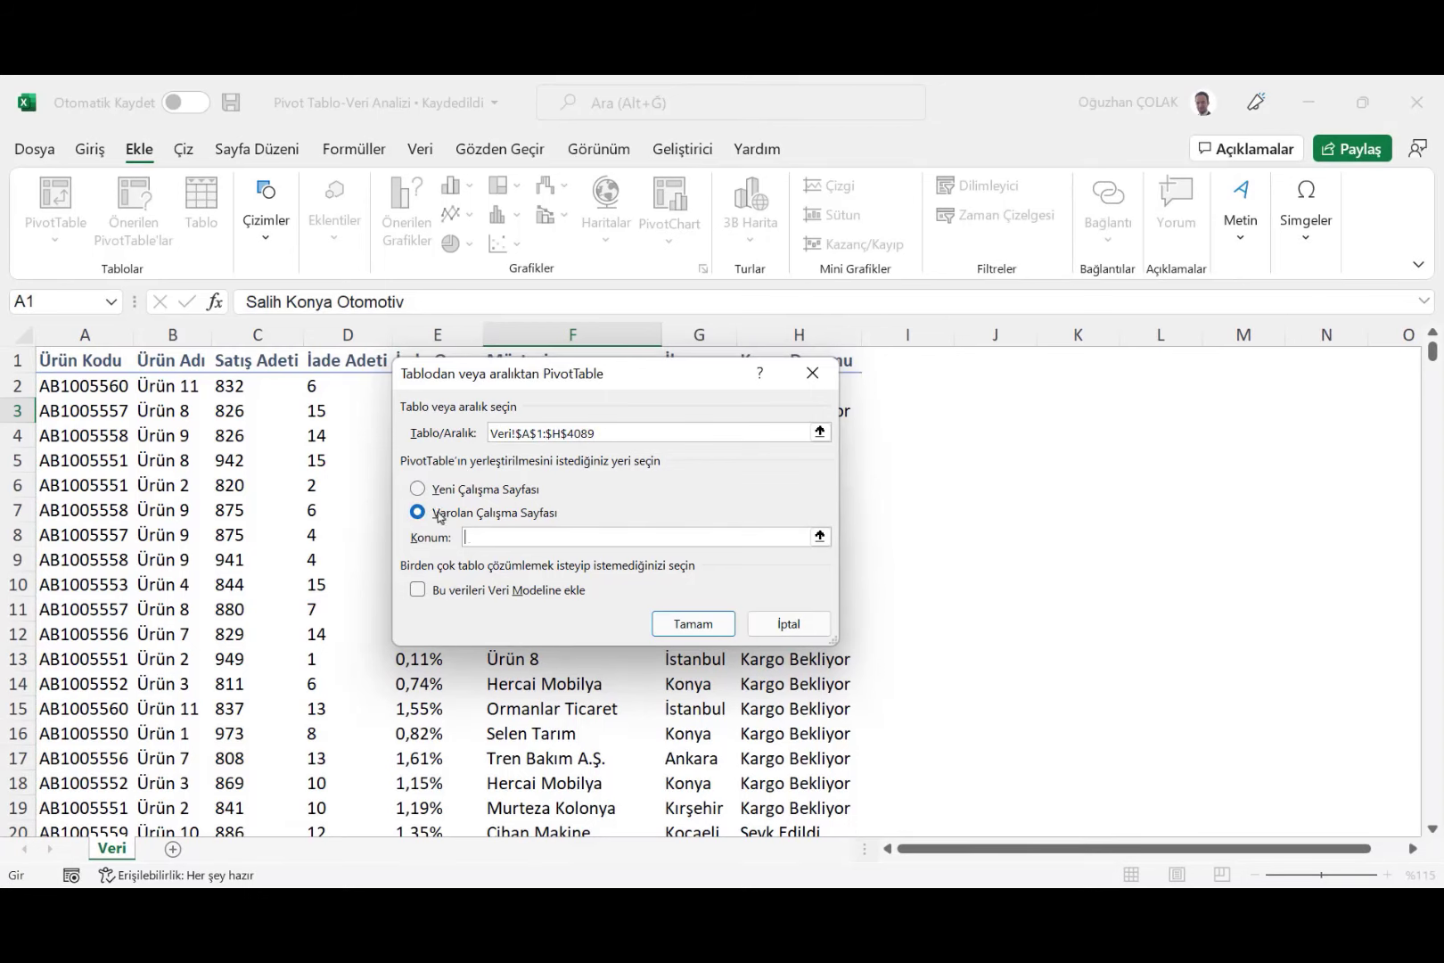
{"action": "left_click", "coordinate": [1065, 393]}
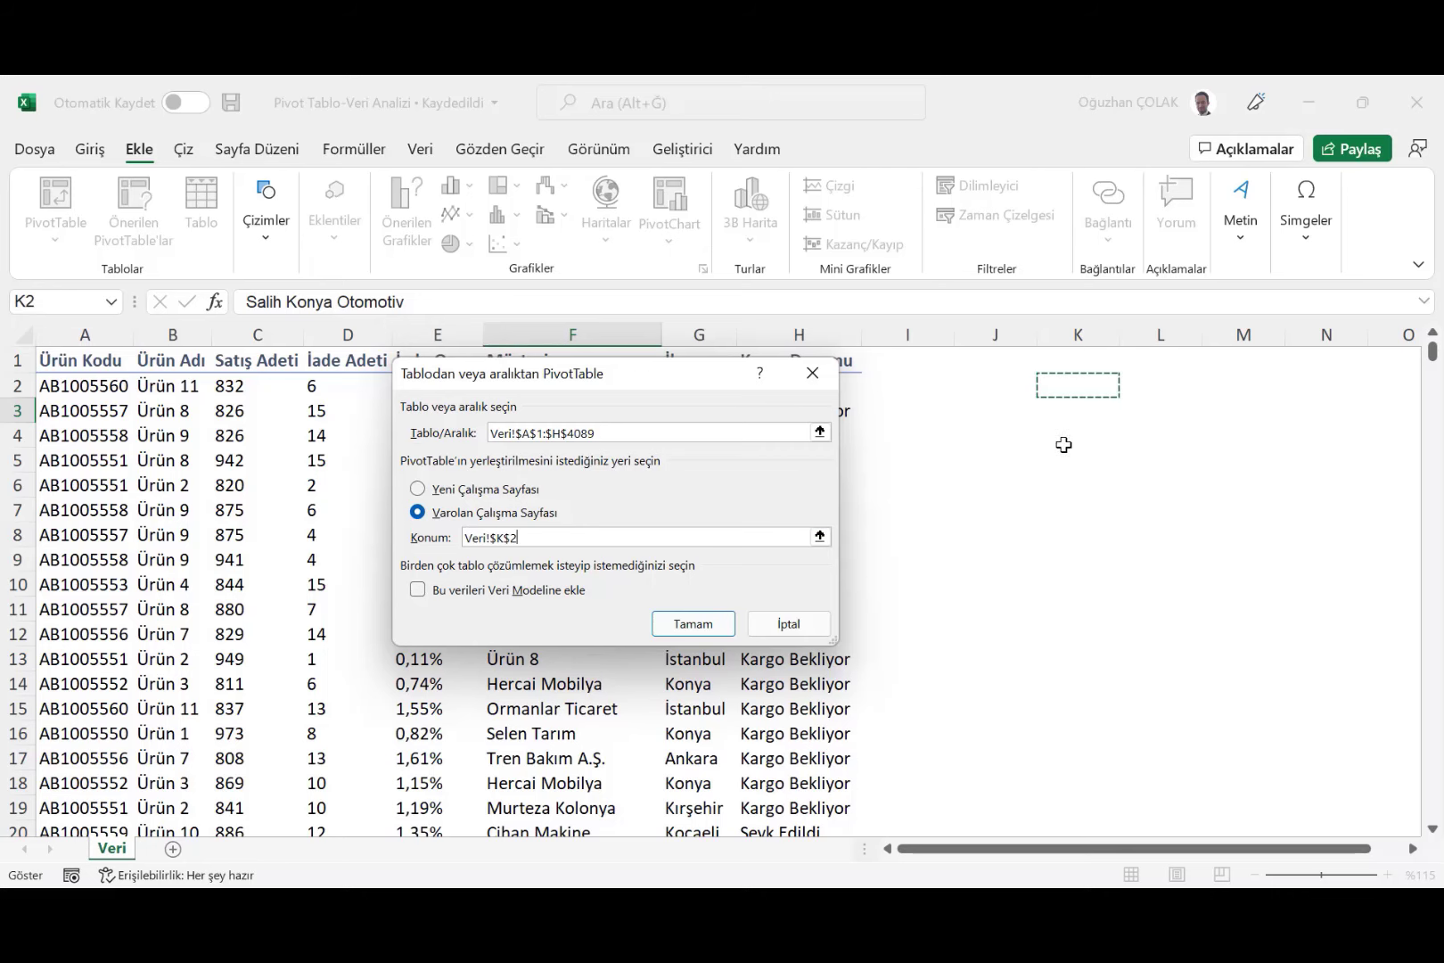
{"action": "left_click", "coordinate": [690, 621]}
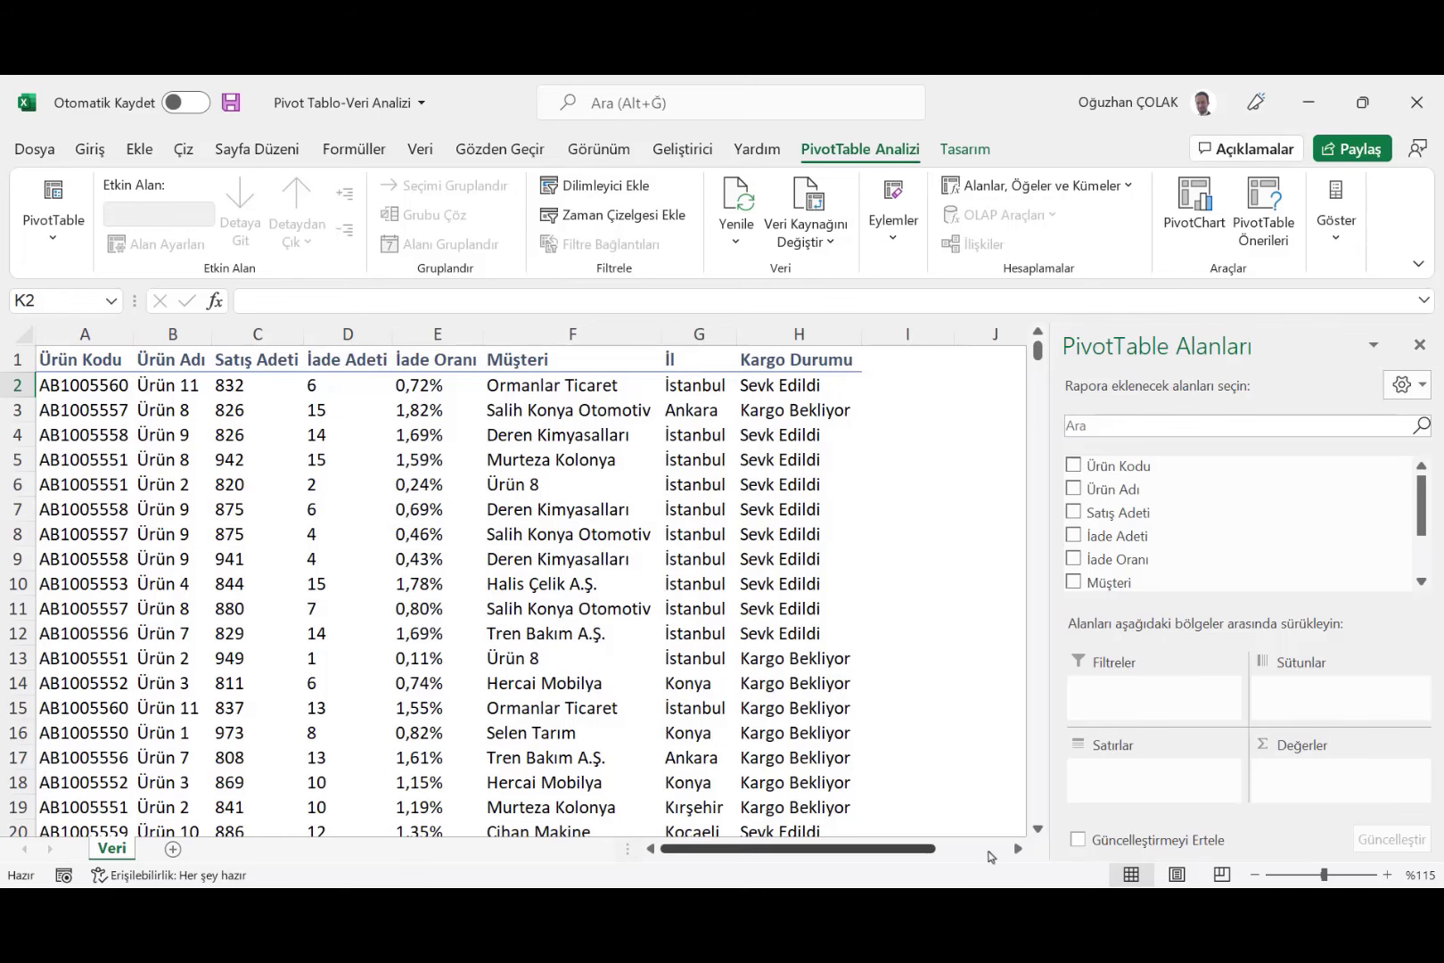
{"action": "left_click", "coordinate": [1017, 848]}
{"action": "left_click", "coordinate": [1017, 848]}
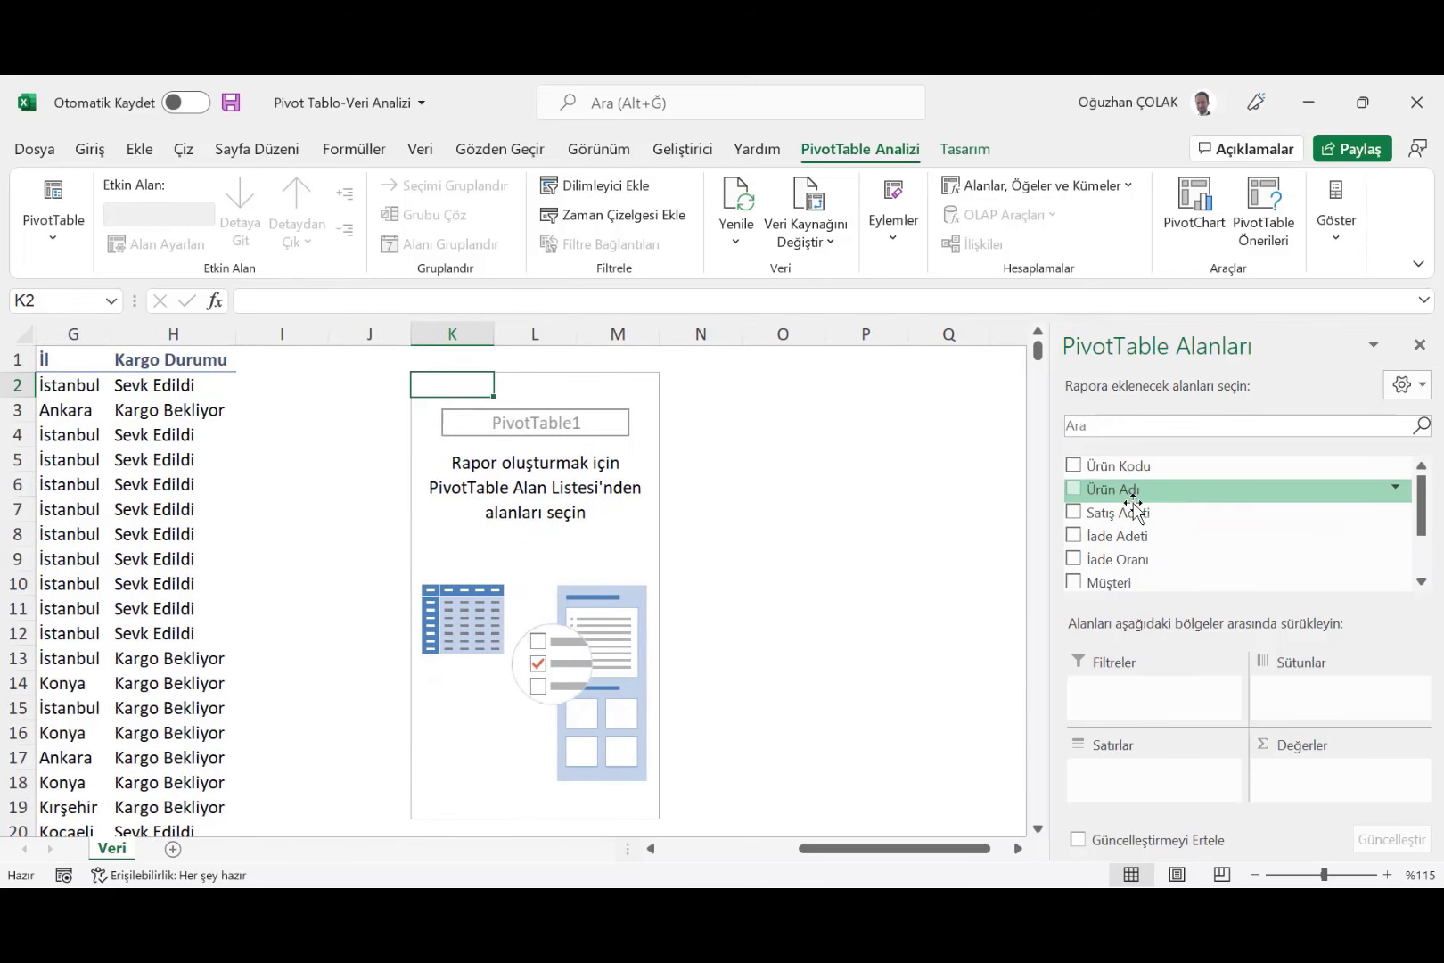
{"action": "left_click_drag", "start_coordinate": [1115, 488], "coordinate": [1159, 784]}
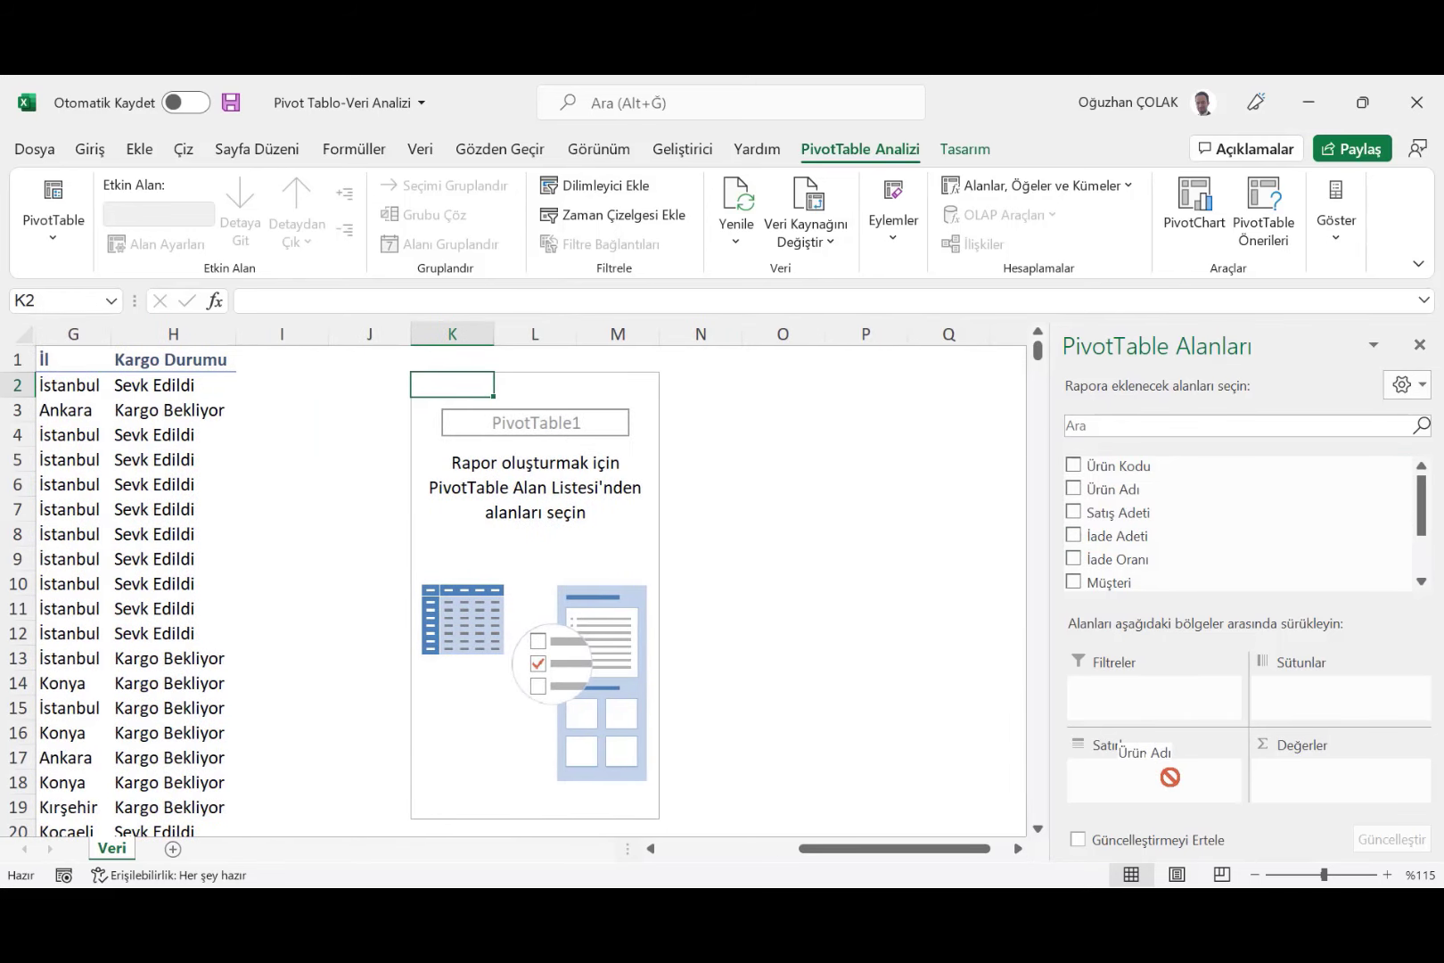
{"action": "left_click_drag", "start_coordinate": [1137, 524], "coordinate": [1306, 778]}
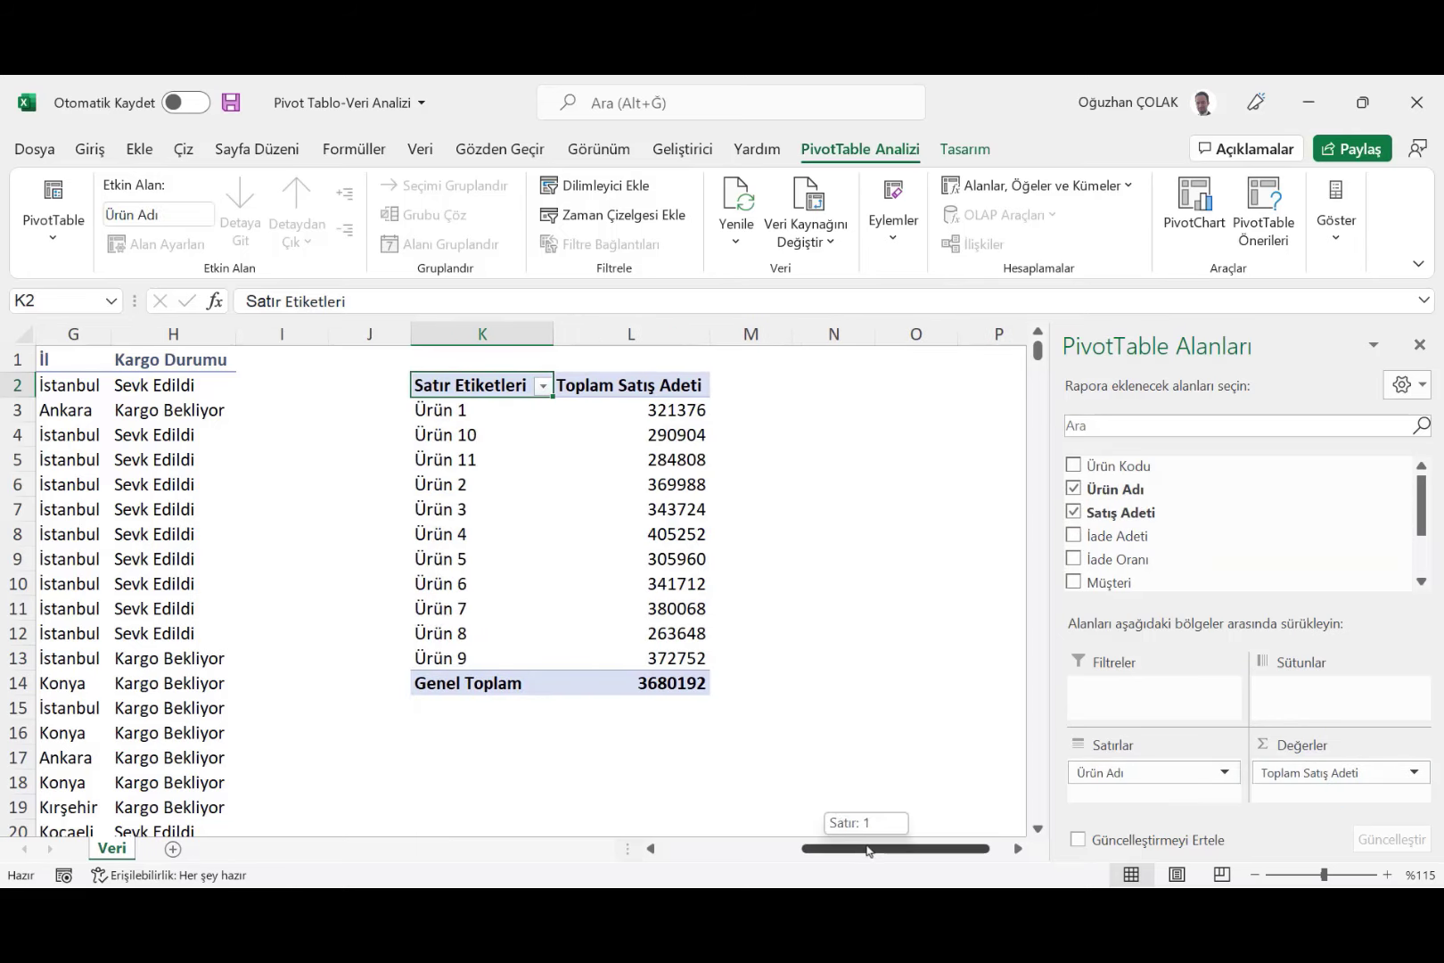
{"action": "left_click_drag", "start_coordinate": [873, 848], "coordinate": [849, 848]}
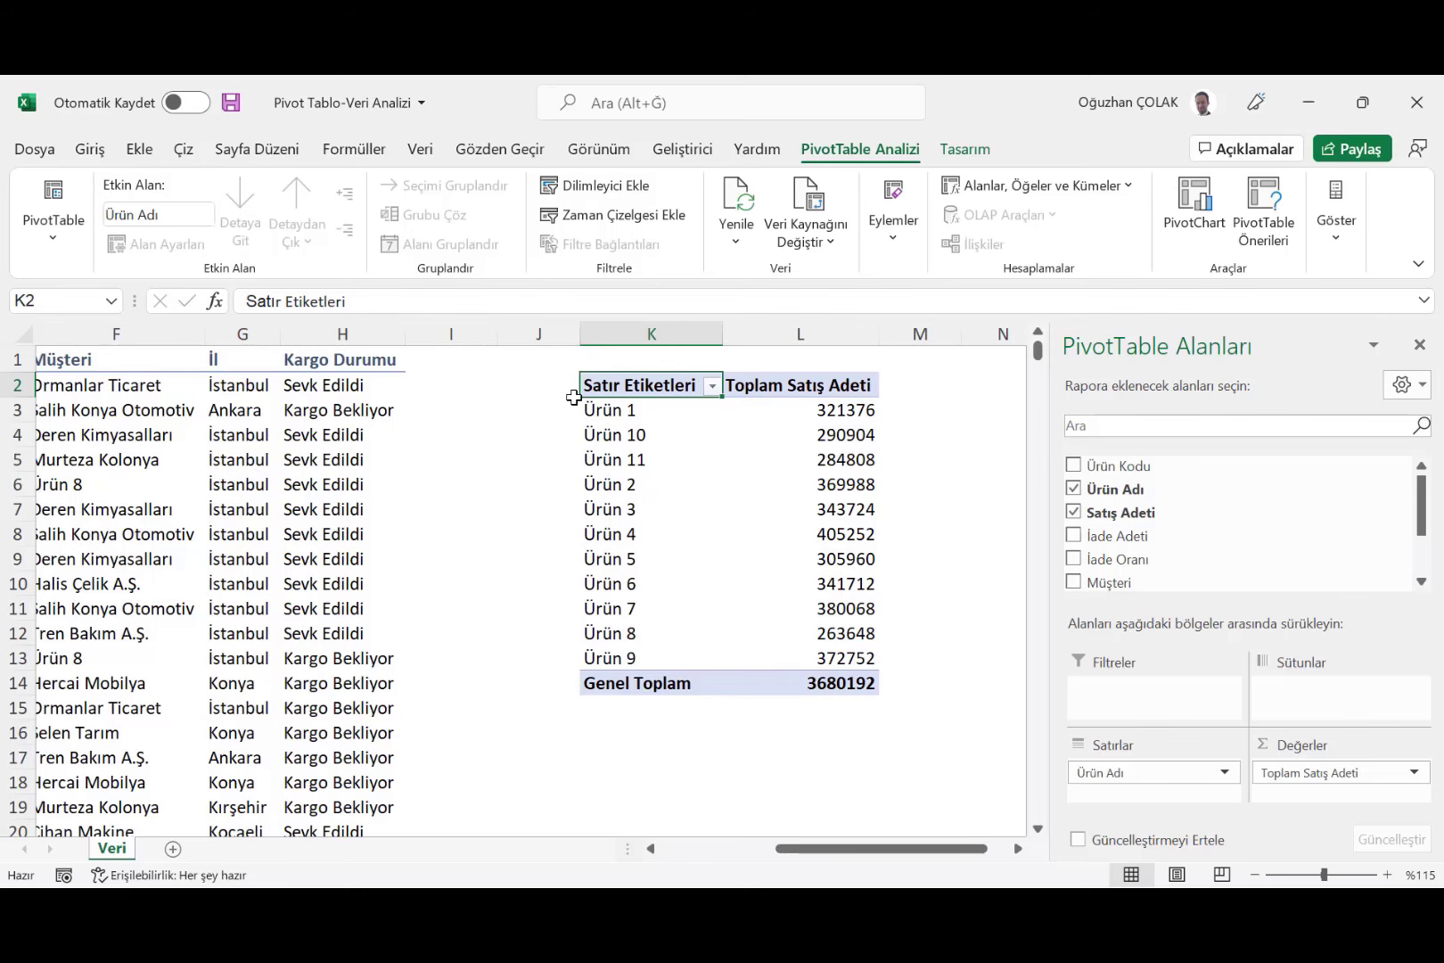
{"action": "left_click", "coordinate": [90, 149]}
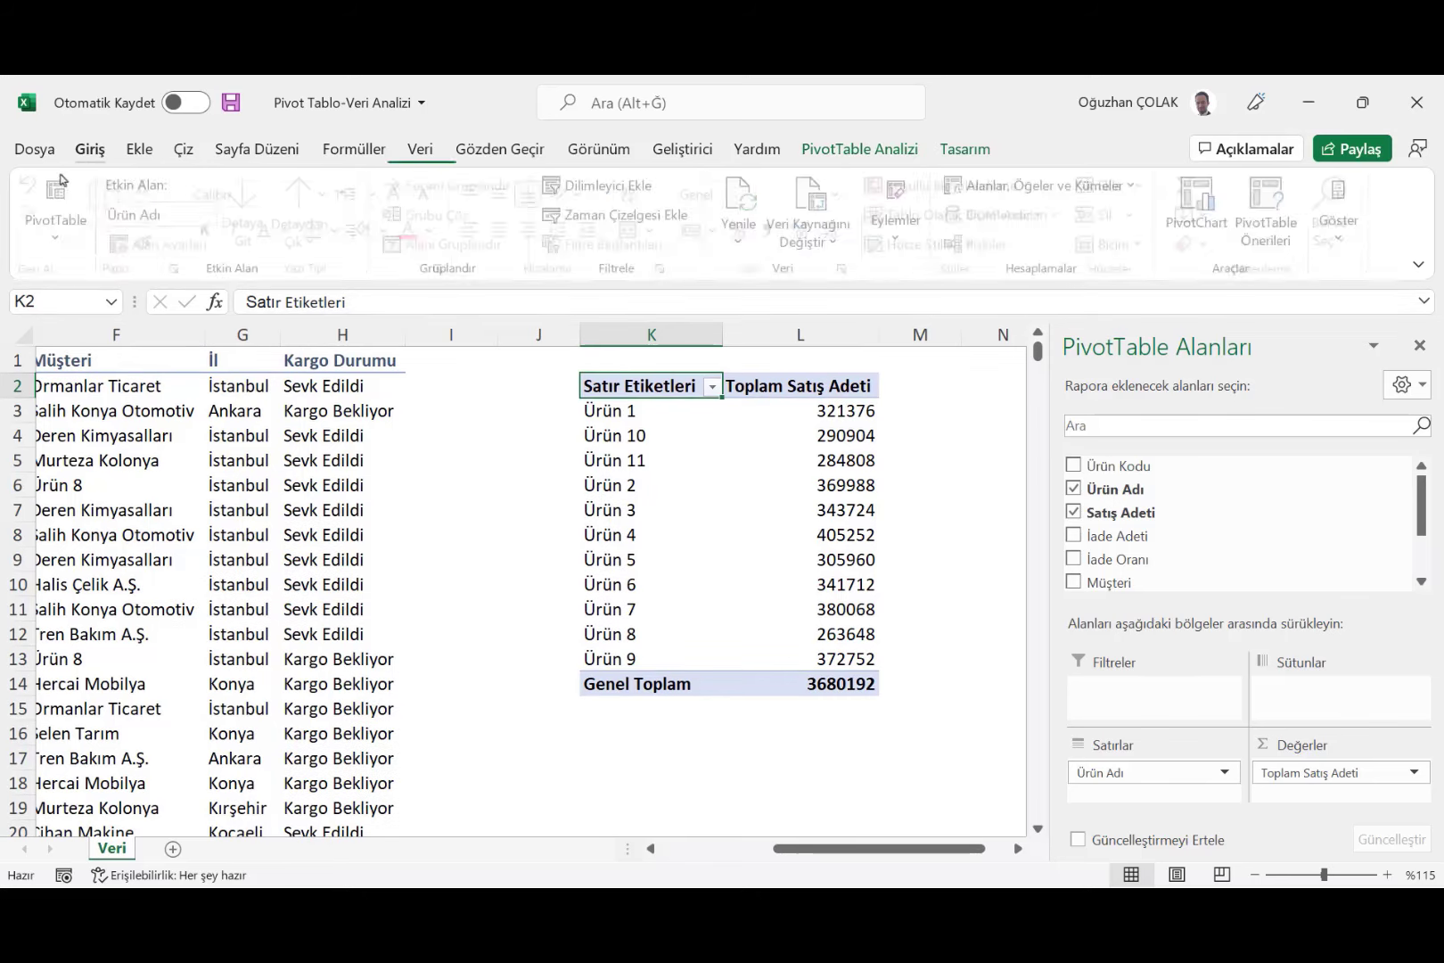
{"action": "left_click", "coordinate": [36, 187]}
{"action": "left_click", "coordinate": [36, 187]}
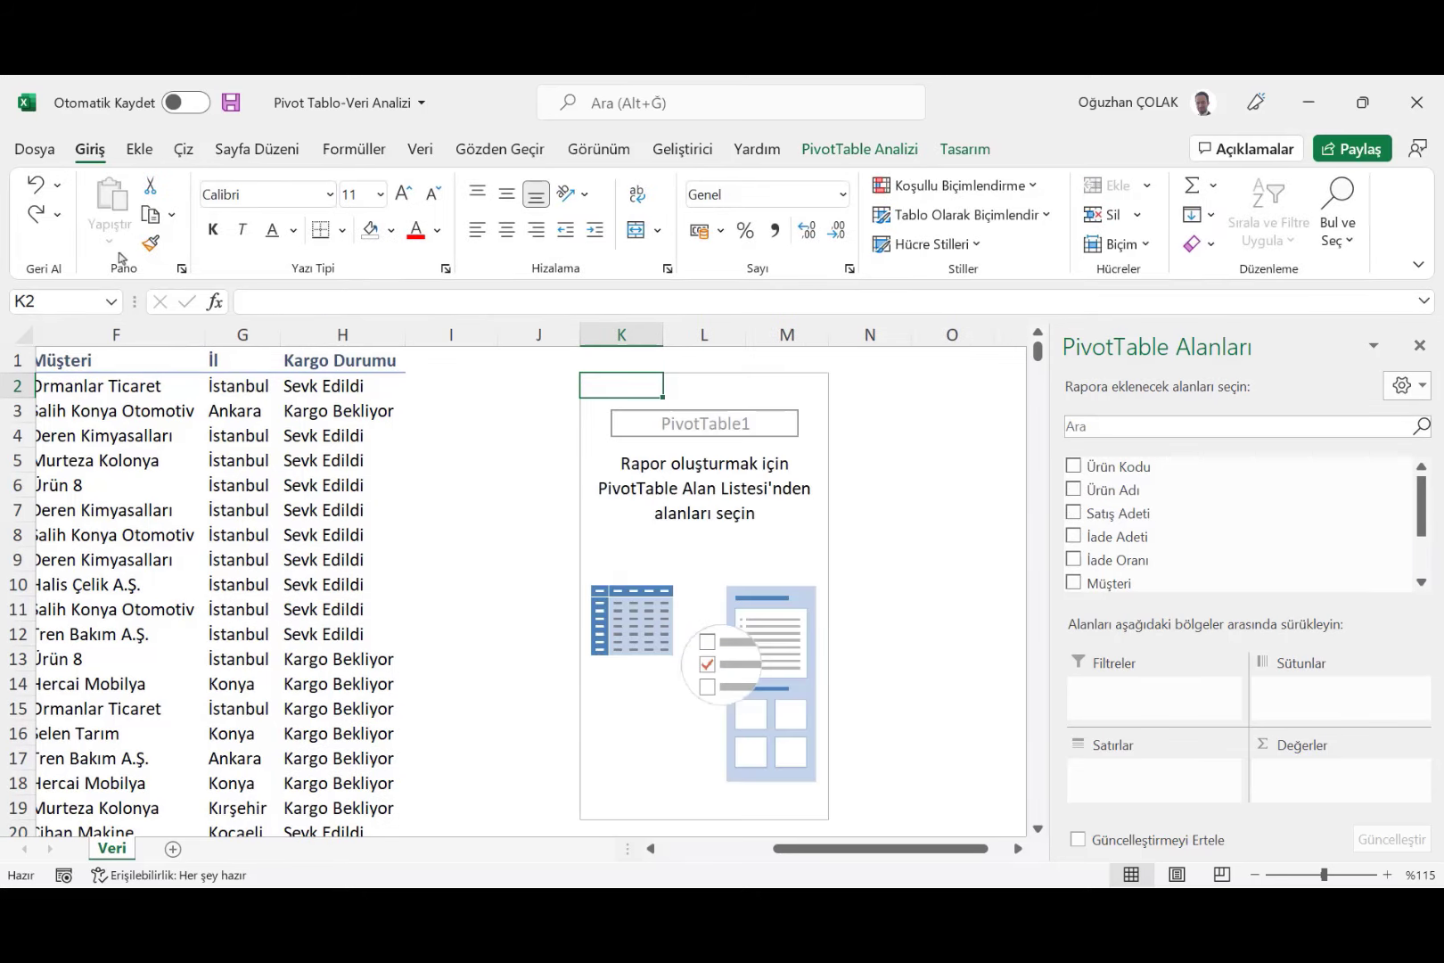
Step: Undo the K2 PivotTable and insert an empty PivotTable on new sheet Sayfa2
{"action": "left_click", "coordinate": [43, 189]}
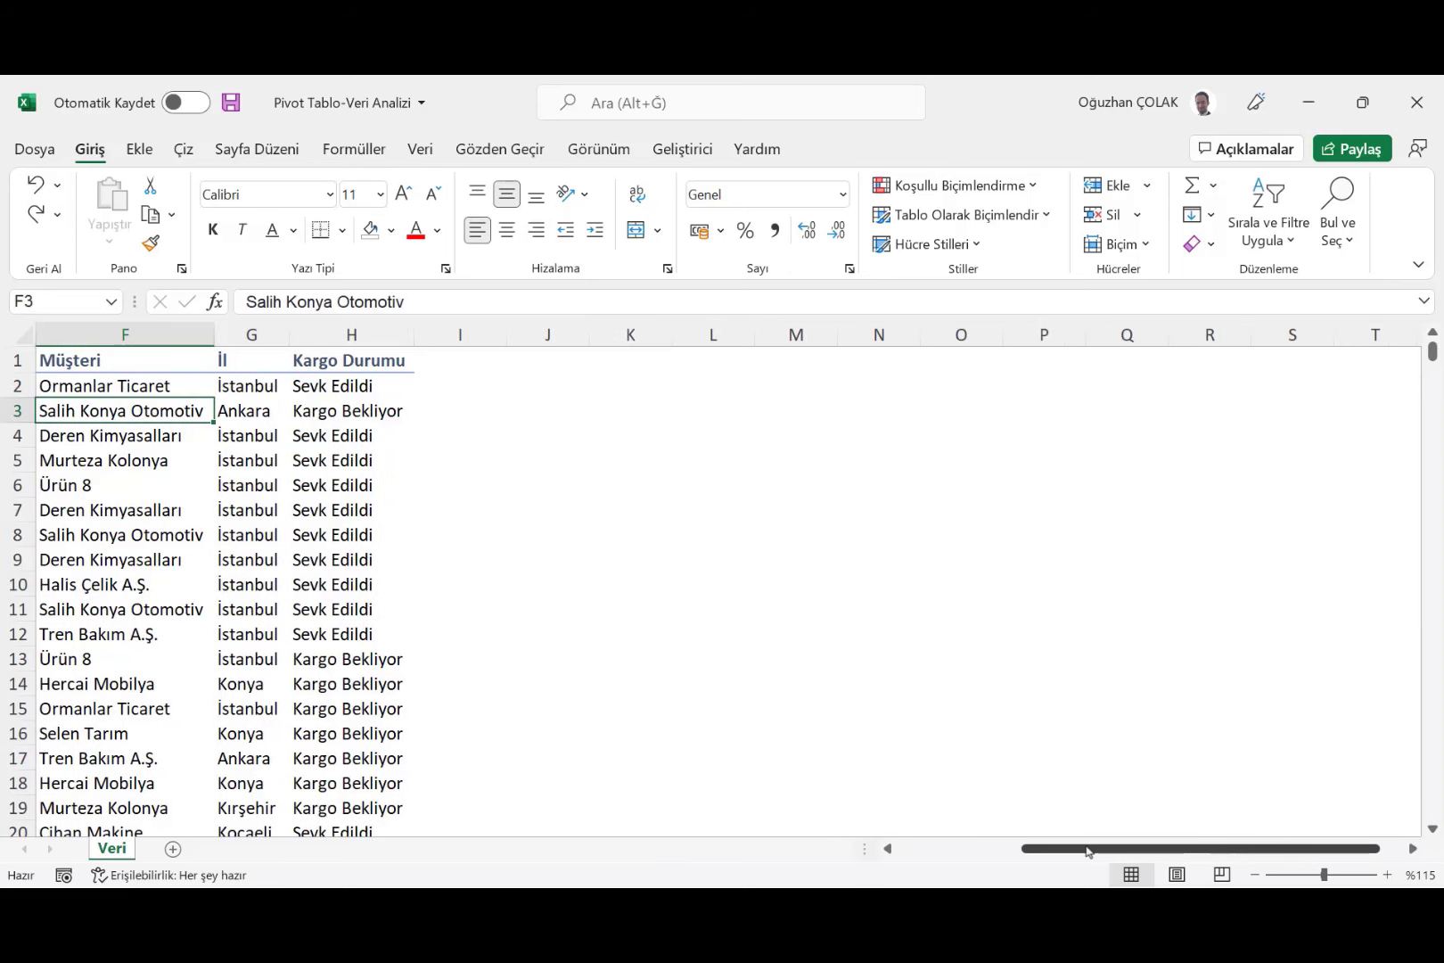
{"action": "left_click_drag", "start_coordinate": [1070, 848], "coordinate": [934, 861]}
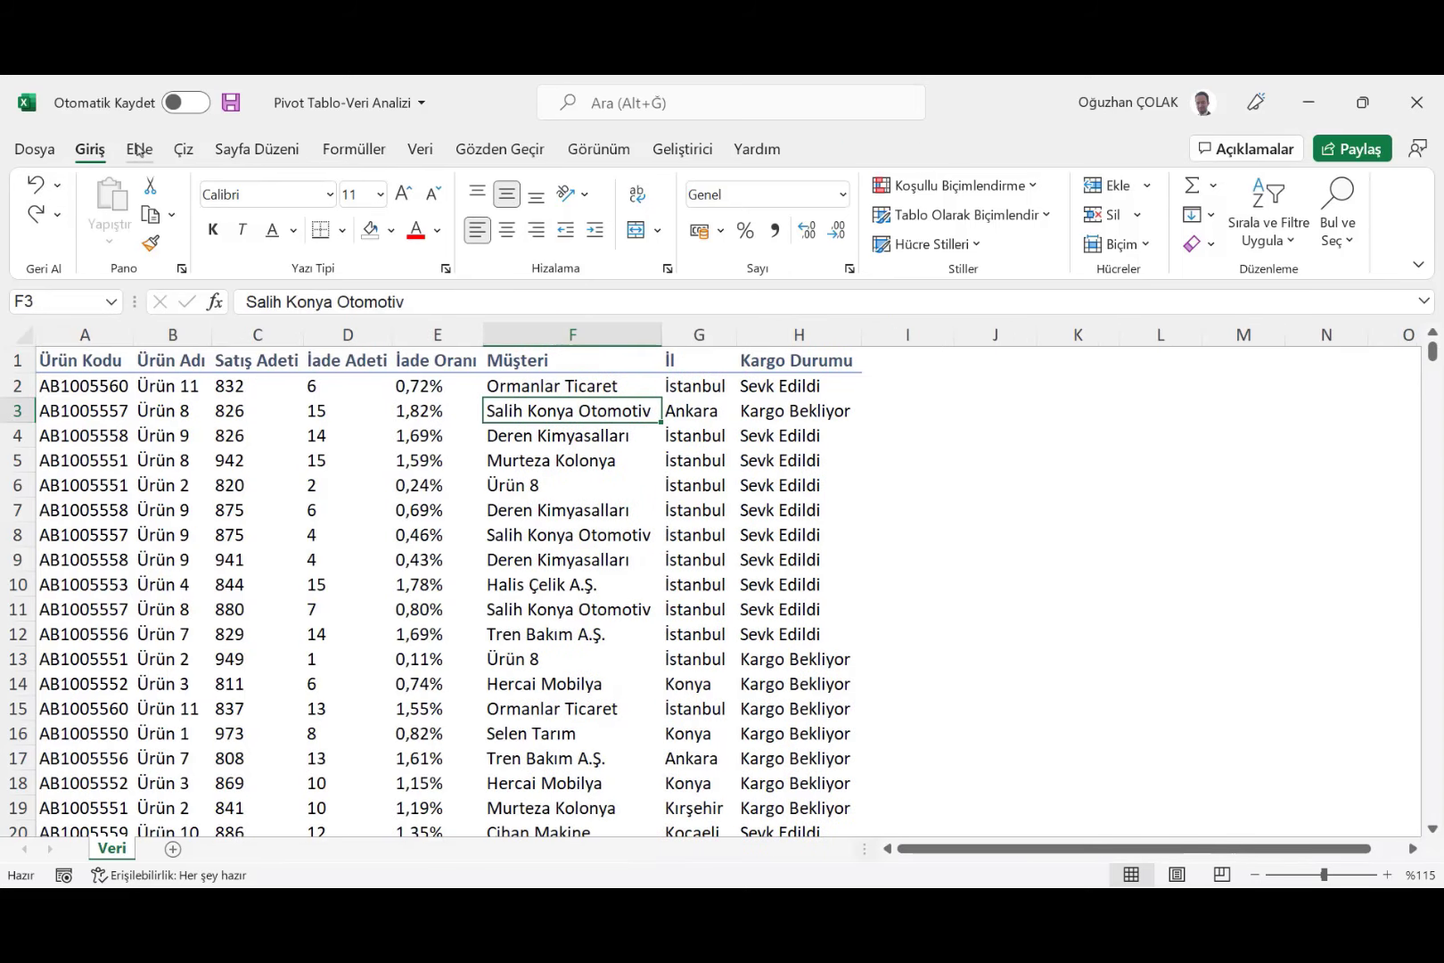
{"action": "left_click", "coordinate": [139, 149]}
{"action": "left_click", "coordinate": [56, 222]}
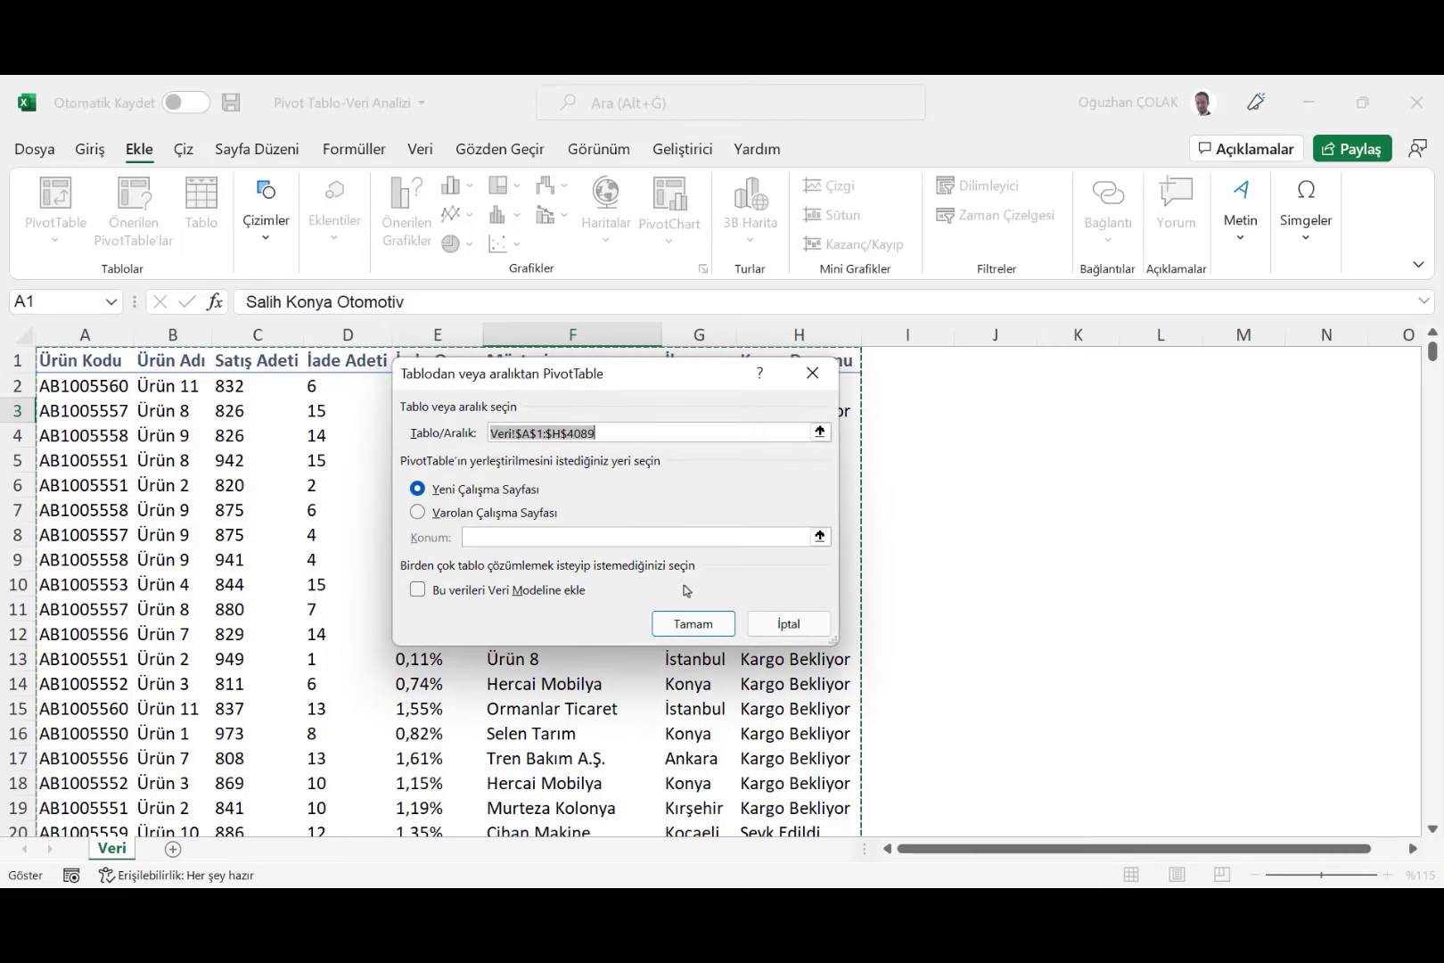
{"action": "left_click", "coordinate": [693, 623]}
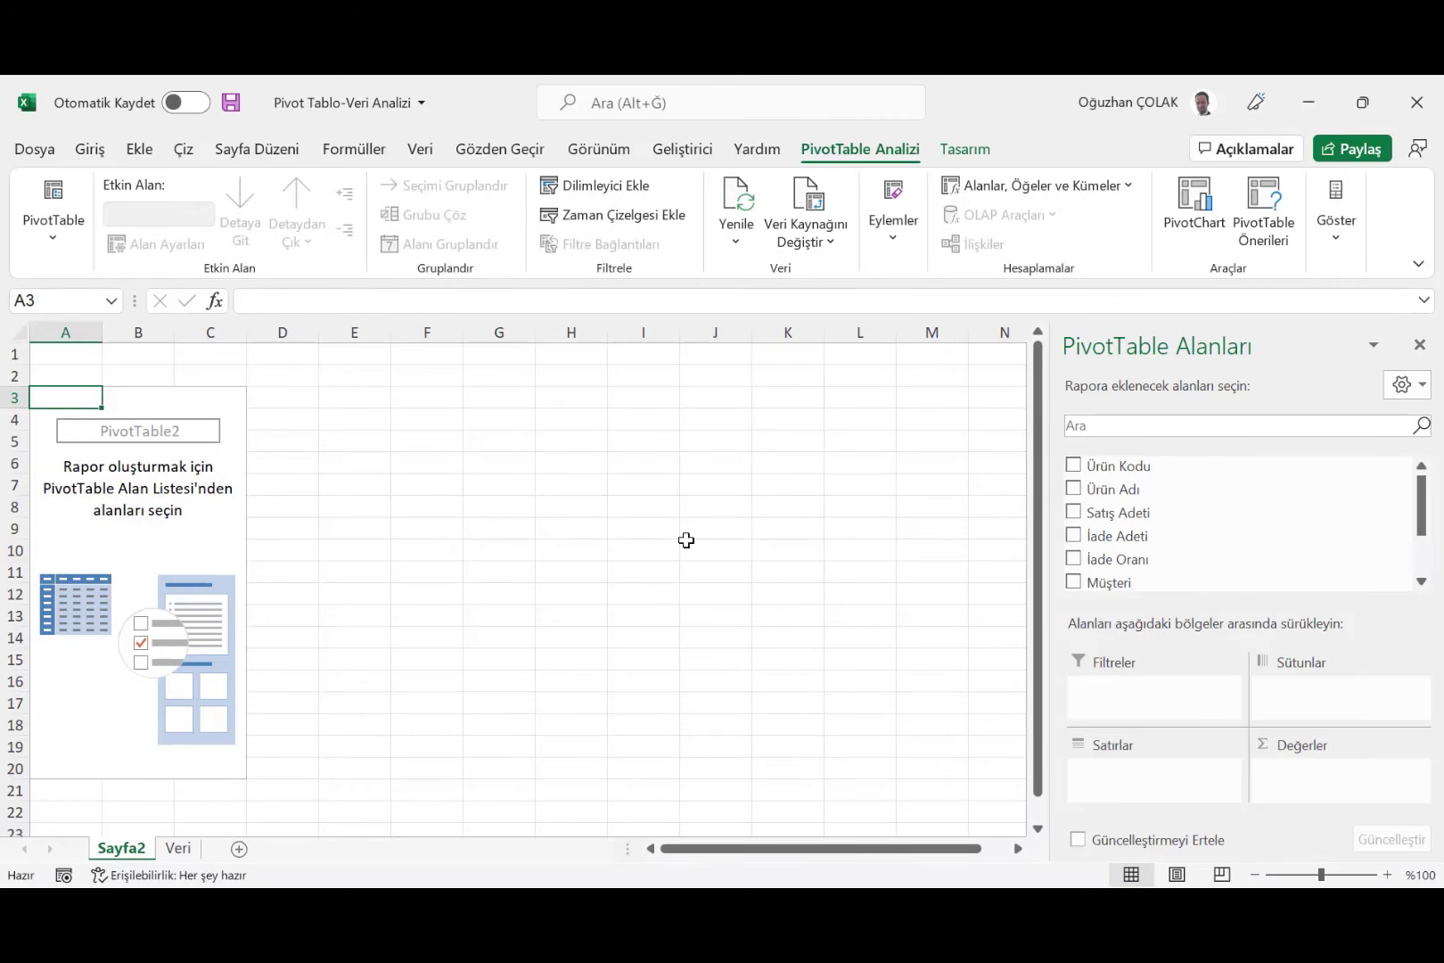
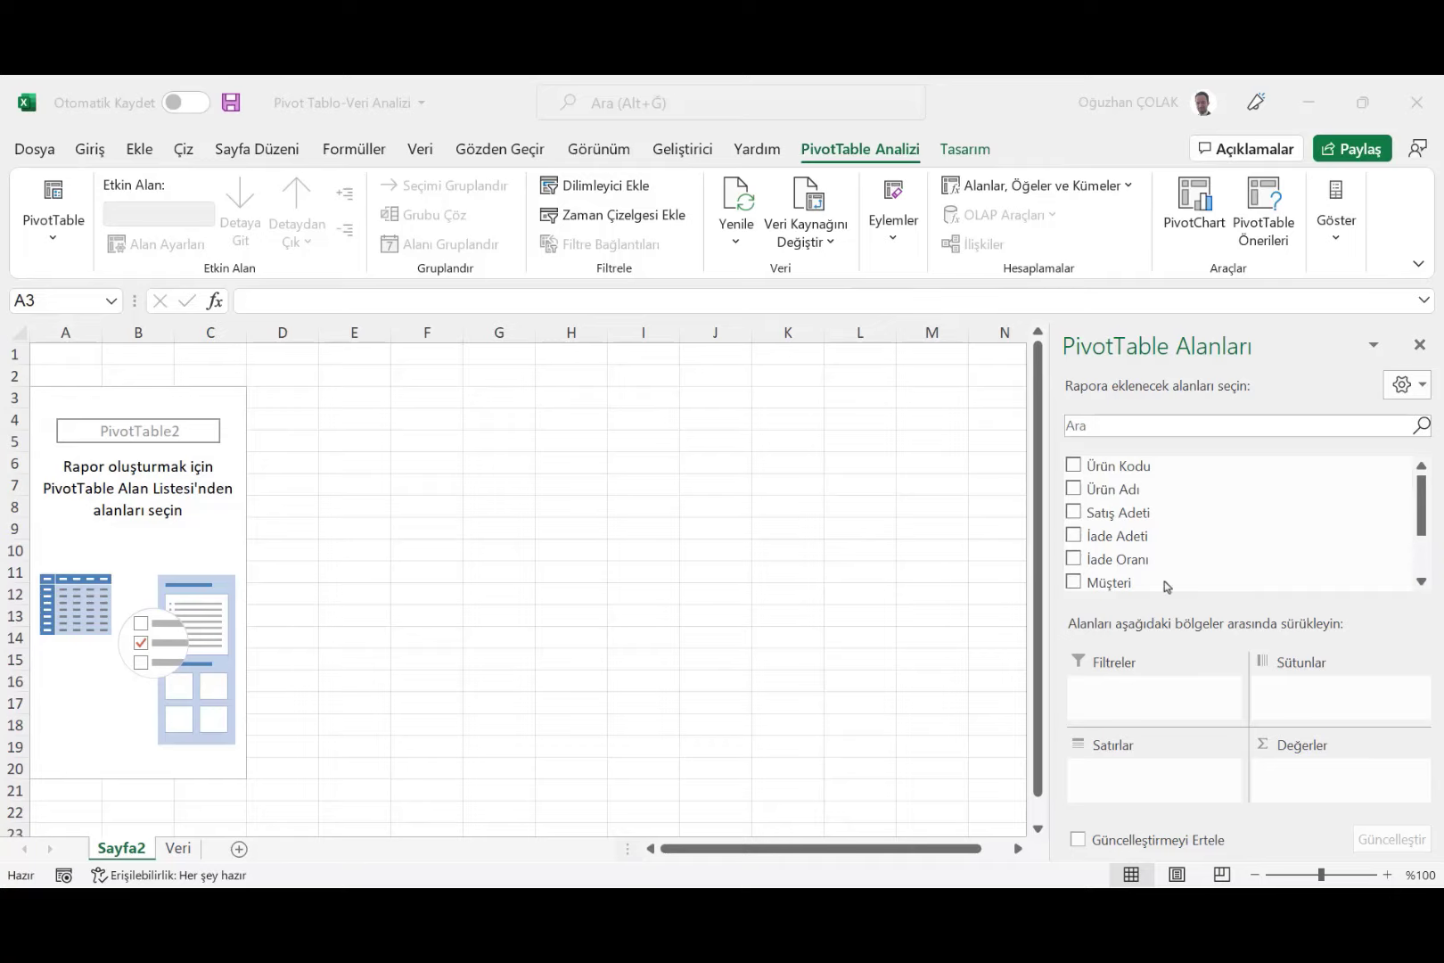
Step: Put Ürün Adı in the pivot rows and sum Satış Adeti, giving a 3680192 grand total
{"action": "left_click_drag", "start_coordinate": [1129, 496], "coordinate": [1164, 780]}
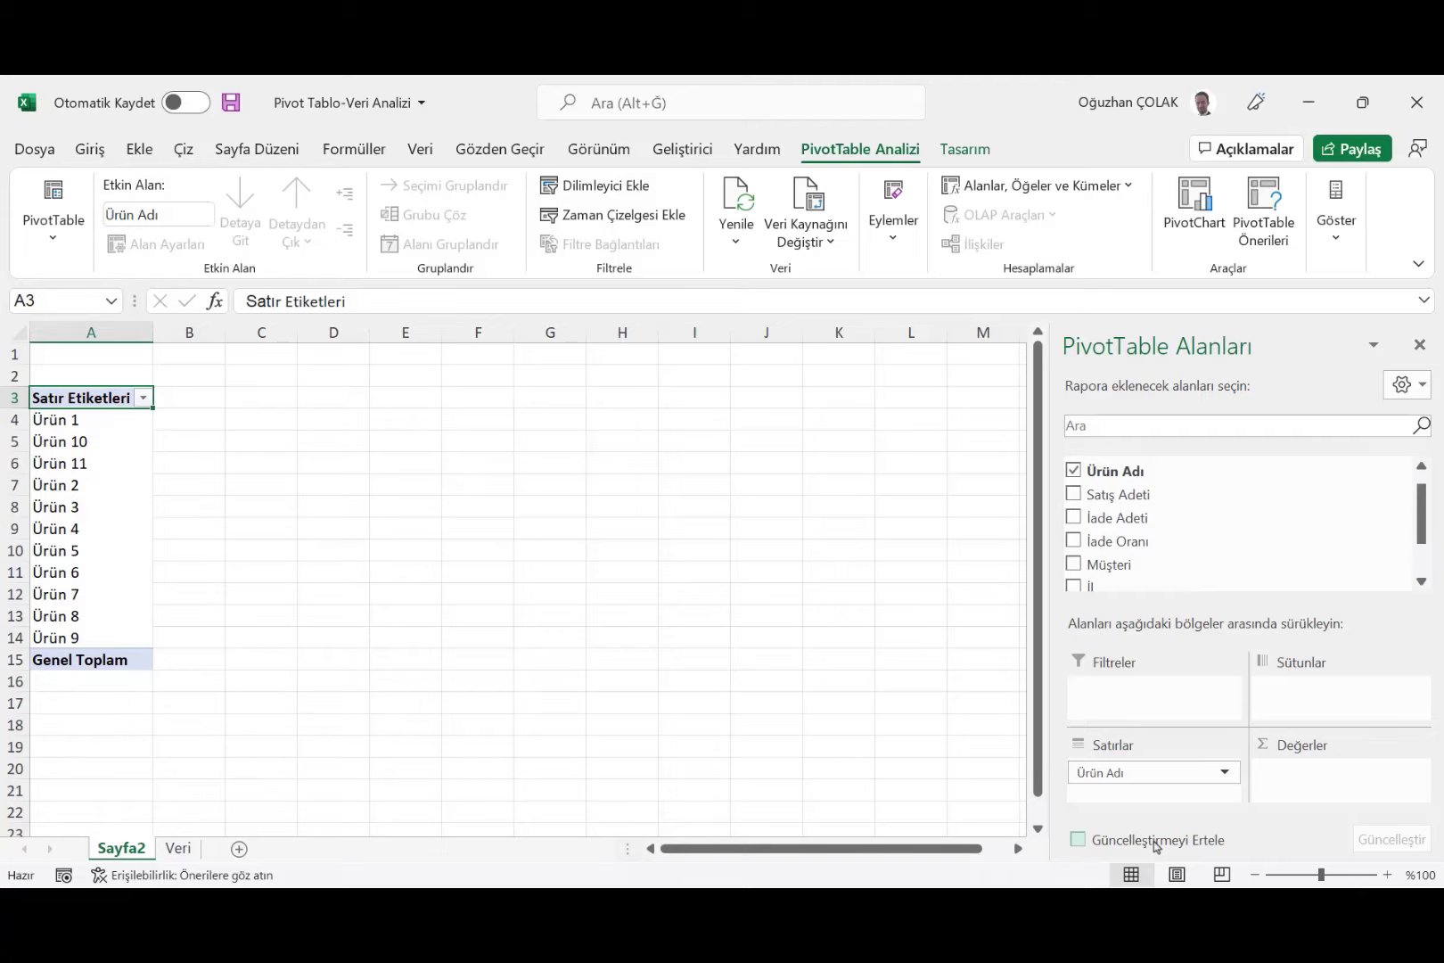
{"action": "left_click_drag", "start_coordinate": [1119, 494], "coordinate": [1310, 785]}
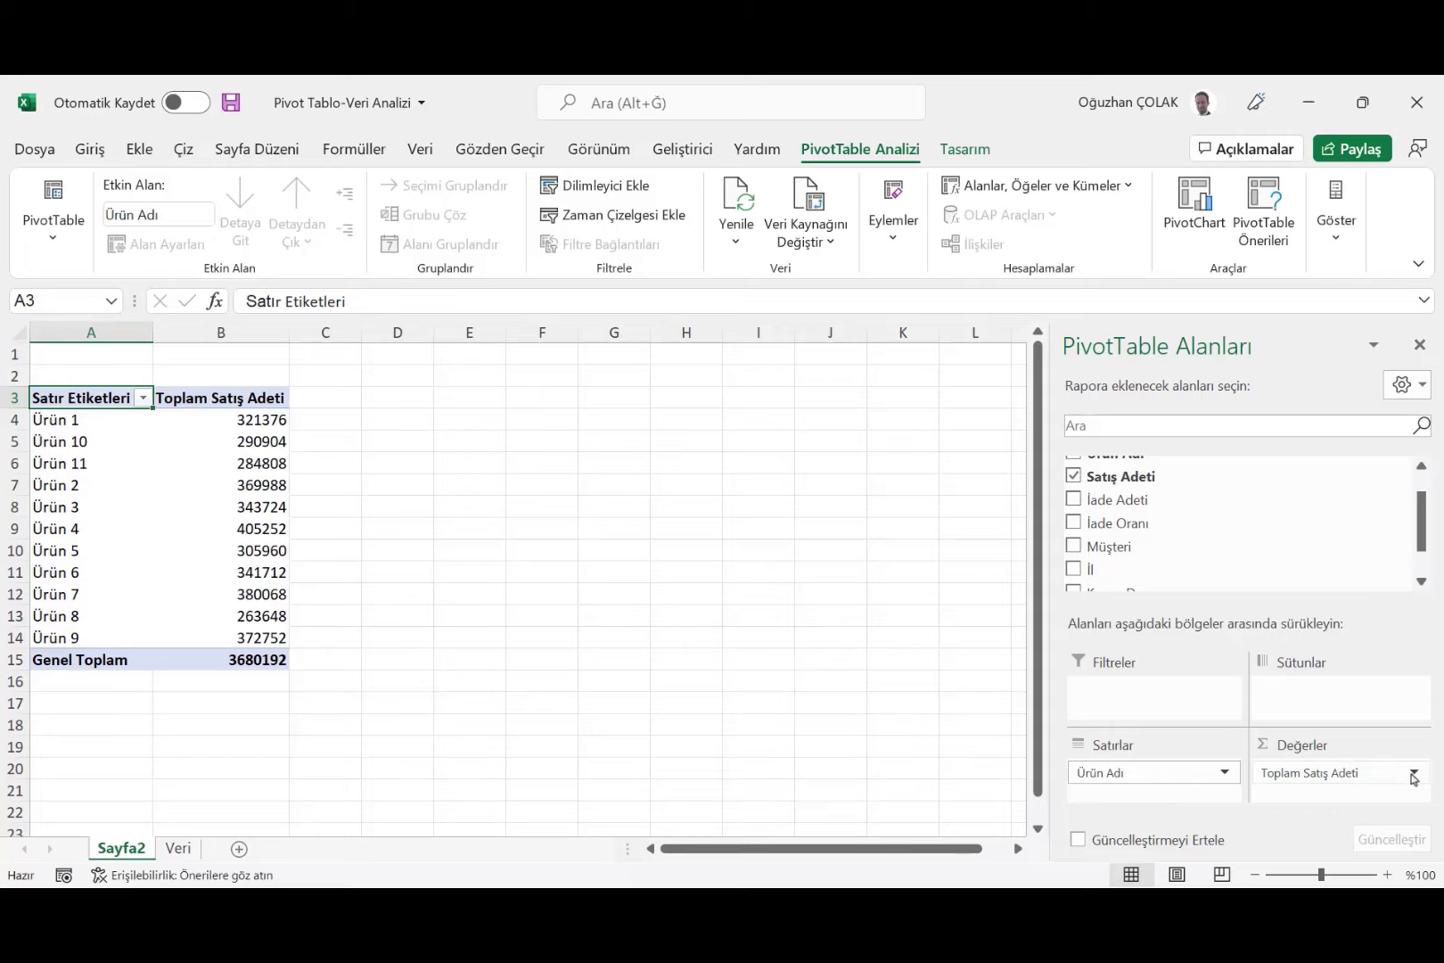
{"action": "scroll", "coordinate": [1251, 553], "scroll_direction": "up", "scroll_amount": 1}
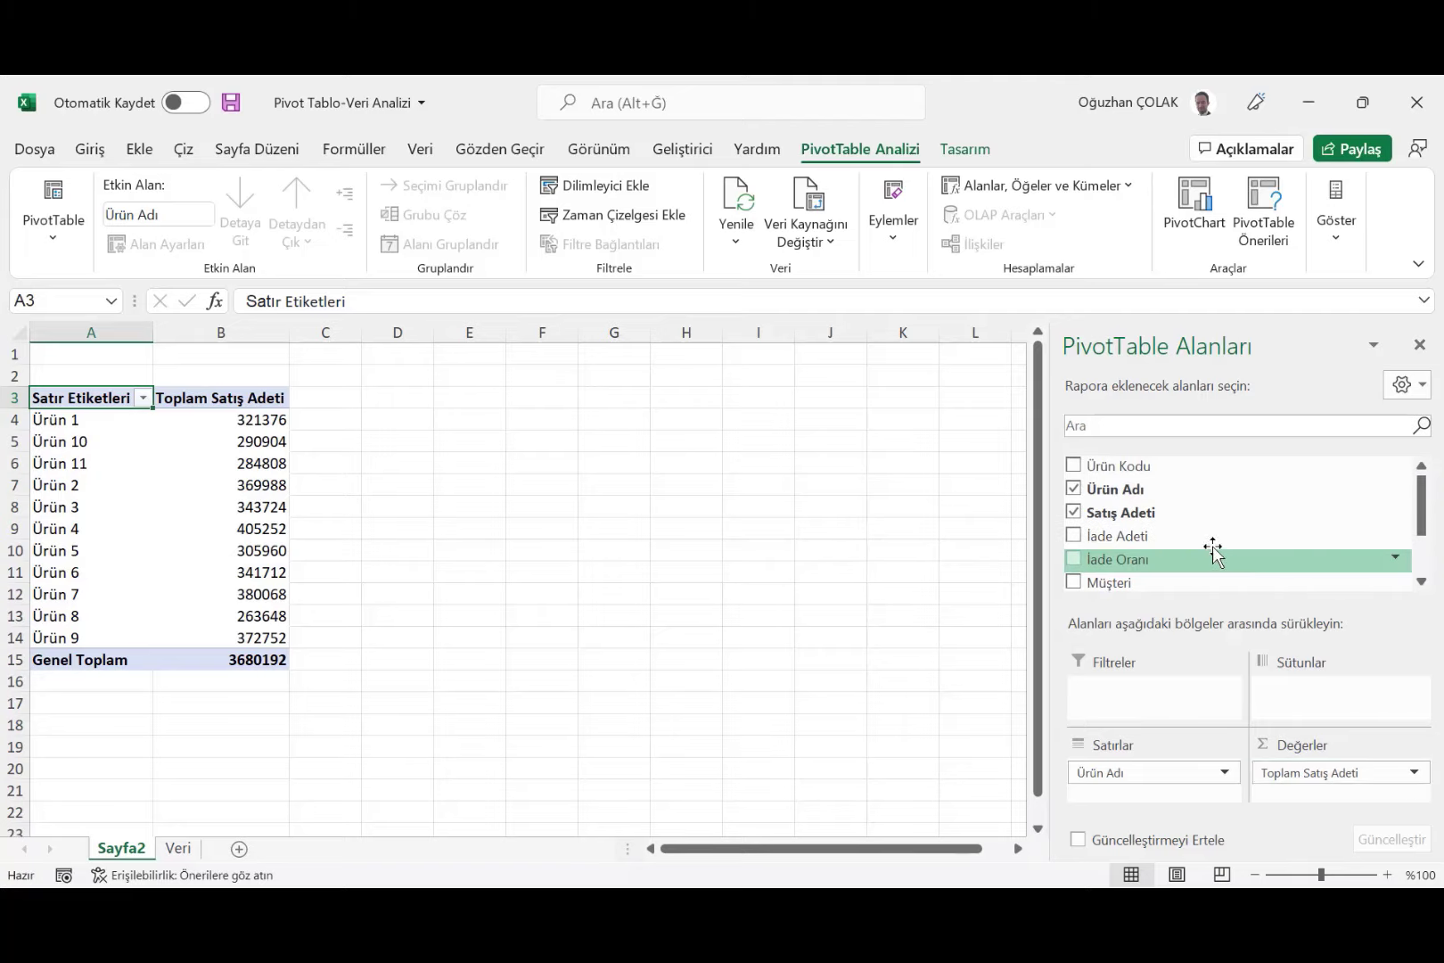
{"action": "mouse_move", "coordinate": [1128, 466]}
{"action": "left_mouse_down"}
{"action": "mouse_move", "coordinate": [1195, 692]}
{"action": "mouse_move", "coordinate": [1159, 691]}
{"action": "left_mouse_up"}
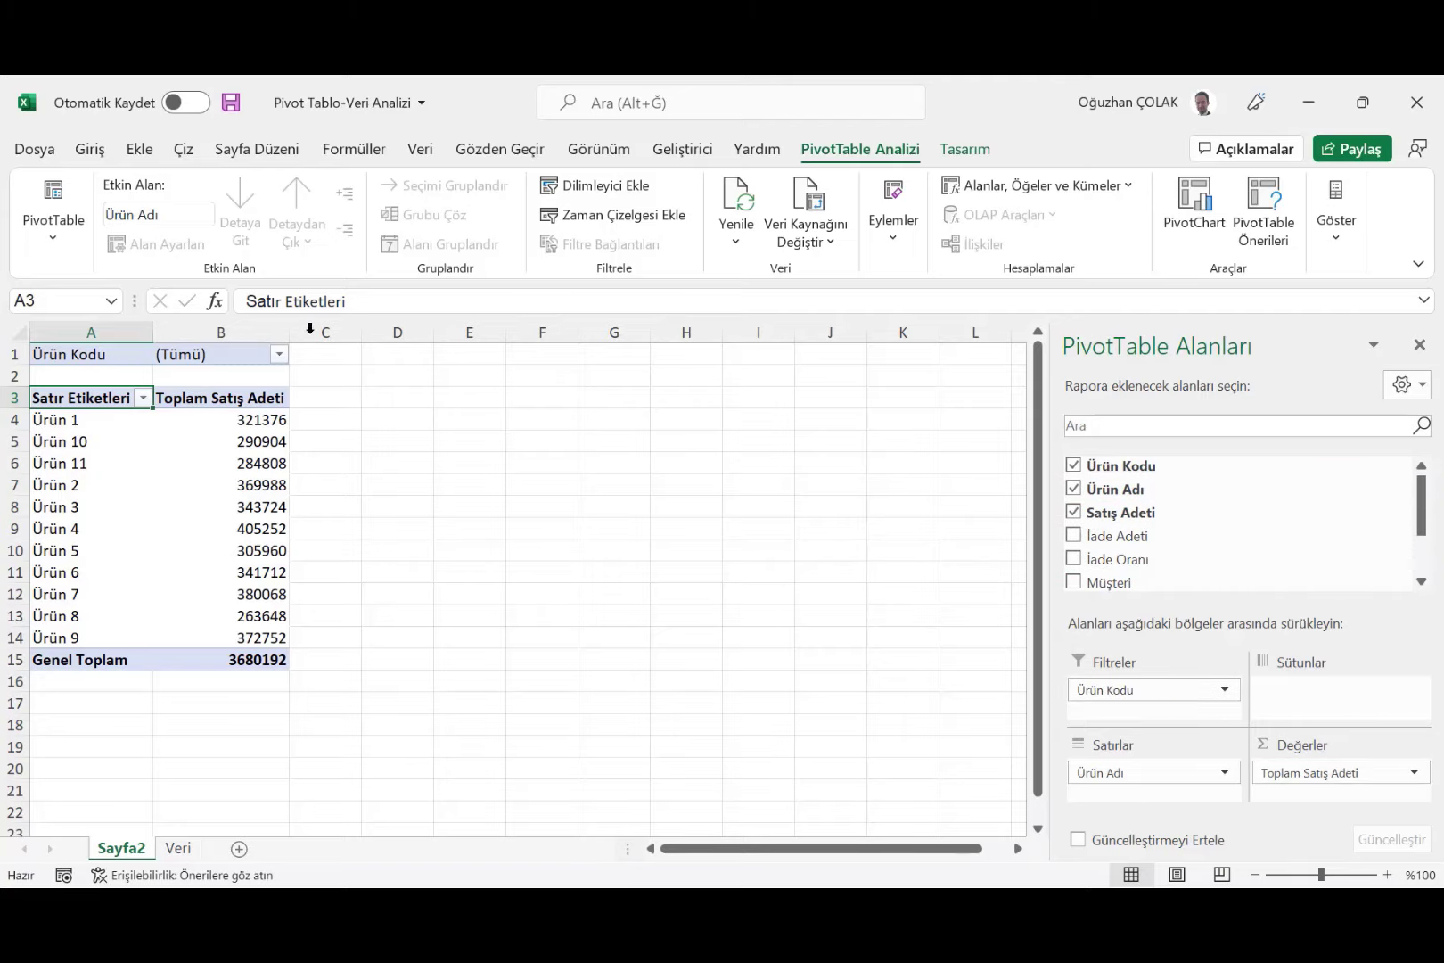
{"action": "left_click", "coordinate": [280, 356]}
{"action": "mouse_move", "coordinate": [273, 425]}
{"action": "left_mouse_down"}
{"action": "mouse_move", "coordinate": [272, 477]}
{"action": "mouse_move", "coordinate": [222, 383]}
{"action": "left_mouse_up"}
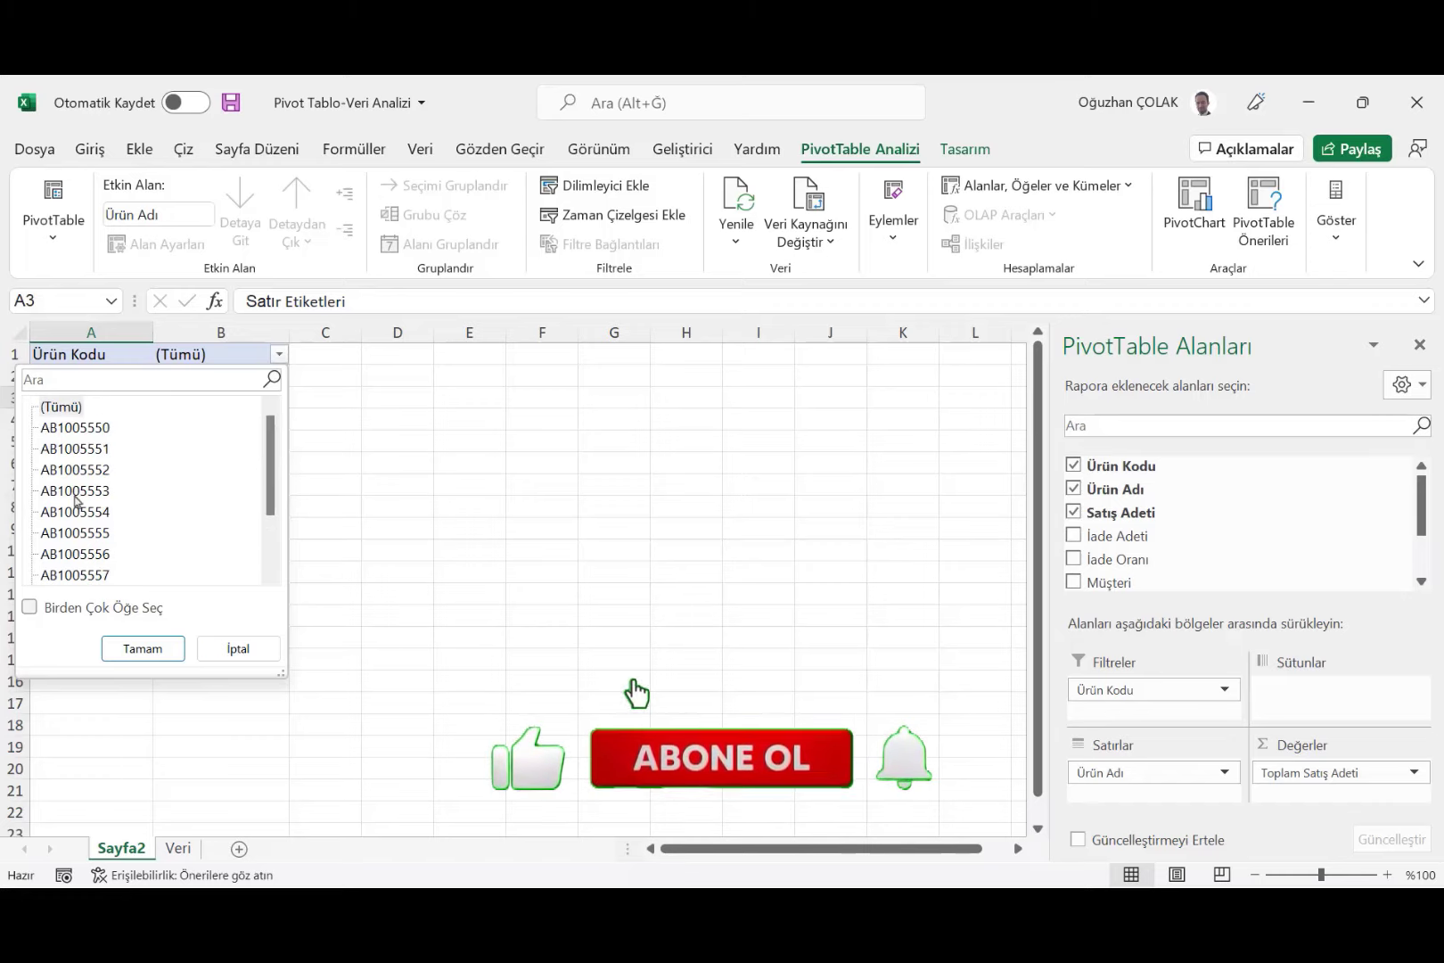
{"action": "left_click", "coordinate": [29, 607]}
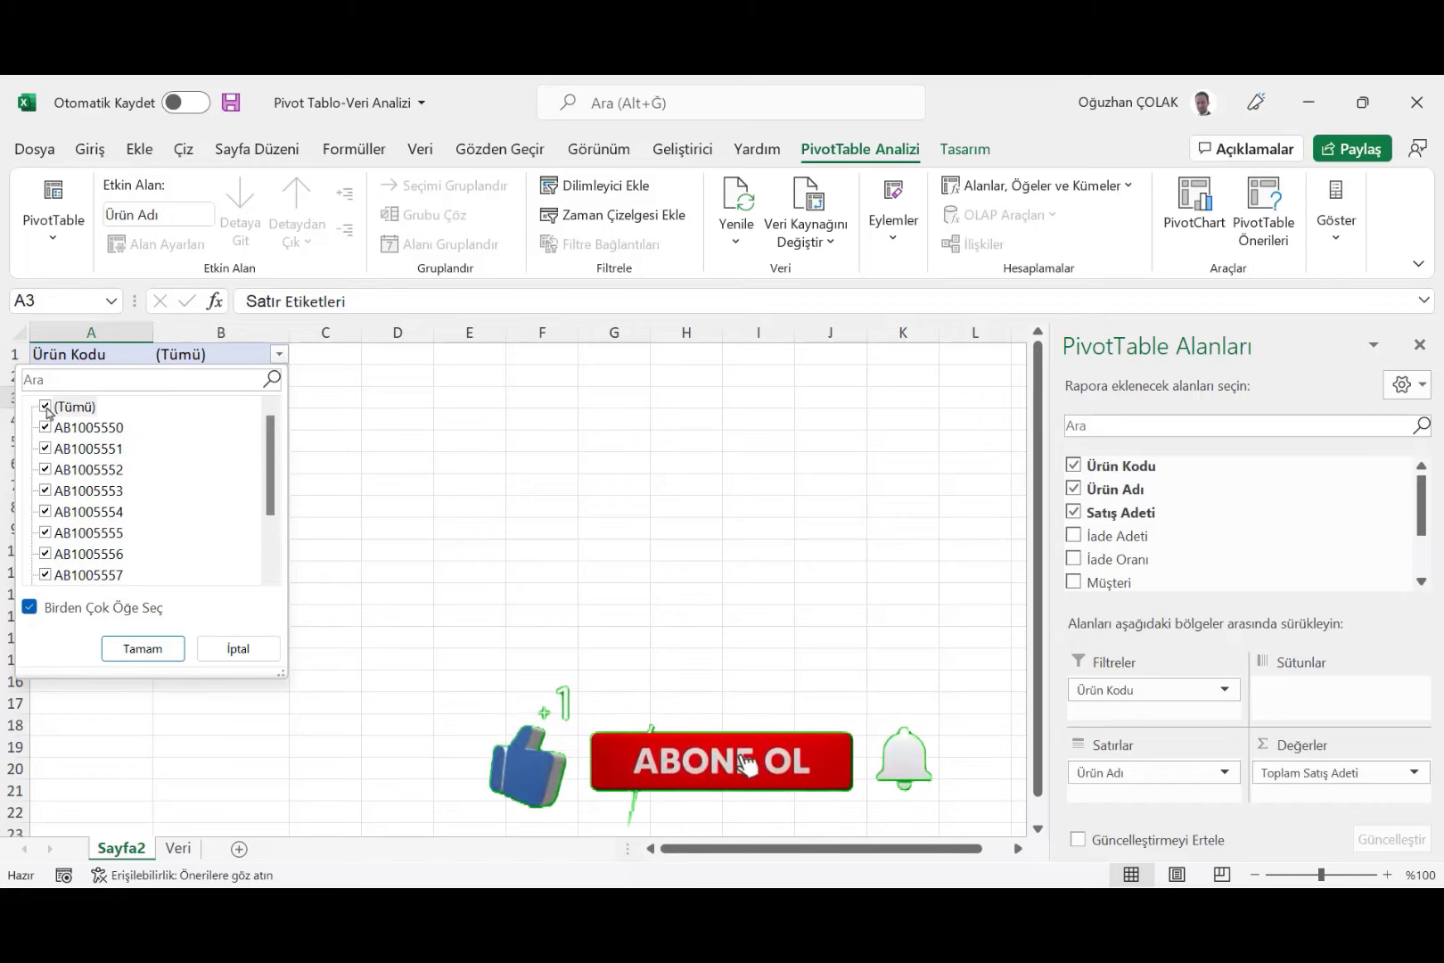
{"action": "left_click", "coordinate": [44, 406]}
{"action": "left_click", "coordinate": [44, 427]}
{"action": "left_click", "coordinate": [44, 448]}
{"action": "left_click", "coordinate": [45, 469]}
{"action": "left_click", "coordinate": [45, 490]}
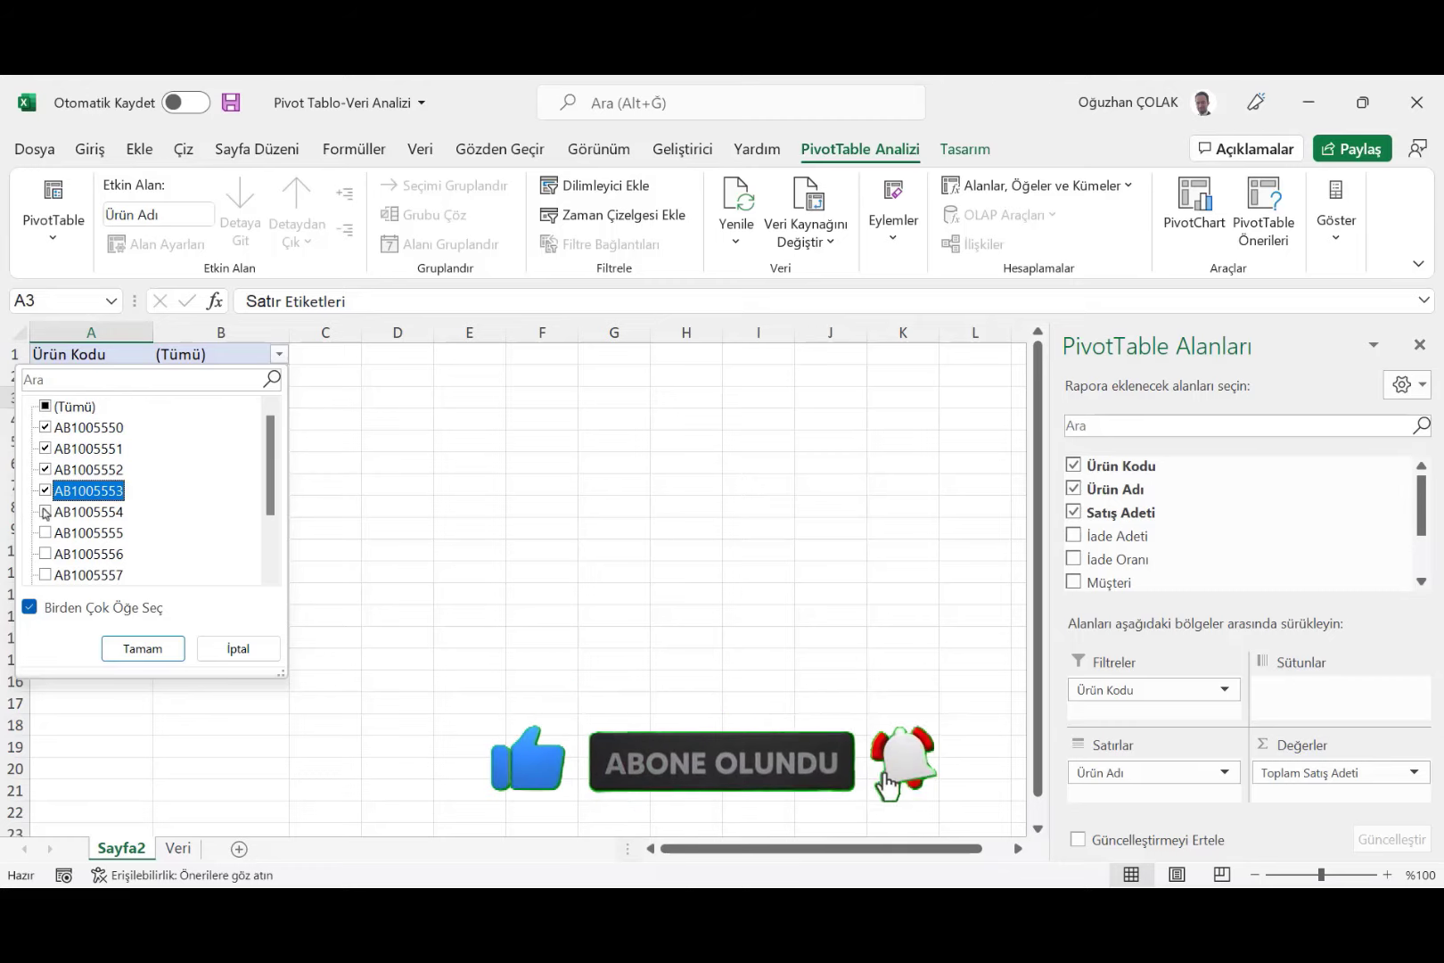
{"action": "left_click", "coordinate": [45, 406]}
{"action": "left_click", "coordinate": [160, 649]}
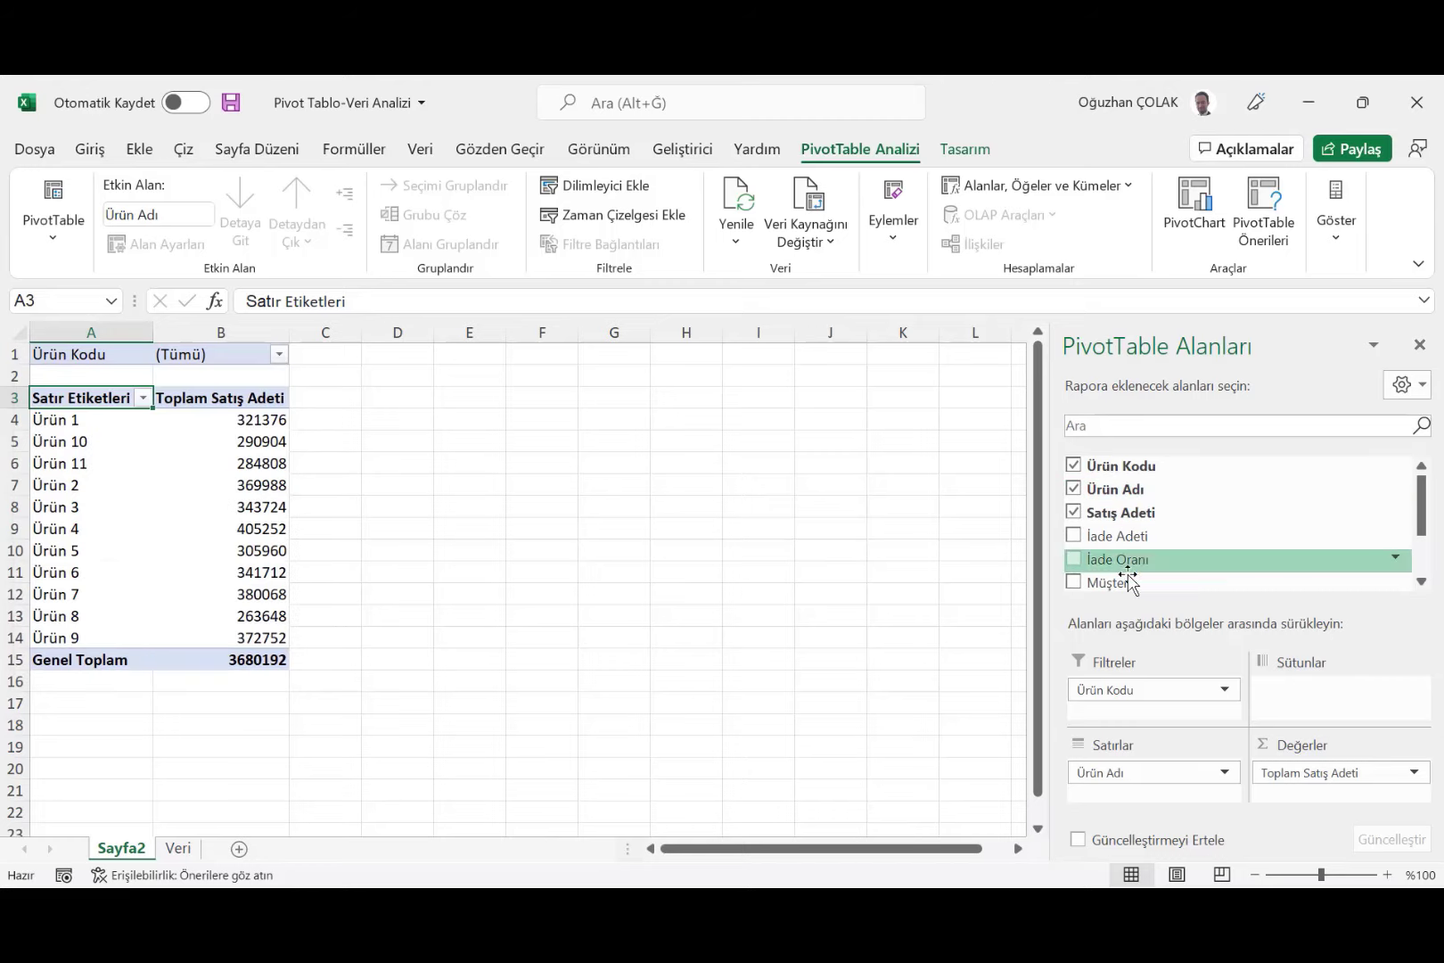
{"action": "left_click_drag", "start_coordinate": [1128, 691], "coordinate": [1166, 498]}
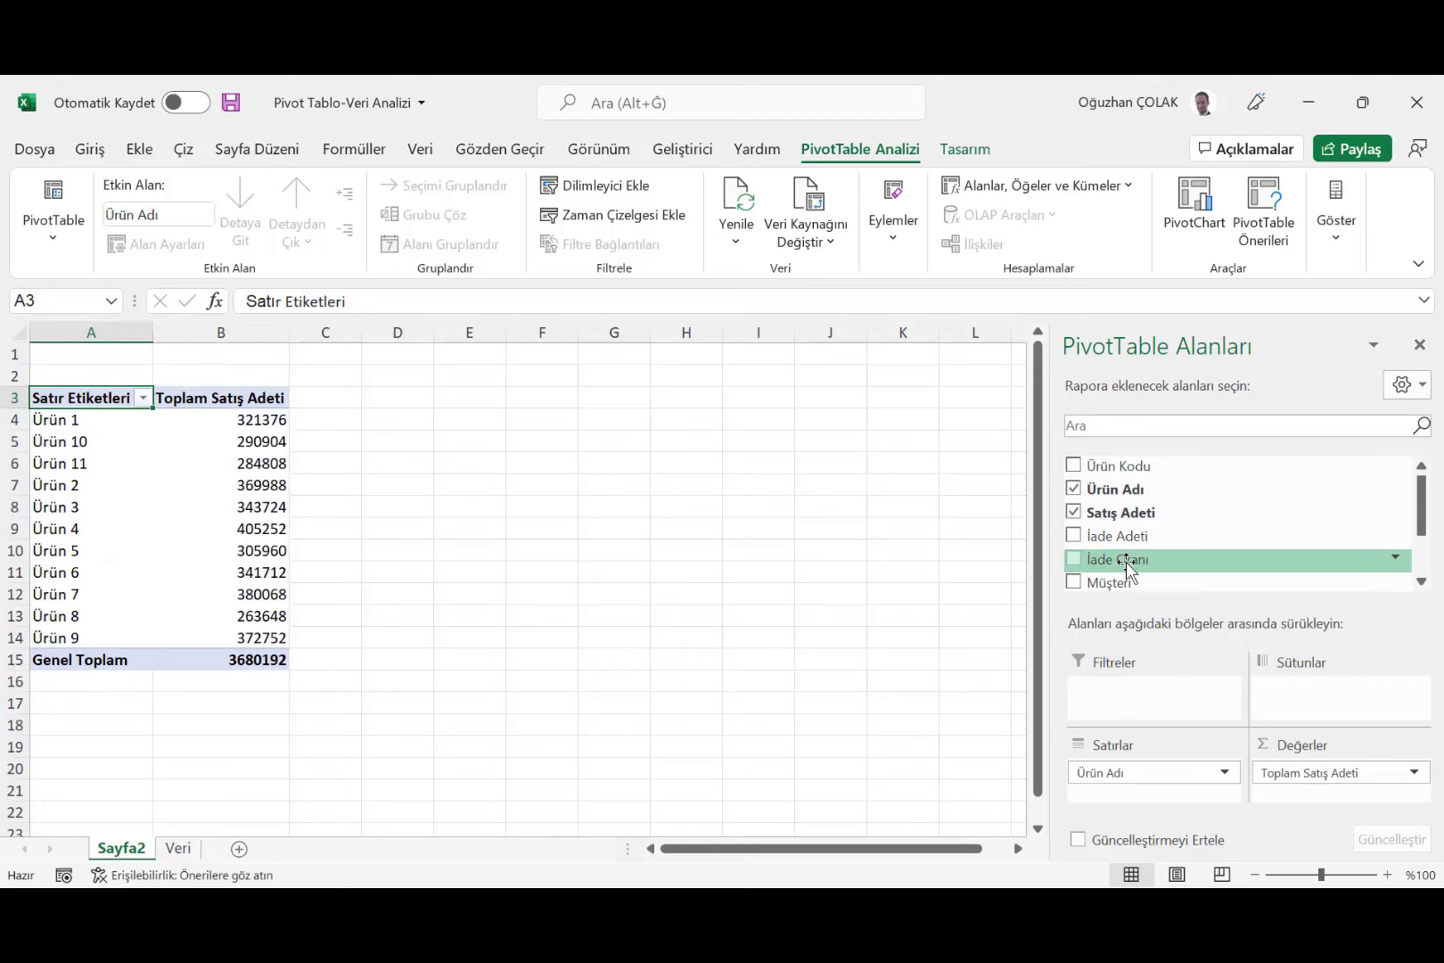
{"action": "mouse_move", "coordinate": [1124, 584]}
{"action": "left_mouse_down"}
{"action": "mouse_move", "coordinate": [1170, 784]}
{"action": "mouse_move", "coordinate": [1137, 774]}
{"action": "left_mouse_up"}
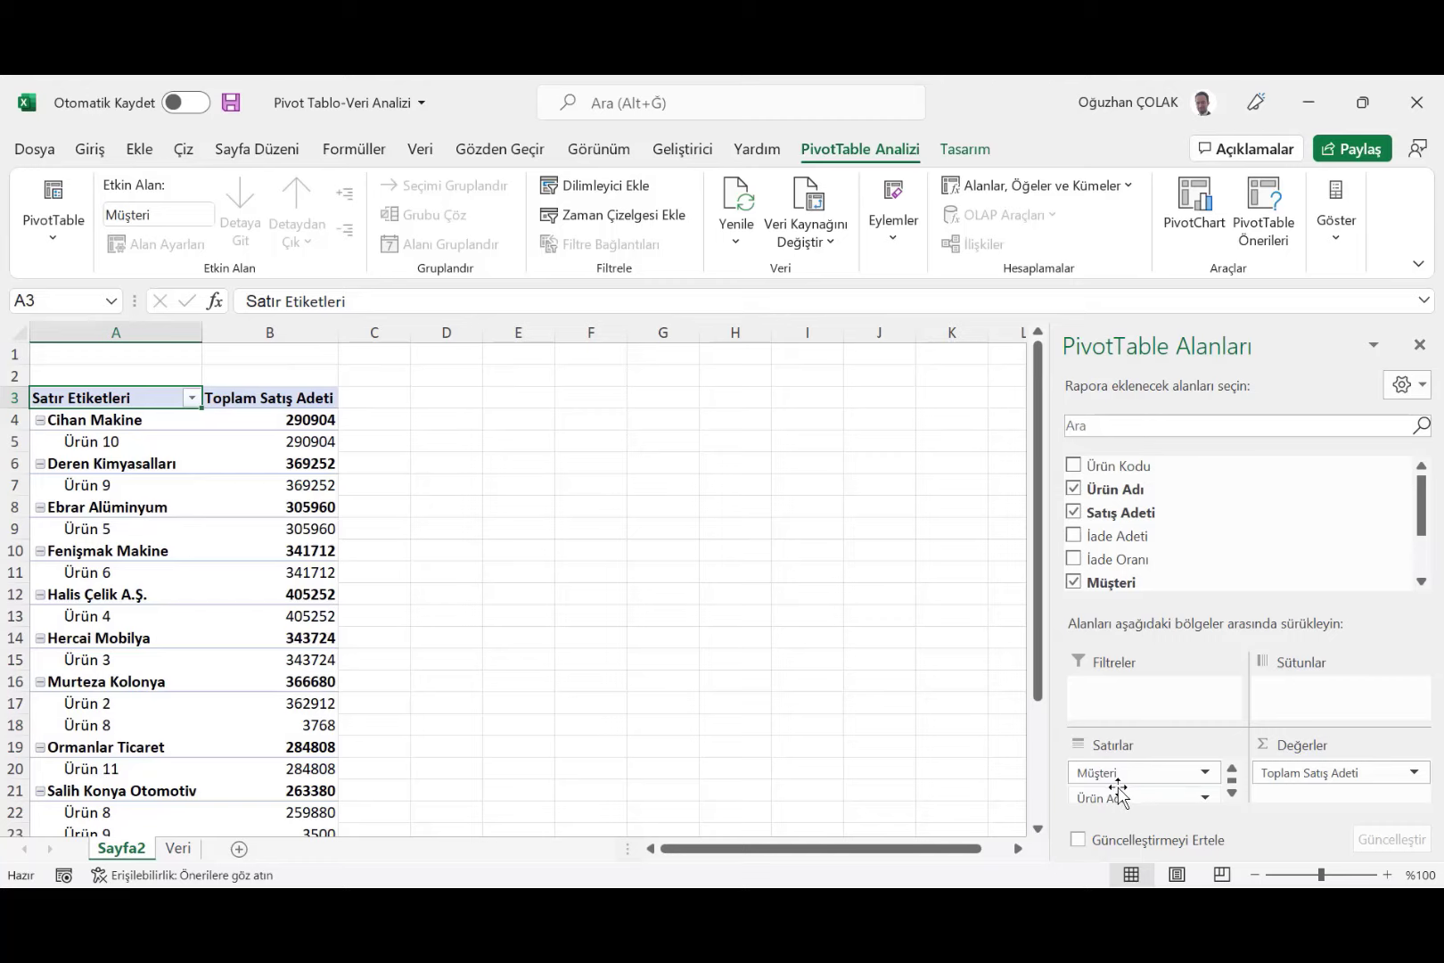
{"action": "scroll", "coordinate": [1115, 786], "scroll_direction": "down", "scroll_amount": 1}
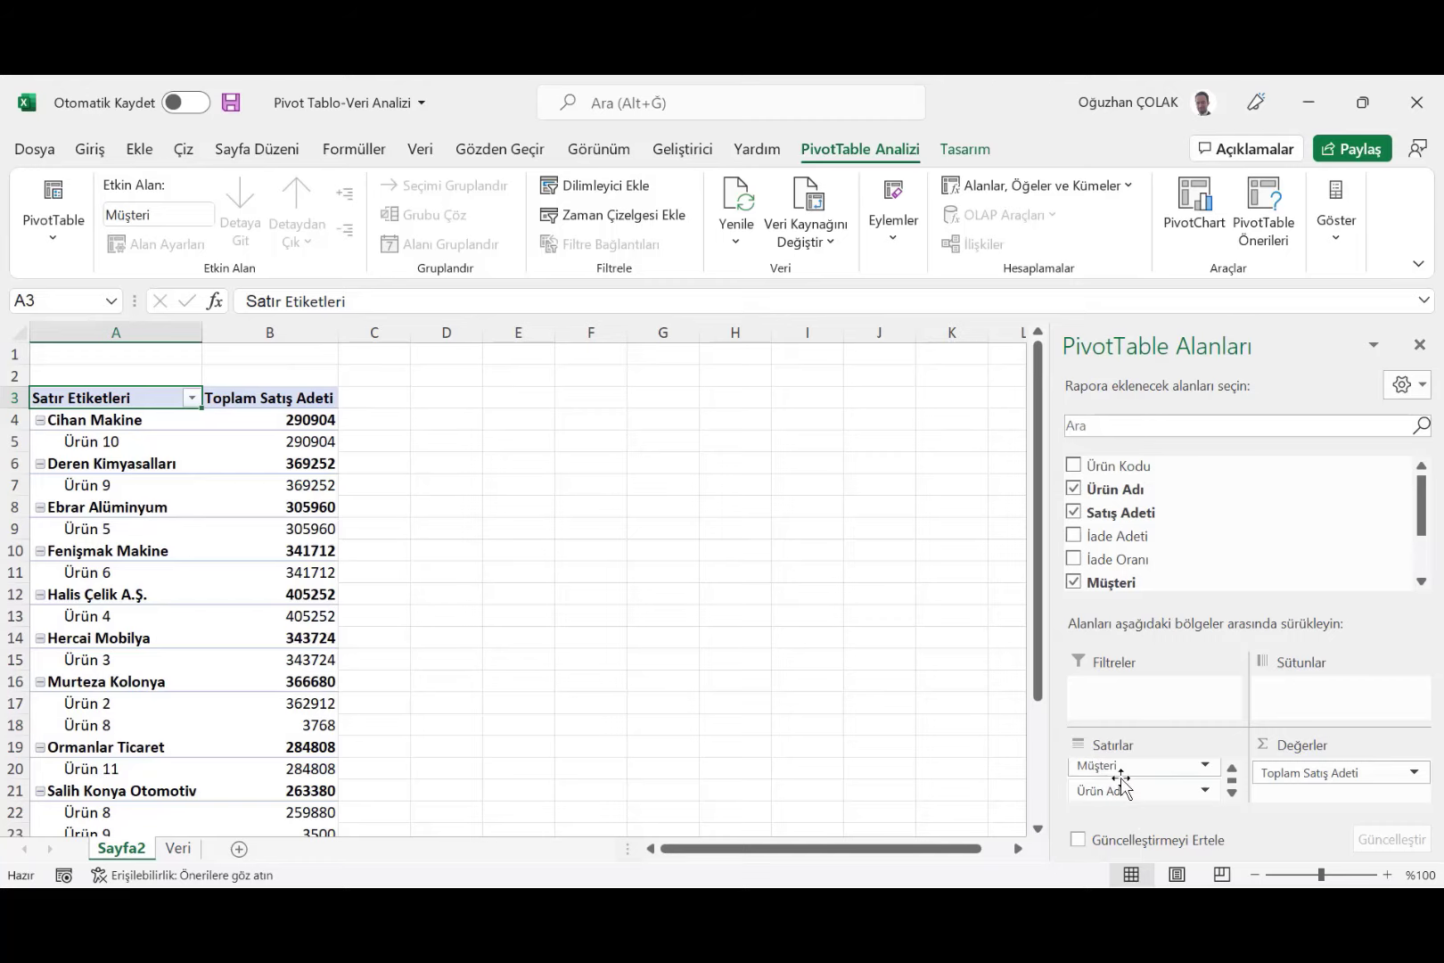
{"action": "left_click_drag", "start_coordinate": [1115, 765], "coordinate": [1129, 802]}
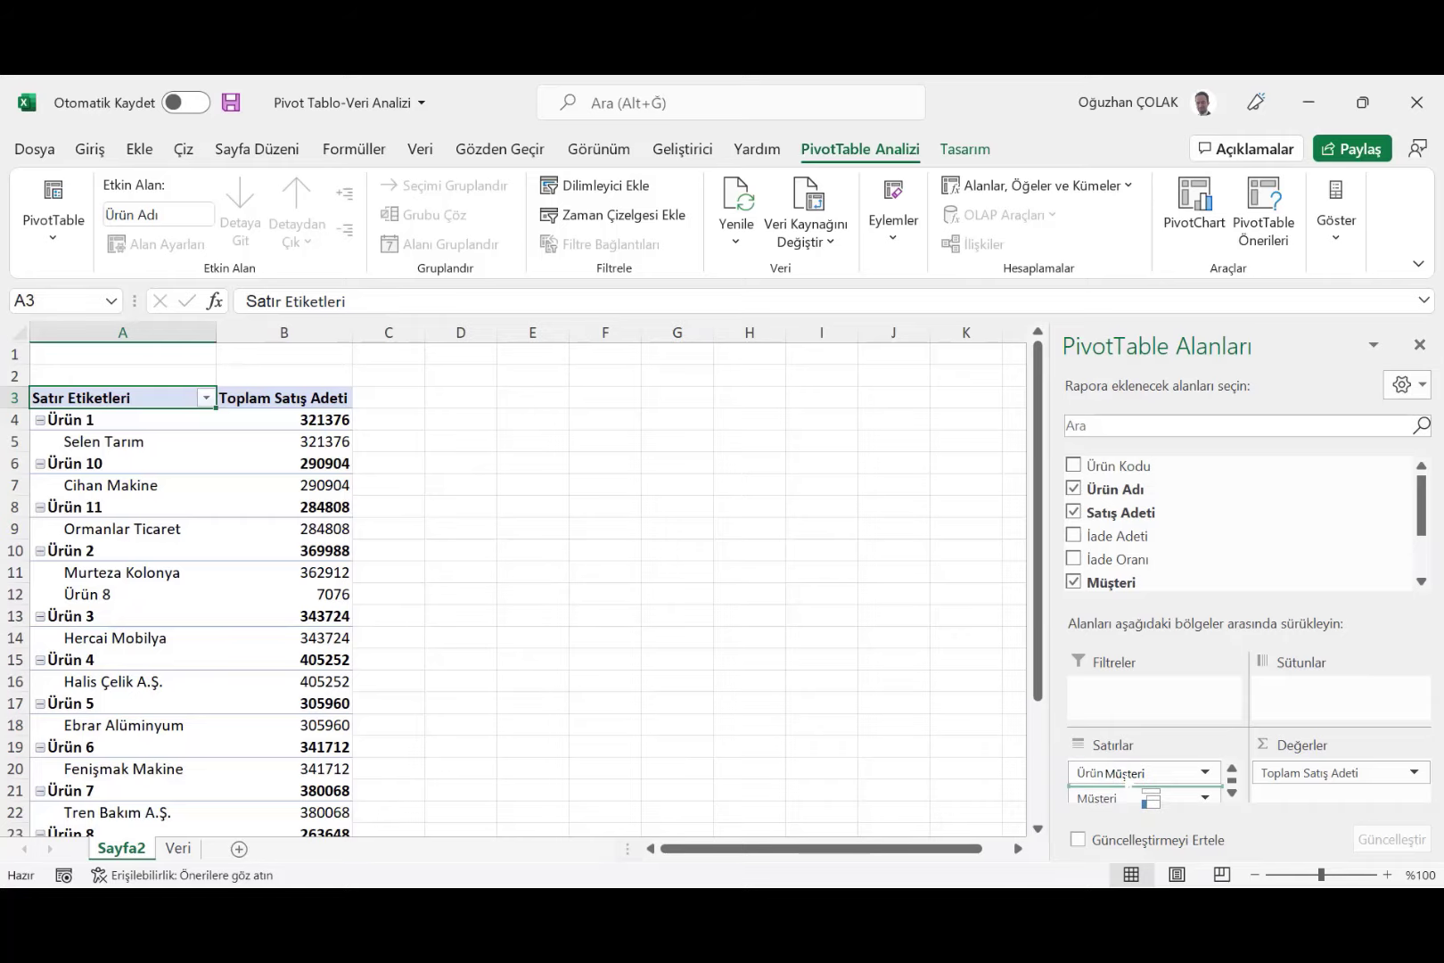
{"action": "left_click_drag", "start_coordinate": [1124, 791], "coordinate": [1130, 781]}
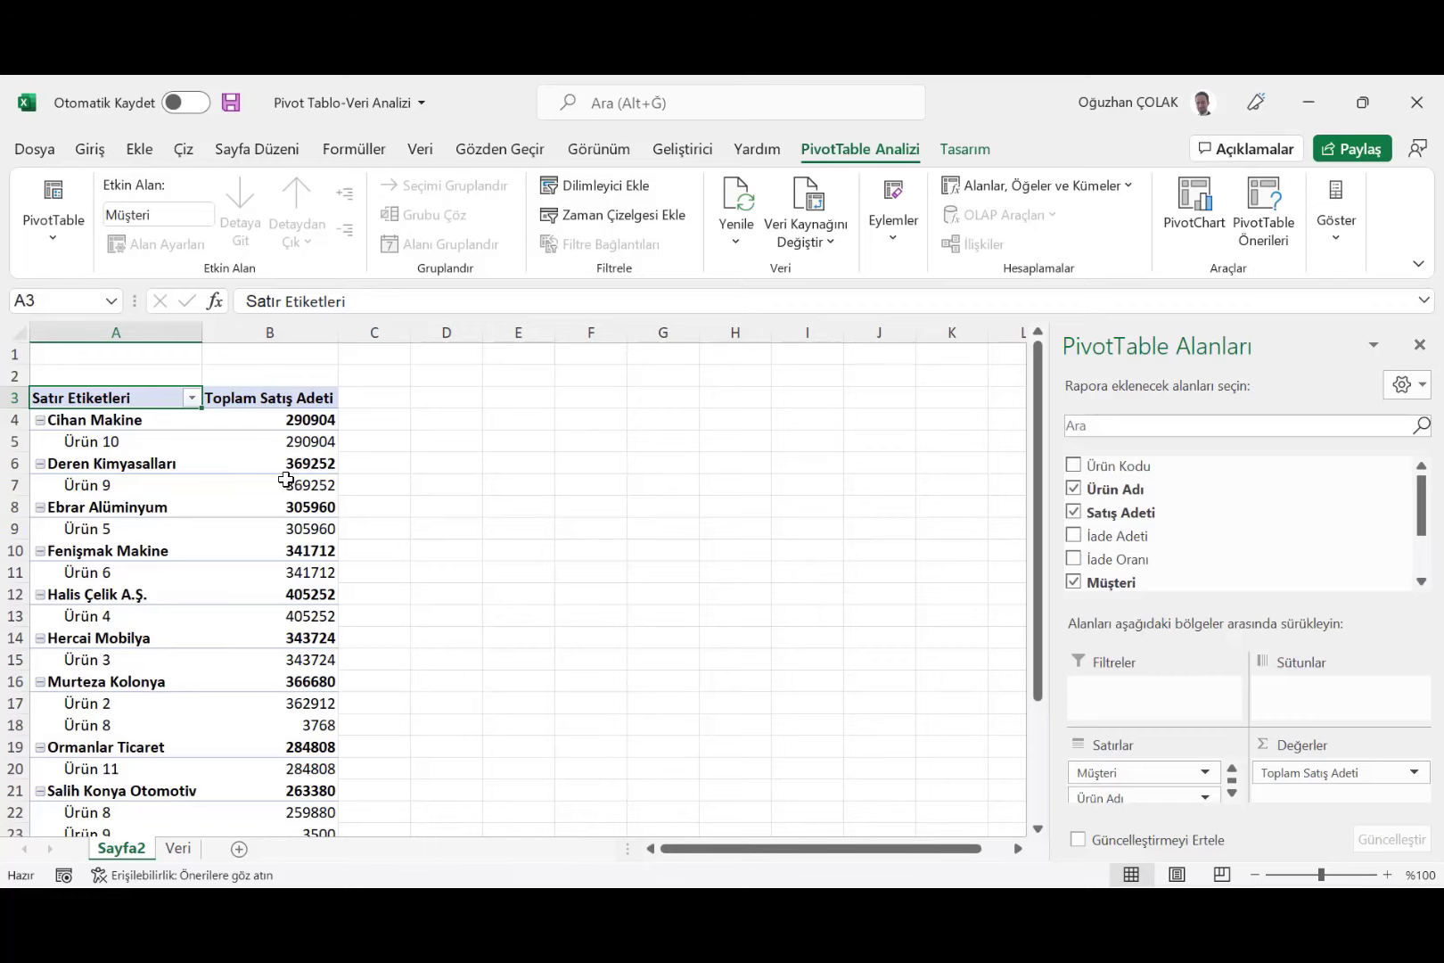
{"action": "left_click_drag", "start_coordinate": [1125, 771], "coordinate": [1075, 568]}
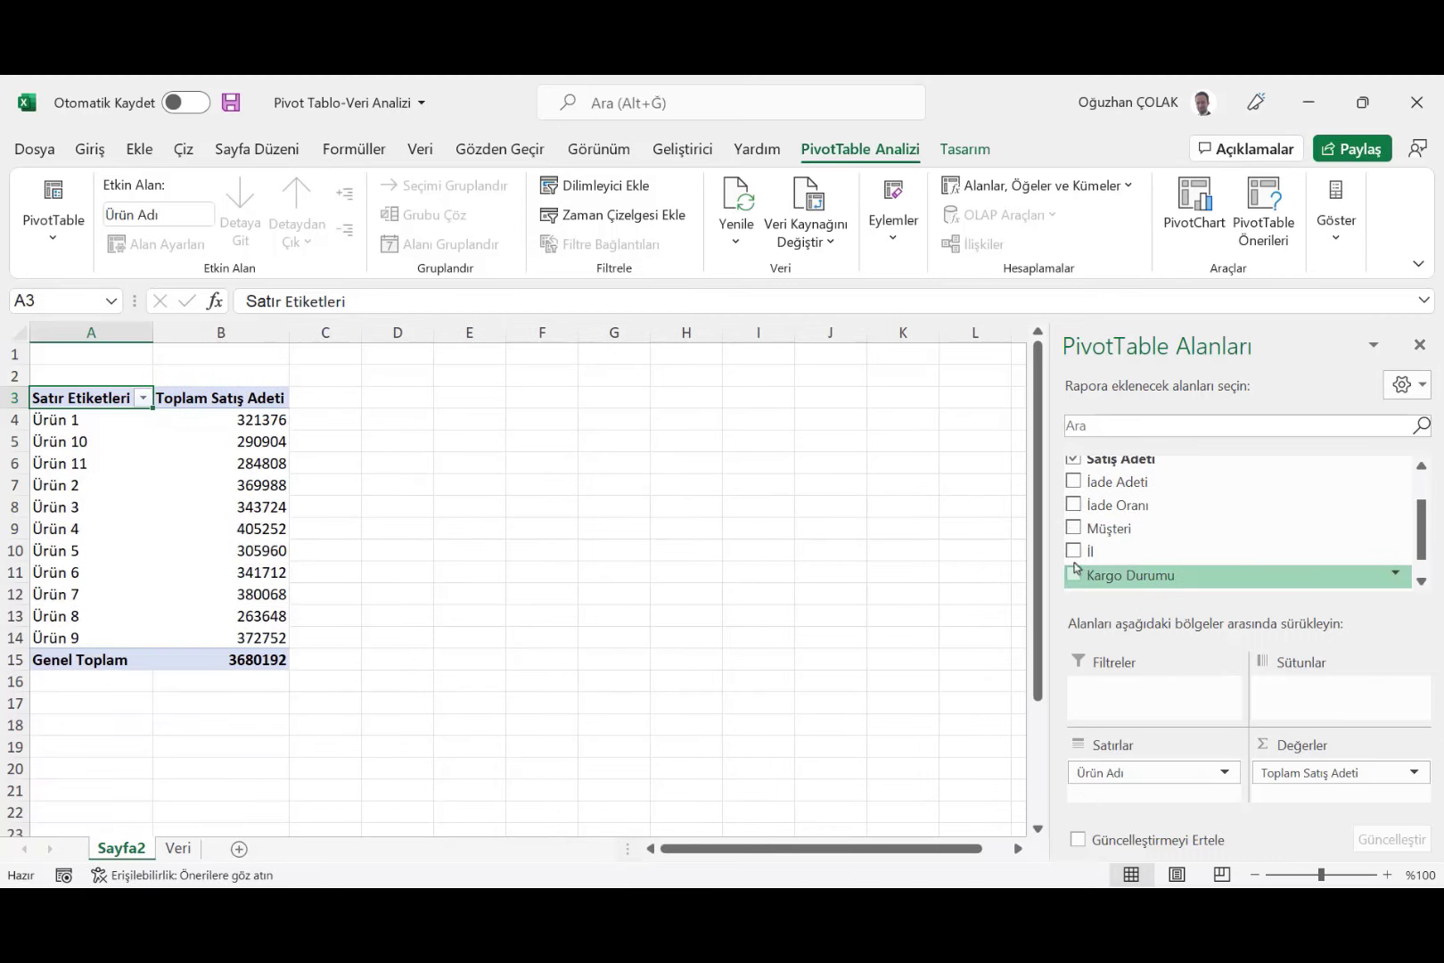
Step: Sort the products by Toplam Satış Adeti largest to smallest, with Ürün 4 (405252) first
{"action": "right_click", "coordinate": [257, 420]}
{"action": "left_click", "coordinate": [236, 426]}
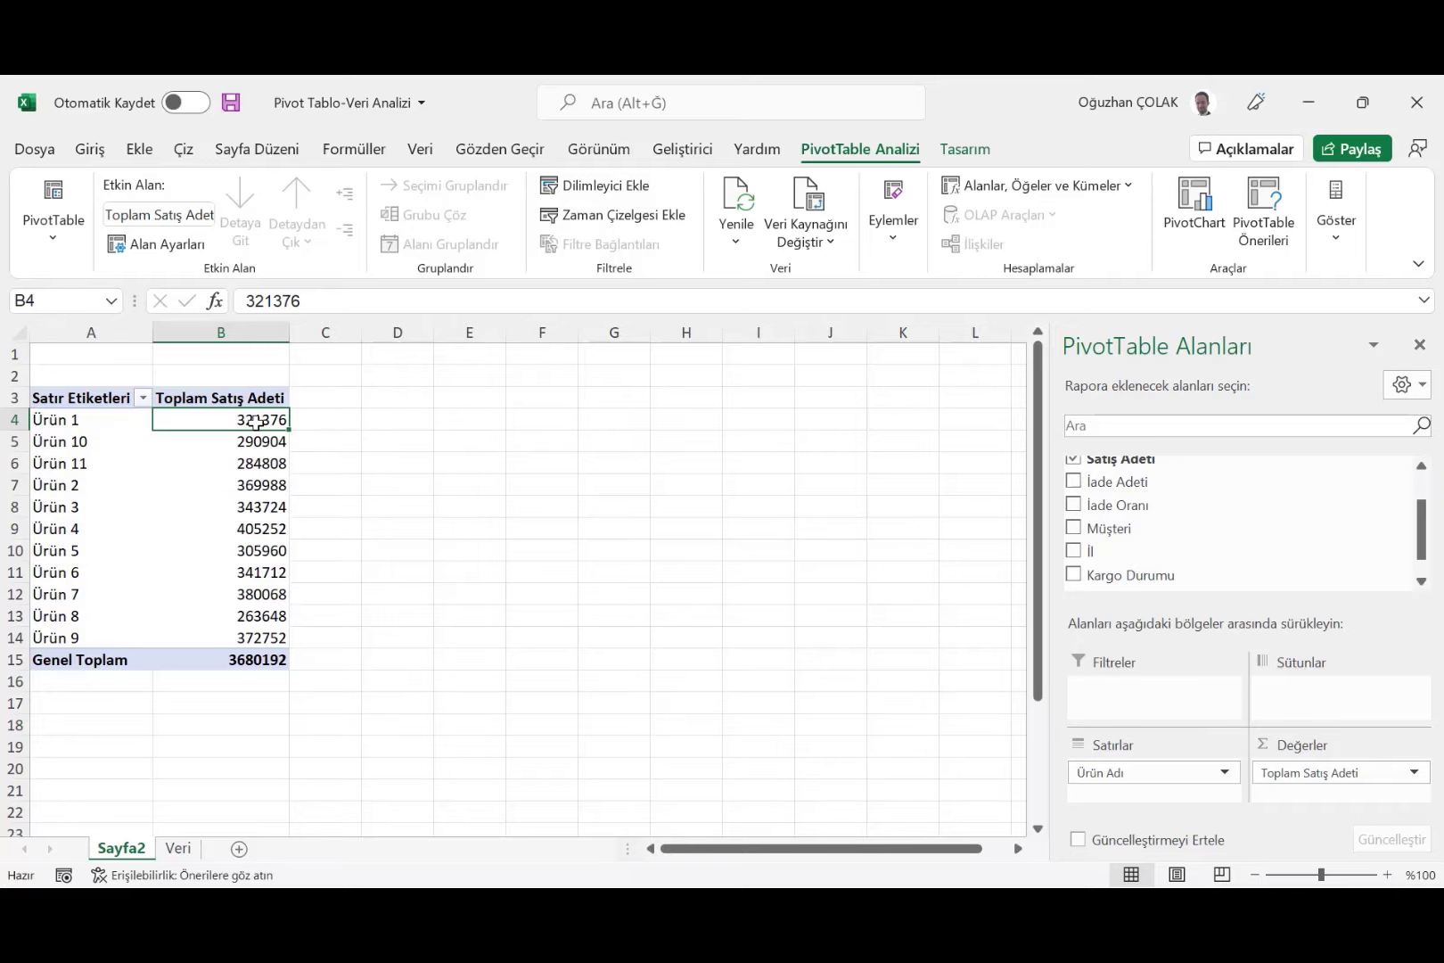
{"action": "right_click", "coordinate": [256, 422]}
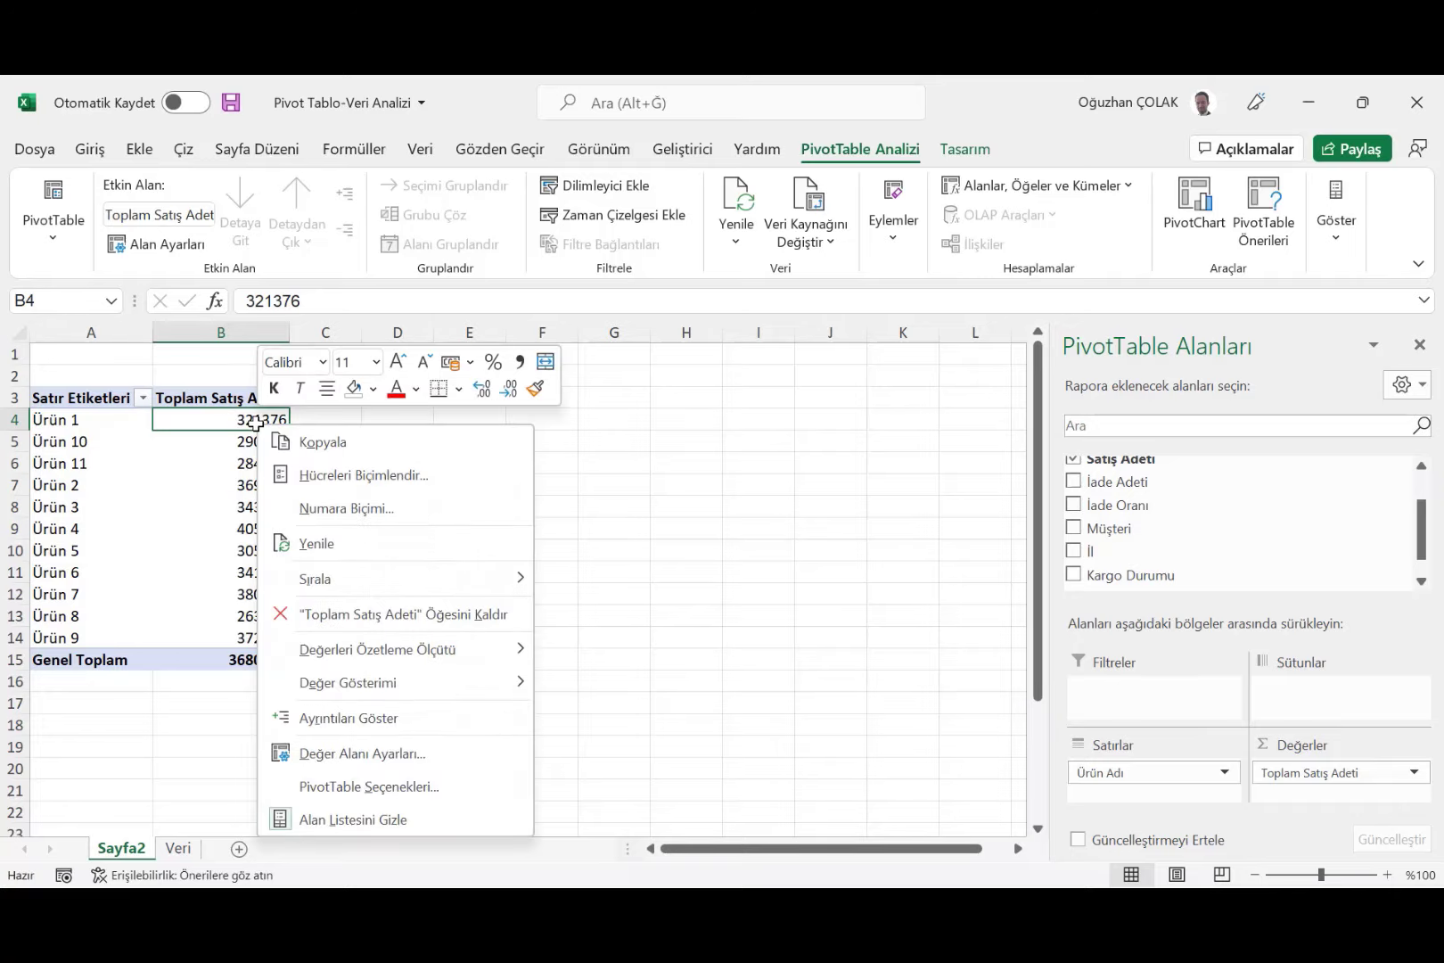
{"action": "mouse_move", "coordinate": [395, 577]}
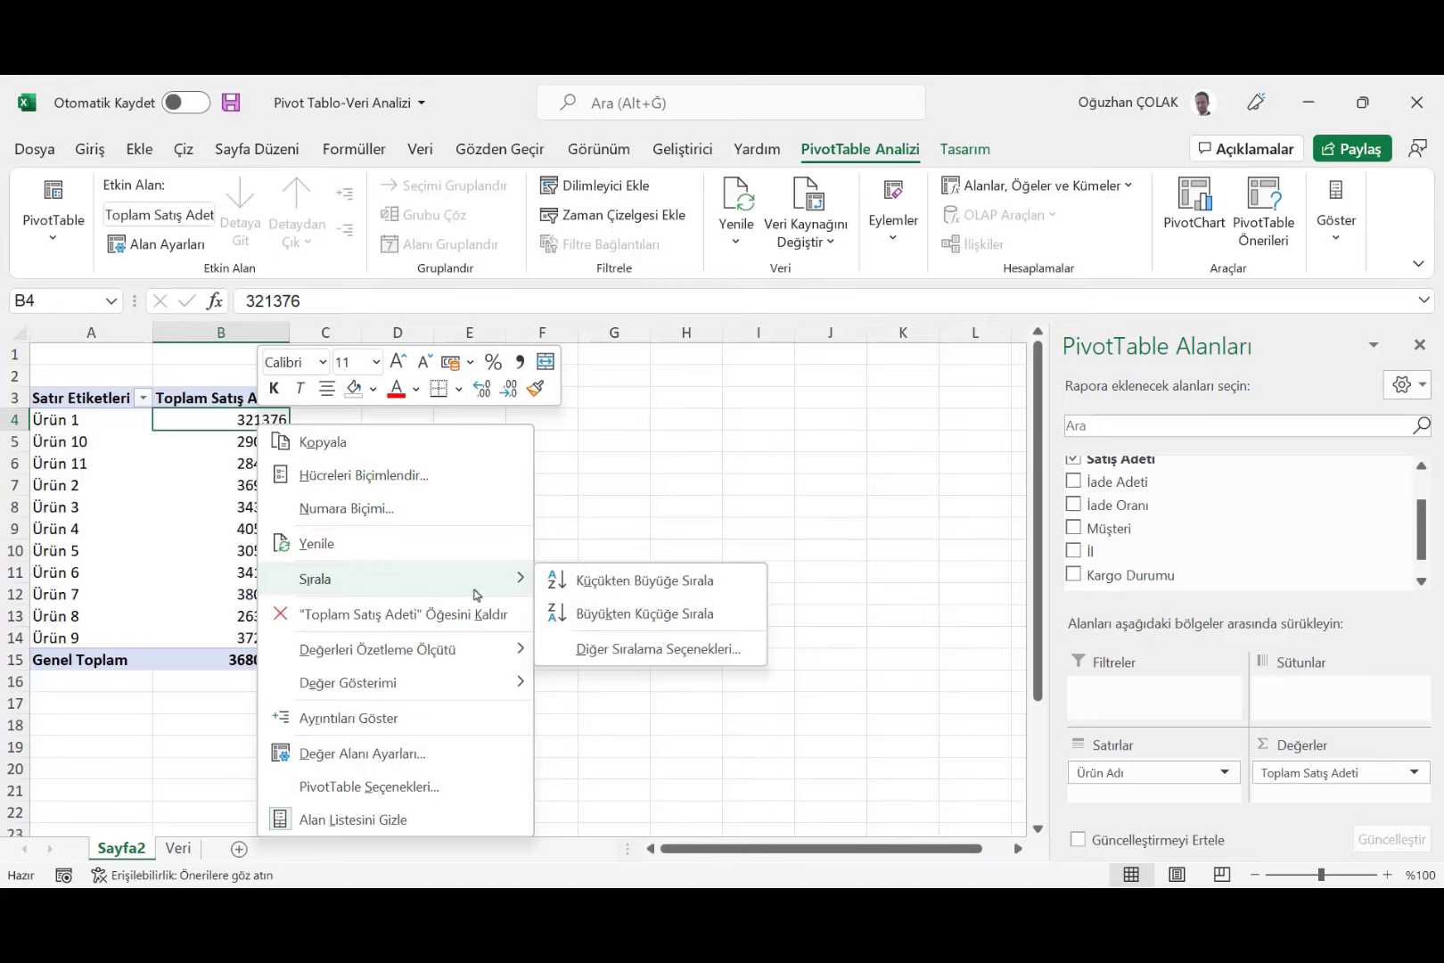
{"action": "left_click", "coordinate": [602, 615]}
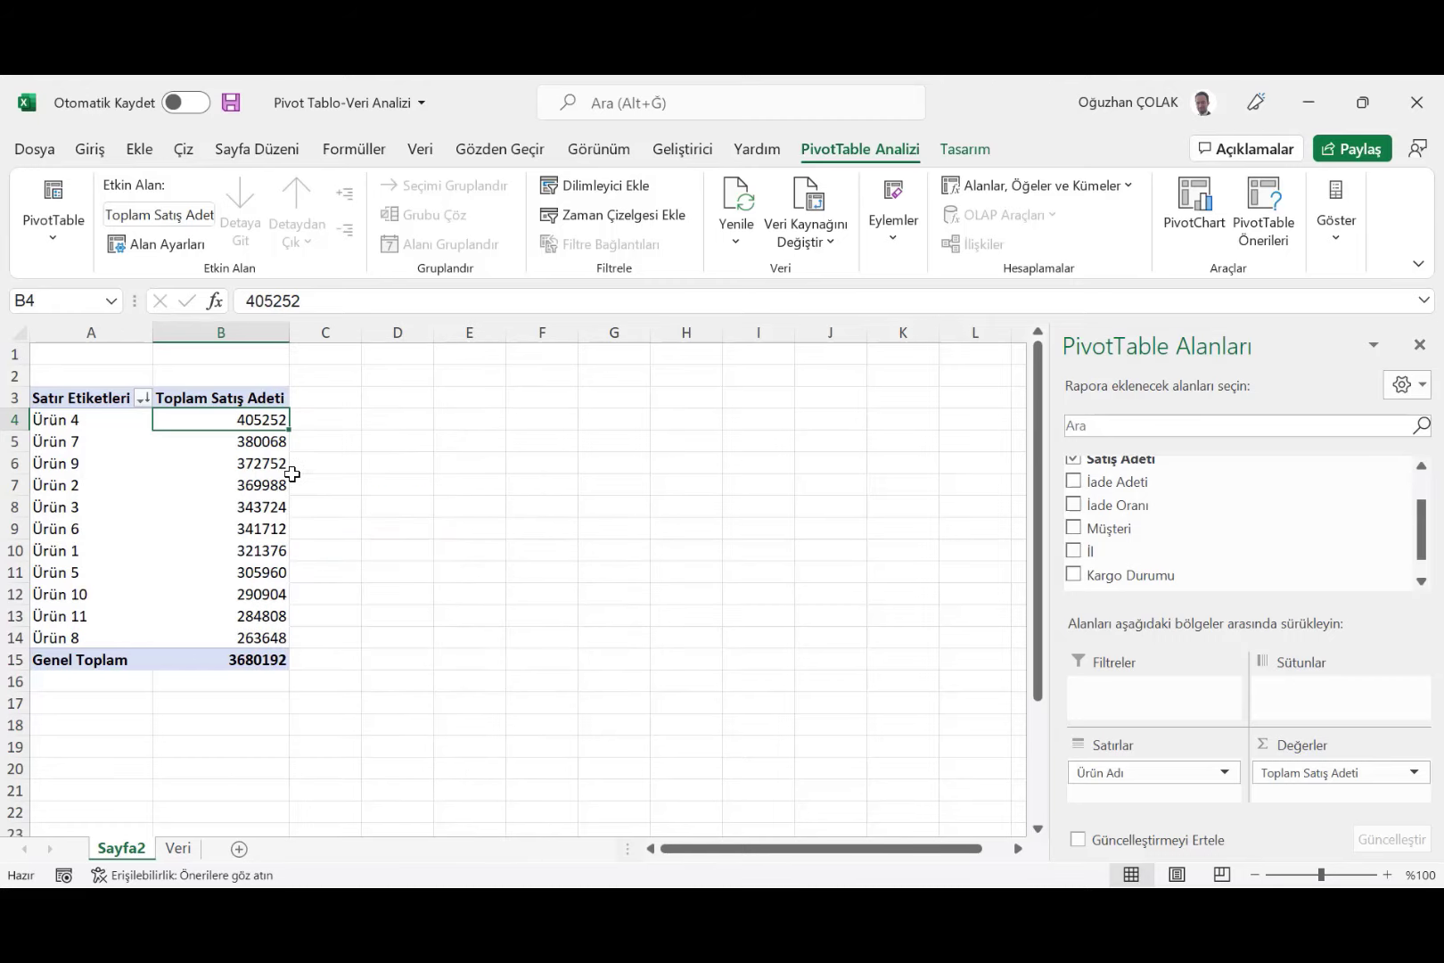
{"action": "left_click_drag", "start_coordinate": [67, 419], "coordinate": [72, 638]}
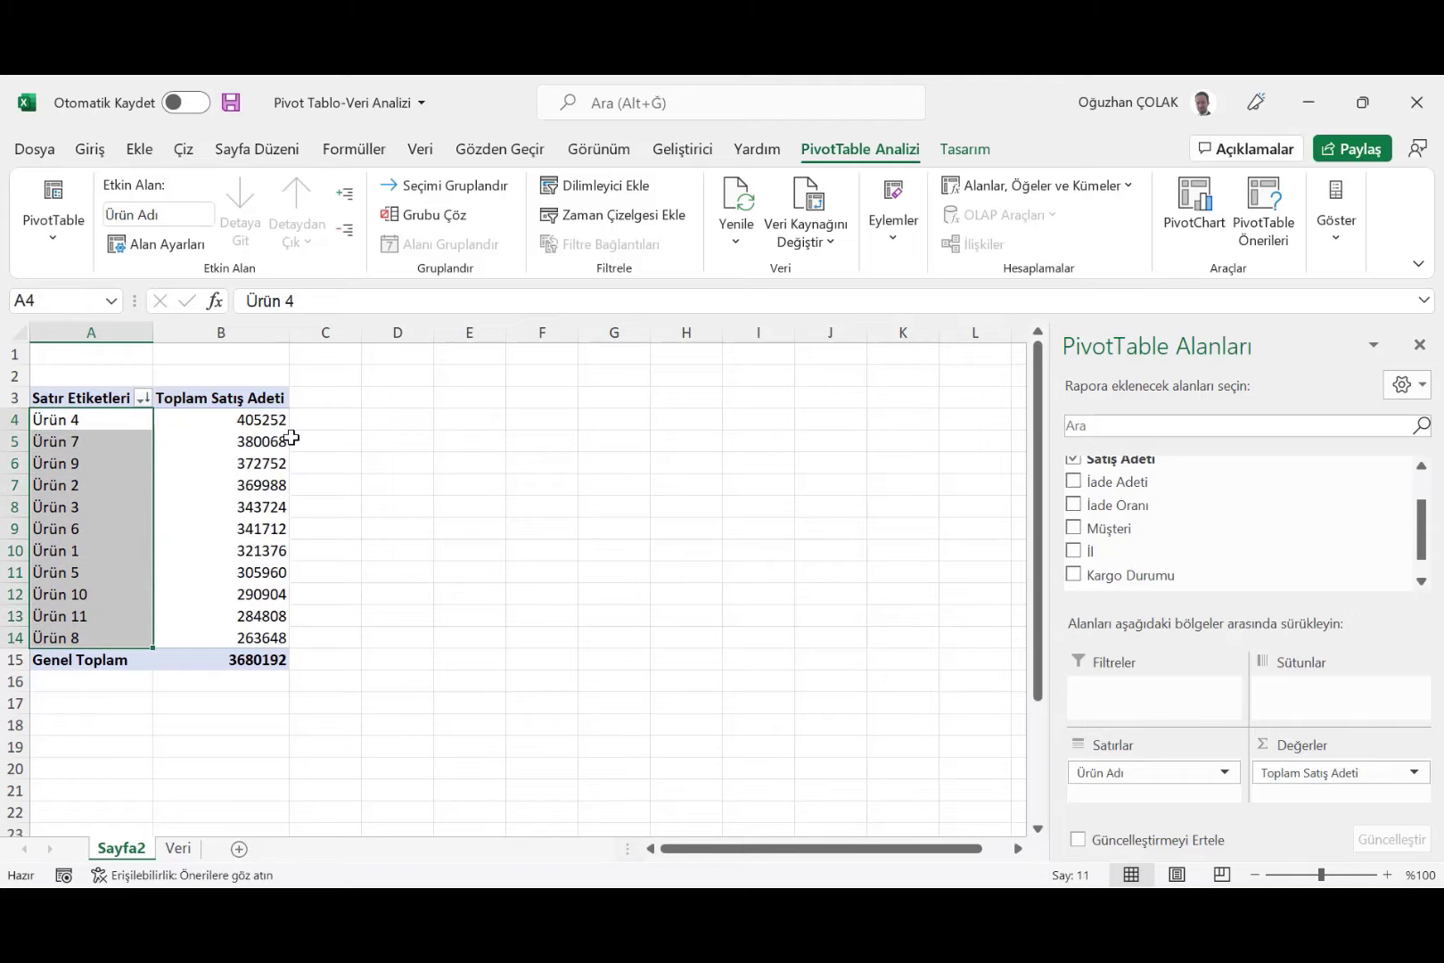
{"action": "left_click", "coordinate": [243, 417]}
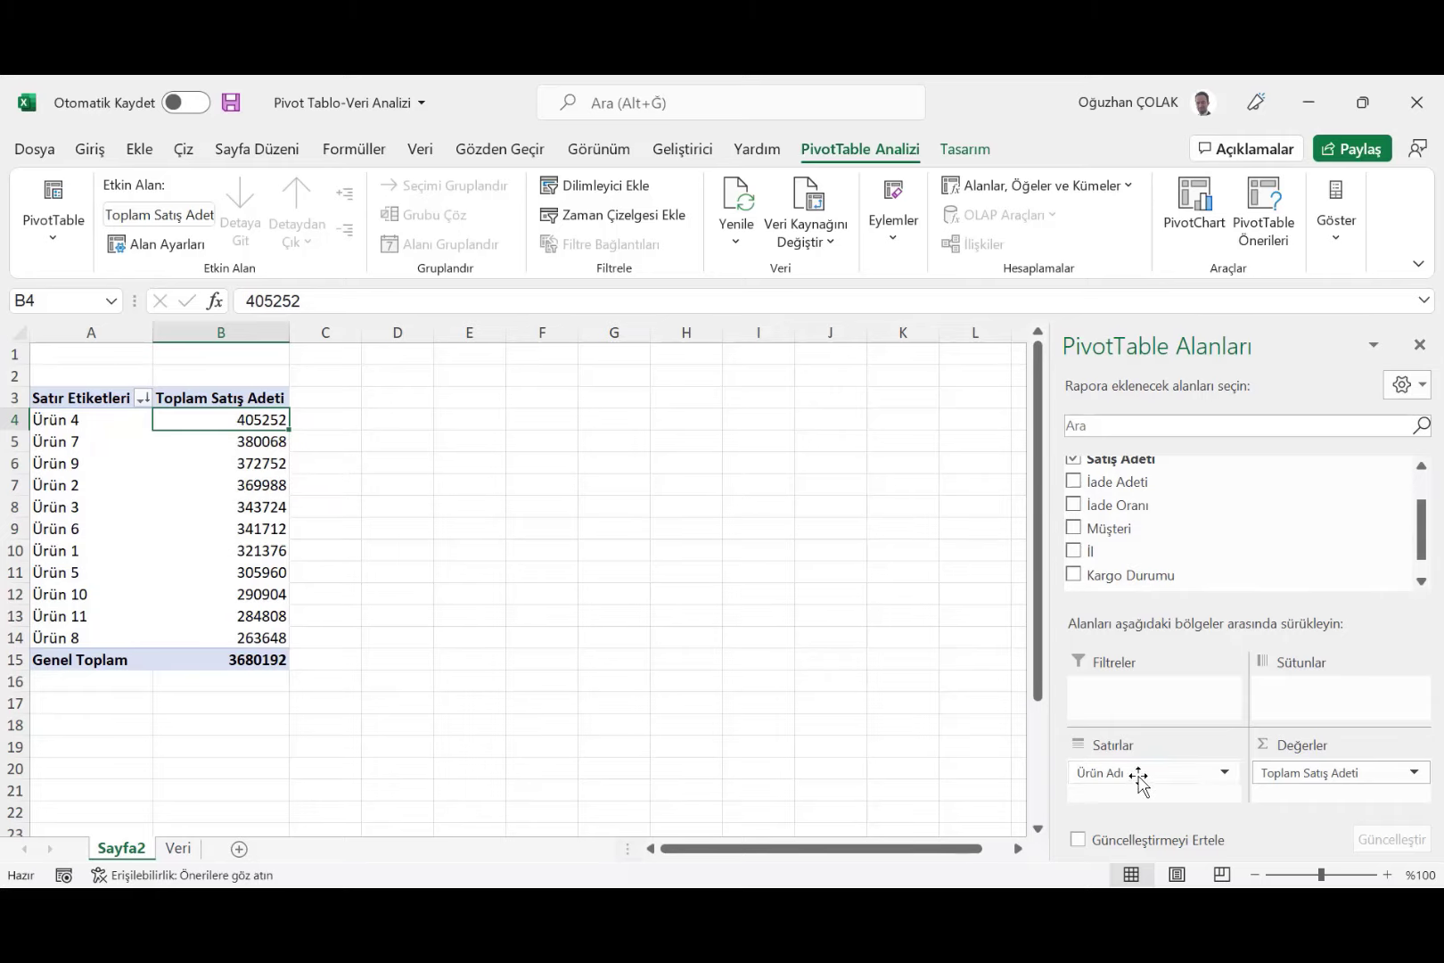
Step: Remove Ürün Adı from the rows and make Satış Adeti the row field instead
{"action": "left_click_drag", "start_coordinate": [1138, 776], "coordinate": [1180, 490]}
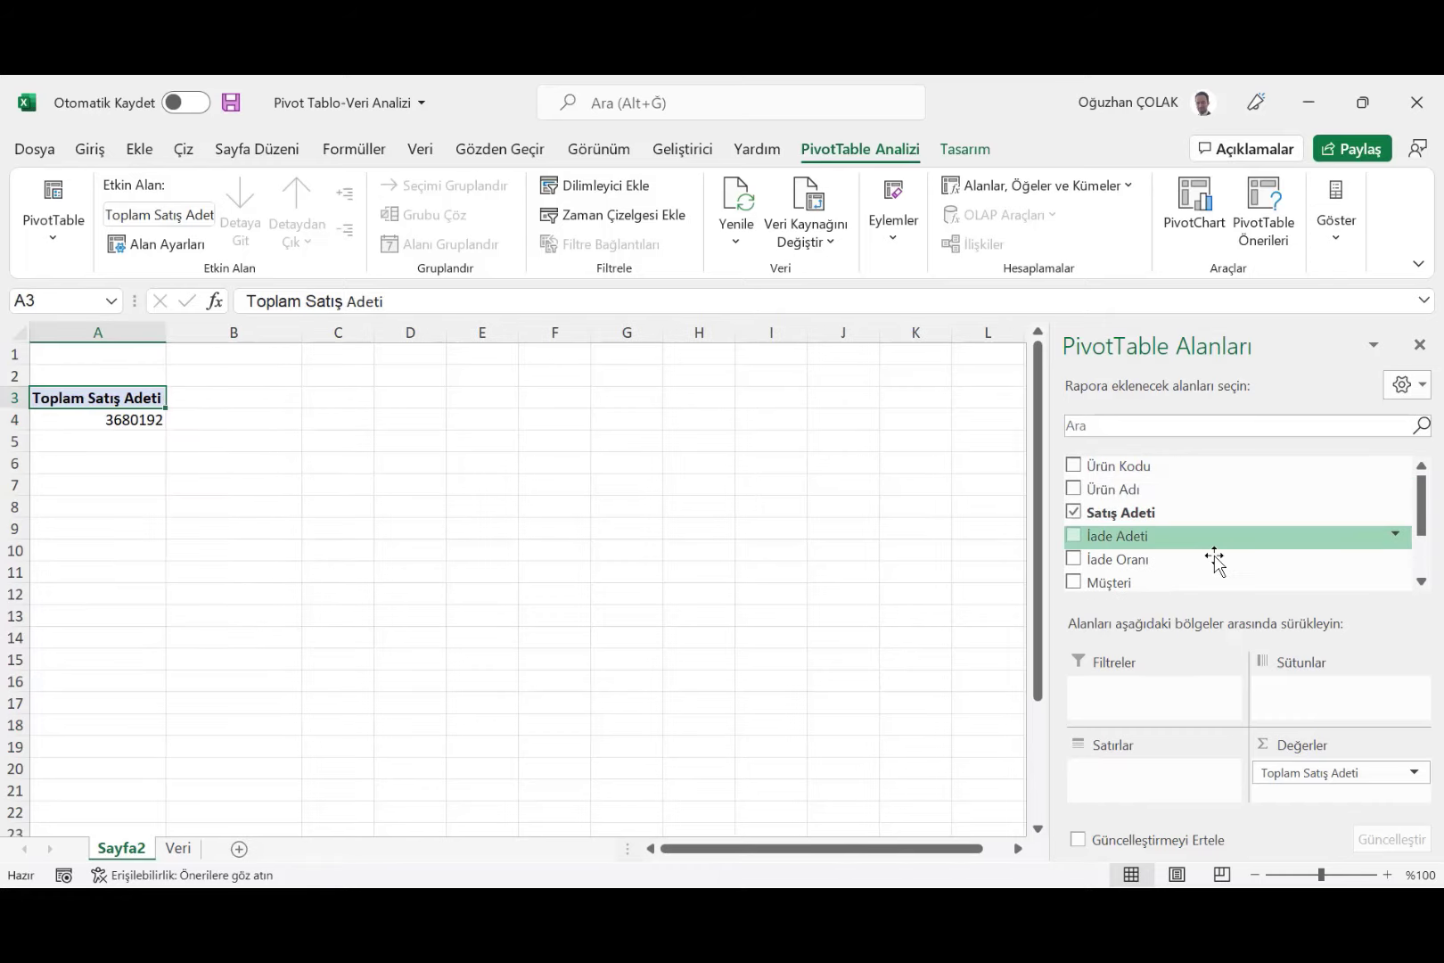
{"action": "left_click_drag", "start_coordinate": [1334, 775], "coordinate": [1175, 782]}
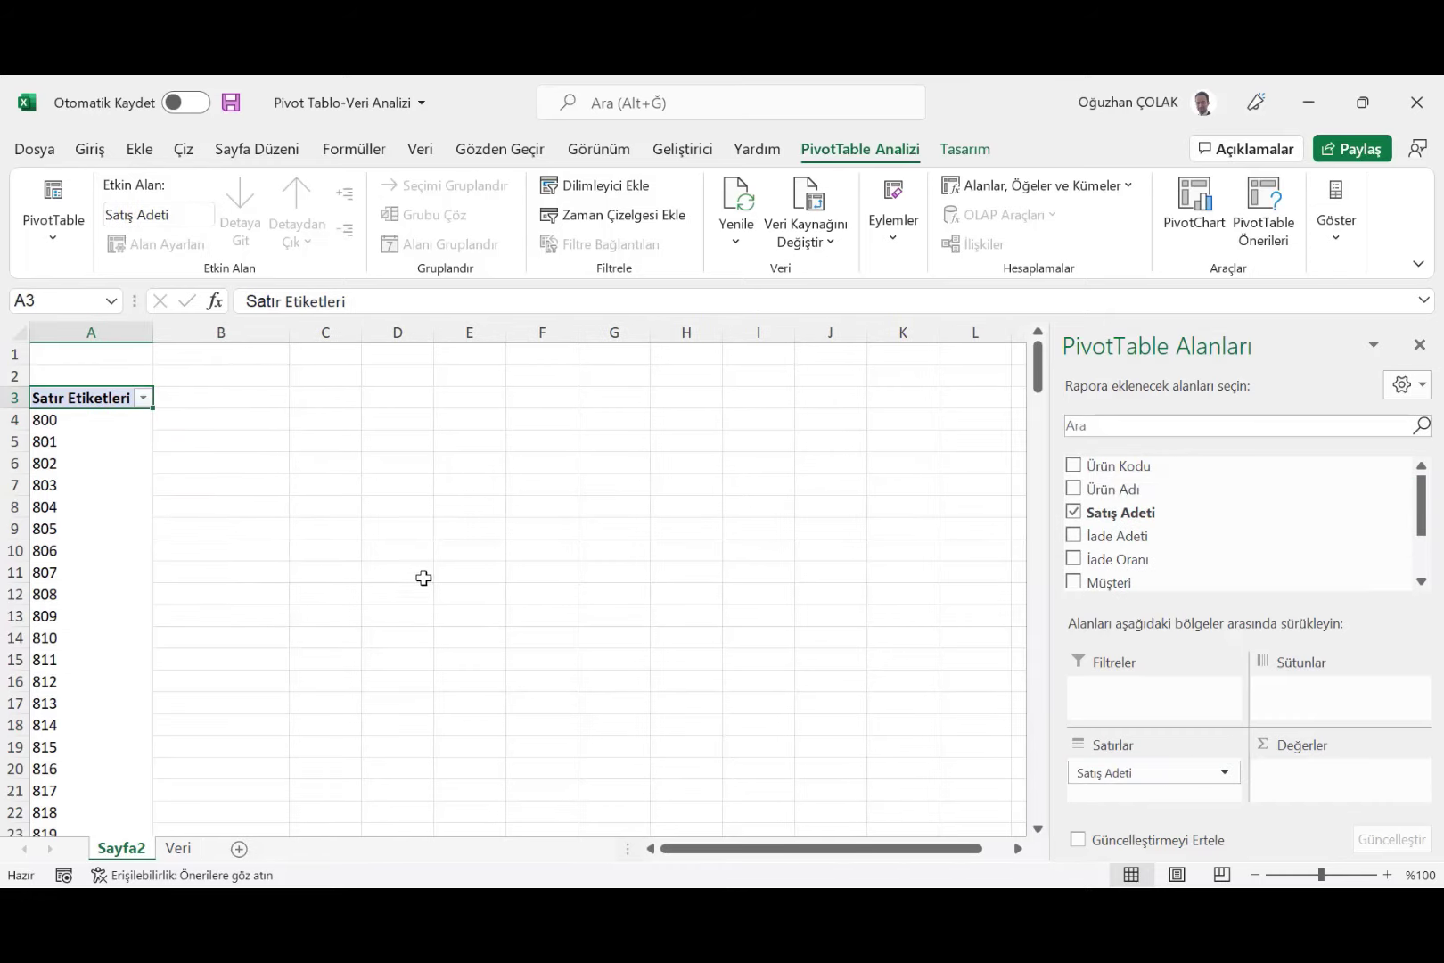
{"action": "left_click", "coordinate": [75, 420]}
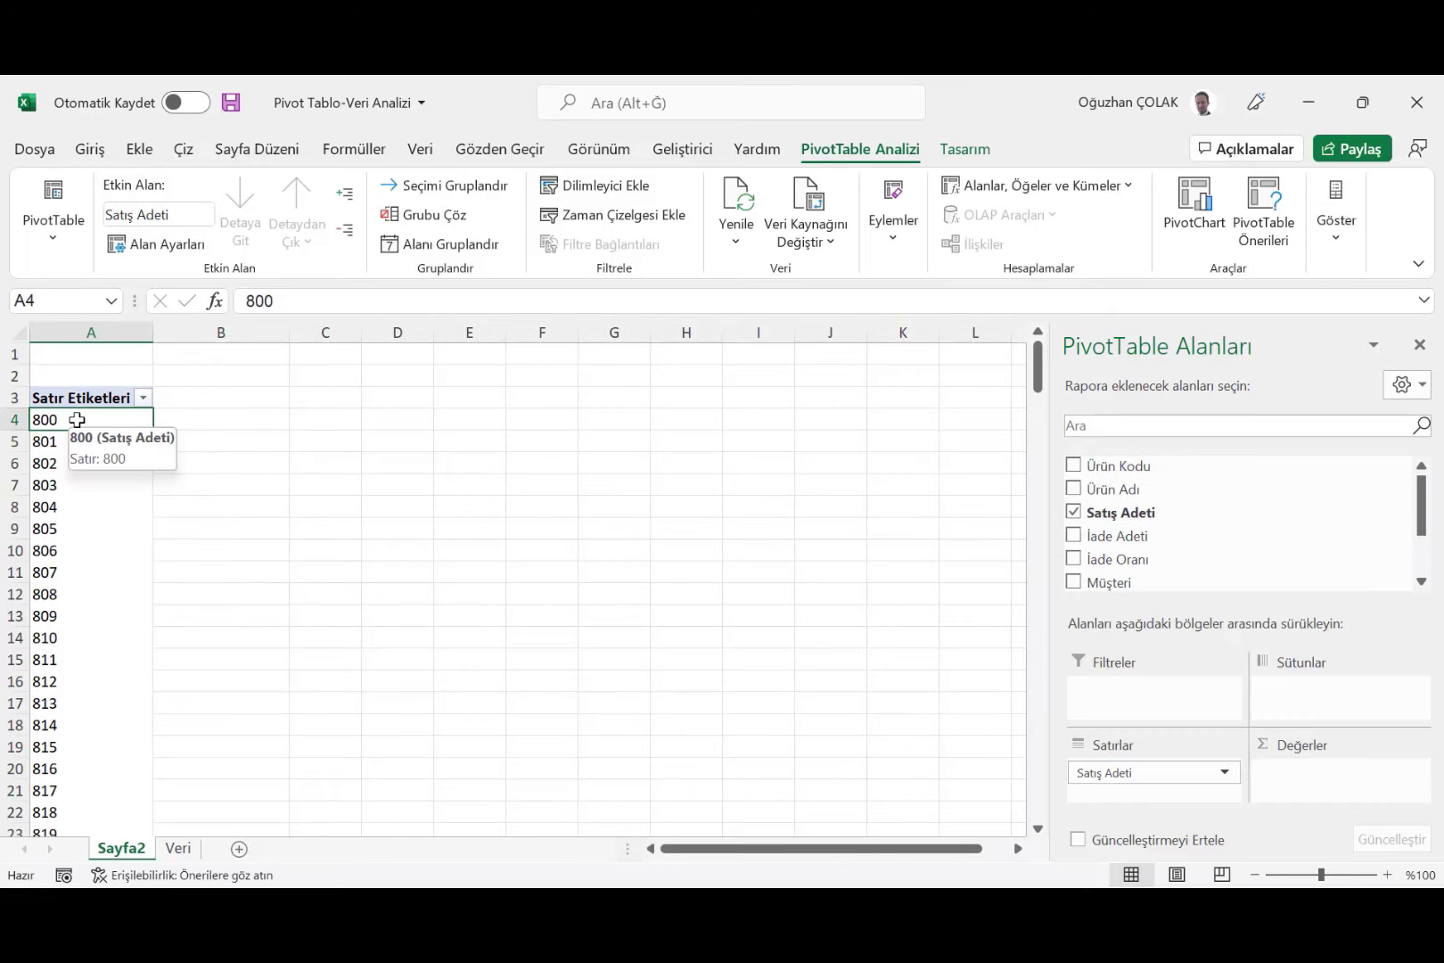
{"action": "key", "text": "ctrl+shift+Down"}
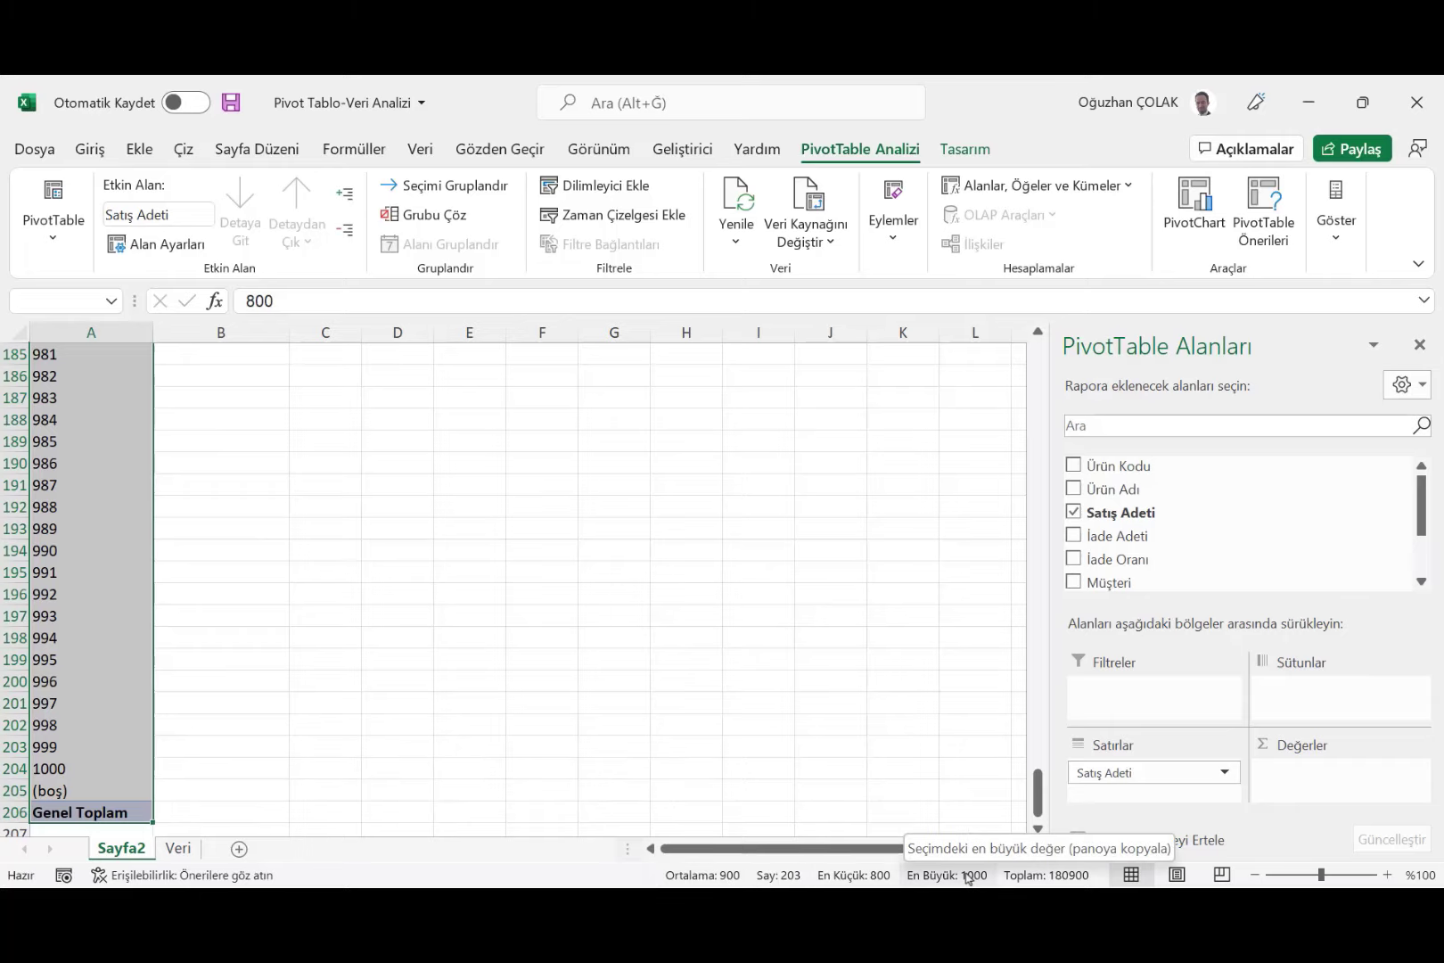
{"action": "left_click_drag", "start_coordinate": [1037, 789], "coordinate": [1056, 344]}
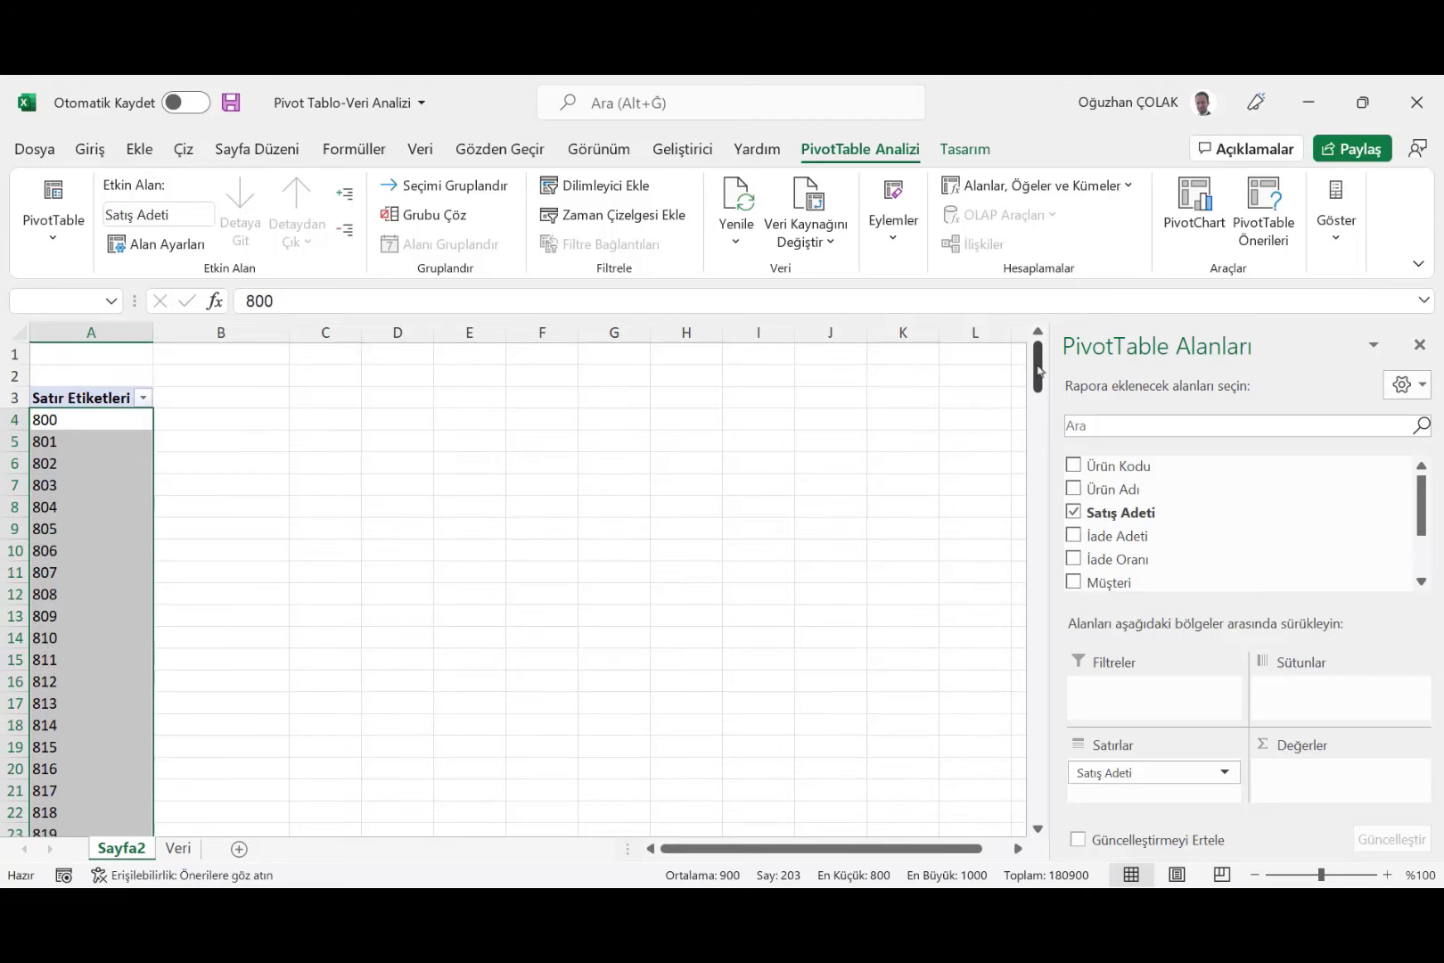
{"action": "left_click", "coordinate": [95, 422]}
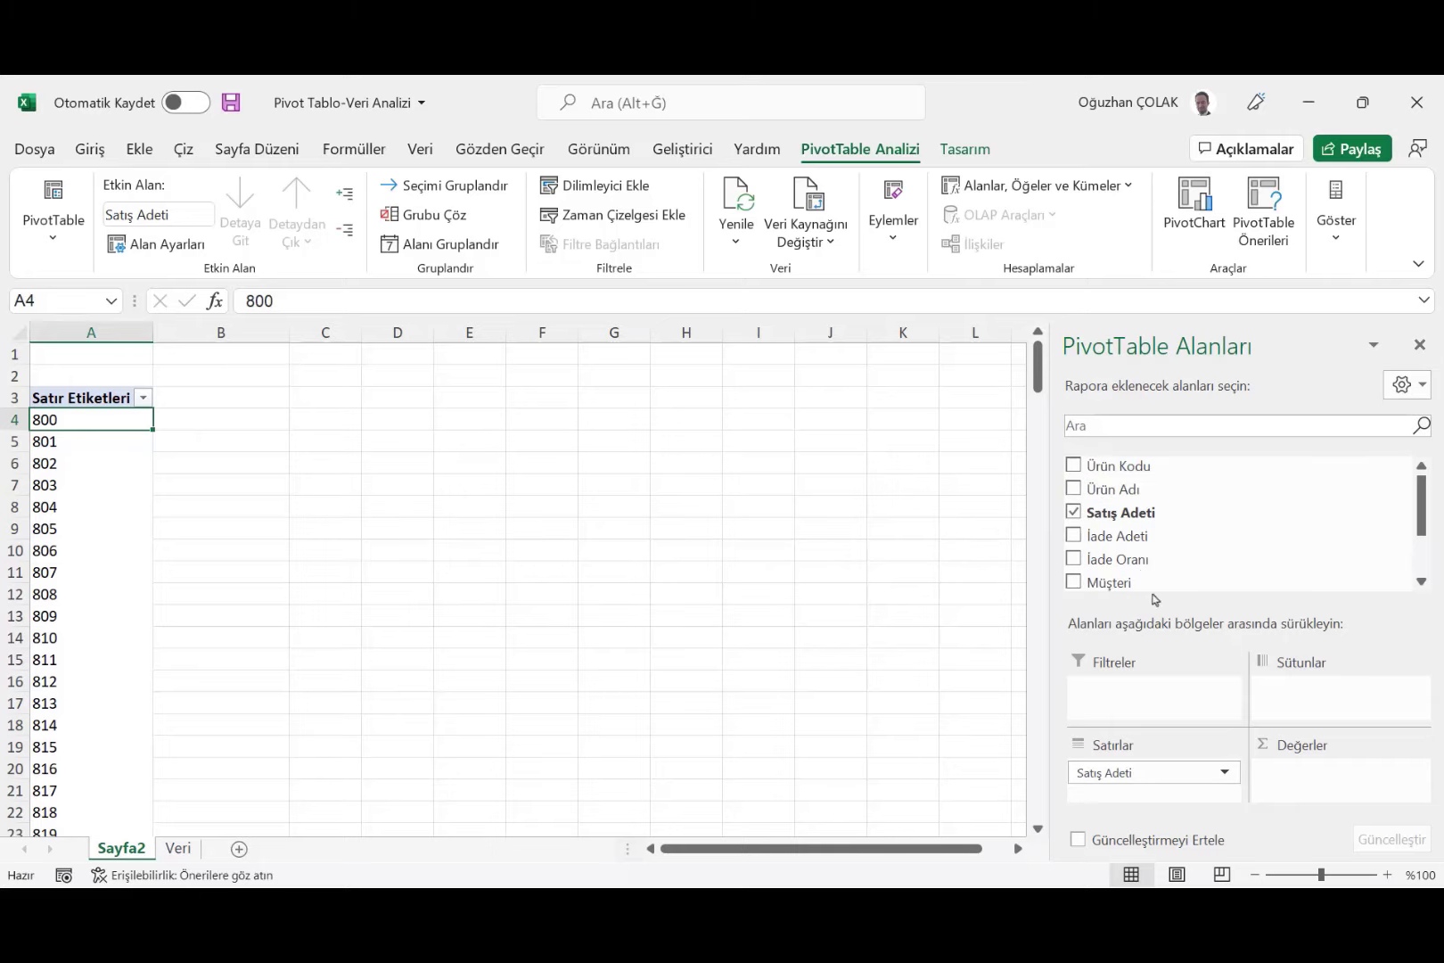
{"action": "mouse_move", "coordinate": [1121, 512]}
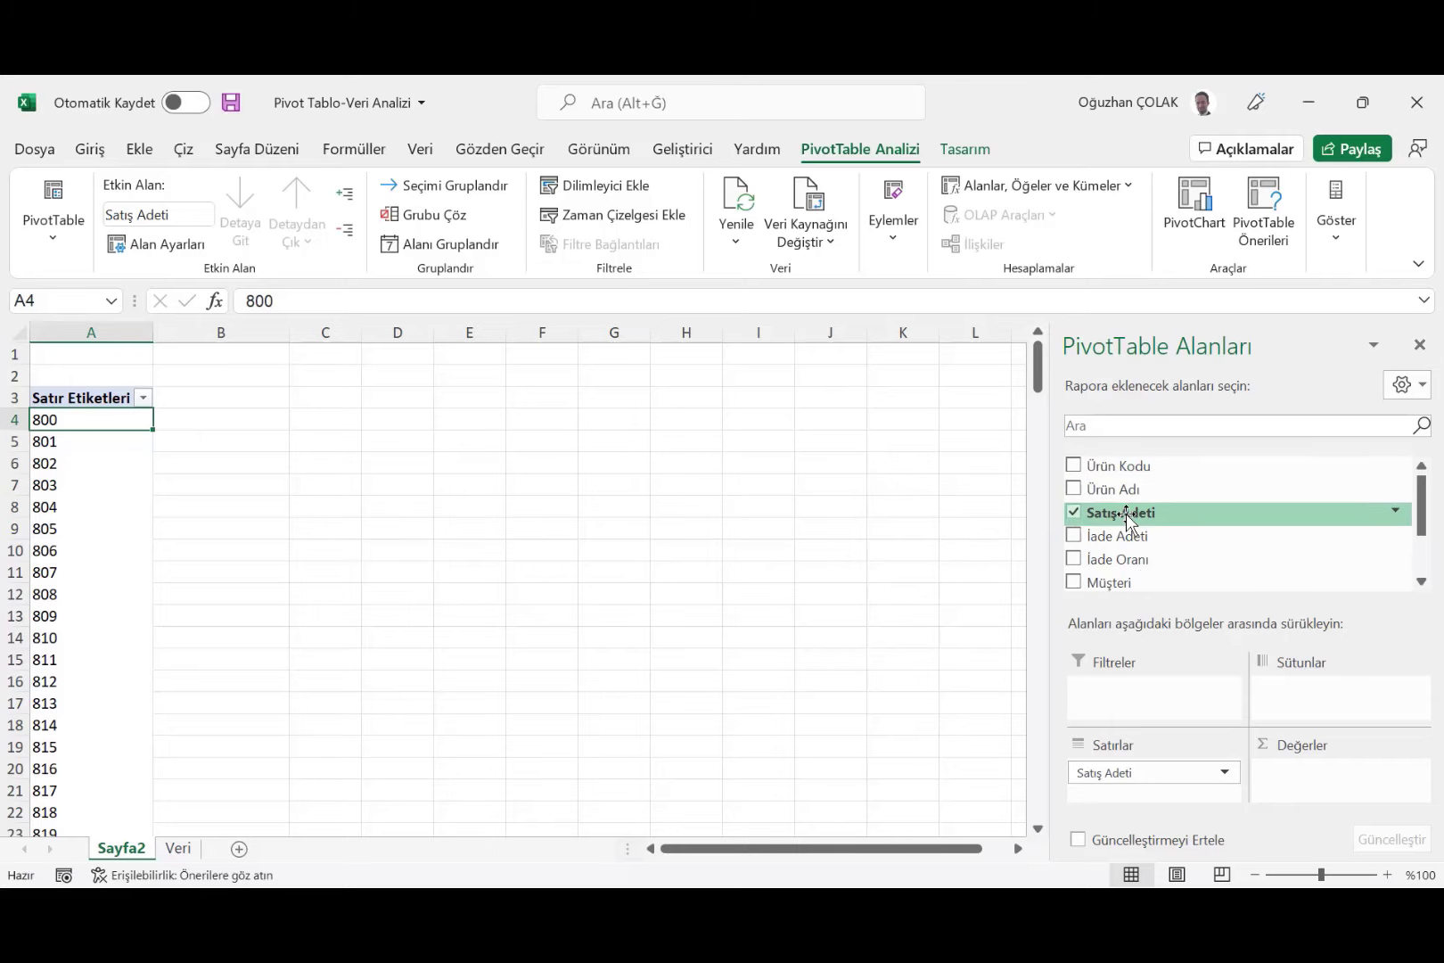
Step: Add Satış Adeti back into Values so each quantity shows its total, e.g. 800 → 28800
{"action": "key", "text": "ctrl"}
{"action": "left_click_drag", "start_coordinate": [1126, 514], "coordinate": [1341, 796]}
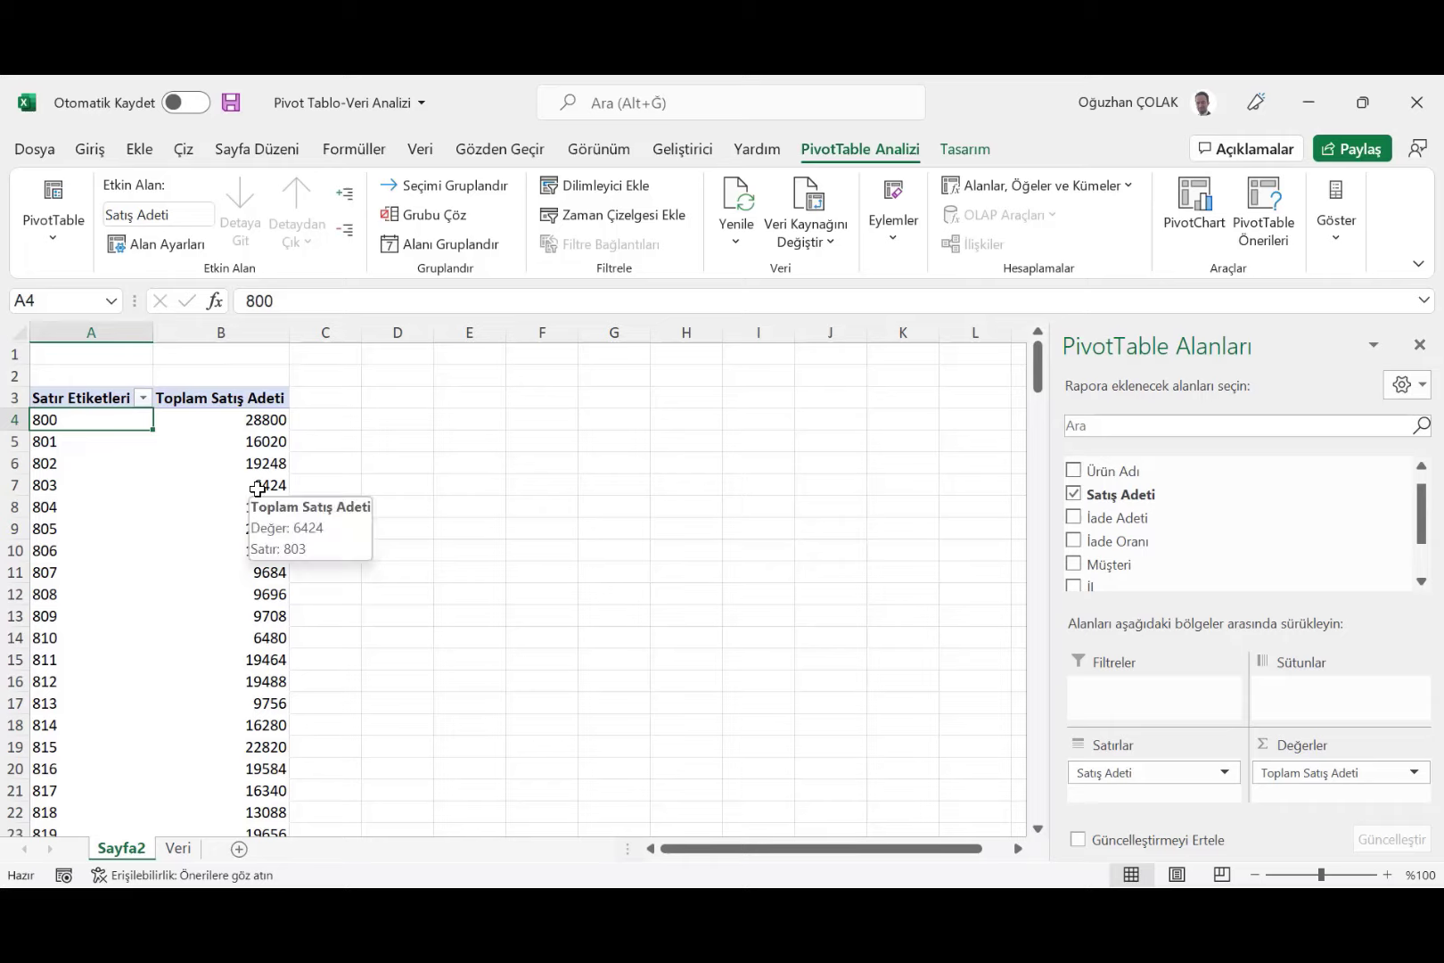
{"action": "left_click", "coordinate": [72, 443]}
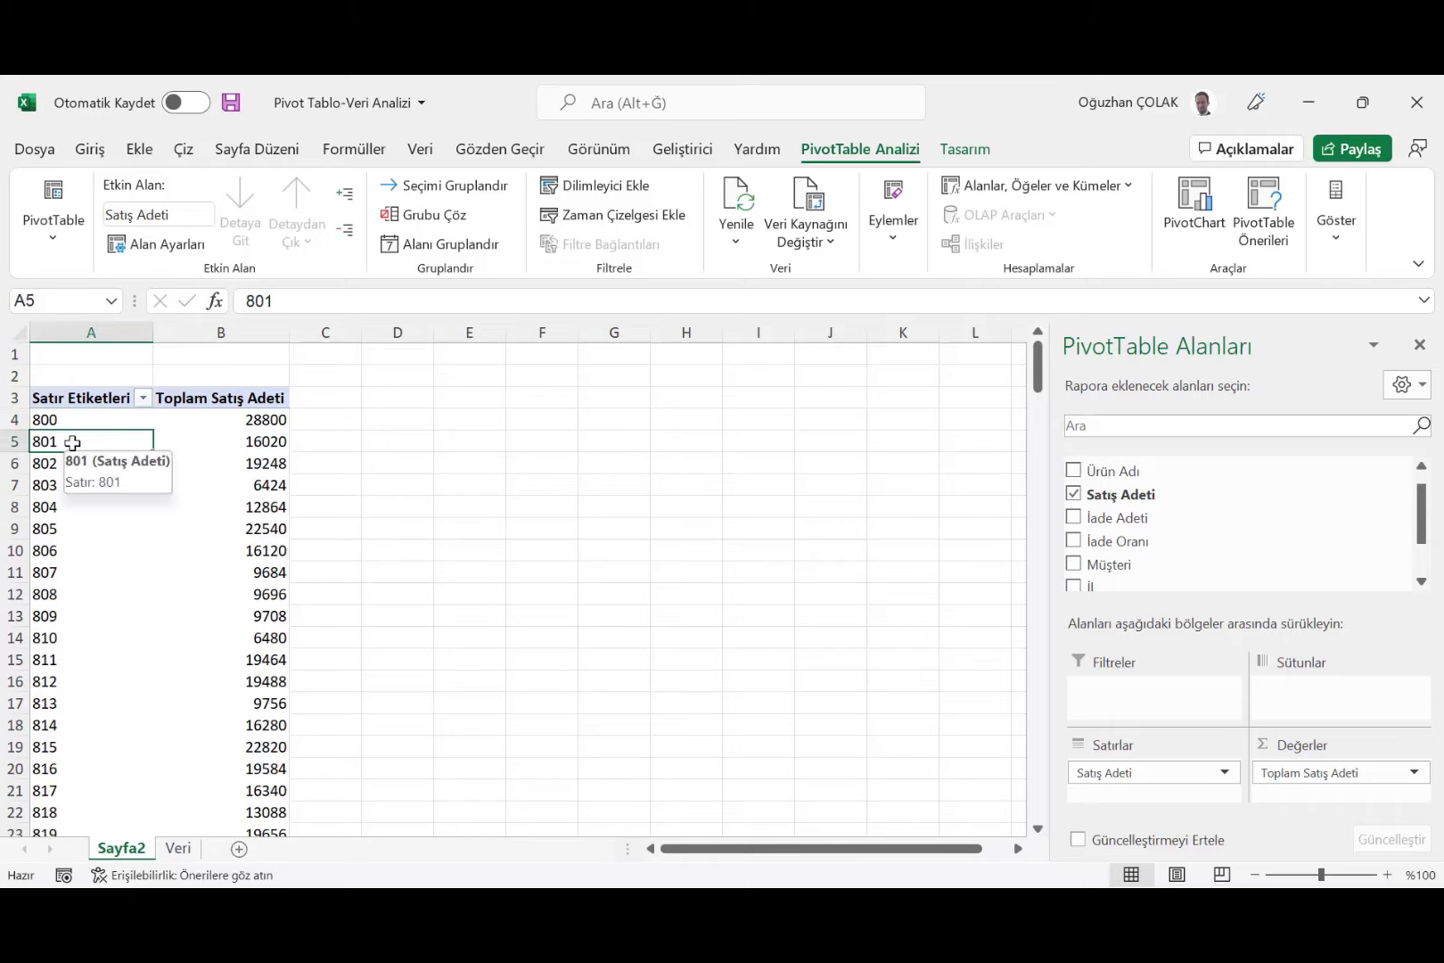
Step: Group the Satış Adeti row labels from 800 to 1000 in bands of 40
{"action": "right_click", "coordinate": [77, 445]}
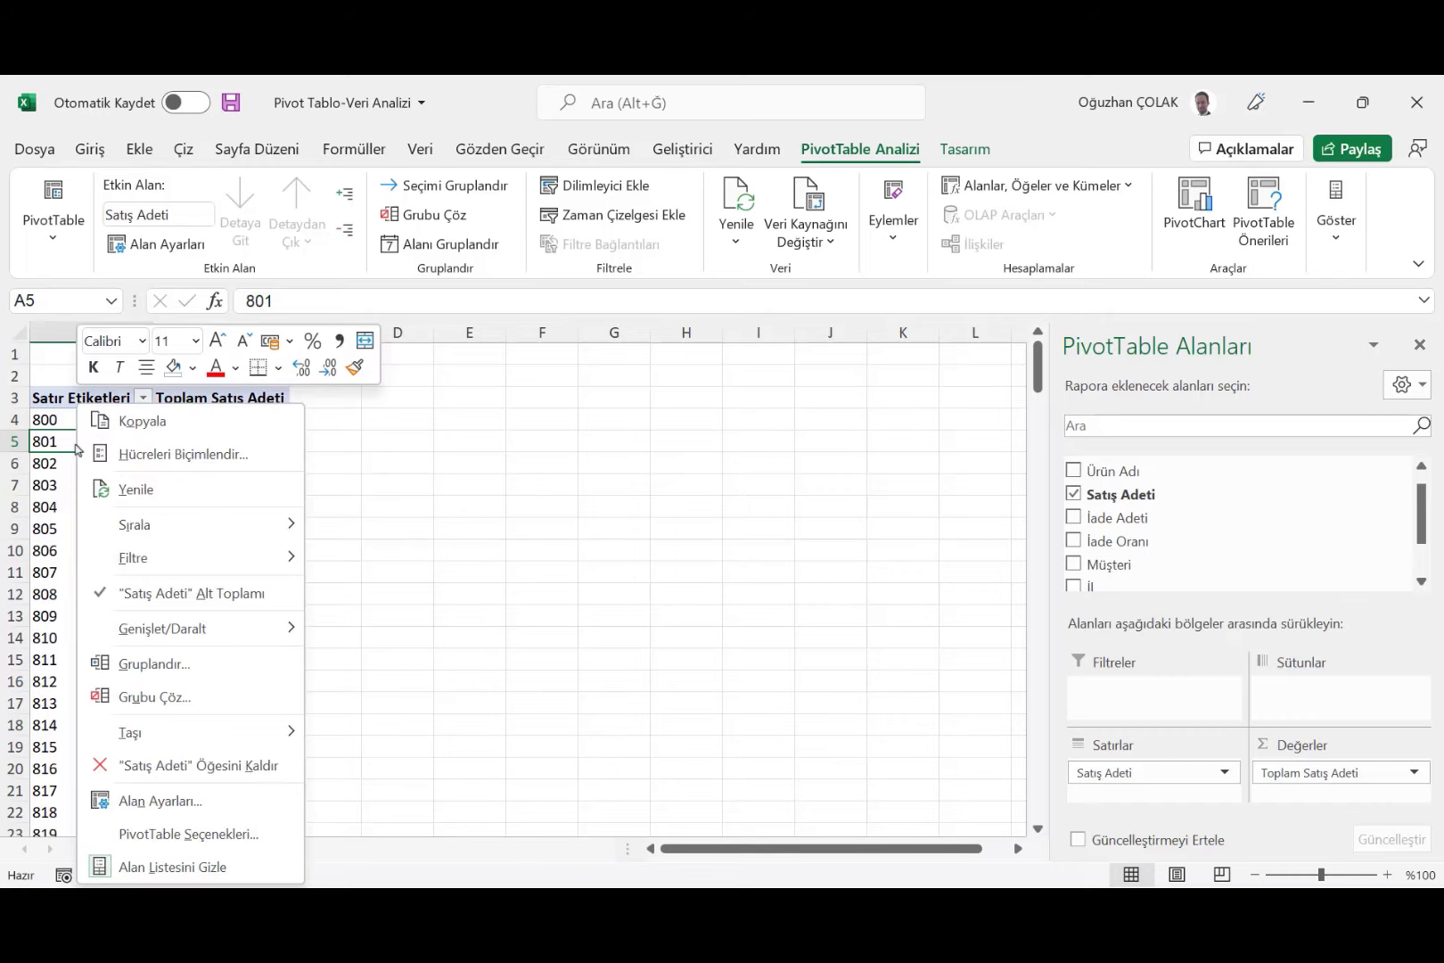
{"action": "left_click", "coordinate": [125, 664]}
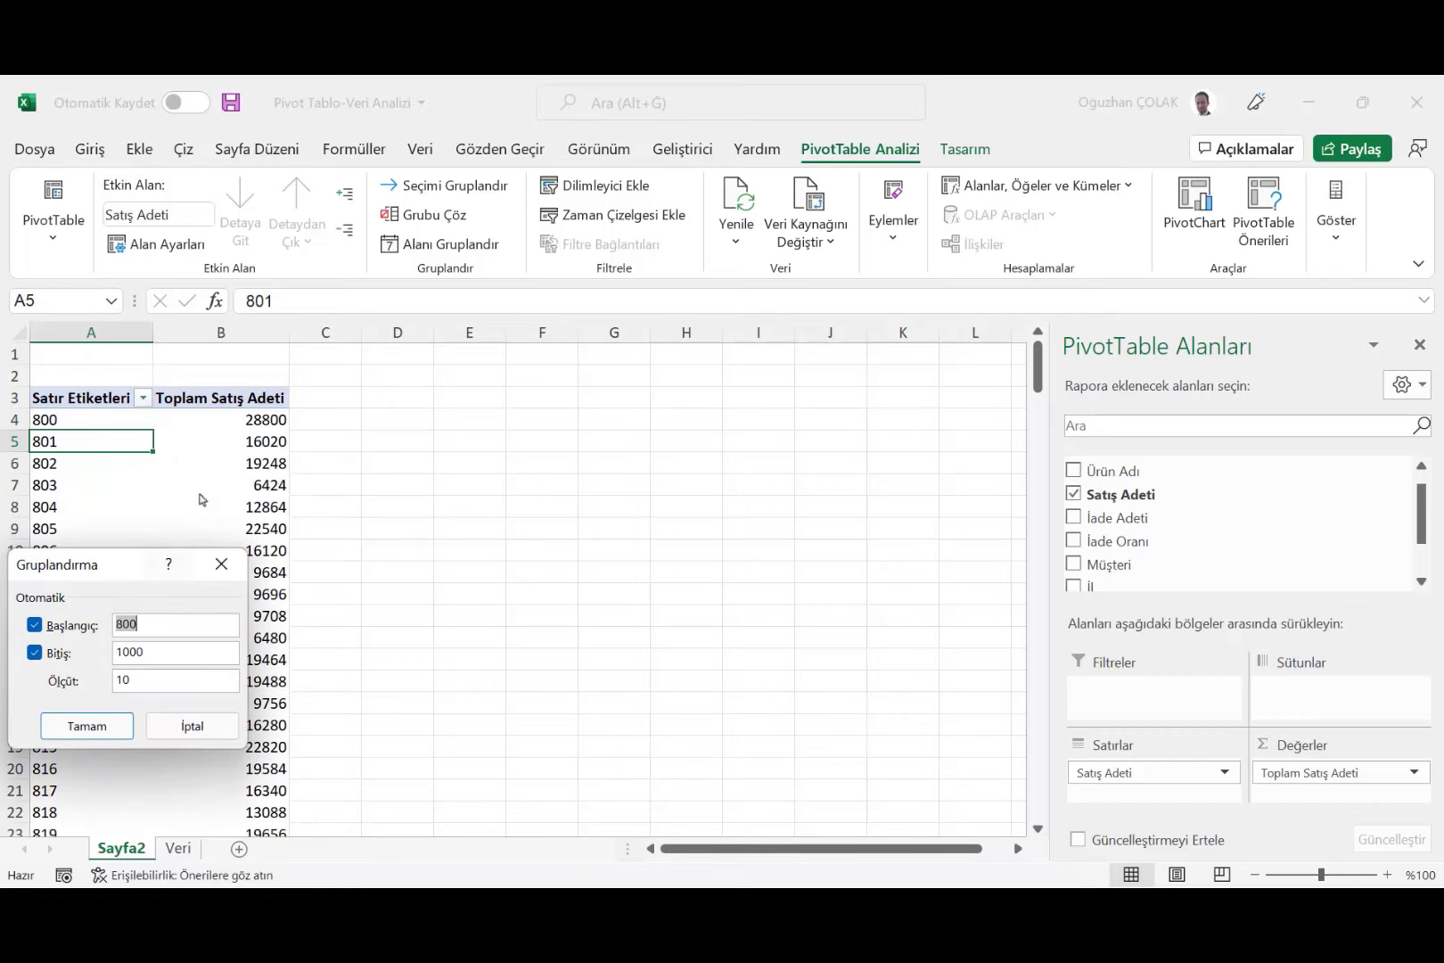
{"action": "left_click_drag", "start_coordinate": [114, 573], "coordinate": [425, 505]}
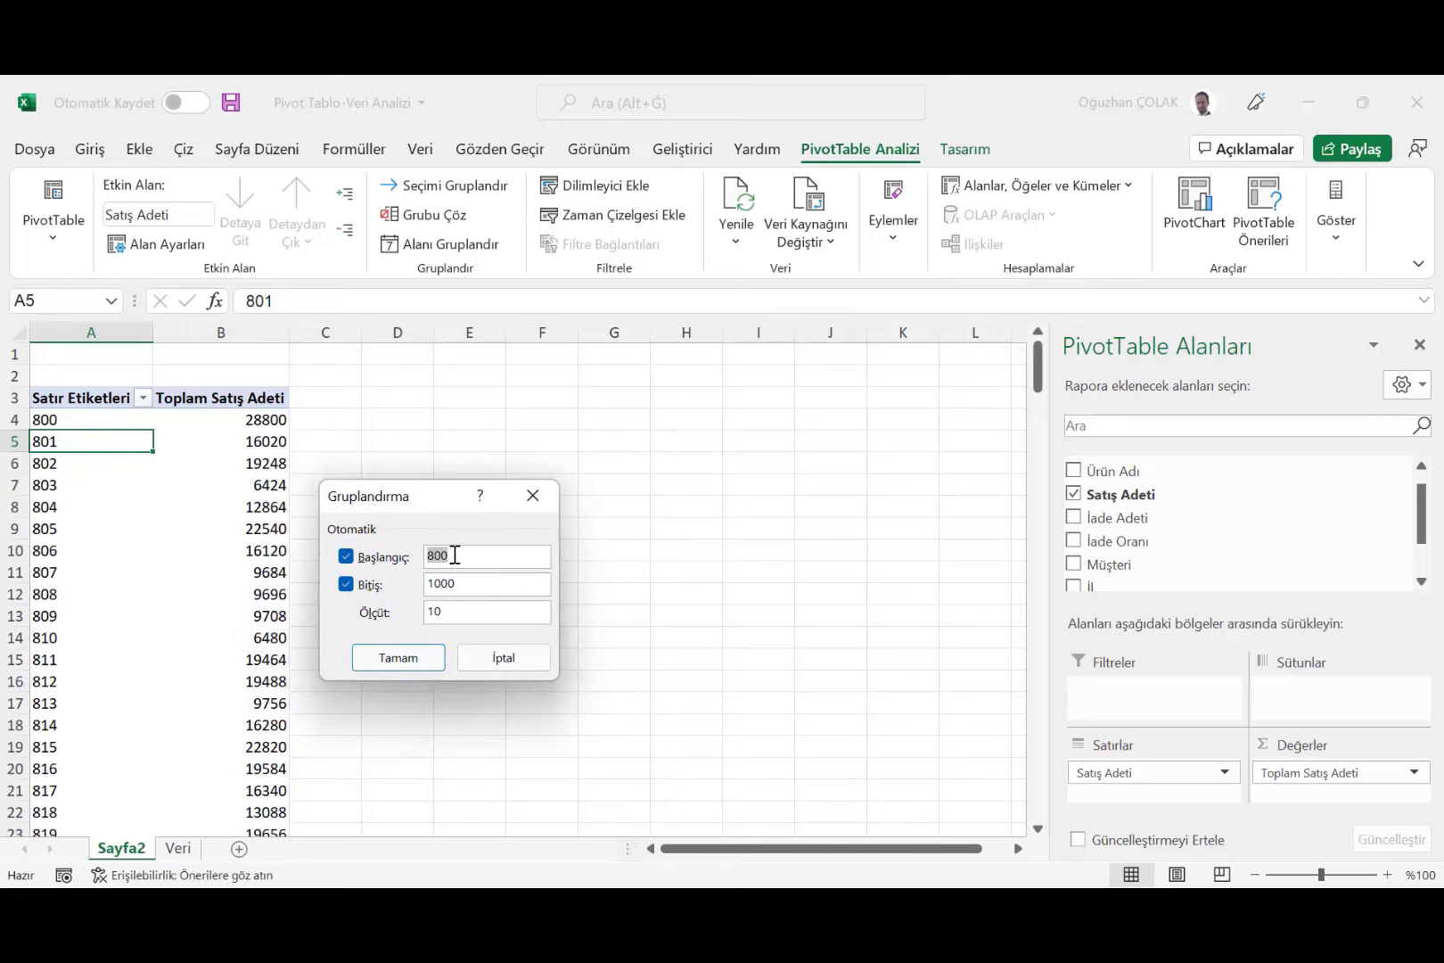
{"action": "left_click", "coordinate": [451, 612]}
{"action": "left_click", "coordinate": [397, 657]}
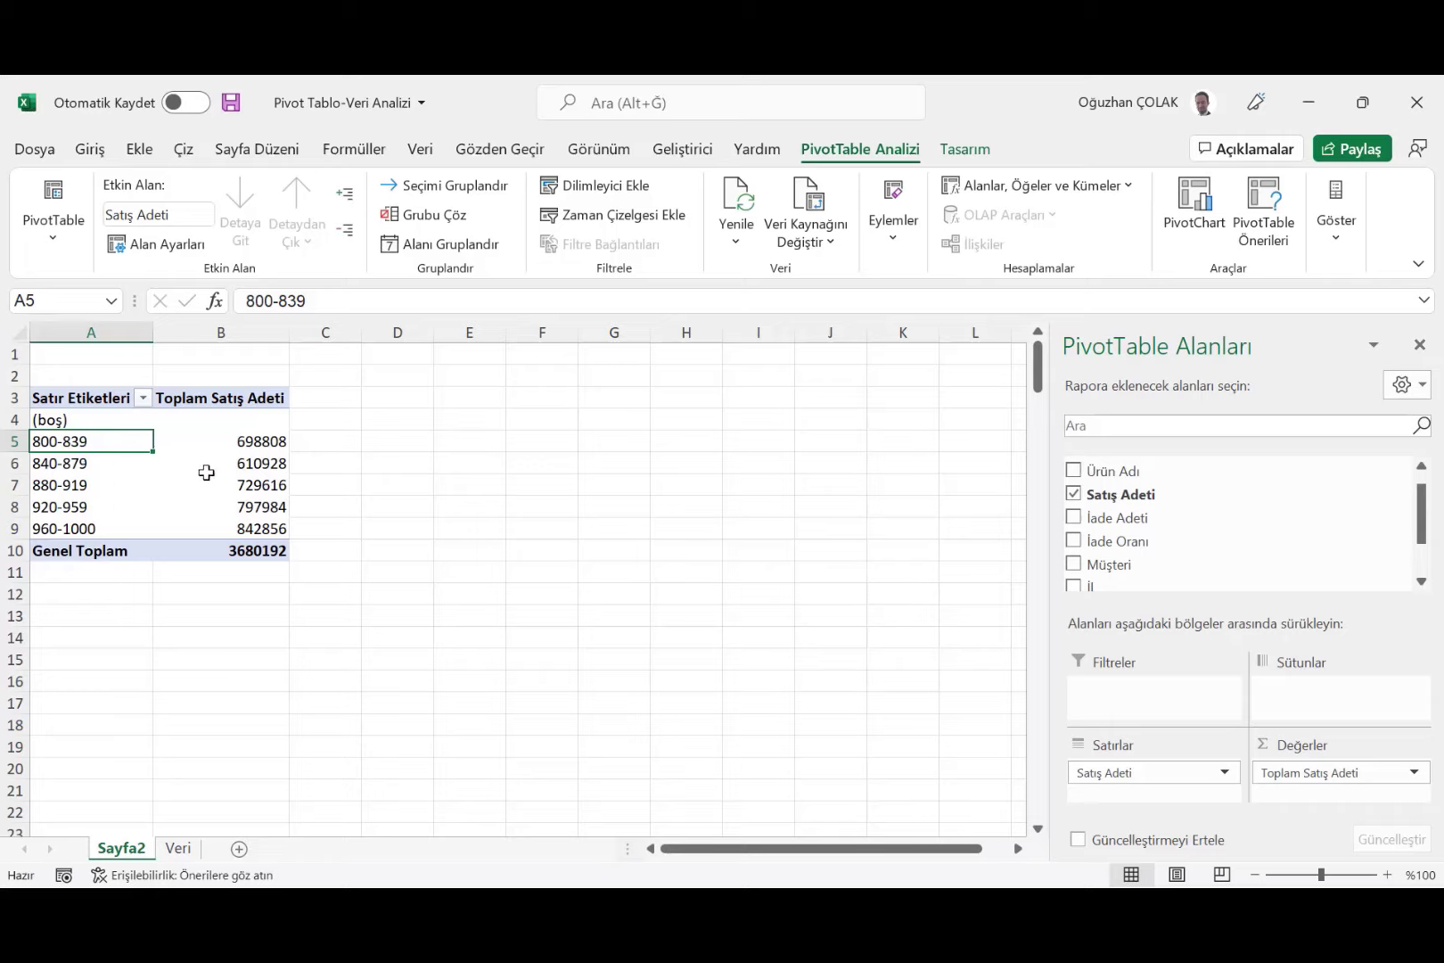
{"action": "left_click", "coordinate": [265, 448]}
{"action": "left_click_drag", "start_coordinate": [264, 447], "coordinate": [263, 524]}
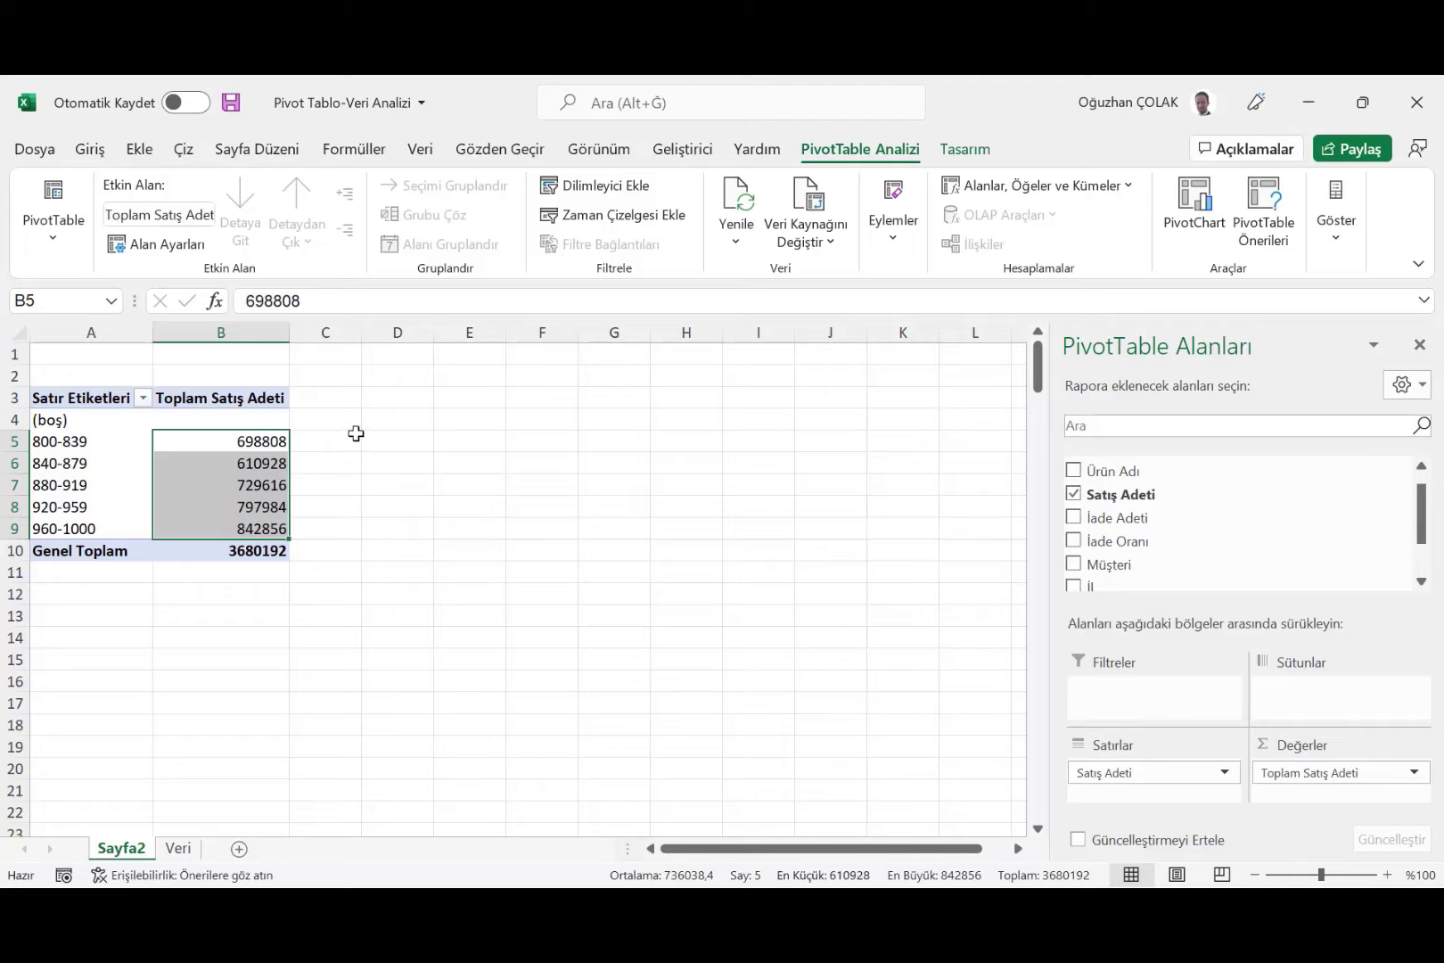
{"action": "left_click", "coordinate": [251, 439]}
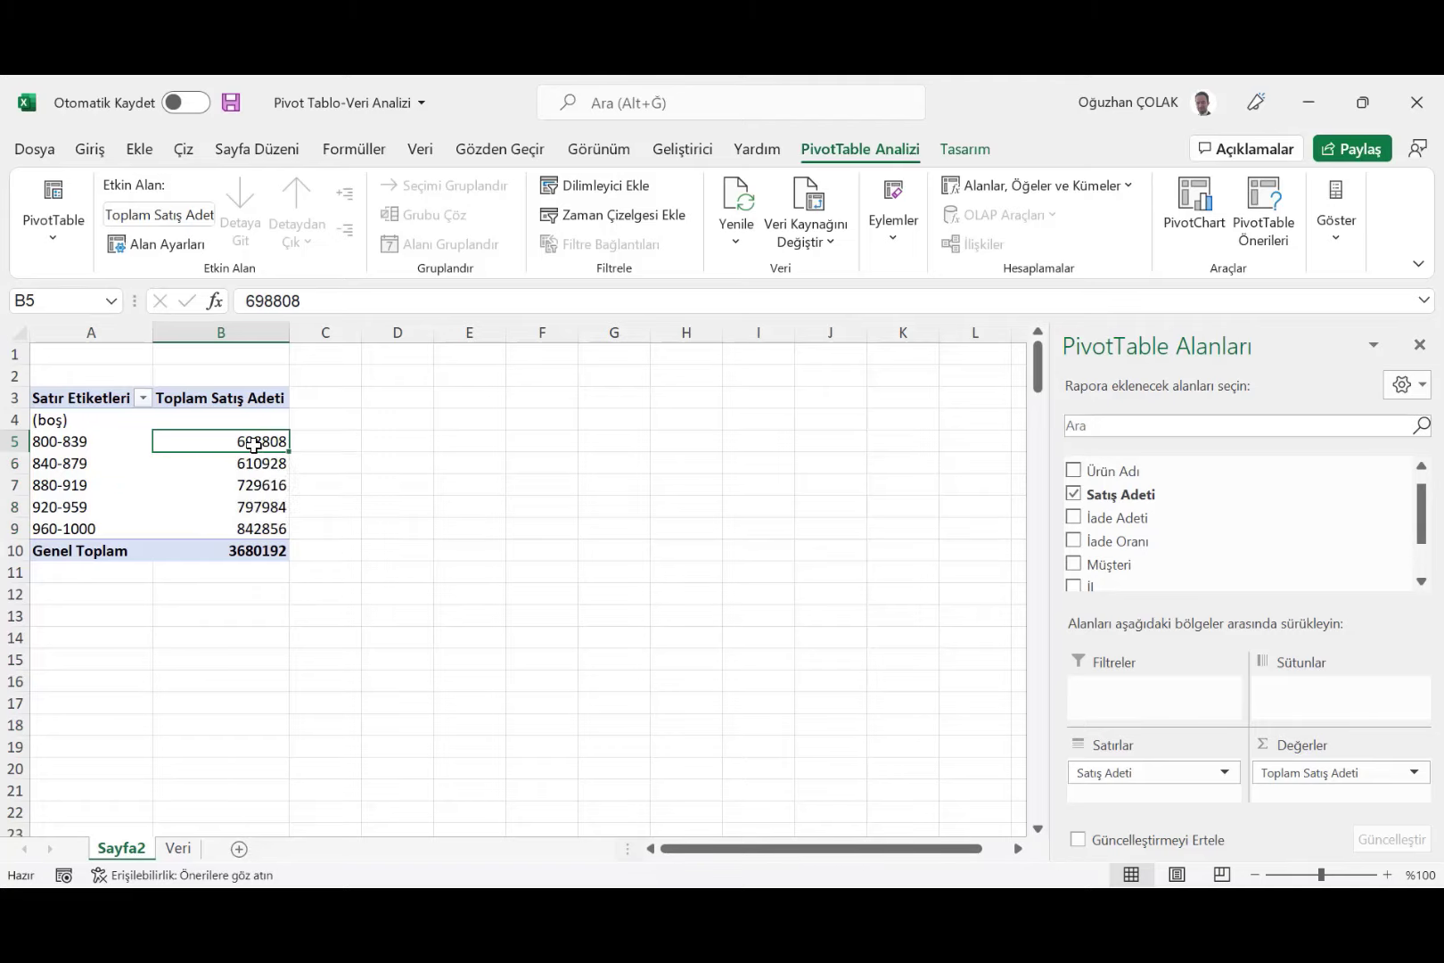
{"action": "right_click", "coordinate": [254, 444]}
{"action": "mouse_move", "coordinate": [314, 600]}
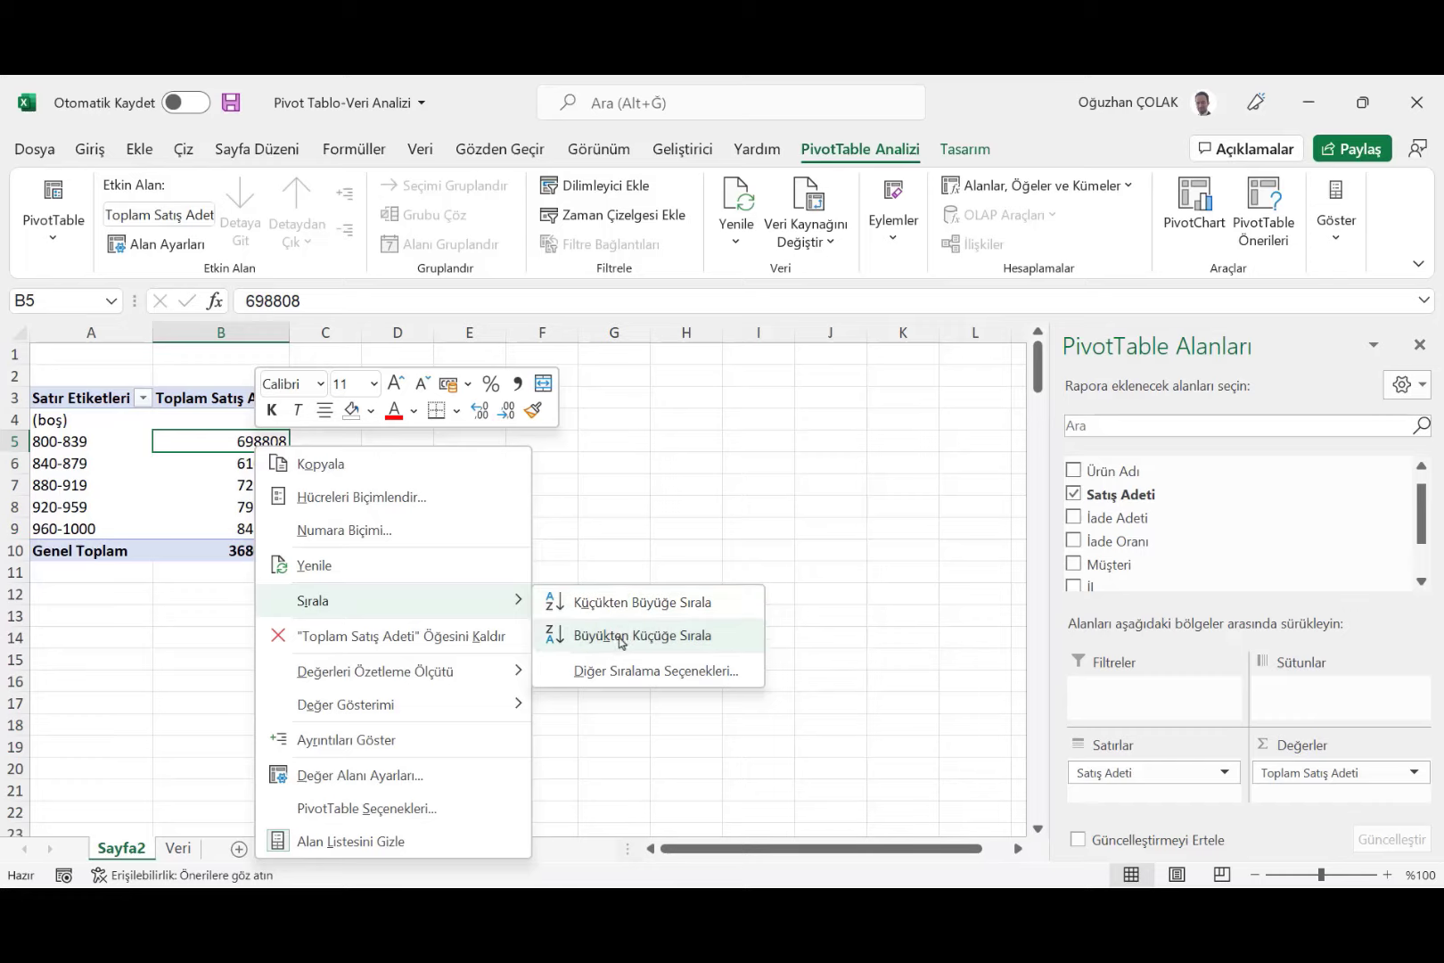
{"action": "left_click", "coordinate": [618, 633]}
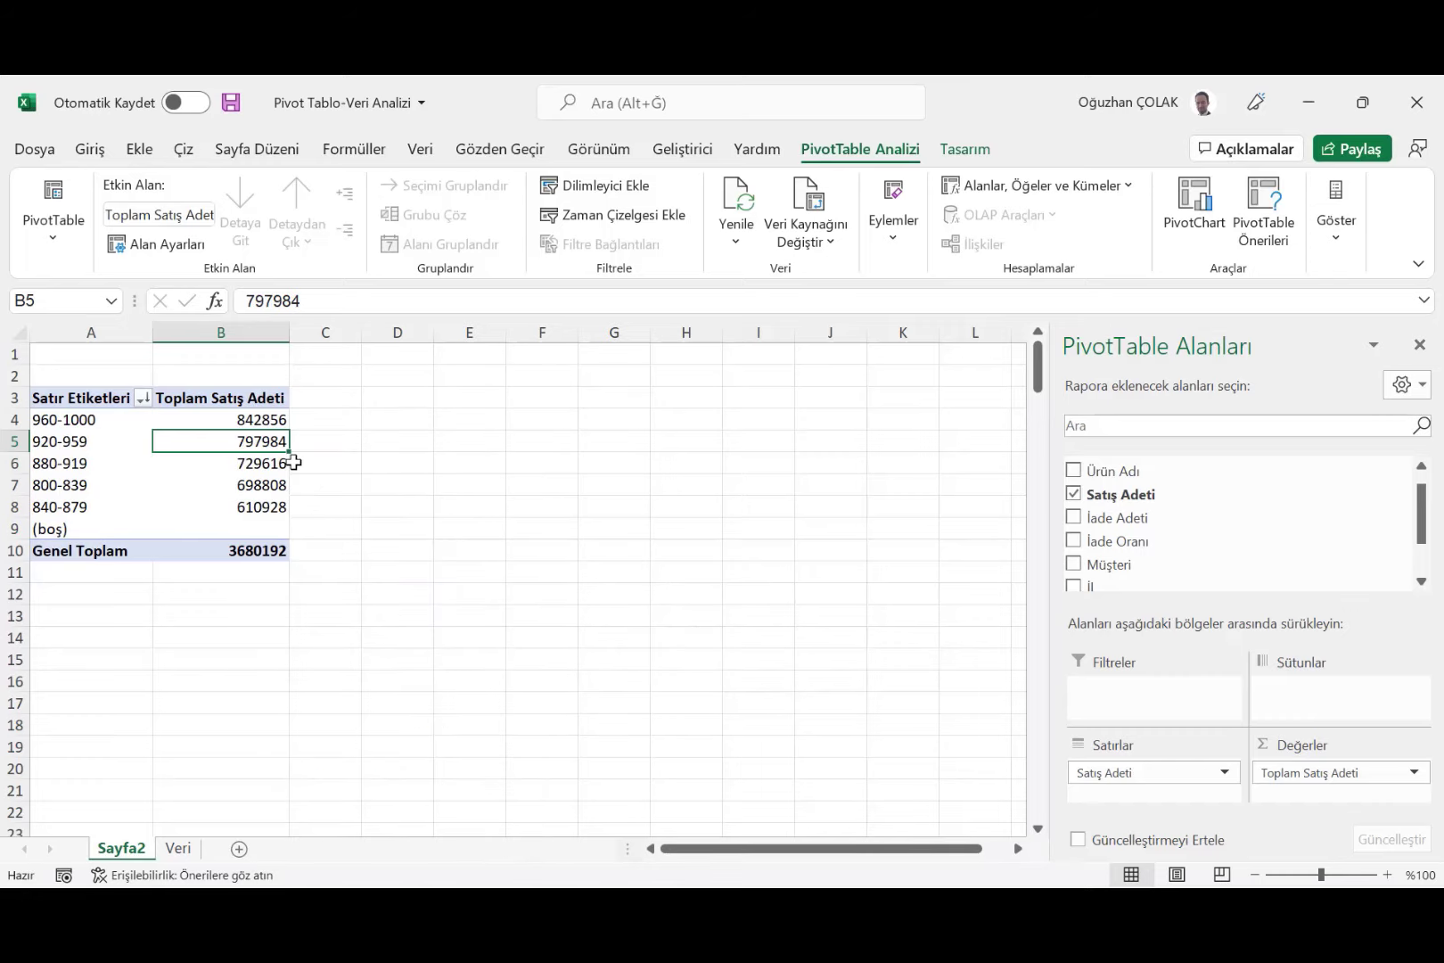
{"action": "left_click", "coordinate": [276, 419]}
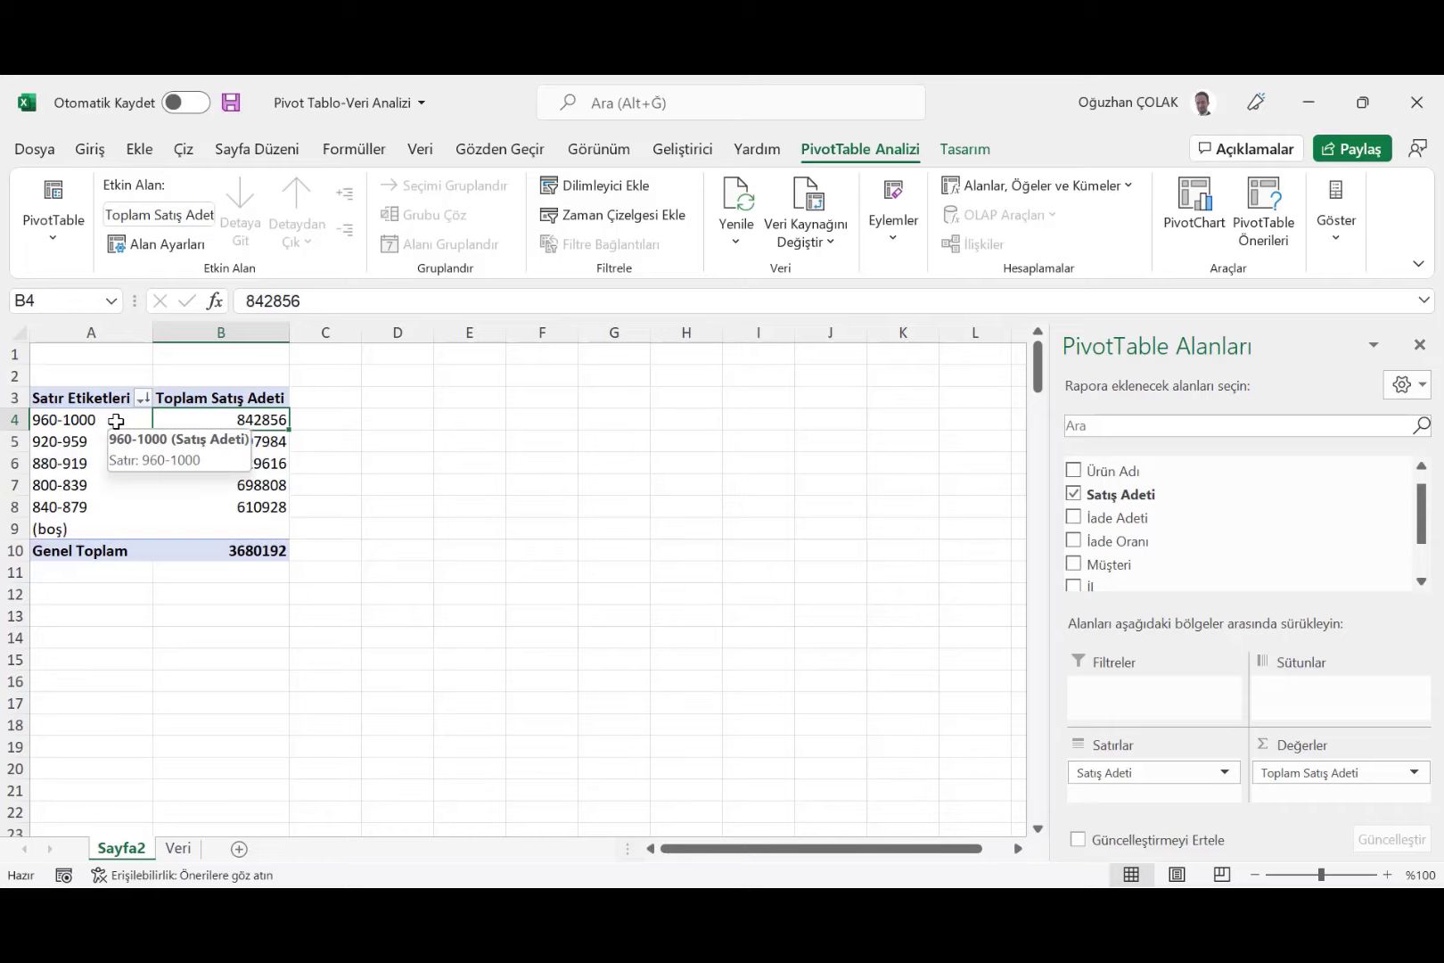
{"action": "left_click_drag", "start_coordinate": [107, 419], "coordinate": [294, 428]}
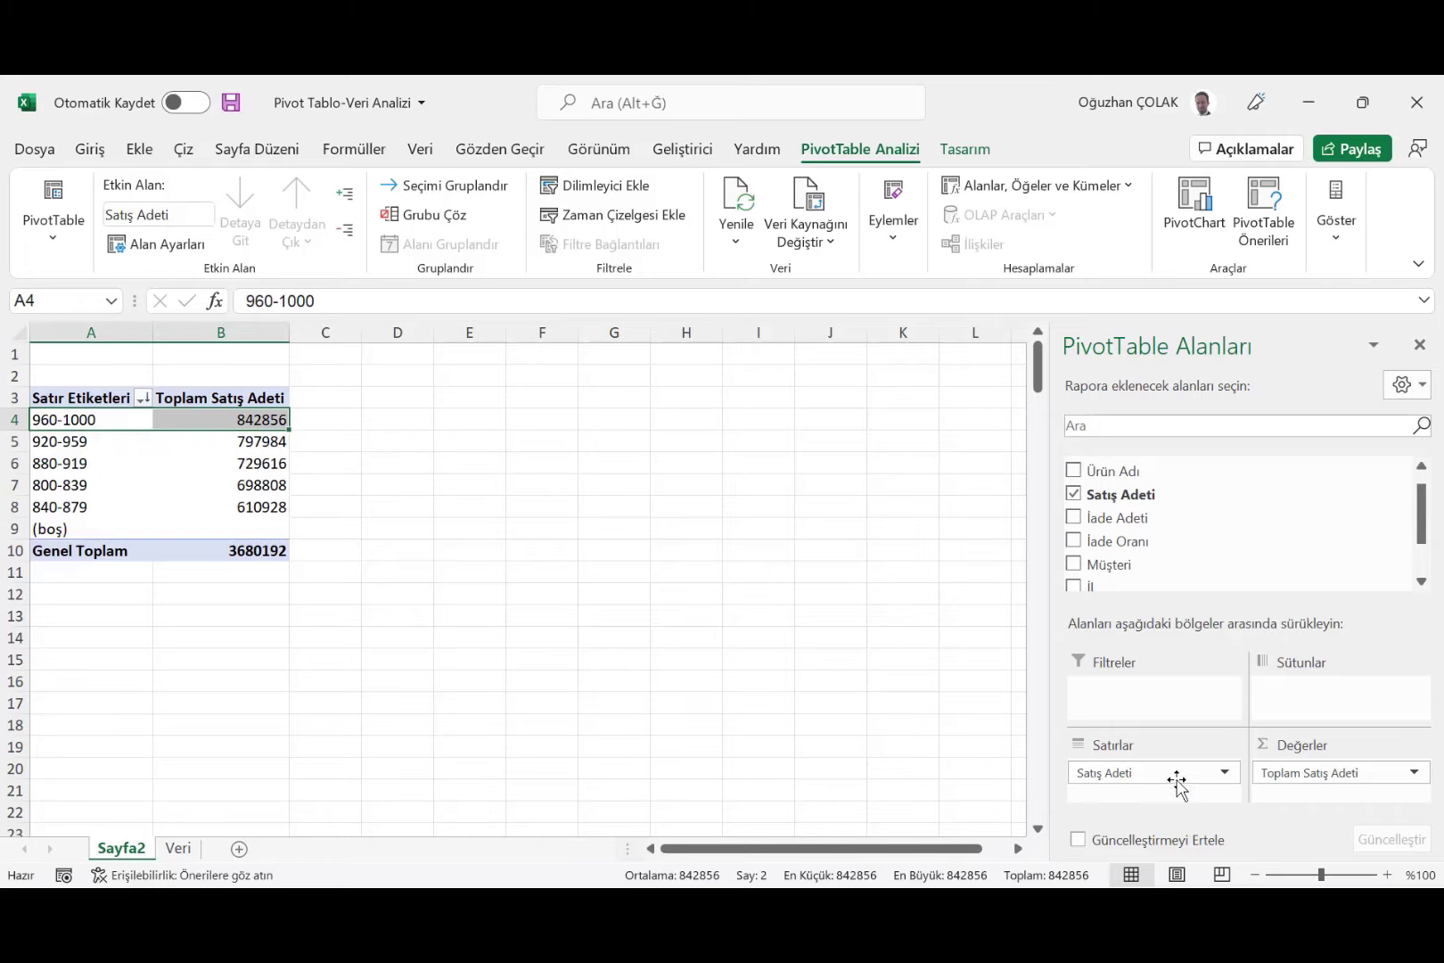
Step: Replace Satış Adeti in the rows with Müşteri to list each customer's total
{"action": "left_click_drag", "start_coordinate": [1177, 780], "coordinate": [1153, 529]}
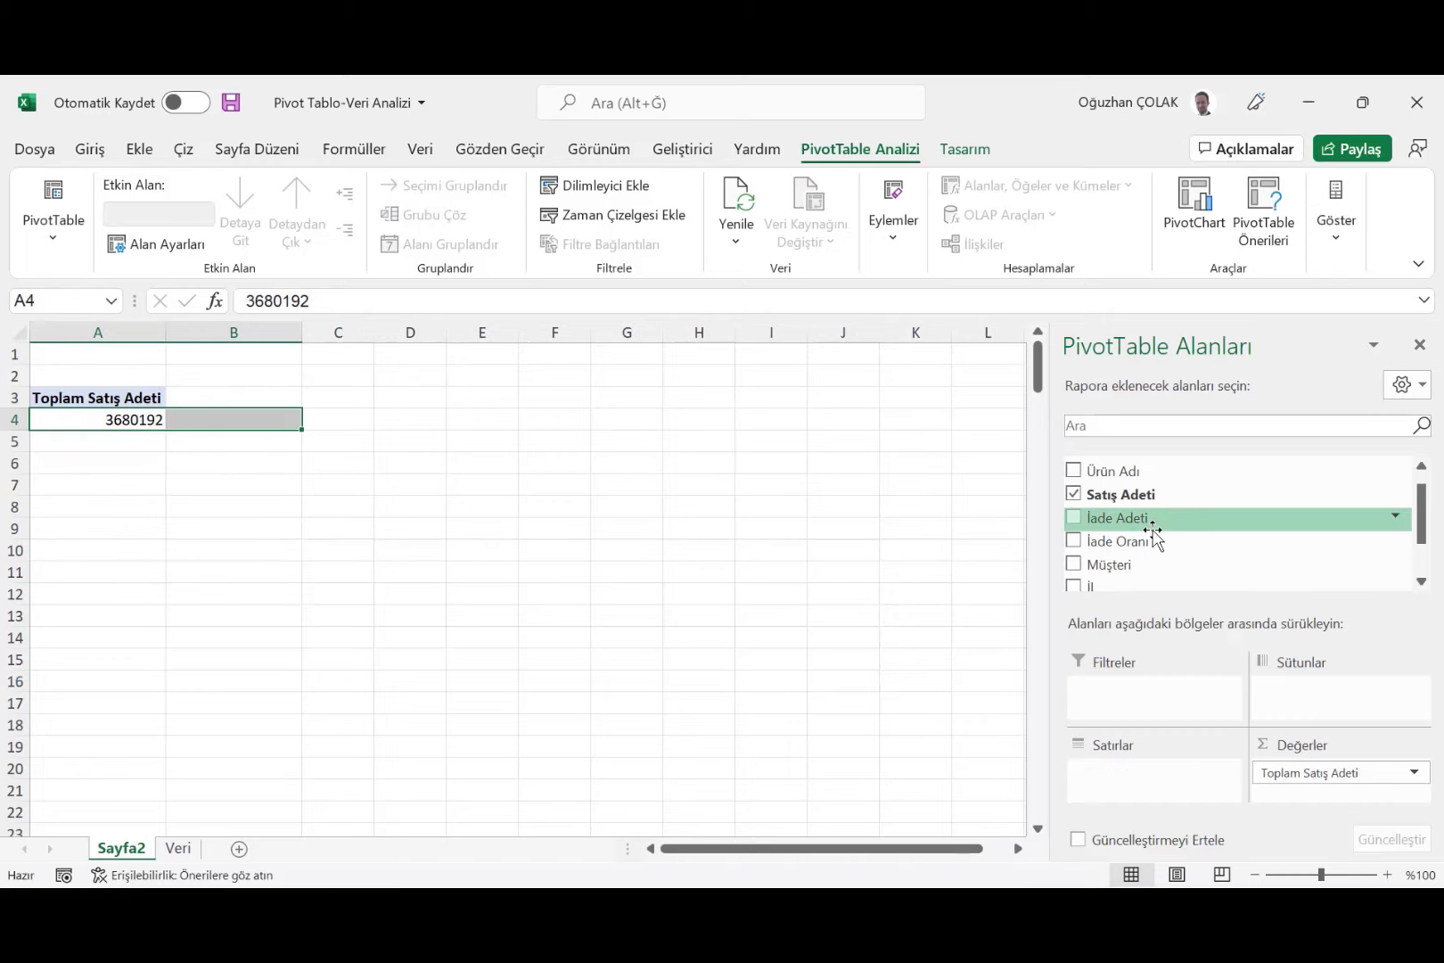
{"action": "scroll", "coordinate": [1146, 532], "scroll_direction": "up", "scroll_amount": 1}
{"action": "scroll", "coordinate": [1138, 533], "scroll_direction": "down", "scroll_amount": 2}
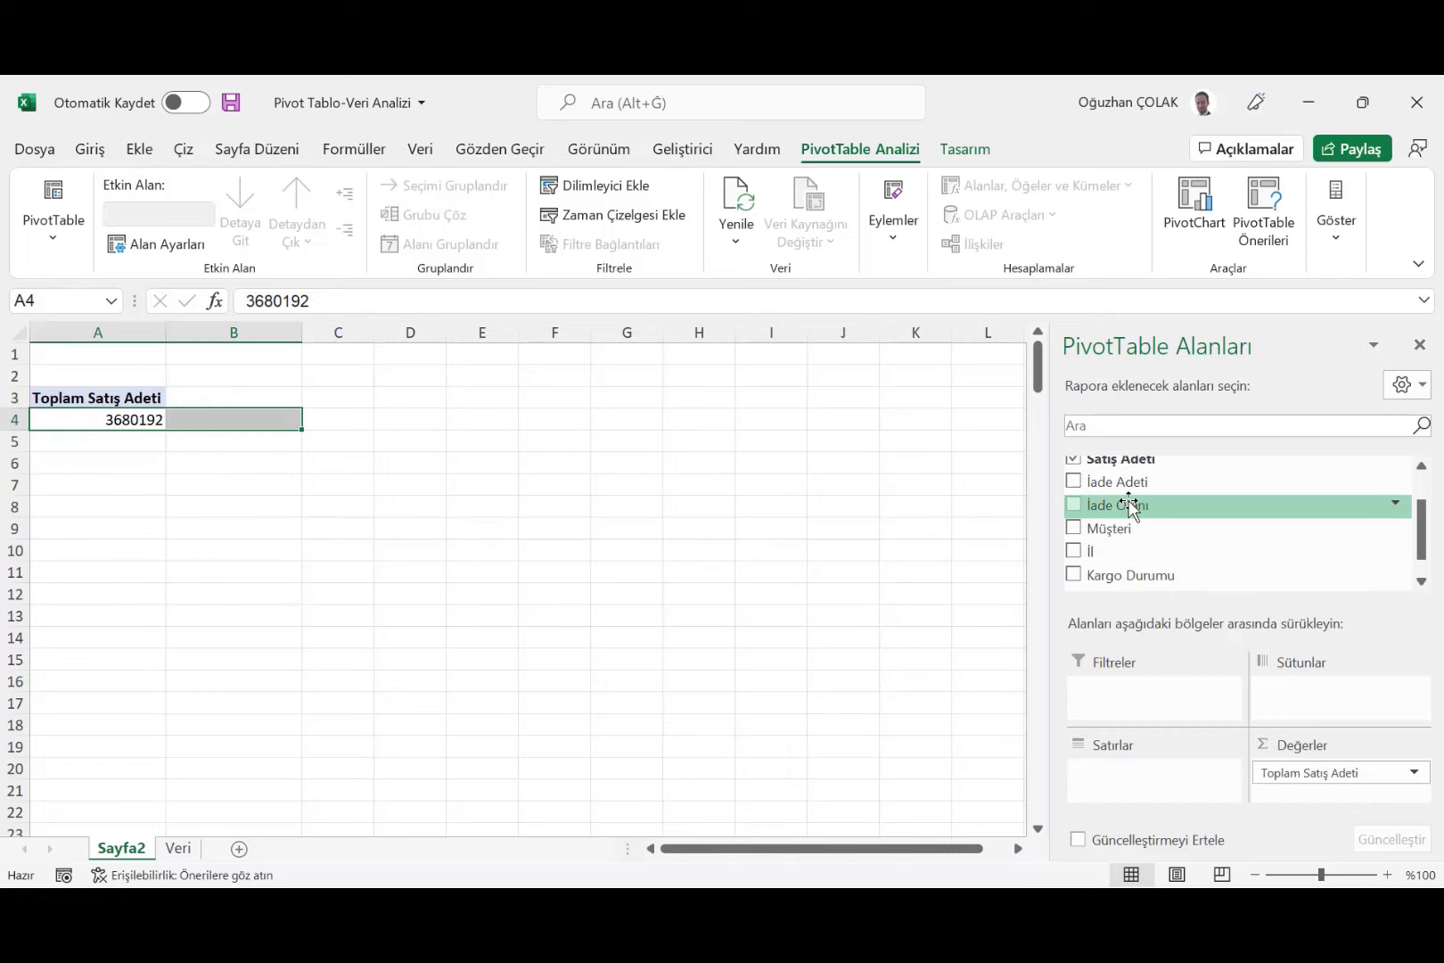
{"action": "scroll", "coordinate": [1128, 535], "scroll_direction": "up", "scroll_amount": 2}
{"action": "left_click_drag", "start_coordinate": [1114, 582], "coordinate": [1150, 780]}
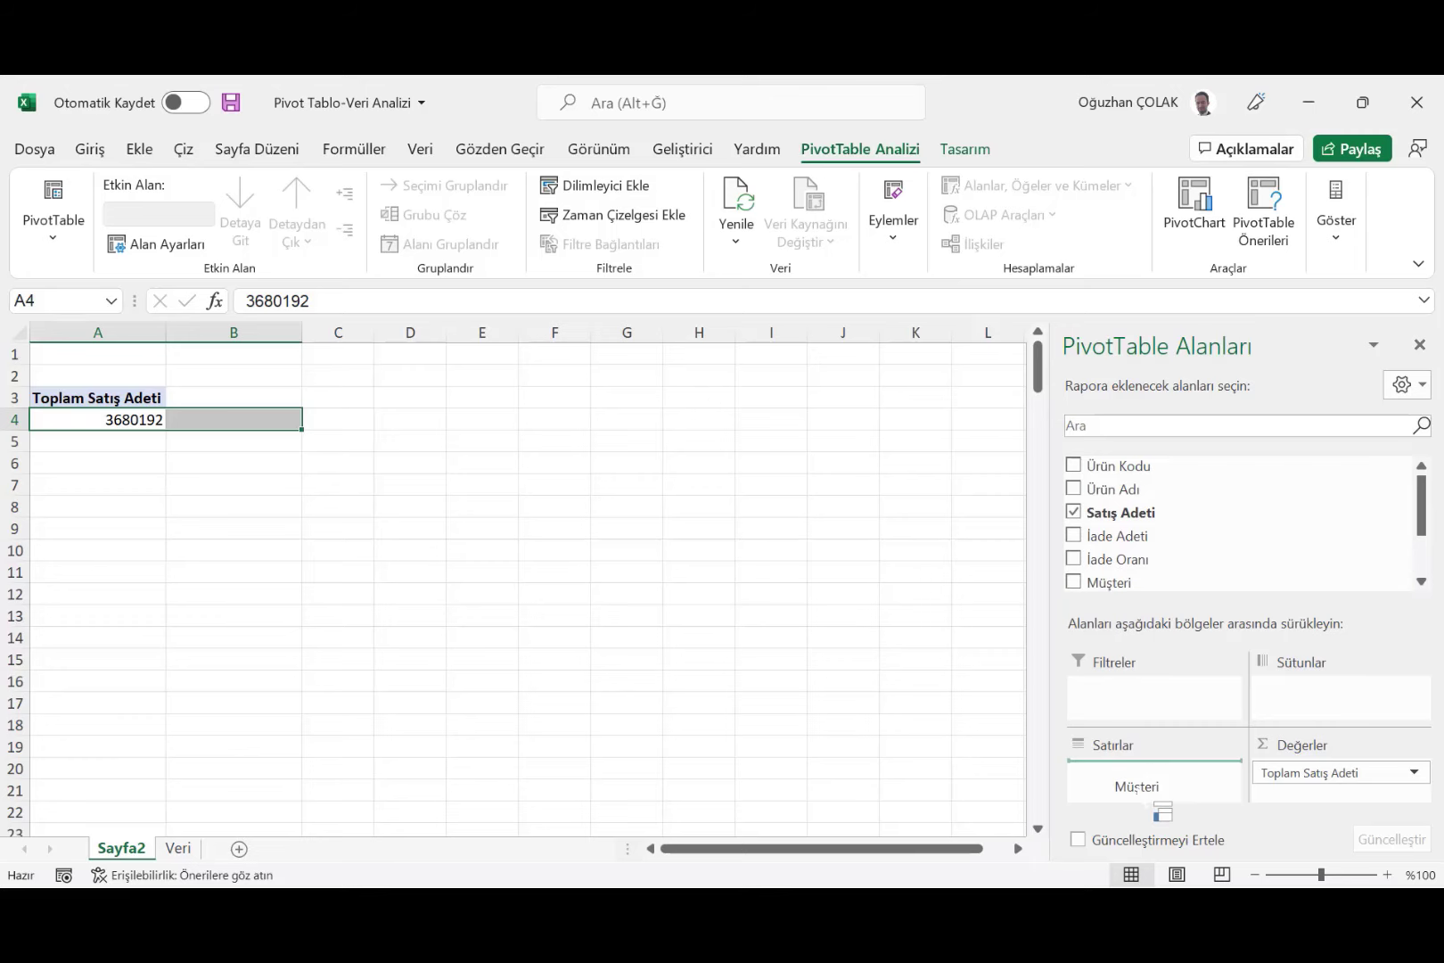
Step: Sort customers largest to smallest, then undo it to restore alphabetical order
{"action": "right_click", "coordinate": [305, 420]}
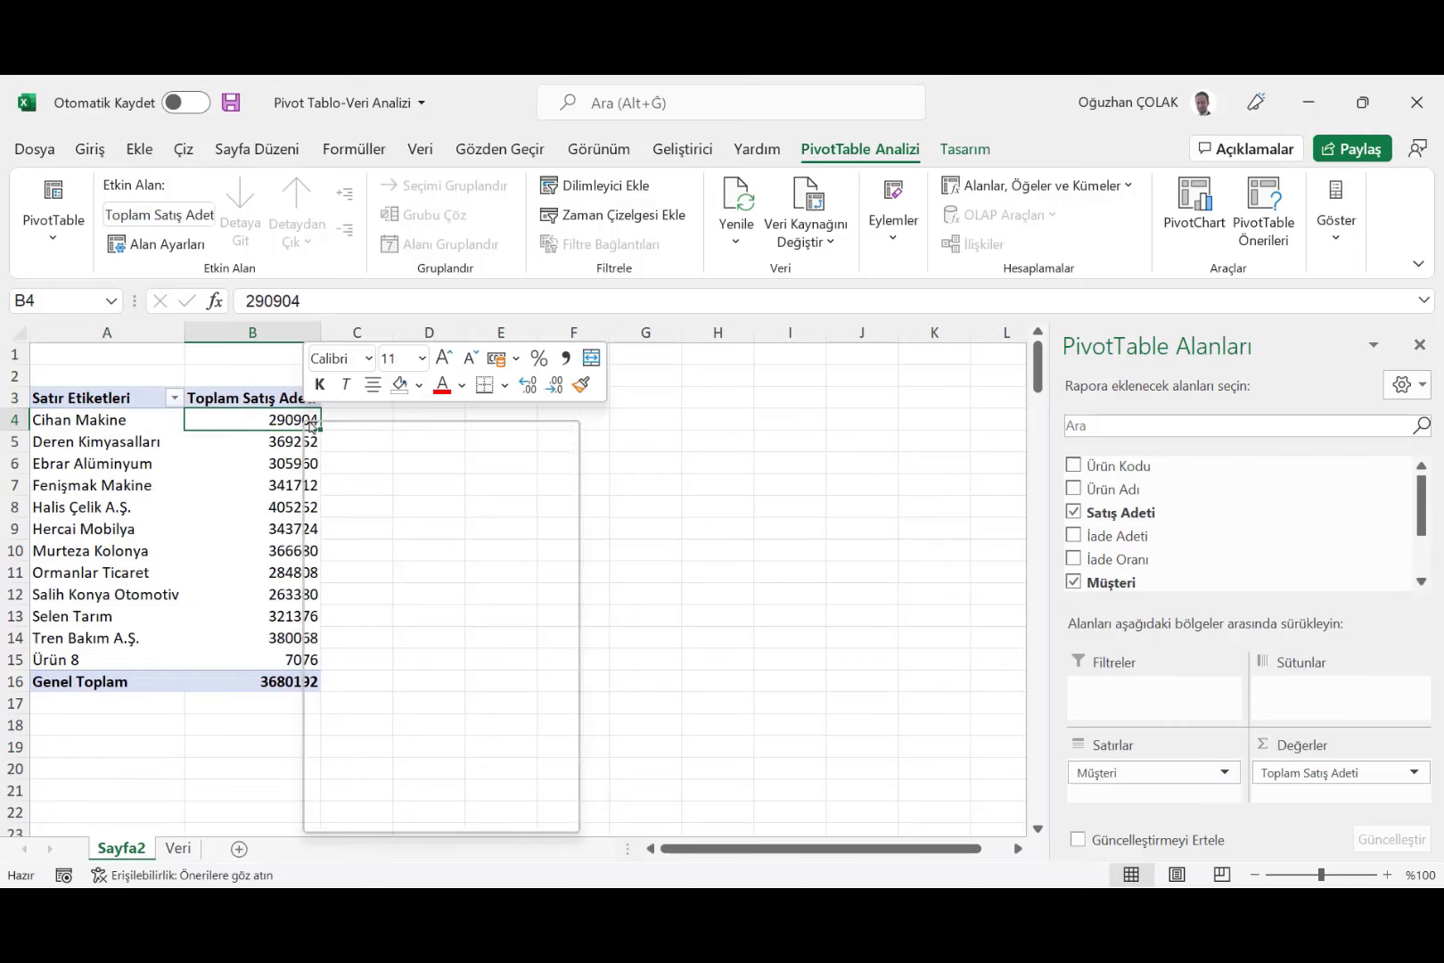
{"action": "left_click", "coordinate": [677, 610]}
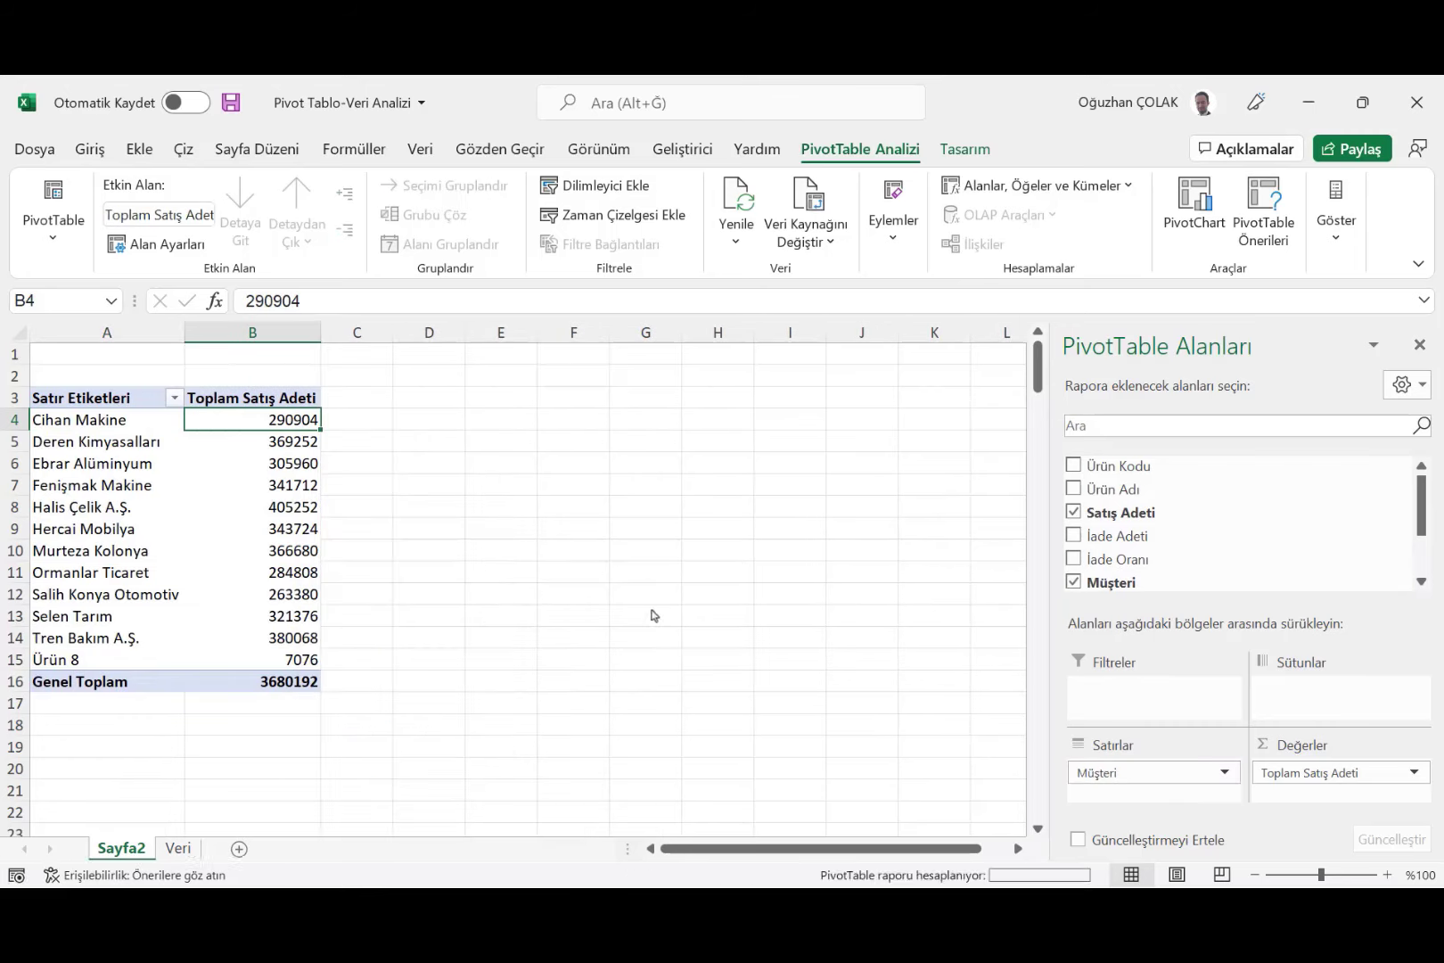
{"action": "left_click_drag", "start_coordinate": [303, 420], "coordinate": [119, 419]}
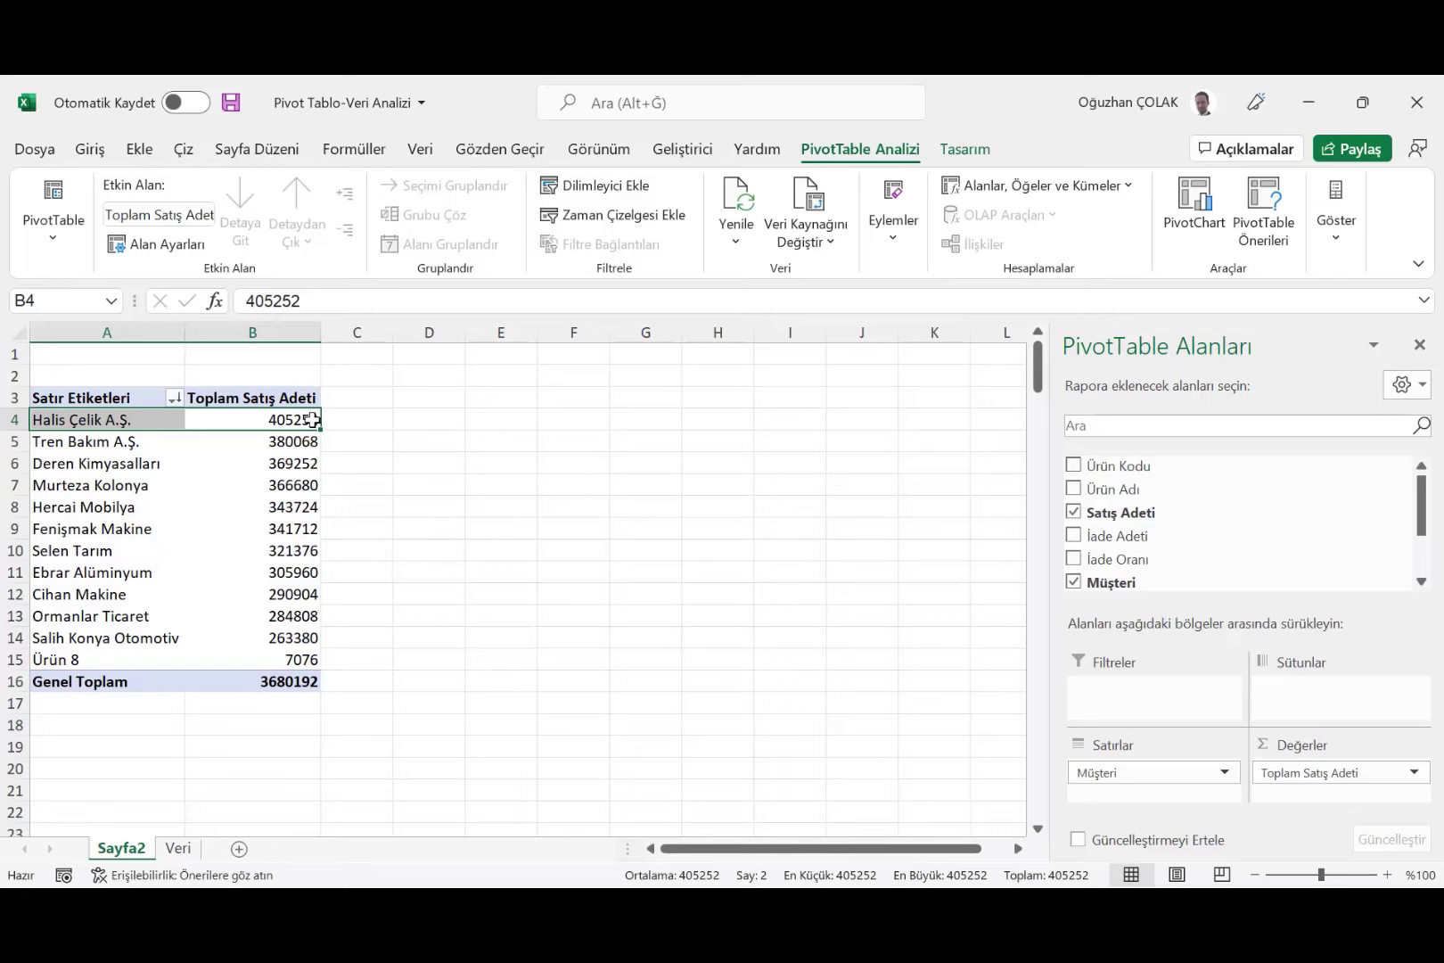
{"action": "left_click_drag", "start_coordinate": [303, 419], "coordinate": [116, 419]}
{"action": "left_click", "coordinate": [291, 420]}
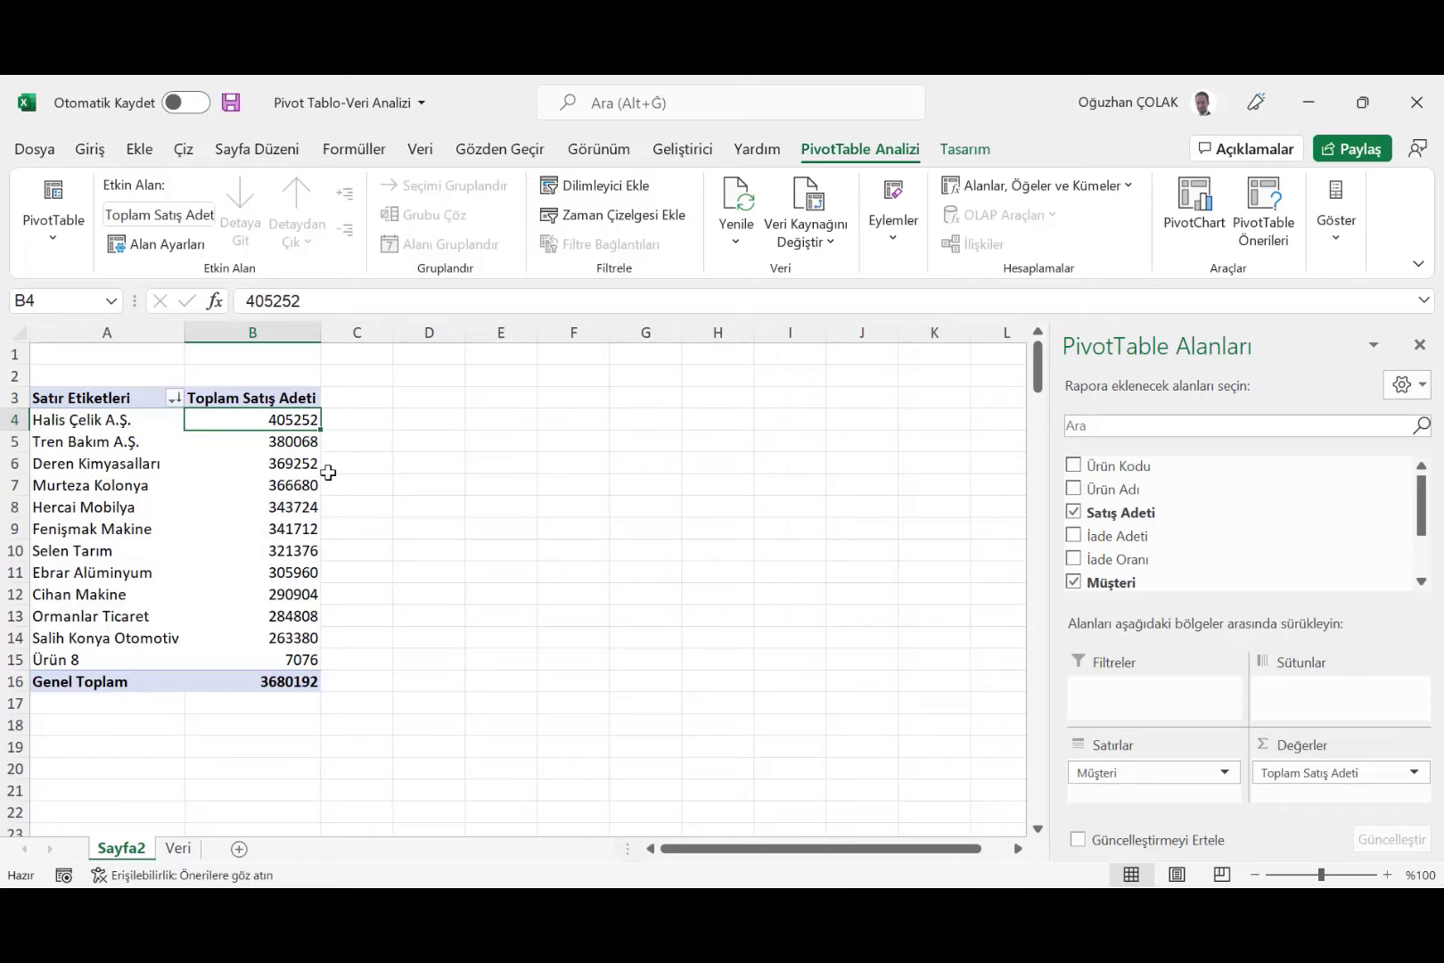
{"action": "key", "text": "ctrl+z"}
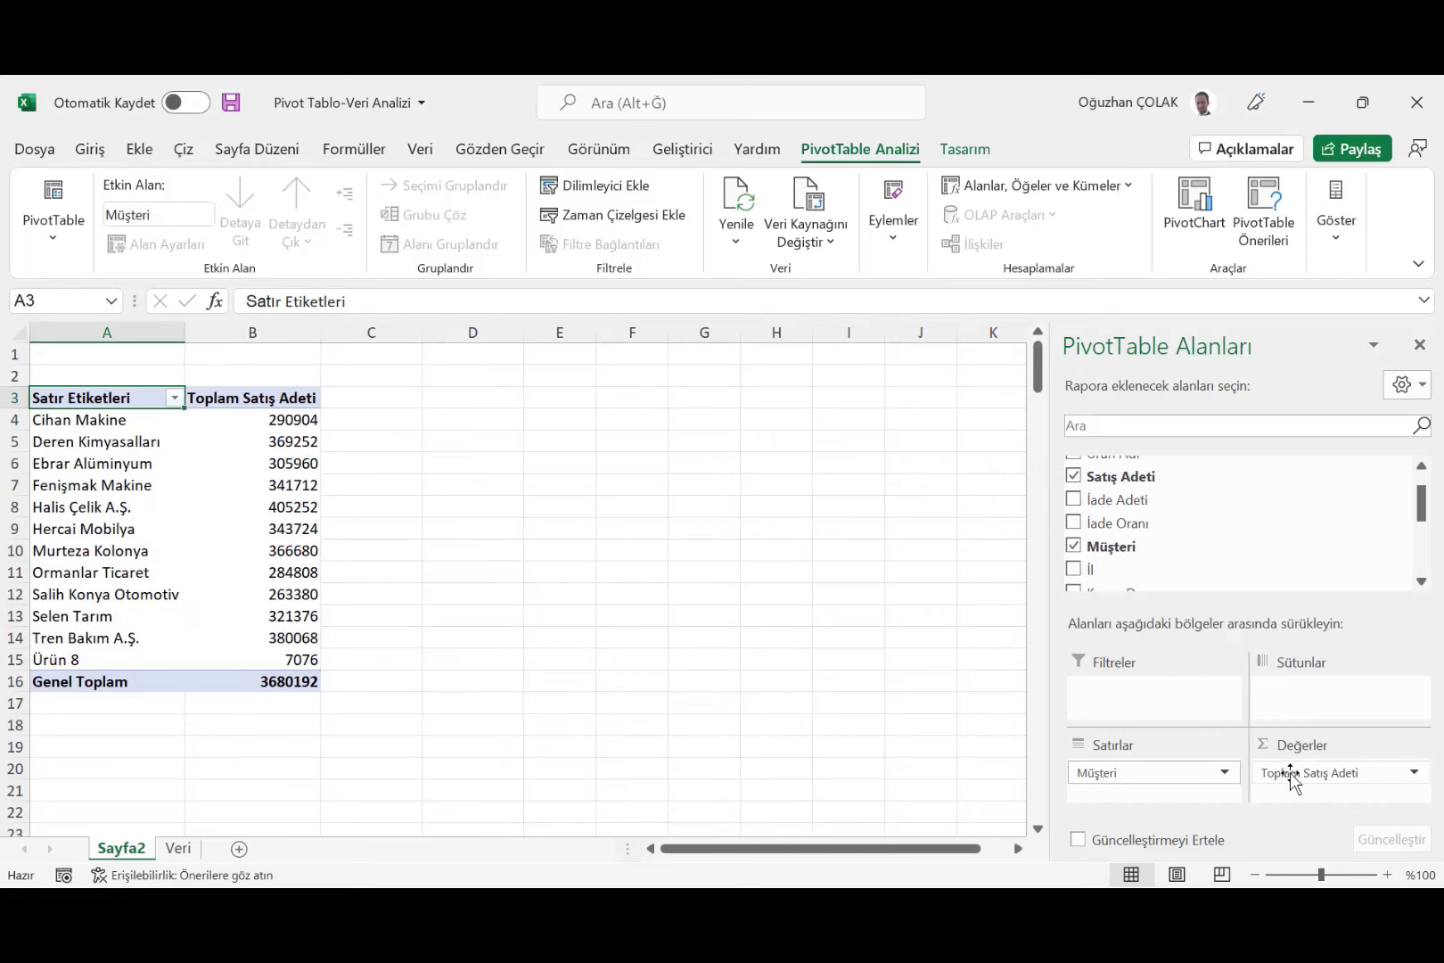
Step: Swap the sales total for İade Adeti per customer, sorted largest first (3792 down to 12)
{"action": "mouse_move", "coordinate": [1283, 772]}
{"action": "left_mouse_down"}
{"action": "mouse_move", "coordinate": [1137, 508]}
{"action": "mouse_move", "coordinate": [1328, 774]}
{"action": "left_mouse_up"}
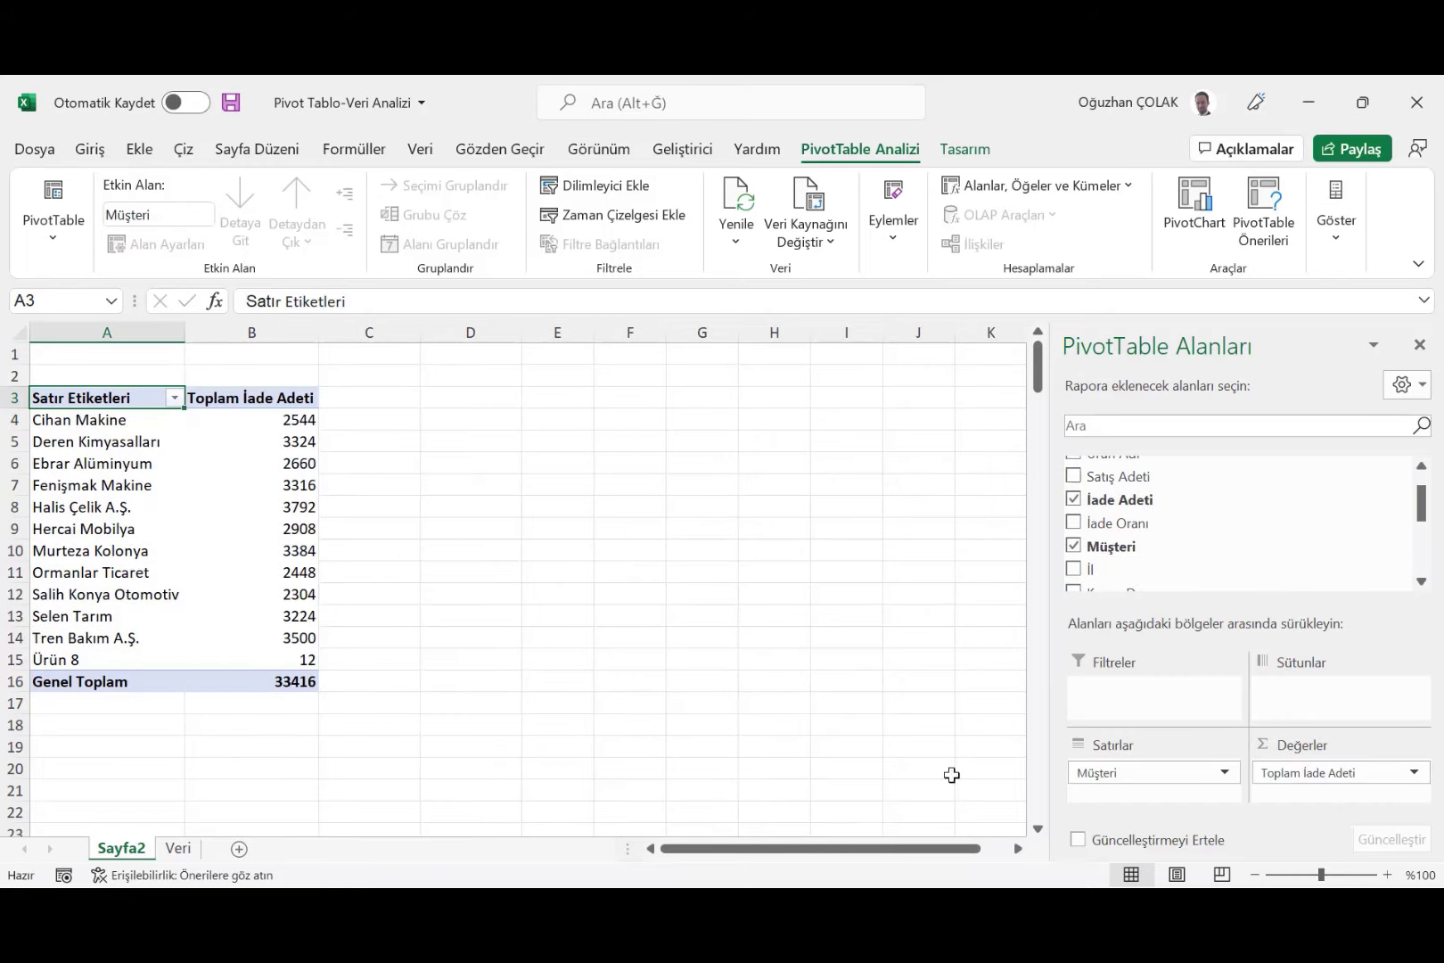
{"action": "right_click", "coordinate": [300, 419]}
{"action": "mouse_move", "coordinate": [358, 575]}
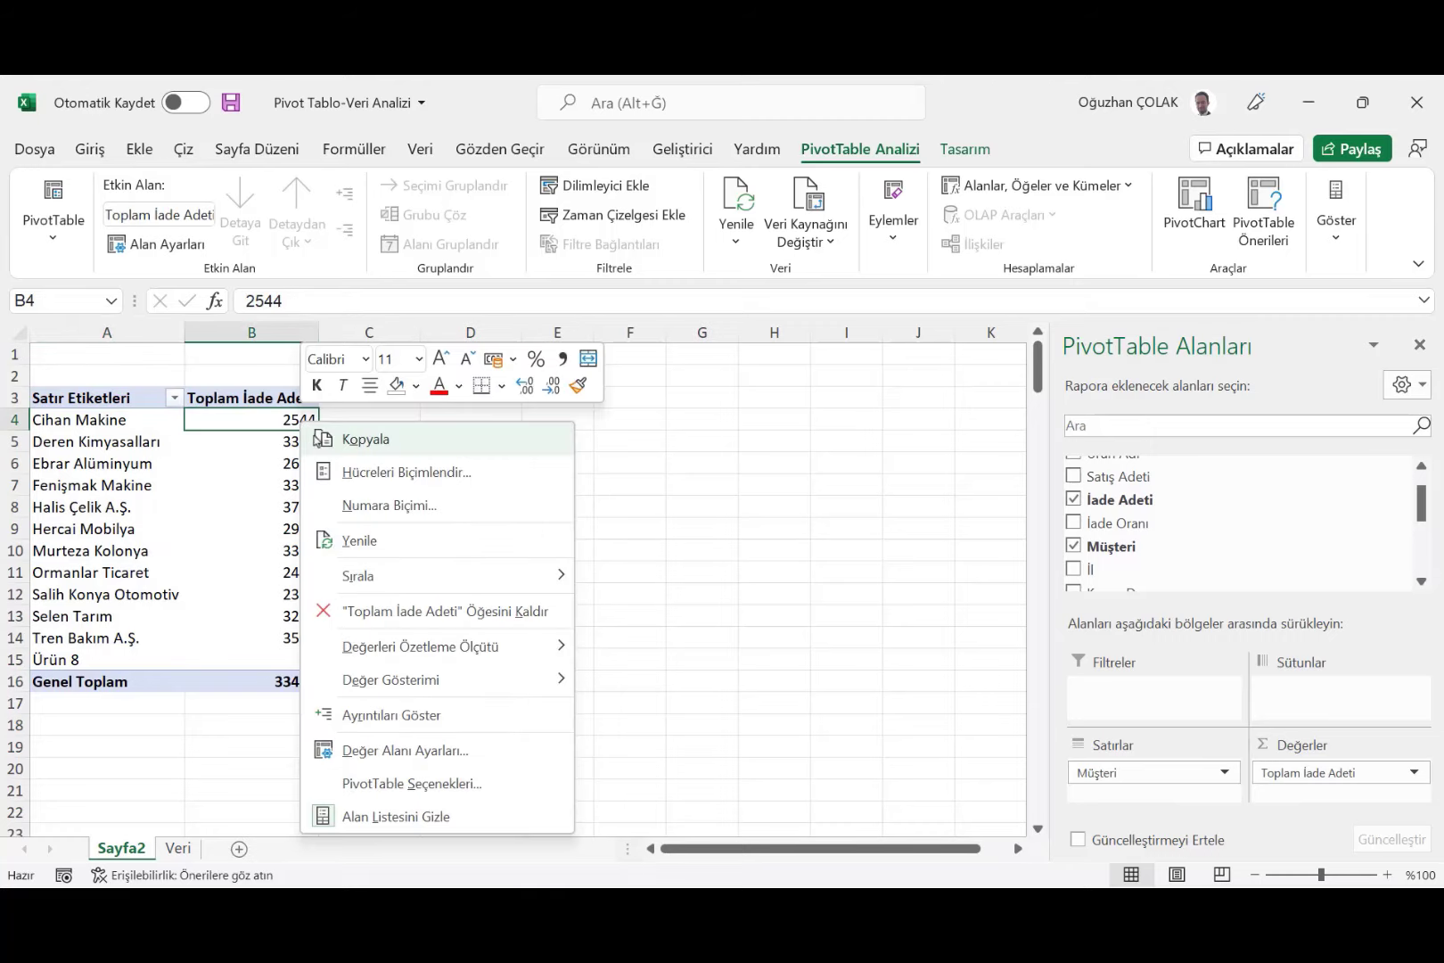
{"action": "left_click", "coordinate": [646, 610]}
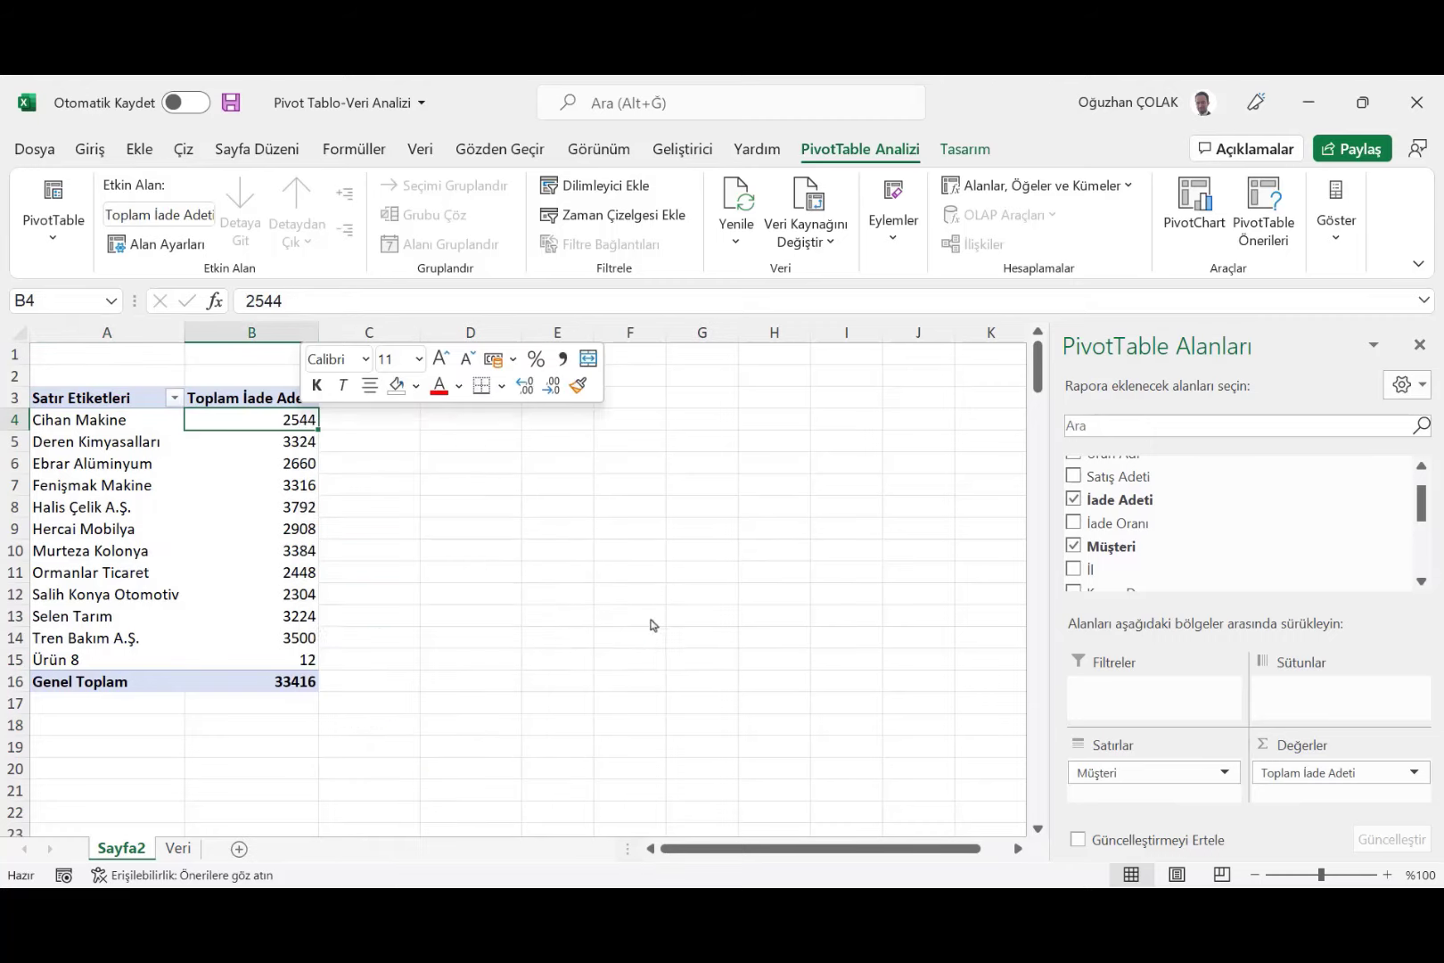
{"action": "left_click_drag", "start_coordinate": [116, 419], "coordinate": [297, 419]}
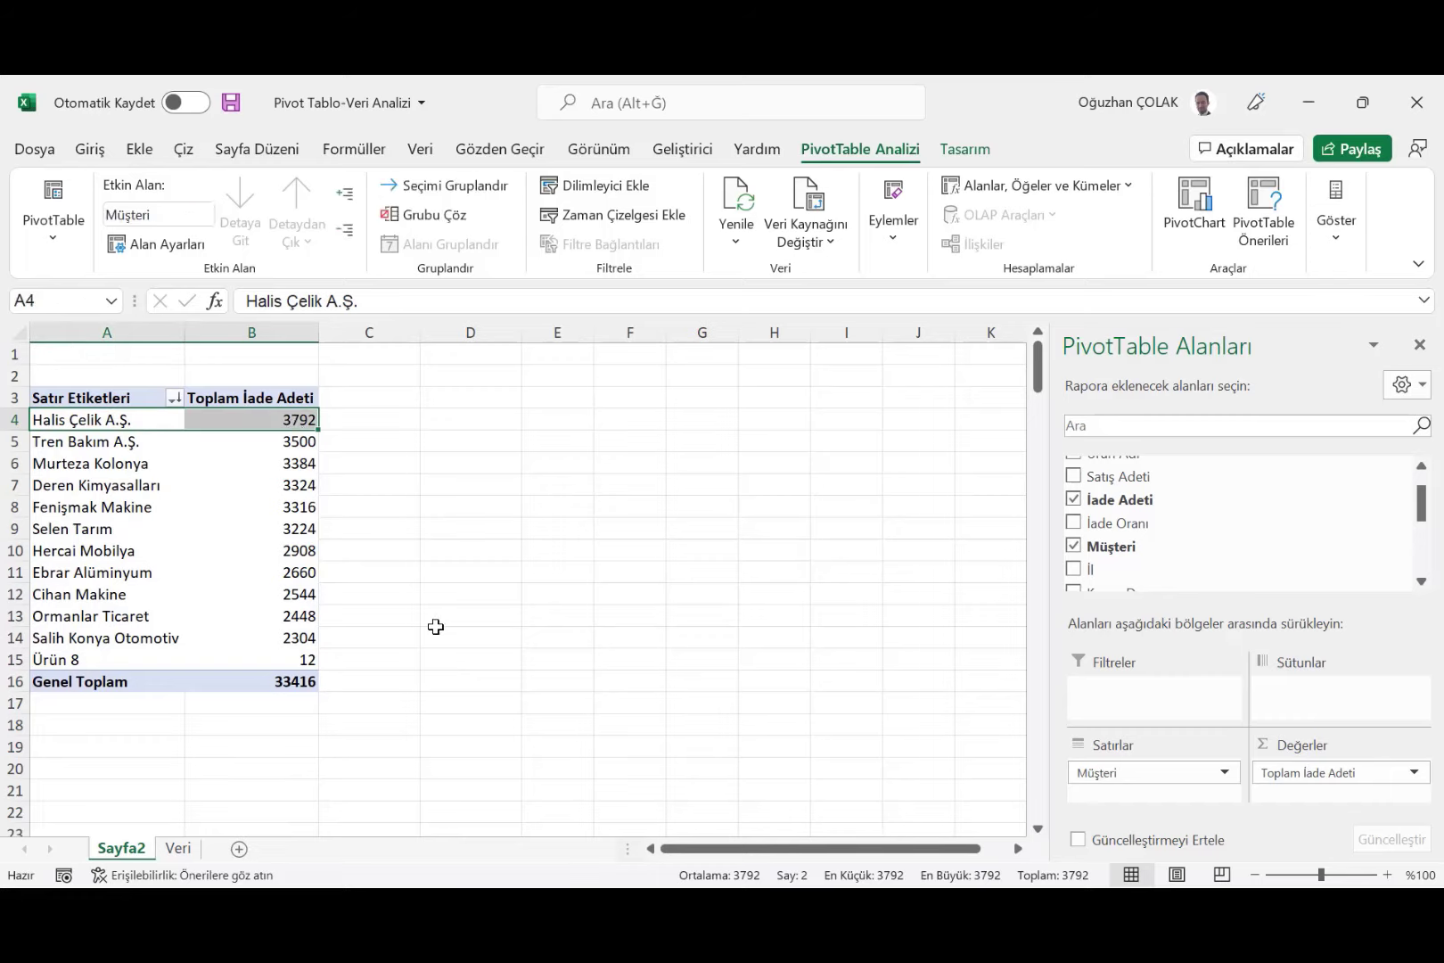
{"action": "left_click", "coordinate": [297, 417]}
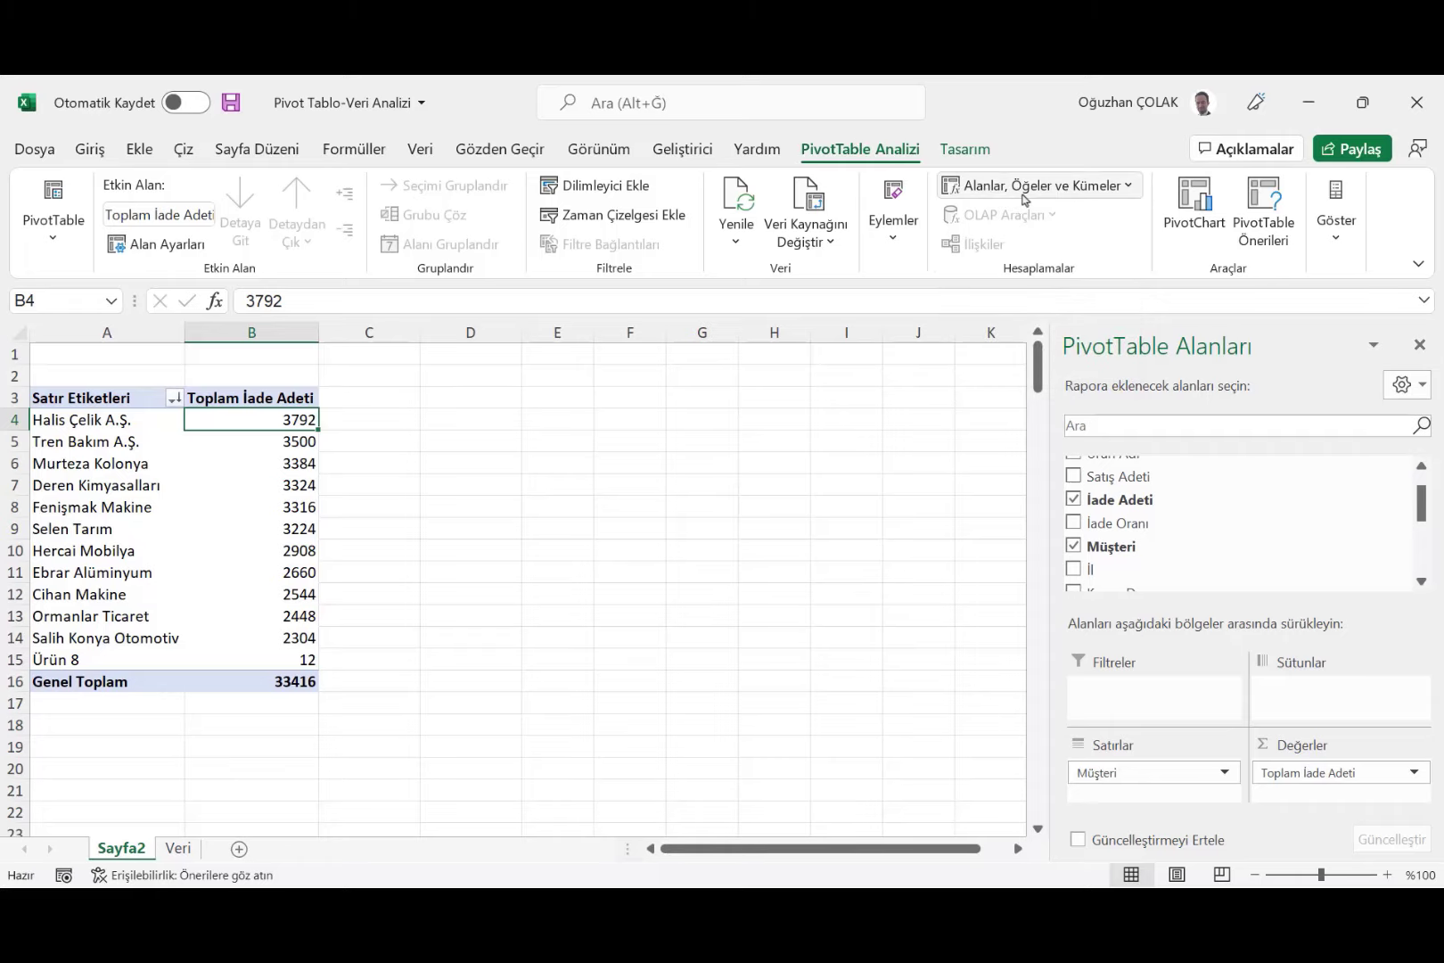
Step: Create calculated field İade+ with formula ='İade Adeti'-100 in the pivot
{"action": "left_click", "coordinate": [1025, 187]}
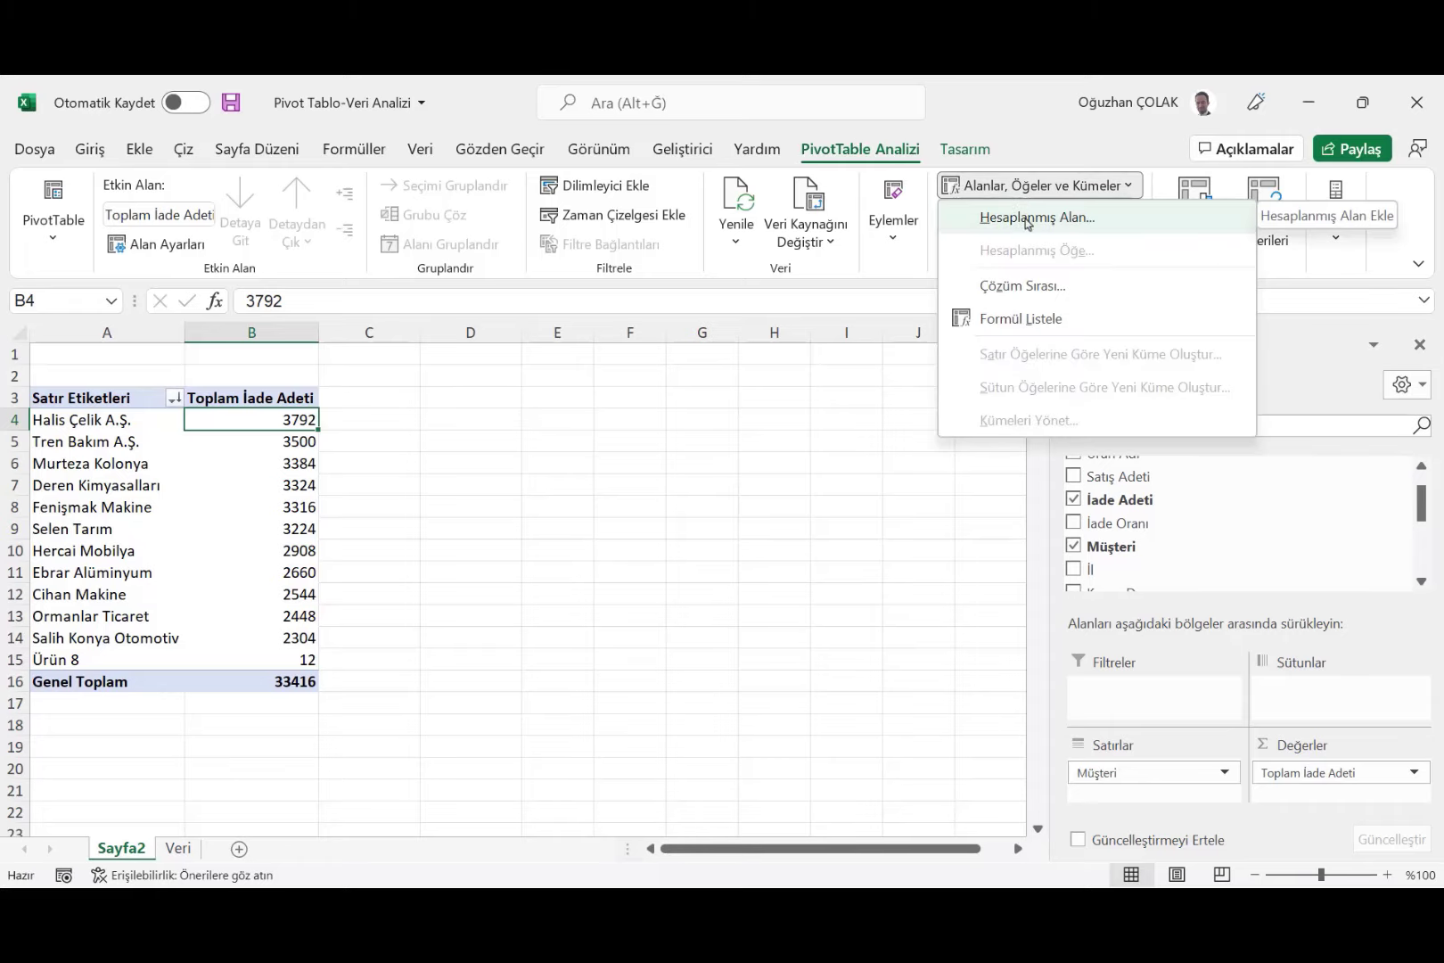
{"action": "left_click", "coordinate": [1027, 223]}
{"action": "left_click_drag", "start_coordinate": [656, 342], "coordinate": [649, 367]}
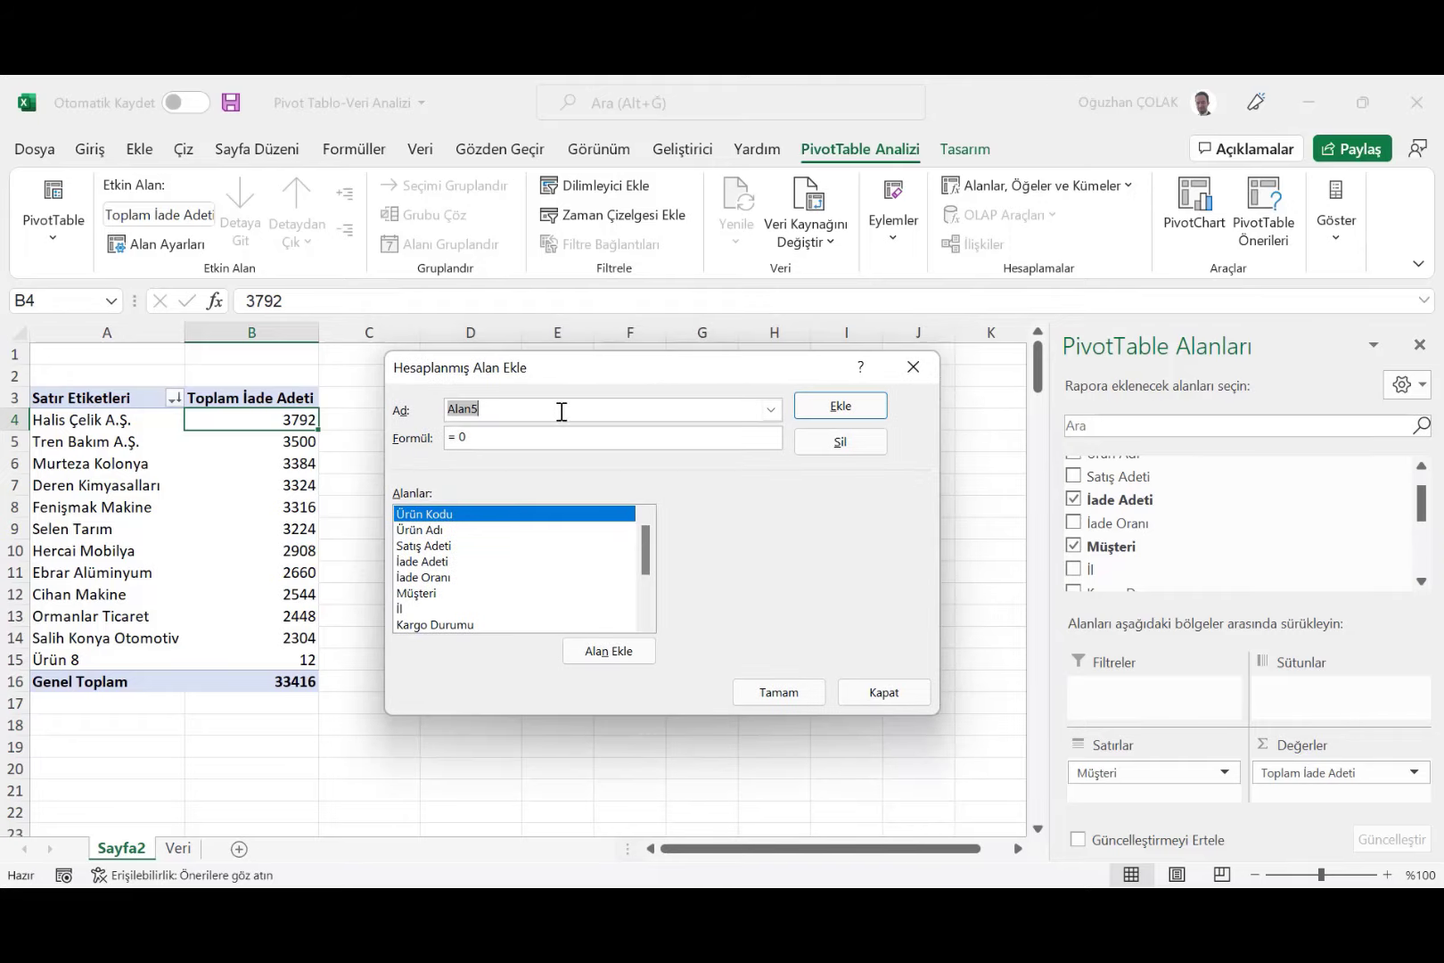
{"action": "type", "text": "İade+"}
{"action": "left_click", "coordinate": [516, 434]}
{"action": "left_click", "coordinate": [436, 562]}
{"action": "left_click", "coordinate": [609, 659]}
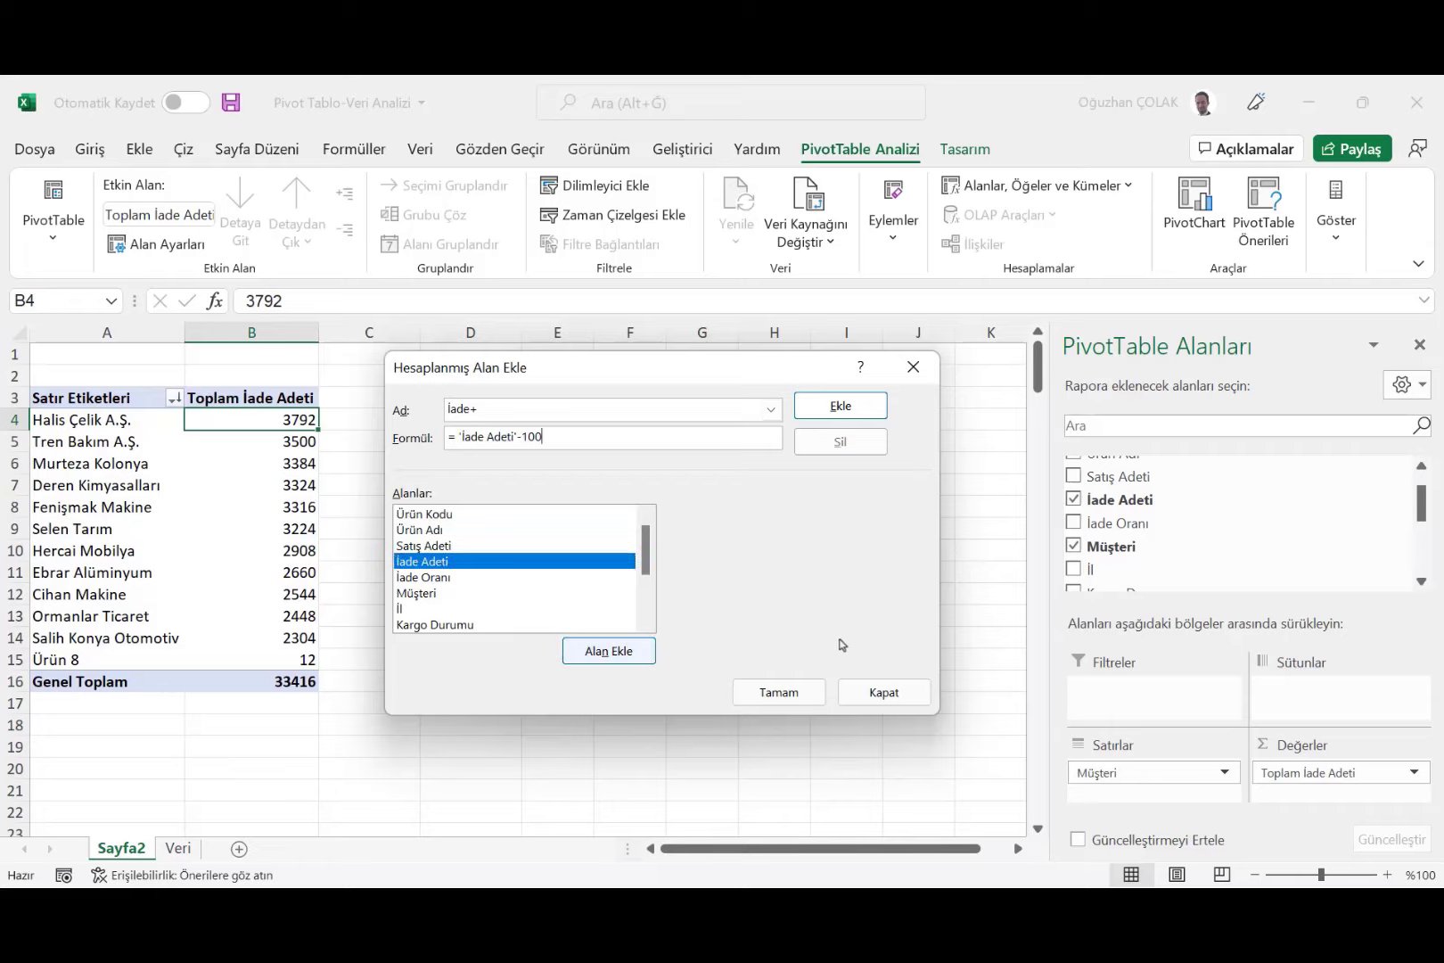
{"action": "left_click", "coordinate": [781, 691]}
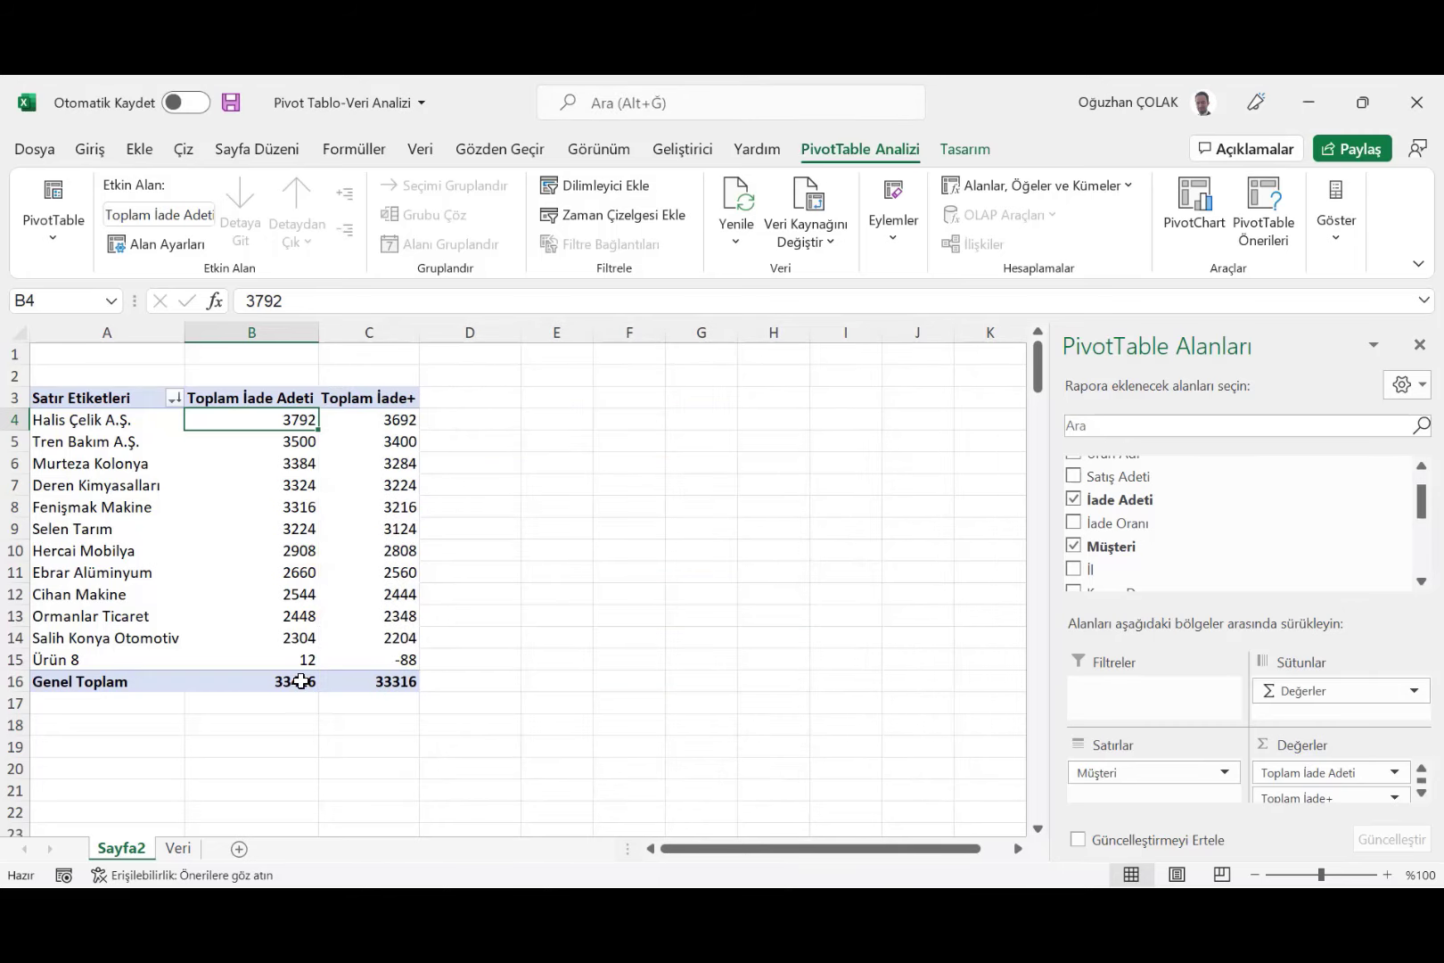
{"action": "left_click_drag", "start_coordinate": [300, 681], "coordinate": [412, 683]}
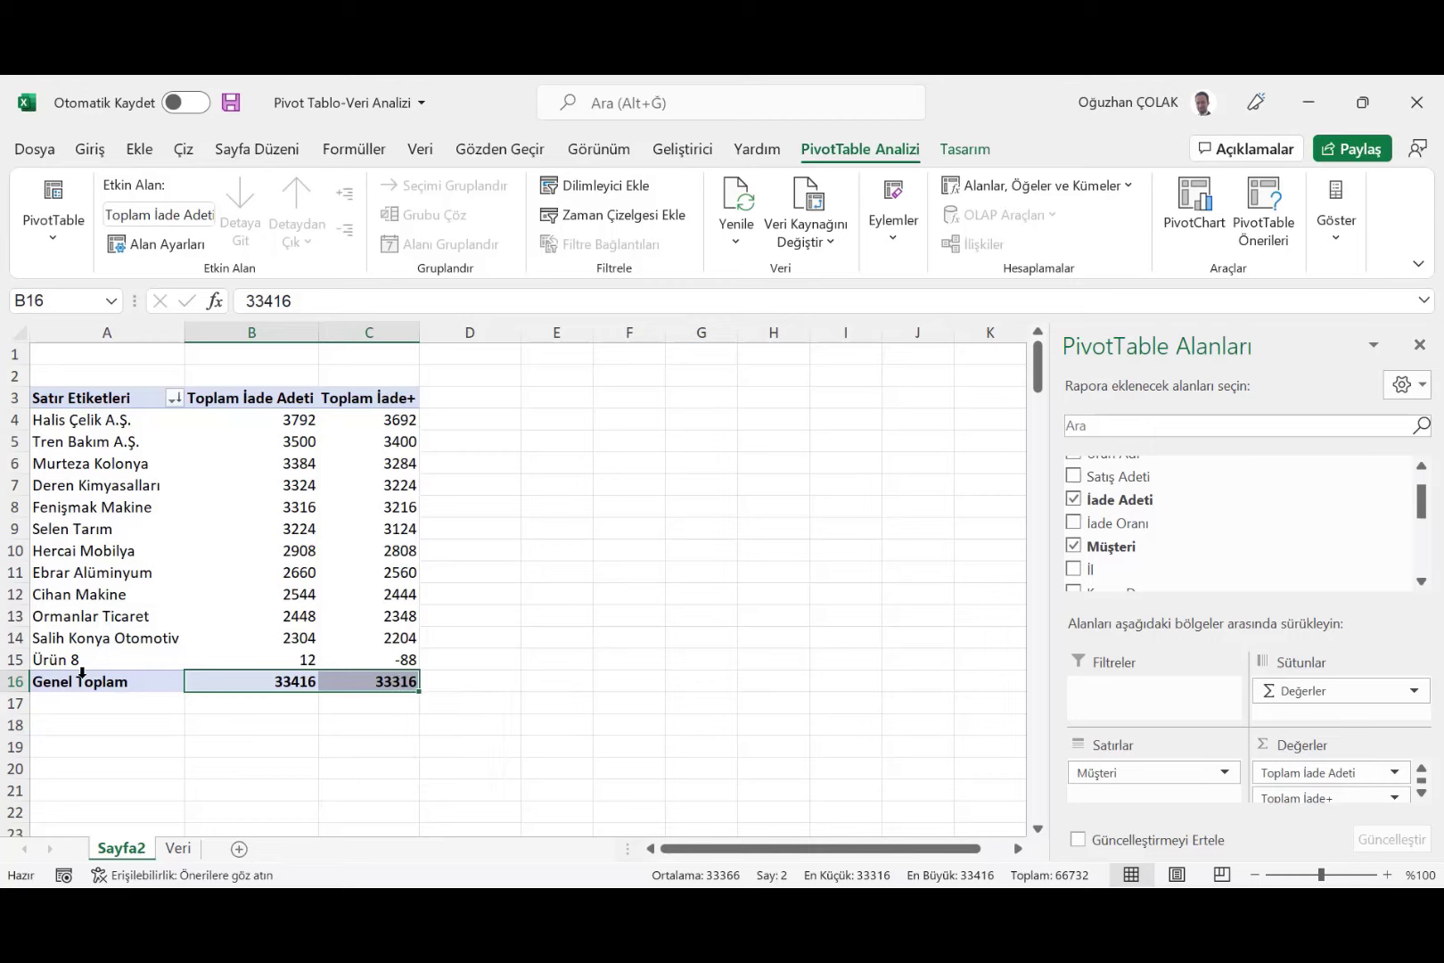
{"action": "left_click", "coordinate": [57, 662]}
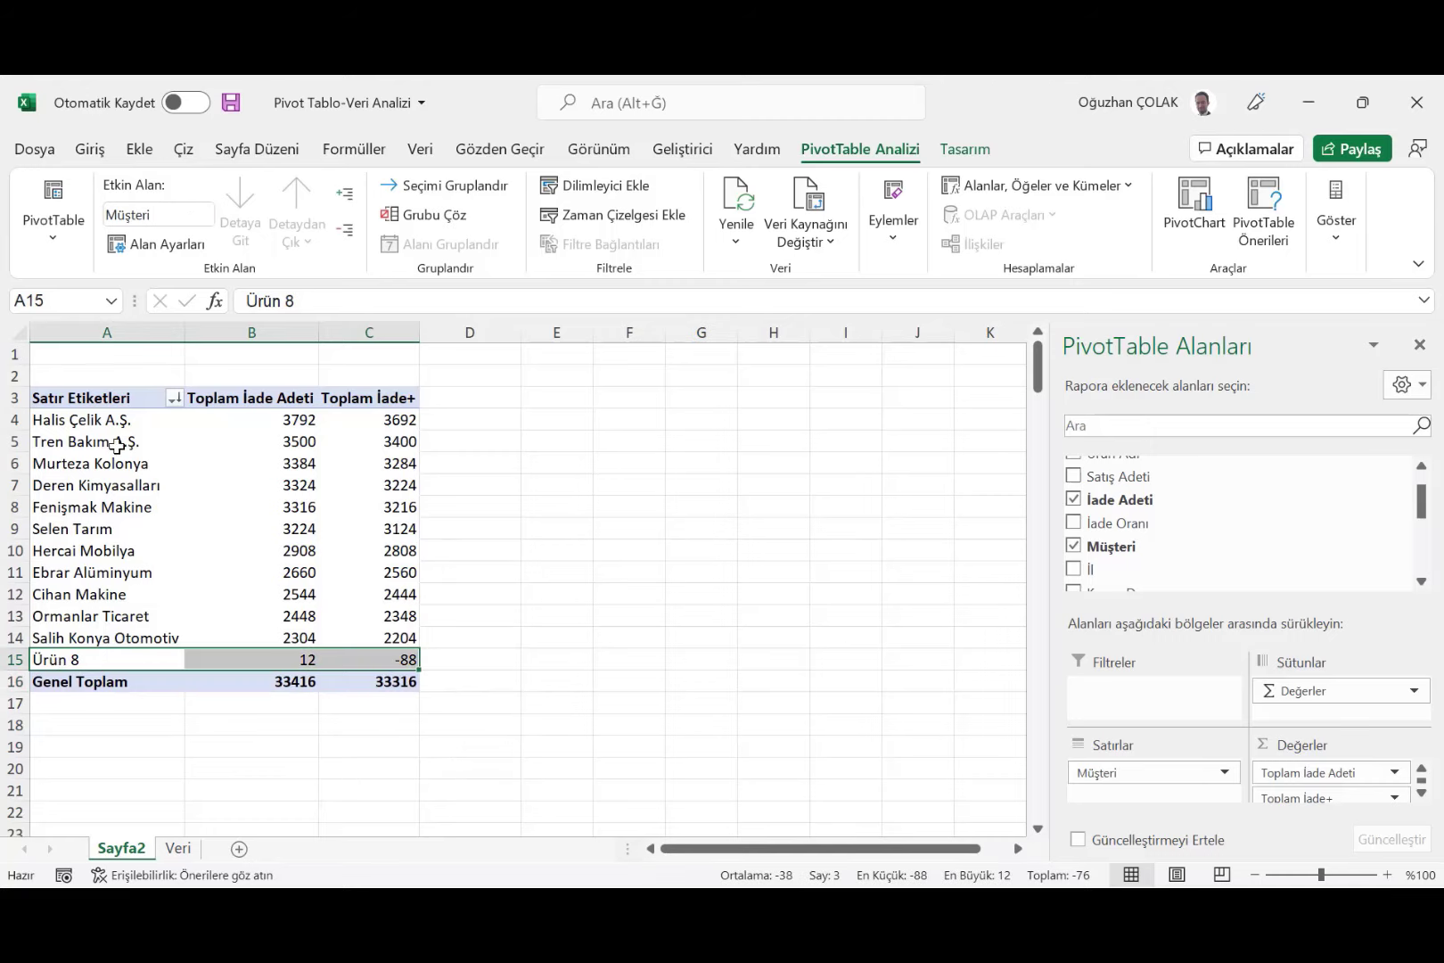
{"action": "left_click", "coordinate": [82, 662]}
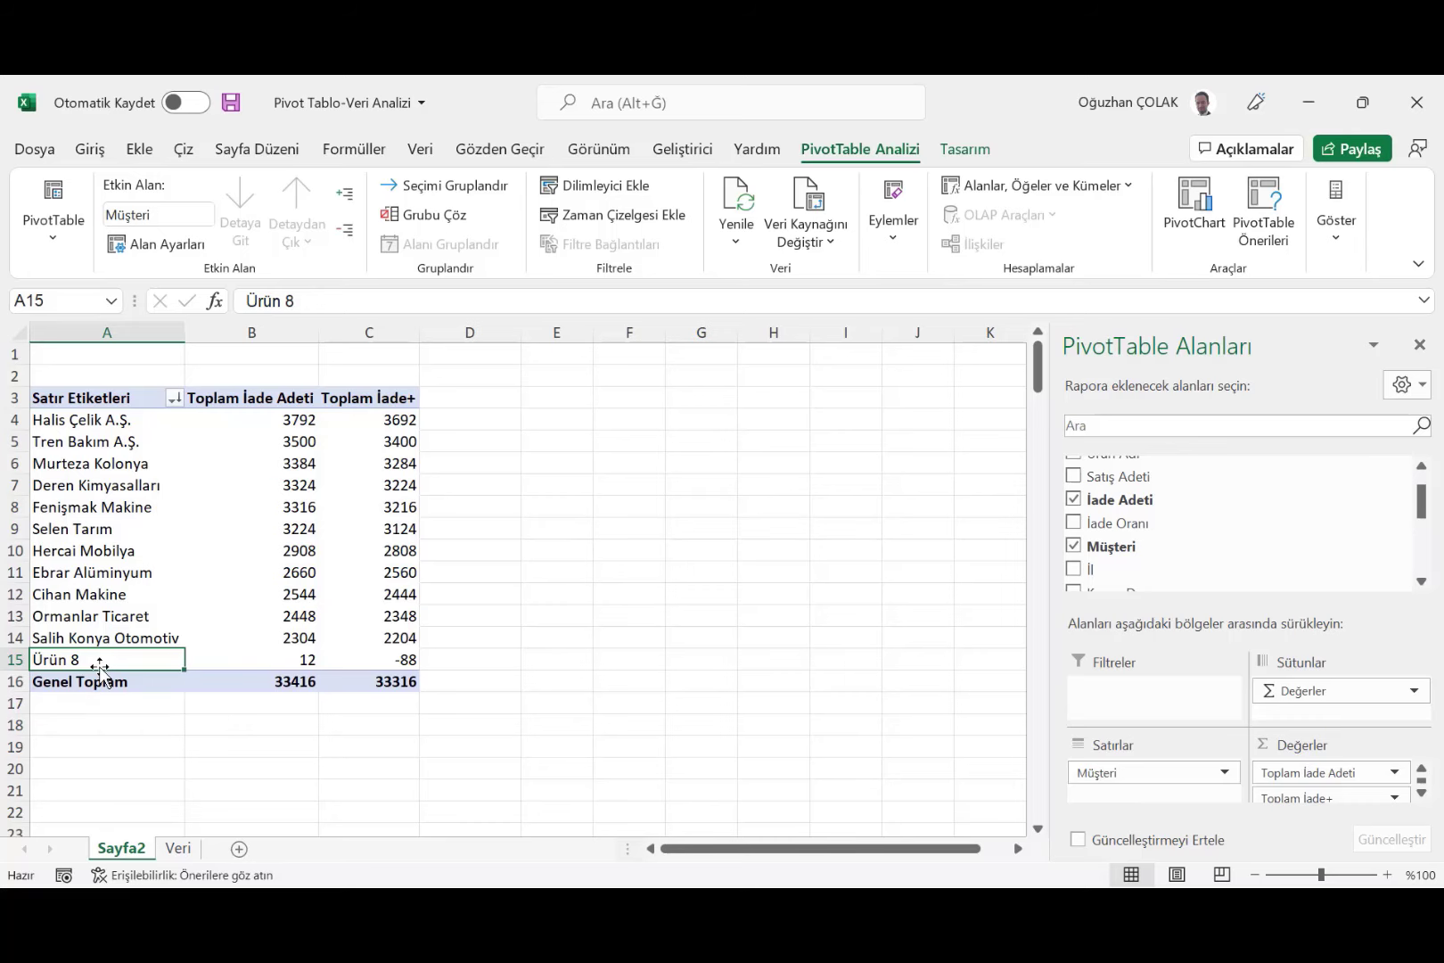
Step: On the Veri sheet, filter the Müşteri column to show only Ürün 8 rows
{"action": "left_click", "coordinate": [180, 848]}
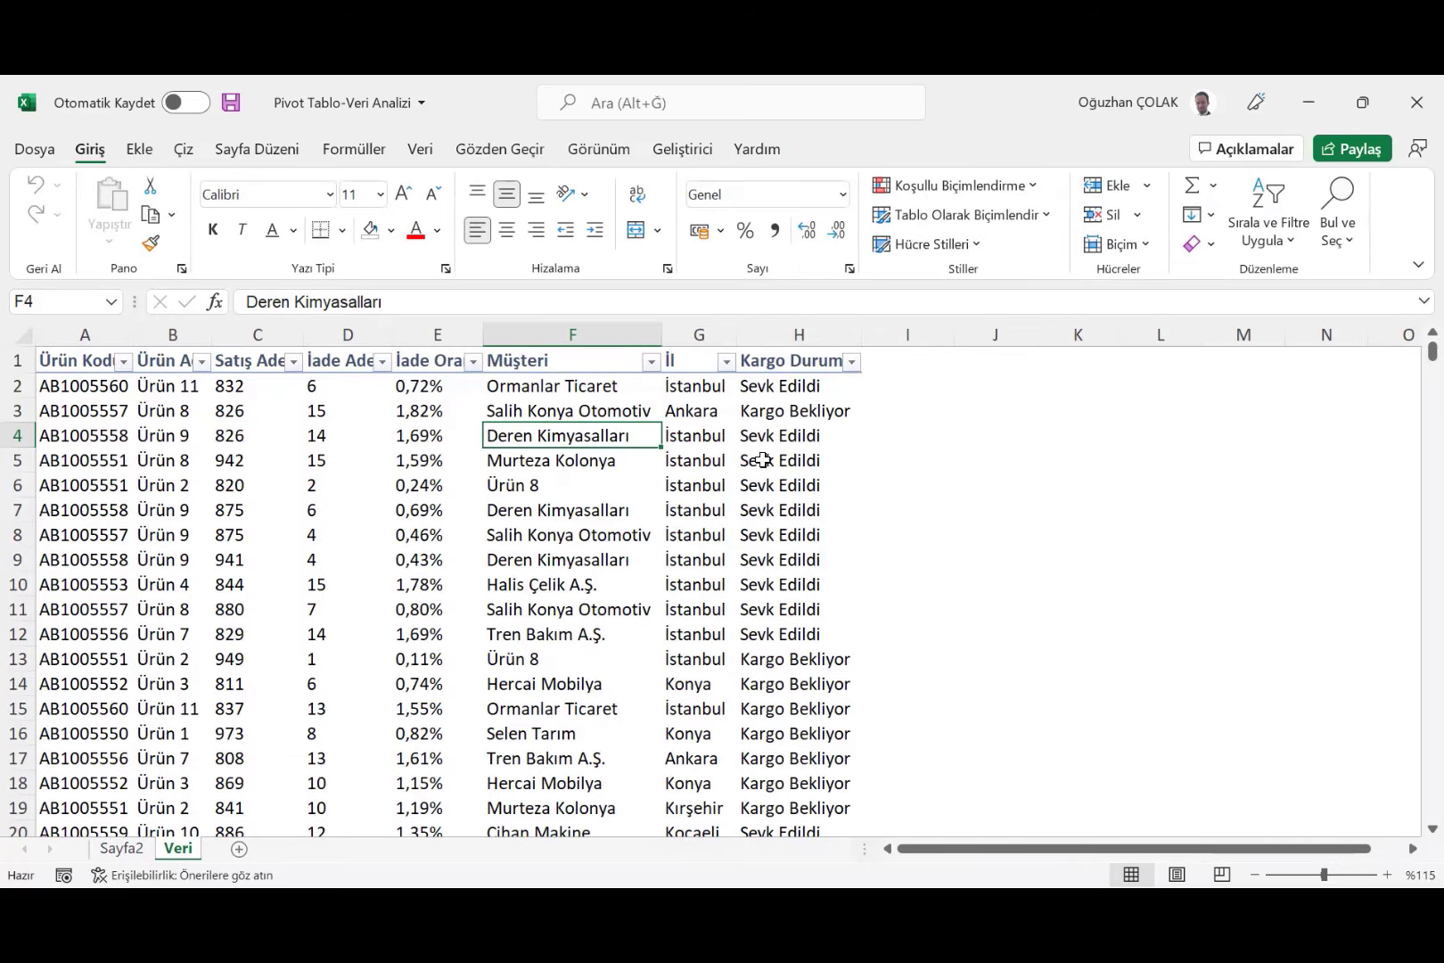
{"action": "left_click", "coordinate": [652, 361]}
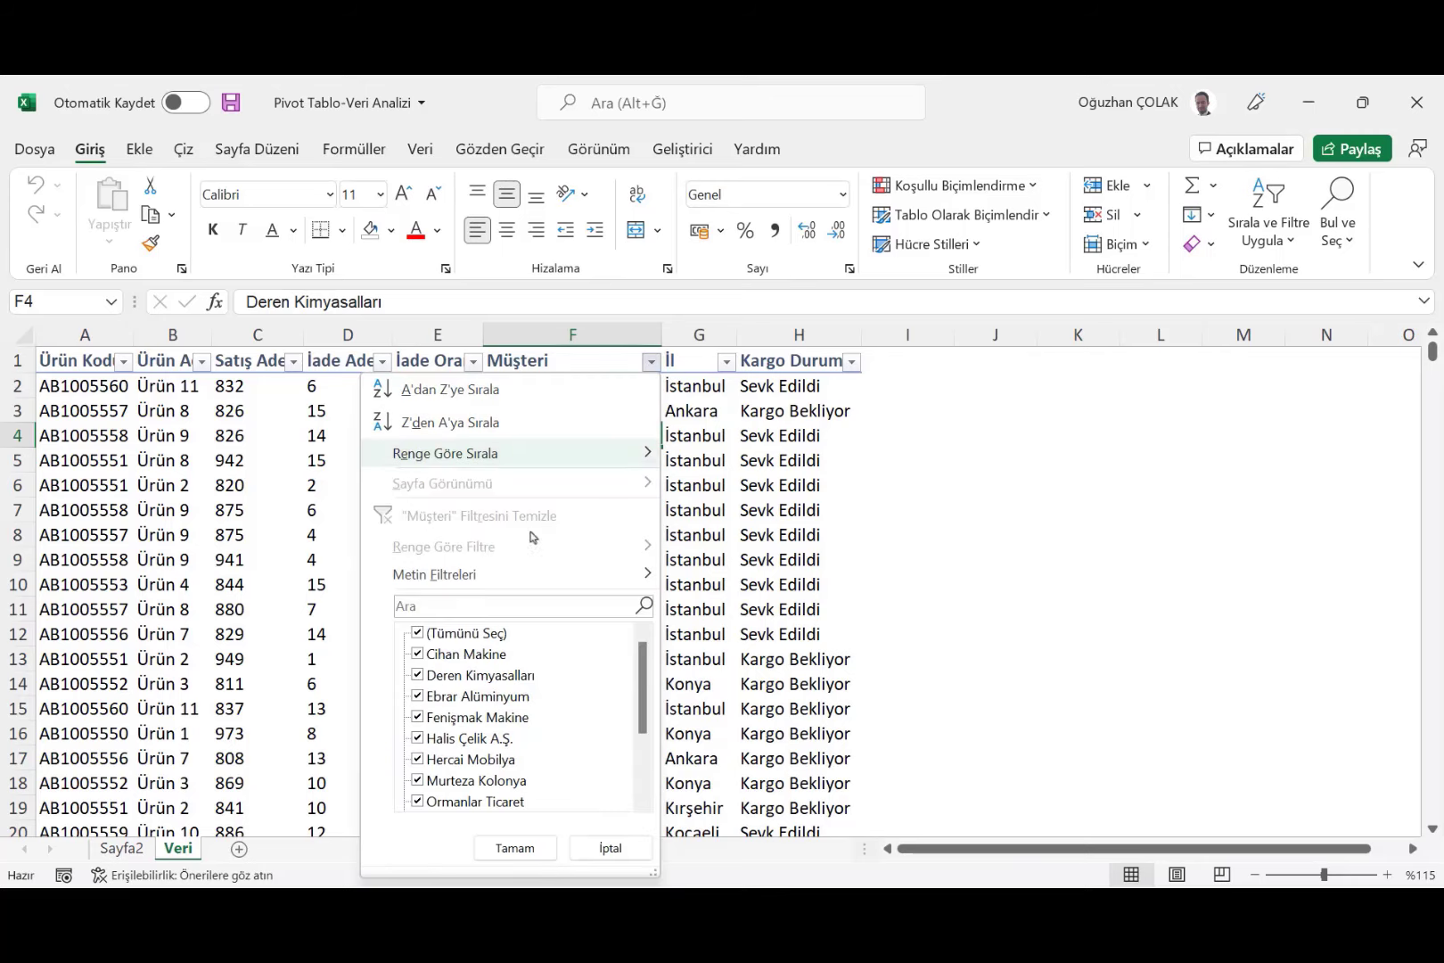
{"action": "left_click", "coordinate": [424, 634]}
{"action": "scroll", "coordinate": [454, 718], "scroll_direction": "down", "scroll_amount": 2}
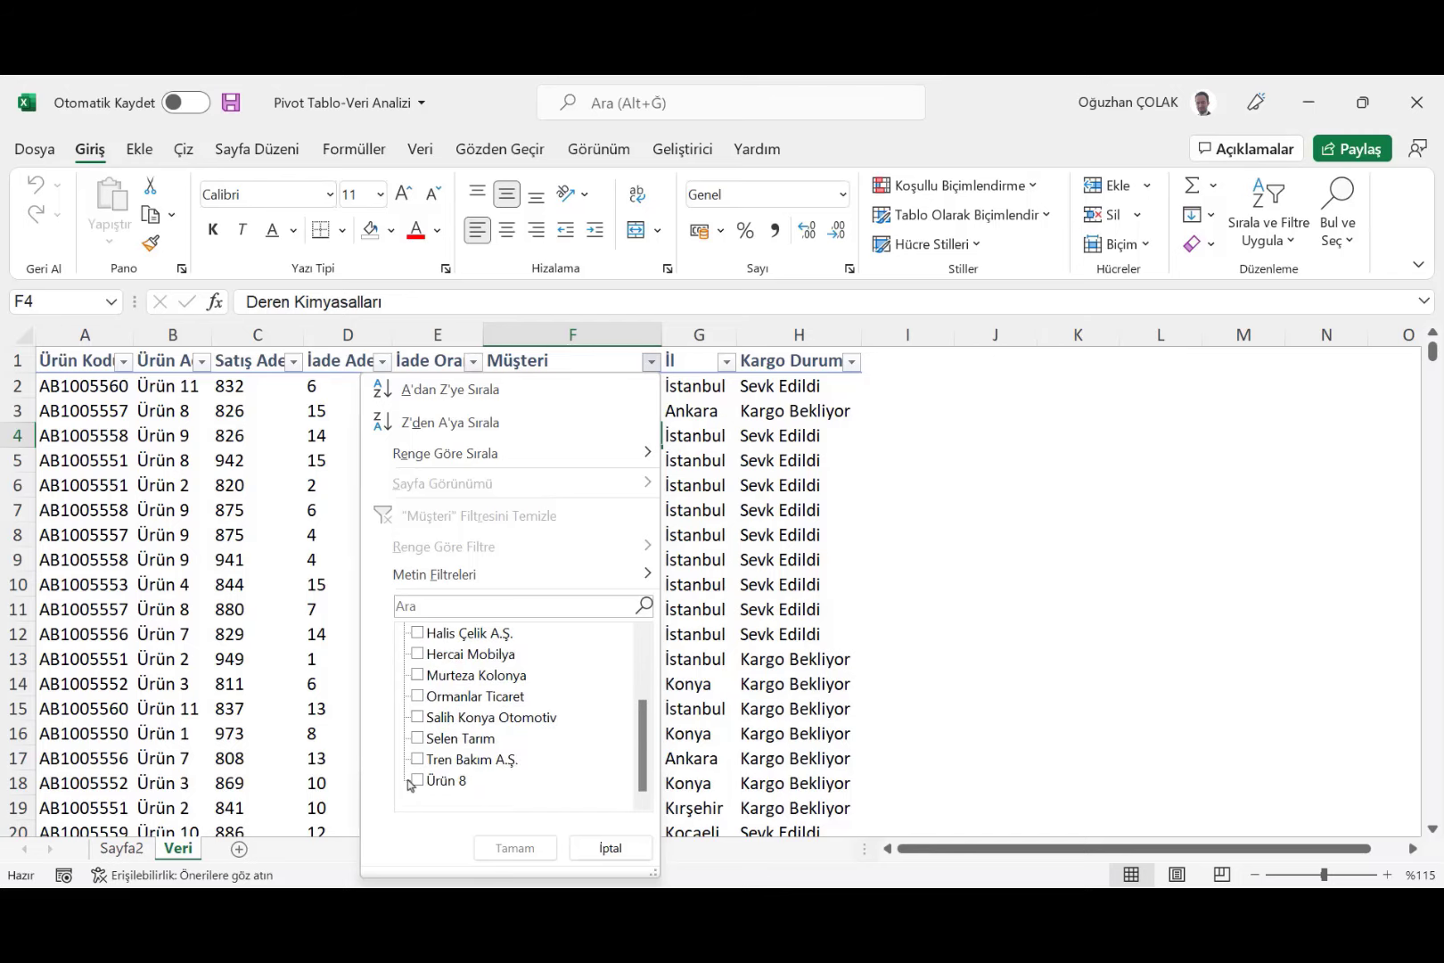
{"action": "left_click", "coordinate": [418, 780]}
{"action": "left_click", "coordinate": [513, 848]}
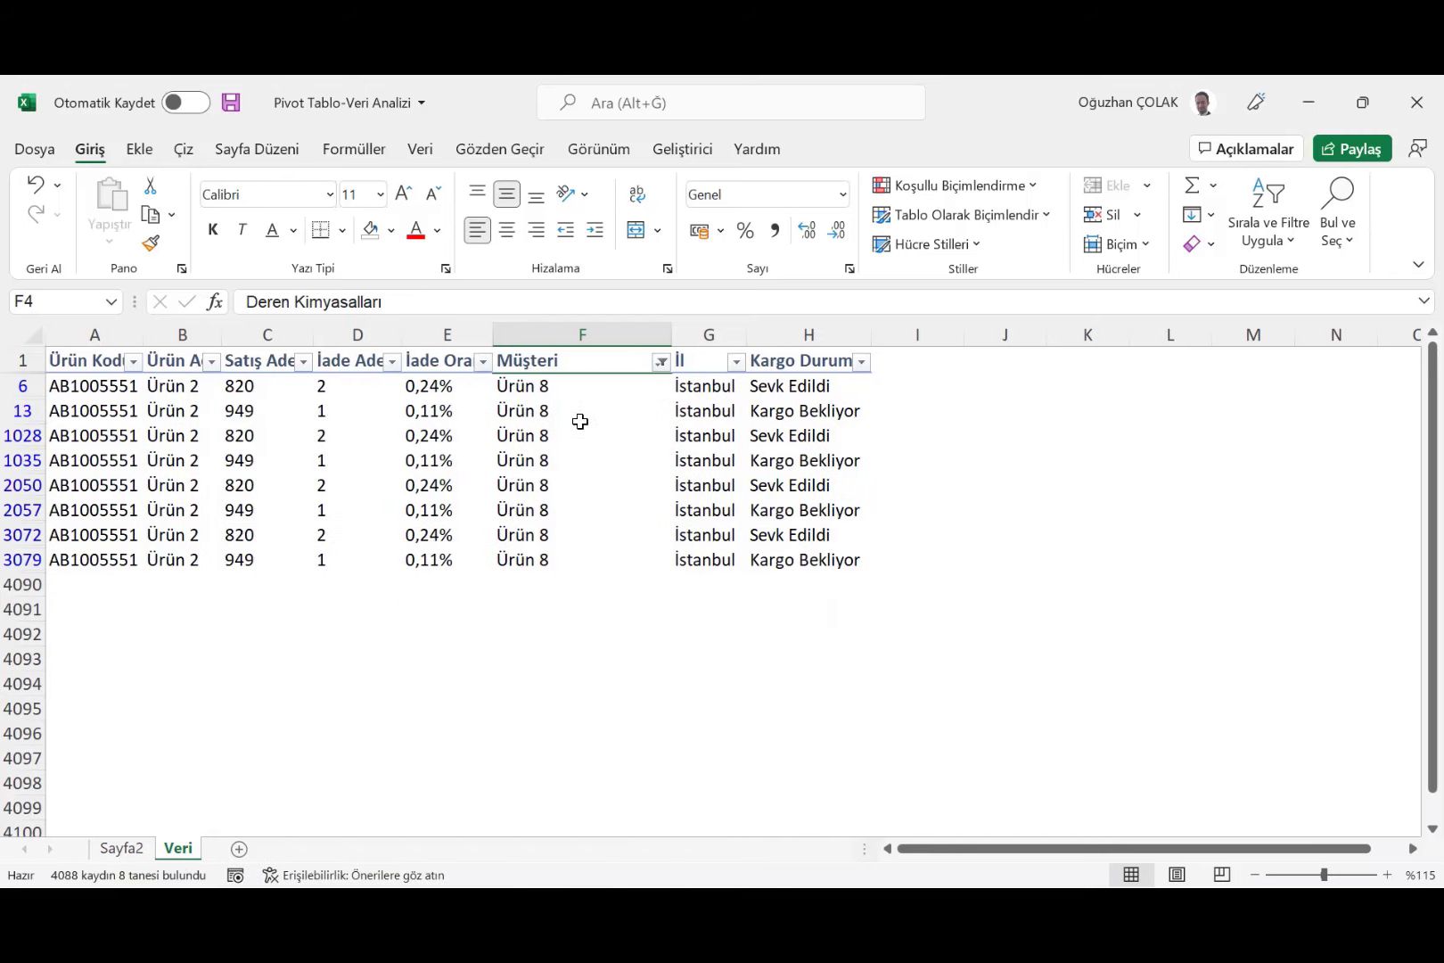
Step: Enter the corrected customer name in F6 and fill it into all filtered Ürün 8 cells
{"action": "left_click", "coordinate": [564, 386]}
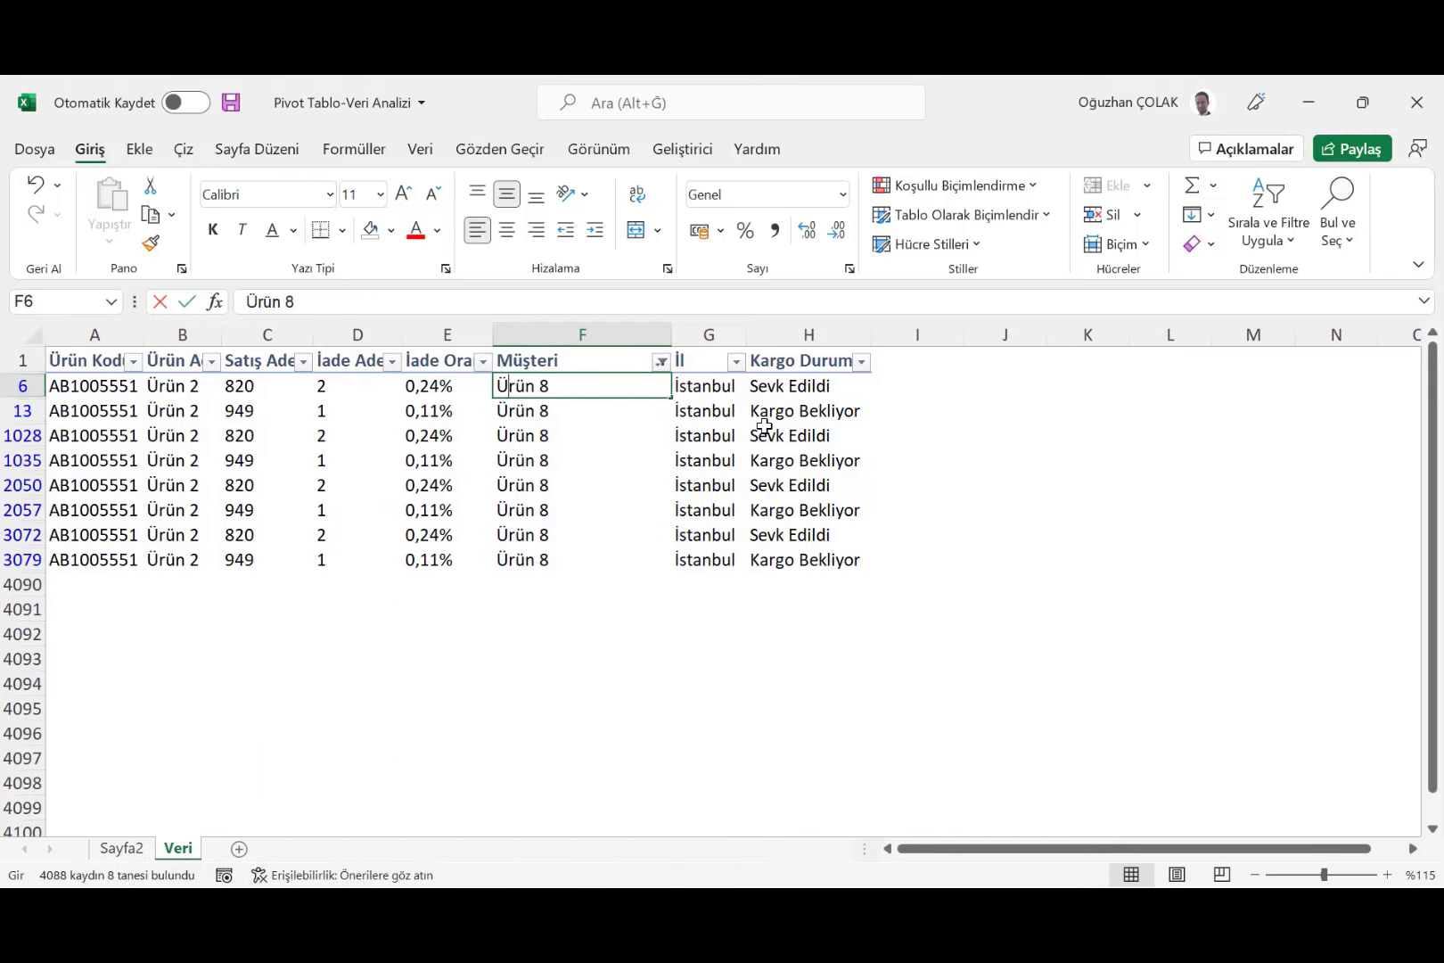
{"action": "type", "text": "Halis Çelik A.Ş."}
{"action": "key", "text": "Return"}
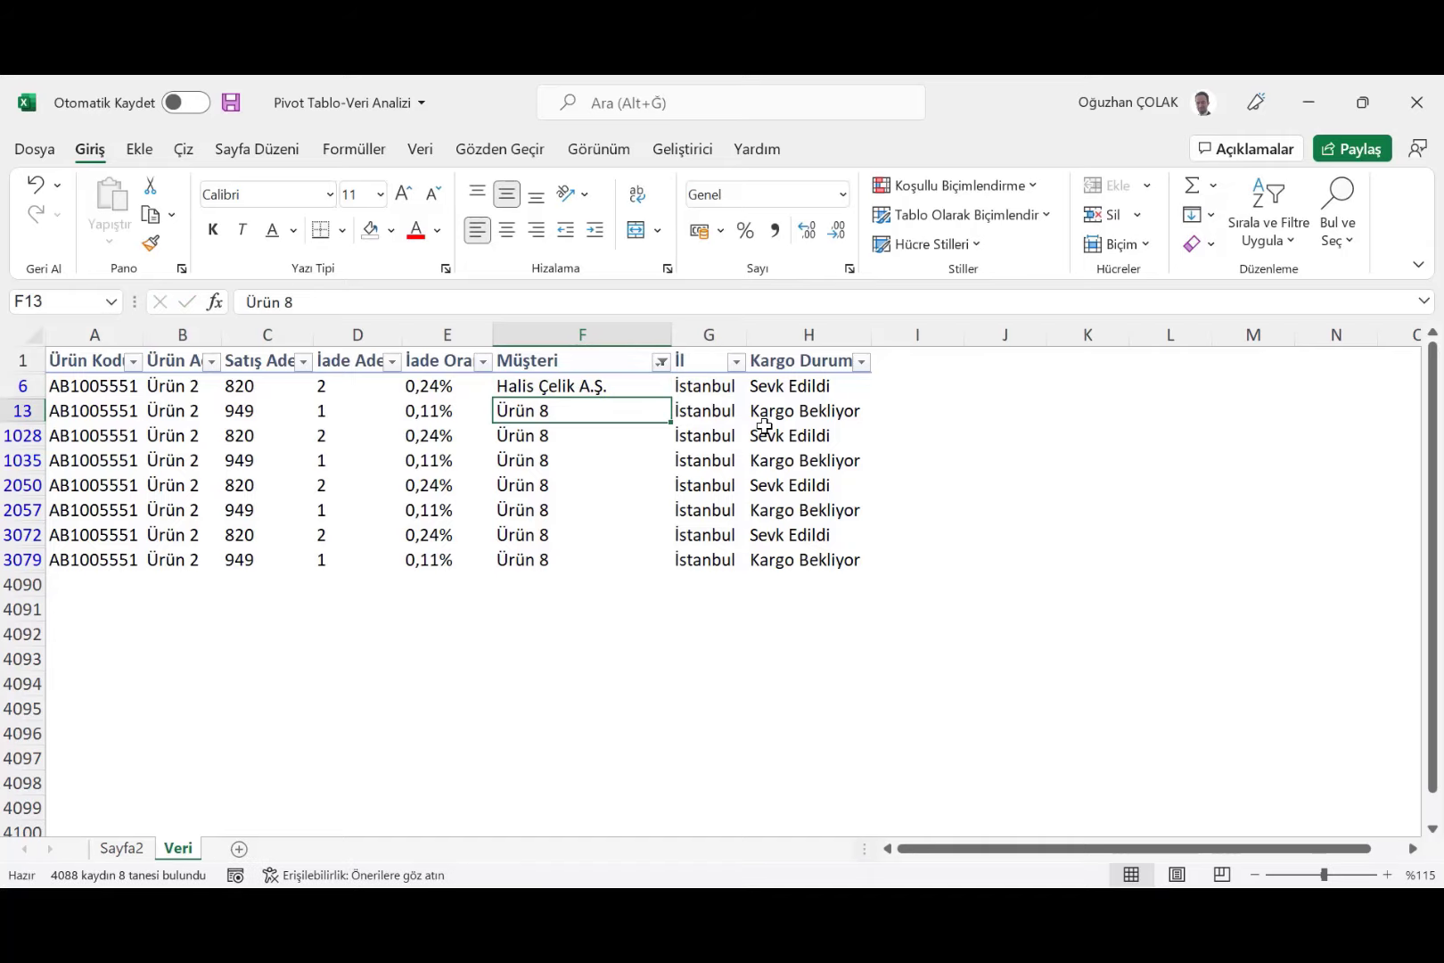
{"action": "key", "text": "Up"}
{"action": "key", "text": "ctrl+c"}
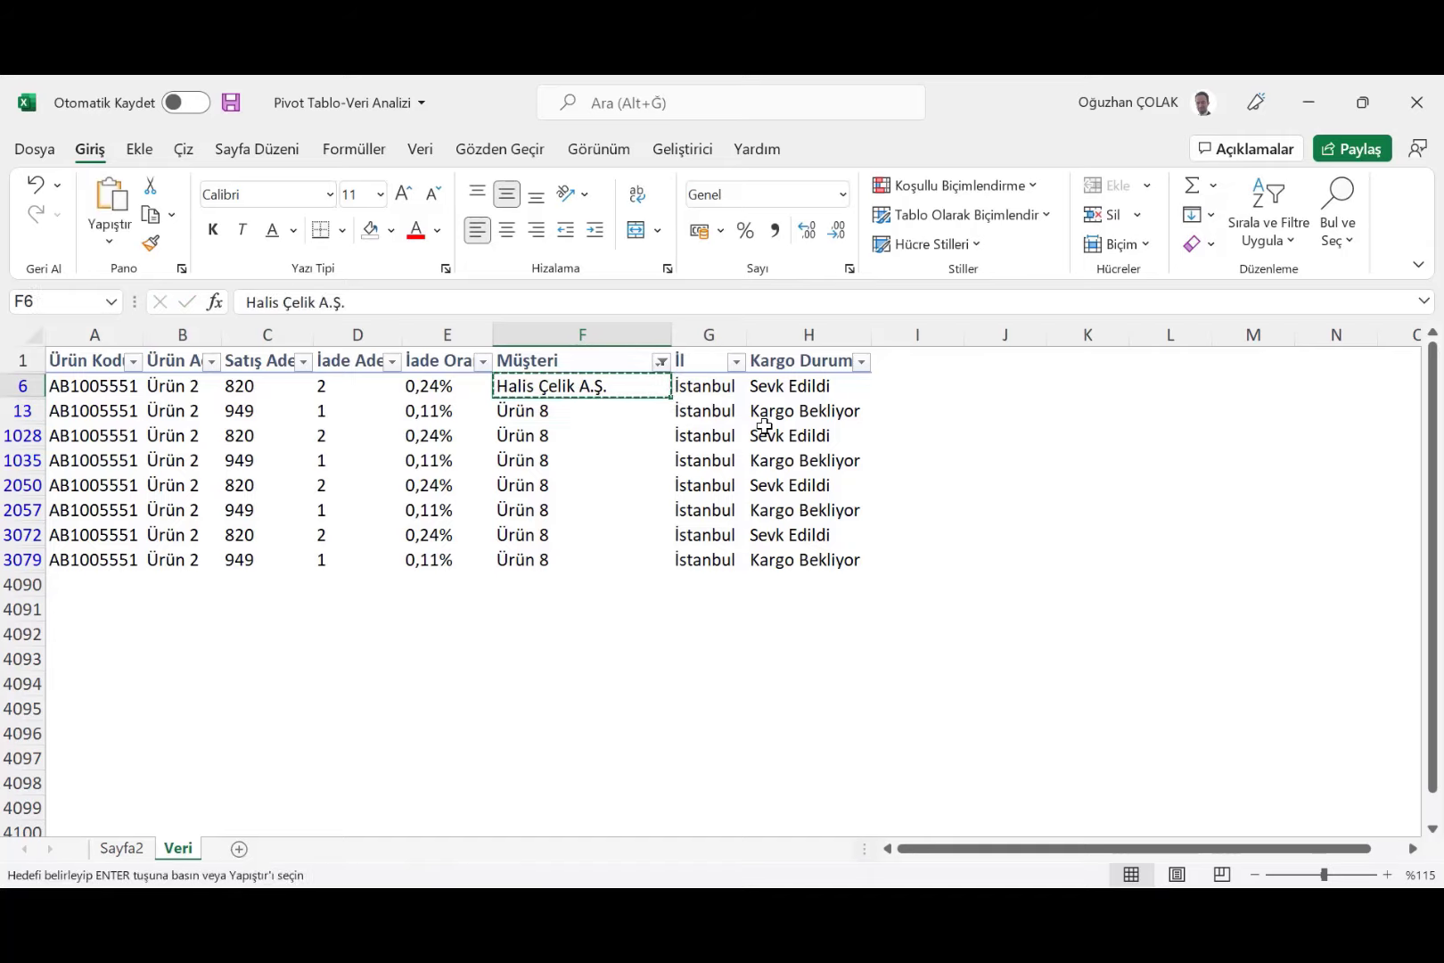
{"action": "key", "text": "ctrl+shift+Down"}
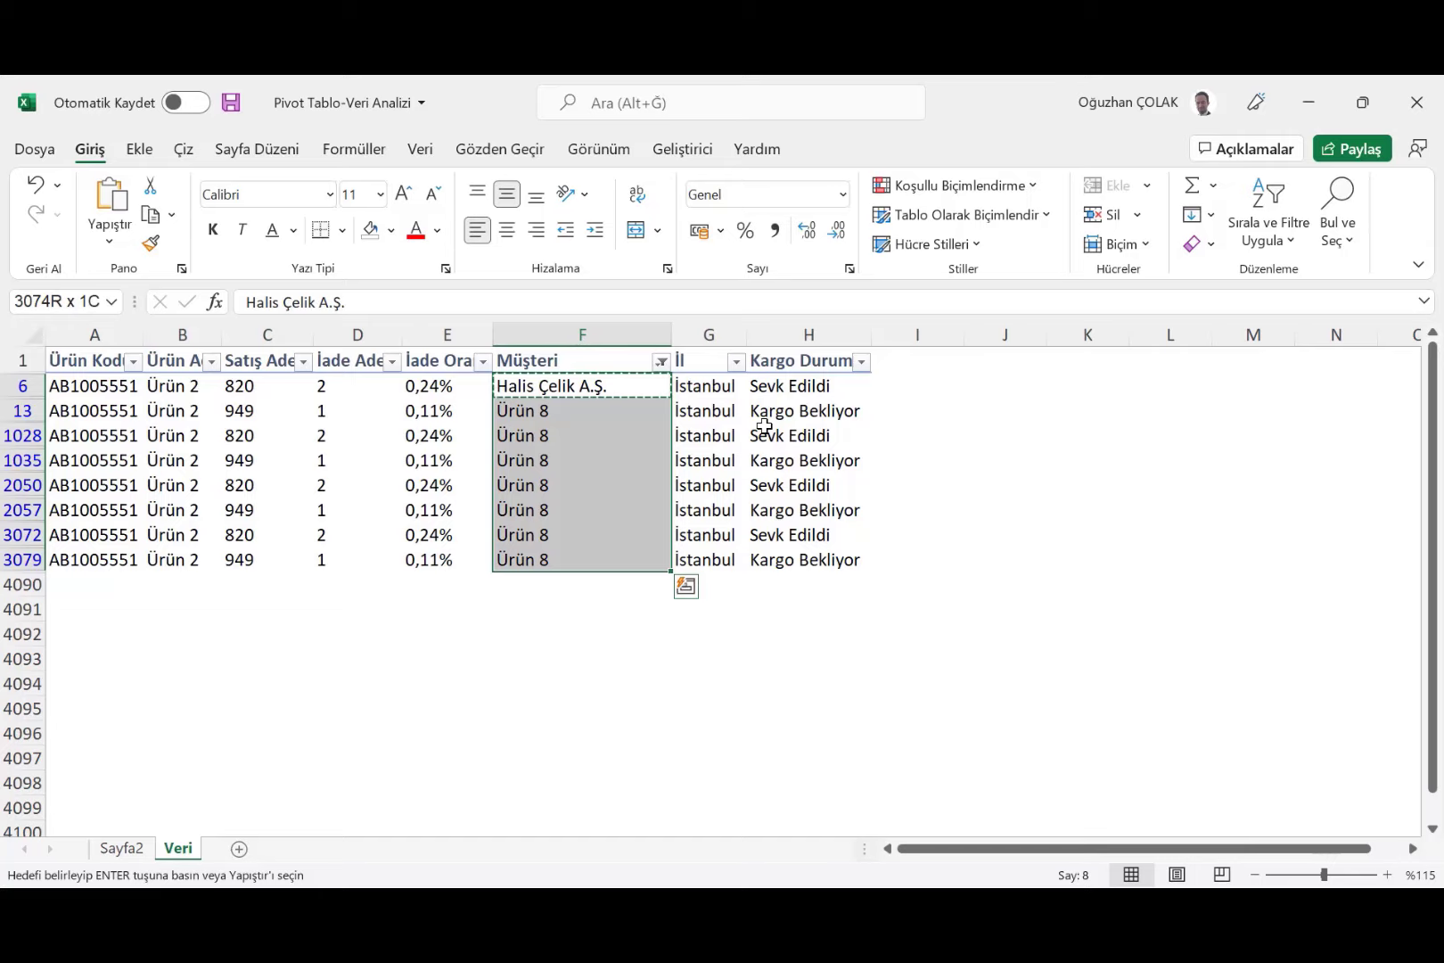
{"action": "key", "text": "Return"}
{"action": "key", "text": "Escape"}
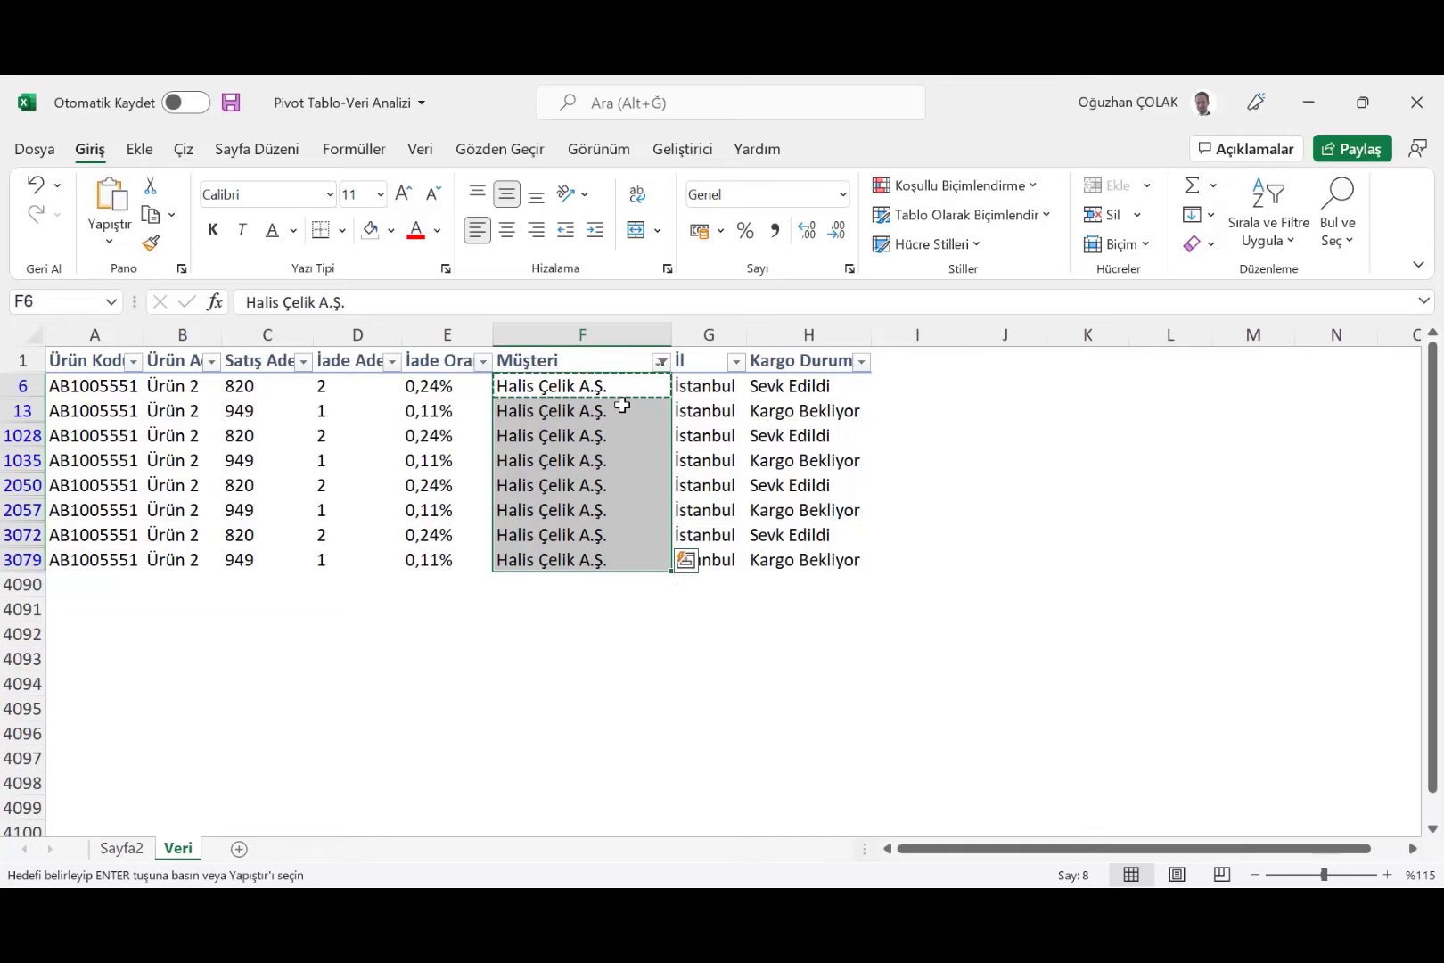
Step: Clear the Müşteri filter and return to the Sayfa2 pivot sheet
{"action": "left_click", "coordinate": [661, 361]}
{"action": "left_click", "coordinate": [528, 515]}
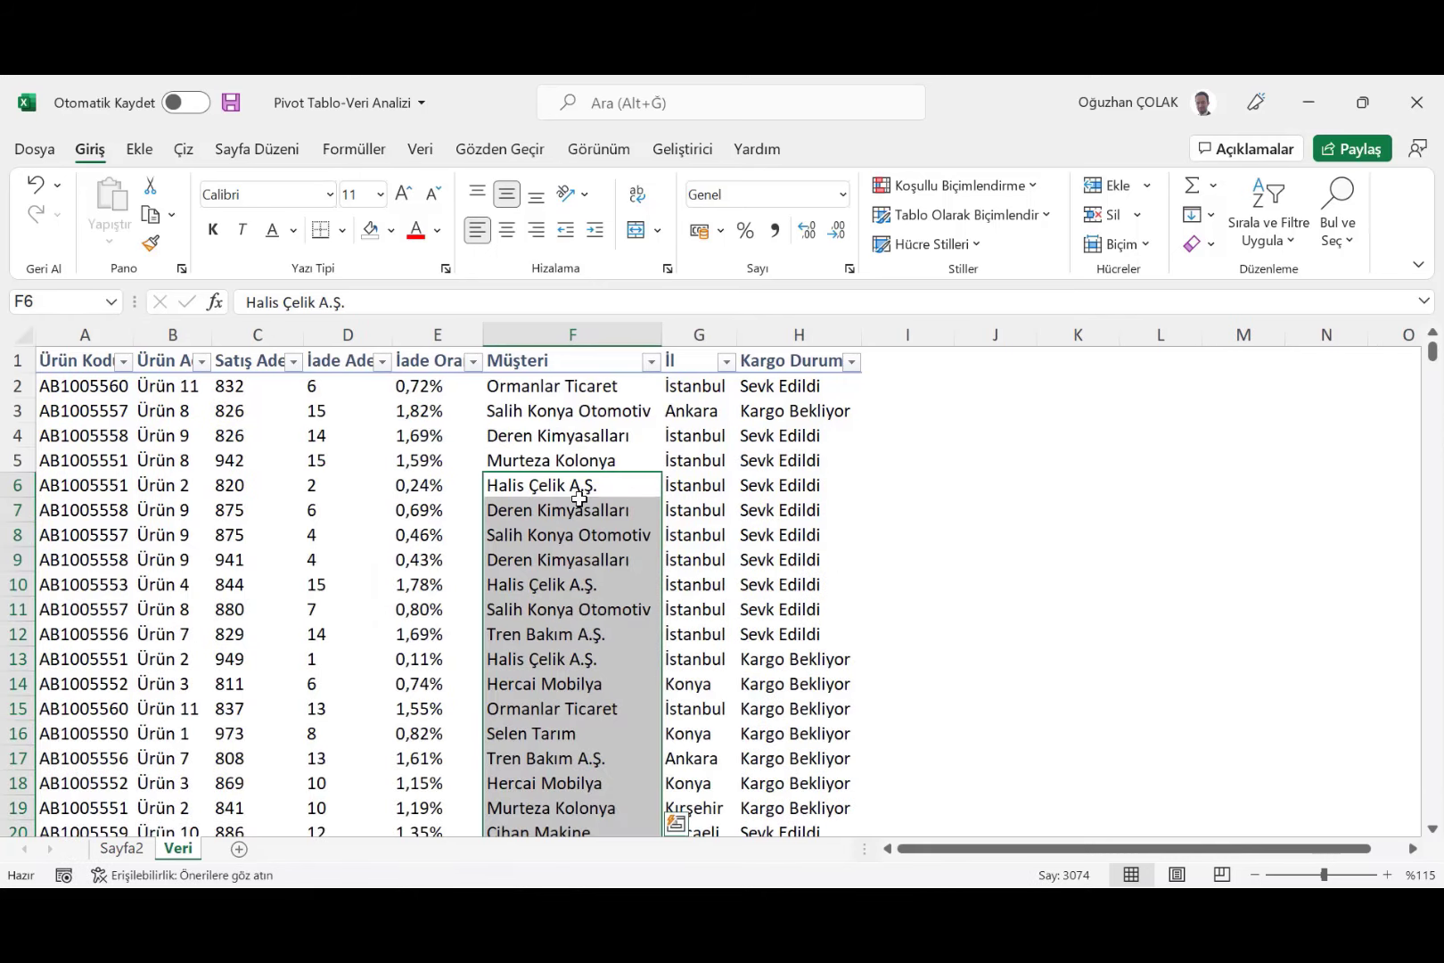
{"action": "left_click", "coordinate": [122, 847]}
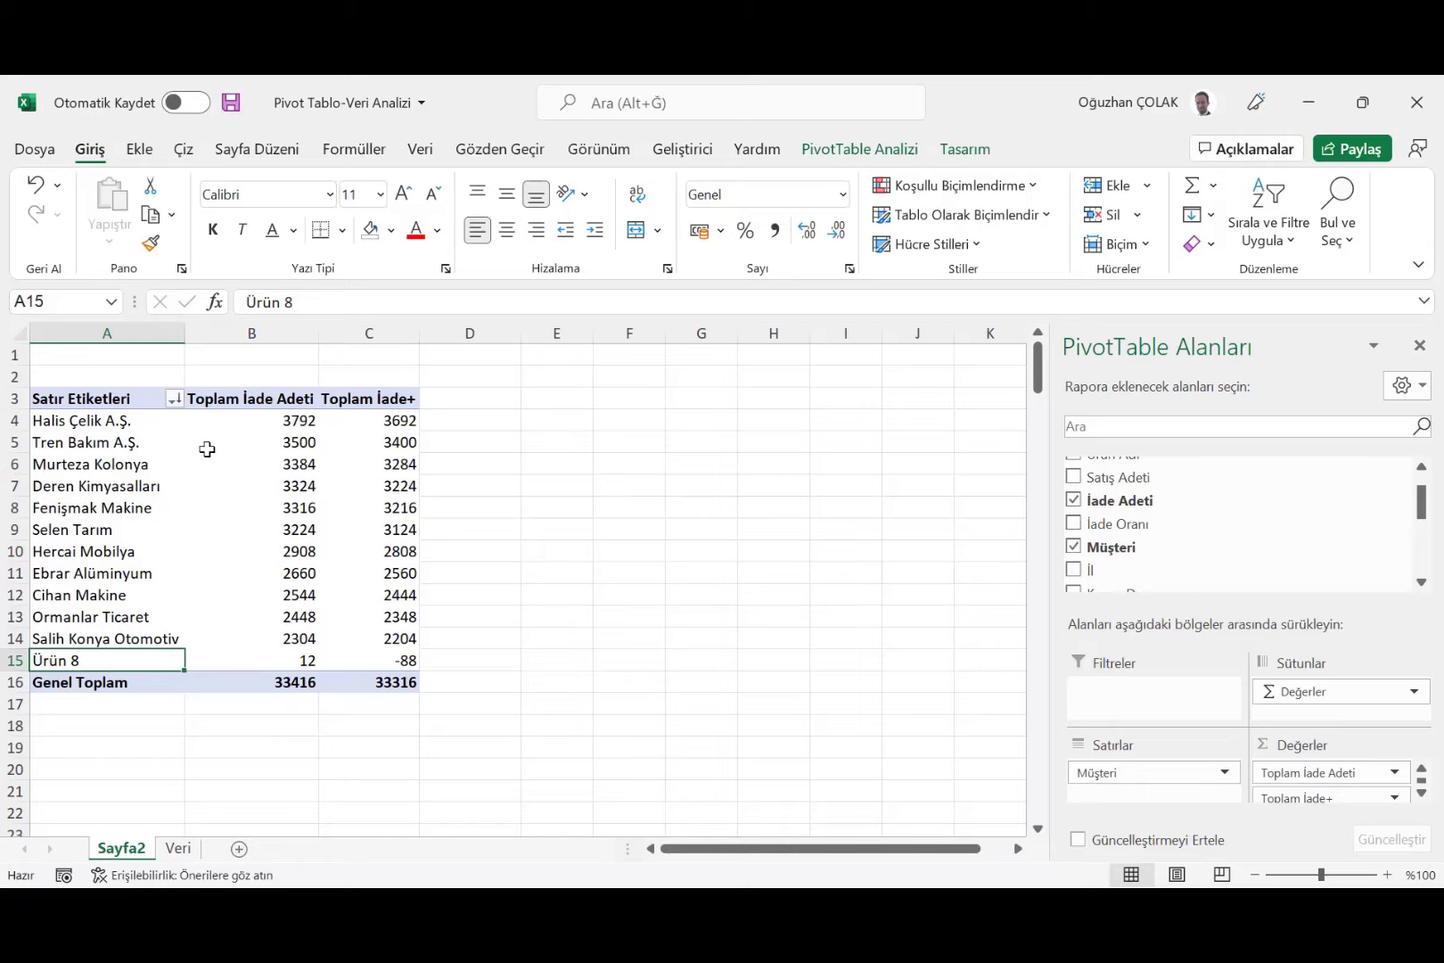
Step: Refresh the pivot so Ürün 8 disappears and the corrected customer shows 3804 returns
{"action": "right_click", "coordinate": [145, 485]}
{"action": "left_click", "coordinate": [196, 492]}
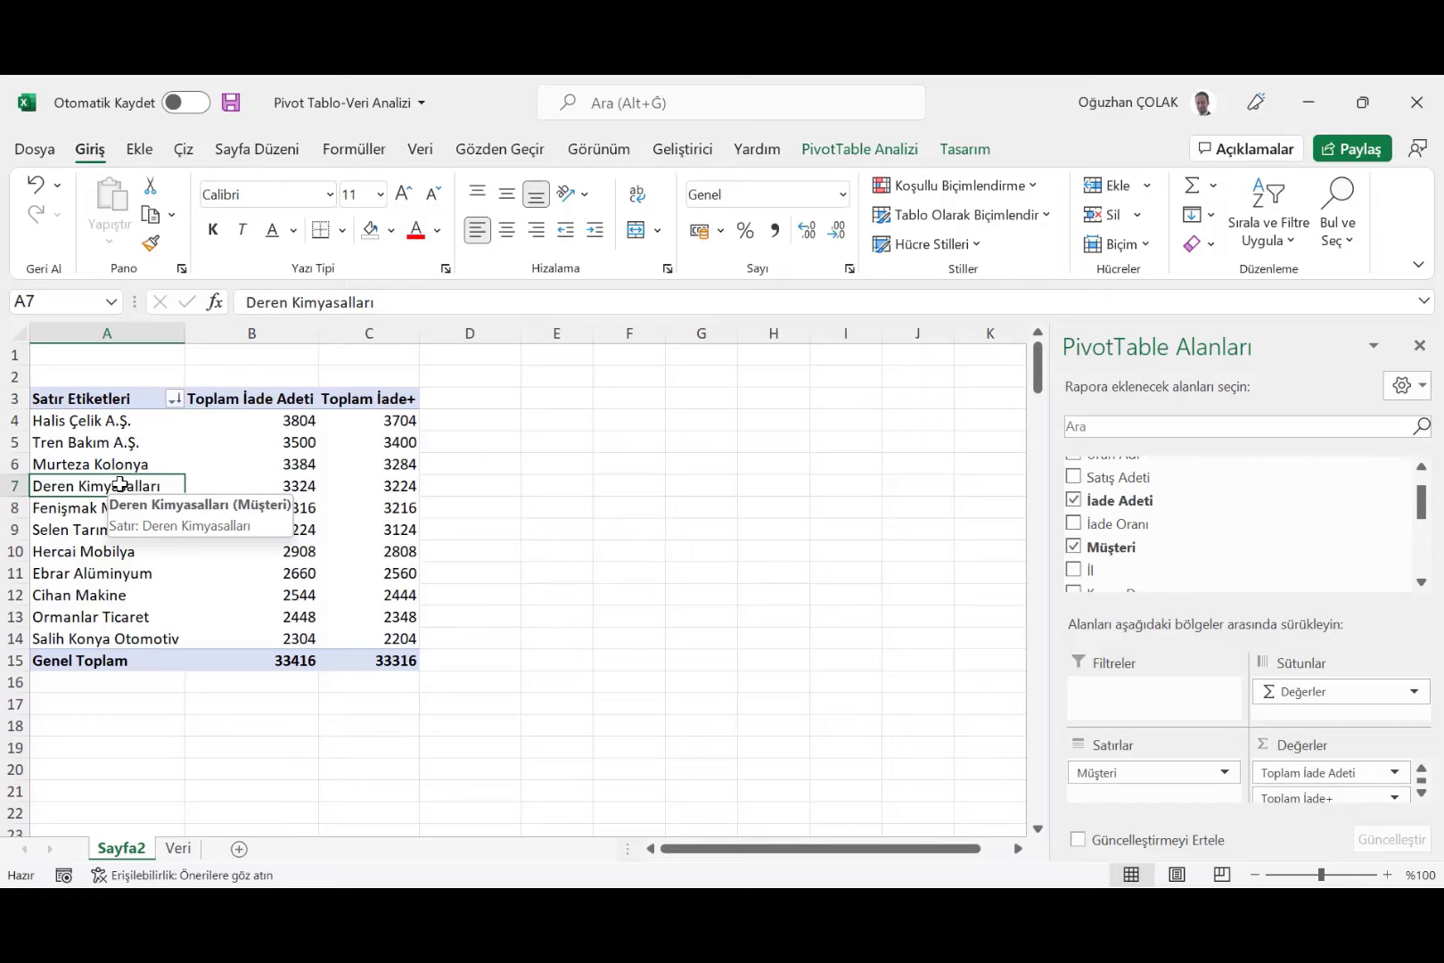
{"action": "right_click", "coordinate": [119, 485]}
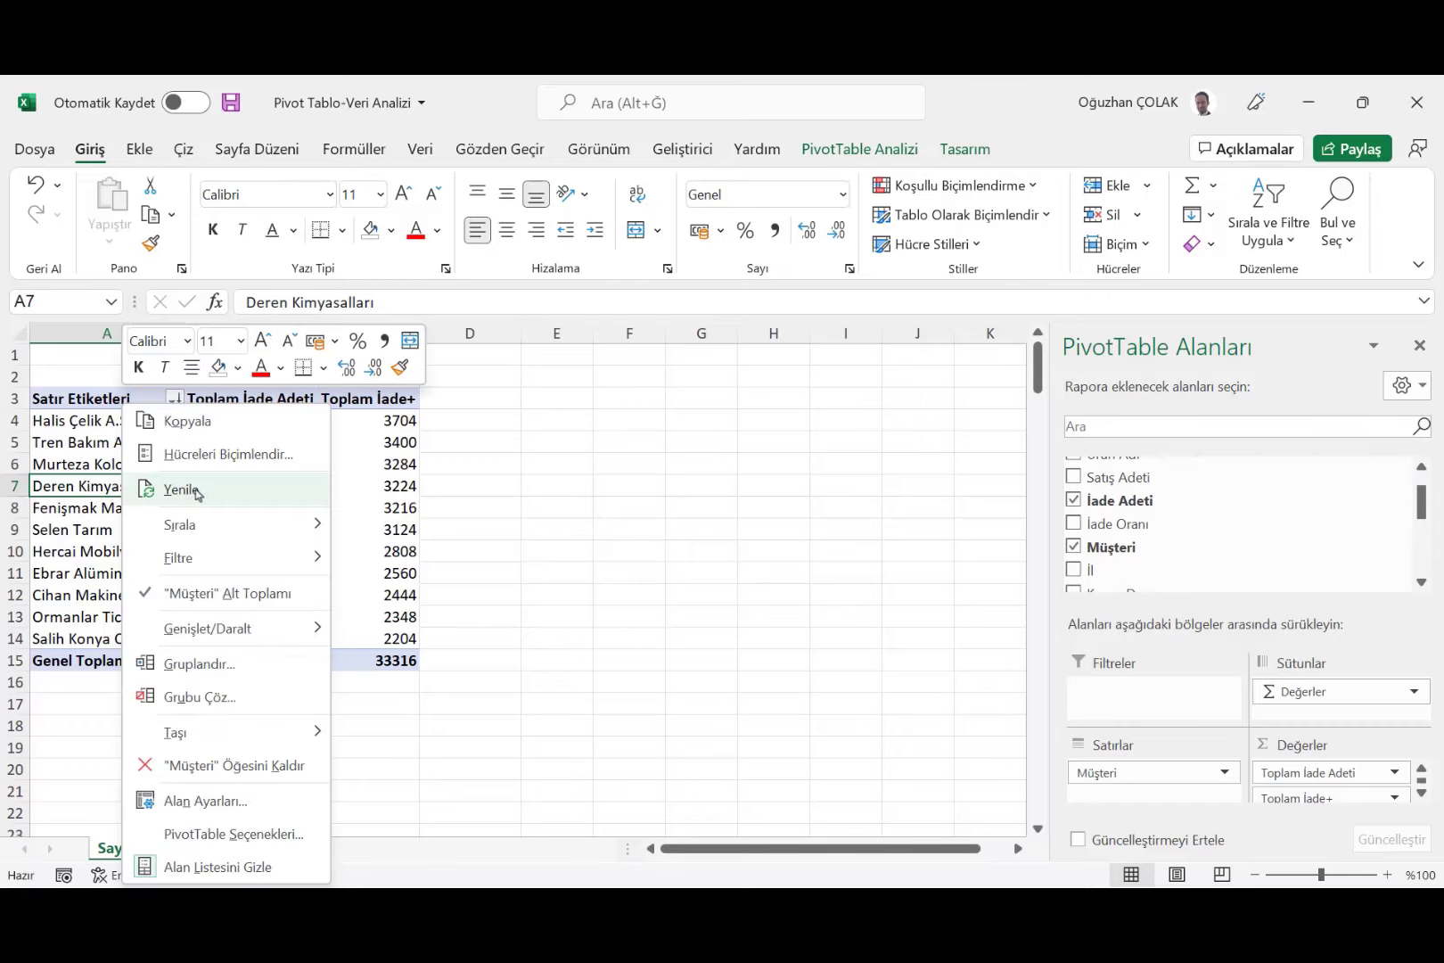
{"action": "left_click", "coordinate": [196, 493]}
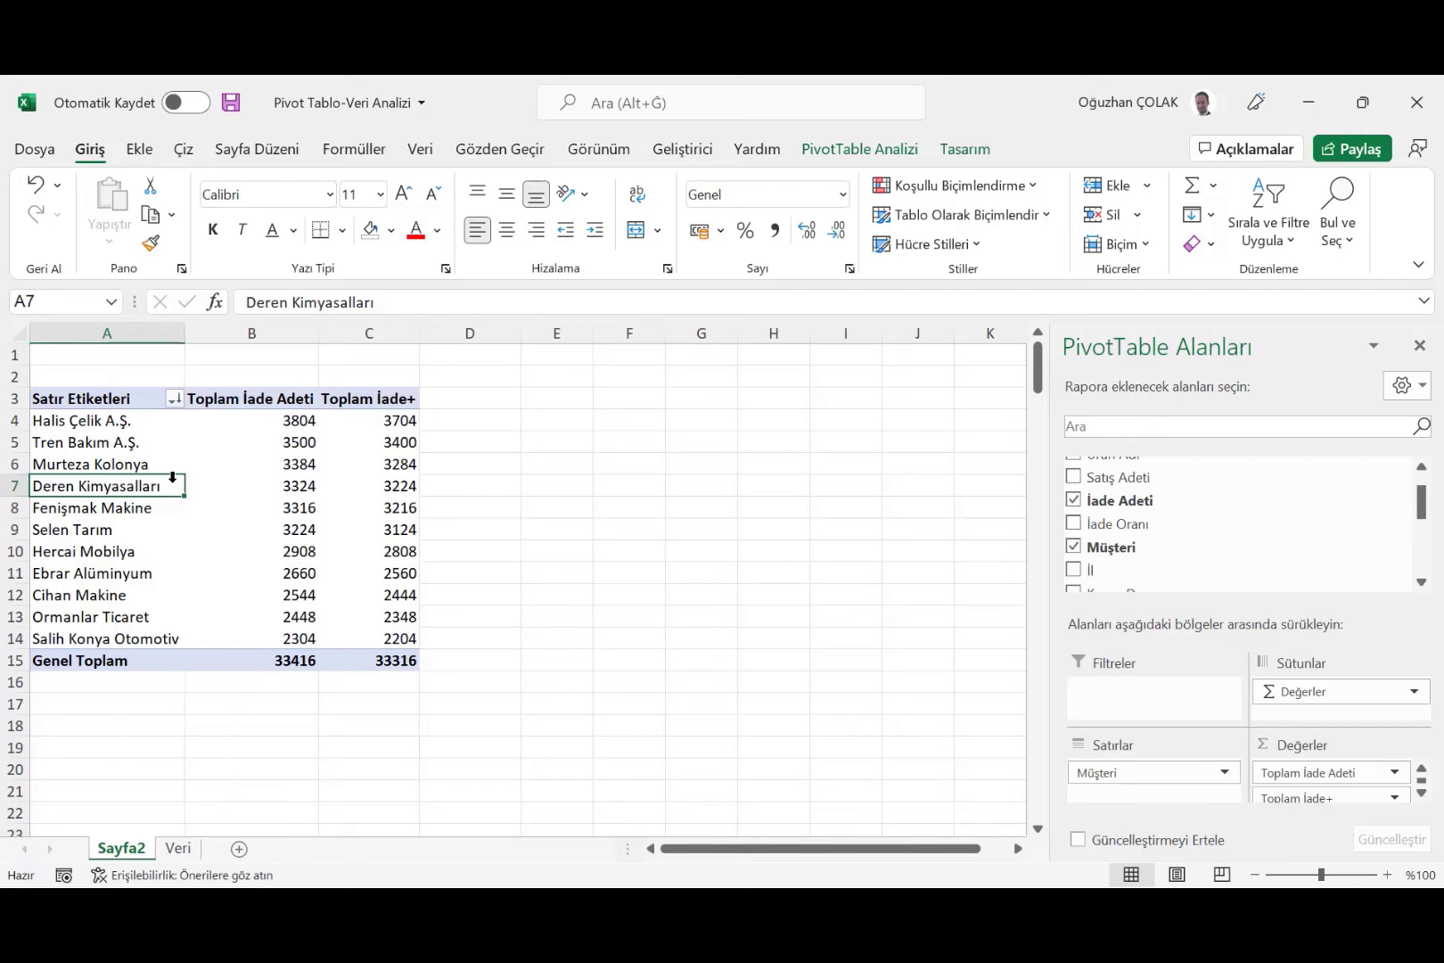
Step: Apply the grey Beyaz, Özet Stil Orta 4 style from the PivotTable Styles gallery to the customer pivot
{"action": "left_click", "coordinate": [957, 152]}
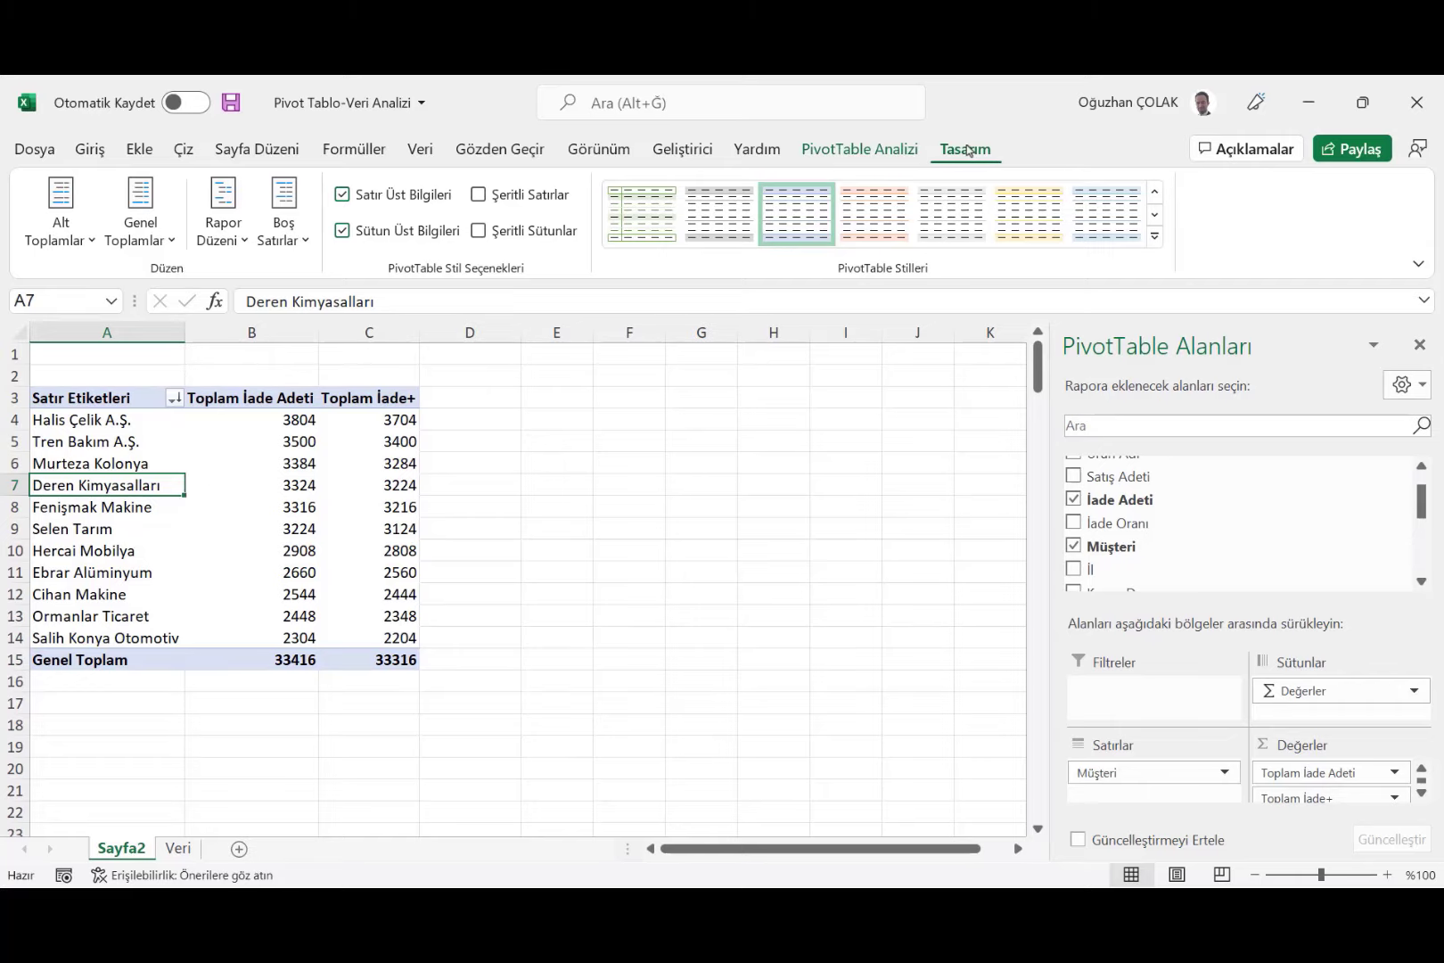
{"action": "left_click", "coordinate": [546, 489]}
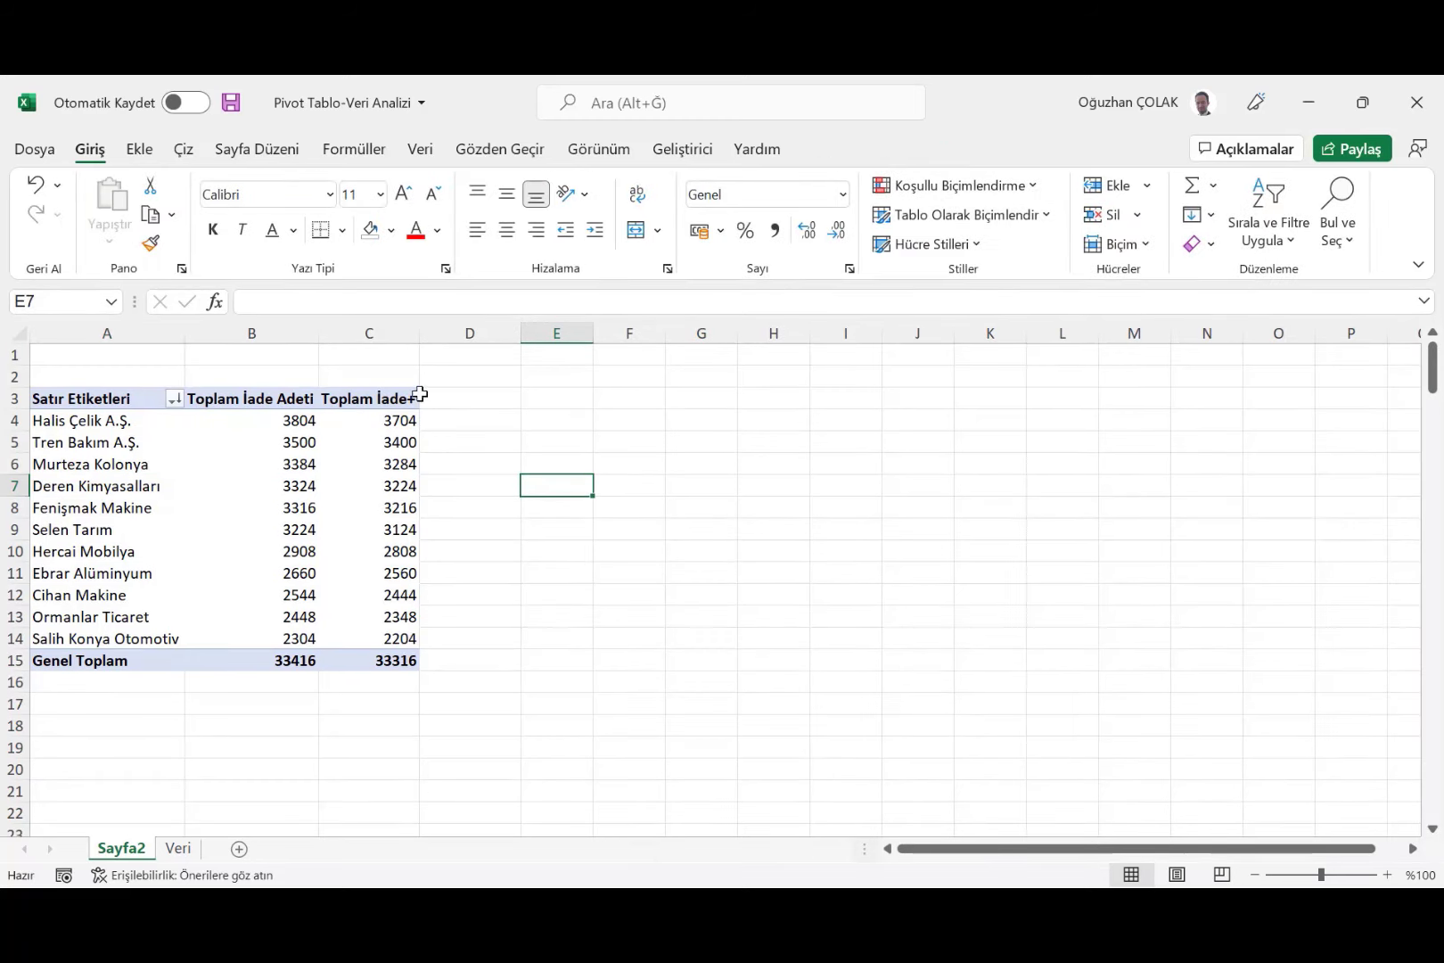
{"action": "left_click", "coordinate": [273, 462]}
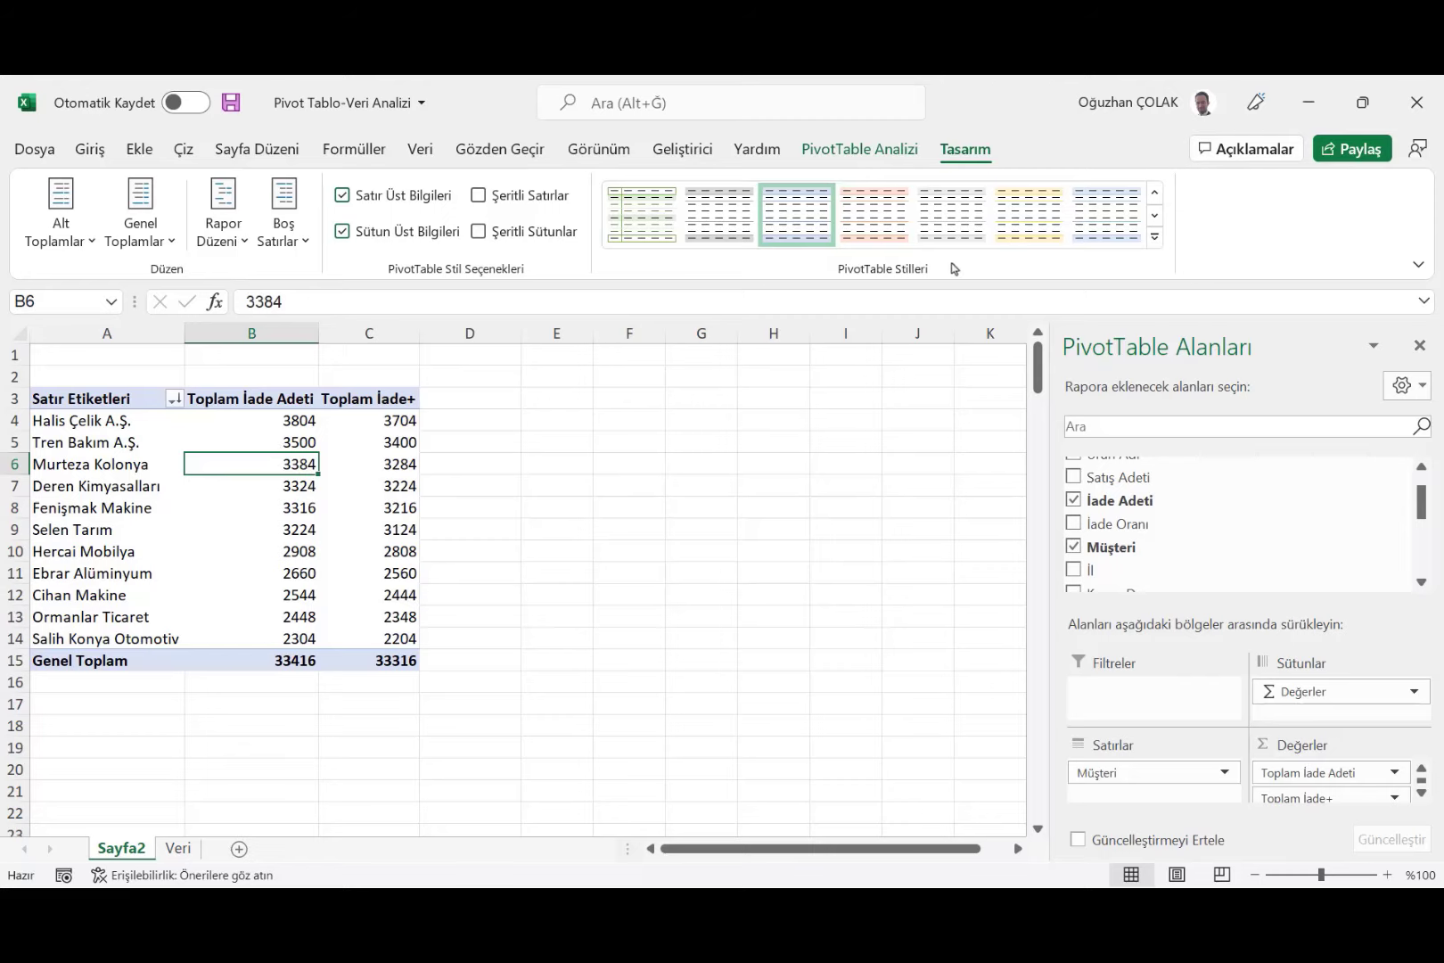
{"action": "left_click", "coordinate": [1154, 237]}
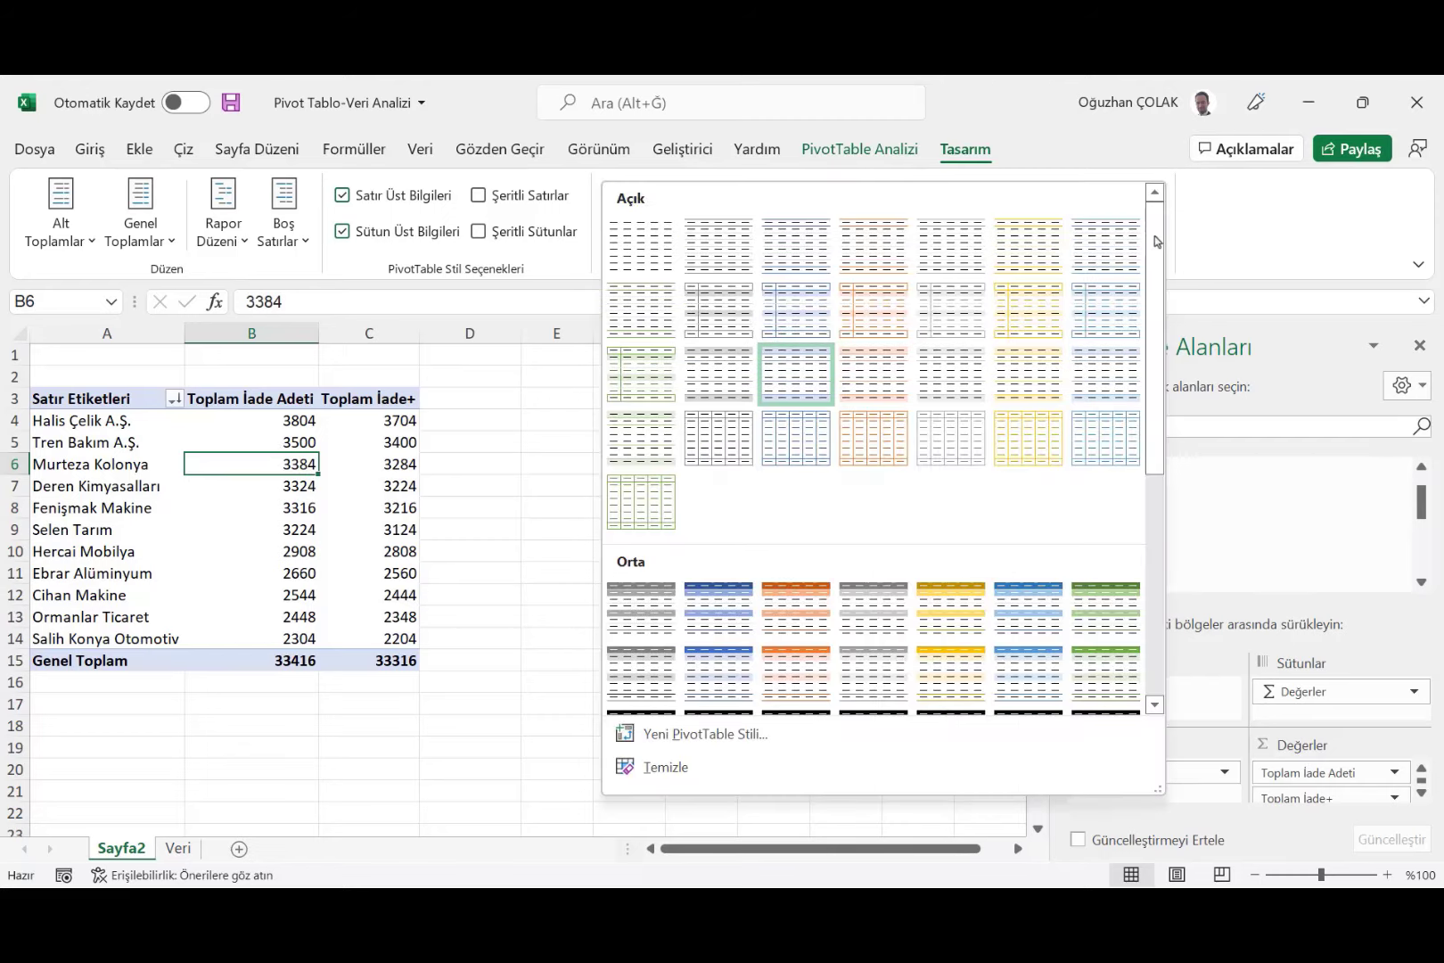
{"action": "left_click_drag", "start_coordinate": [1154, 339], "coordinate": [1154, 561]}
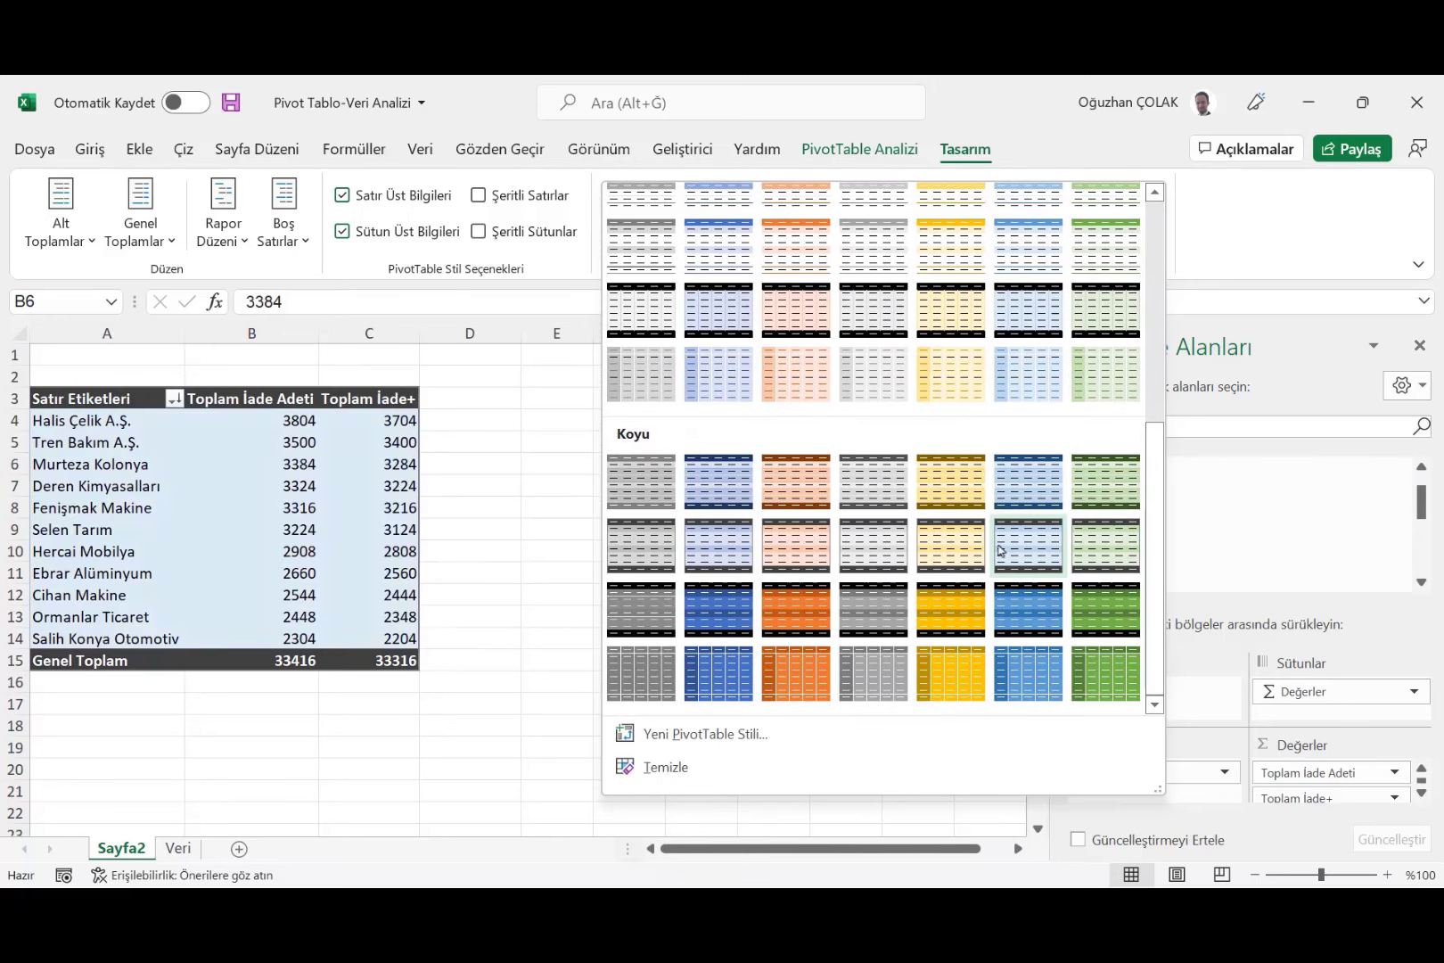
{"action": "scroll", "coordinate": [959, 365], "scroll_direction": "up", "scroll_amount": 3}
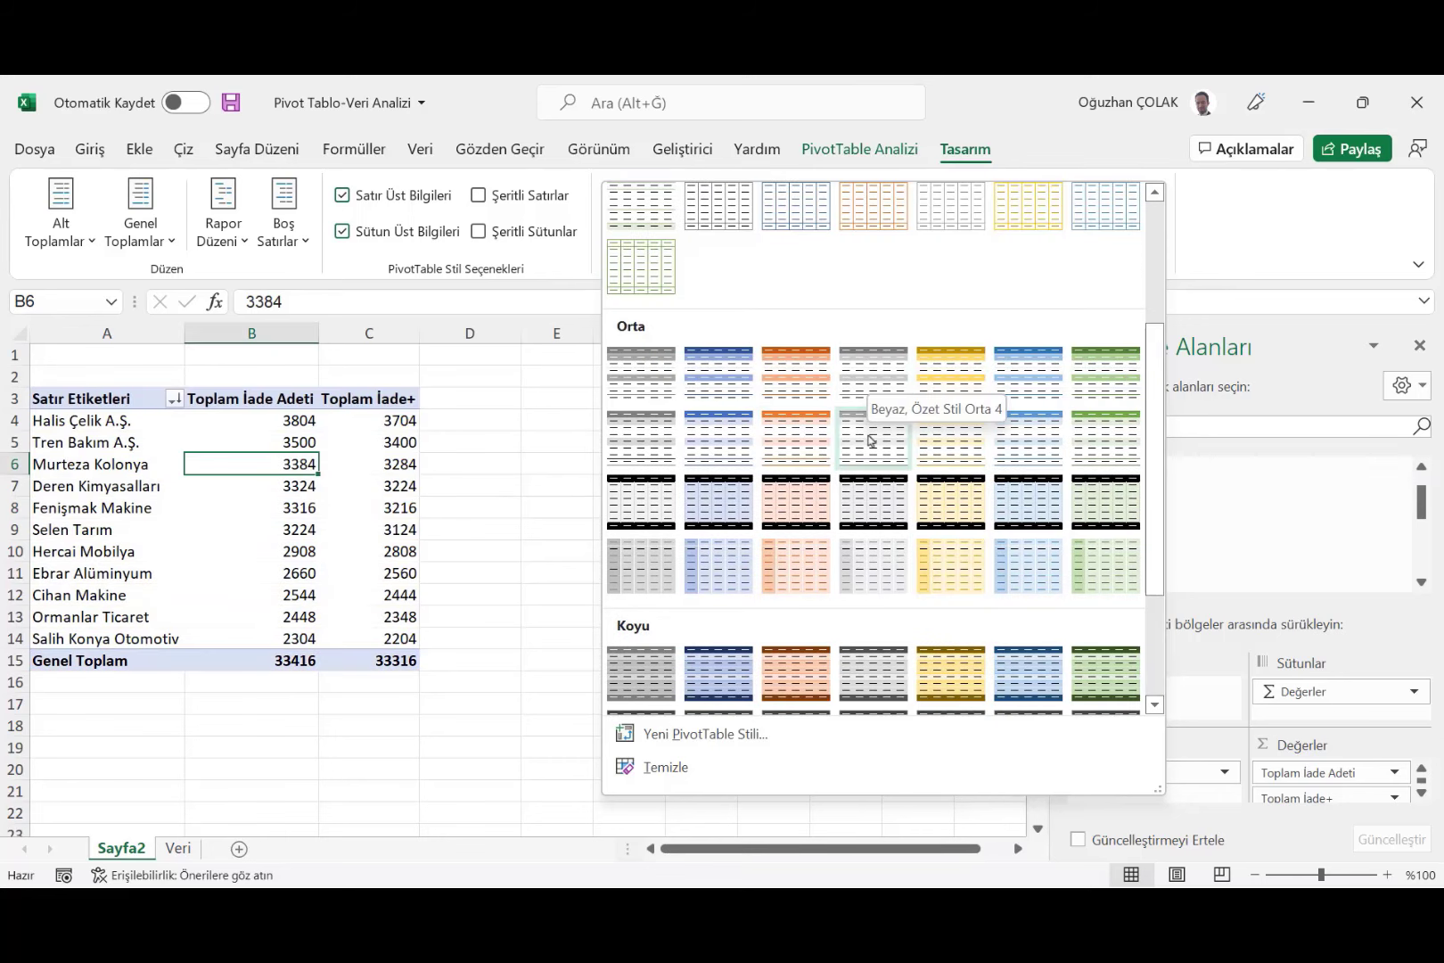
{"action": "left_click", "coordinate": [874, 396]}
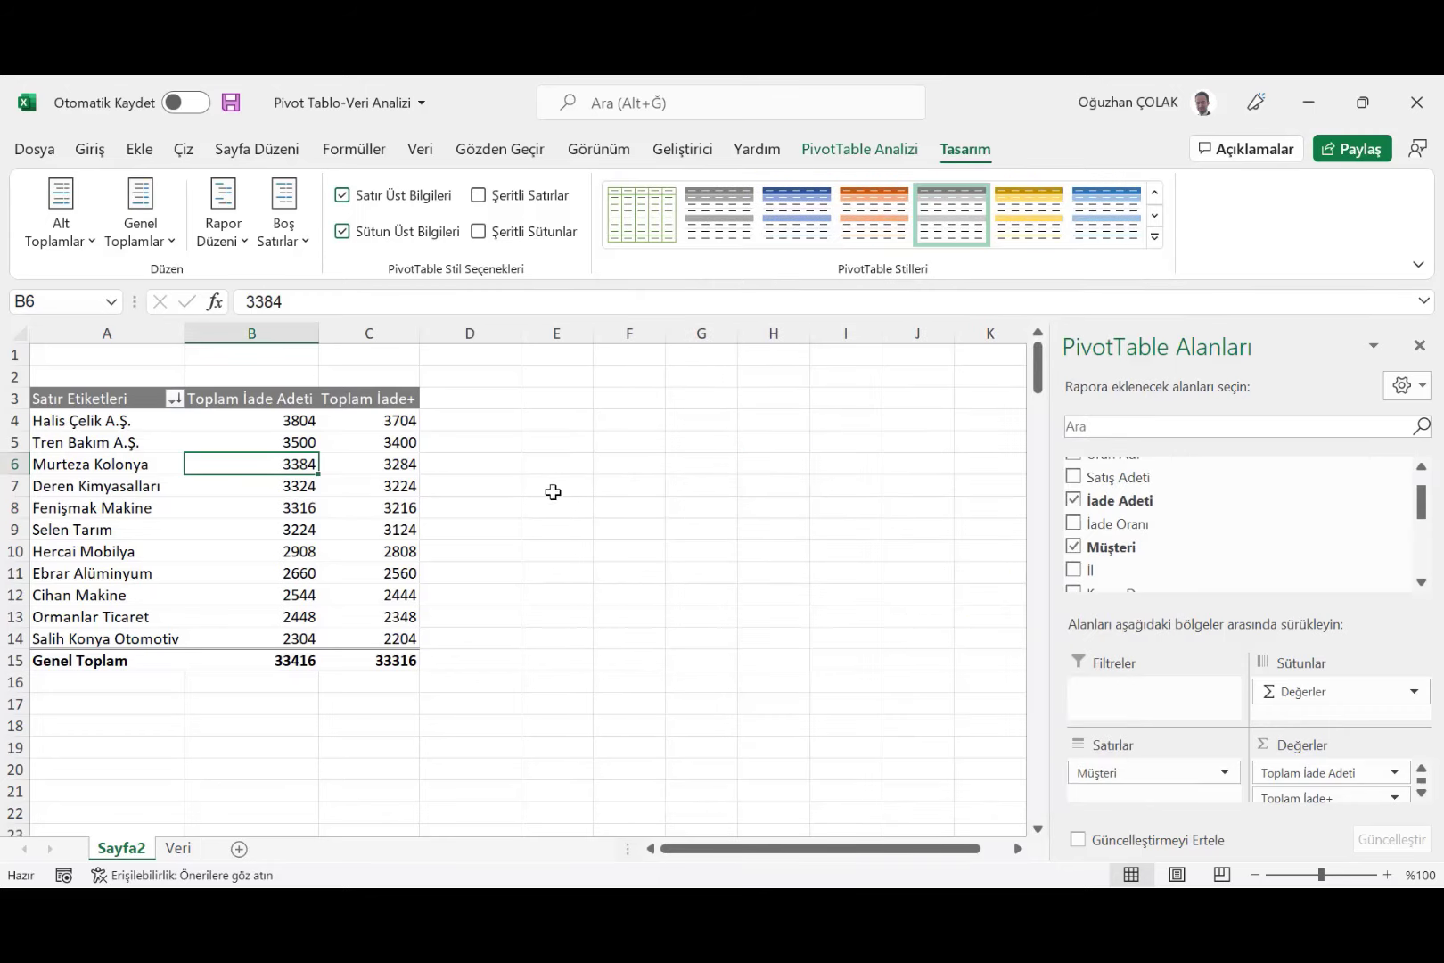
Step: Nest İl under Müşteri in Rows and remove Toplam İade Adeti and Toplam İade+ from Values
{"action": "scroll", "coordinate": [1114, 547], "scroll_direction": "down", "scroll_amount": 3}
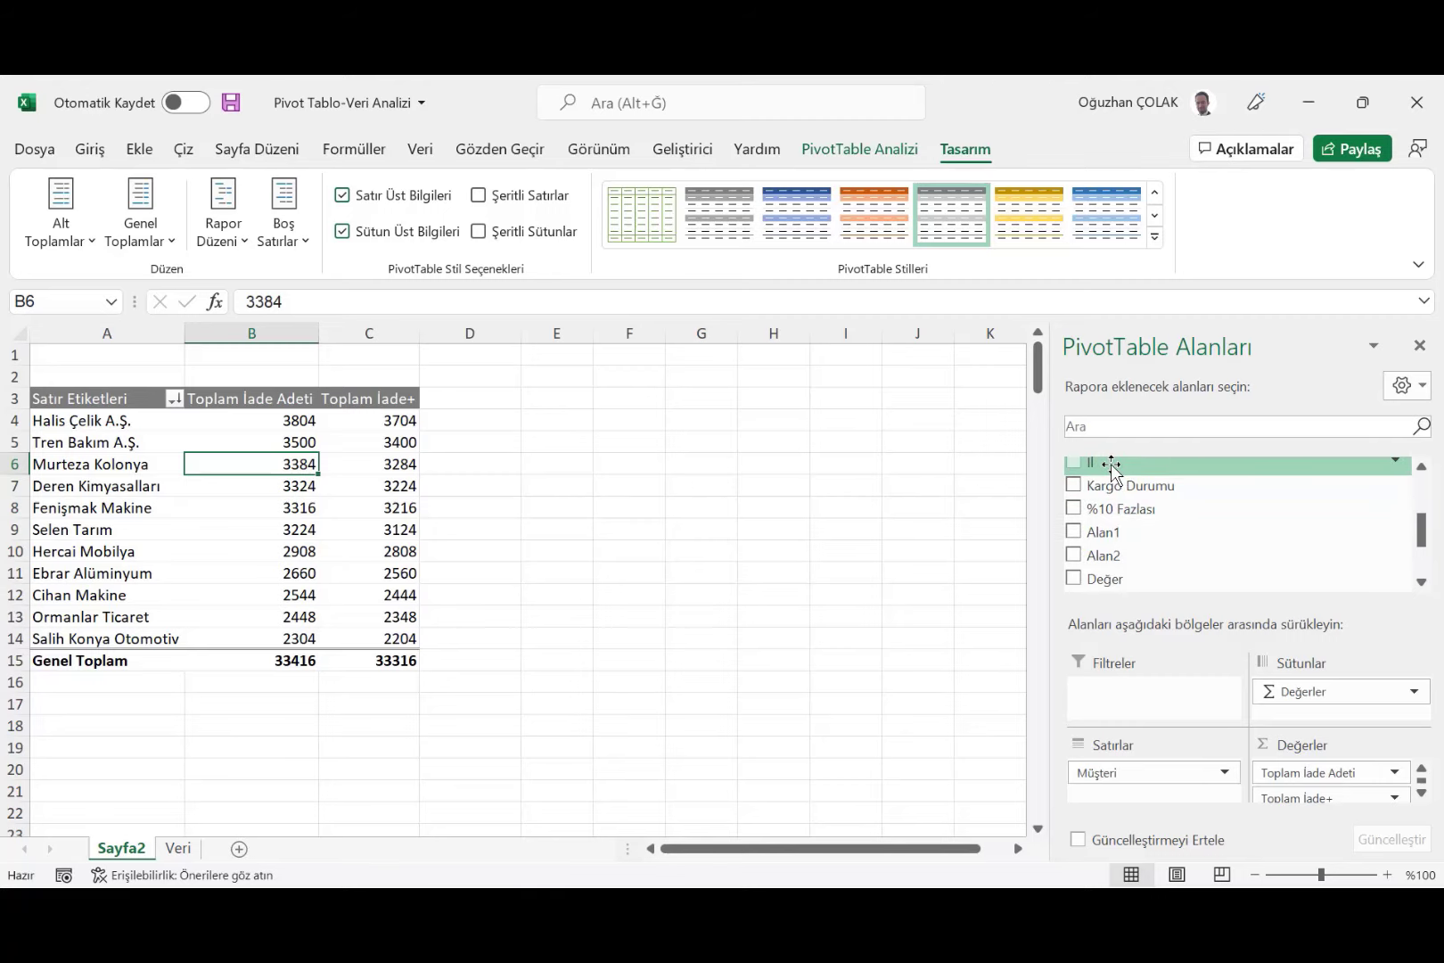
{"action": "left_click_drag", "start_coordinate": [1112, 464], "coordinate": [1150, 789]}
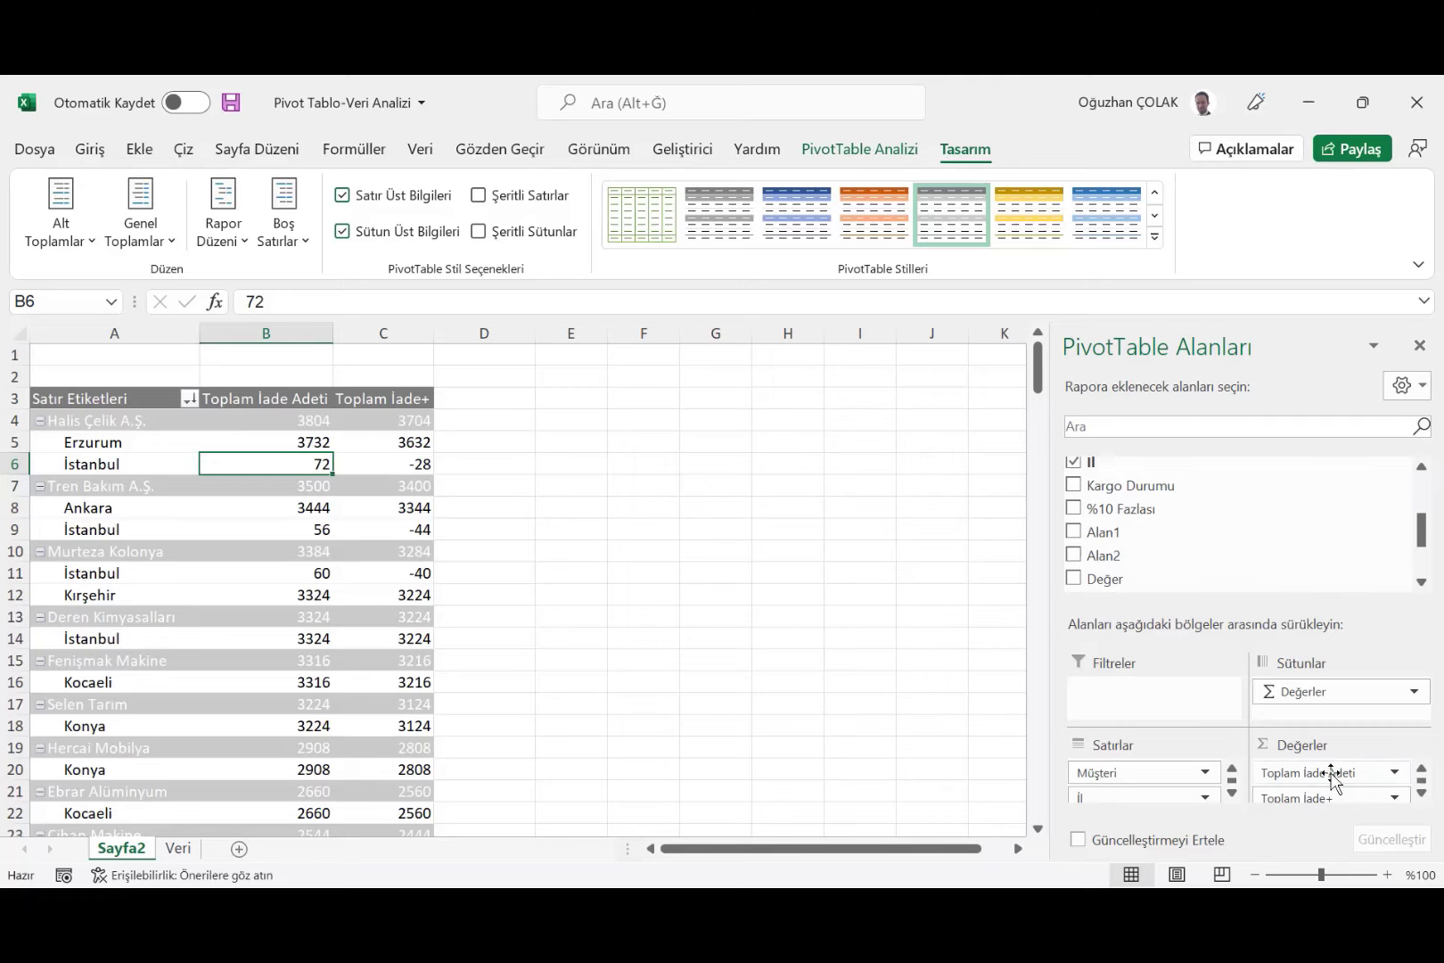
{"action": "left_click_drag", "start_coordinate": [1326, 772], "coordinate": [1248, 562]}
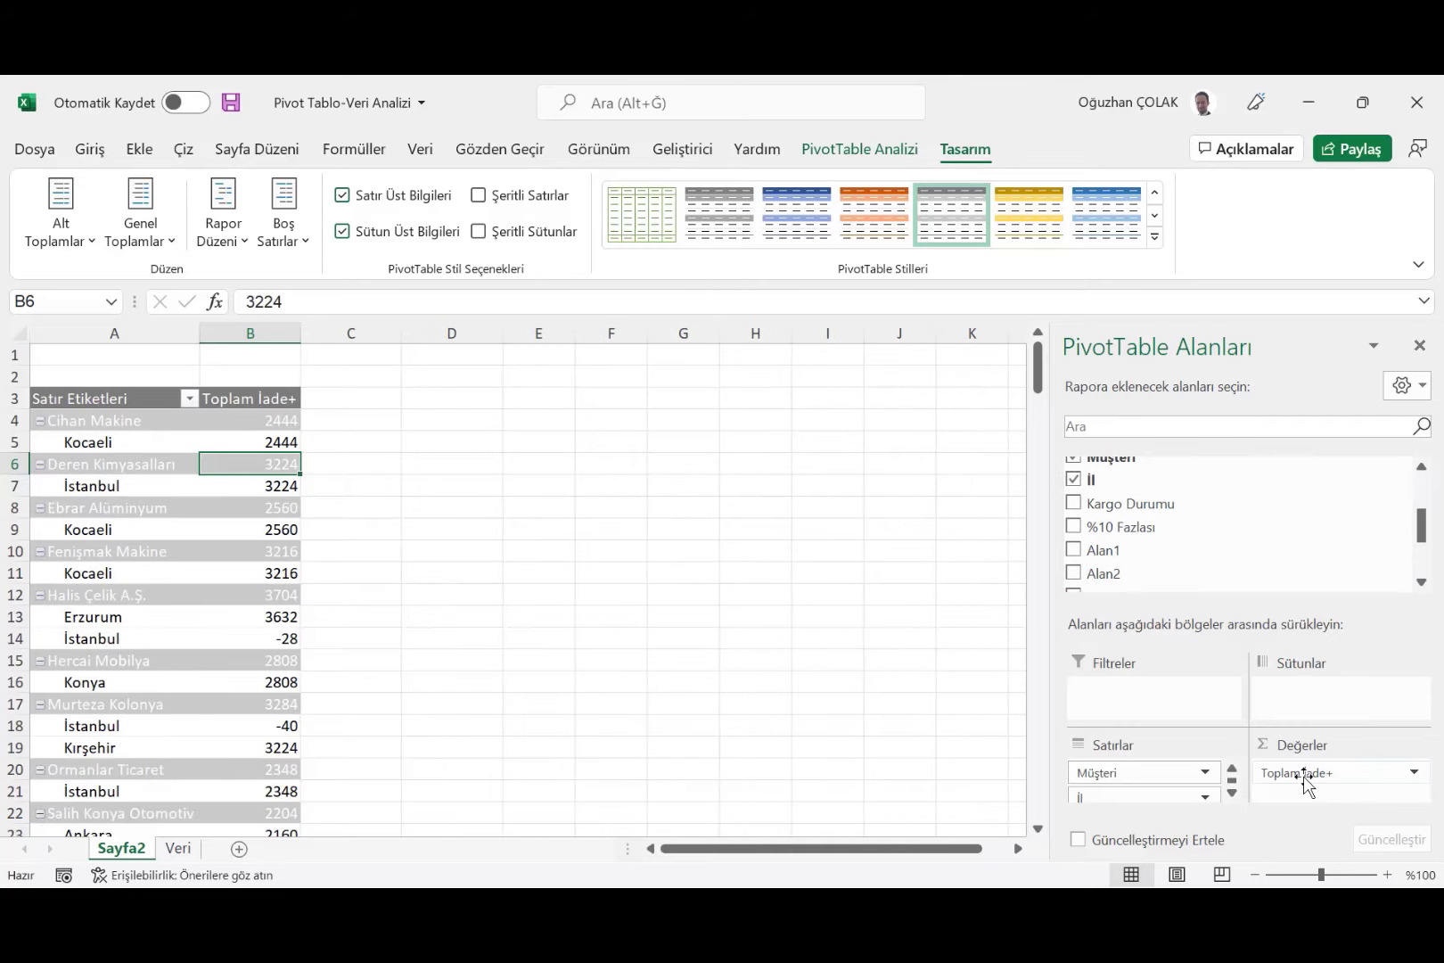
{"action": "left_click_drag", "start_coordinate": [1306, 773], "coordinate": [1248, 579]}
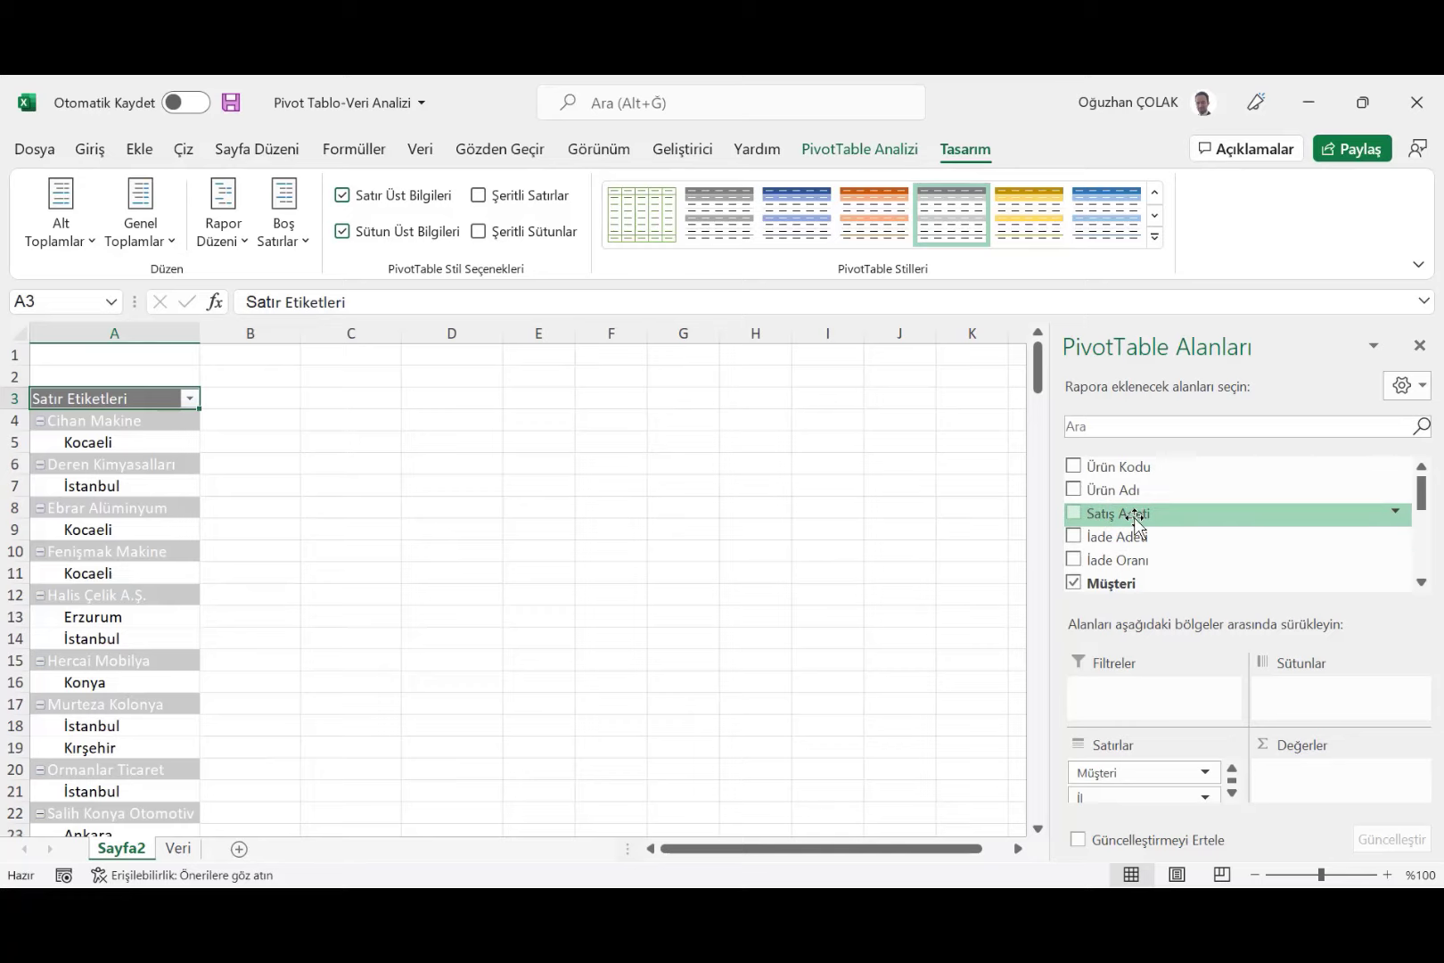
{"action": "left_click_drag", "start_coordinate": [1137, 515], "coordinate": [1301, 772]}
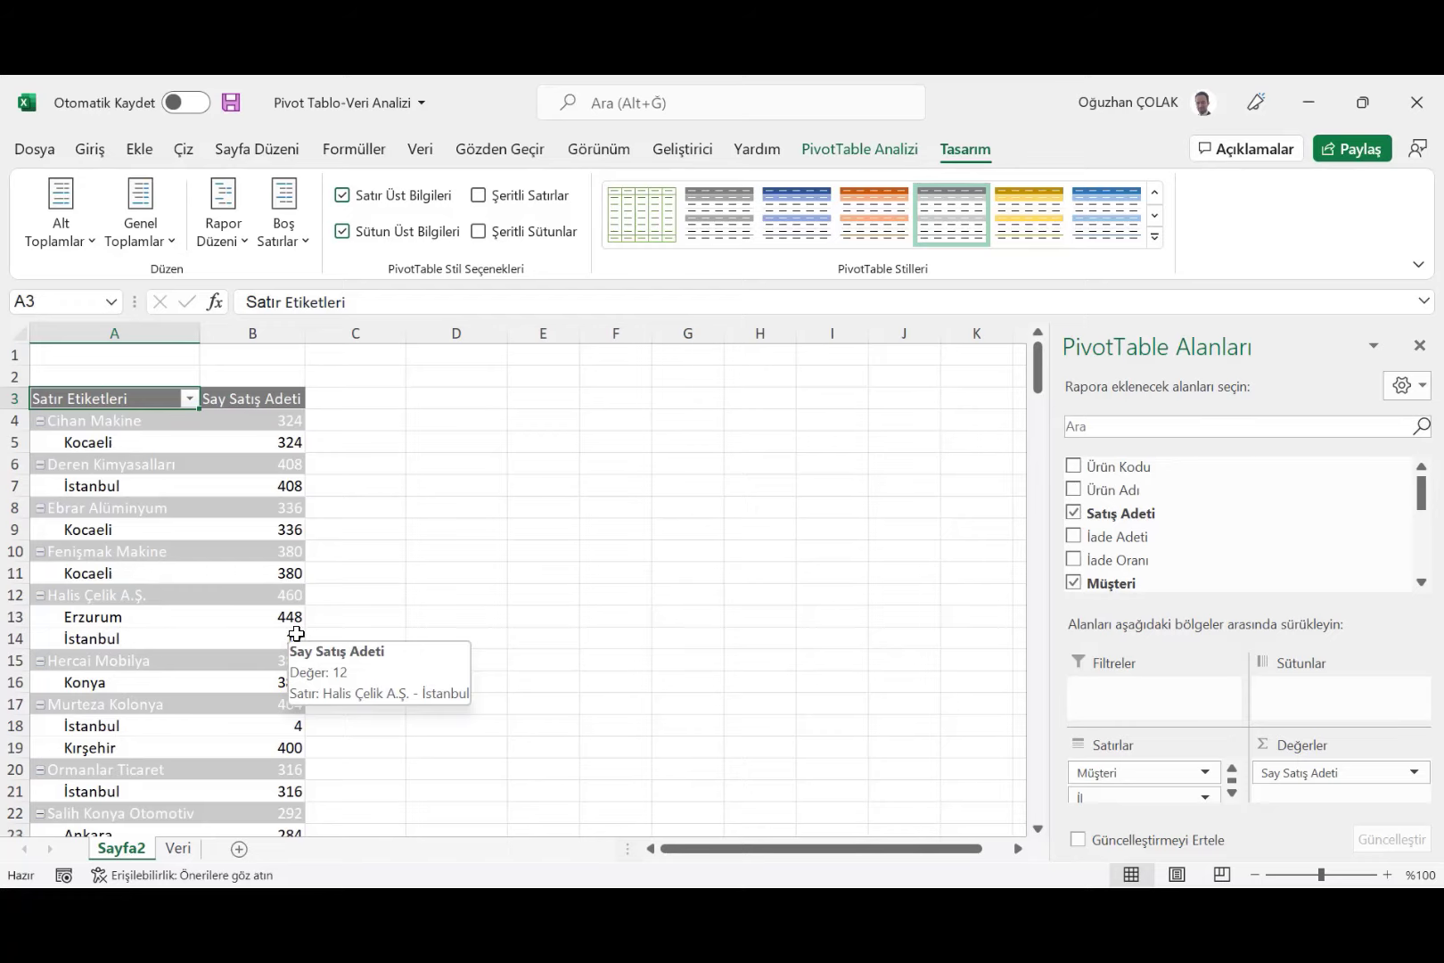
{"action": "left_click", "coordinate": [1413, 772]}
{"action": "left_click", "coordinate": [1265, 744]}
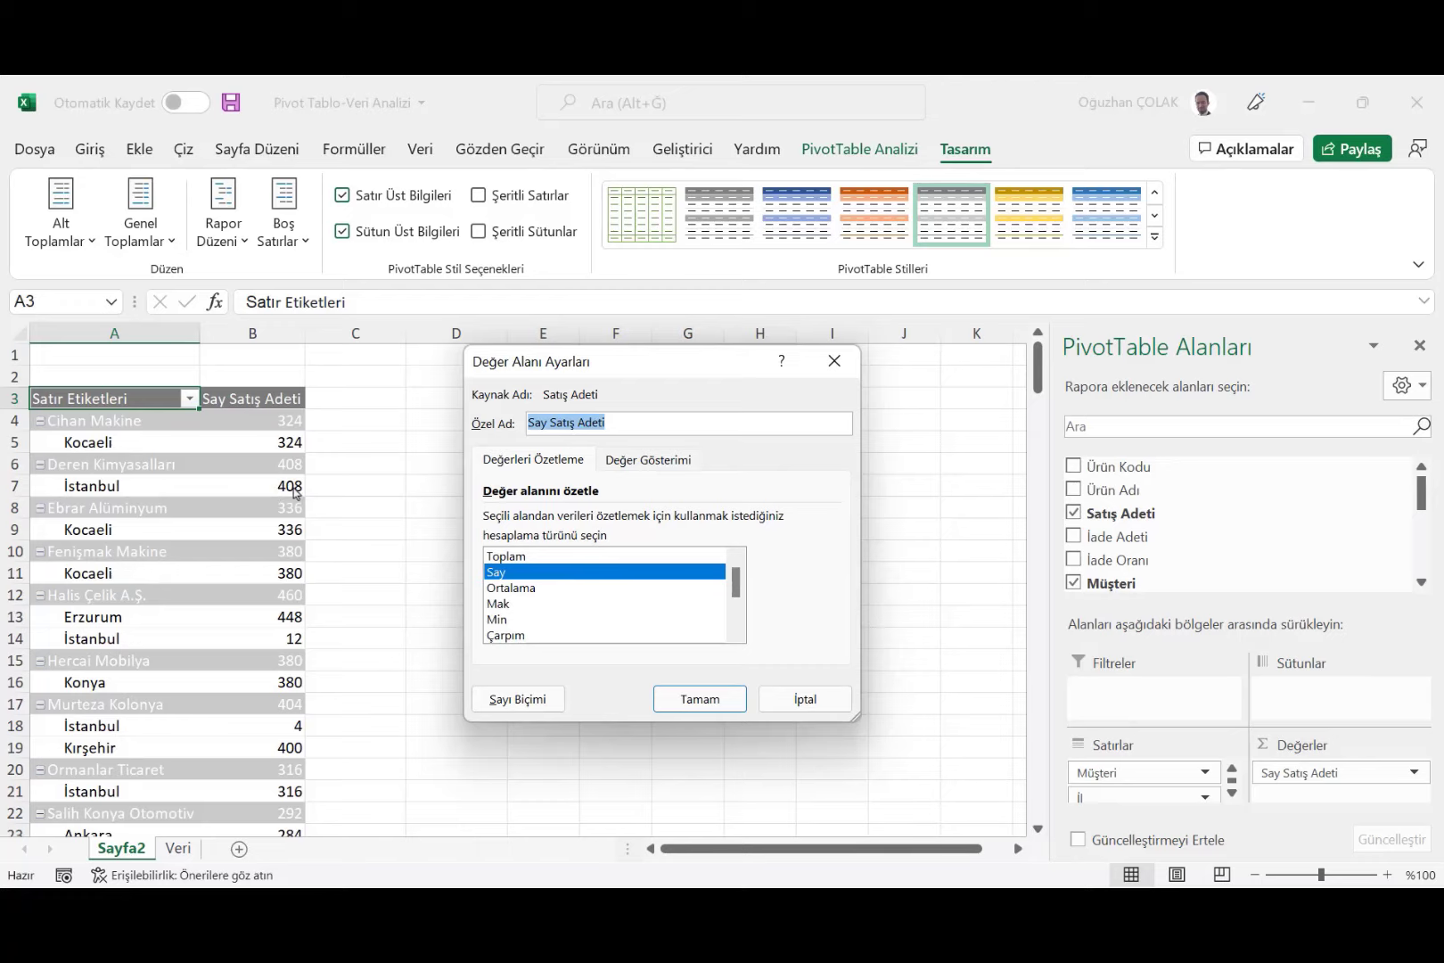
{"action": "left_click", "coordinate": [533, 556]}
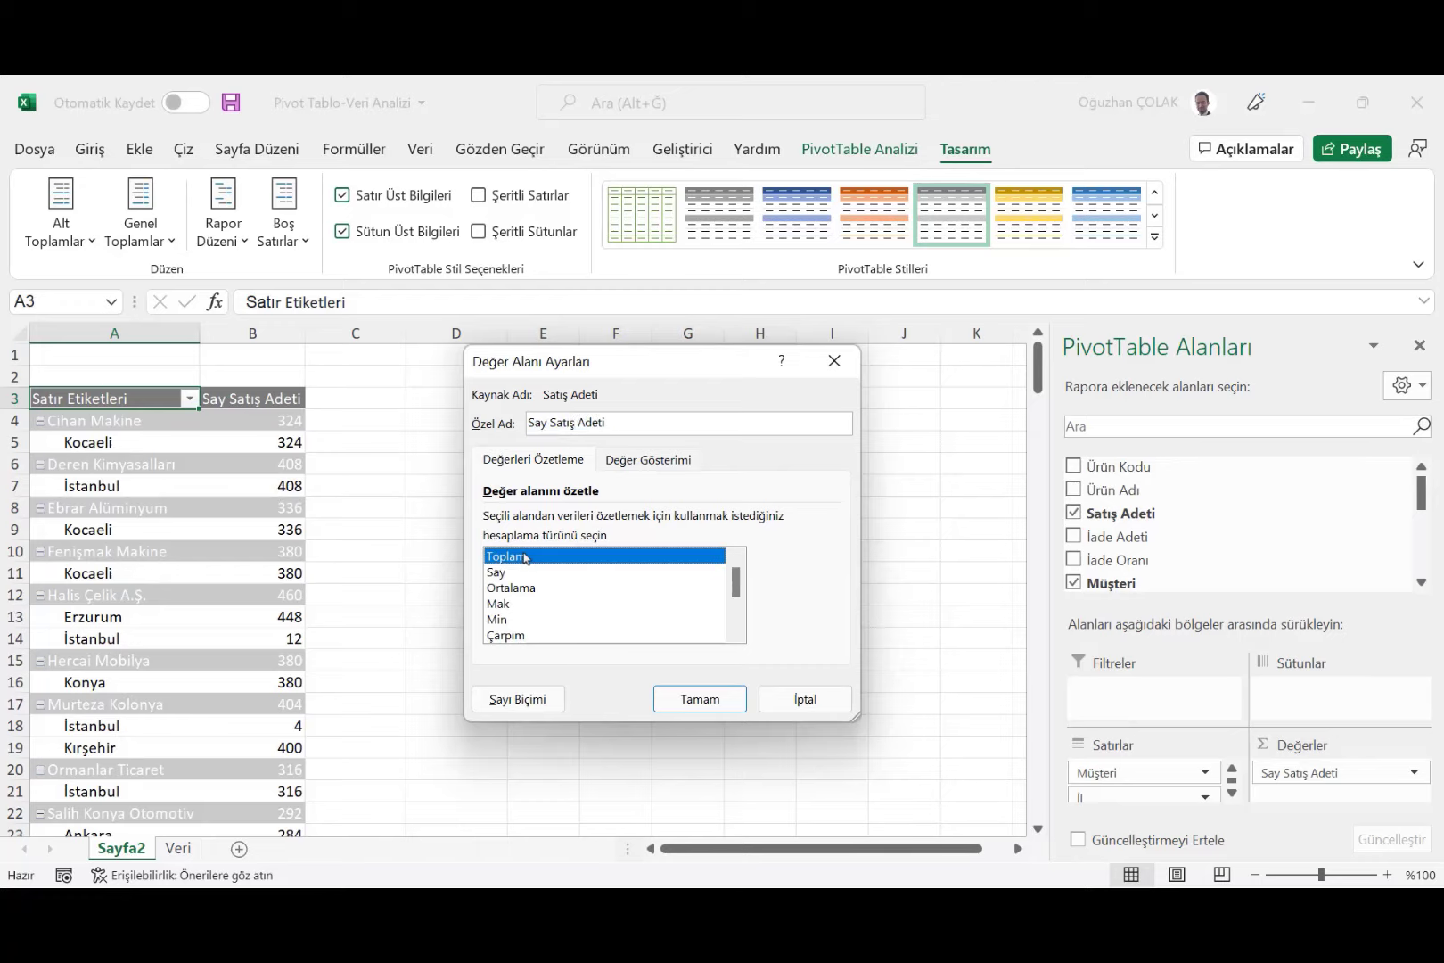
{"action": "left_click", "coordinate": [710, 699]}
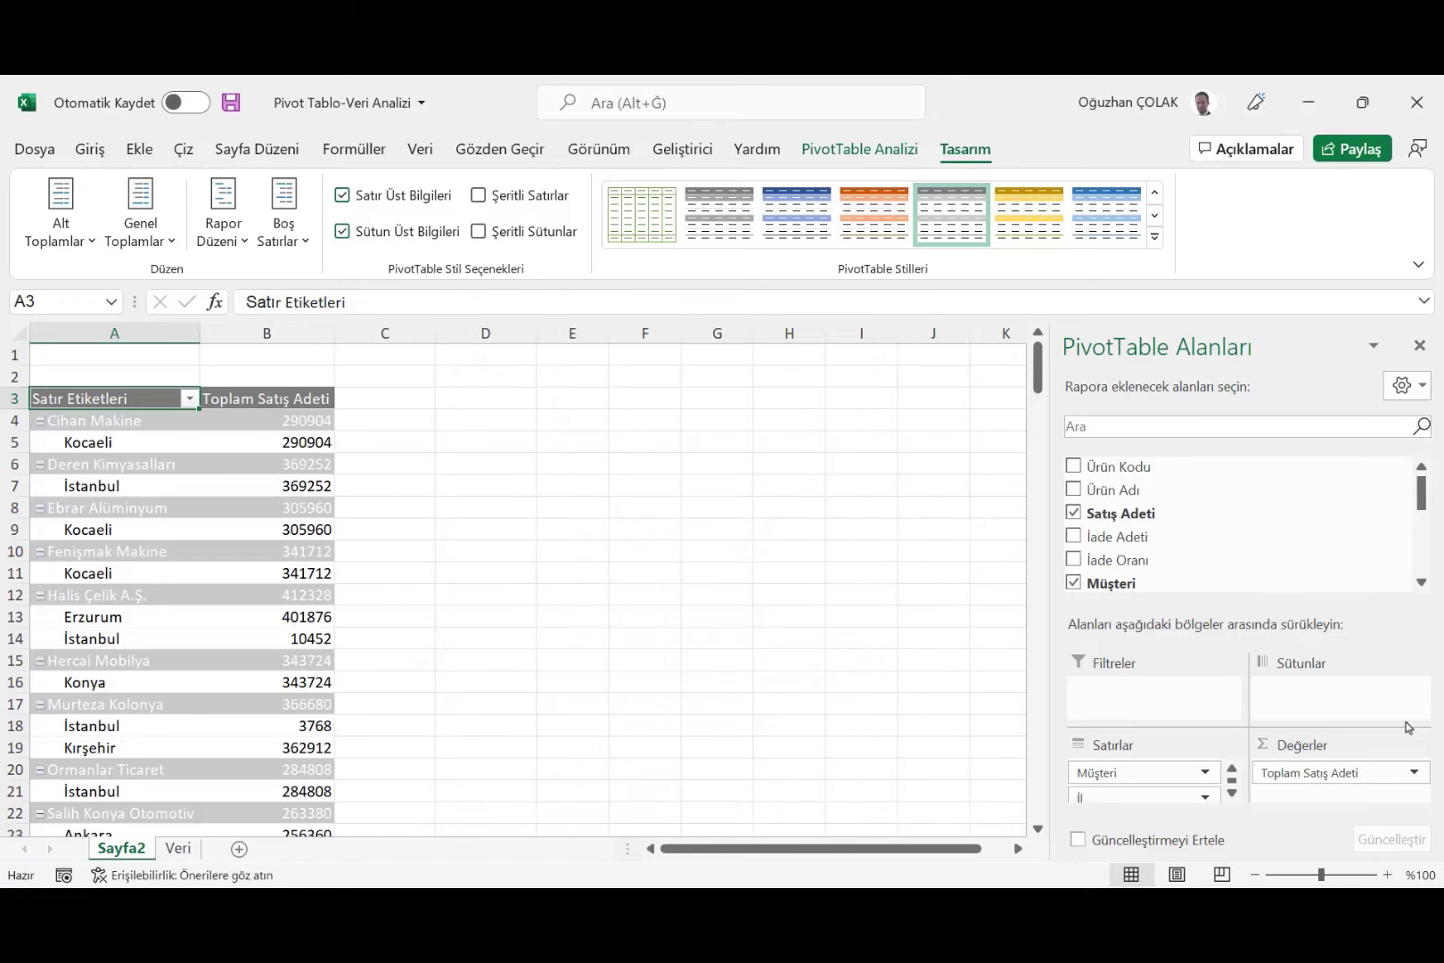
{"action": "left_click", "coordinate": [1413, 772]}
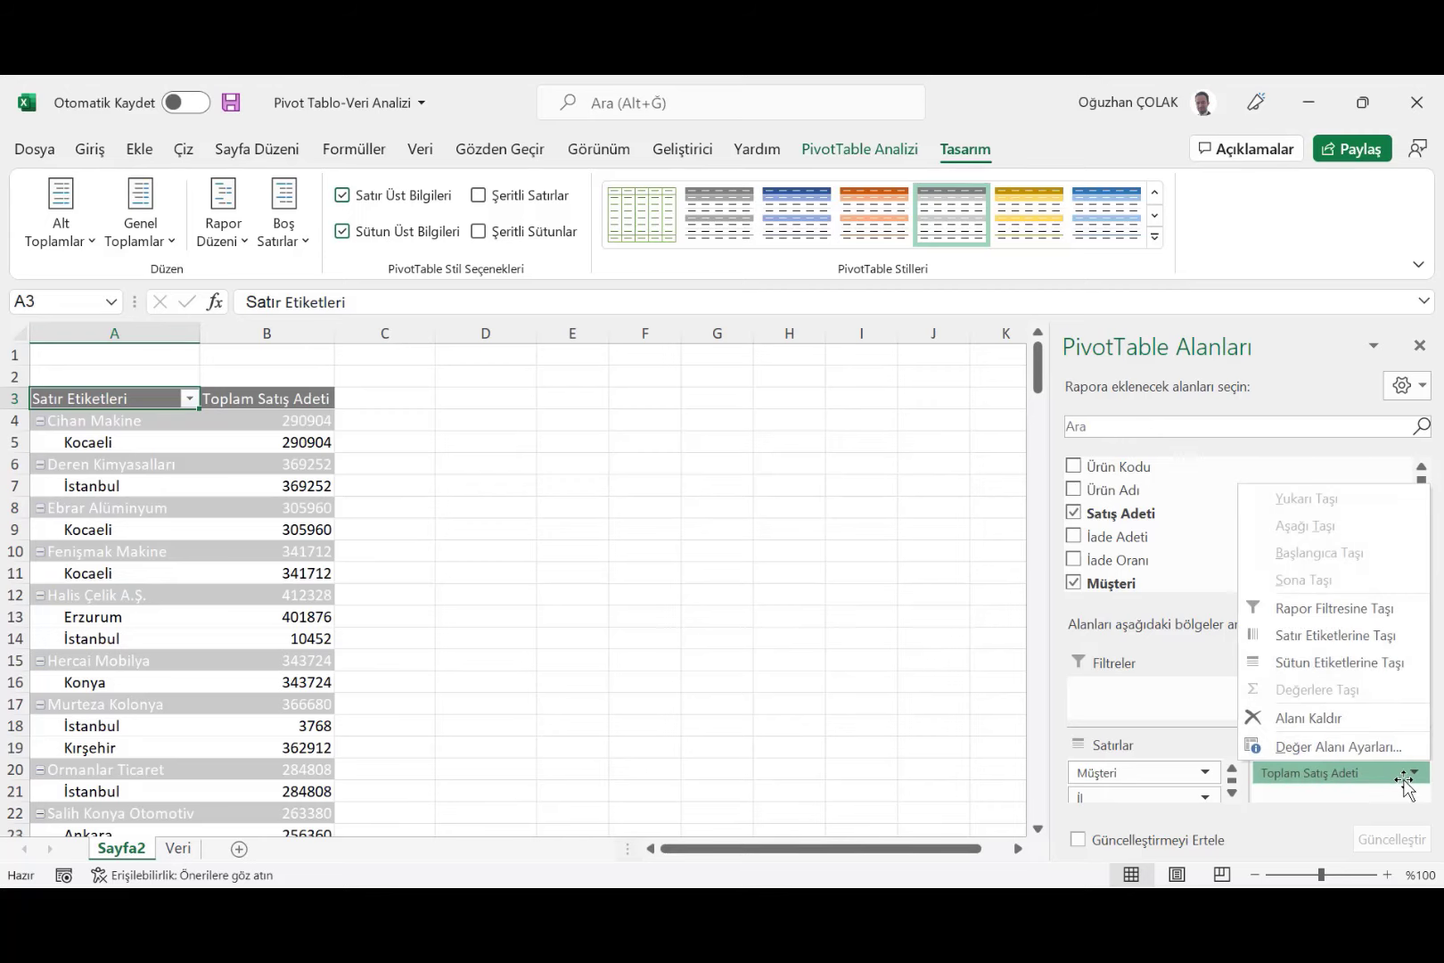
{"action": "left_click", "coordinate": [1351, 751]}
{"action": "left_click_drag", "start_coordinate": [709, 370], "coordinate": [856, 395]}
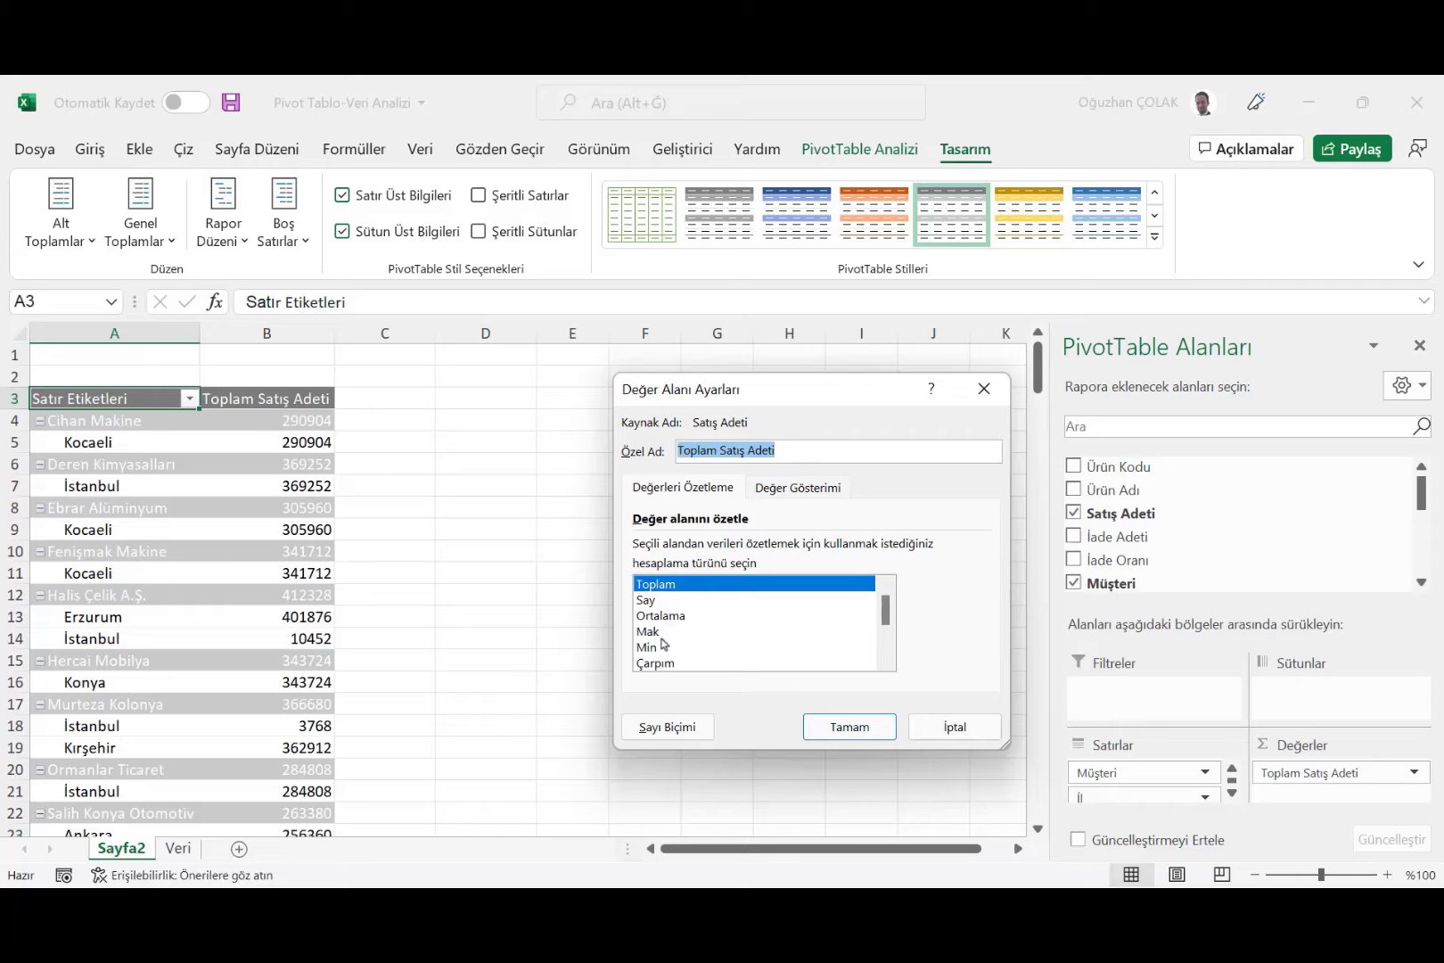
{"action": "left_click", "coordinate": [850, 728]}
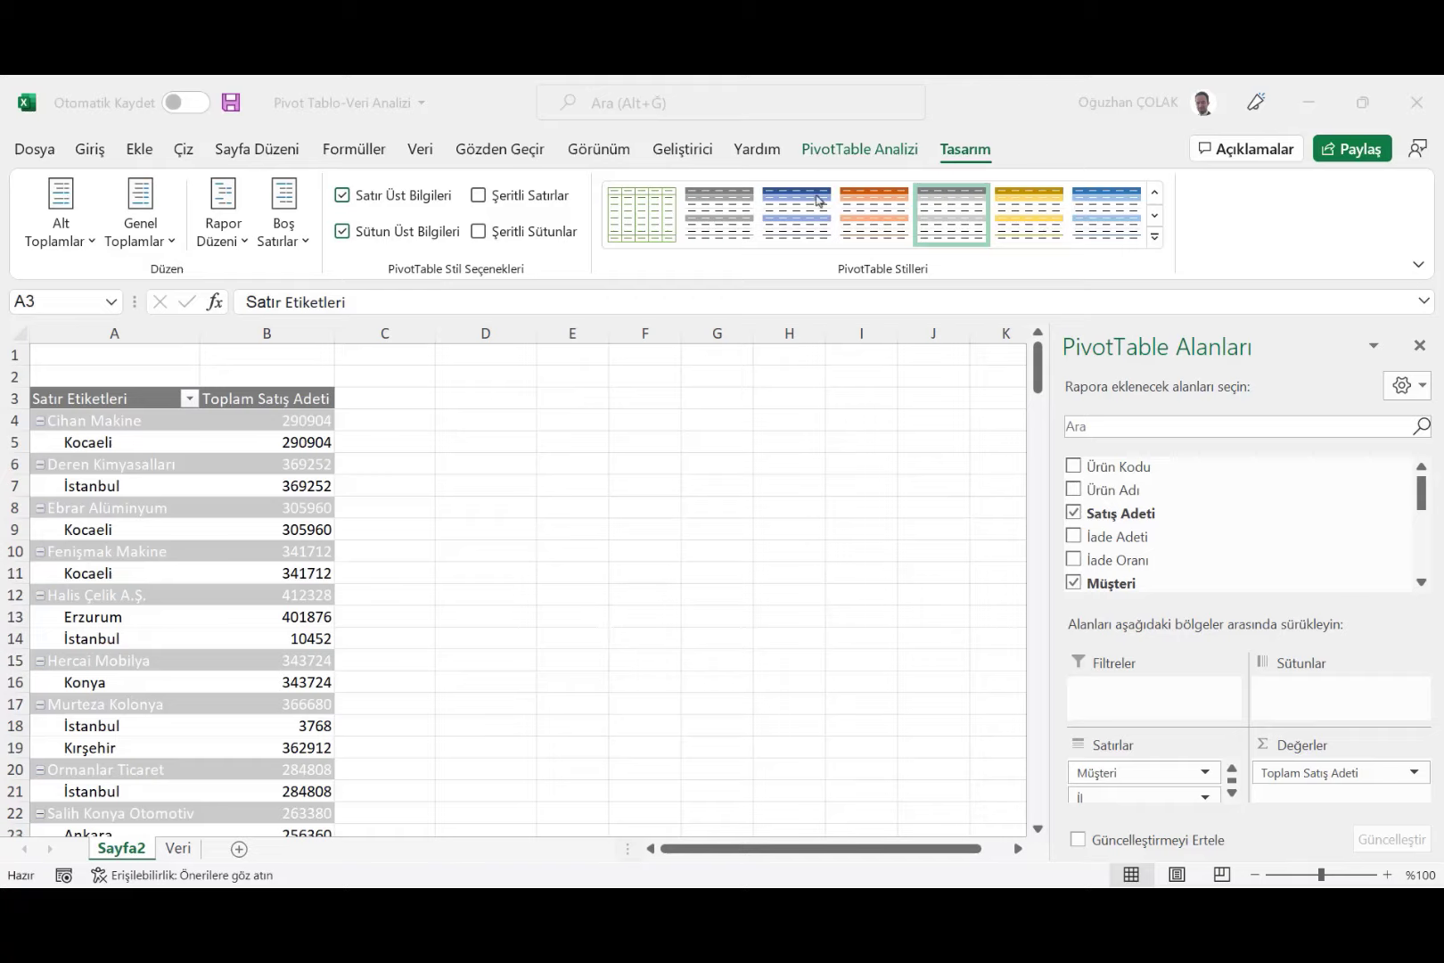
Step: Switch the pivot's report layout to outline form (Ana Hat Biçiminde Göster)
{"action": "left_click", "coordinate": [244, 242]}
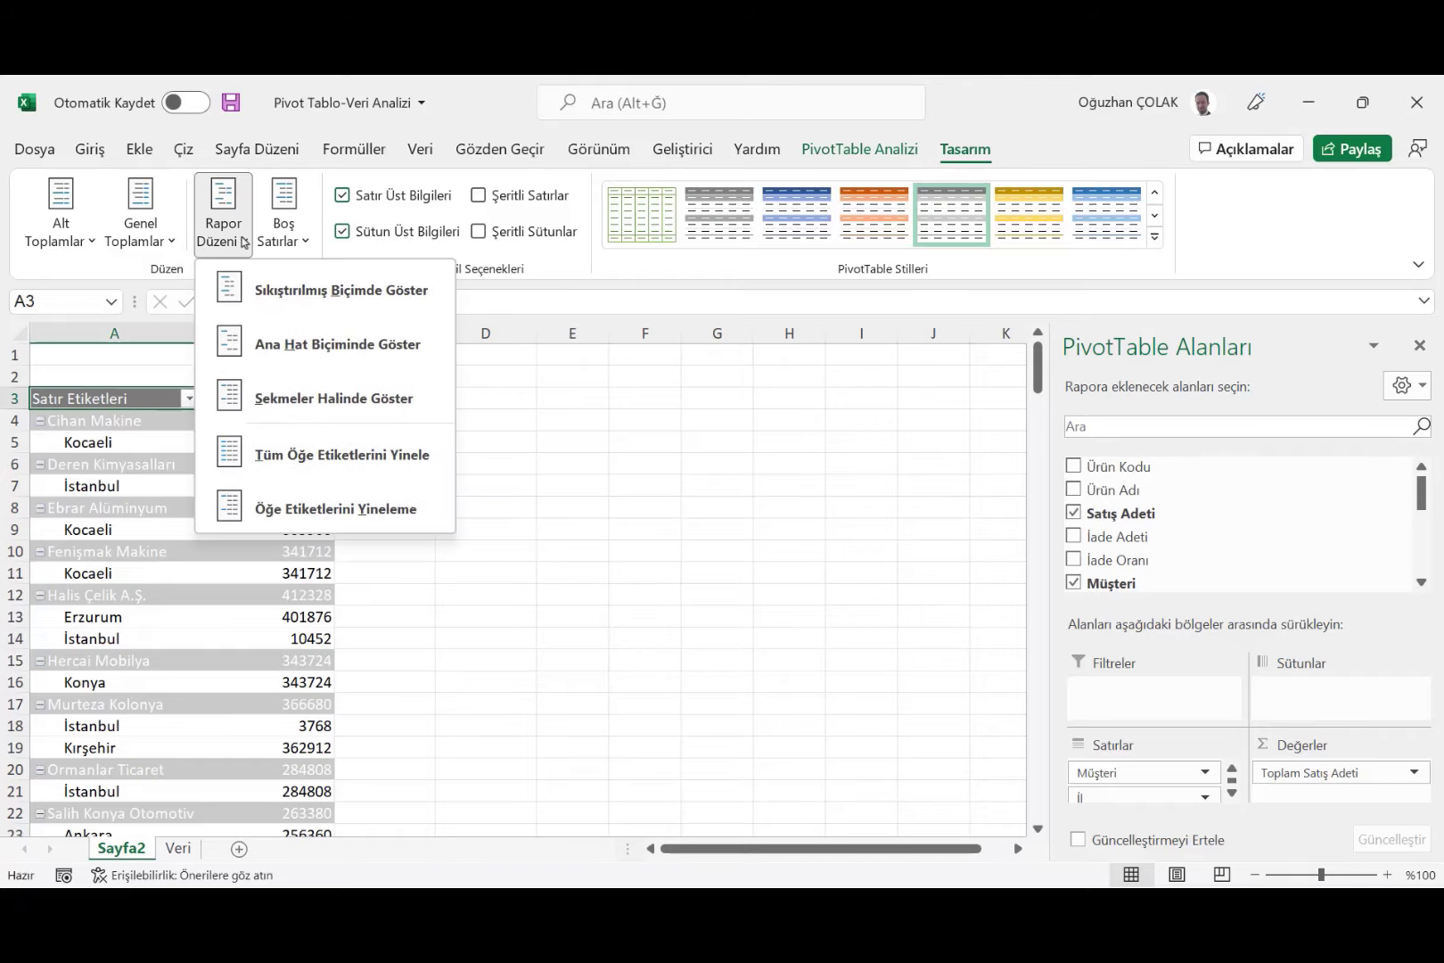
{"action": "left_click", "coordinate": [285, 341]}
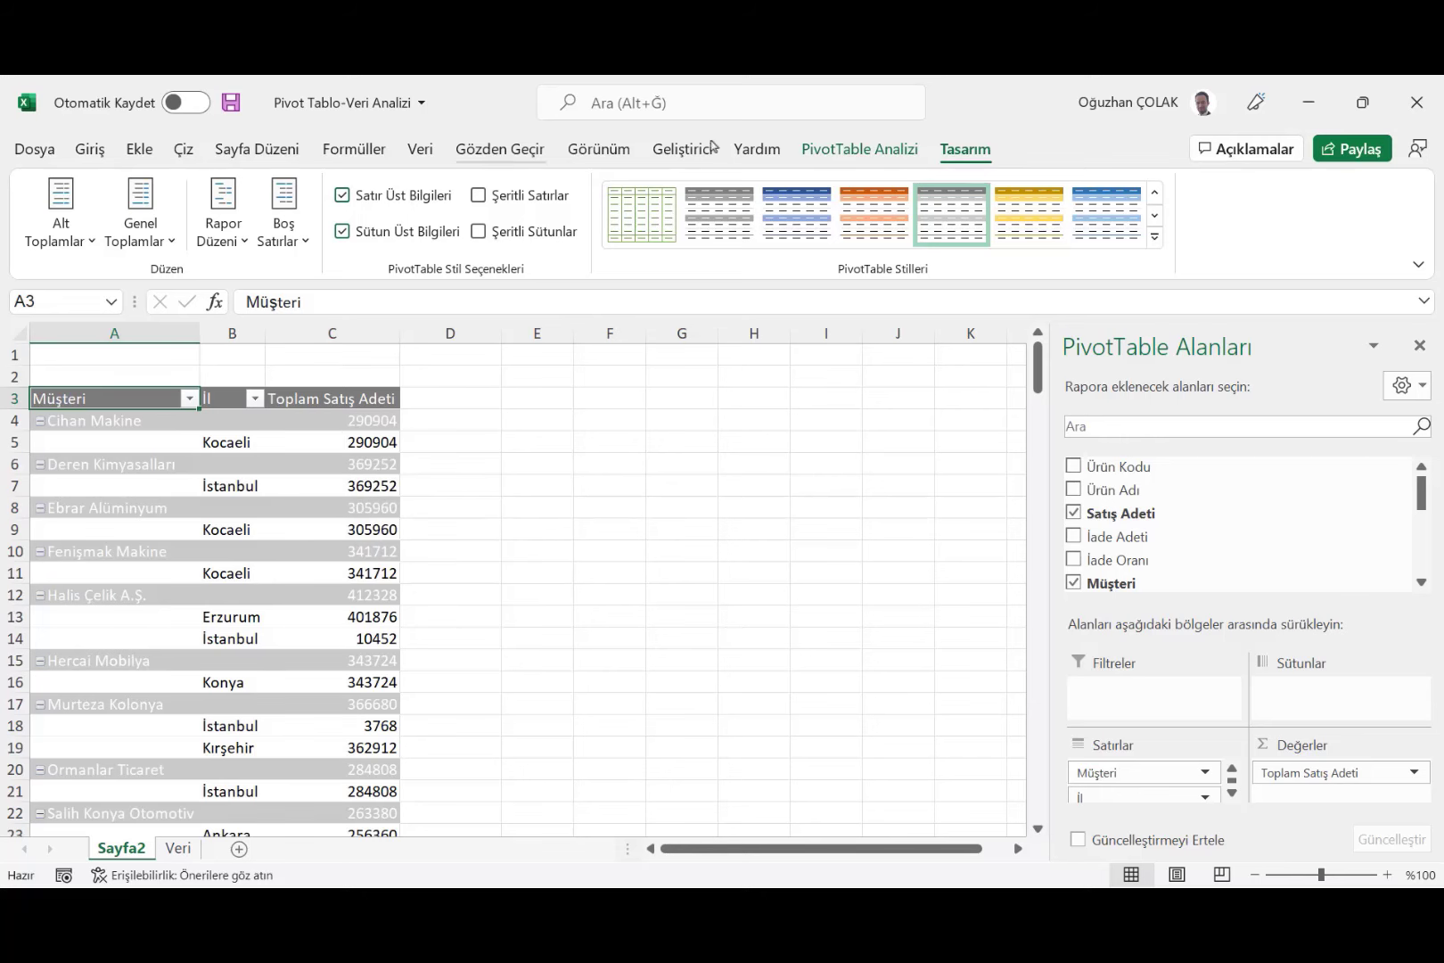
{"action": "left_click", "coordinate": [863, 150]}
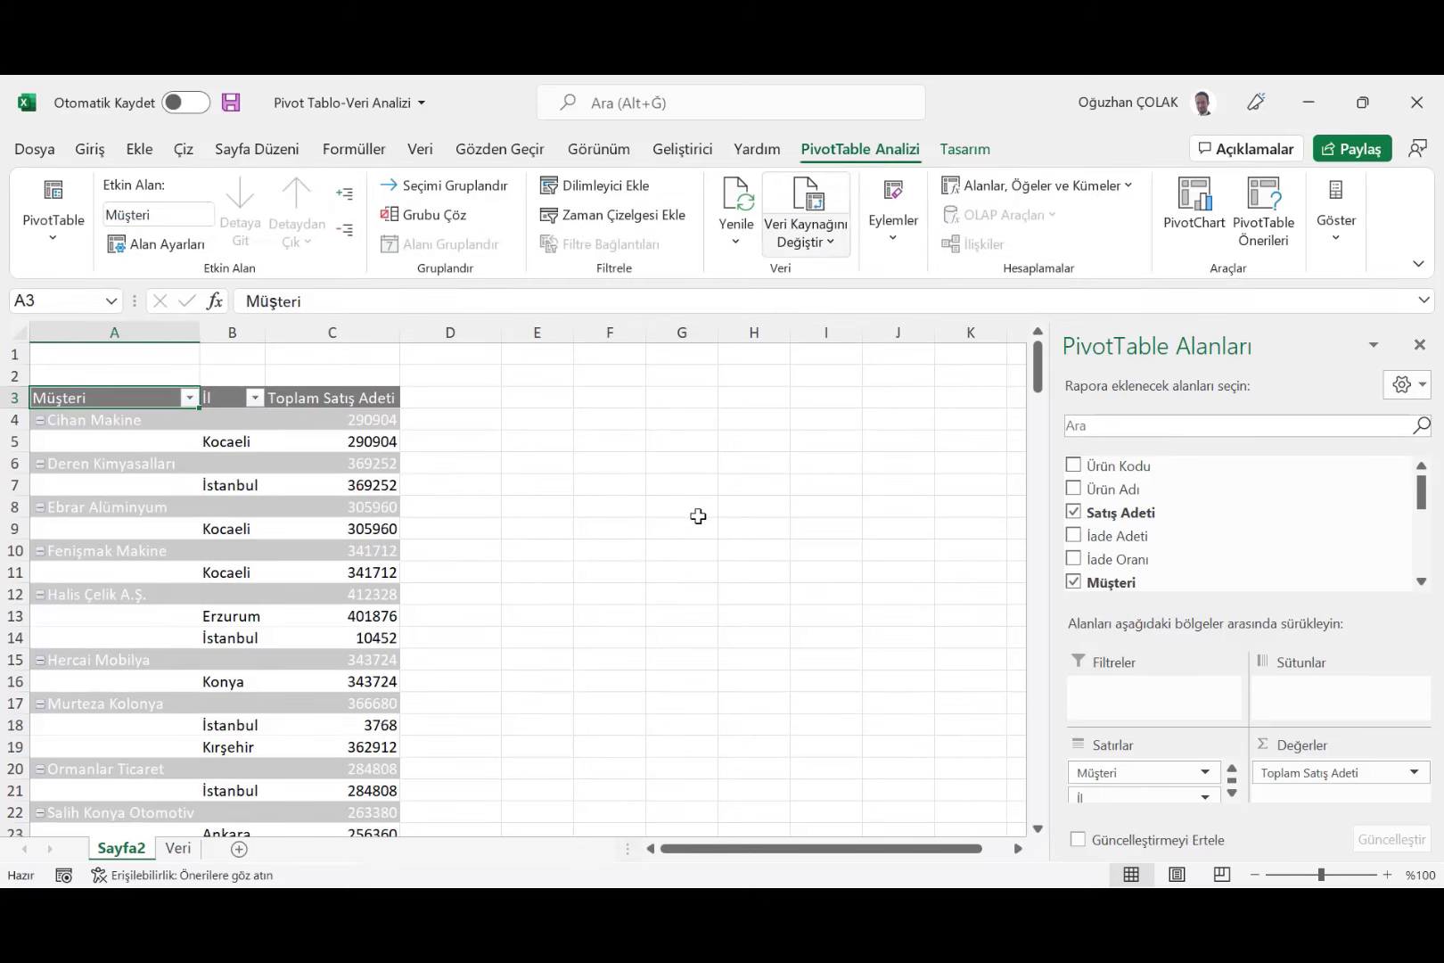
Step: Insert a slicer for the Ürün Adı field on the pivot table
{"action": "left_click", "coordinate": [597, 185]}
{"action": "left_click_drag", "start_coordinate": [751, 369], "coordinate": [556, 272]}
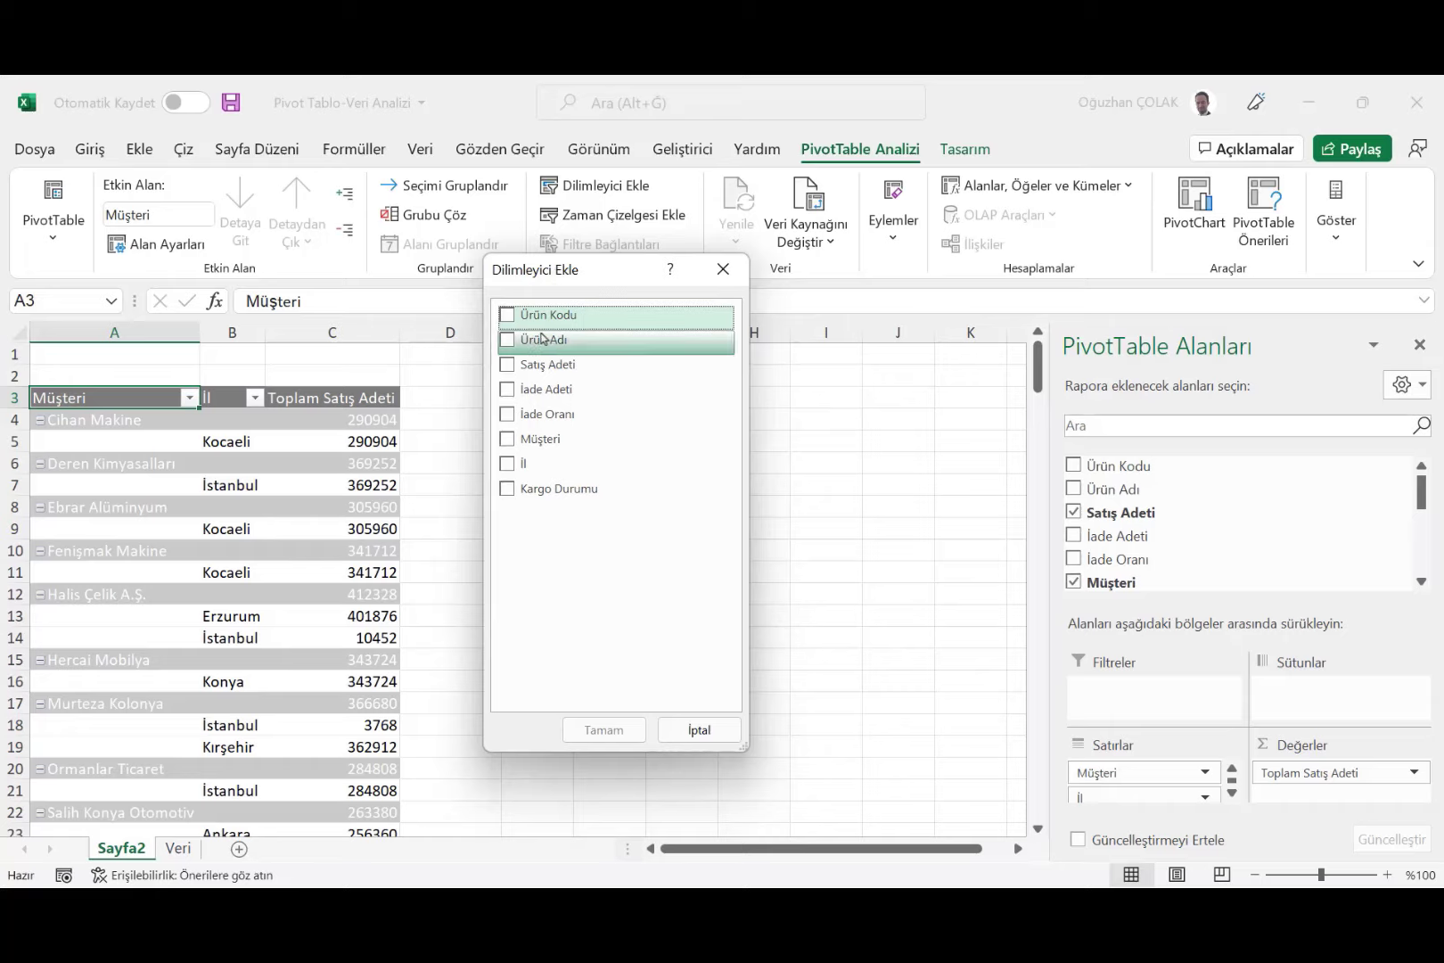
{"action": "left_click", "coordinate": [507, 340]}
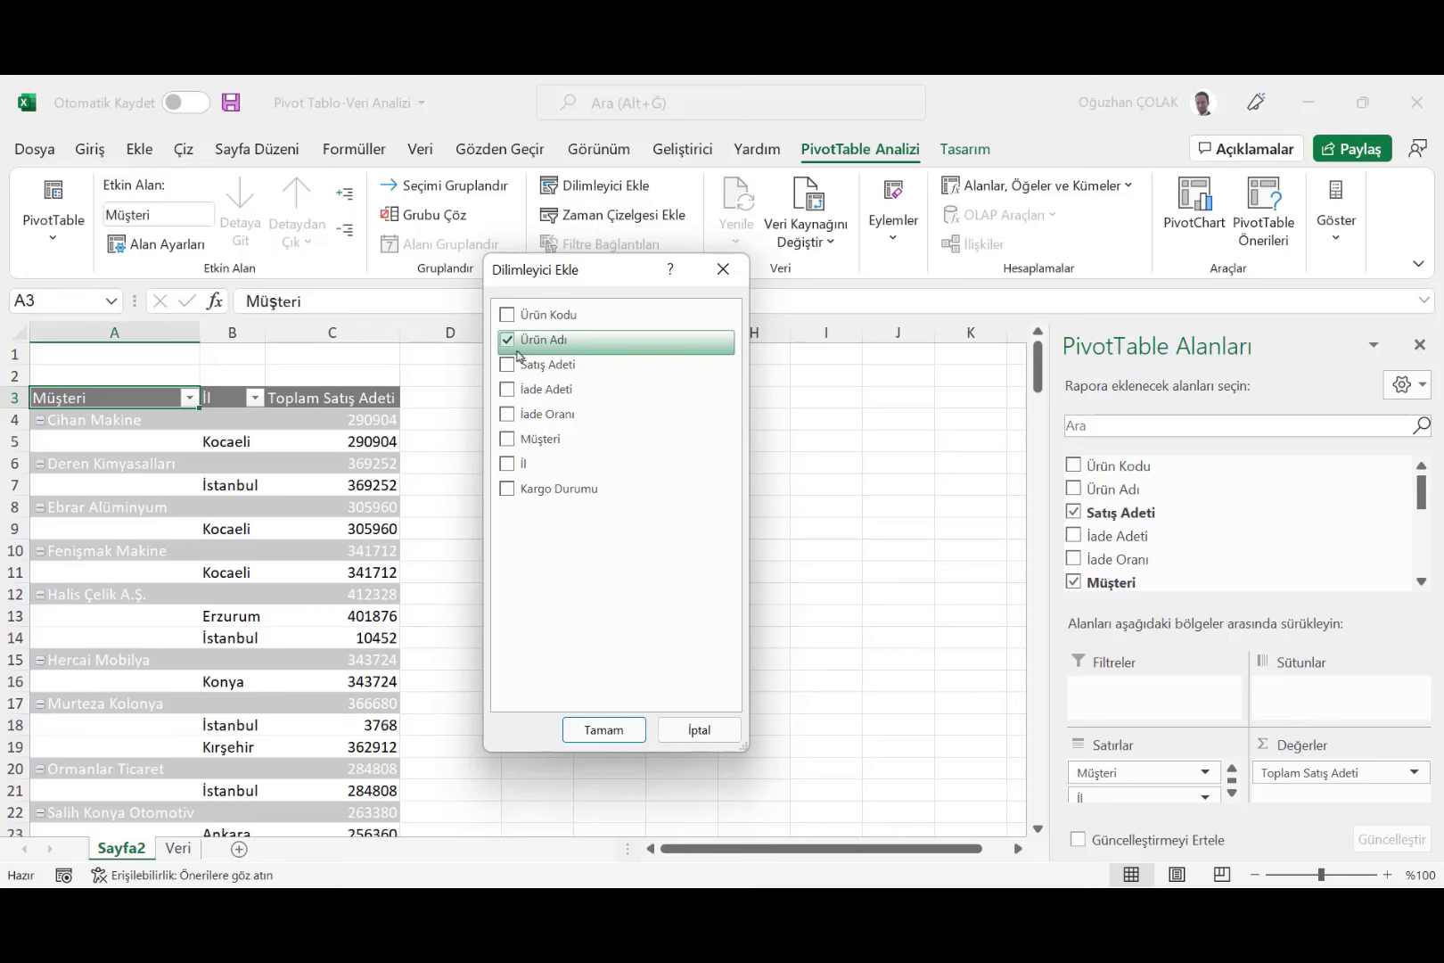
{"action": "left_click", "coordinate": [623, 729]}
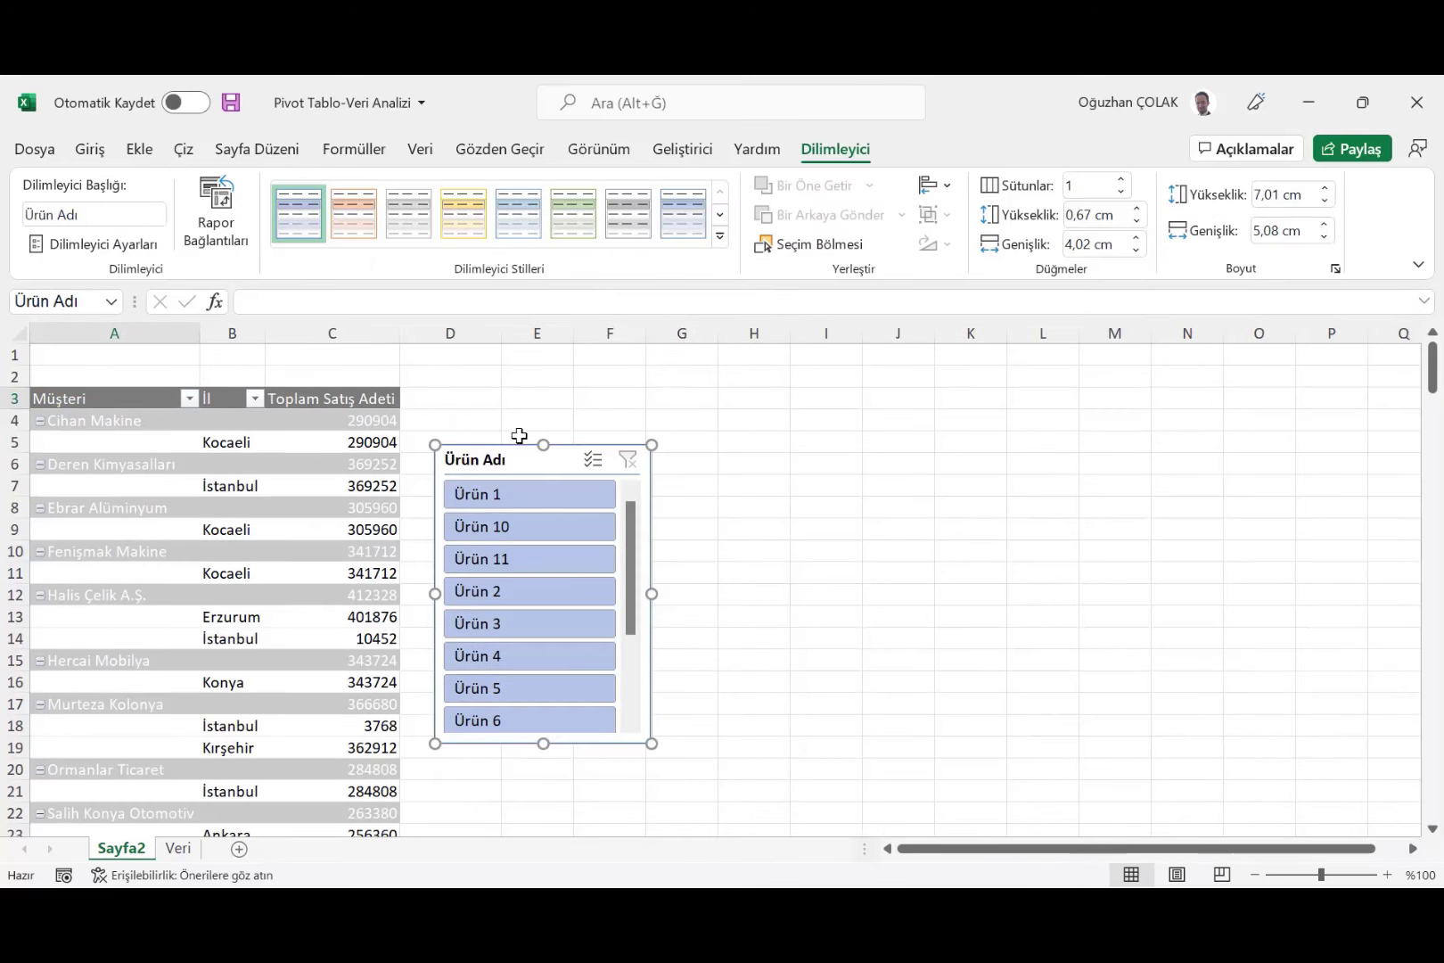
Step: Place the slicer beside the pivot, give it a grey style, and hide the sheet gridlines
{"action": "left_click_drag", "start_coordinate": [510, 435], "coordinate": [505, 347]}
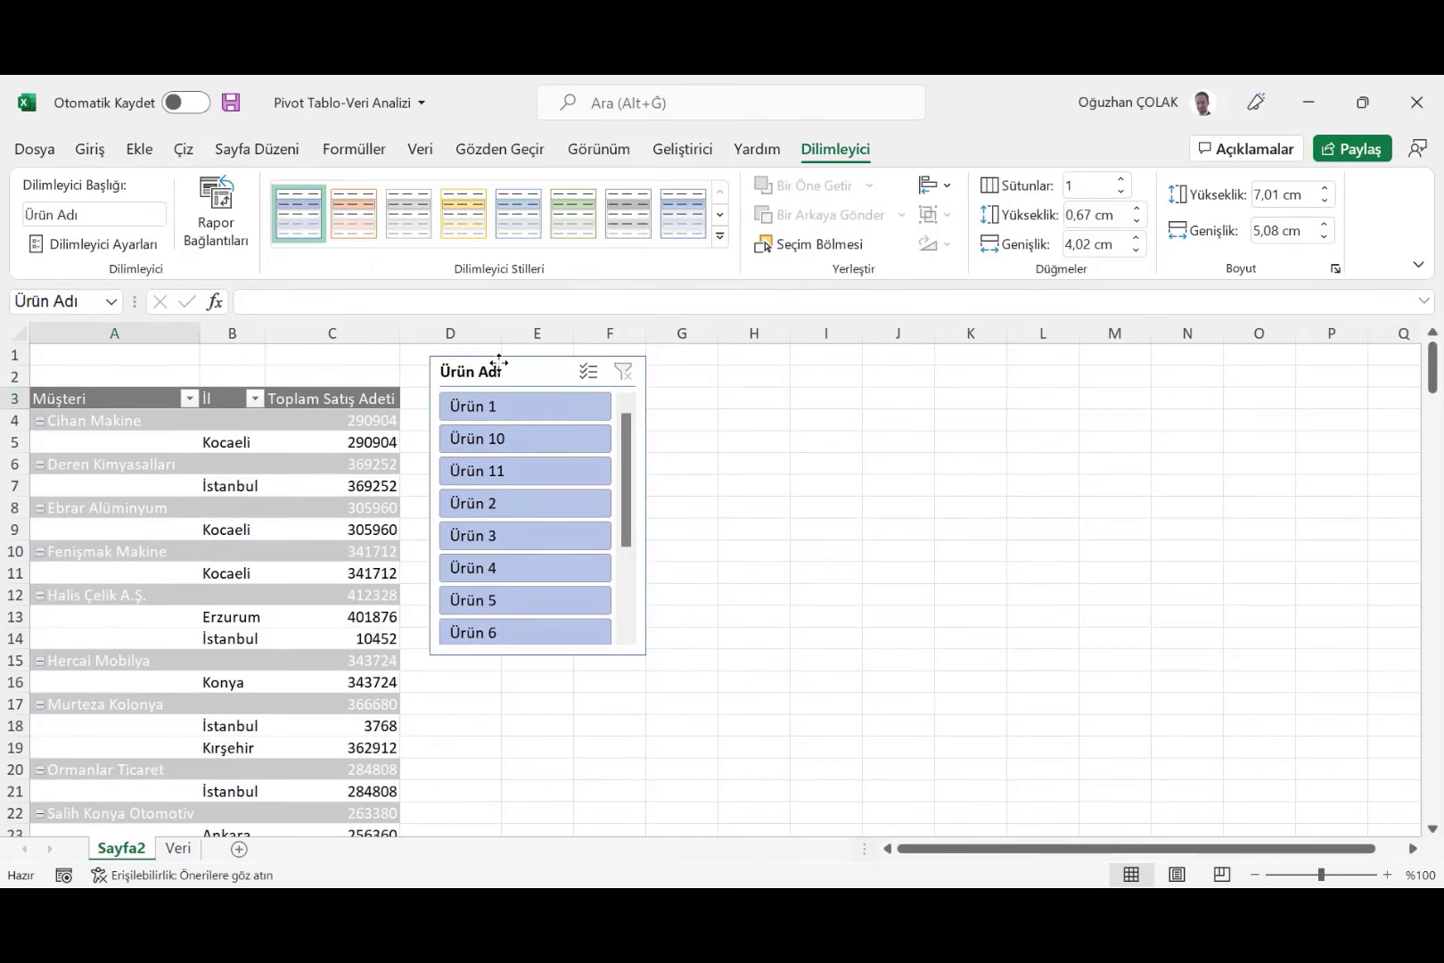
{"action": "left_click", "coordinate": [630, 218]}
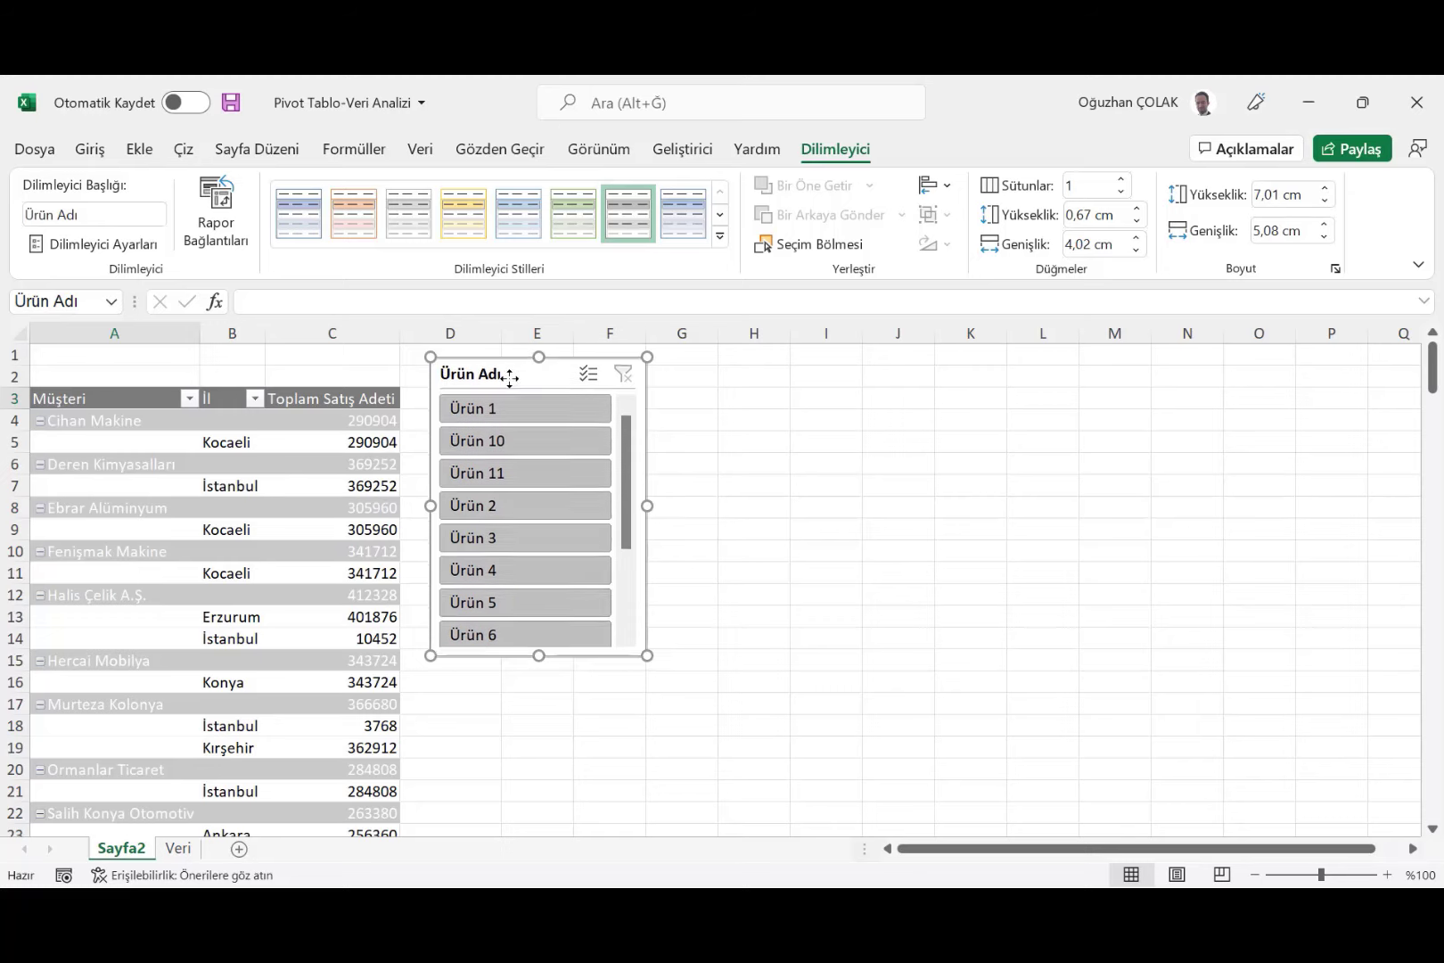
{"action": "left_click_drag", "start_coordinate": [509, 369], "coordinate": [503, 404]}
{"action": "left_click", "coordinate": [598, 149]}
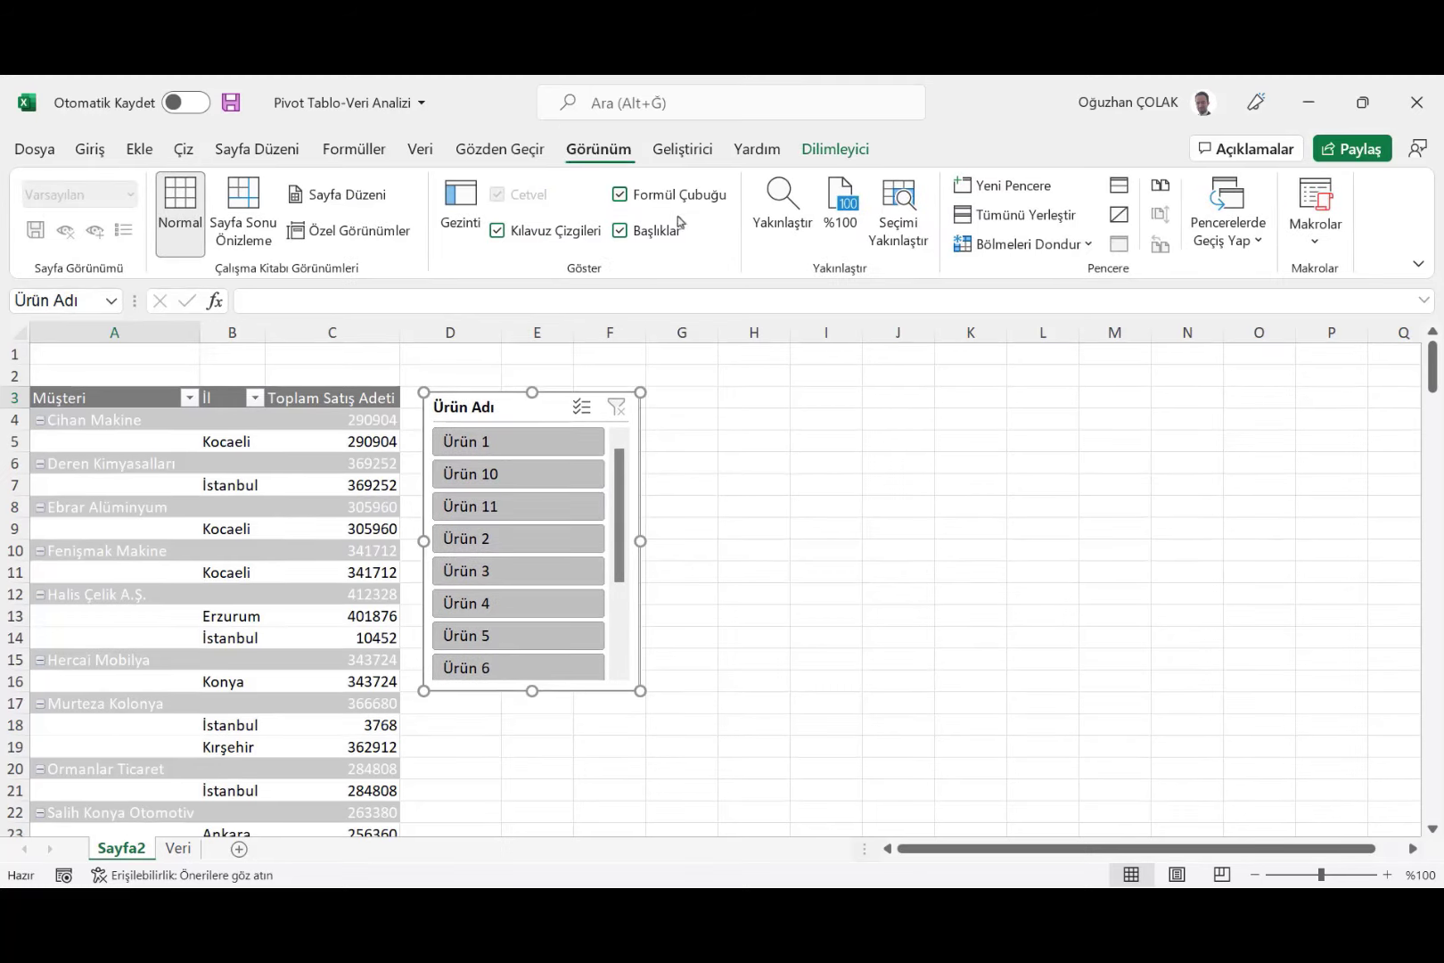
{"action": "left_click", "coordinate": [497, 231]}
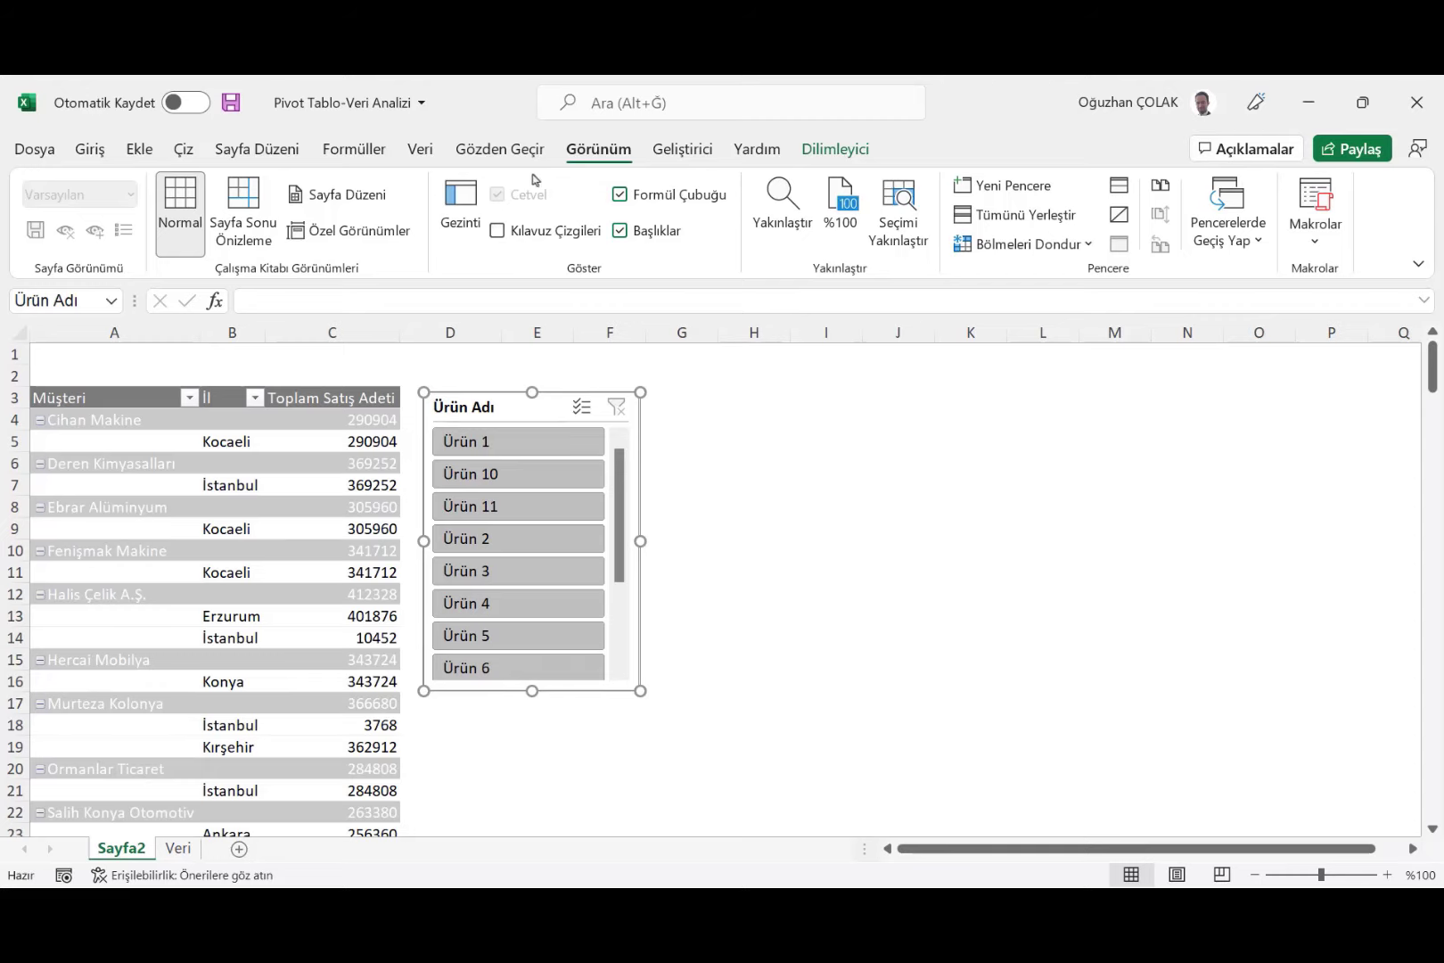
{"action": "left_click", "coordinate": [90, 149]}
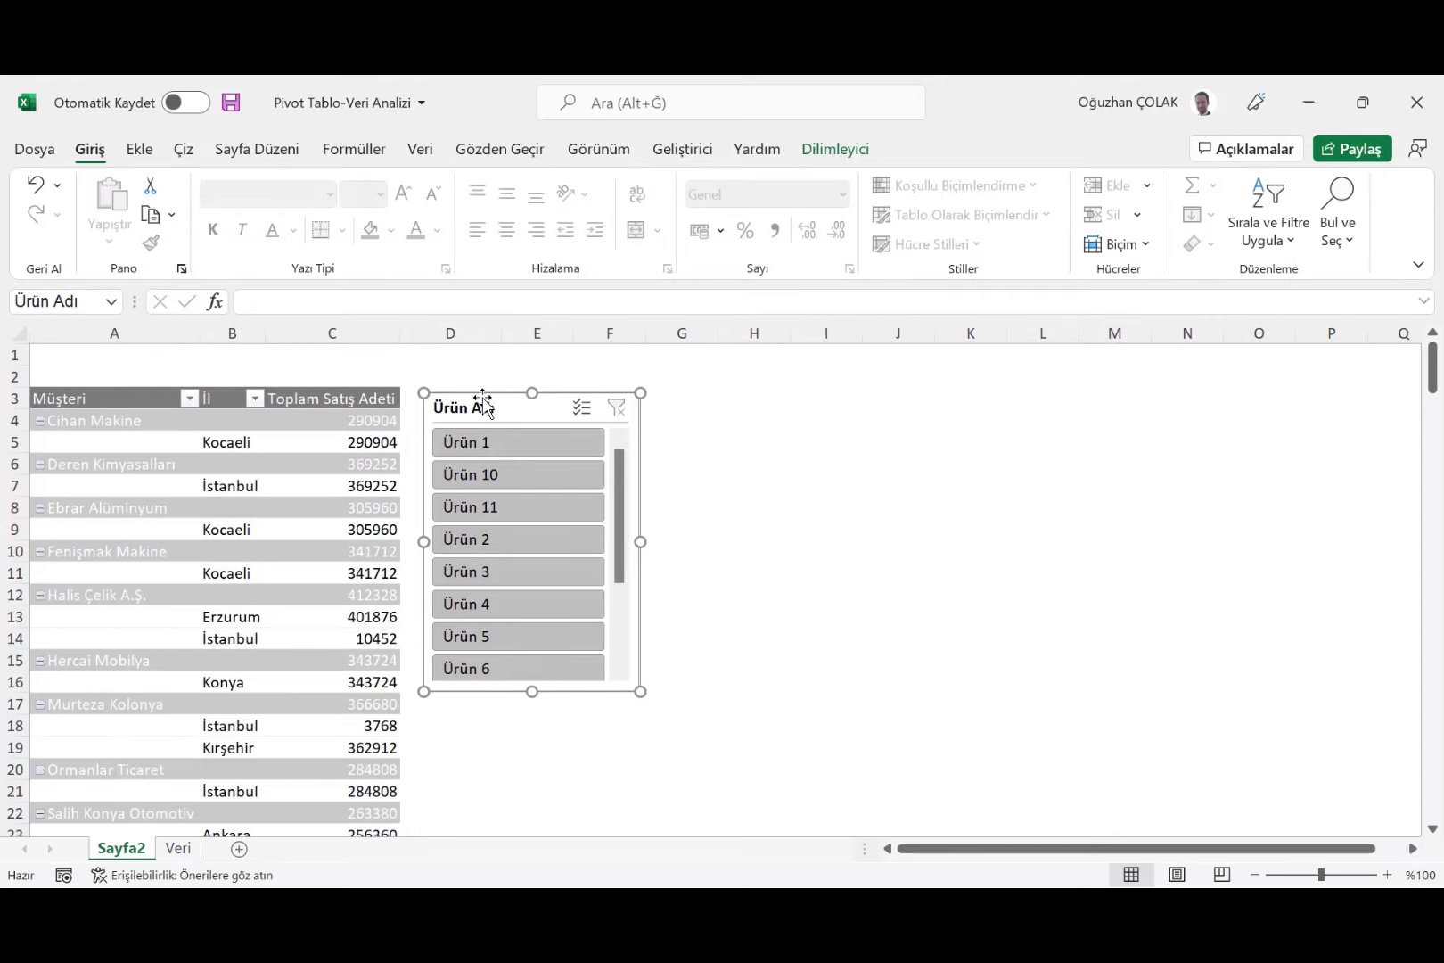
{"action": "left_click_drag", "start_coordinate": [482, 401], "coordinate": [480, 382]}
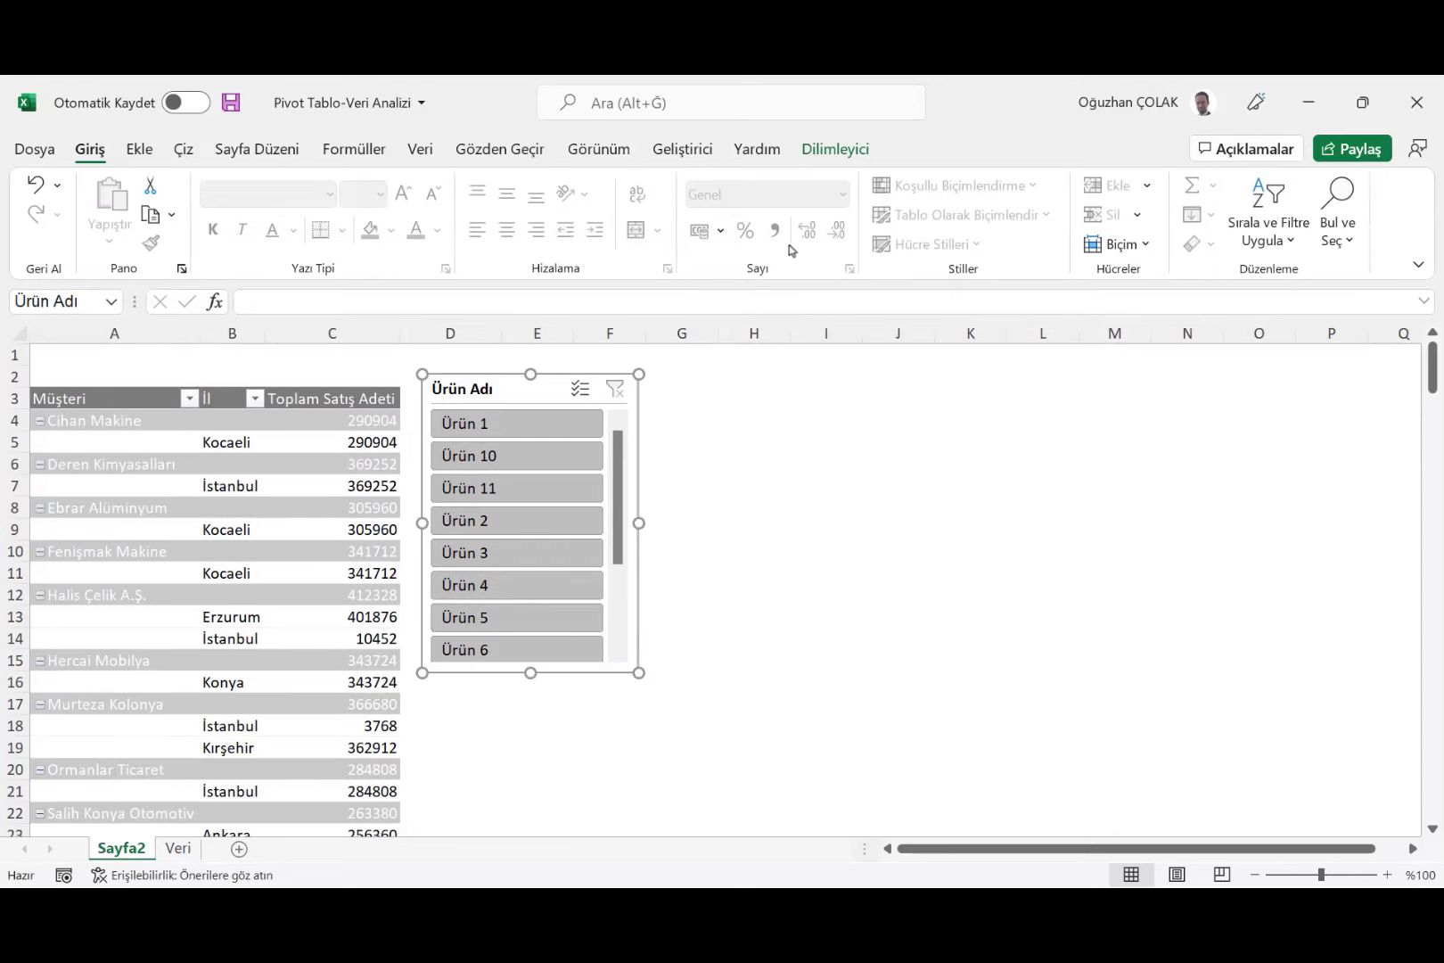
Step: Set the slicer to 4 button columns and resize it to 9,31 cm by 3,37 cm
{"action": "left_click", "coordinate": [835, 150]}
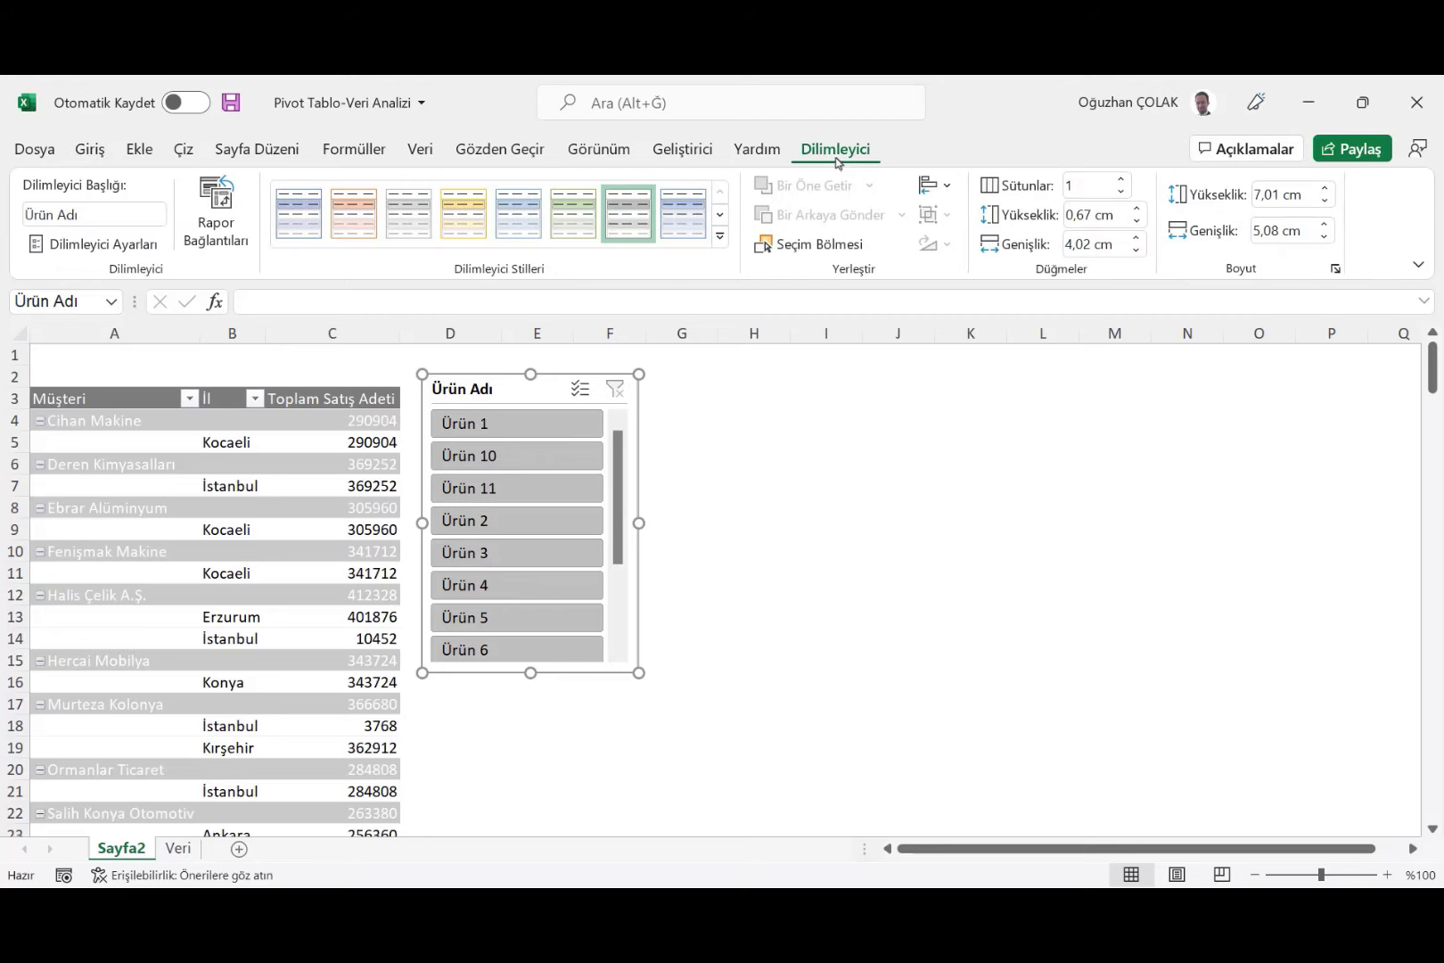
{"action": "left_click", "coordinate": [1122, 180]}
{"action": "left_click", "coordinate": [1122, 180]}
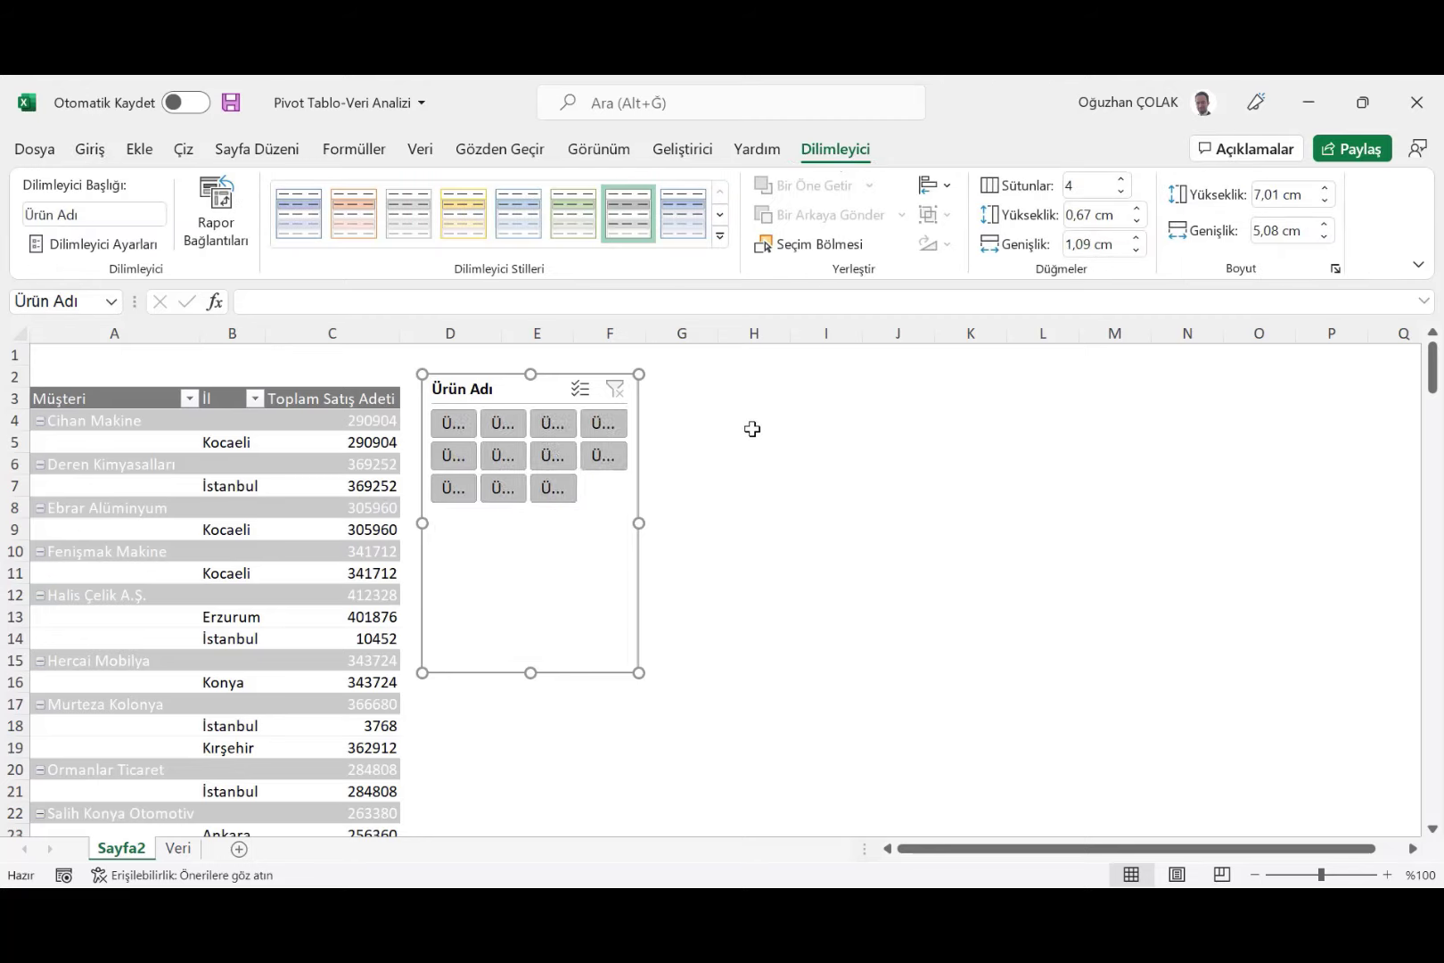
{"action": "left_click_drag", "start_coordinate": [639, 523], "coordinate": [795, 511]}
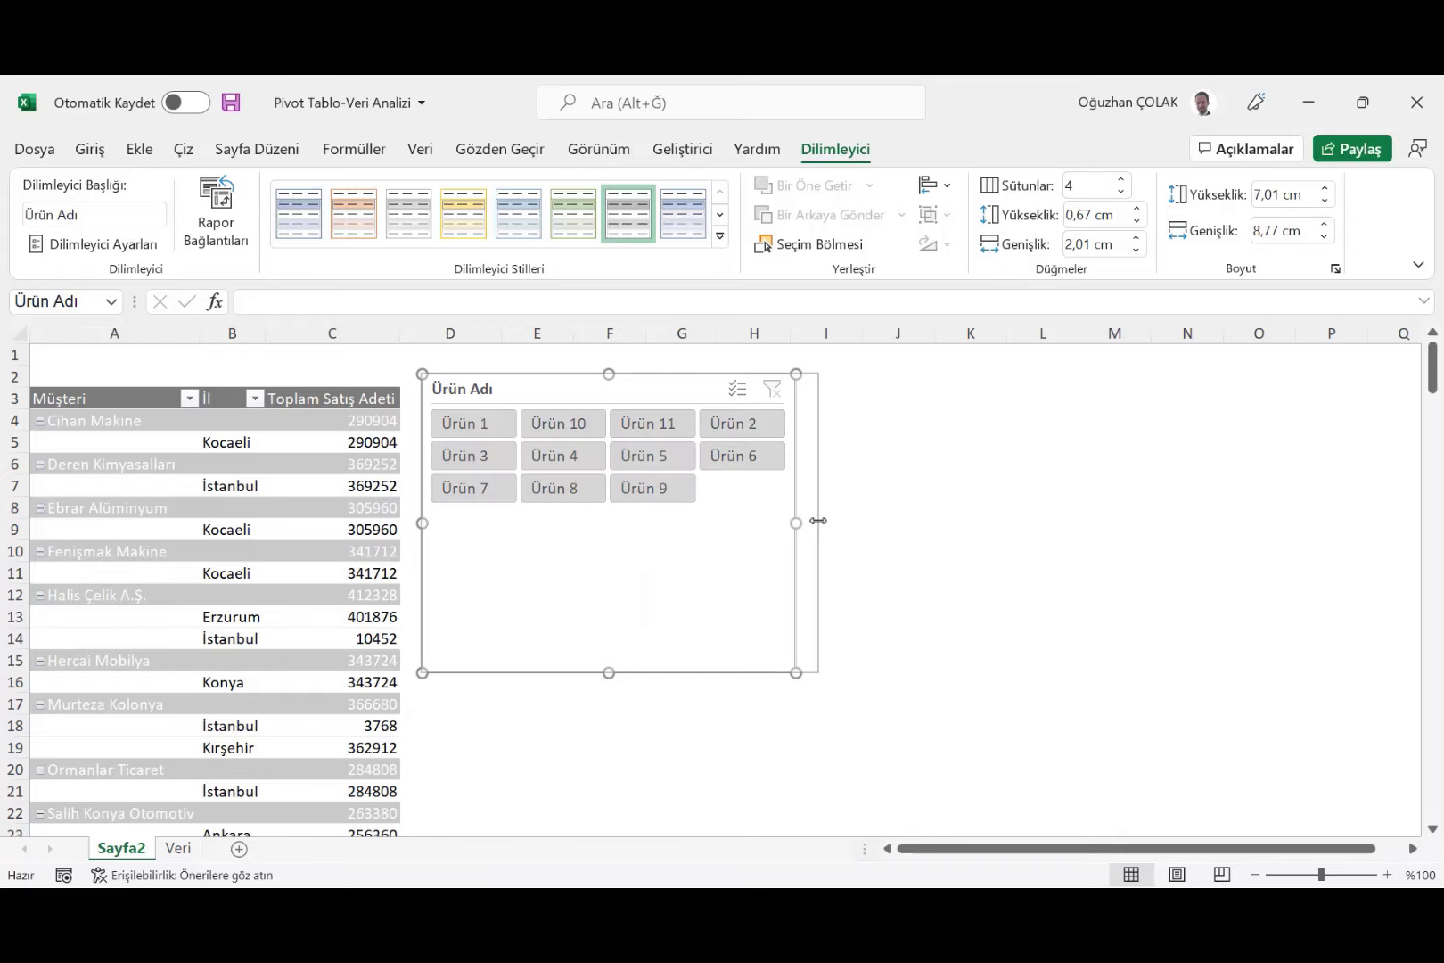
{"action": "left_click_drag", "start_coordinate": [791, 521], "coordinate": [819, 522]}
{"action": "left_click_drag", "start_coordinate": [621, 672], "coordinate": [624, 516]}
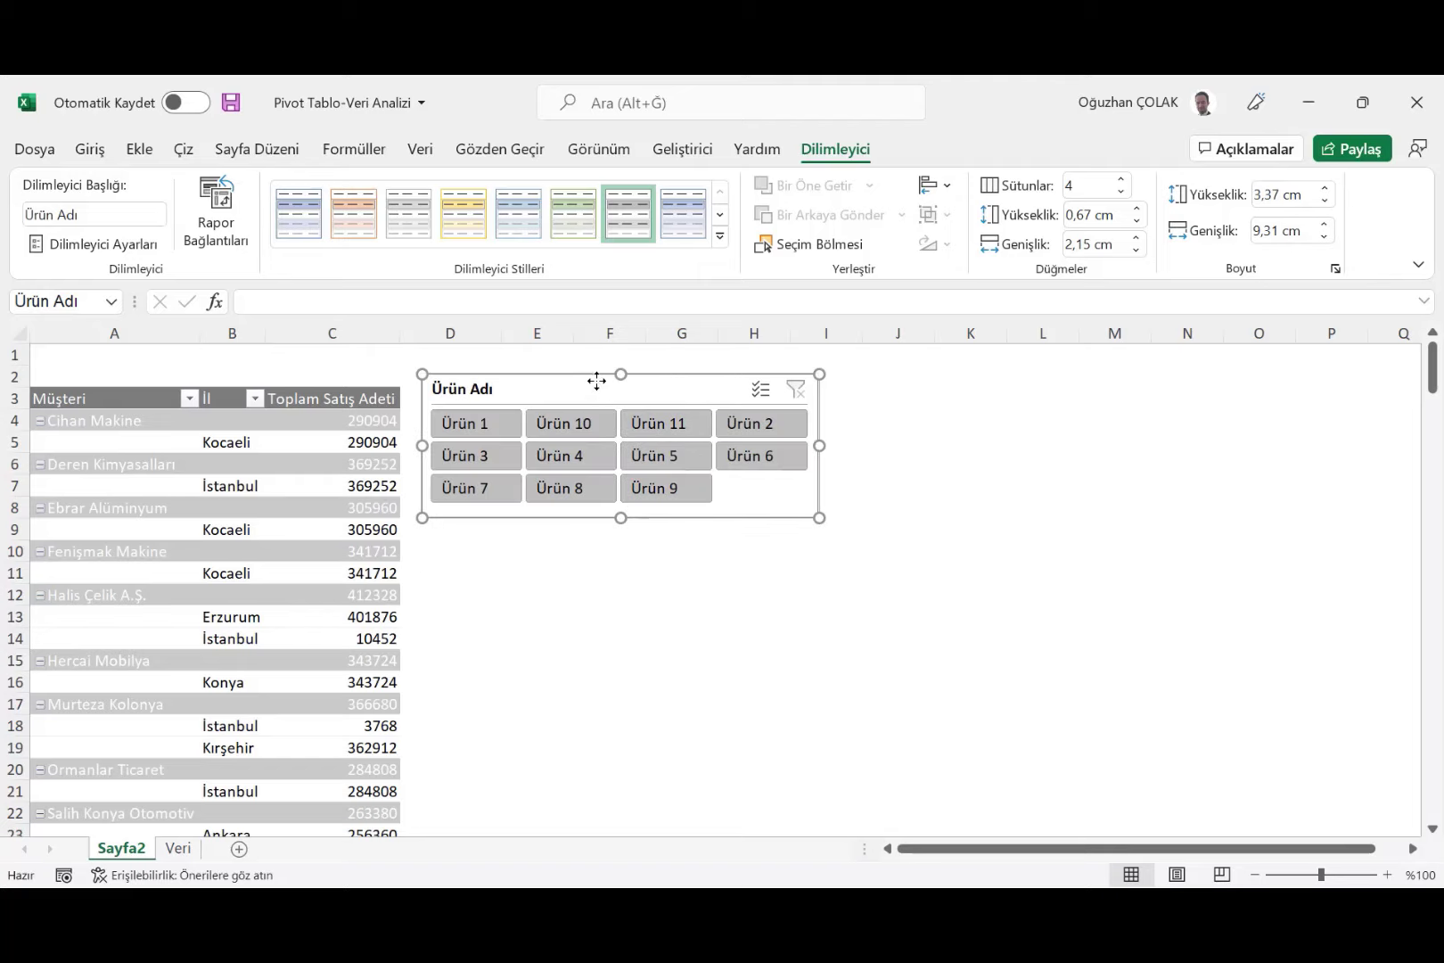
{"action": "left_click_drag", "start_coordinate": [596, 381], "coordinate": [590, 396]}
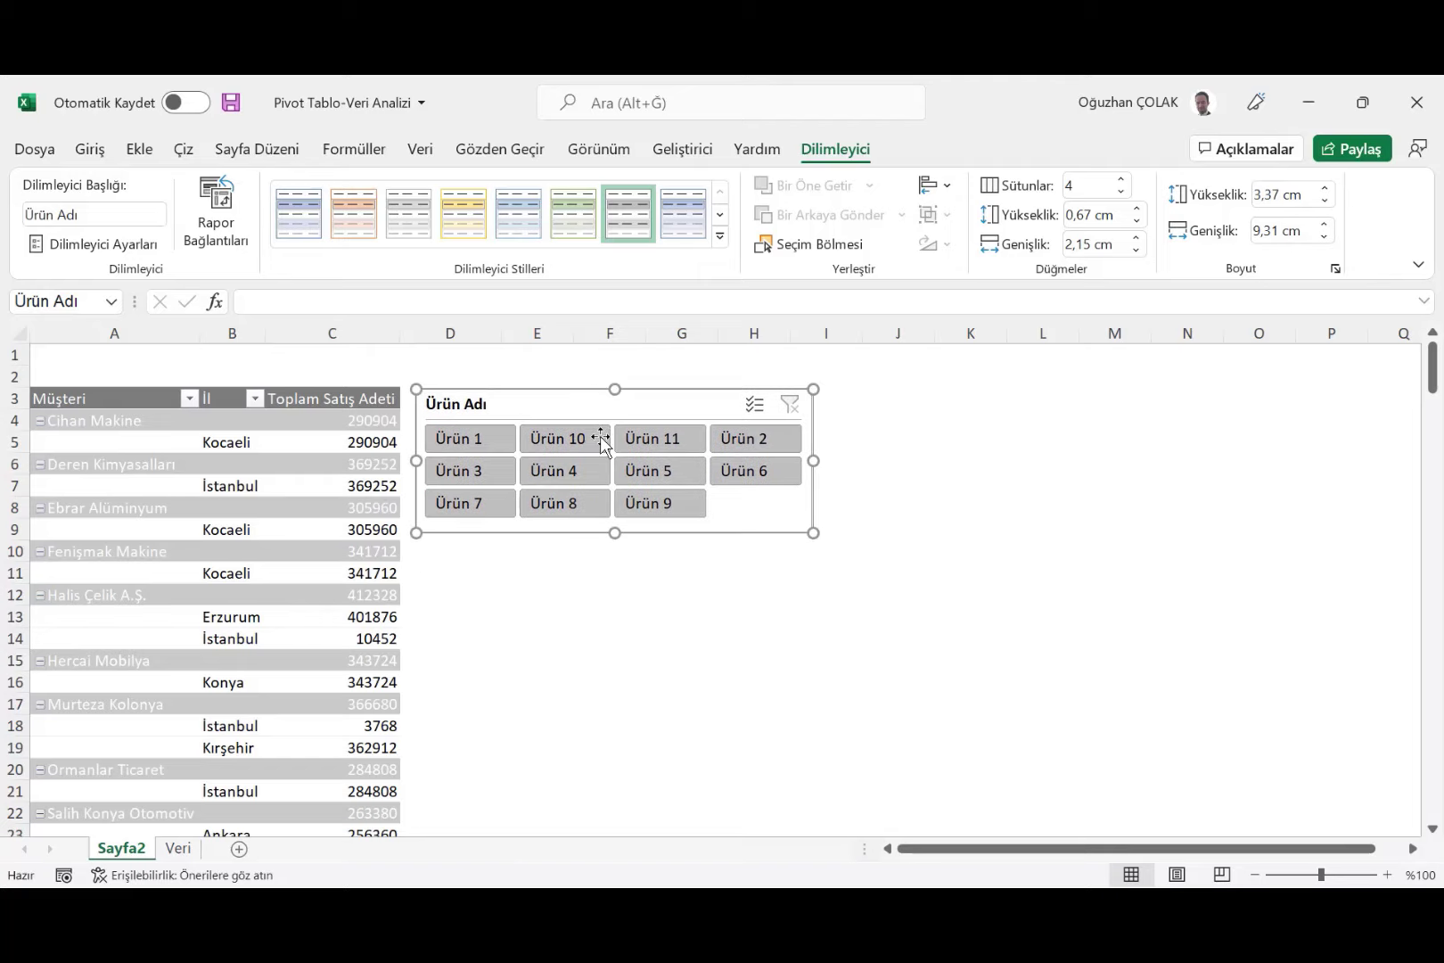
{"action": "left_click", "coordinate": [486, 437]}
{"action": "left_click", "coordinate": [548, 438]}
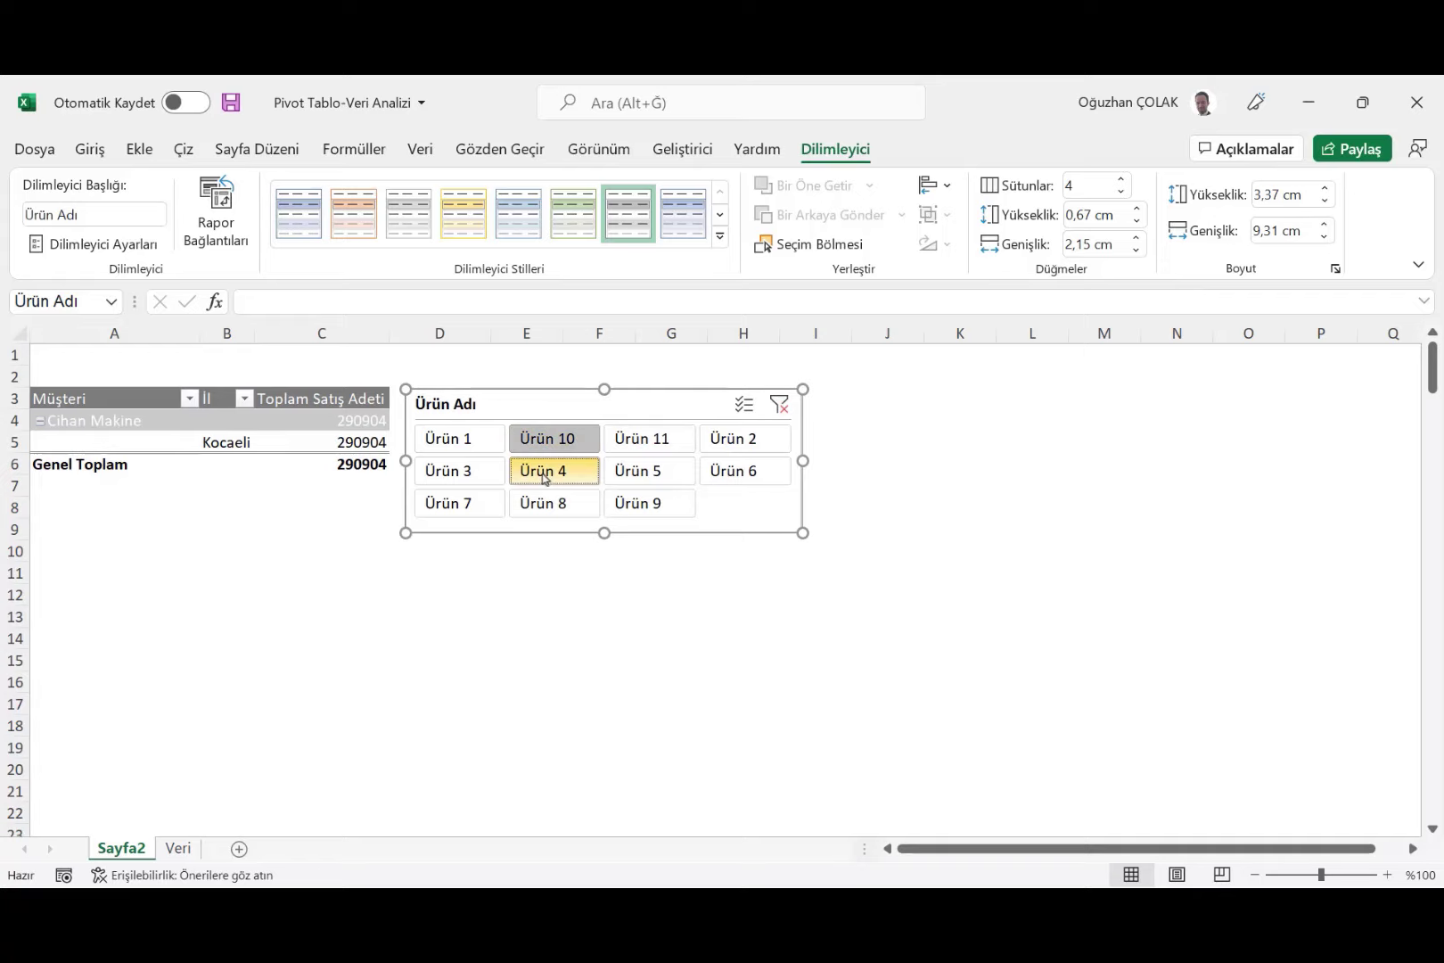
{"action": "left_click", "coordinate": [546, 471], "text": "ctrl"}
{"action": "left_click", "coordinate": [455, 471], "text": "ctrl"}
{"action": "left_click", "coordinate": [455, 439], "text": "ctrl"}
{"action": "left_click", "coordinate": [640, 438], "text": "ctrl"}
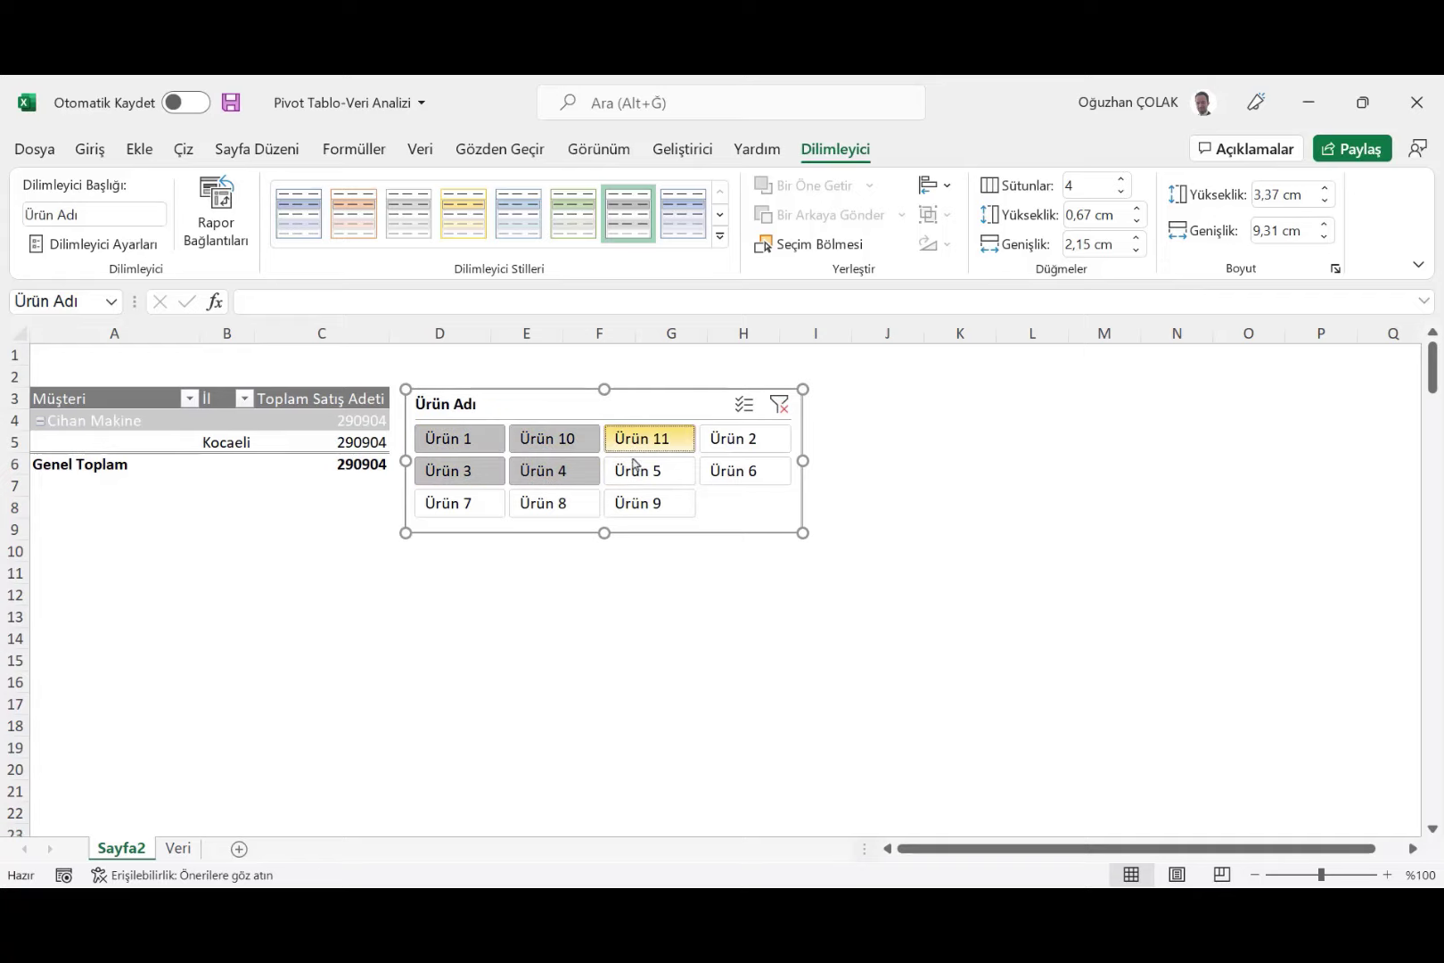
{"action": "left_click", "coordinate": [664, 471], "text": "ctrl"}
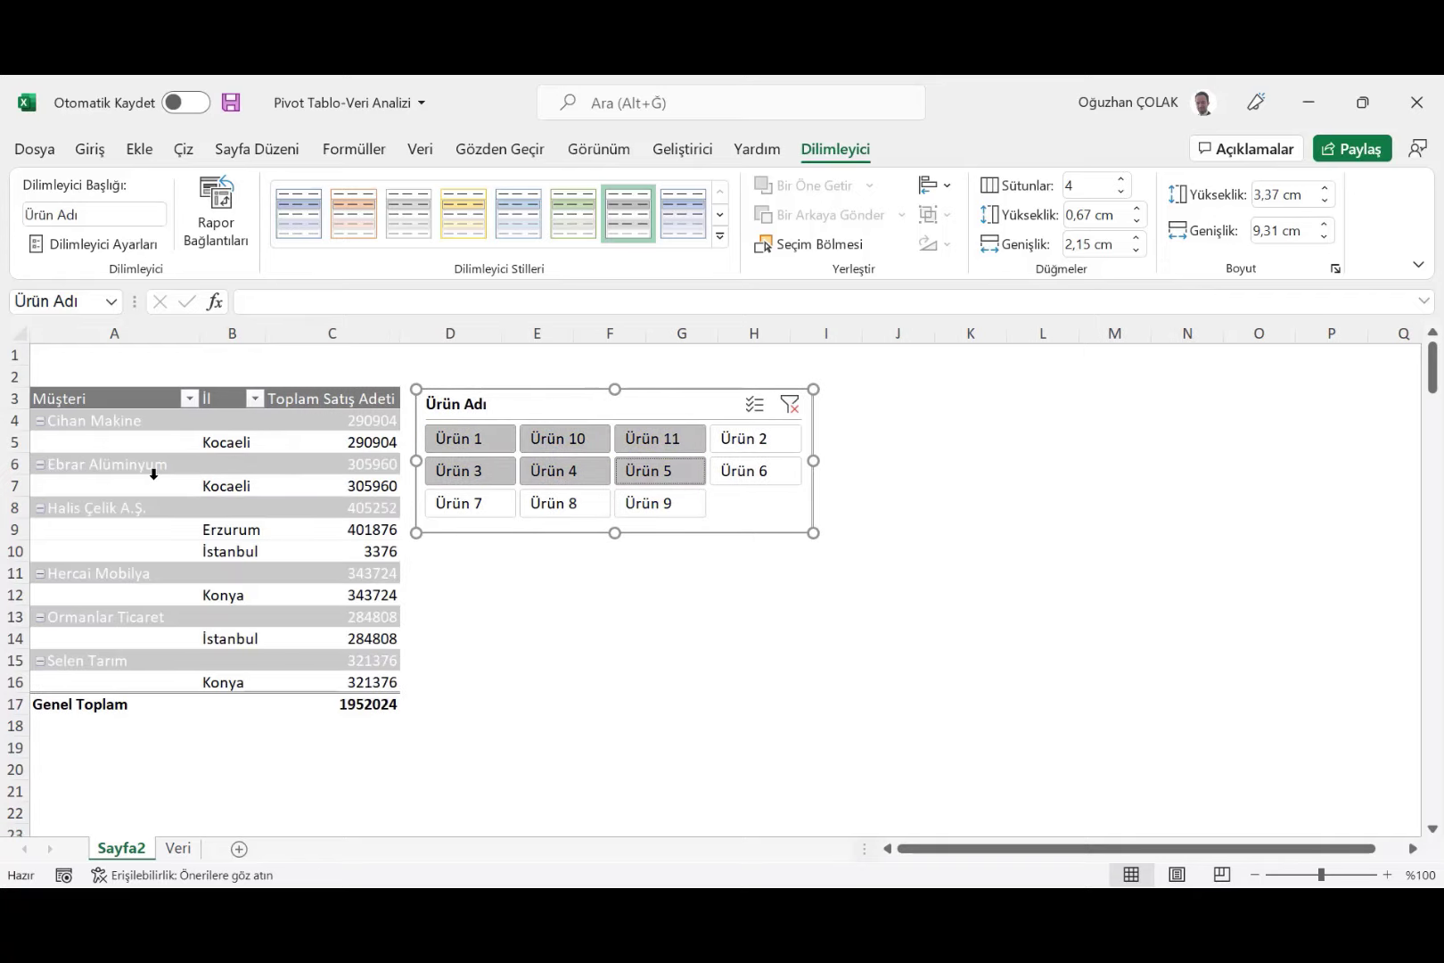
{"action": "left_click", "coordinate": [530, 575]}
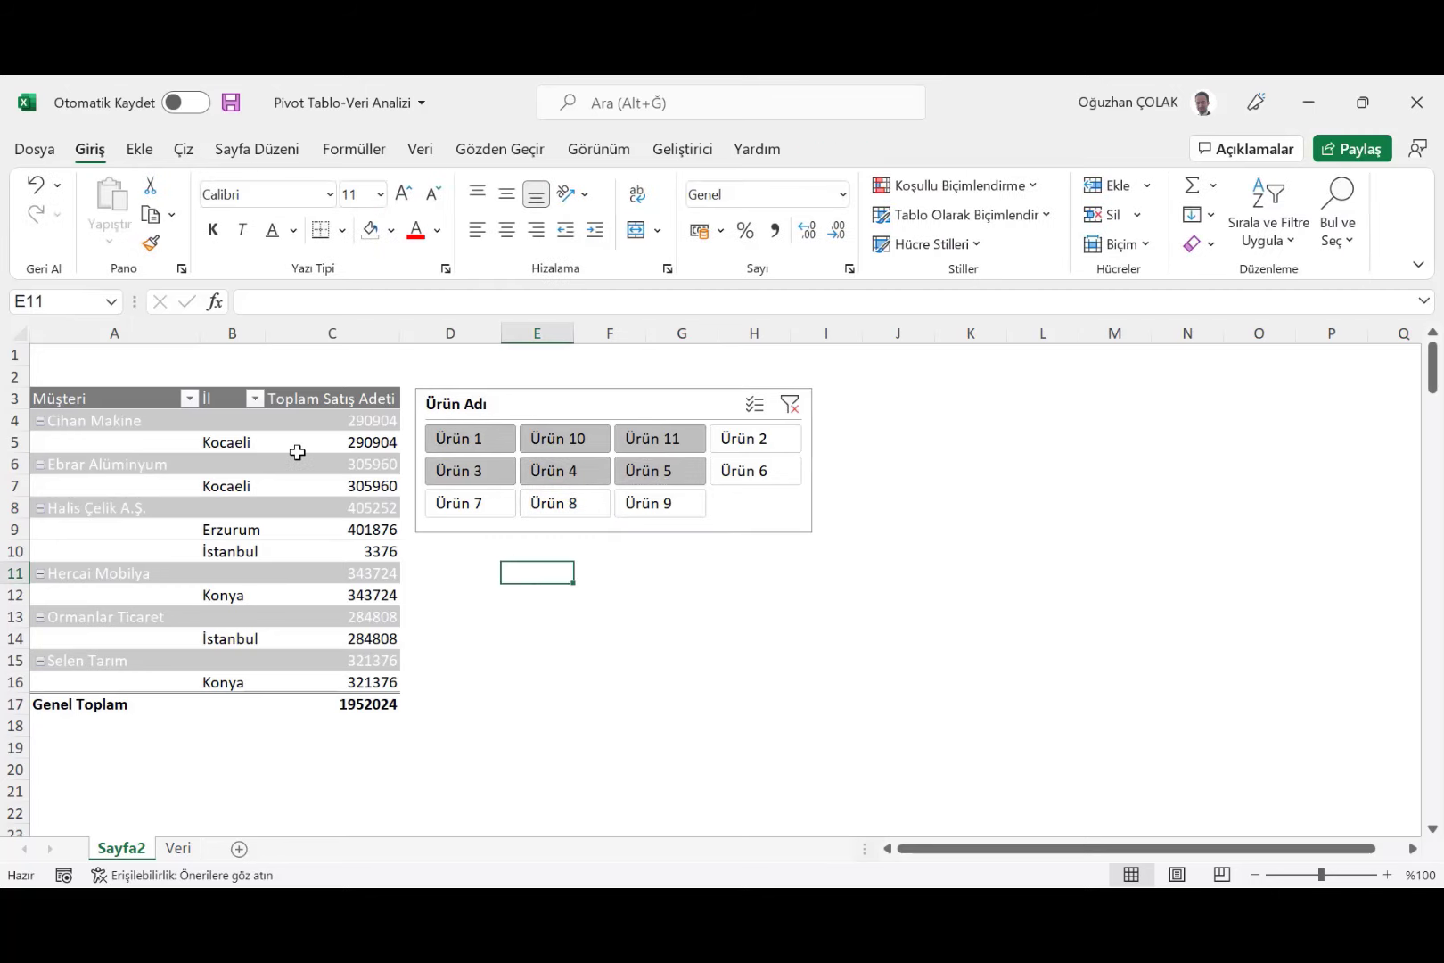
{"action": "left_click", "coordinate": [789, 404]}
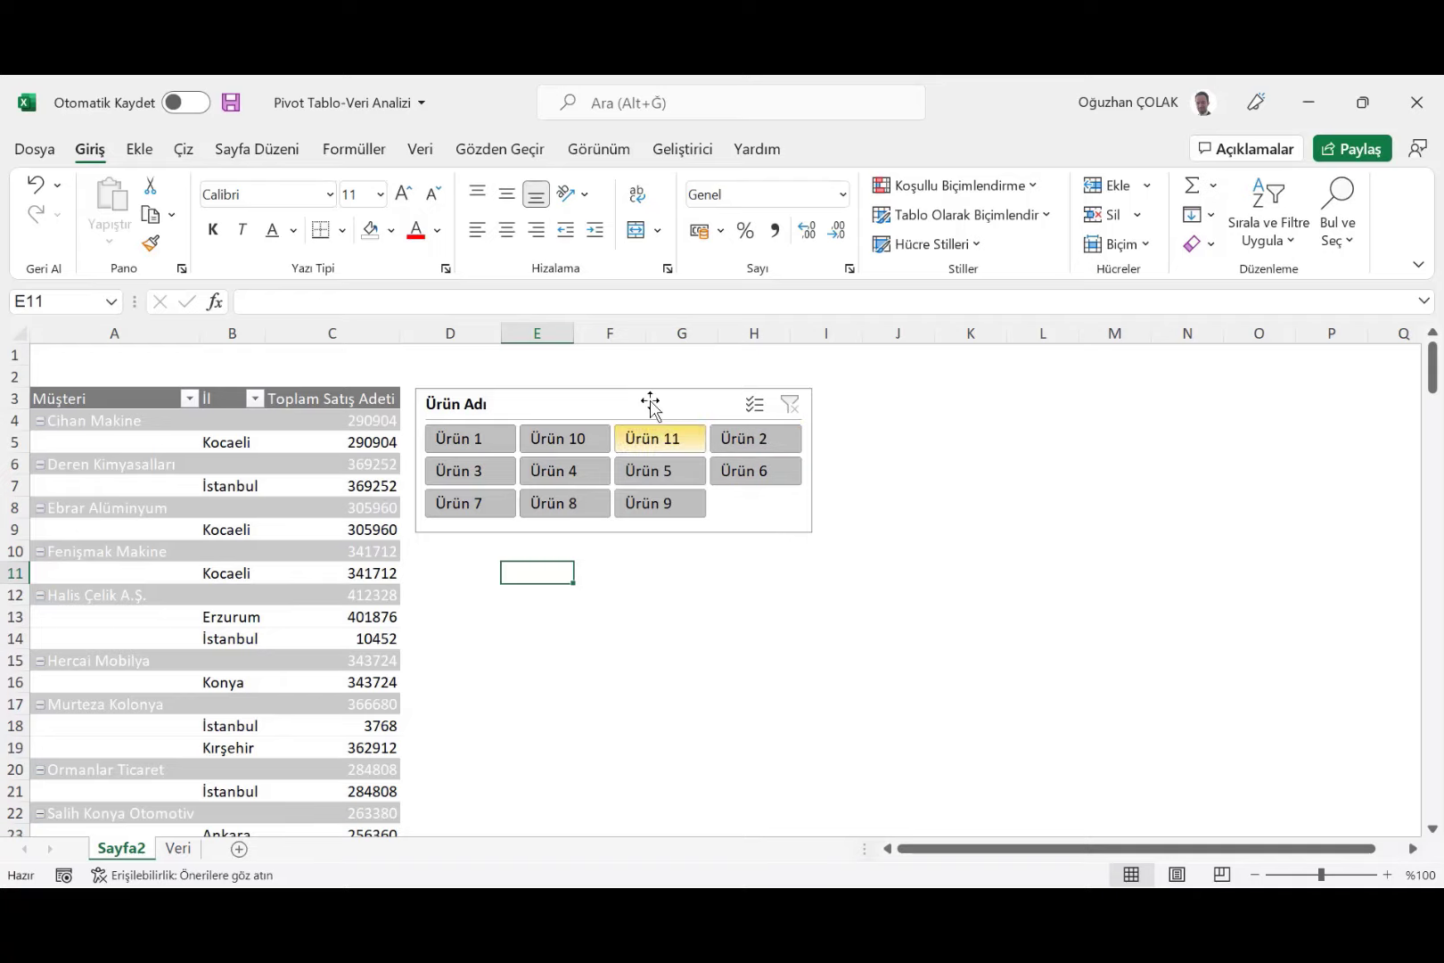
{"action": "left_click", "coordinate": [527, 398]}
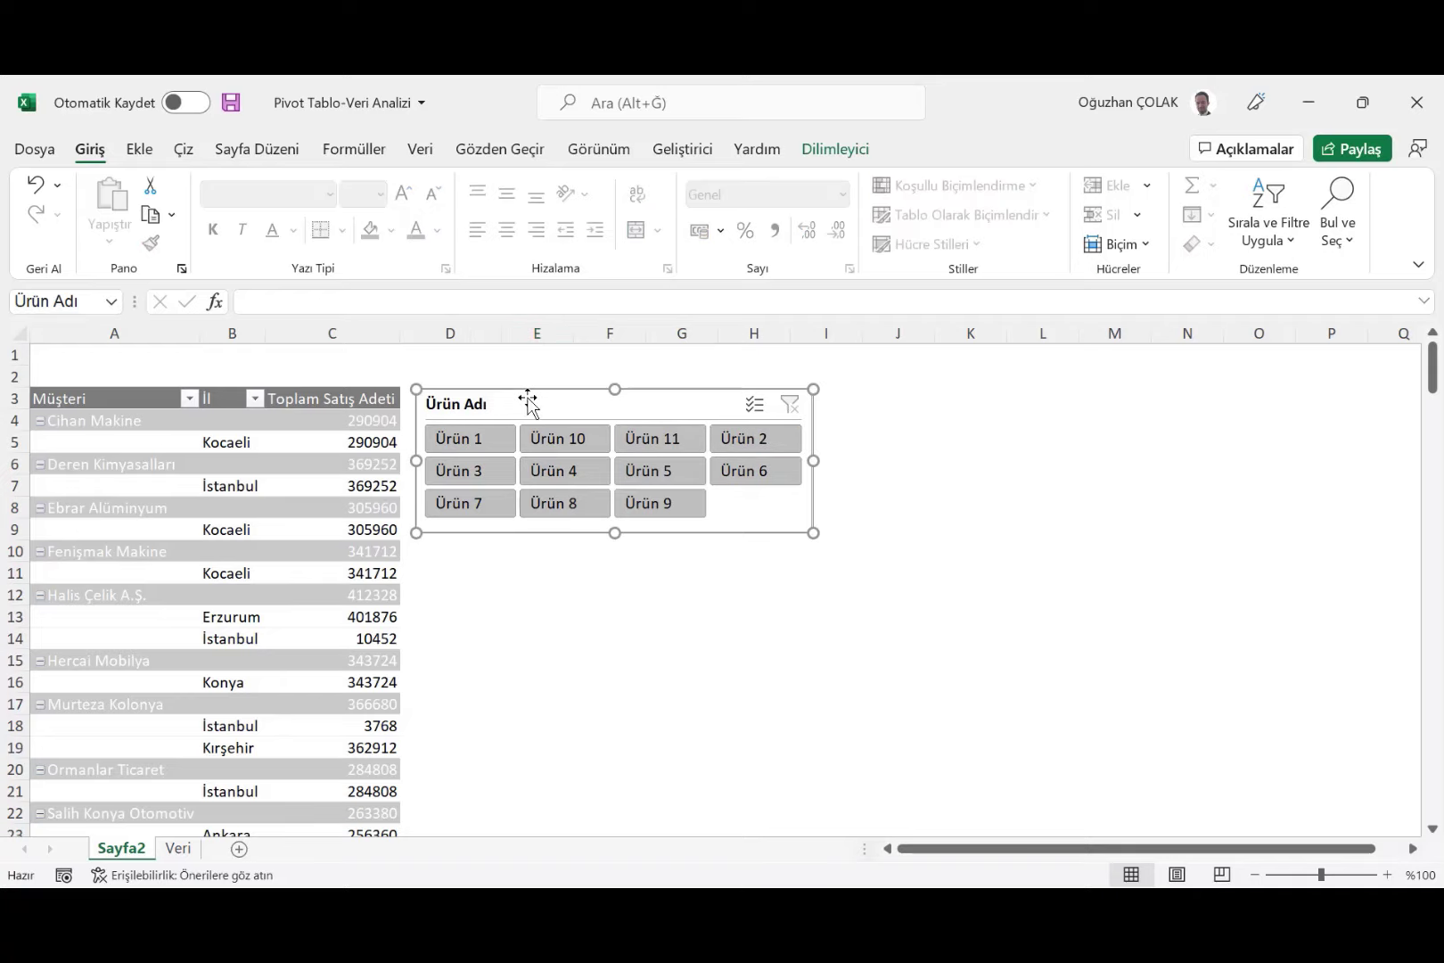